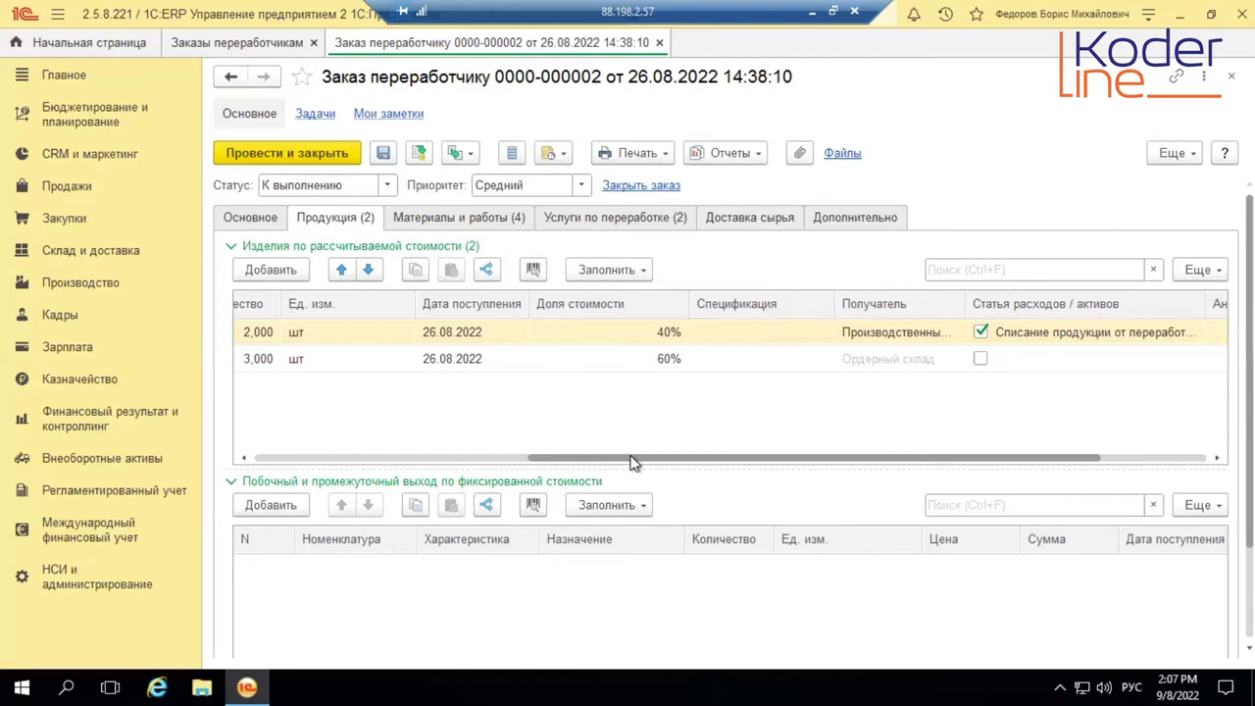
Review the processor order's main details and its product lines, including quantities, cost shares, recipients and expense items
{"action": "left_click_drag", "start_coordinate": [516, 458], "coordinate": [241, 457]}
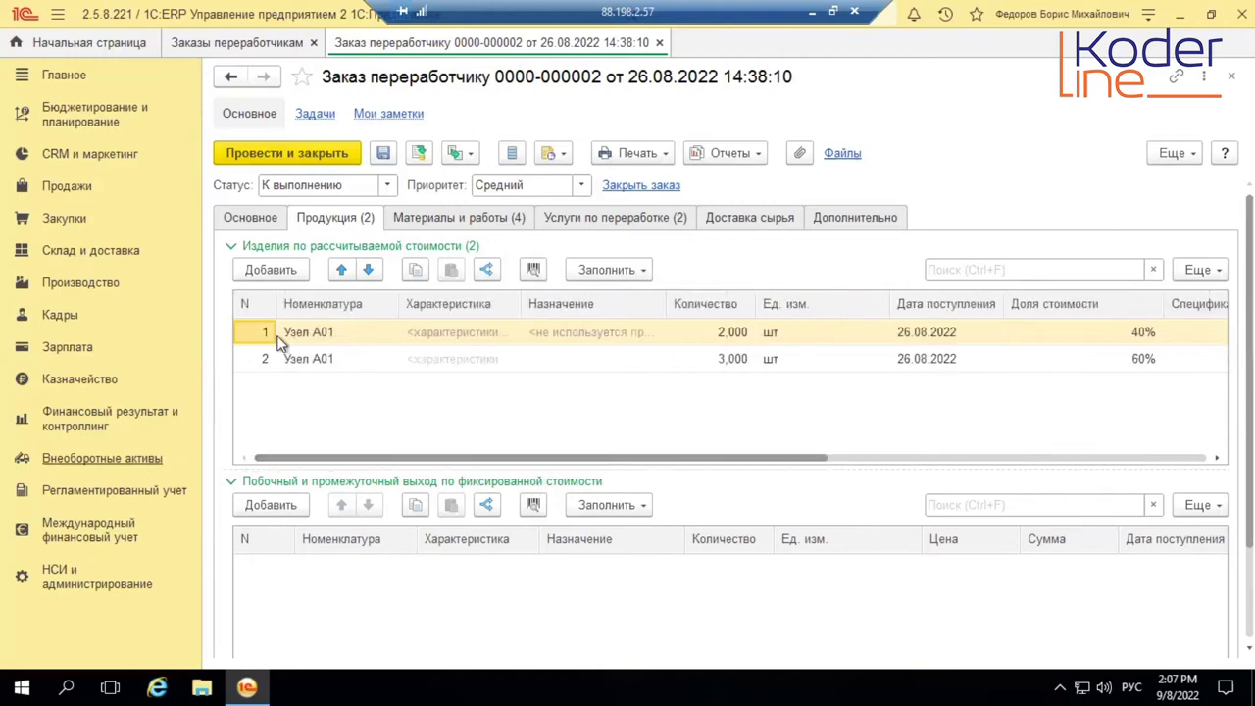
{"action": "left_click", "coordinate": [257, 219]}
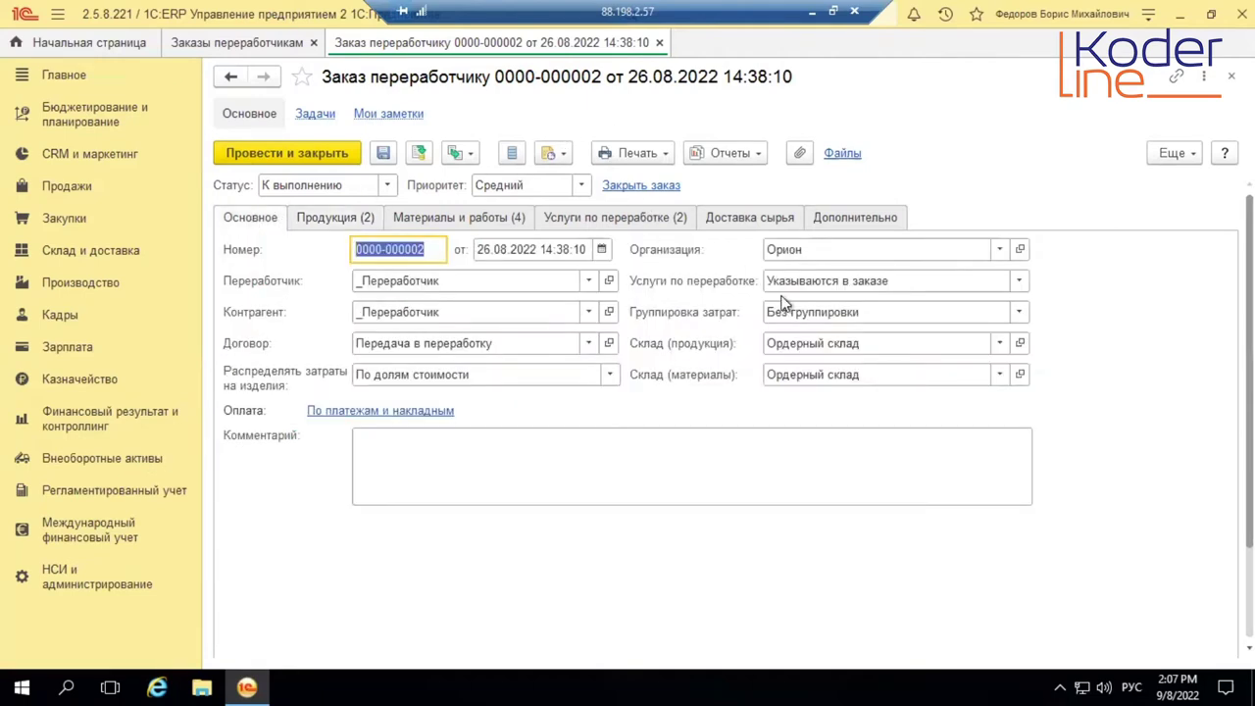
{"action": "left_click", "coordinate": [343, 218]}
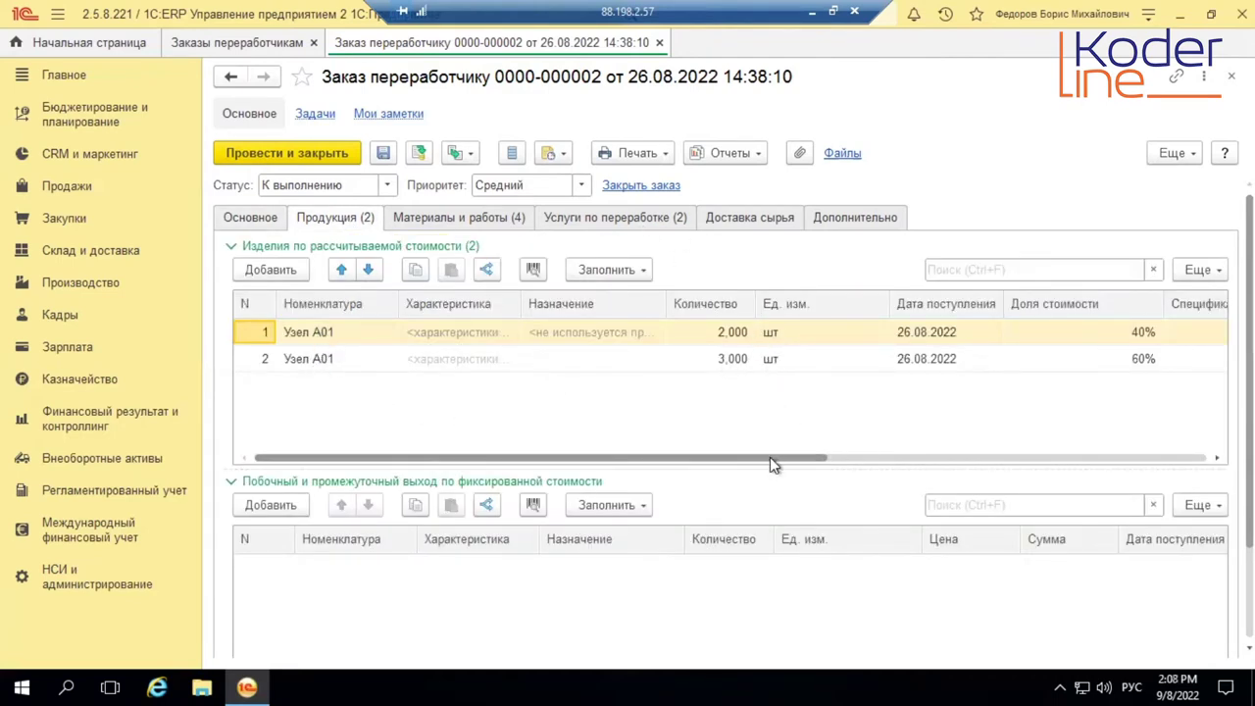
{"action": "left_click_drag", "start_coordinate": [770, 456], "coordinate": [1192, 444]}
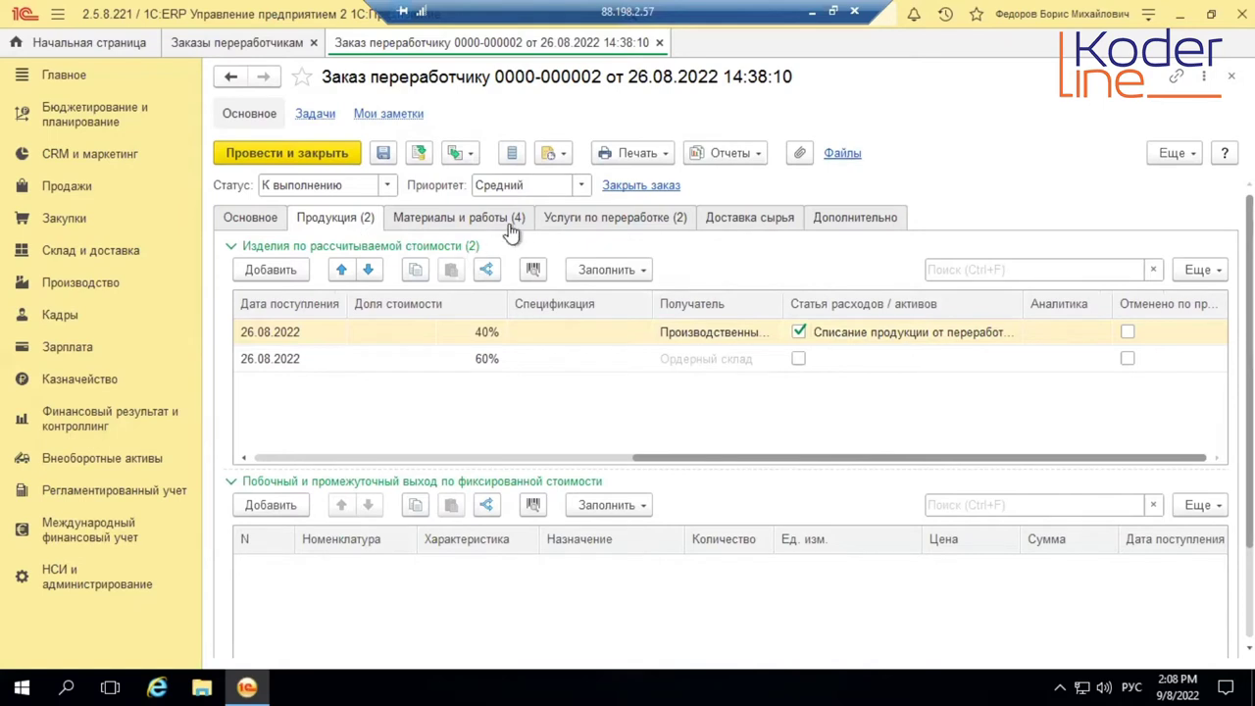
Examine the Связанные документы report for the processor order, then return to the order
{"action": "left_click", "coordinate": [730, 153]}
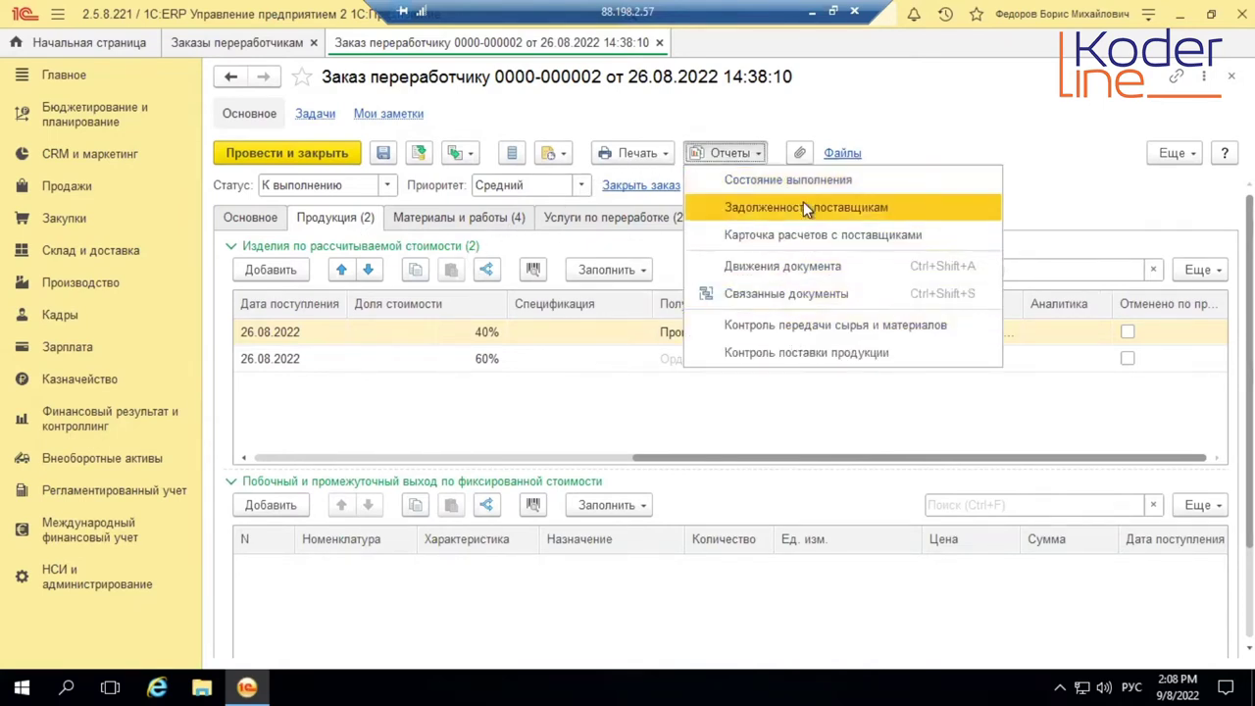
{"action": "left_click", "coordinate": [793, 293]}
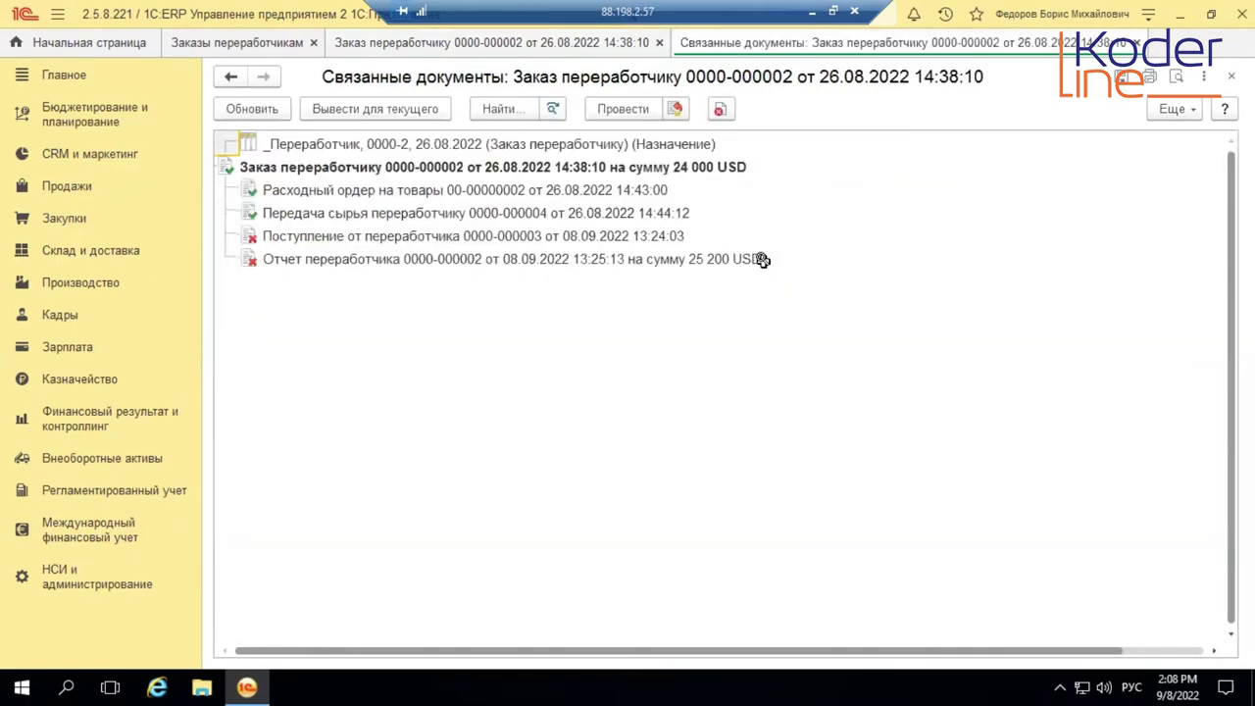
{"action": "left_click_drag", "start_coordinate": [387, 192], "coordinate": [387, 209]}
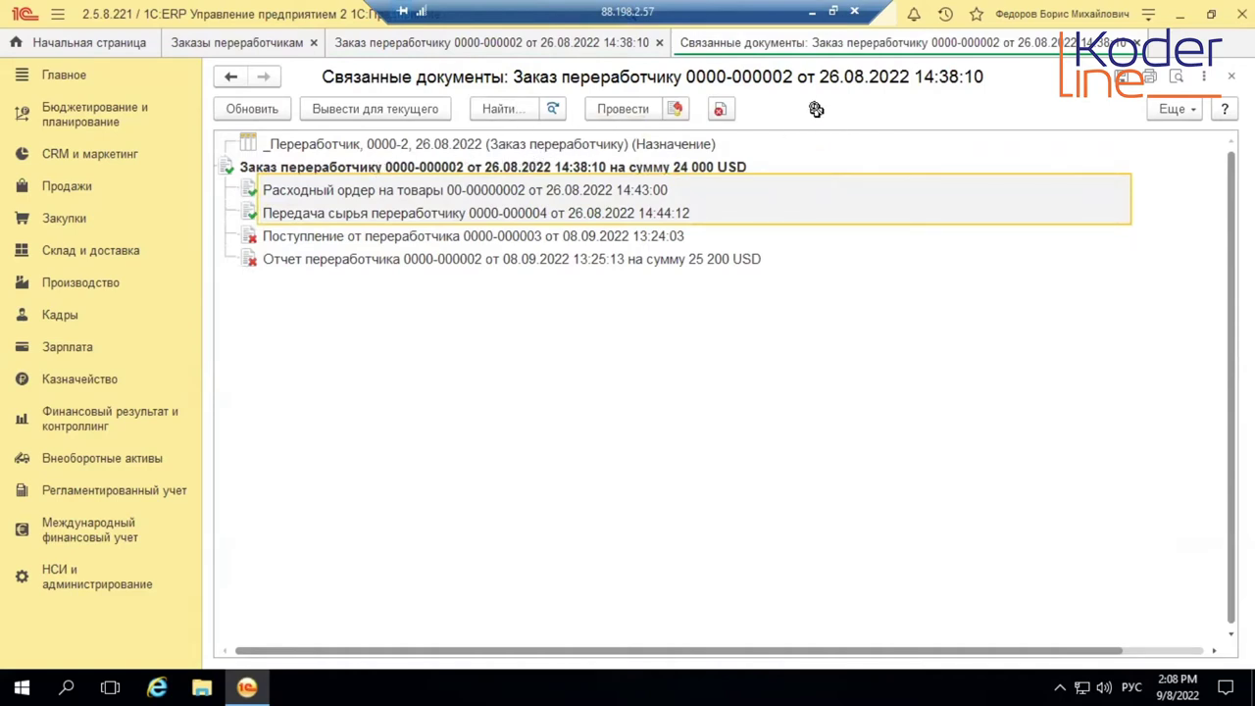
{"action": "double_click", "coordinate": [770, 166]}
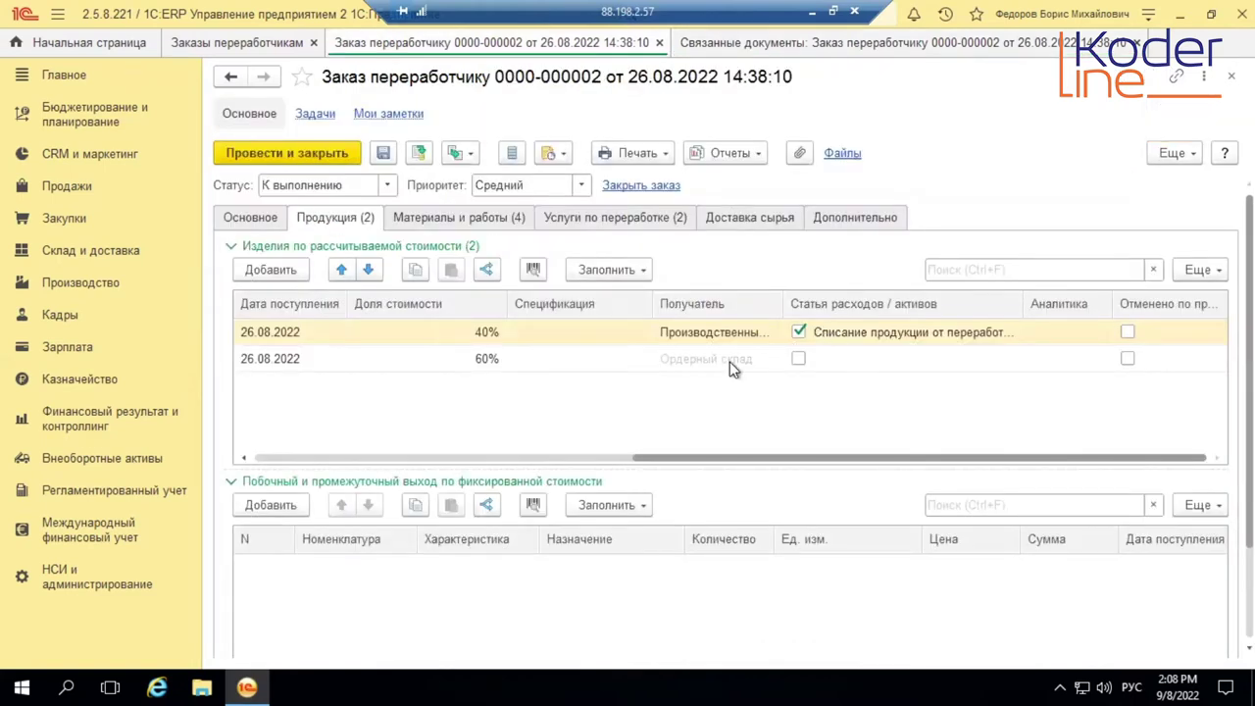
Create a Поступление от переработчика document based on the processor order
{"action": "left_click", "coordinate": [747, 154]}
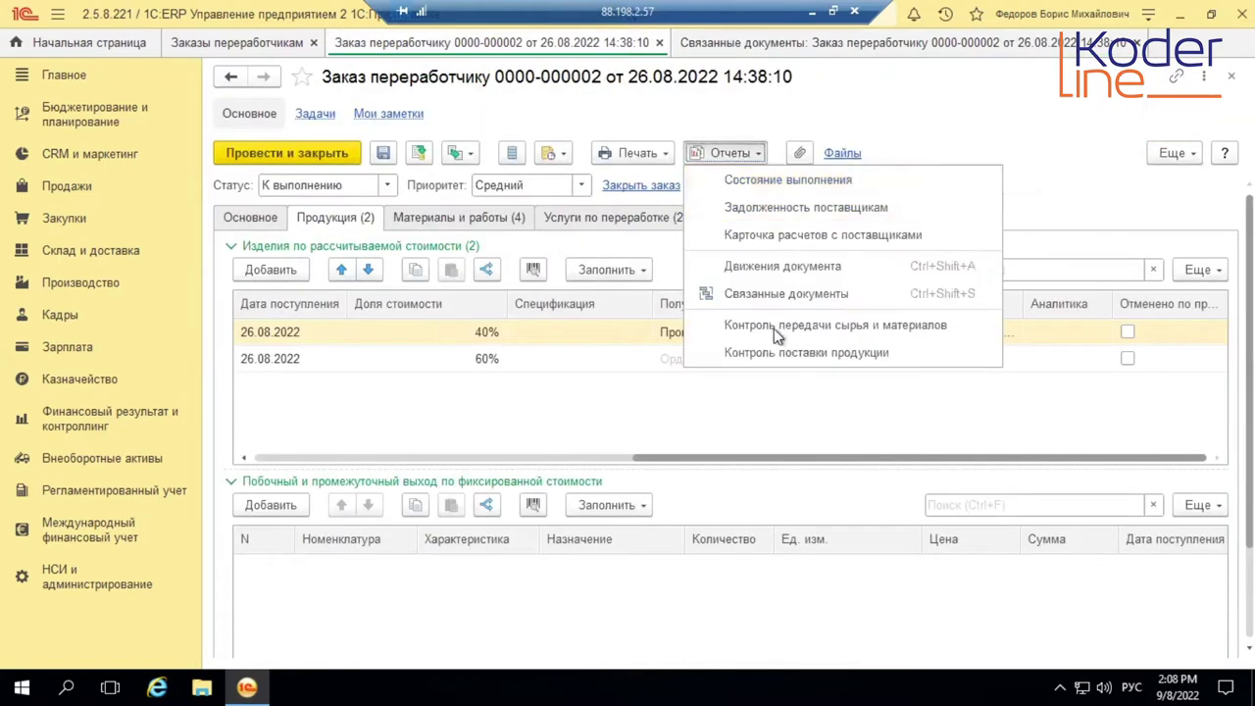
{"action": "left_click", "coordinate": [458, 153]}
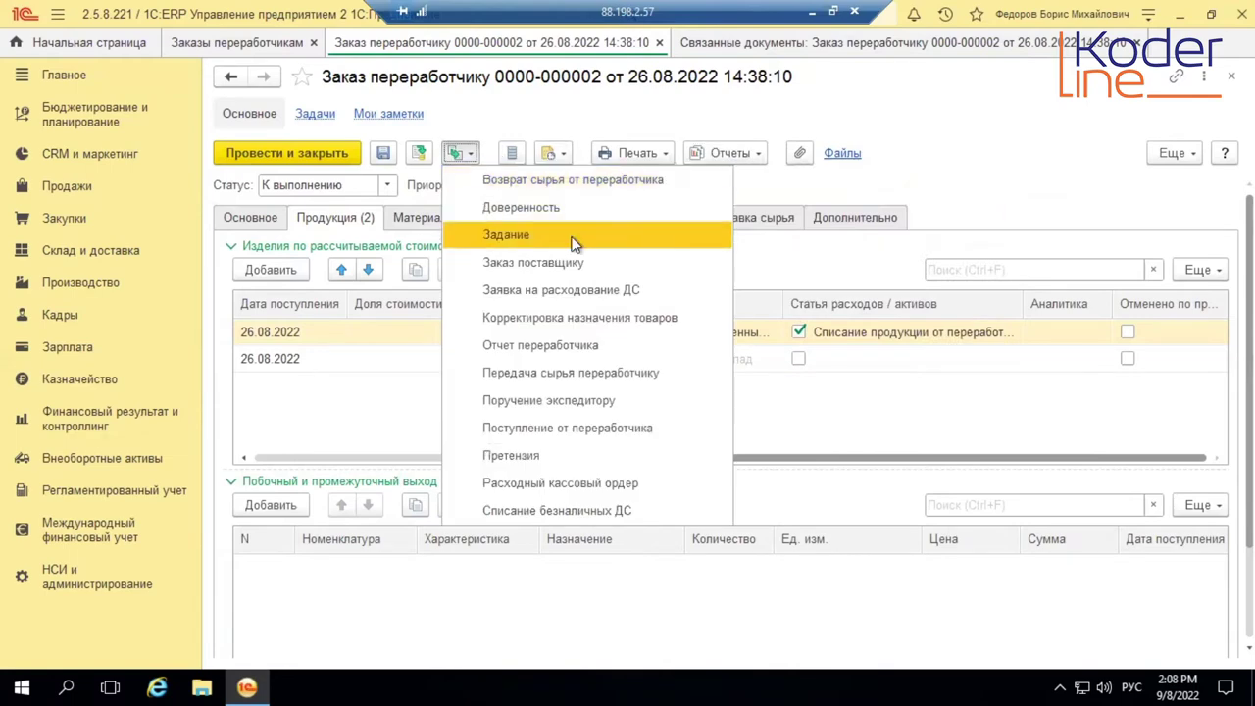
{"action": "left_click", "coordinate": [586, 421]}
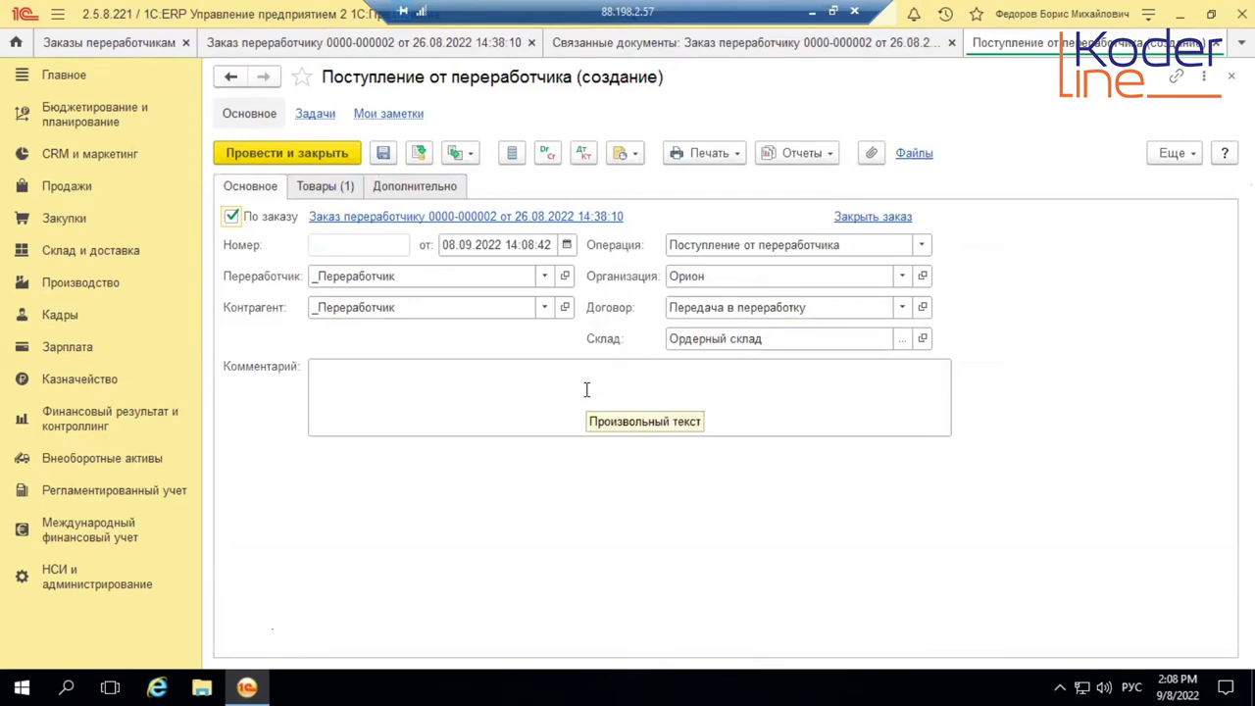
Assign the existing series 00000001 to the Узел А01 goods line, then post and close the receipt
{"action": "left_click", "coordinate": [324, 185]}
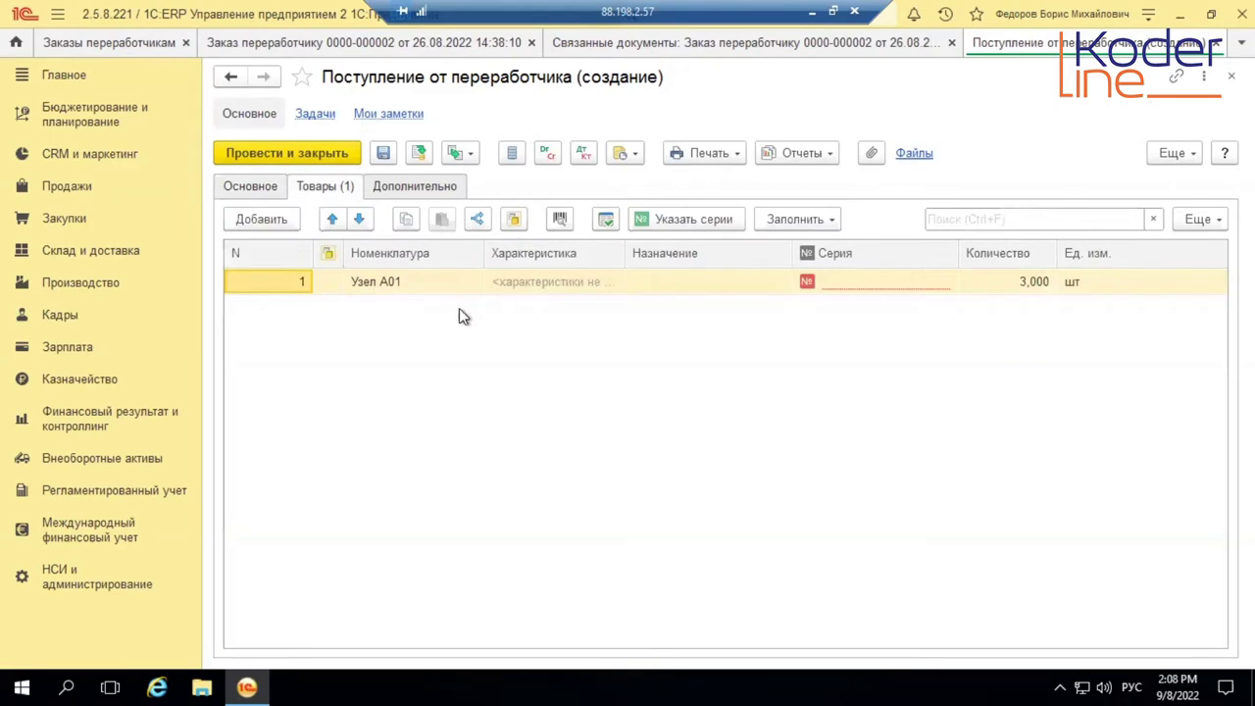
{"action": "double_click", "coordinate": [869, 282]}
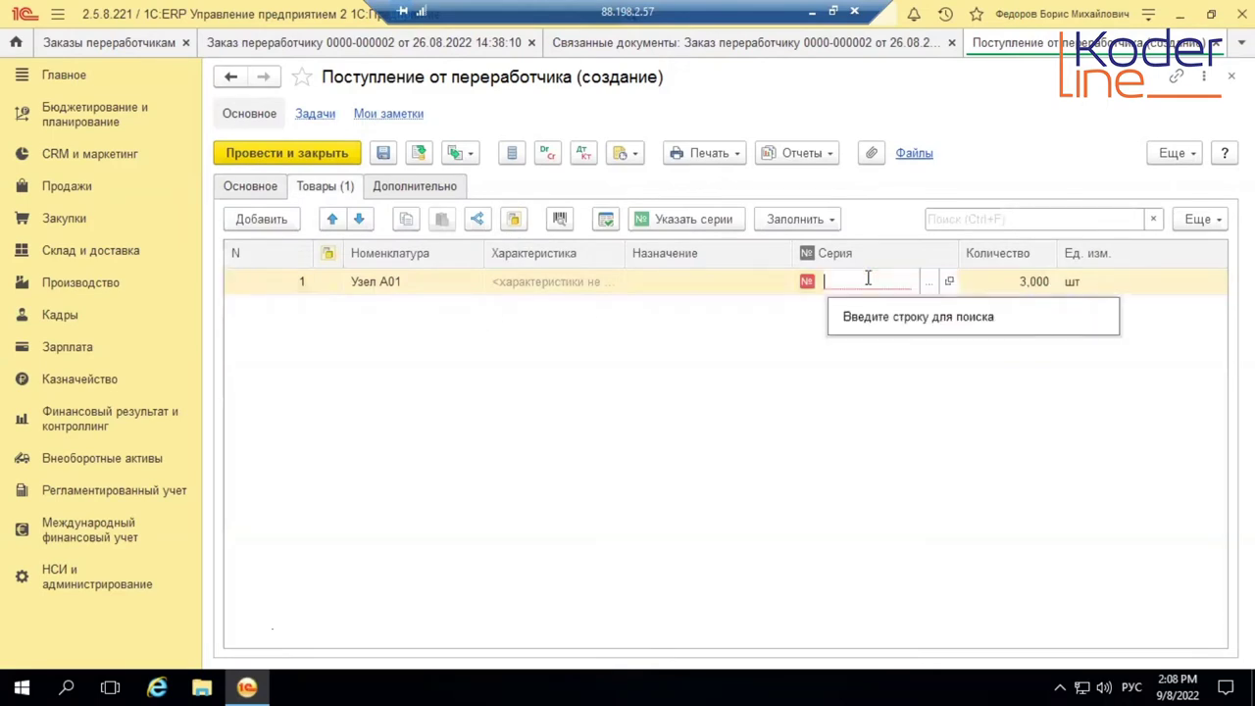
{"action": "left_click", "coordinate": [928, 281]}
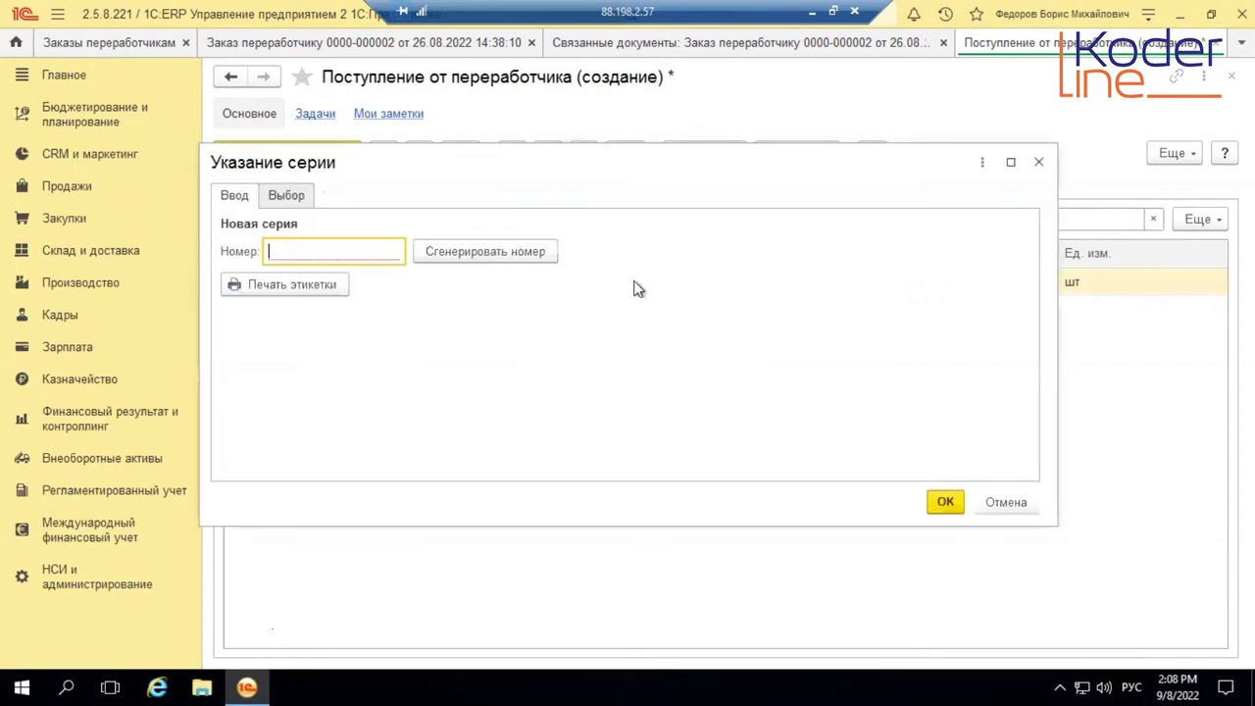
{"action": "left_click", "coordinate": [285, 197]}
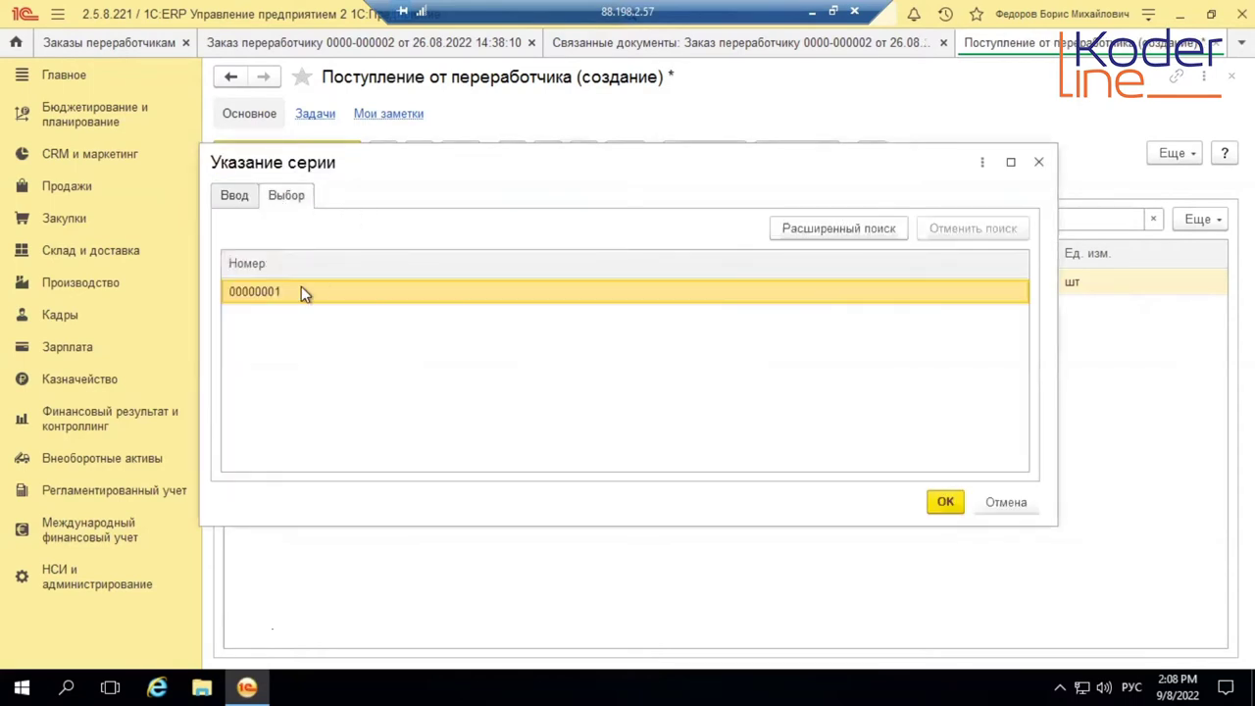
{"action": "double_click", "coordinate": [301, 291]}
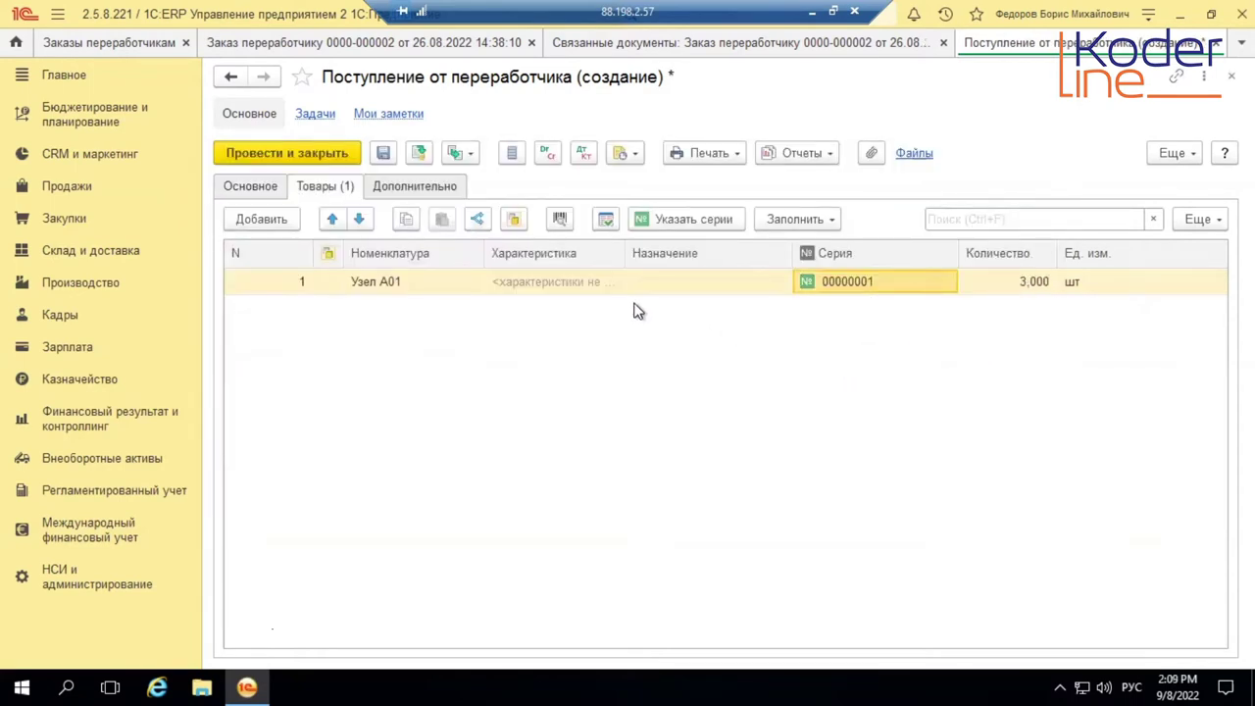
{"action": "left_click", "coordinate": [318, 154]}
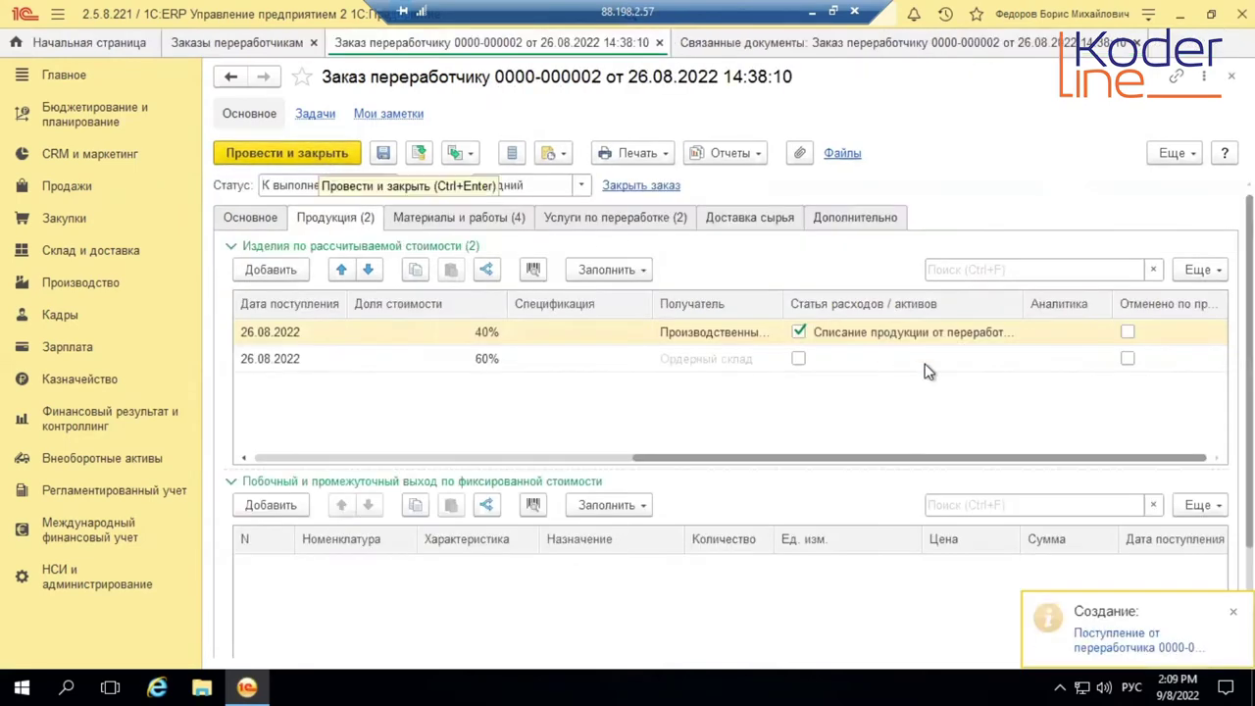
Create an Отчет переработчика based on the order and assign series 00000001 to its second Узел А01 product line
{"action": "left_click", "coordinate": [472, 157]}
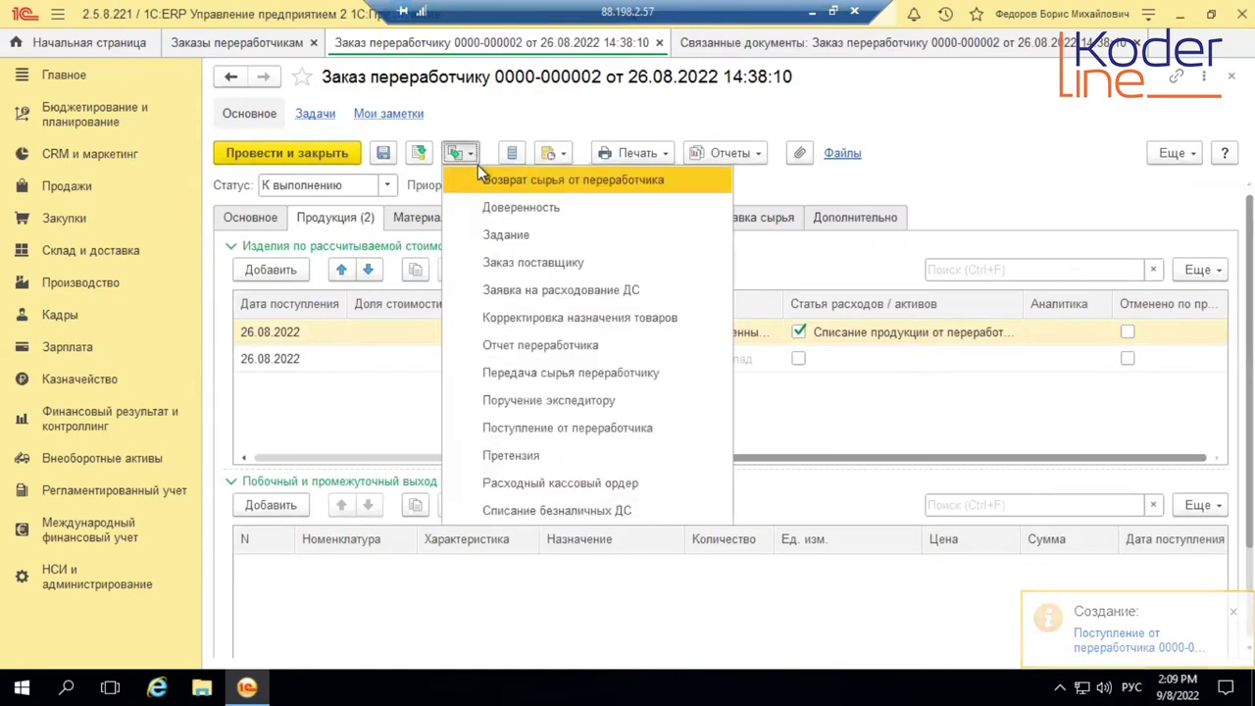
{"action": "left_click", "coordinate": [533, 344]}
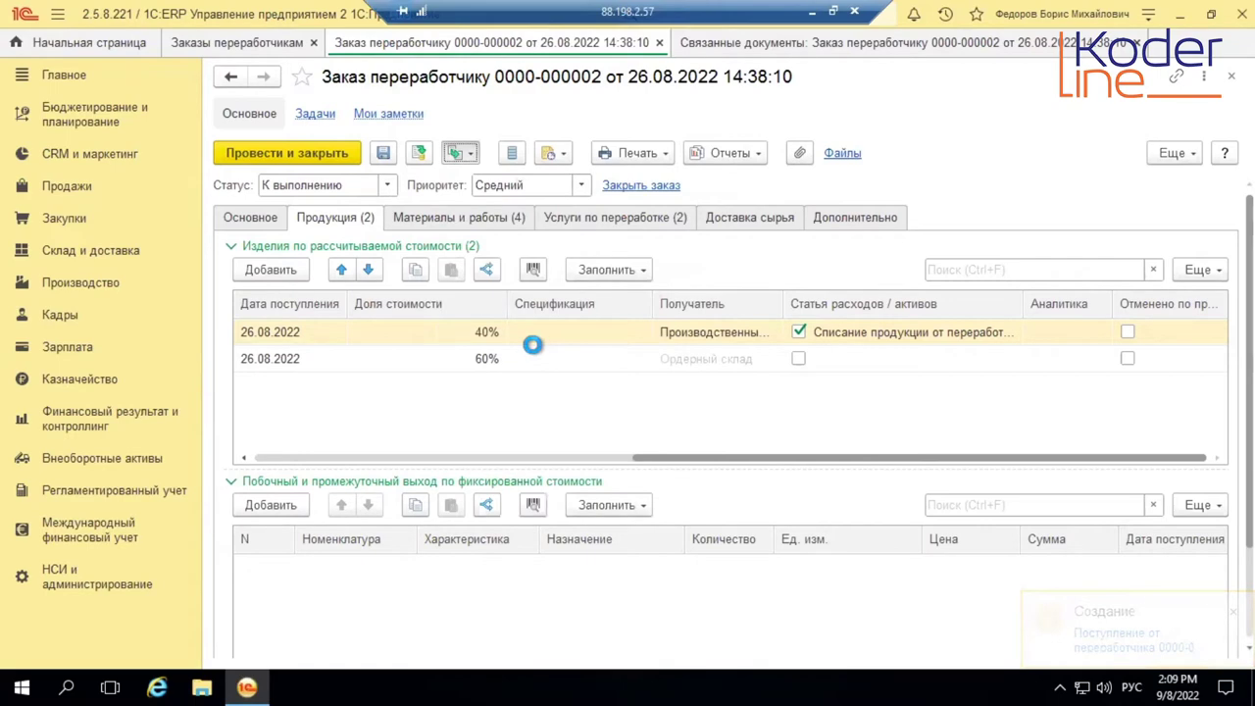
{"action": "left_click", "coordinate": [343, 188]}
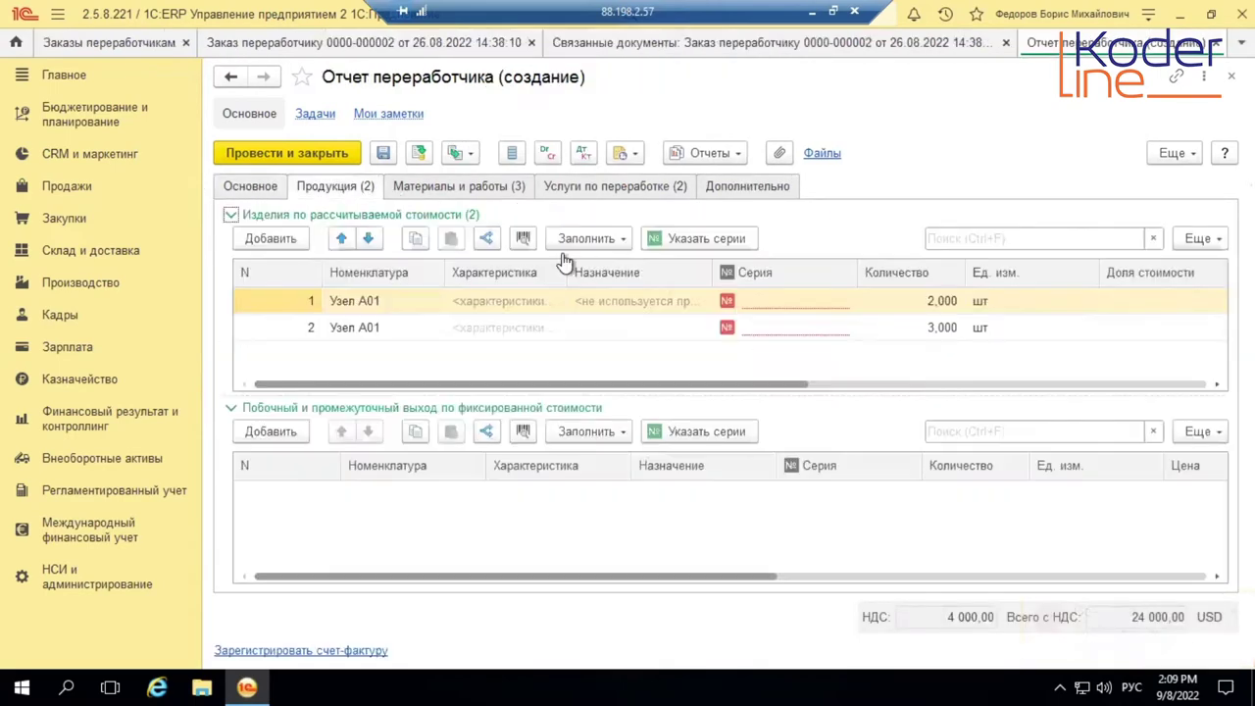
{"action": "left_click", "coordinate": [785, 327]}
{"action": "left_click", "coordinate": [784, 327]}
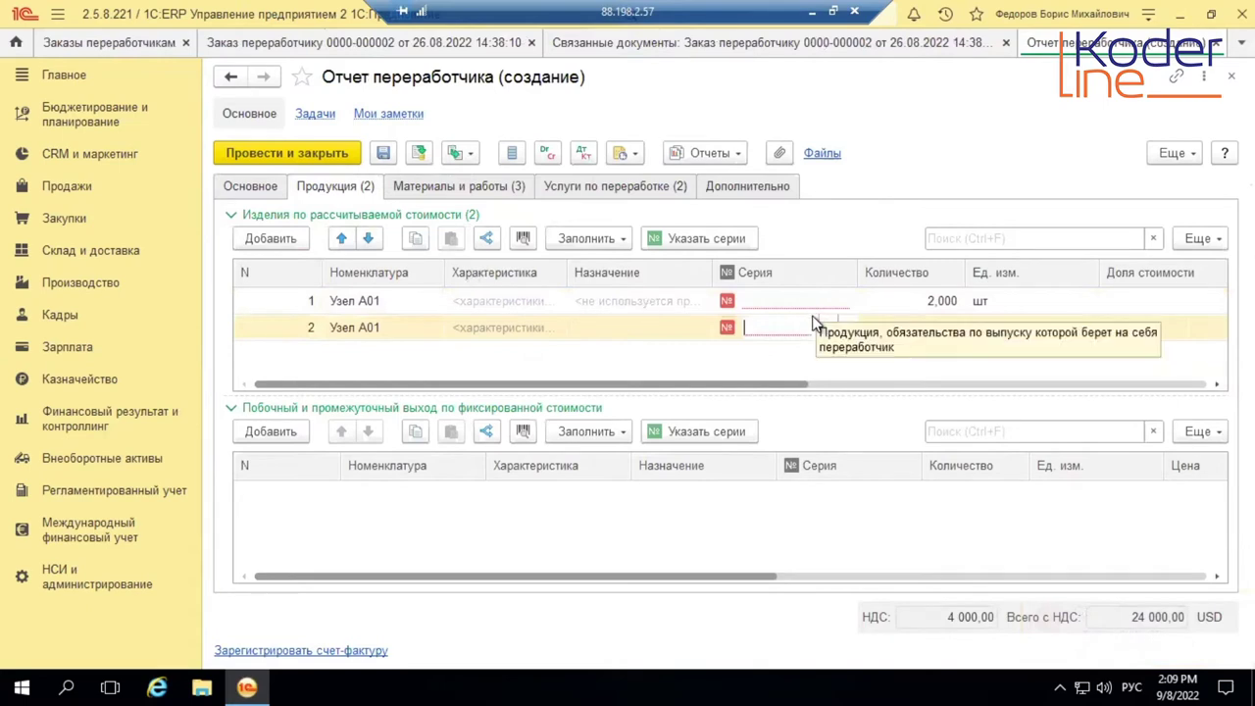
{"action": "left_click", "coordinate": [821, 329]}
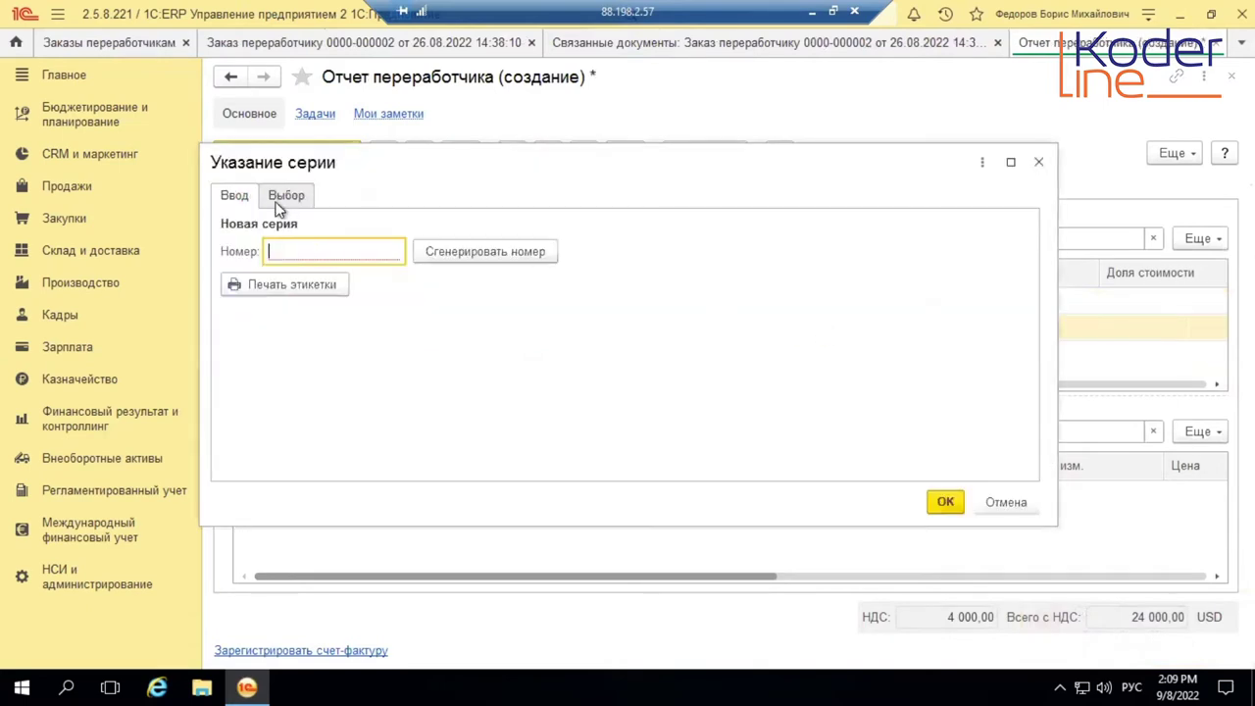
{"action": "left_click", "coordinate": [310, 197]}
{"action": "double_click", "coordinate": [302, 283]}
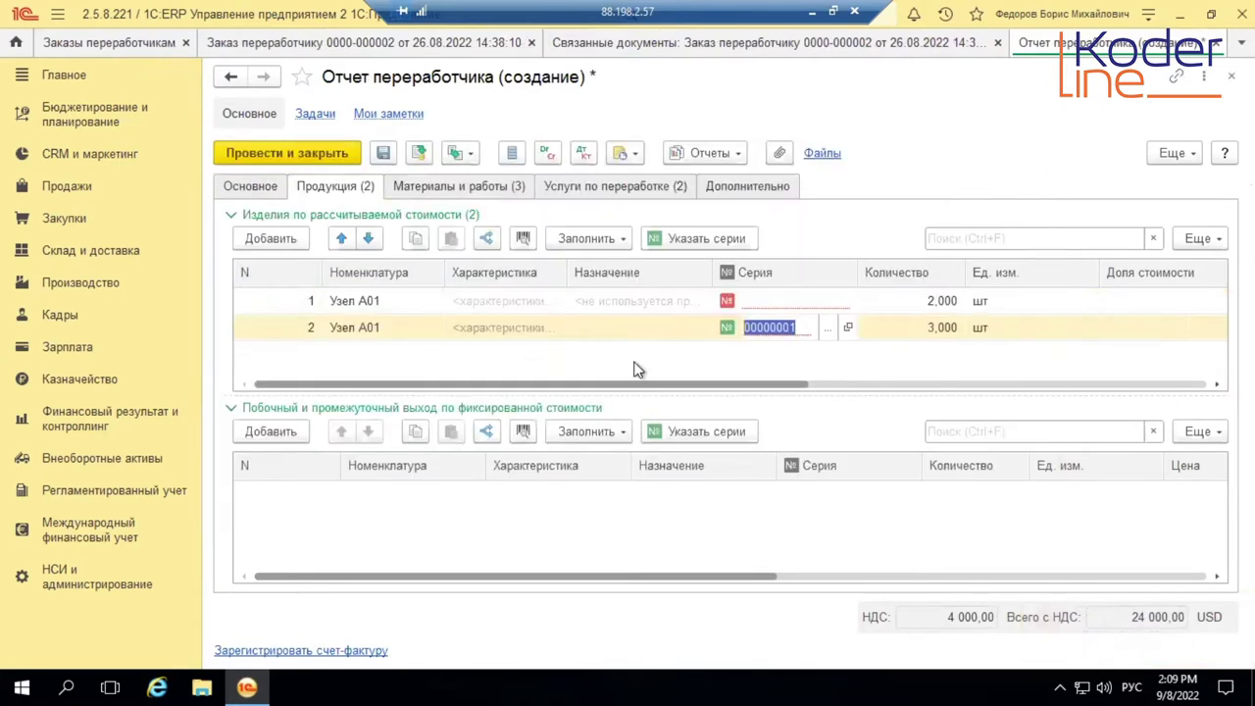
Assign series 00000001 to the first Узел А01 product line and review the lines' cost shares and expense items
{"action": "left_click", "coordinate": [775, 304]}
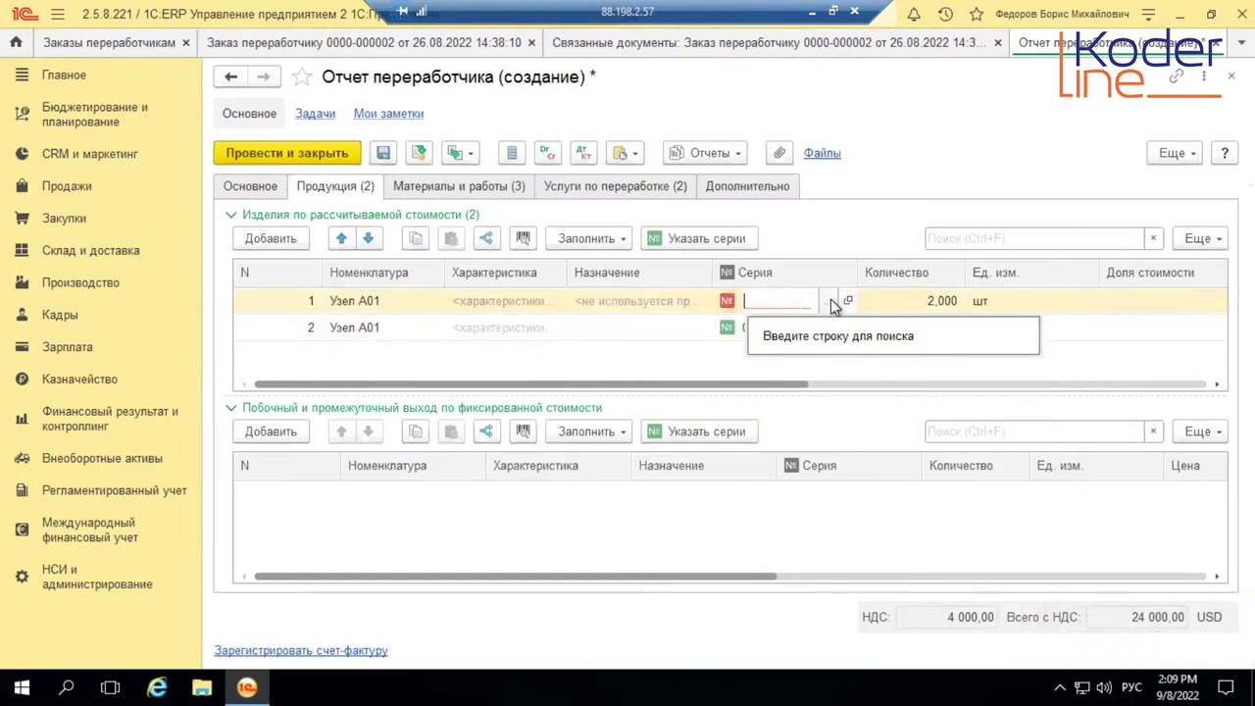
{"action": "left_click", "coordinate": [828, 304]}
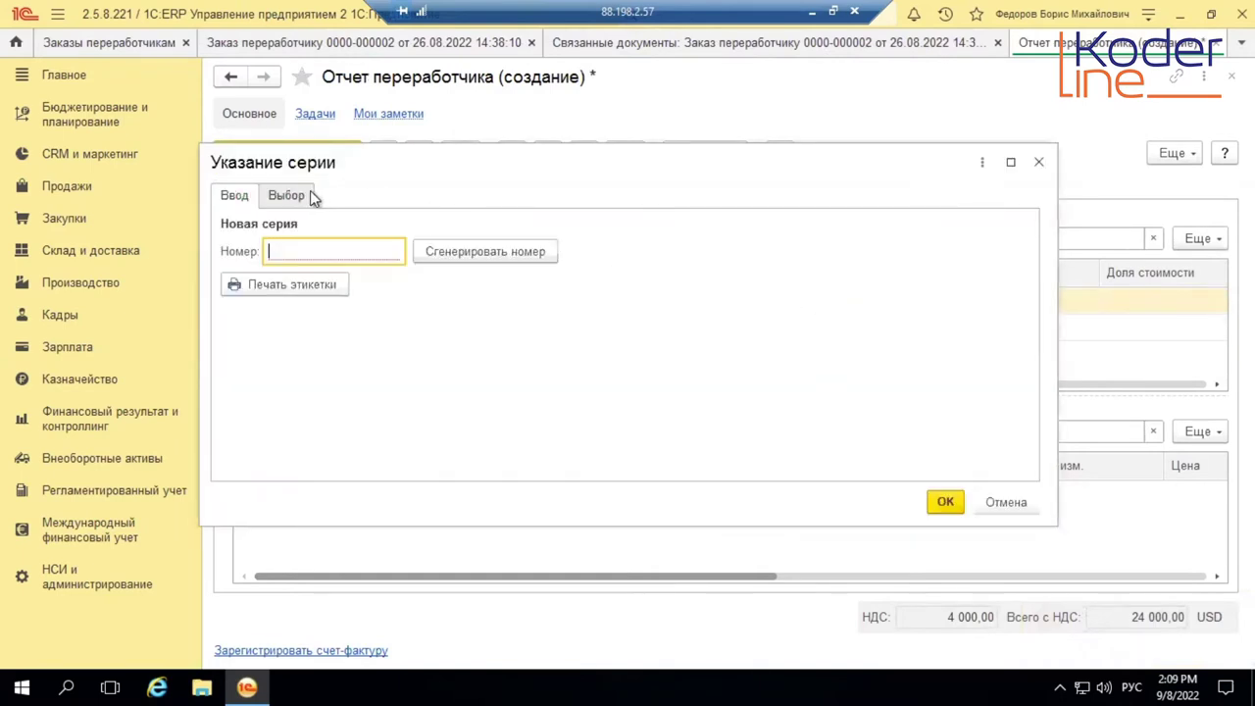
{"action": "left_click", "coordinate": [310, 195]}
{"action": "double_click", "coordinate": [304, 292]}
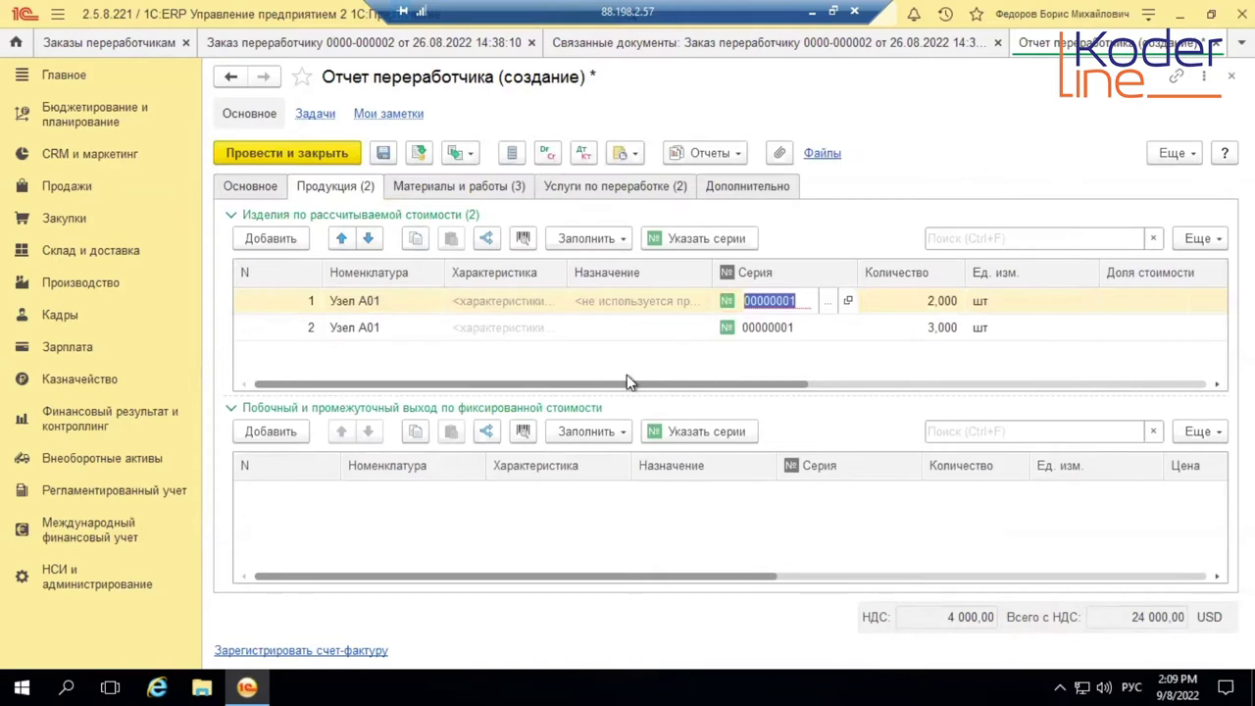
{"action": "left_click", "coordinate": [663, 373]}
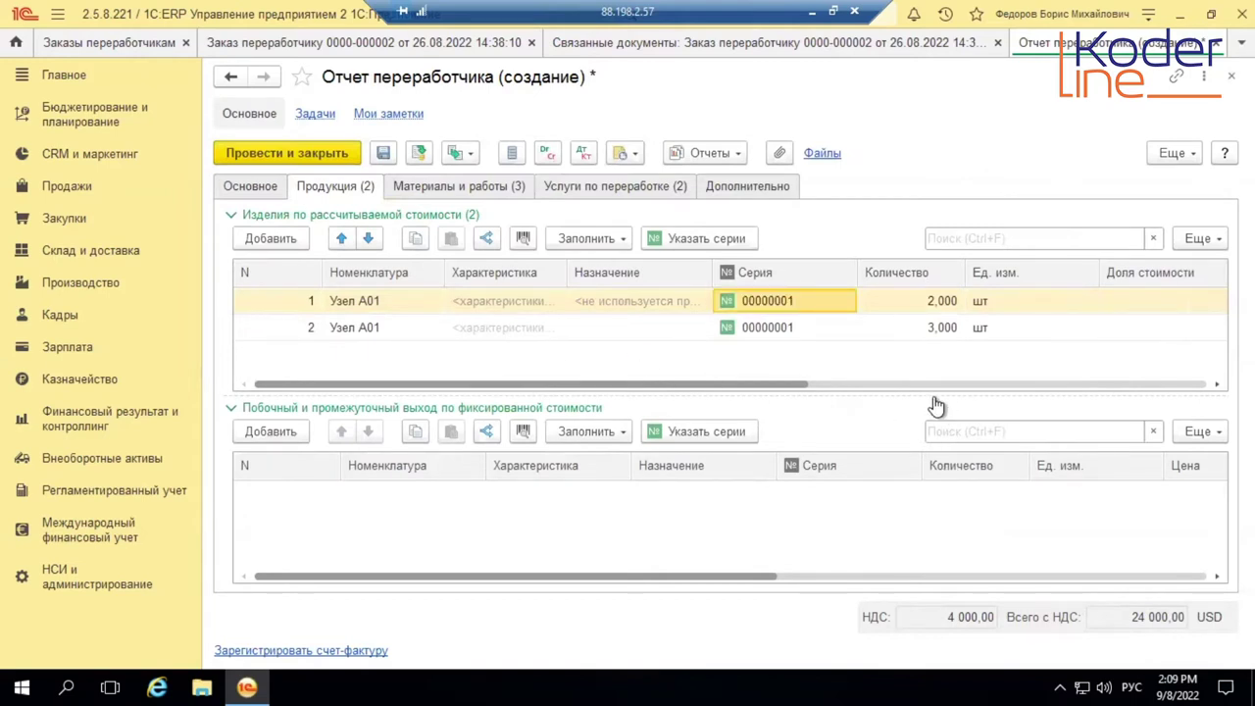
{"action": "left_click_drag", "start_coordinate": [654, 384], "coordinate": [1014, 382]}
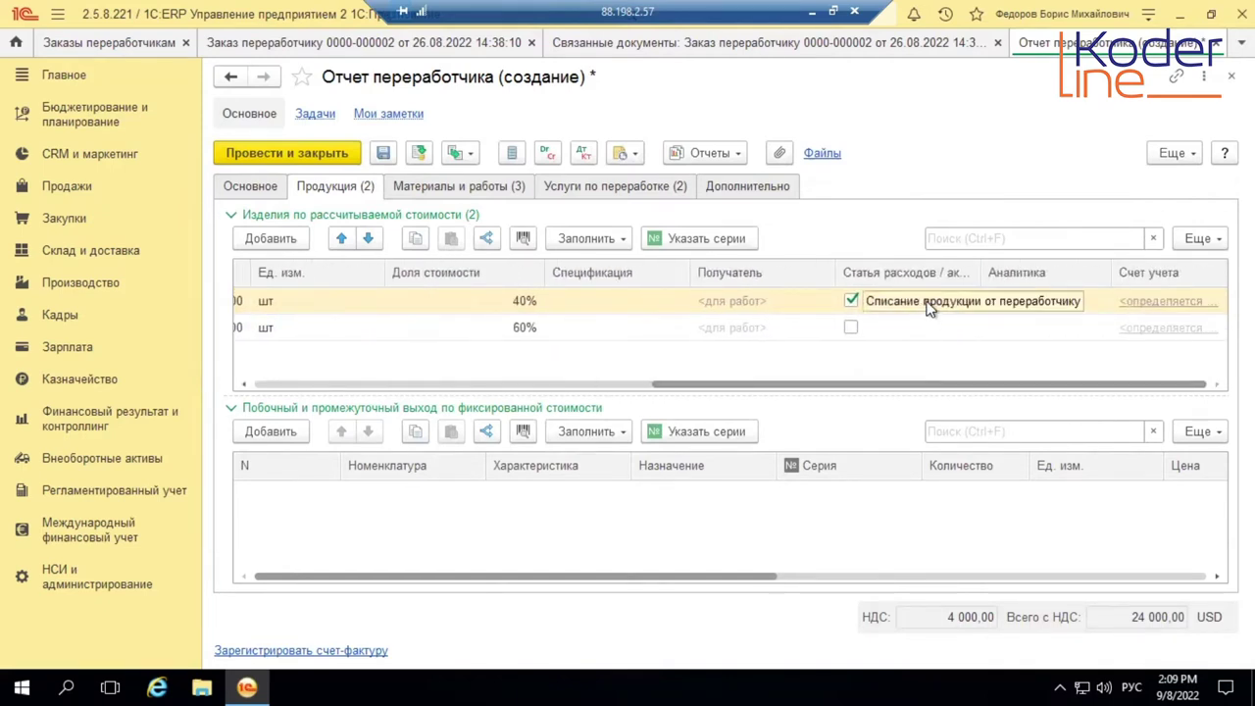
{"action": "left_click_drag", "start_coordinate": [885, 387], "coordinate": [219, 378]}
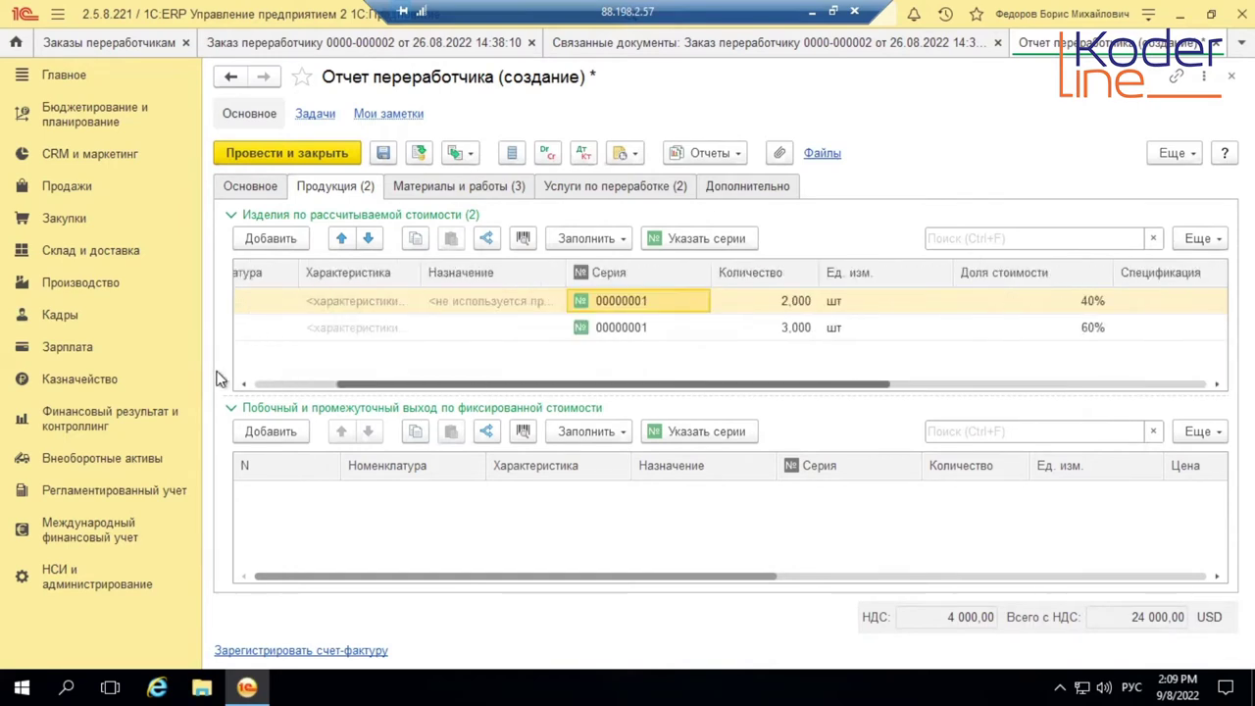
Assign series 12345 to the second material line, Заготовка 001, and post the processor report
{"action": "left_click", "coordinate": [418, 154]}
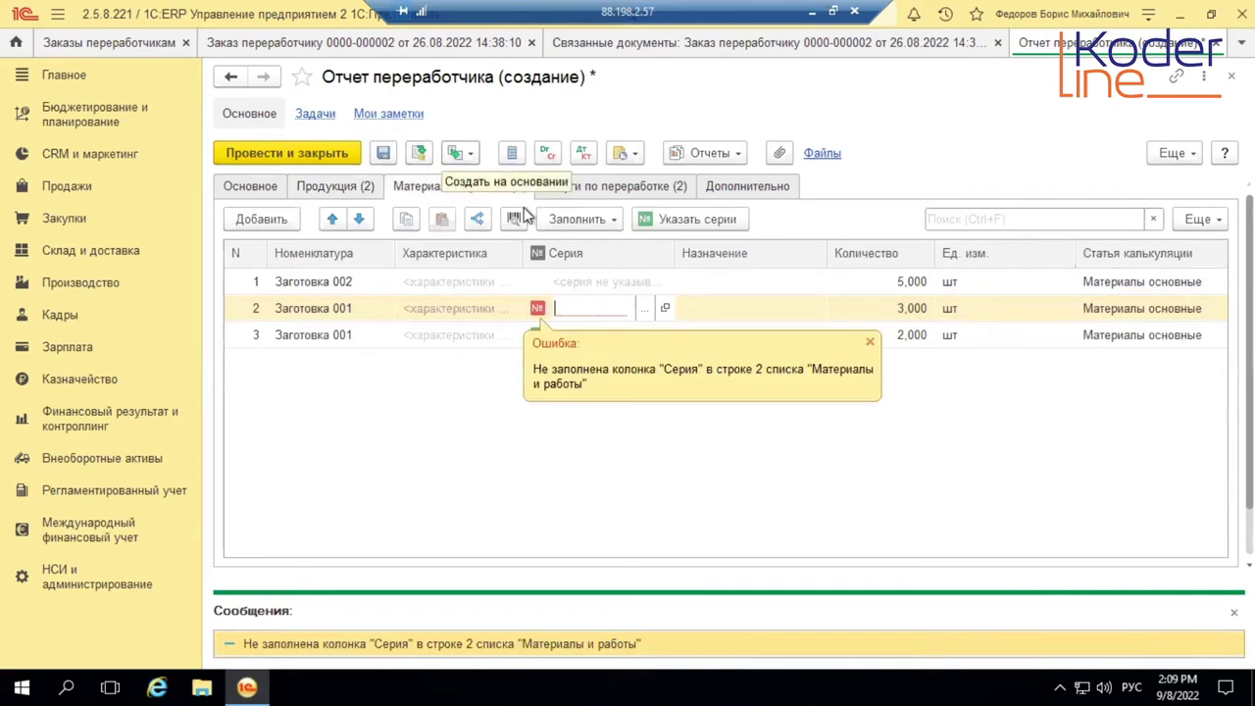
{"action": "left_click", "coordinate": [647, 309]}
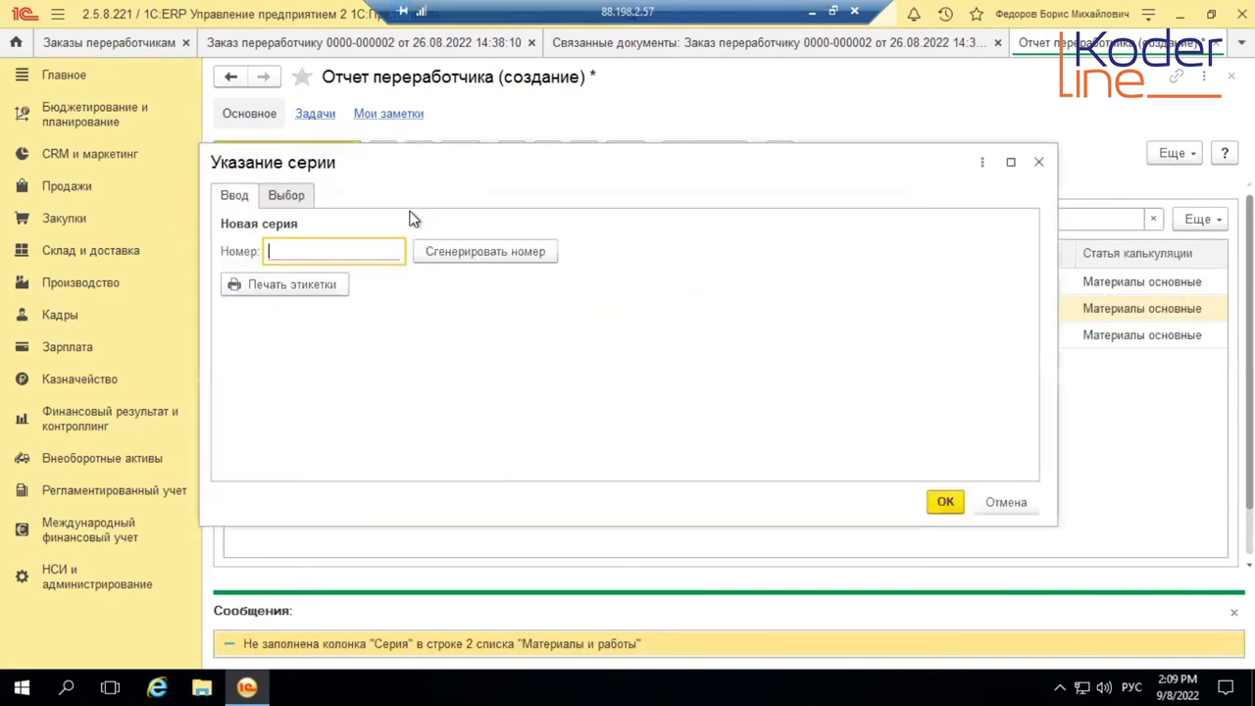
{"action": "left_click", "coordinate": [294, 195]}
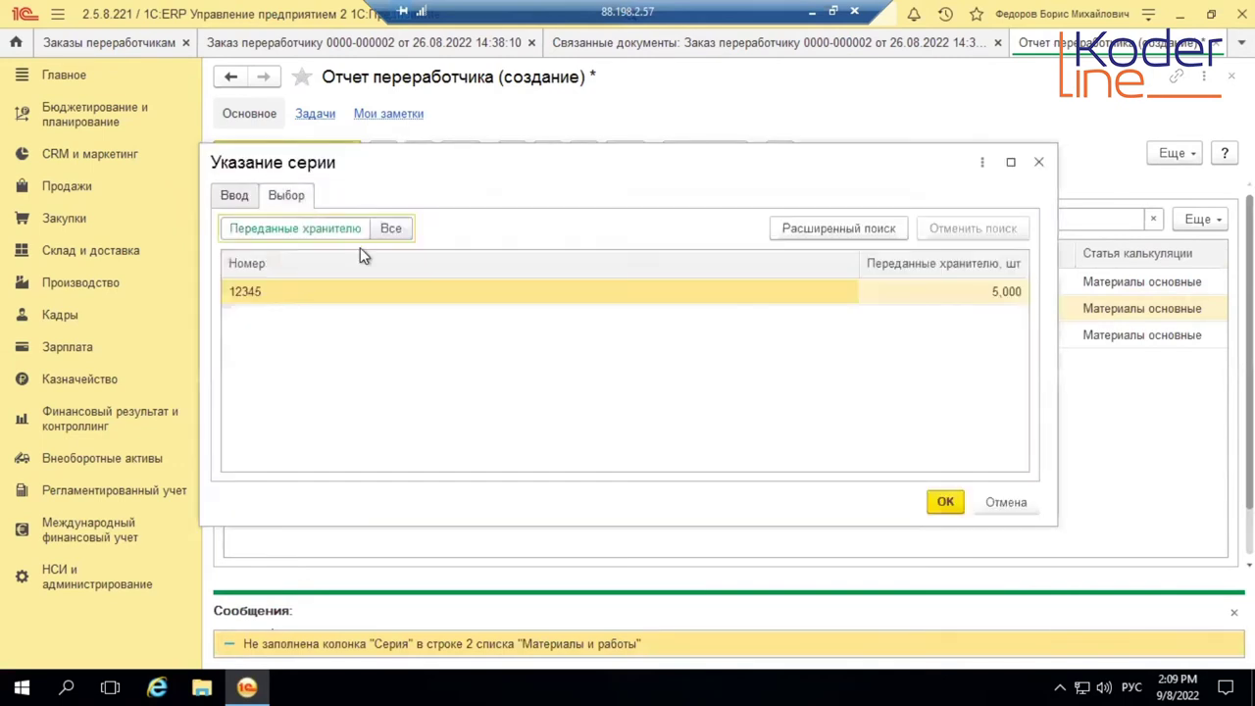
{"action": "double_click", "coordinate": [591, 297]}
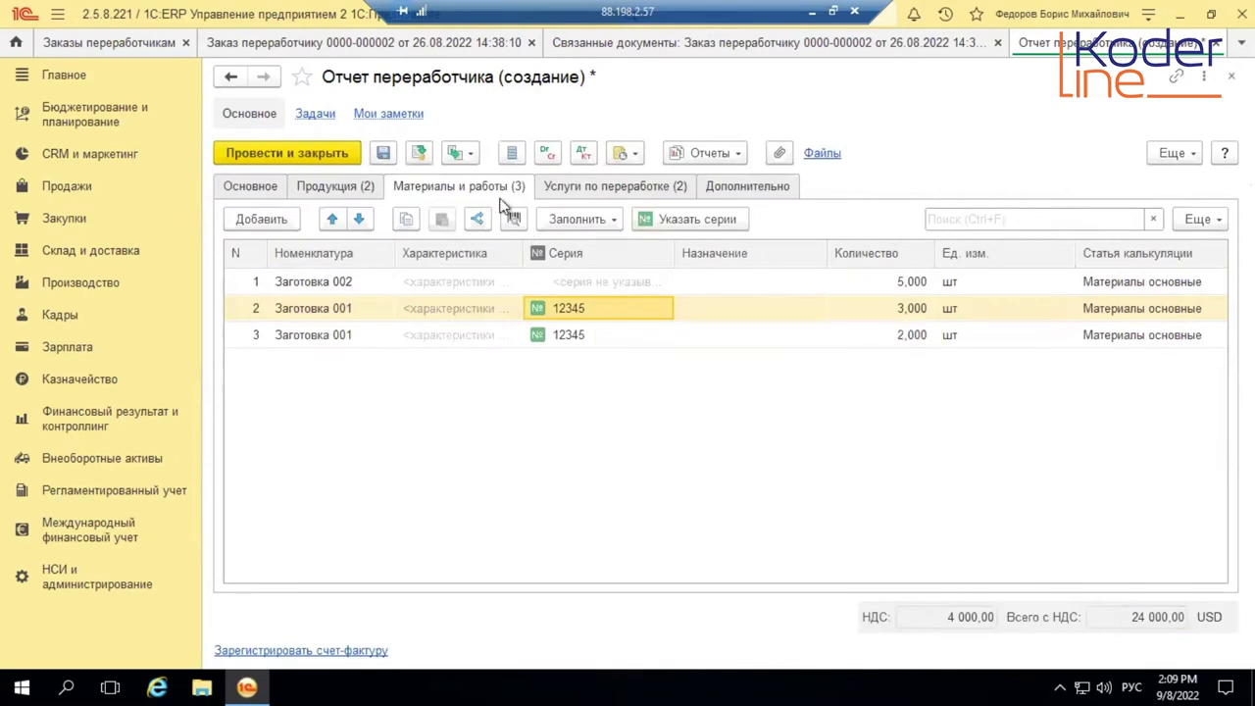
{"action": "left_click", "coordinate": [420, 152]}
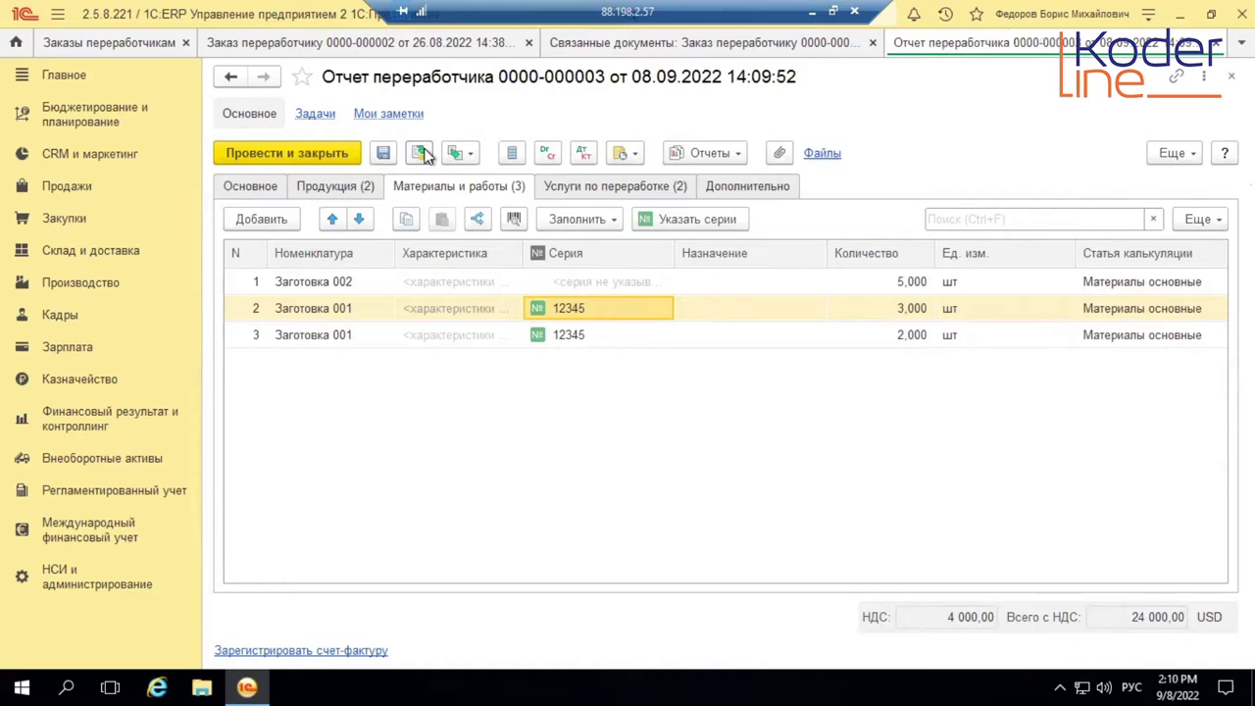
Generate the document movements report for the processor report and review its accumulation and information register entries
{"action": "left_click", "coordinate": [714, 154]}
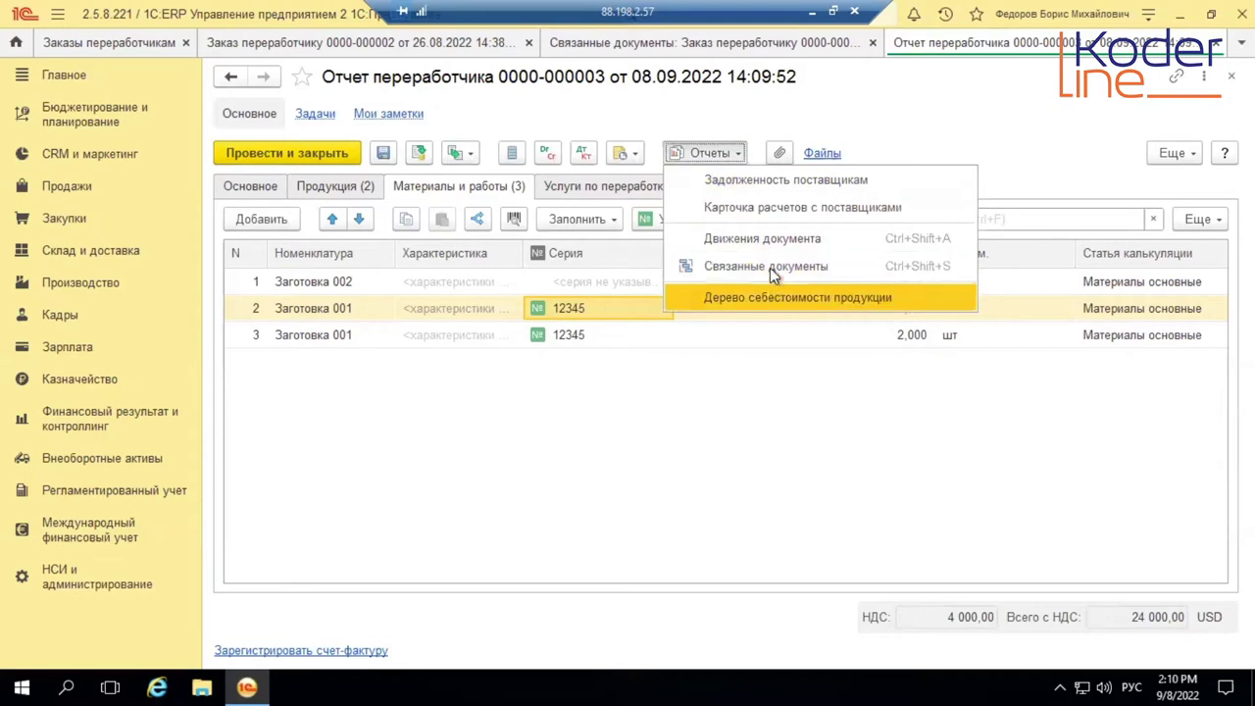
{"action": "left_click", "coordinate": [780, 239]}
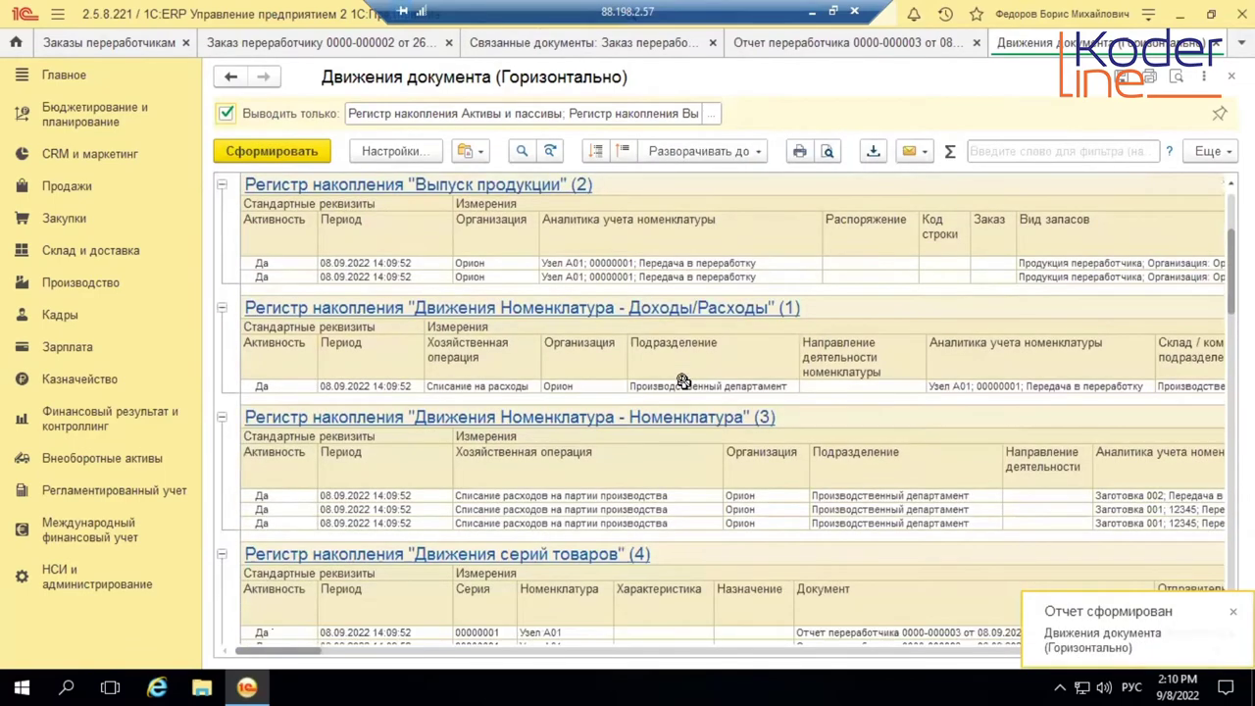
{"action": "scroll", "coordinate": [683, 381], "scroll_direction": "down", "scroll_amount": 10}
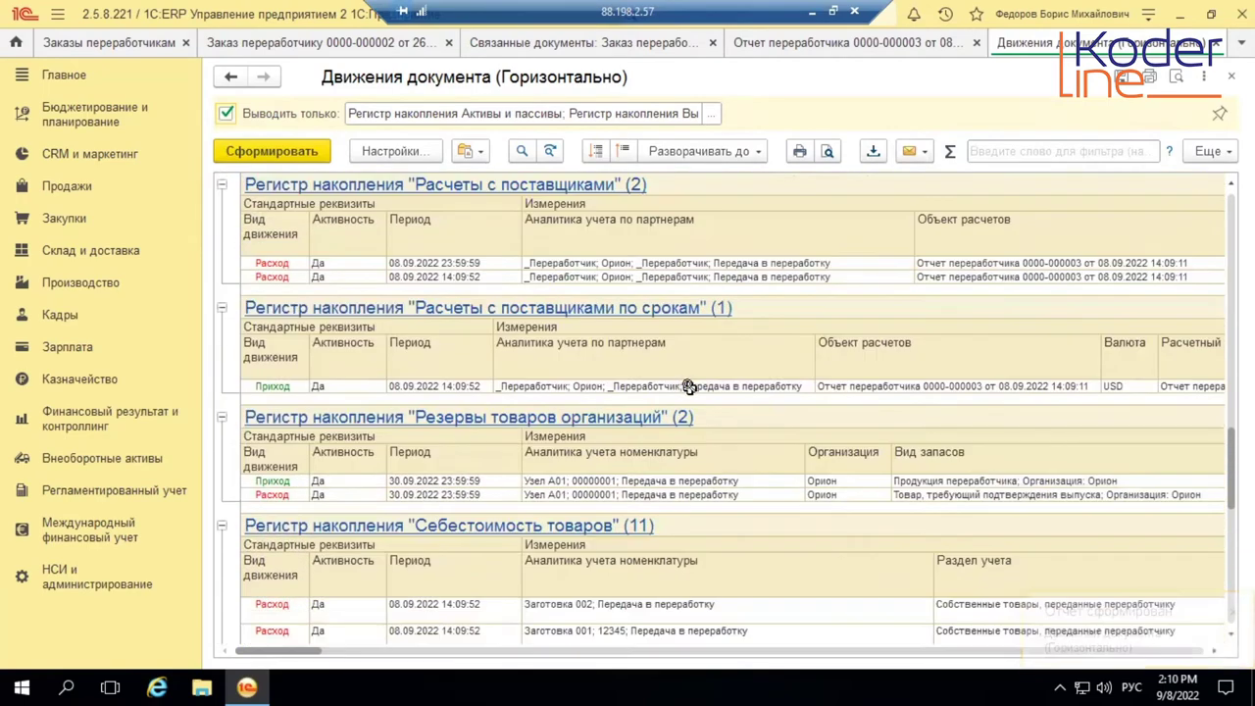
{"action": "scroll", "coordinate": [689, 387], "scroll_direction": "down", "scroll_amount": 8}
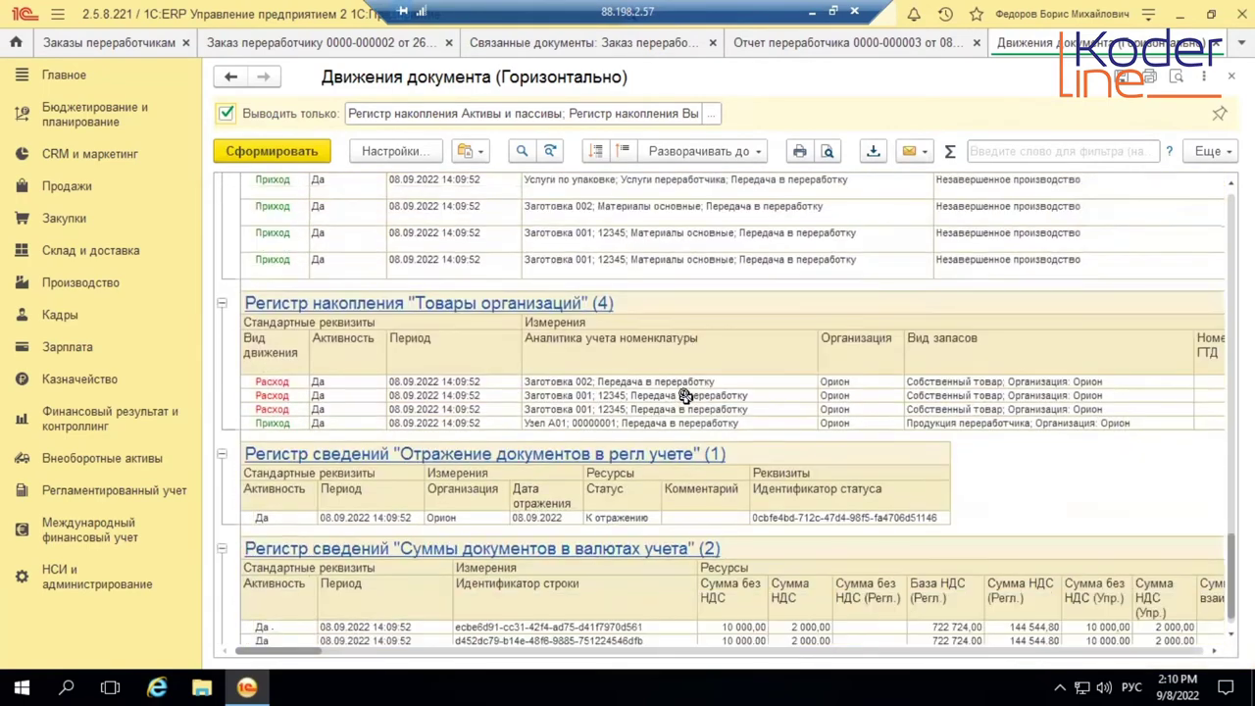
{"action": "scroll", "coordinate": [684, 395], "scroll_direction": "down", "scroll_amount": 2}
{"action": "scroll", "coordinate": [685, 395], "scroll_direction": "up", "scroll_amount": 8}
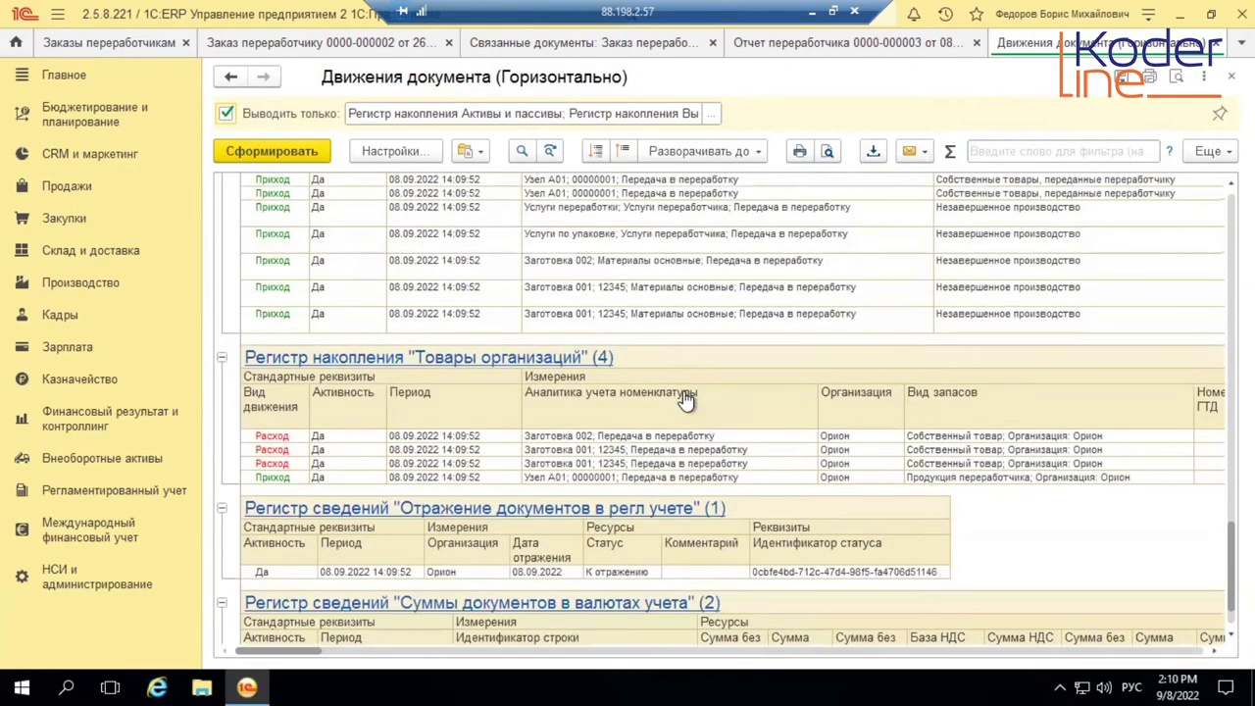
{"action": "scroll", "coordinate": [686, 400], "scroll_direction": "up", "scroll_amount": 6}
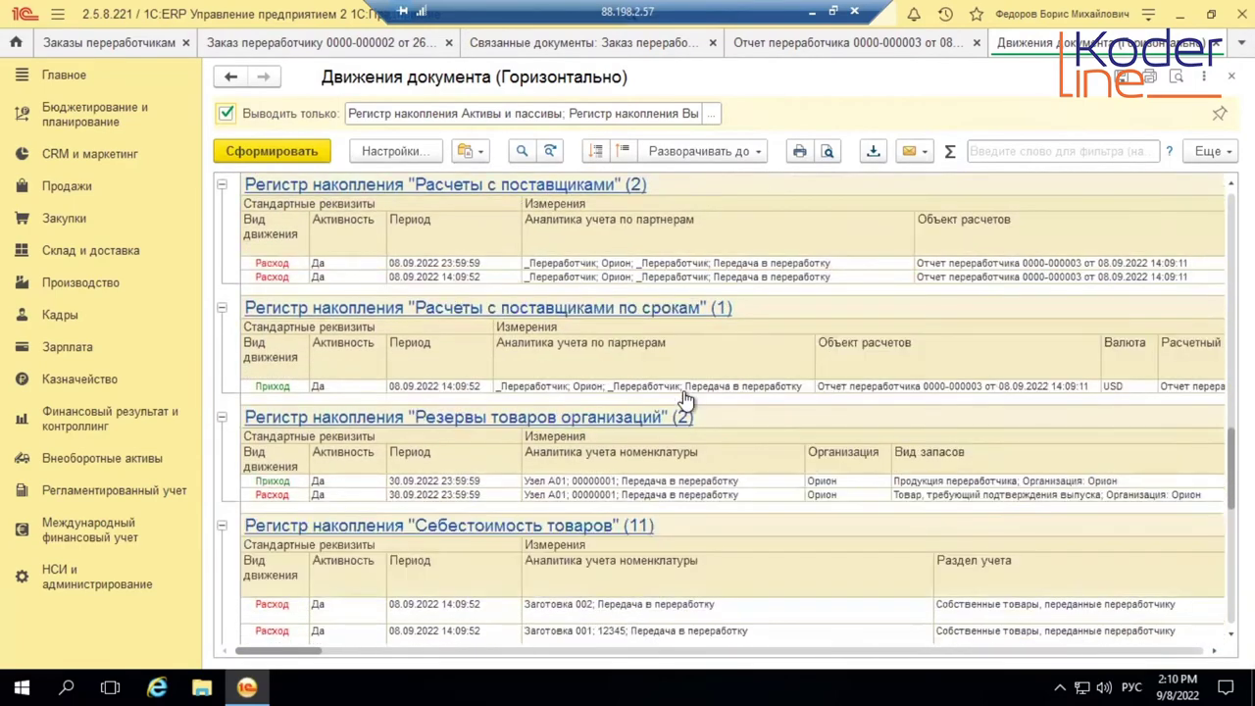
{"action": "scroll", "coordinate": [686, 400], "scroll_direction": "up", "scroll_amount": 8}
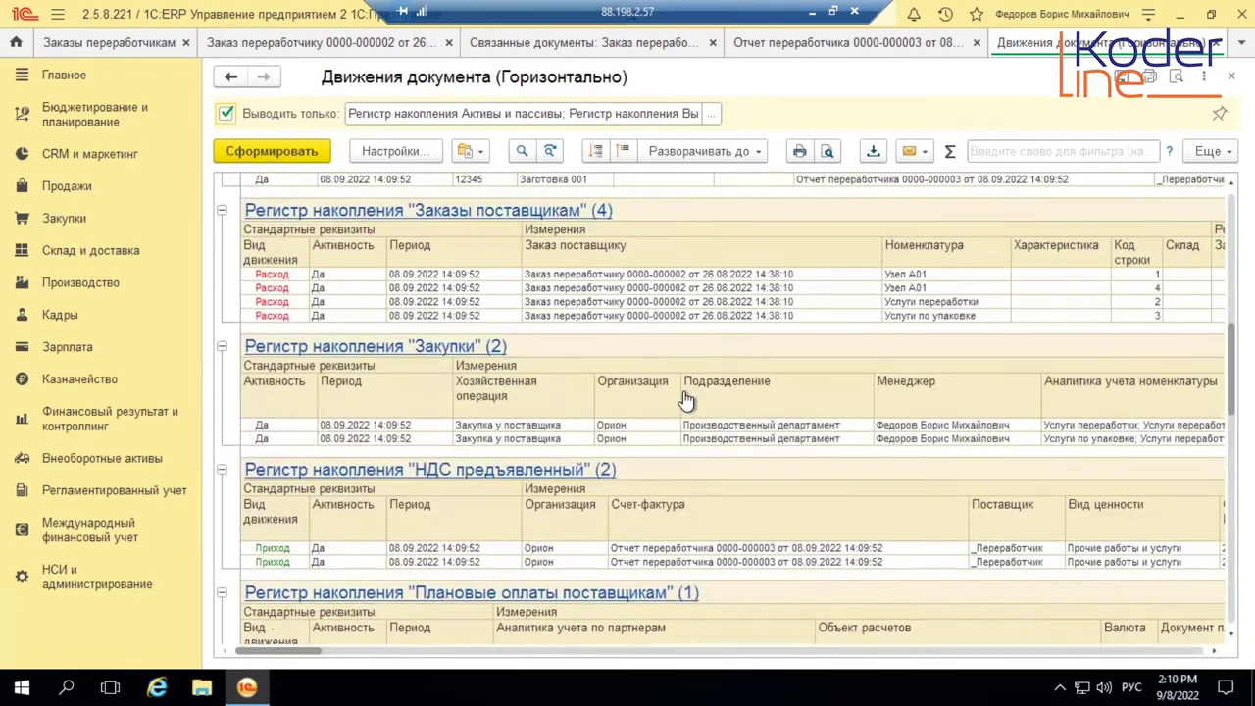
{"action": "scroll", "coordinate": [686, 400], "scroll_direction": "up", "scroll_amount": 1}
{"action": "scroll", "coordinate": [686, 400], "scroll_direction": "up", "scroll_amount": 10}
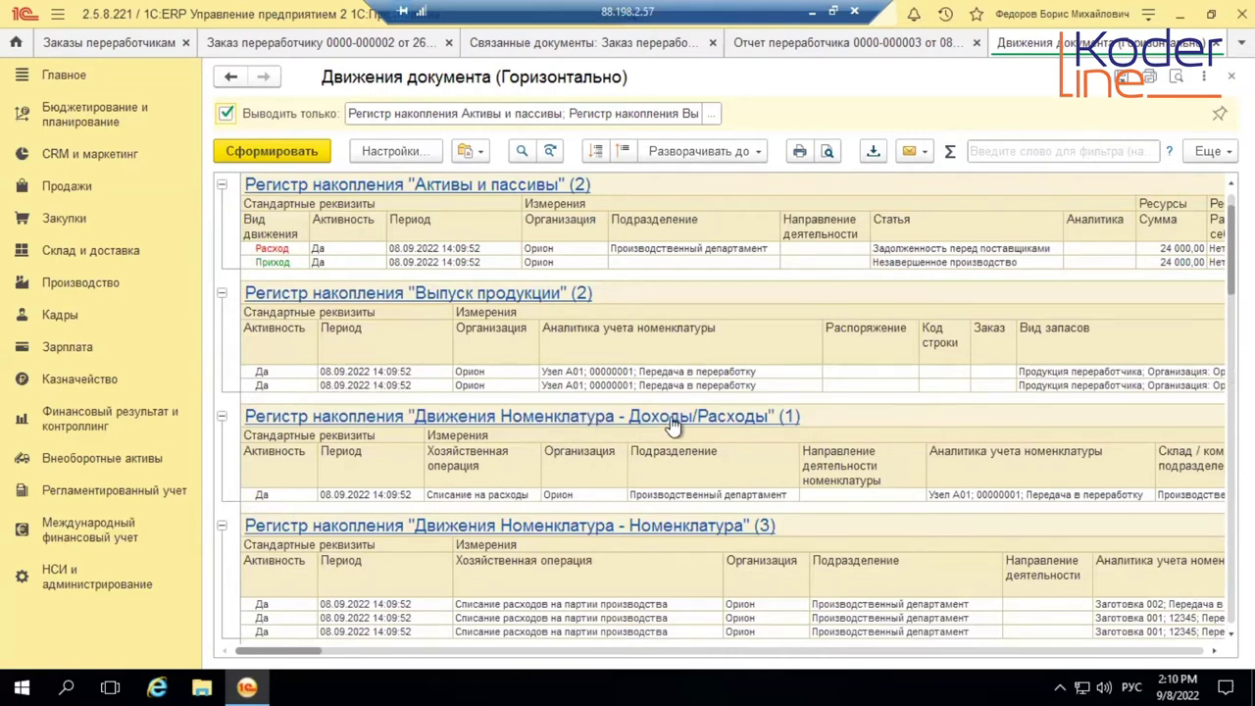
Examine the Движения Номенклатура - Доходы/Расходы entry across its columns to the Статья value, then close the movements report
{"action": "left_click", "coordinate": [529, 494]}
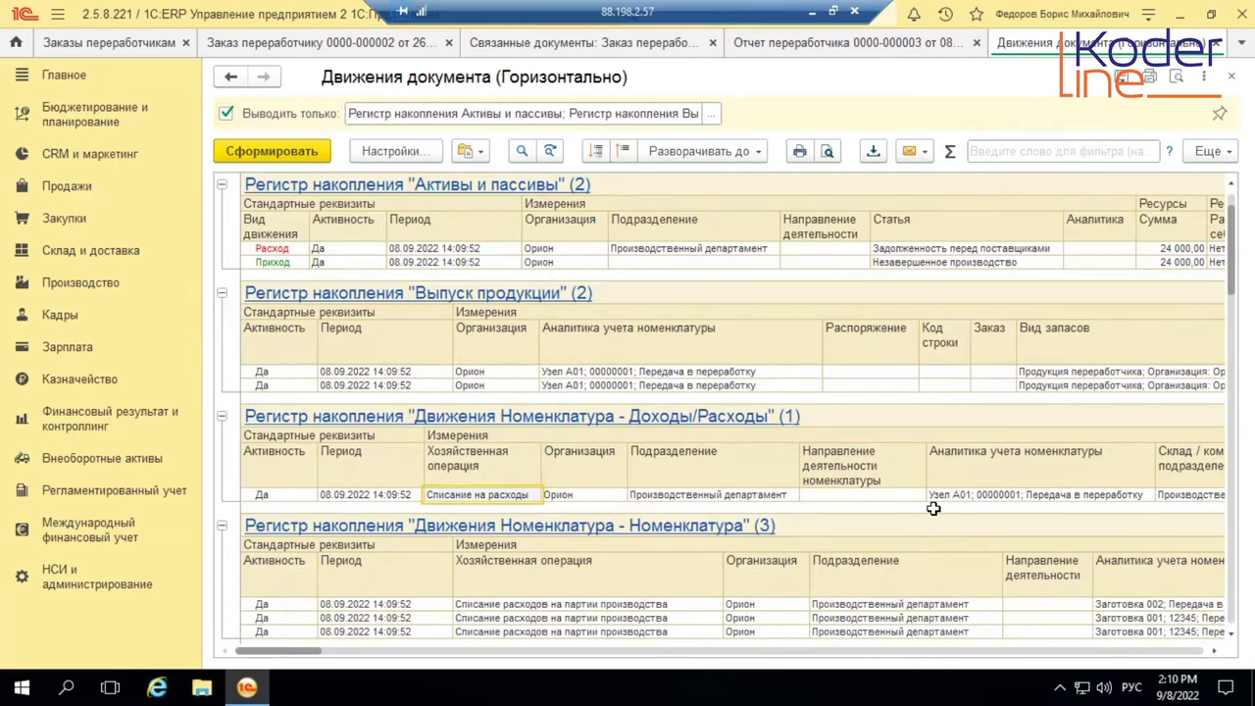
{"action": "key", "text": "Right"}
{"action": "key", "text": "Right"}
{"action": "key", "text": "Right"}
{"action": "key", "text": "Right"}
{"action": "key", "text": "Right"}
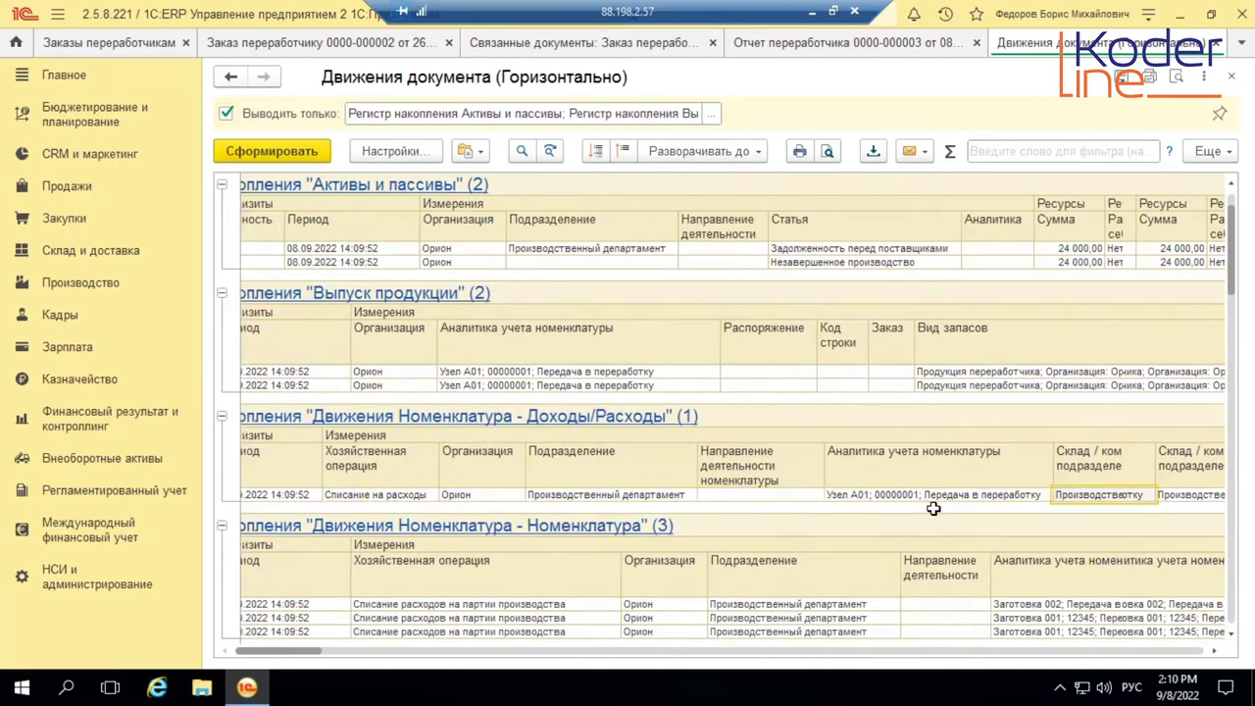
{"action": "key", "text": "Right"}
{"action": "key", "text": "Right"}
{"action": "key", "text": "Right"}
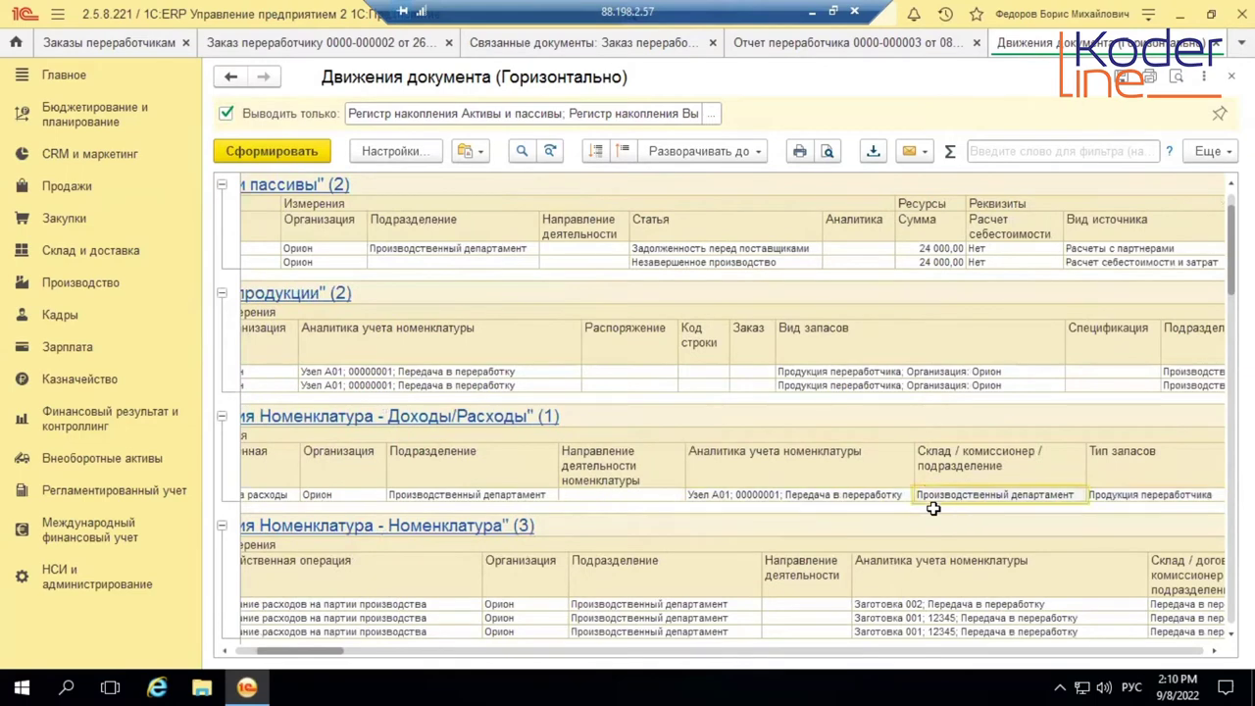
{"action": "key", "text": "Right"}
{"action": "key", "text": "Right"}
{"action": "key", "text": "Right"}
{"action": "key", "text": "Right"}
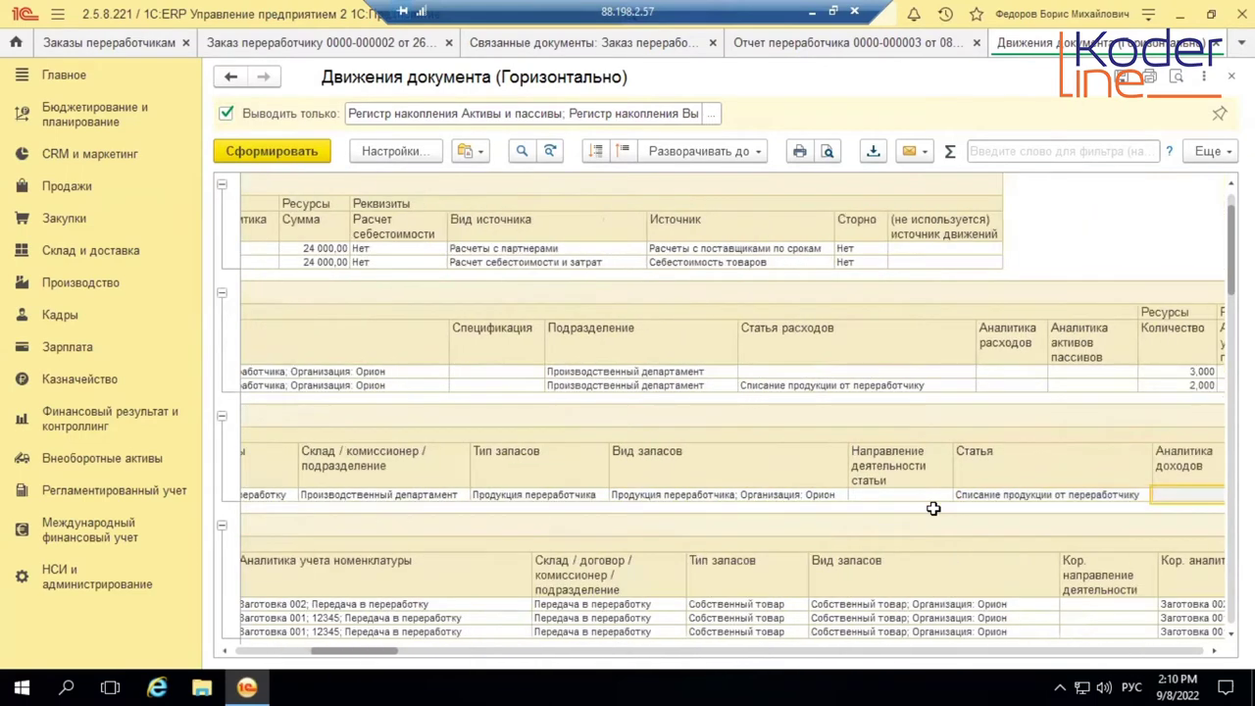
{"action": "key", "text": "Left"}
{"action": "key", "text": "Left"}
{"action": "key", "text": "Left"}
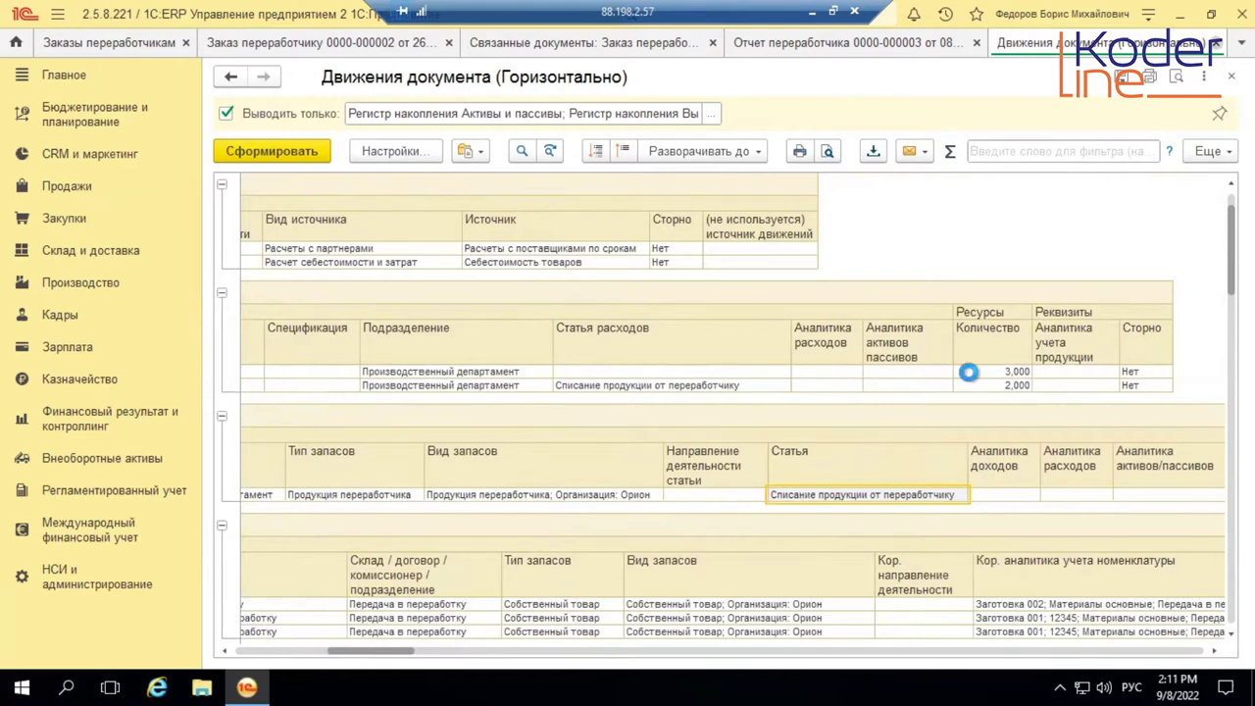
{"action": "key", "text": "Escape"}
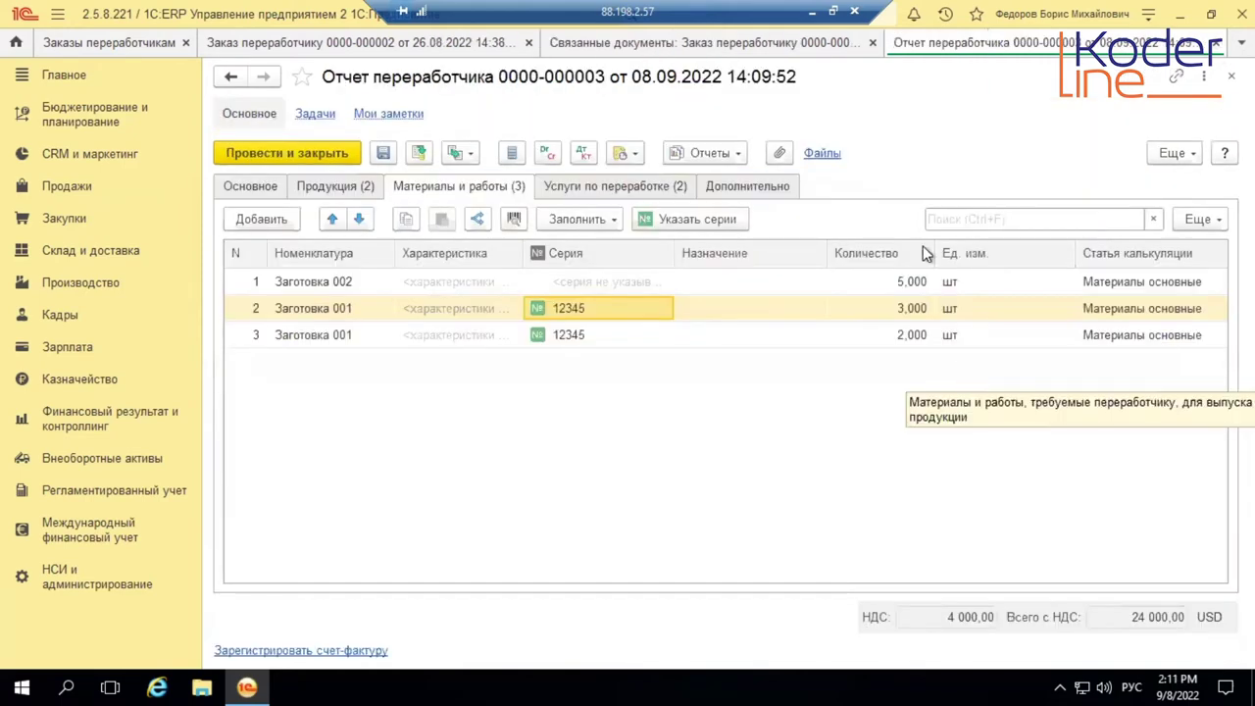
Close the processor report and related documents, set the processor order's status to Закрыт, and post and close it
{"action": "left_click", "coordinate": [1215, 44]}
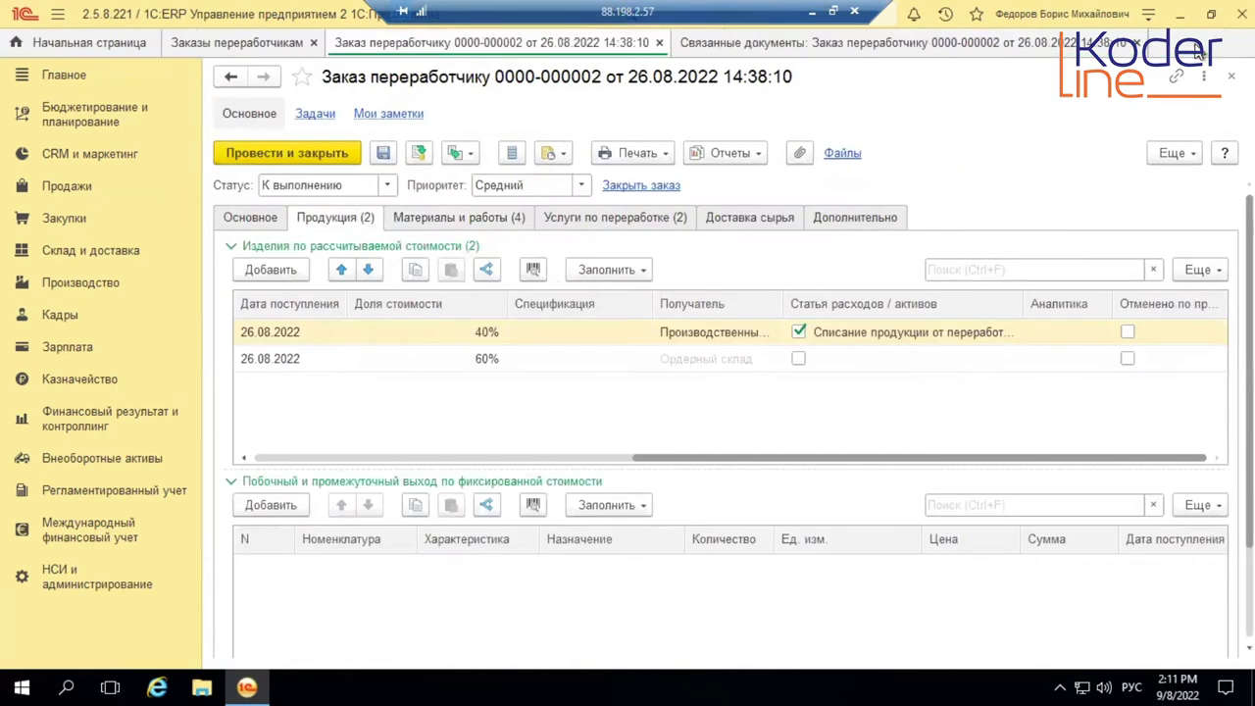
{"action": "left_click", "coordinate": [1135, 42]}
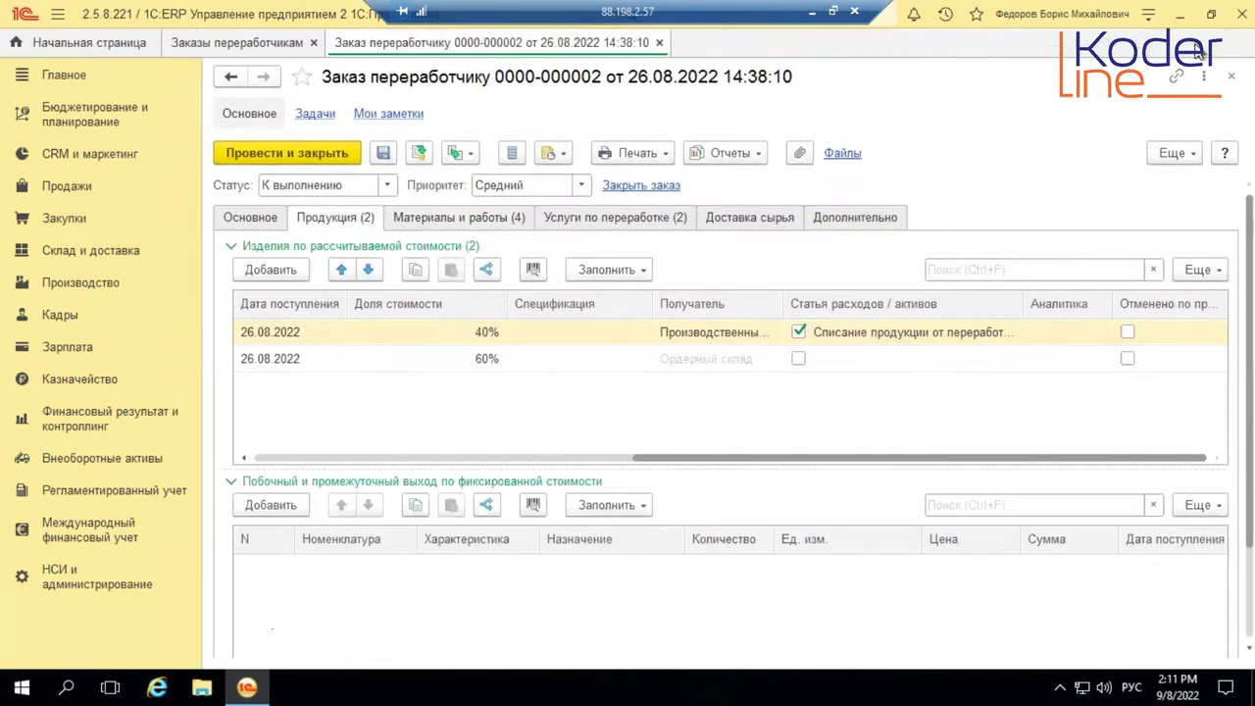
{"action": "left_click", "coordinate": [385, 185]}
{"action": "left_click", "coordinate": [358, 267]}
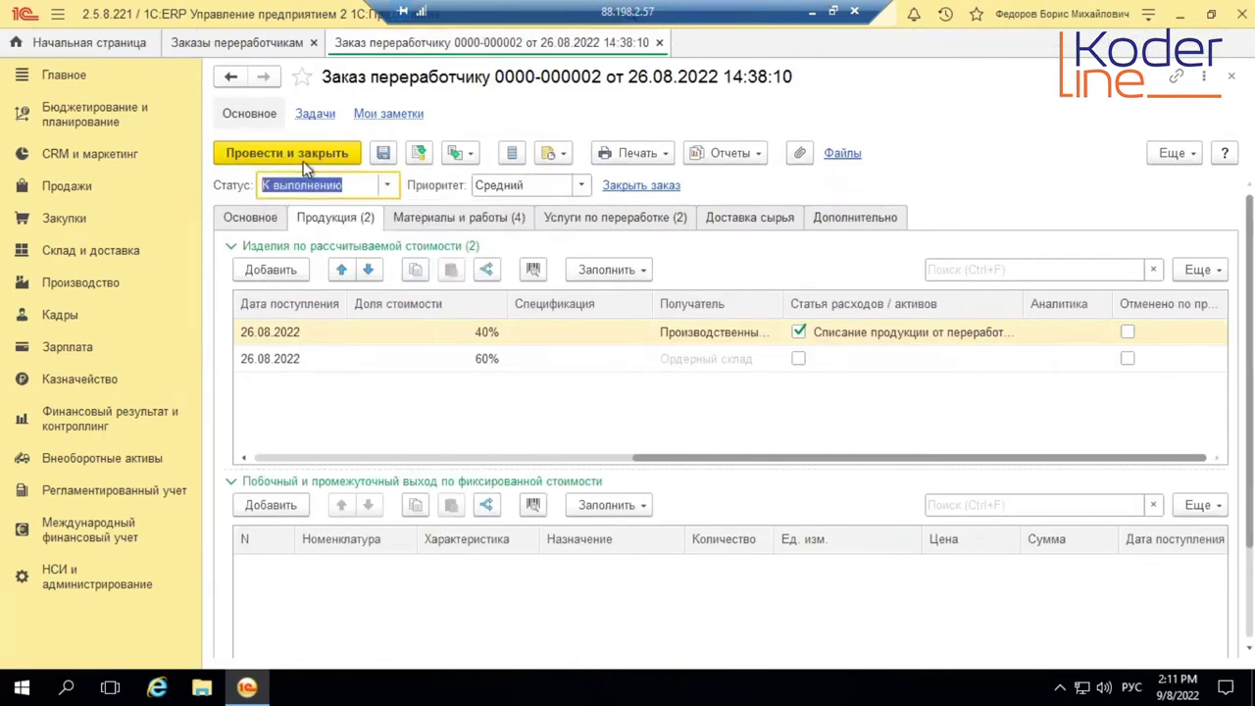
{"action": "left_click", "coordinate": [301, 155]}
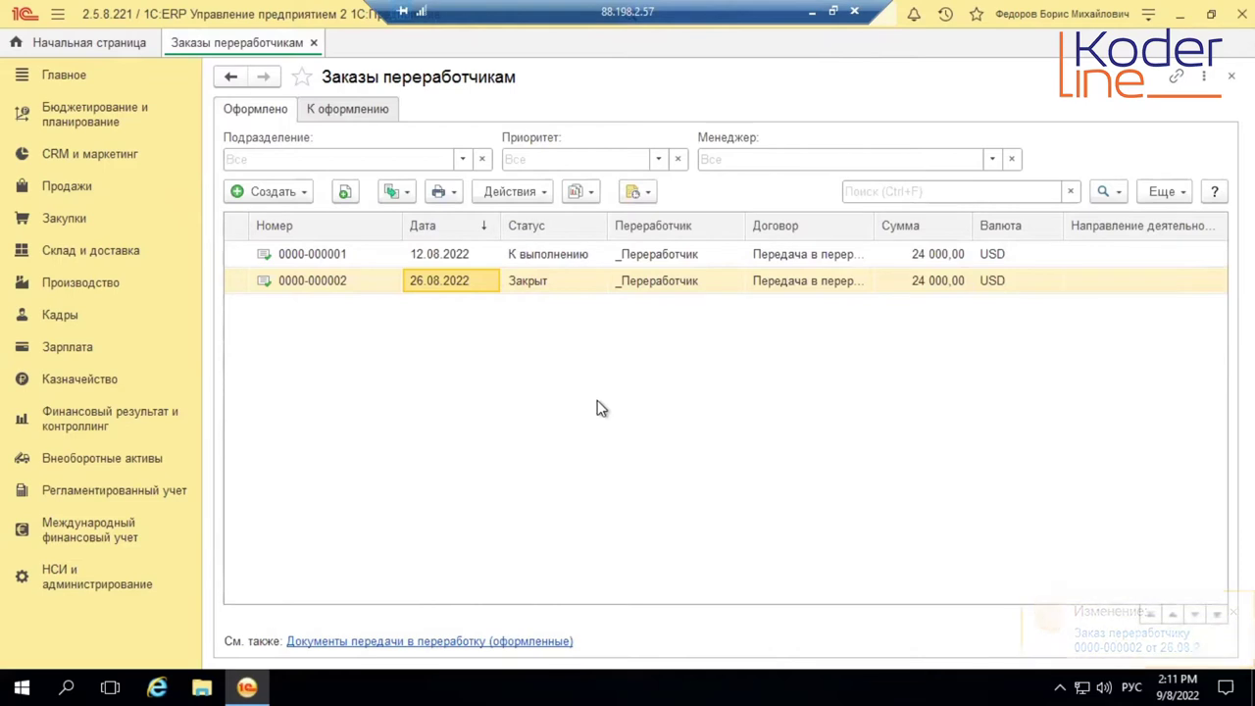
{"action": "key", "text": "alt+Tab"}
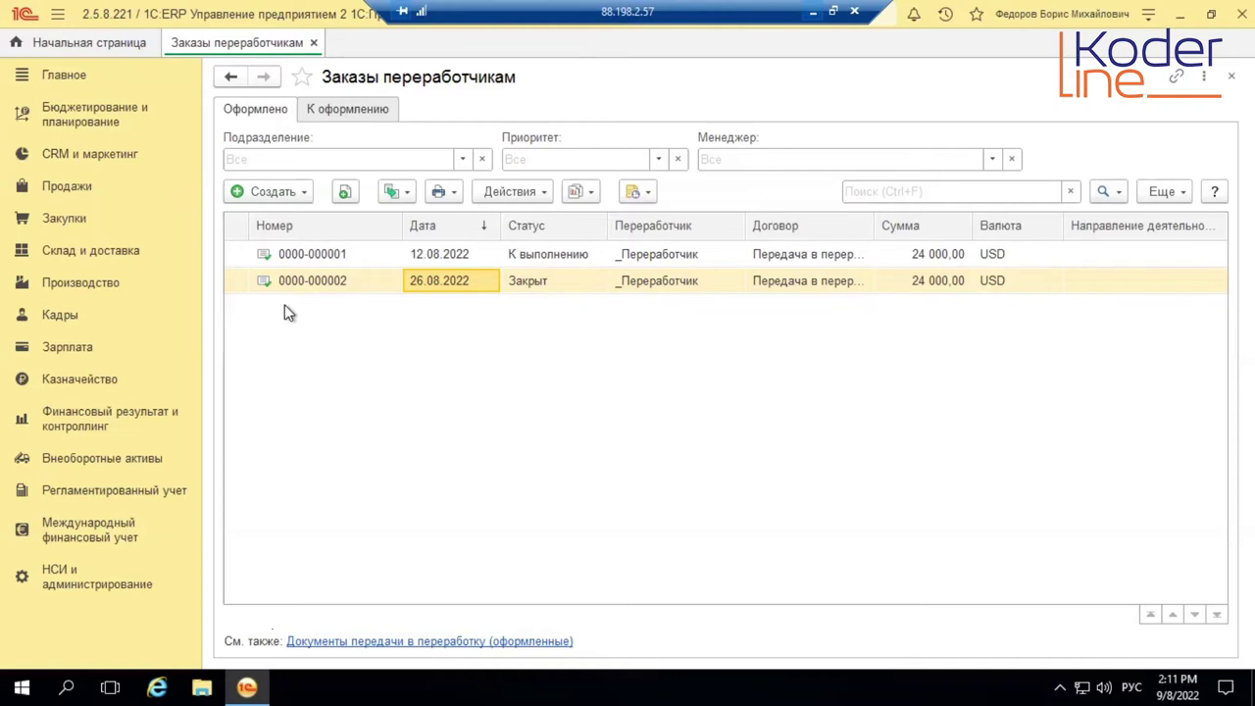
Open the 14:08 Поступление от переработчика from all processing transfer documents and create an Акт о расхождениях based on it
{"action": "left_click", "coordinate": [106, 285]}
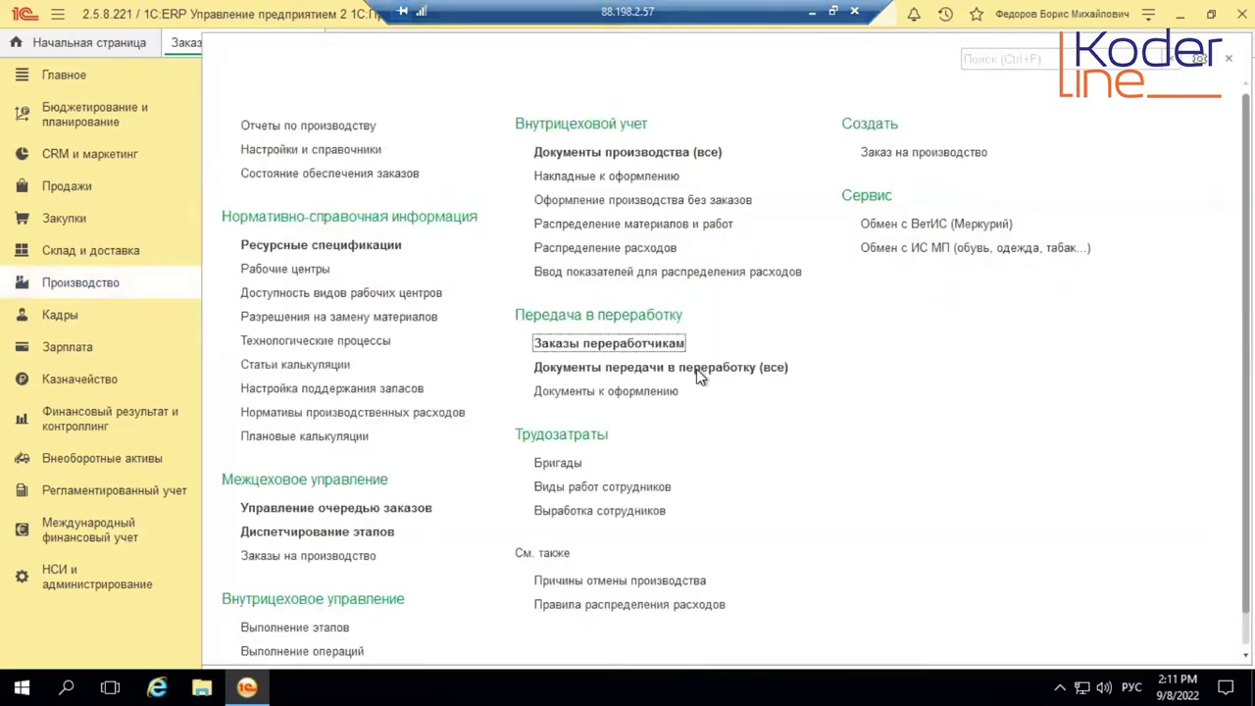
{"action": "left_click", "coordinate": [638, 367]}
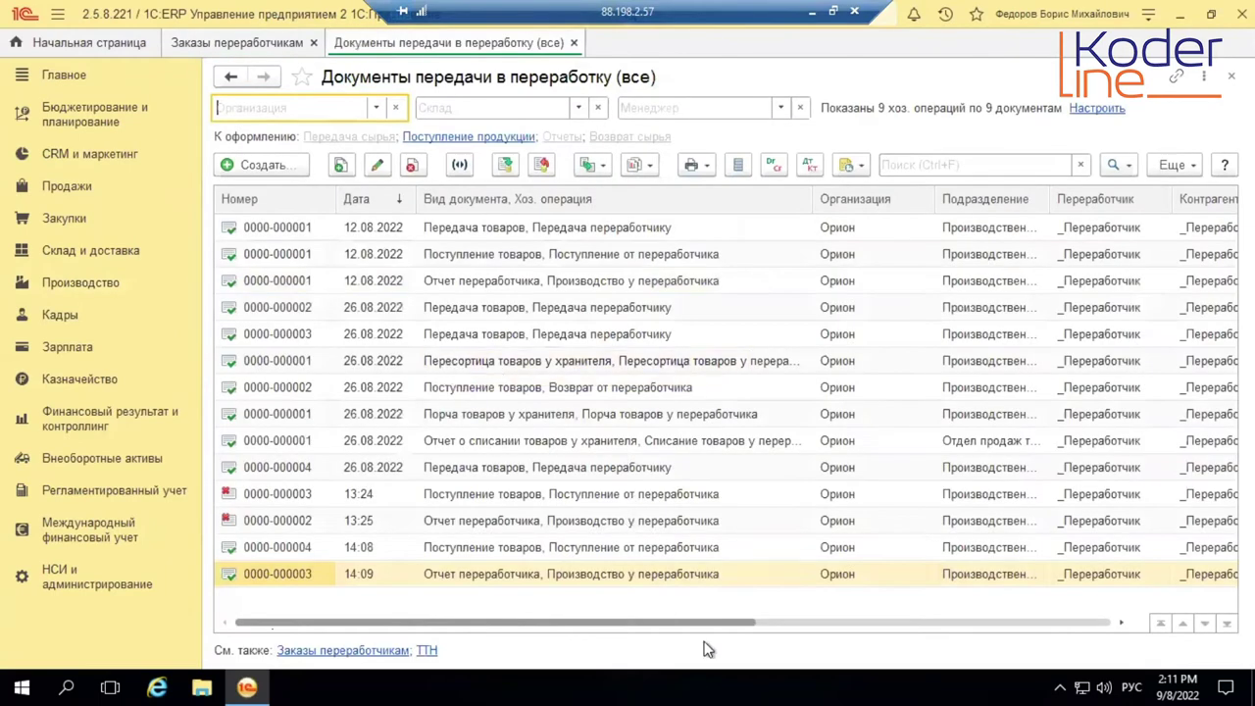
{"action": "left_click", "coordinate": [490, 554]}
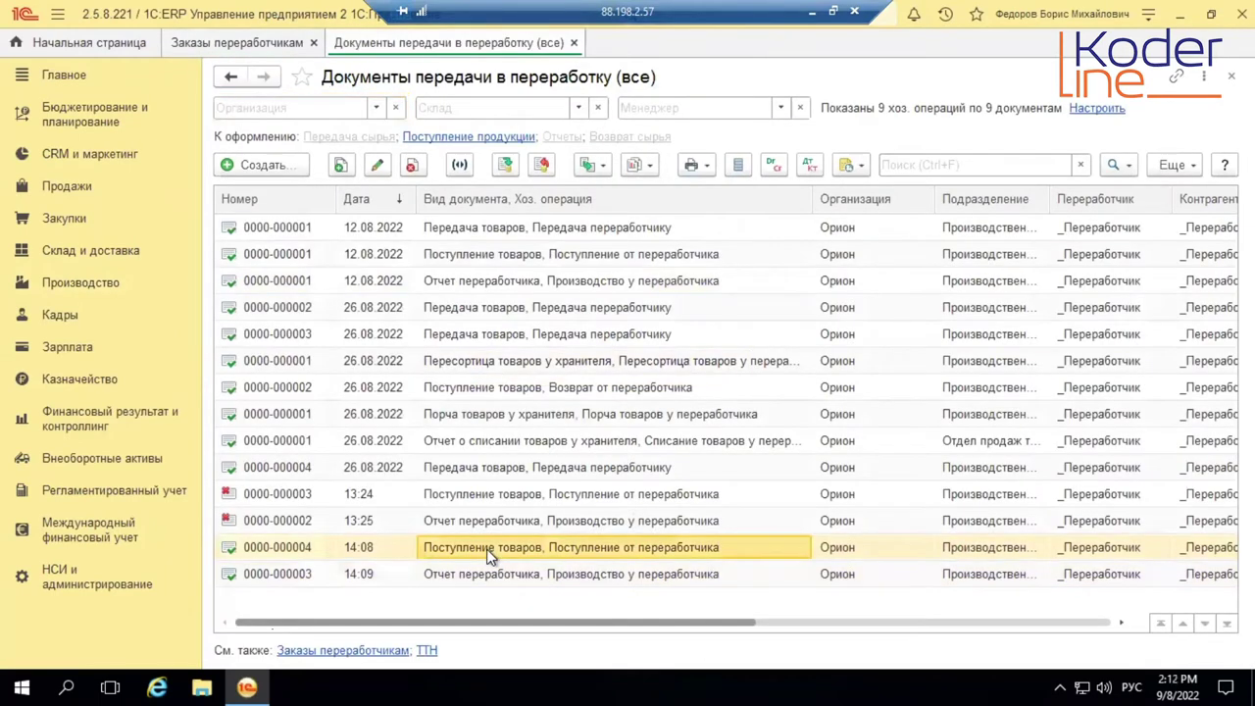
{"action": "double_click", "coordinate": [490, 554]}
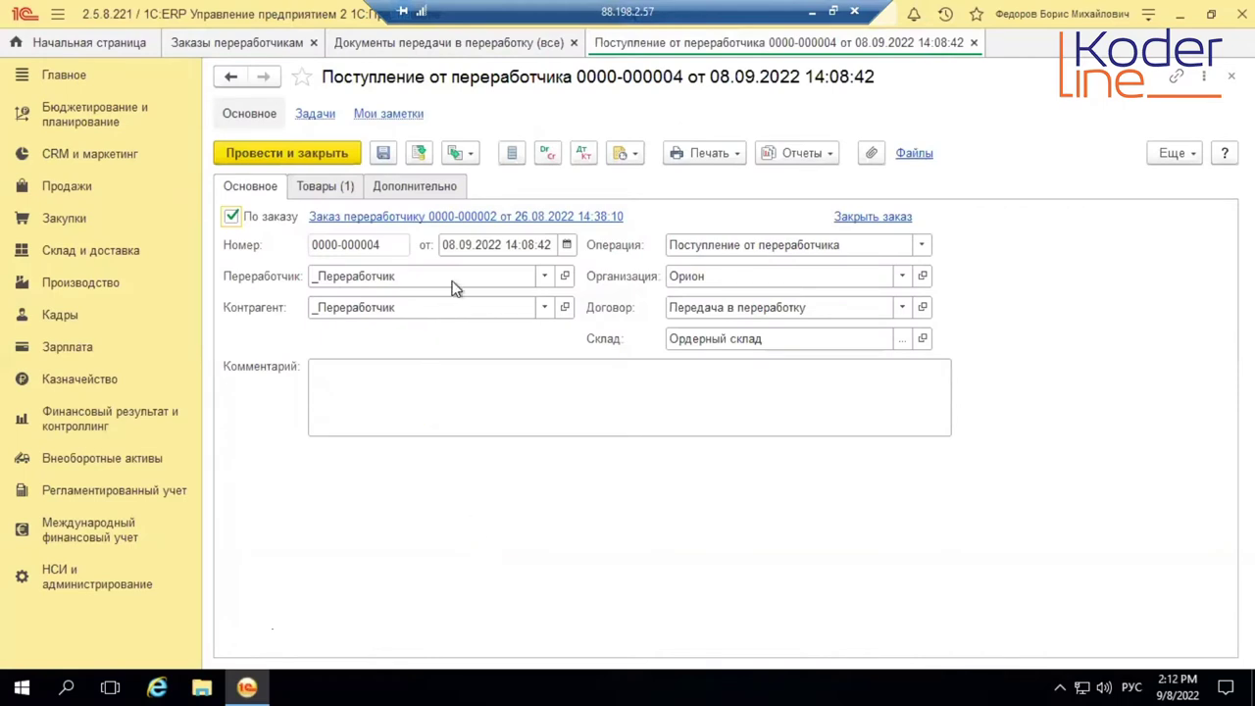
{"action": "left_click", "coordinate": [456, 156]}
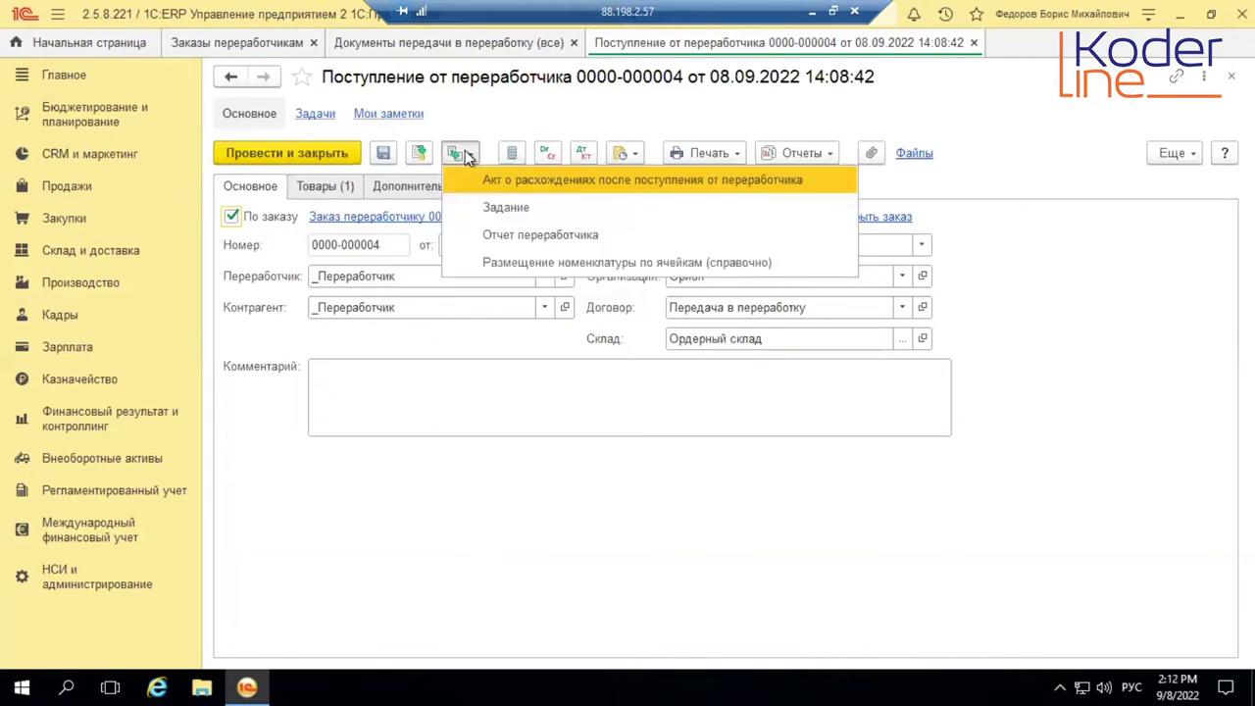
{"action": "left_click", "coordinate": [591, 179]}
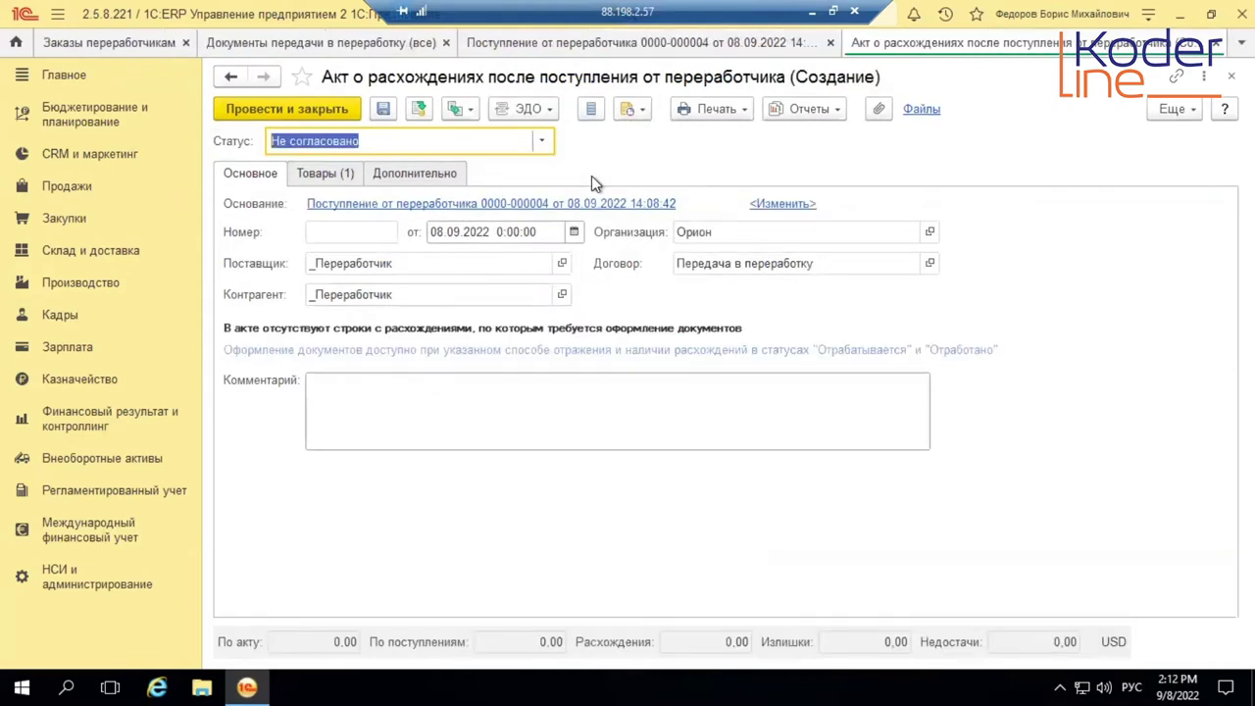
Set the actual quantity of the Узел А01 goods line in the discrepancy act to 4
{"action": "left_click", "coordinate": [326, 176]}
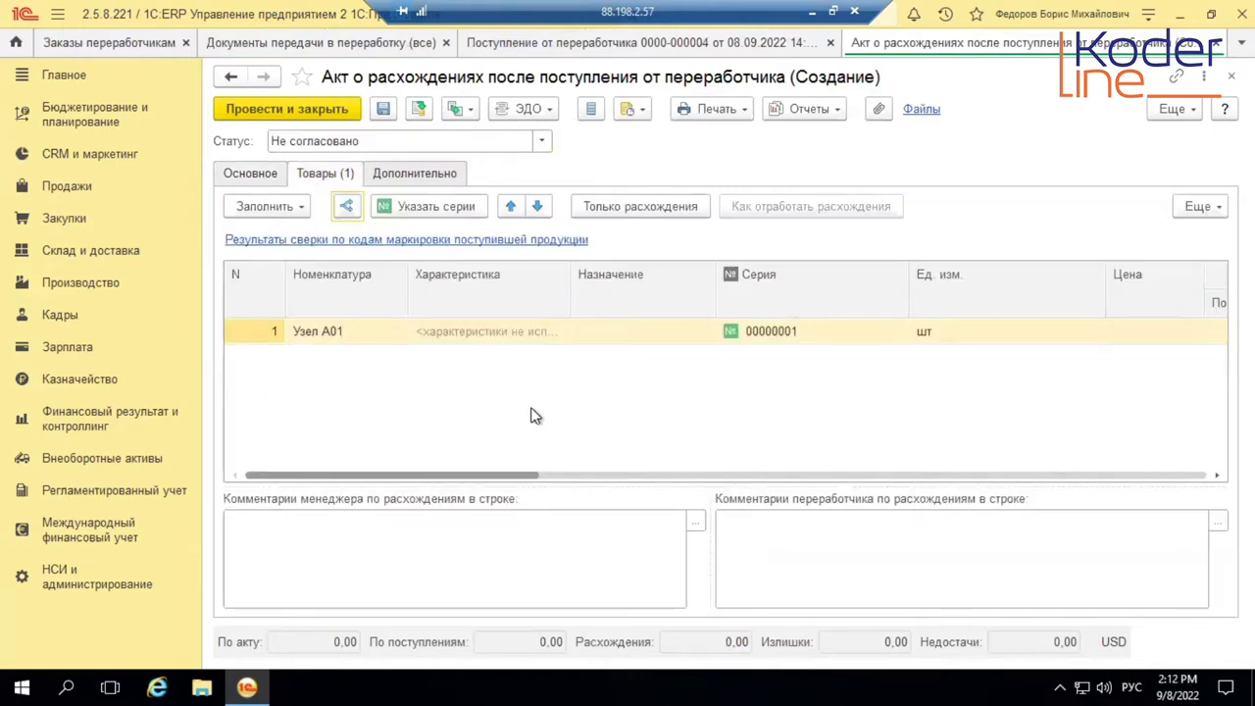
{"action": "left_click_drag", "start_coordinate": [451, 476], "coordinate": [716, 453]}
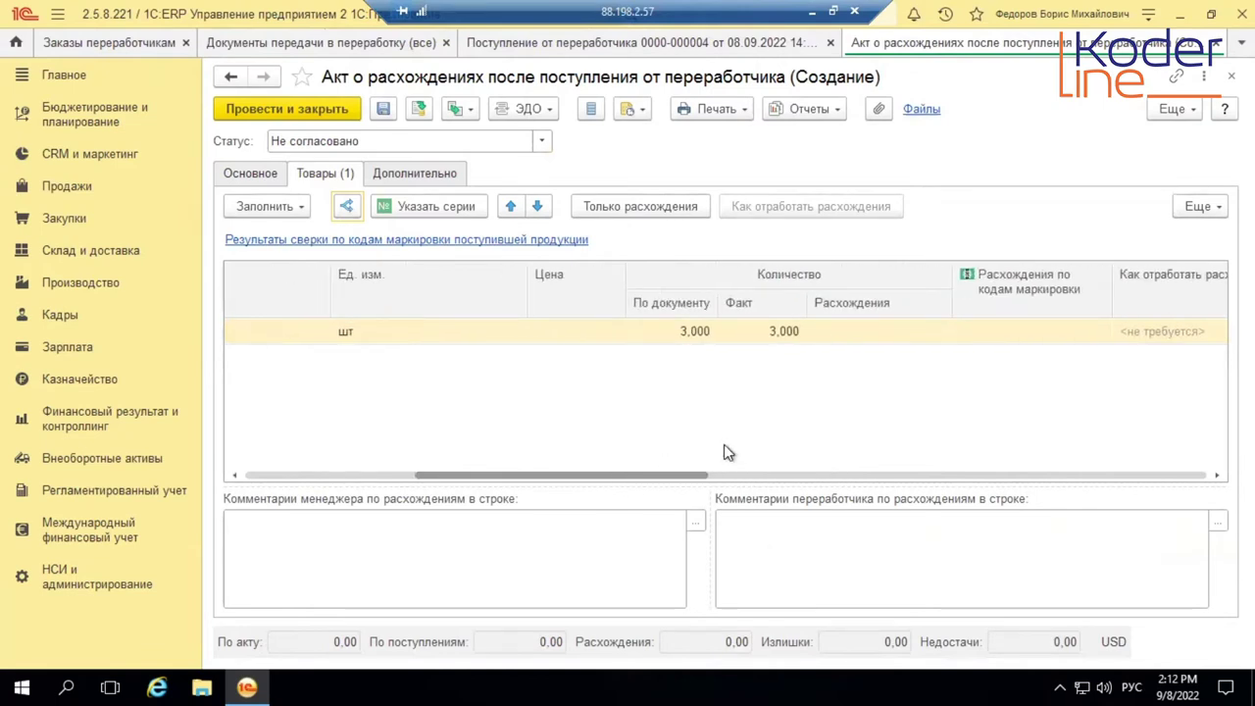
{"action": "double_click", "coordinate": [771, 331]}
{"action": "type", "text": "4"}
{"action": "key", "text": "Return"}
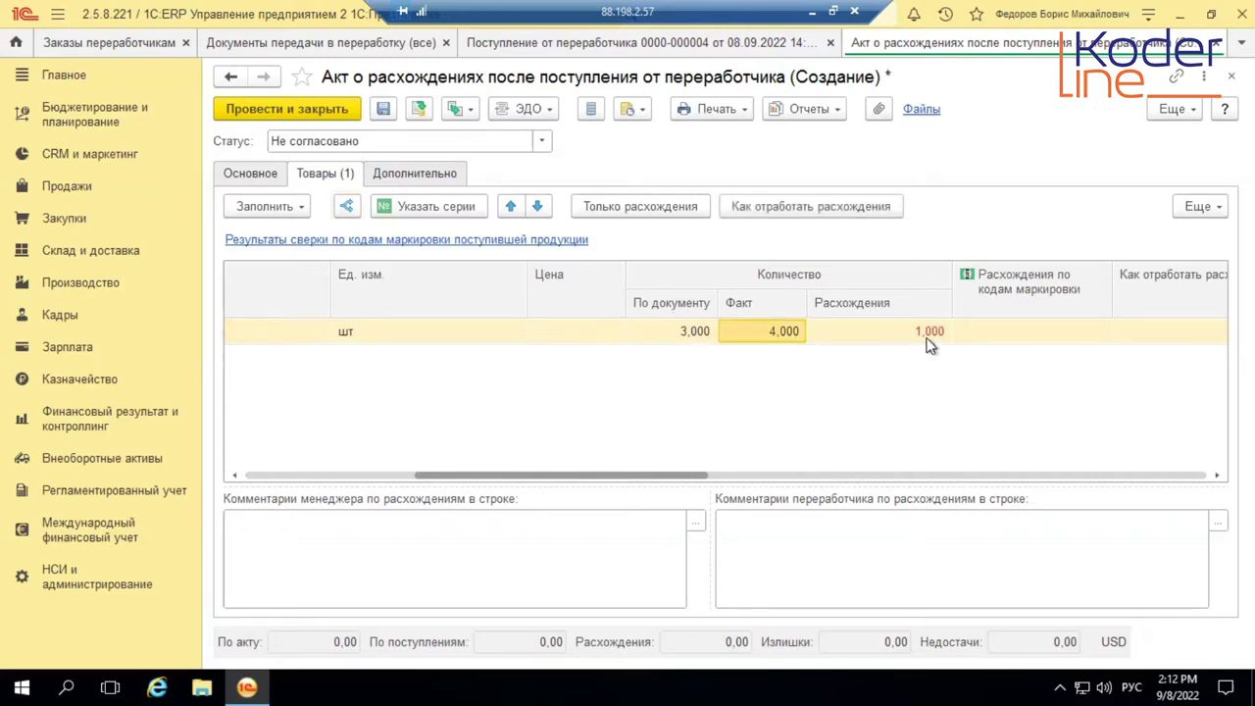
Set the surplus handling for the Узел А01 line to Вернуть без оформления
{"action": "left_click_drag", "start_coordinate": [630, 476], "coordinate": [762, 467]}
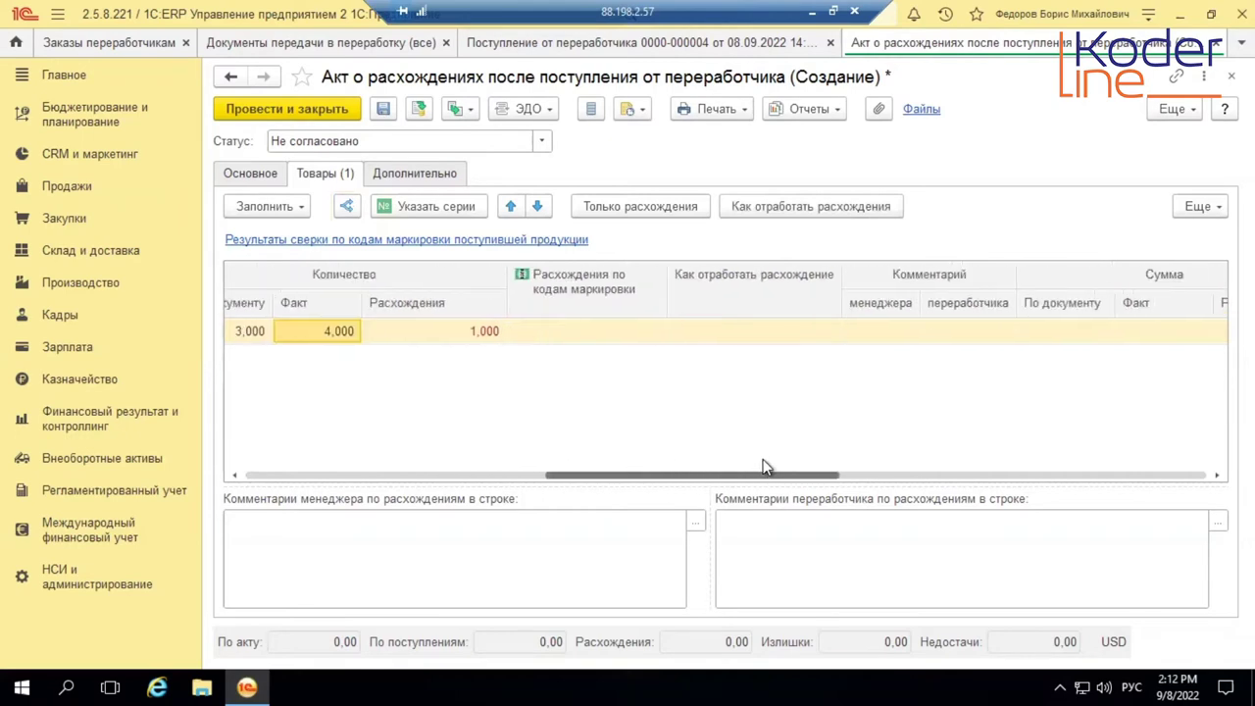
{"action": "left_click", "coordinate": [725, 333]}
{"action": "left_click", "coordinate": [727, 337]}
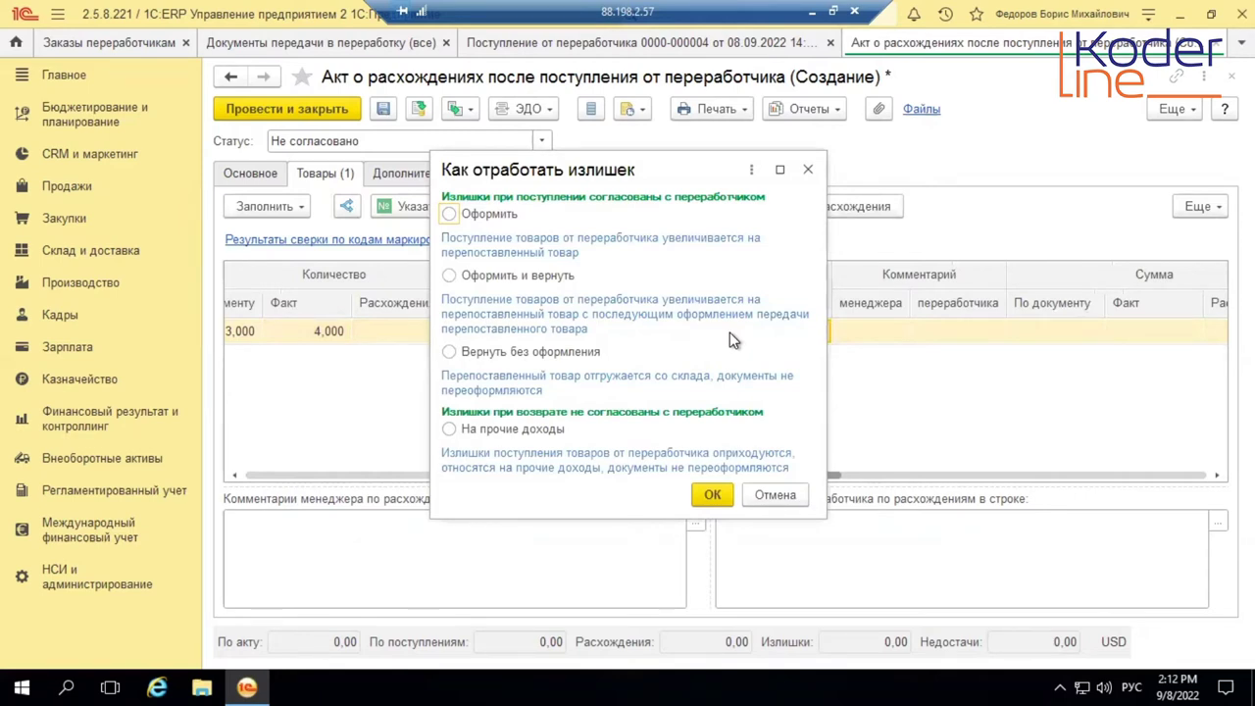
{"action": "left_click", "coordinate": [566, 353]}
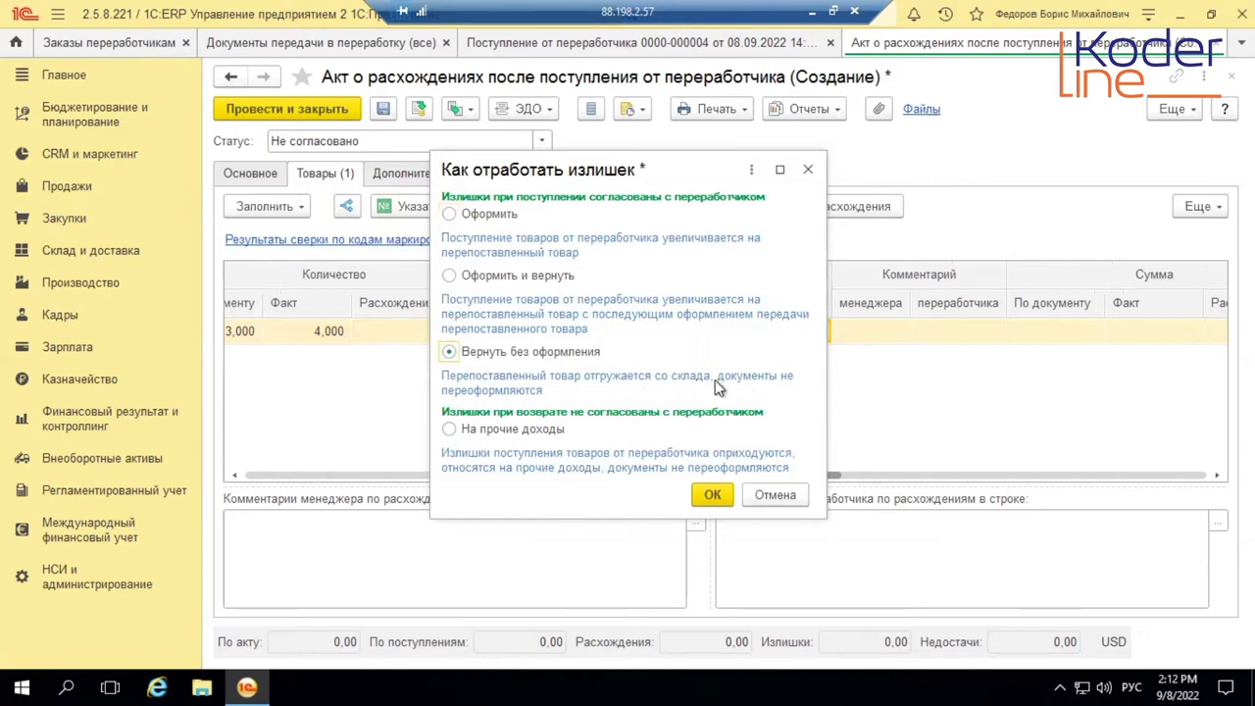
{"action": "left_click", "coordinate": [713, 495]}
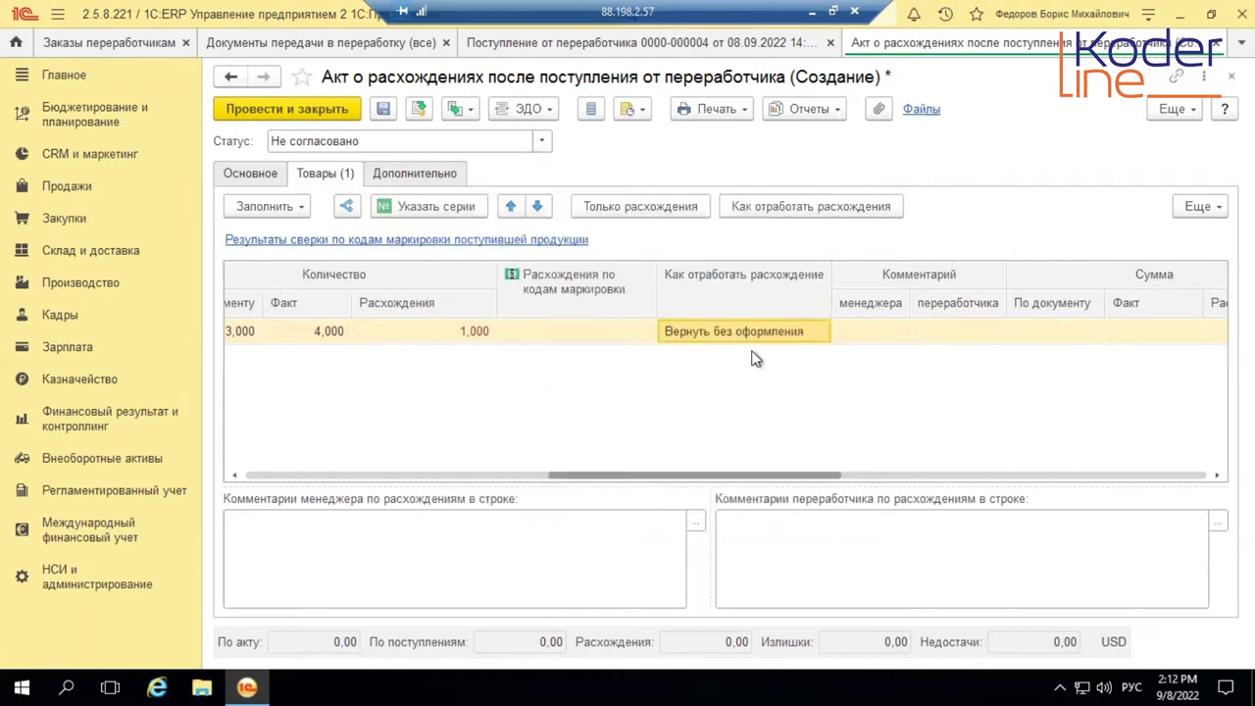
Return to the discrepancy act's main details and set its status to Обеспечивается
{"action": "left_click_drag", "start_coordinate": [549, 476], "coordinate": [245, 476]}
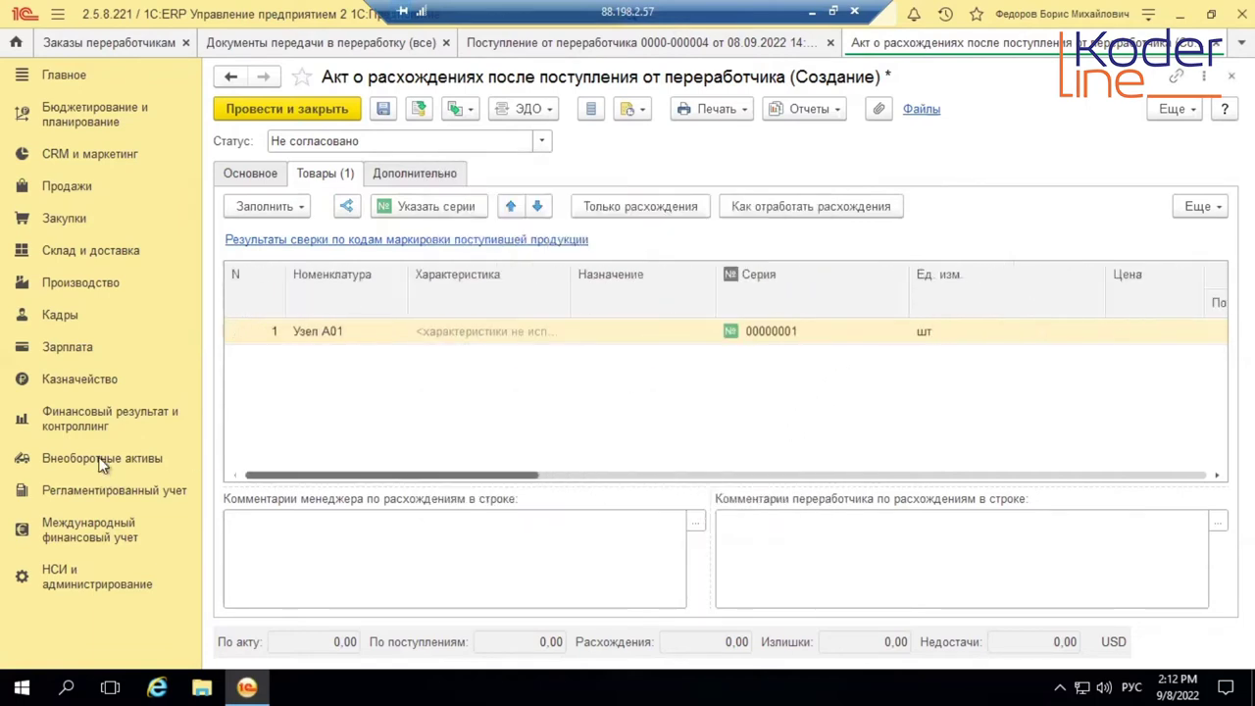
{"action": "left_click", "coordinate": [247, 175]}
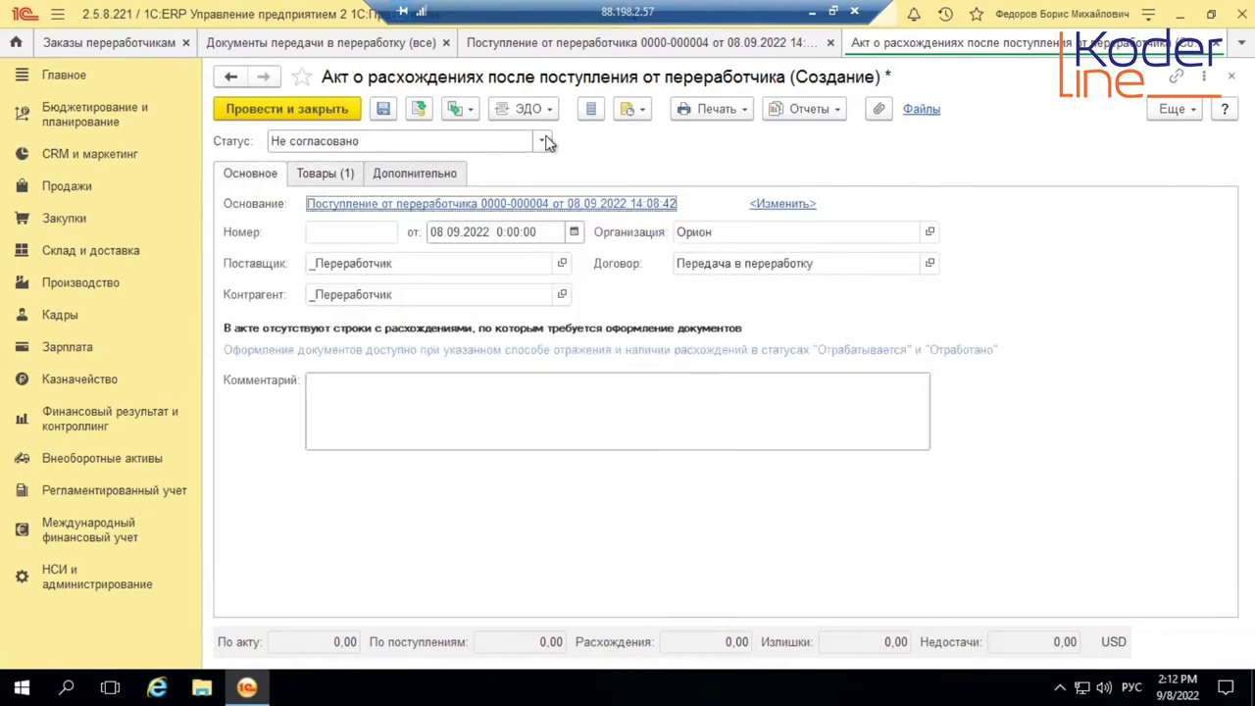
{"action": "left_click", "coordinate": [542, 143]}
{"action": "left_click", "coordinate": [456, 194]}
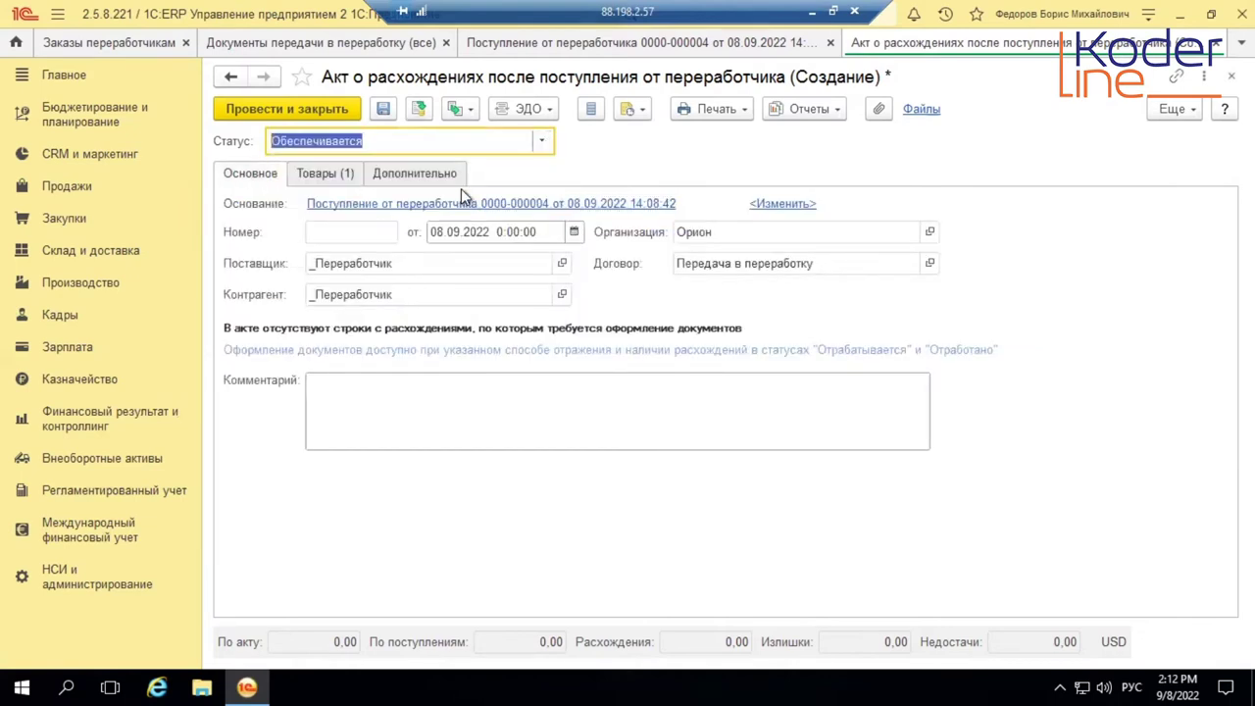
Set the discrepancy act's status to Отработано and post the act
{"action": "left_click", "coordinate": [541, 143]}
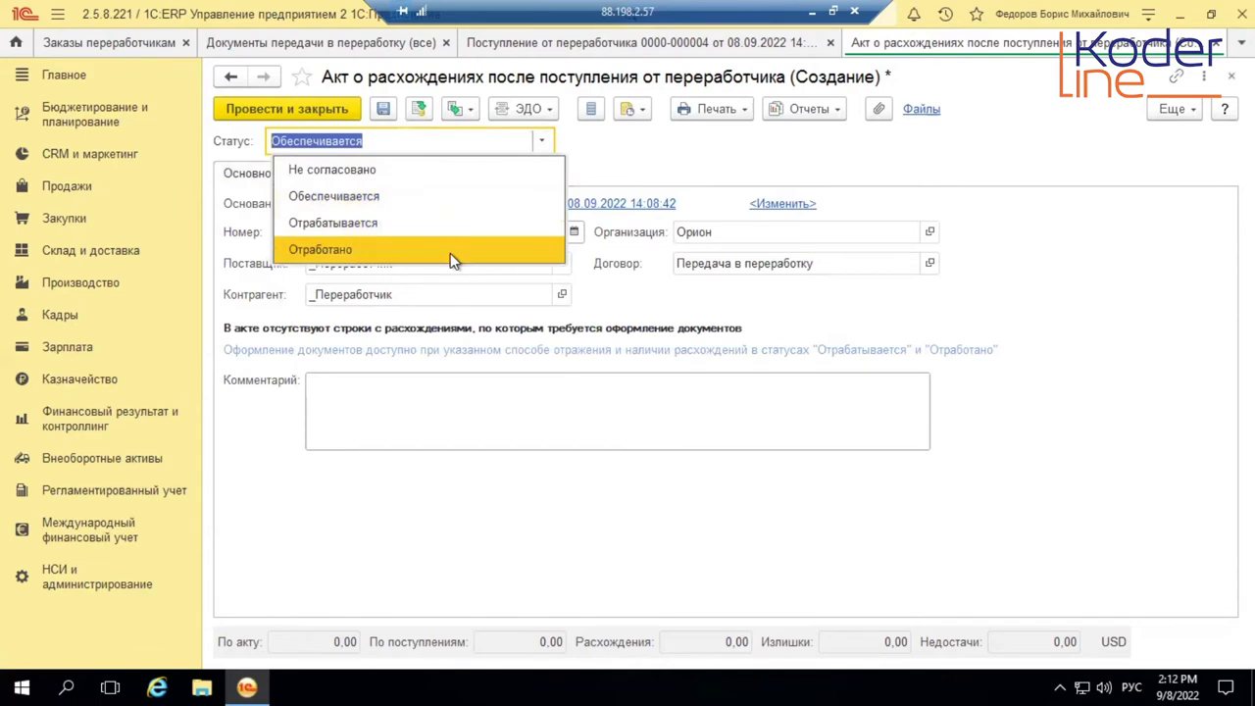
{"action": "left_click", "coordinate": [385, 248]}
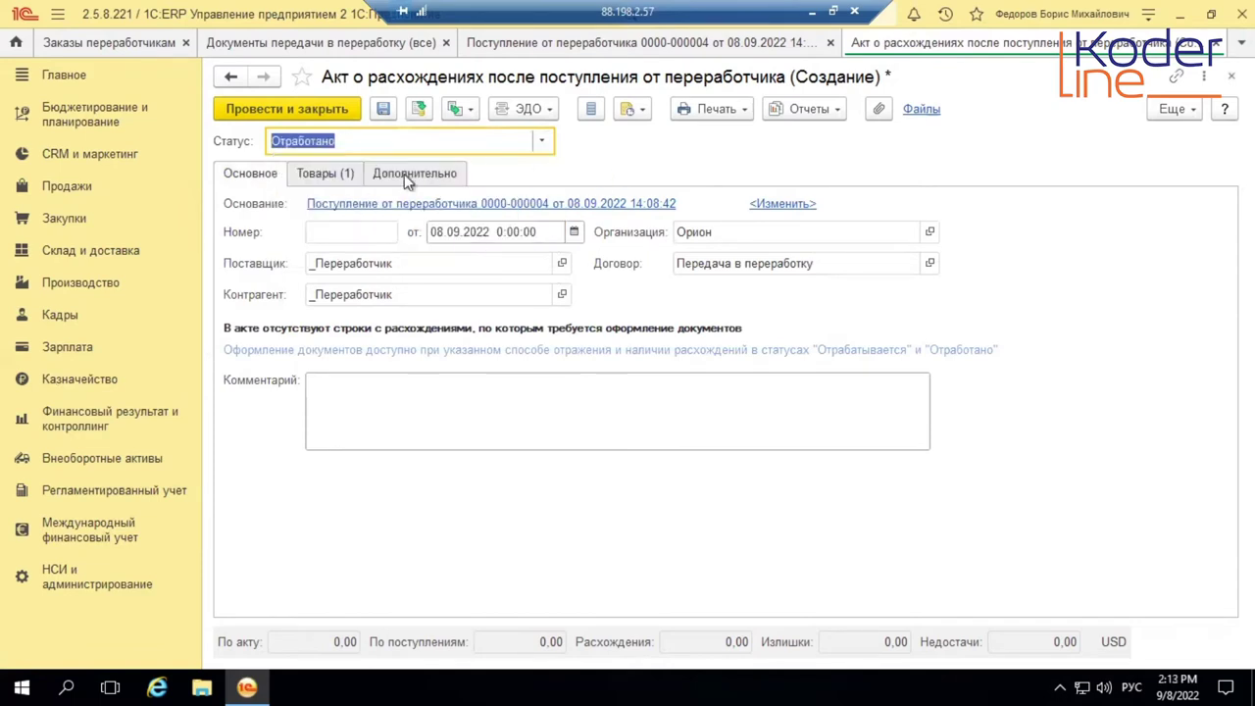
{"action": "left_click", "coordinate": [416, 110]}
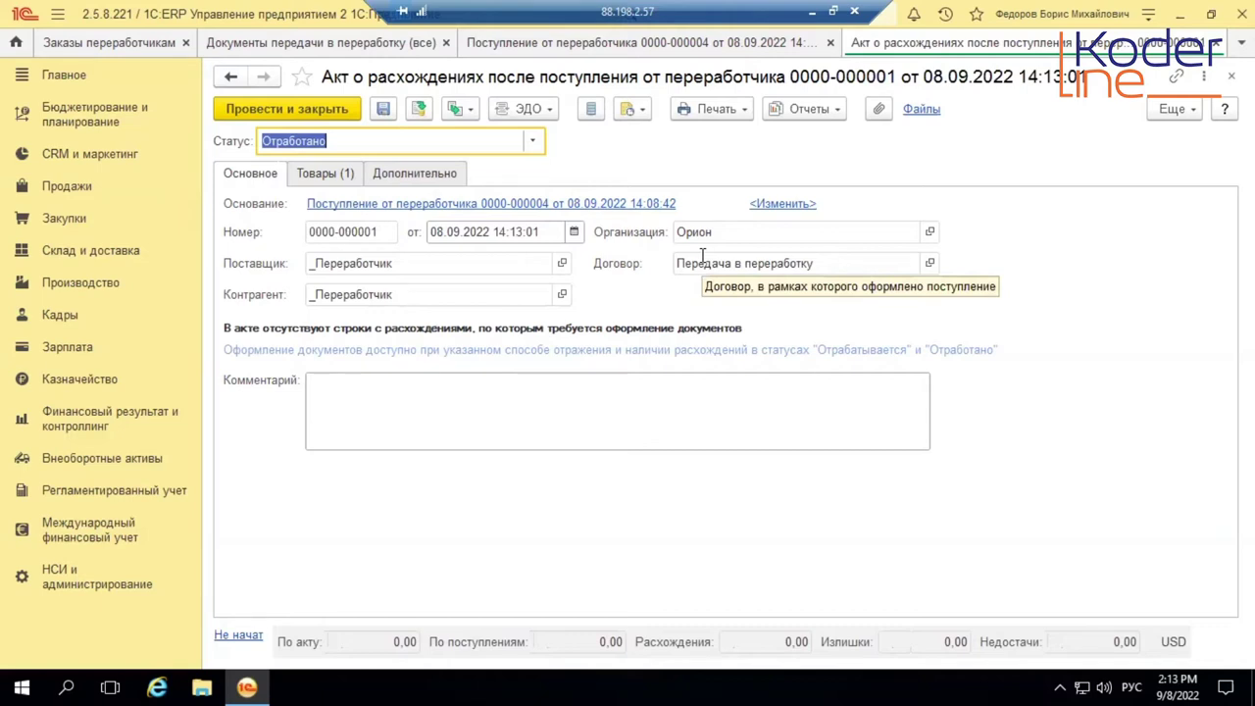
Change the surplus handling for the Узел А01 line in the discrepancy act to Оформить и вернуть
{"action": "left_click", "coordinate": [334, 173]}
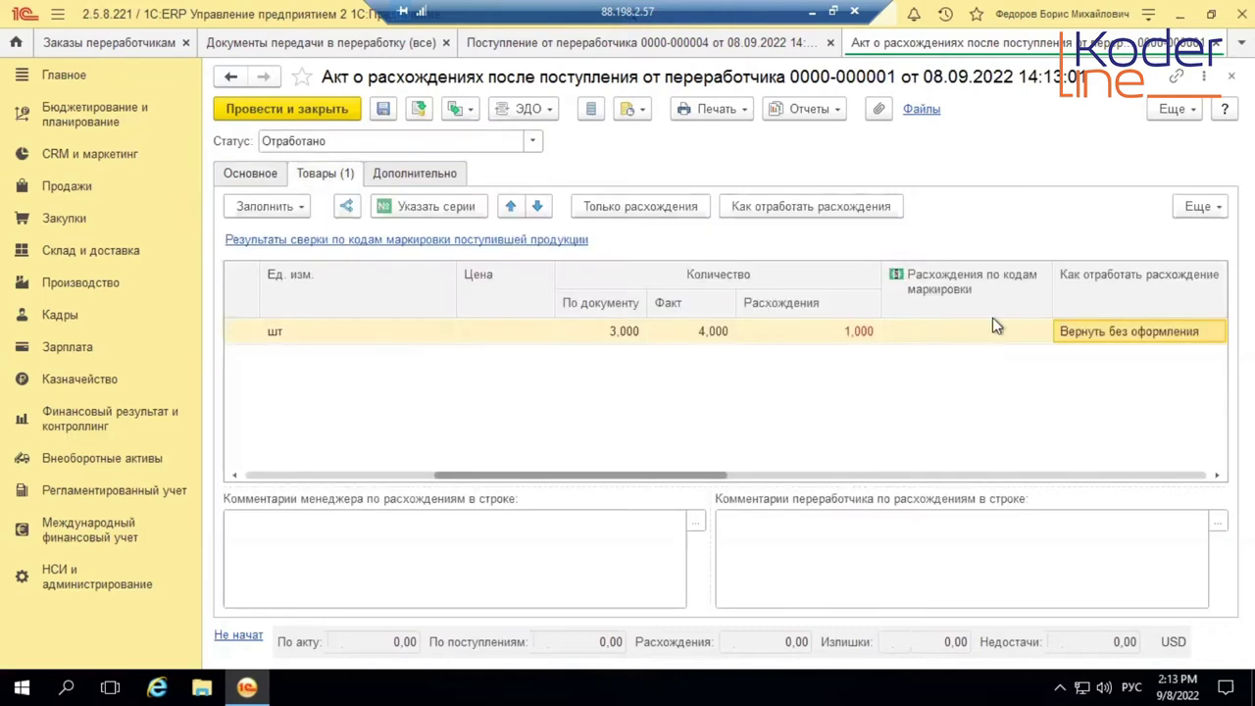
{"action": "double_click", "coordinate": [1078, 333]}
{"action": "left_click", "coordinate": [501, 278]}
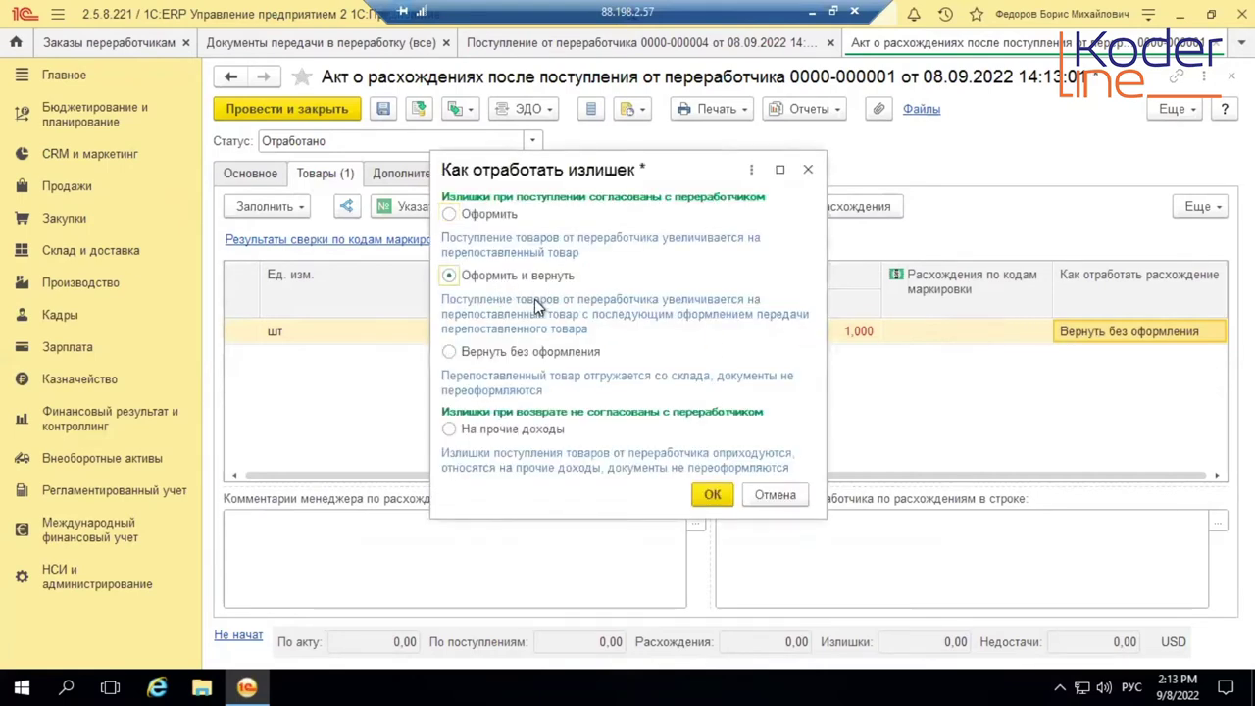
{"action": "left_click", "coordinate": [712, 494]}
Try to create the discrepancy documents from the act's main details, agreeing to repost it, and dismiss the messages
{"action": "left_click", "coordinate": [250, 173]}
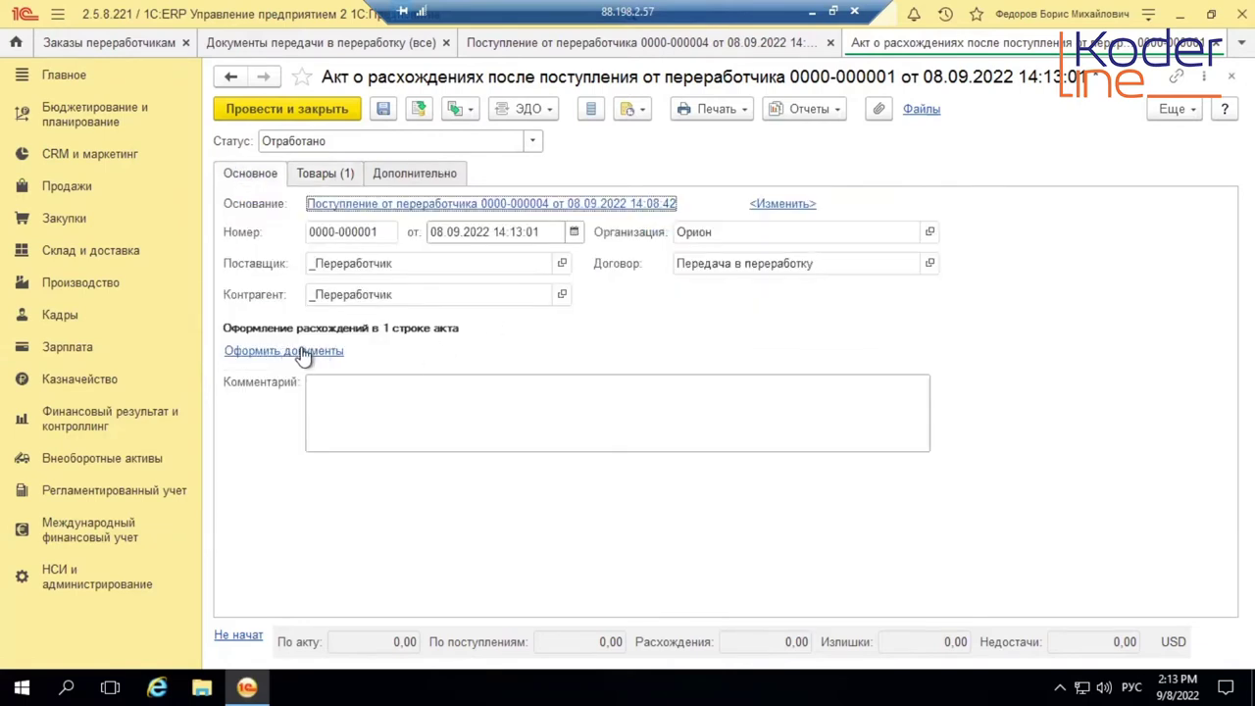
{"action": "left_click", "coordinate": [292, 352]}
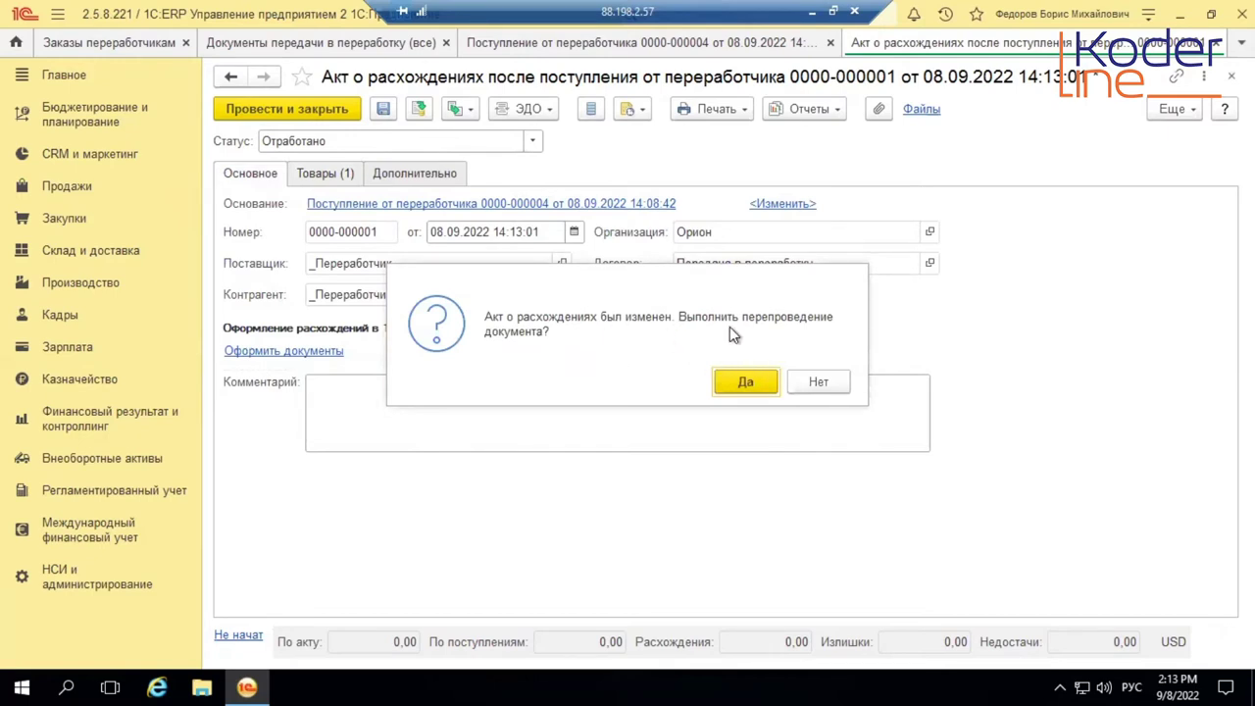
{"action": "left_click", "coordinate": [739, 378]}
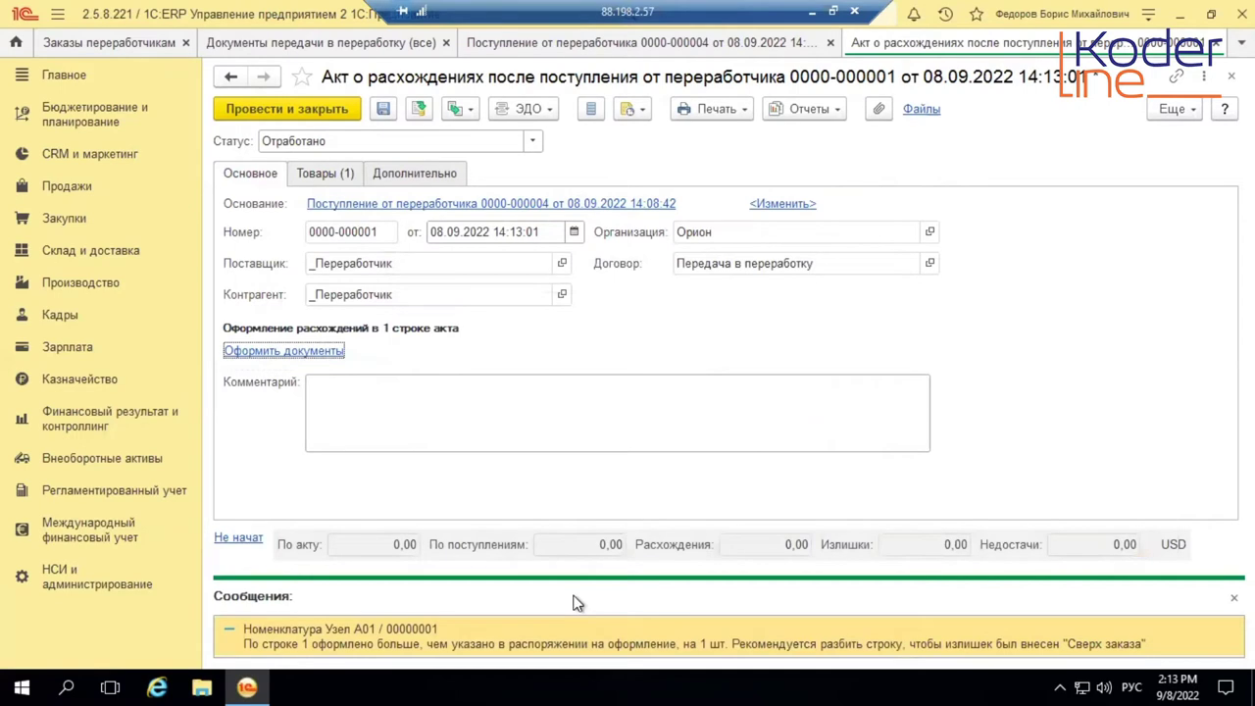
{"action": "left_click", "coordinate": [287, 353]}
{"action": "left_click", "coordinate": [743, 383]}
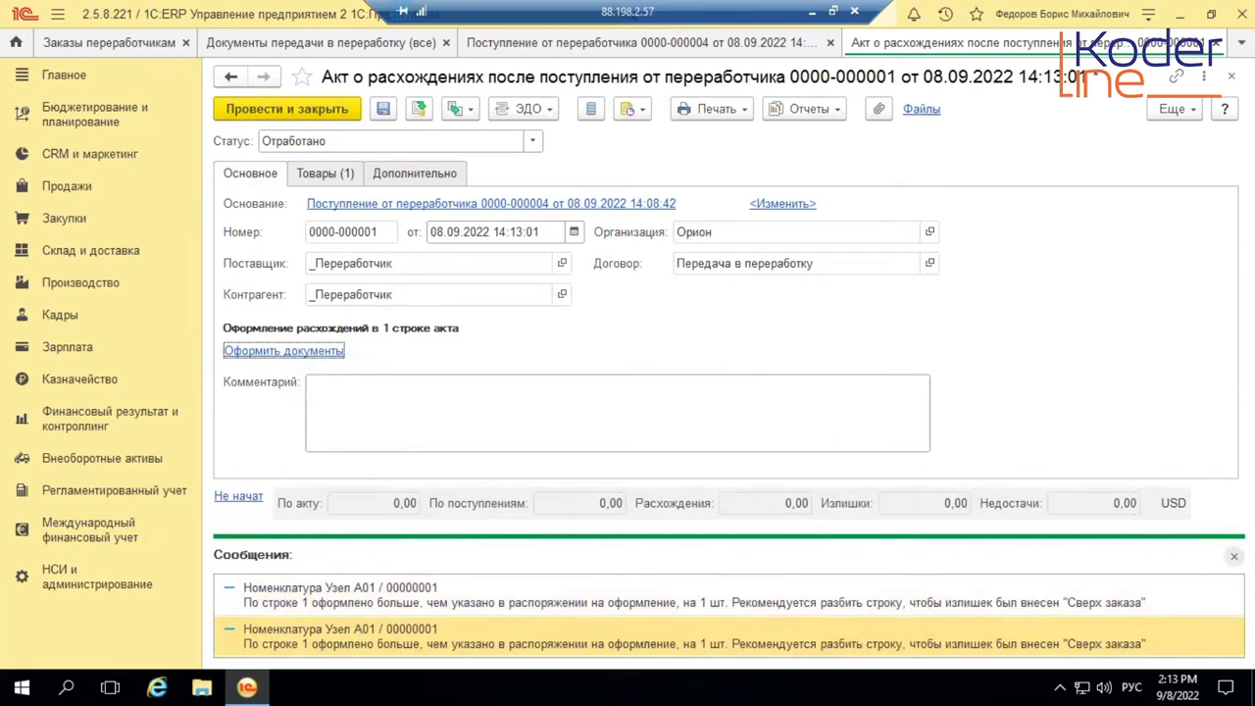
{"action": "left_click", "coordinate": [1233, 556]}
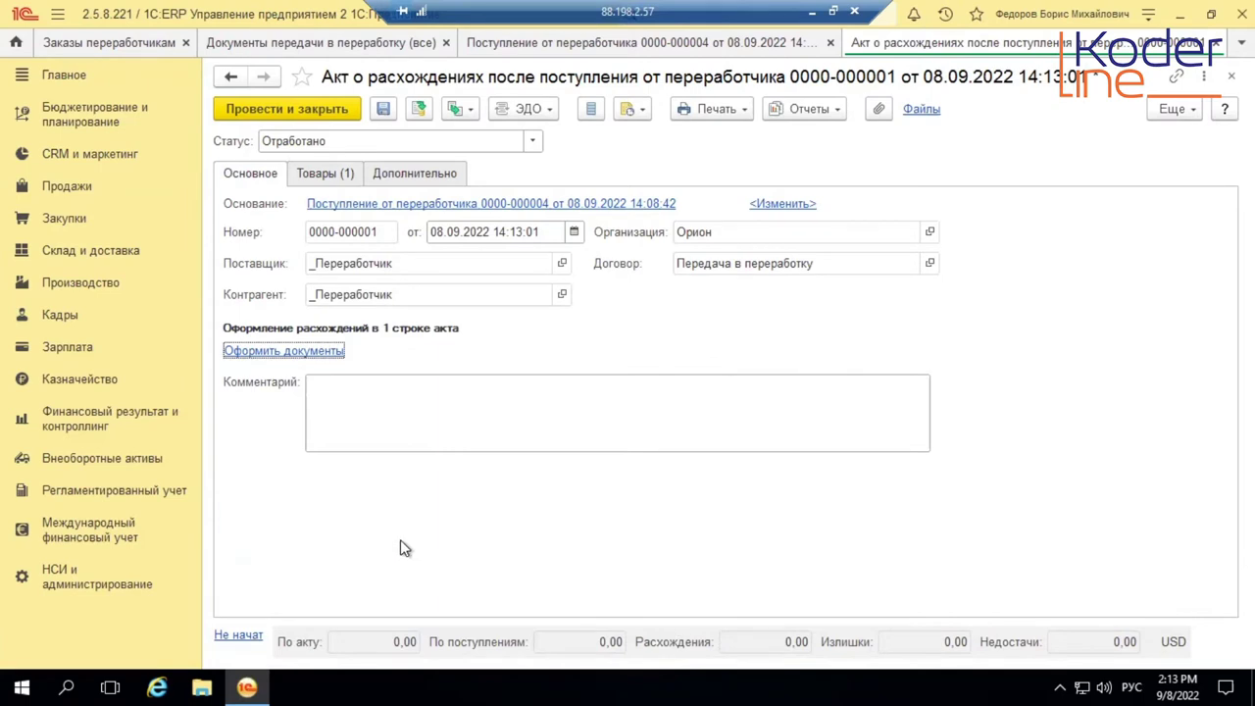
Set the Узел А01 line's surplus handling to Вернуть без оформления, then post and close the discrepancy act
{"action": "left_click", "coordinate": [334, 176]}
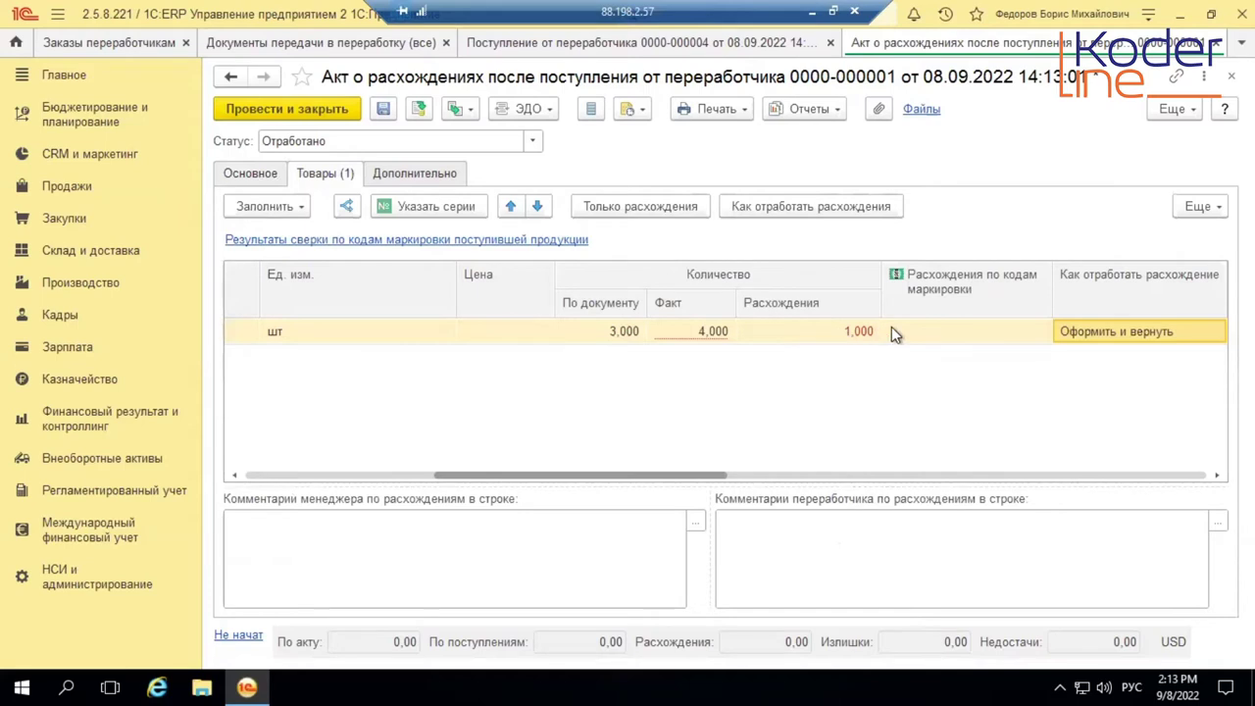
{"action": "left_click", "coordinate": [1105, 333]}
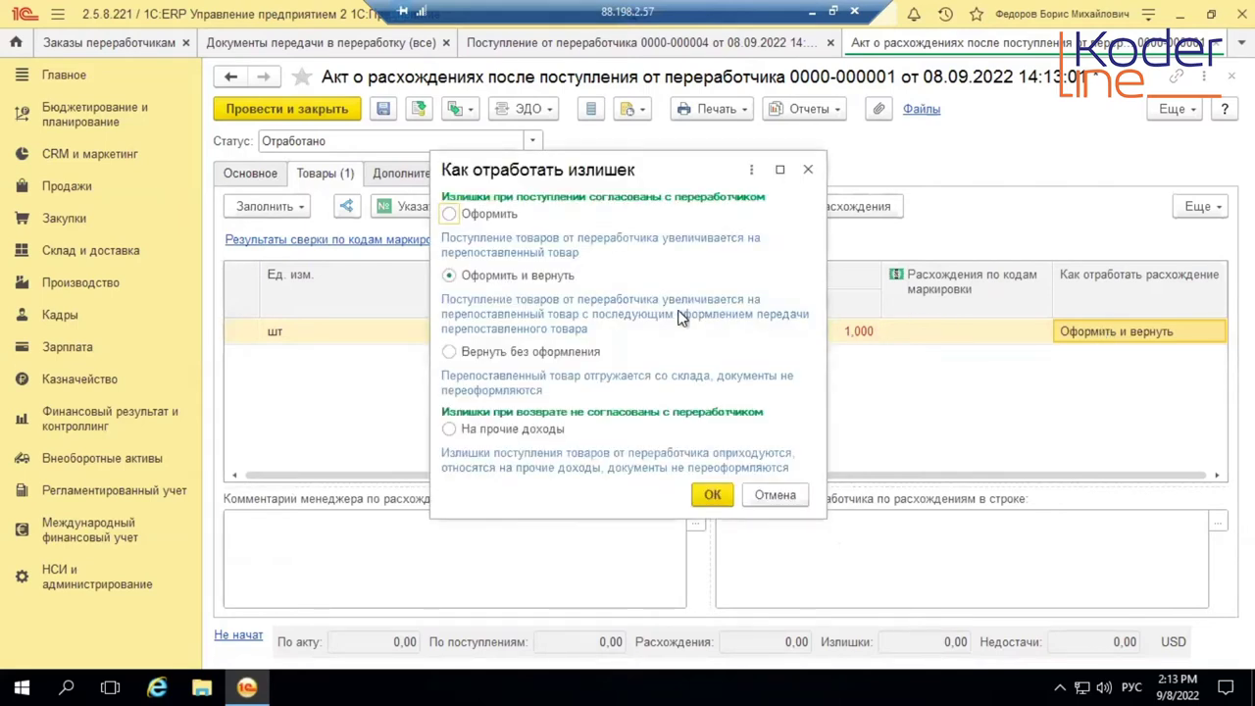
{"action": "left_click", "coordinate": [519, 352]}
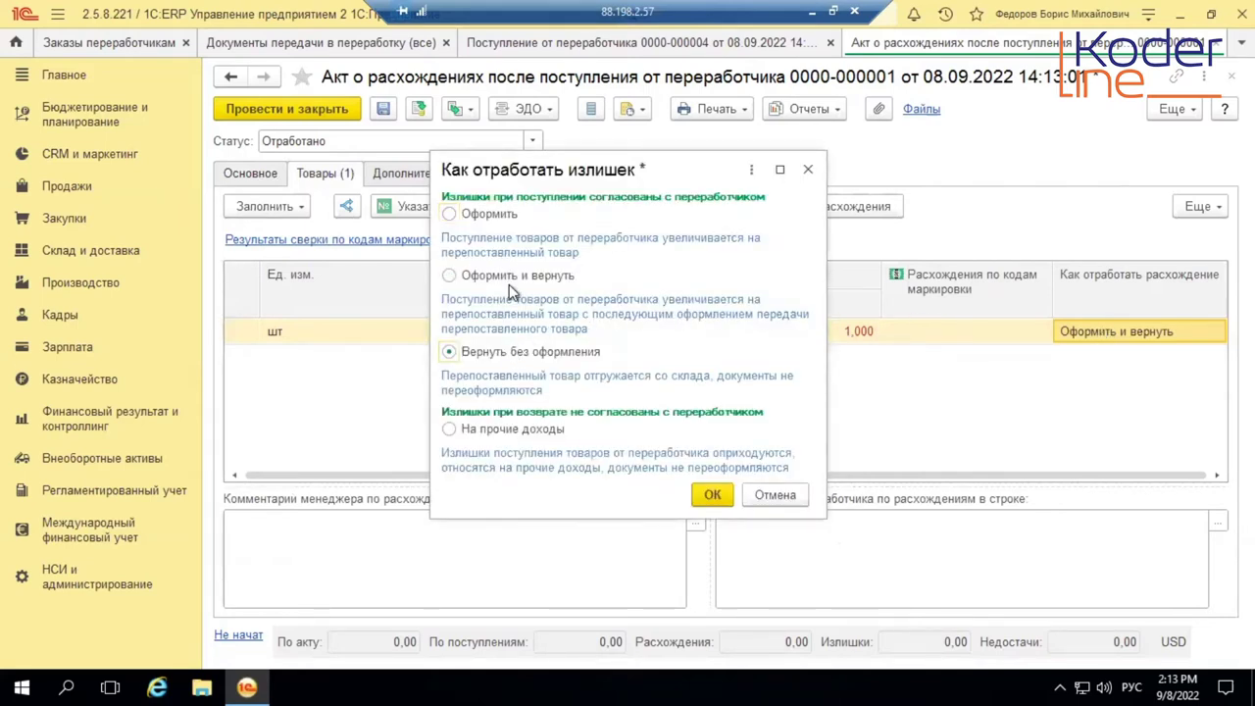
{"action": "left_click", "coordinate": [711, 496]}
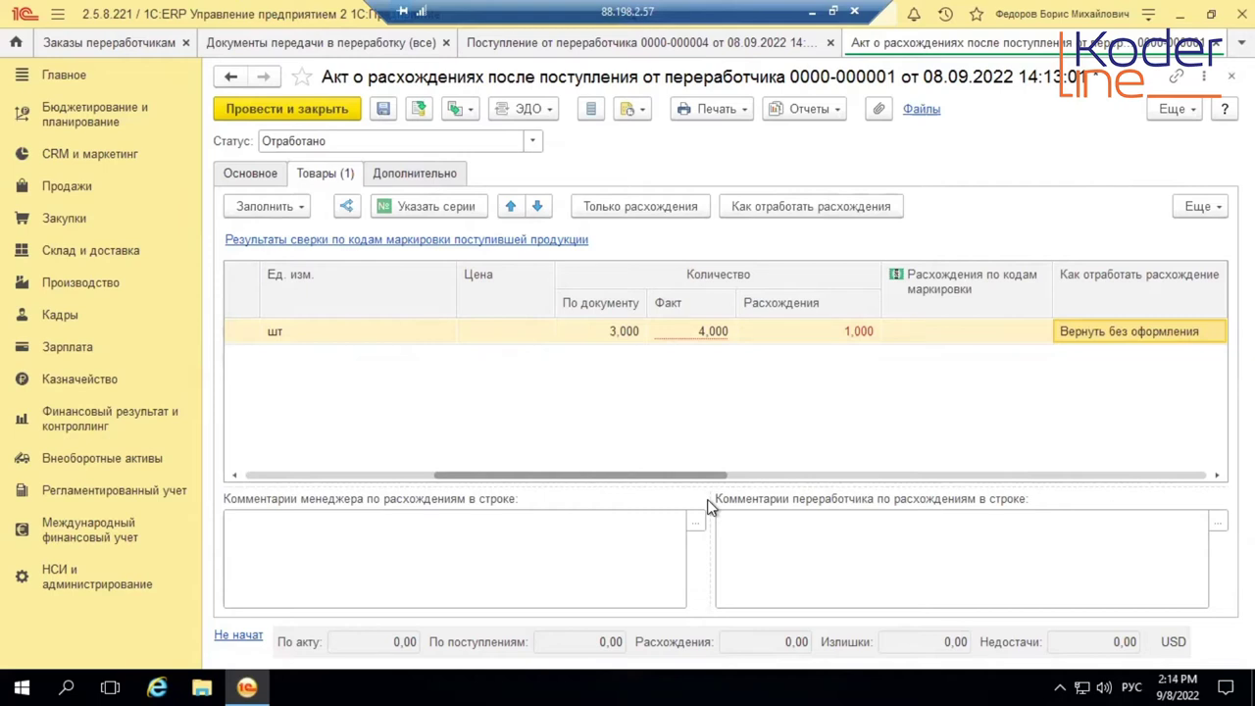
{"action": "left_click", "coordinate": [251, 174]}
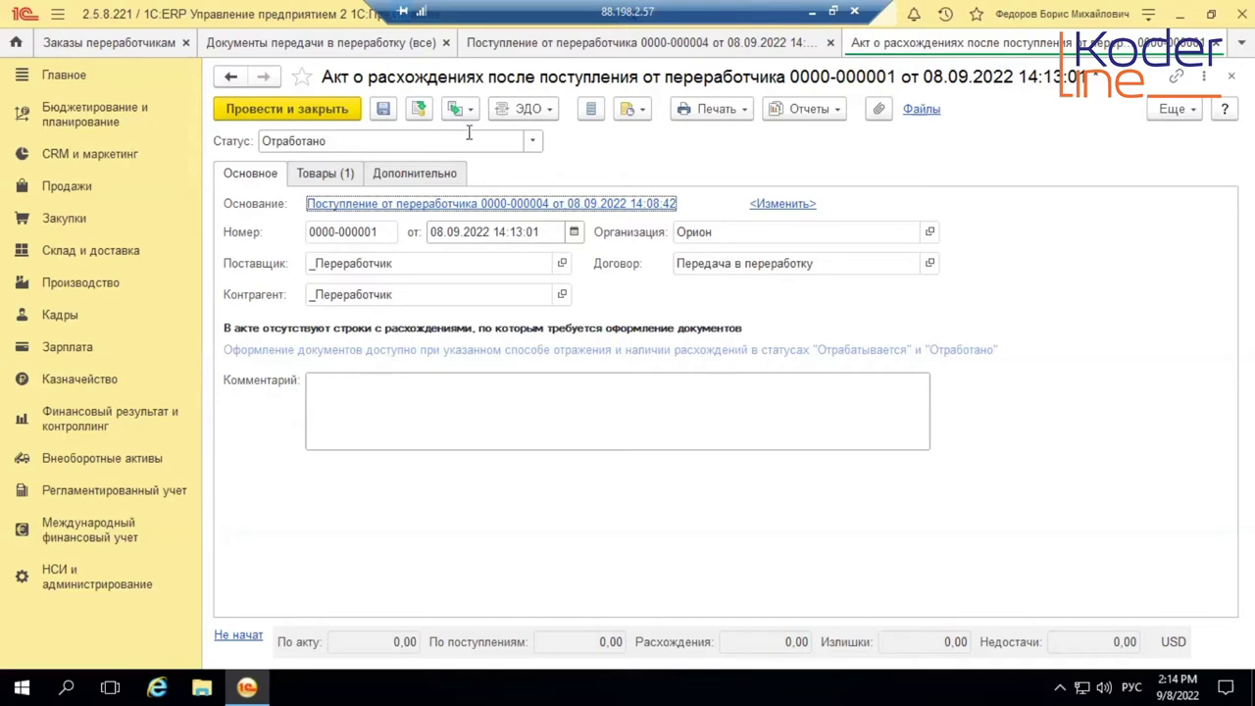
{"action": "left_click", "coordinate": [334, 113]}
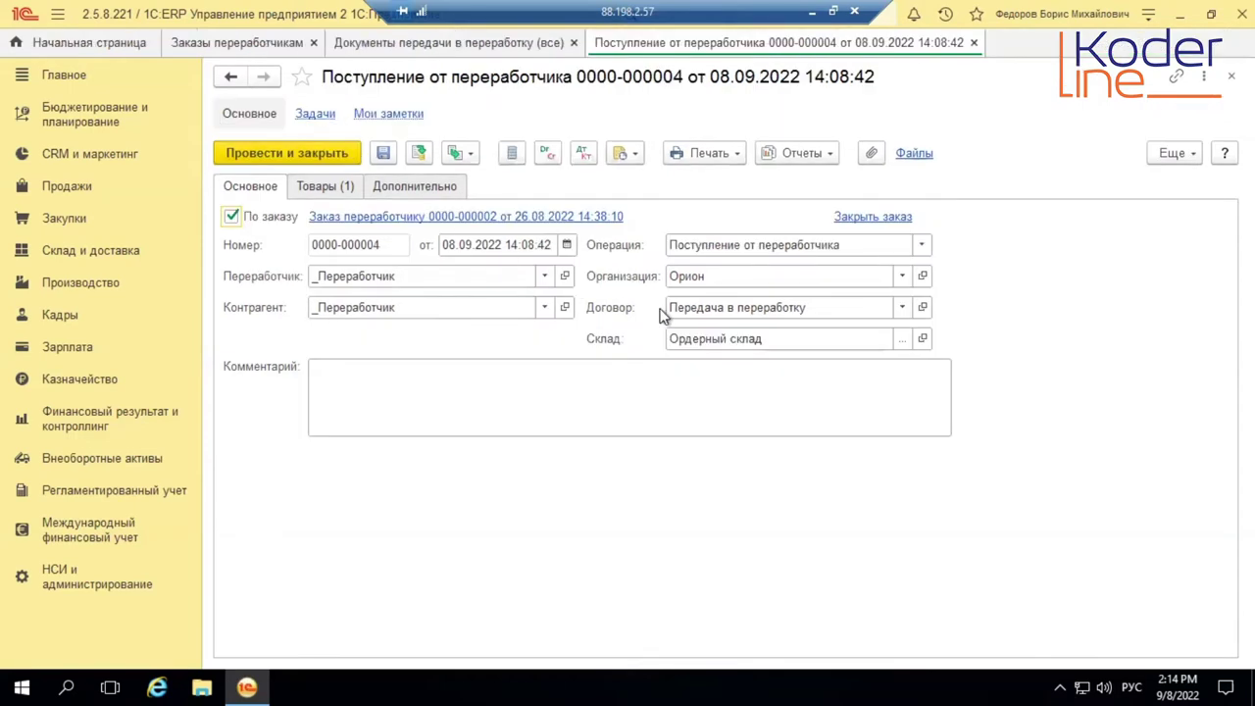
Close the receipt, open the processor order dated 26.08.2022 from the Заказы переработчикам list, and view its processing services
{"action": "key", "text": "alt+Tab"}
{"action": "key", "text": "Escape"}
{"action": "key", "text": "ctrl+Tab"}
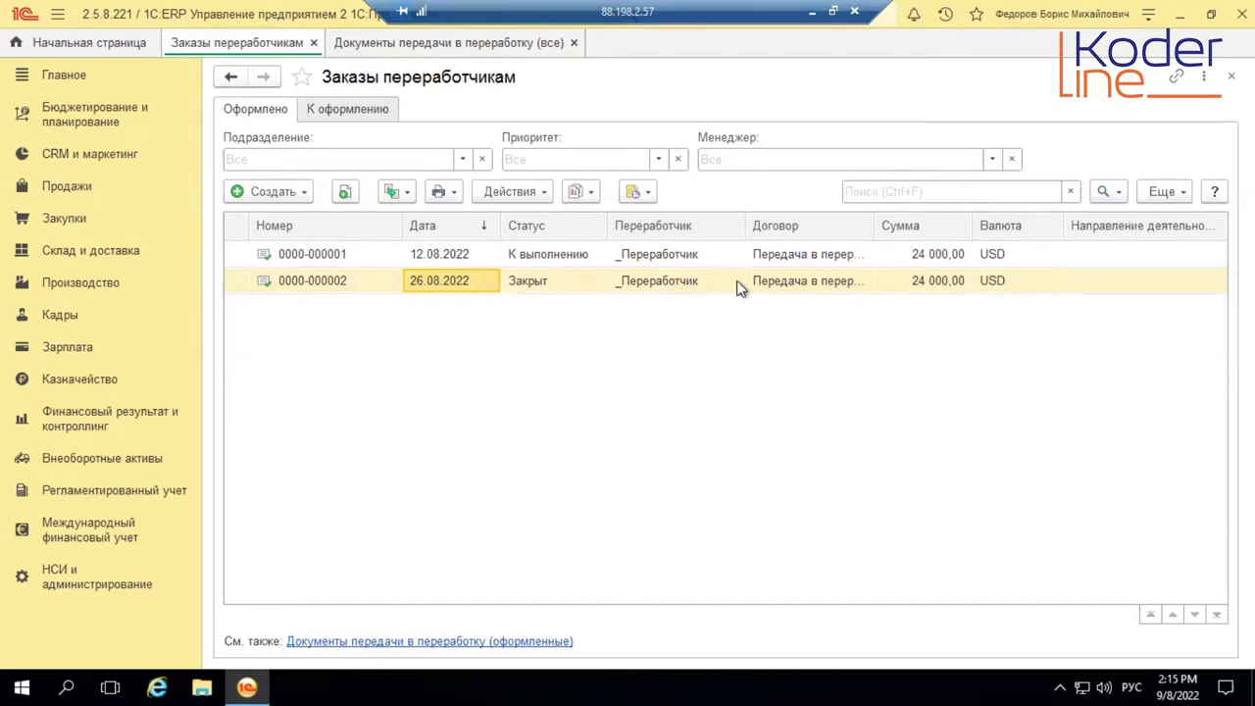
{"action": "left_click", "coordinate": [700, 282]}
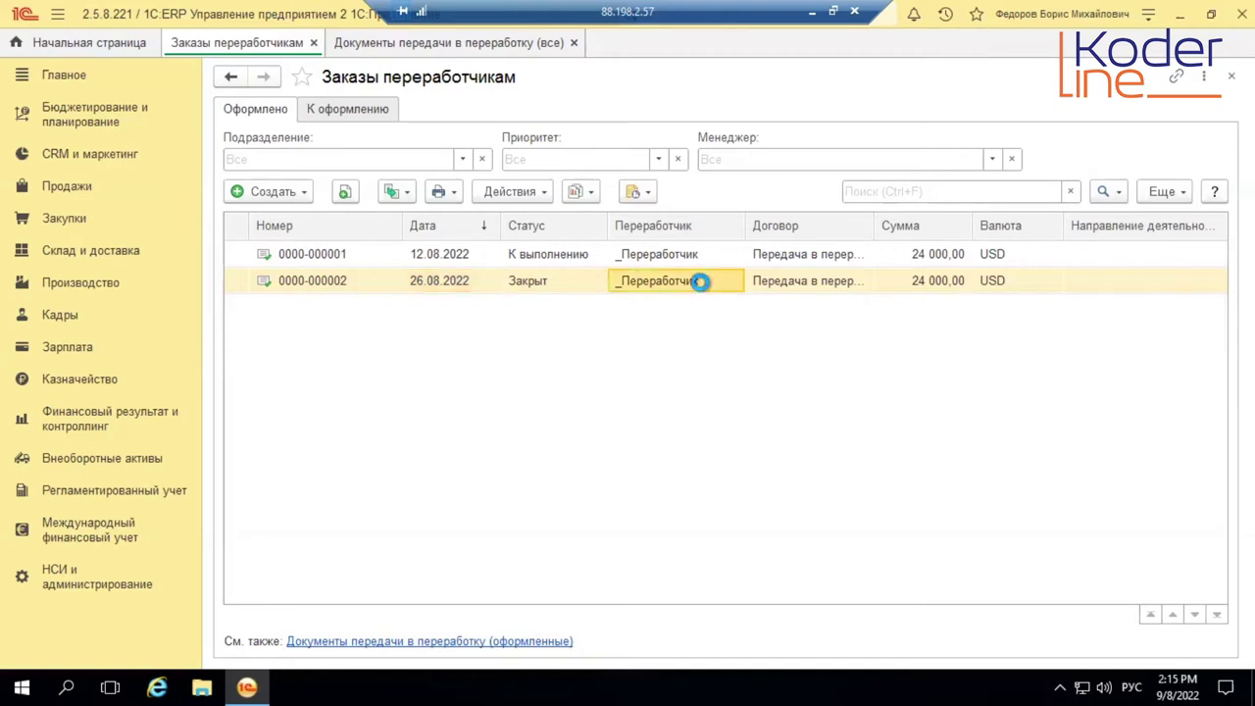
{"action": "double_click", "coordinate": [700, 283]}
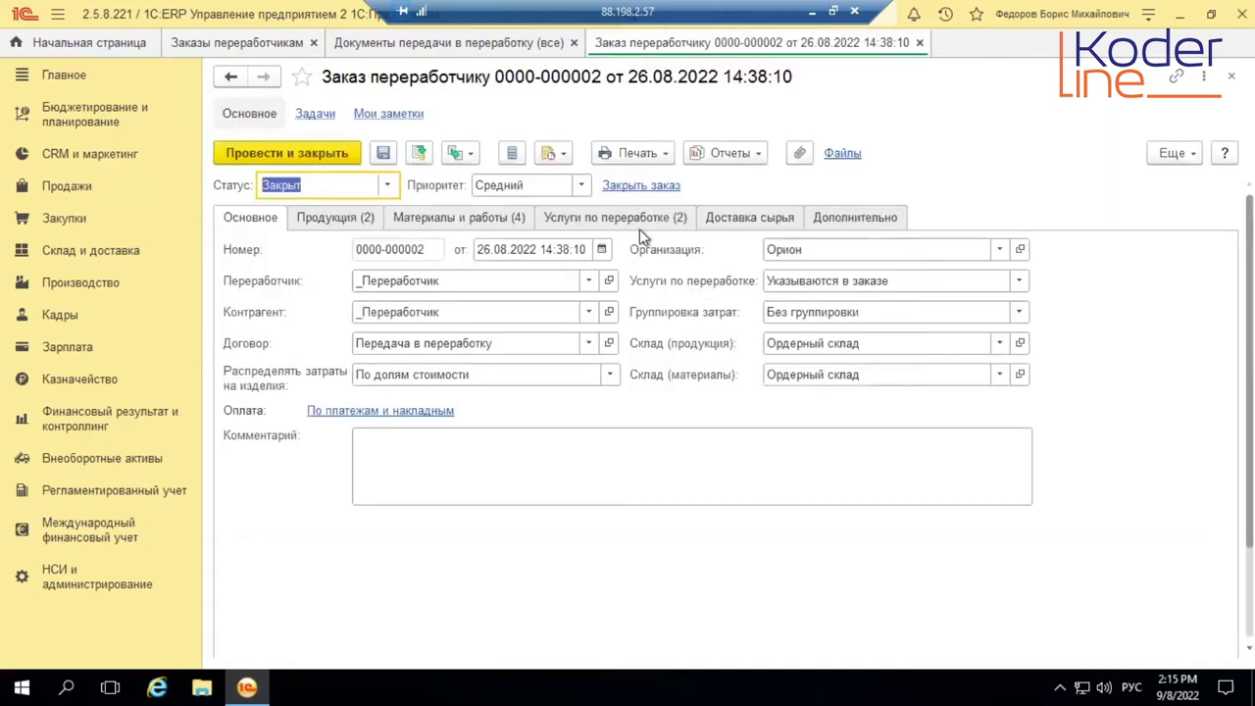
{"action": "left_click", "coordinate": [609, 217]}
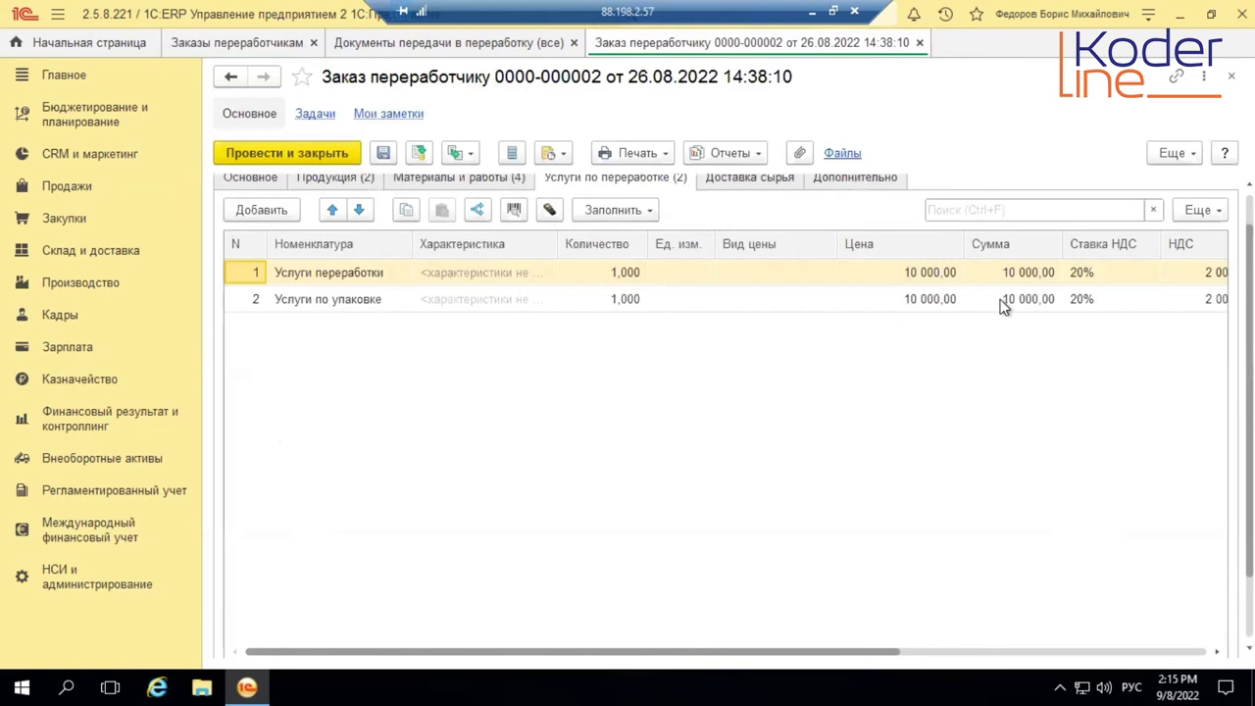
Show the order's related documents and open the Отчет переработчика dated 08.09.2022 14:09:52 from them
{"action": "left_click", "coordinate": [464, 156]}
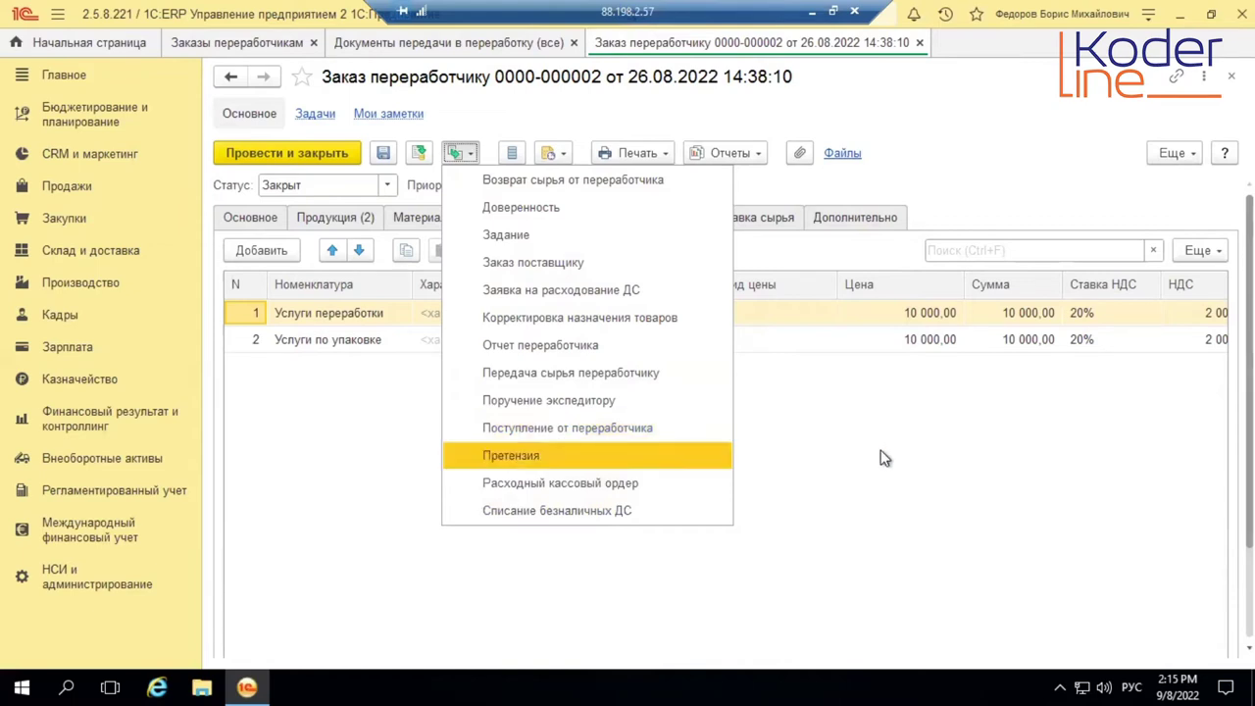
{"action": "left_click", "coordinate": [706, 235]}
{"action": "left_click", "coordinate": [730, 153]}
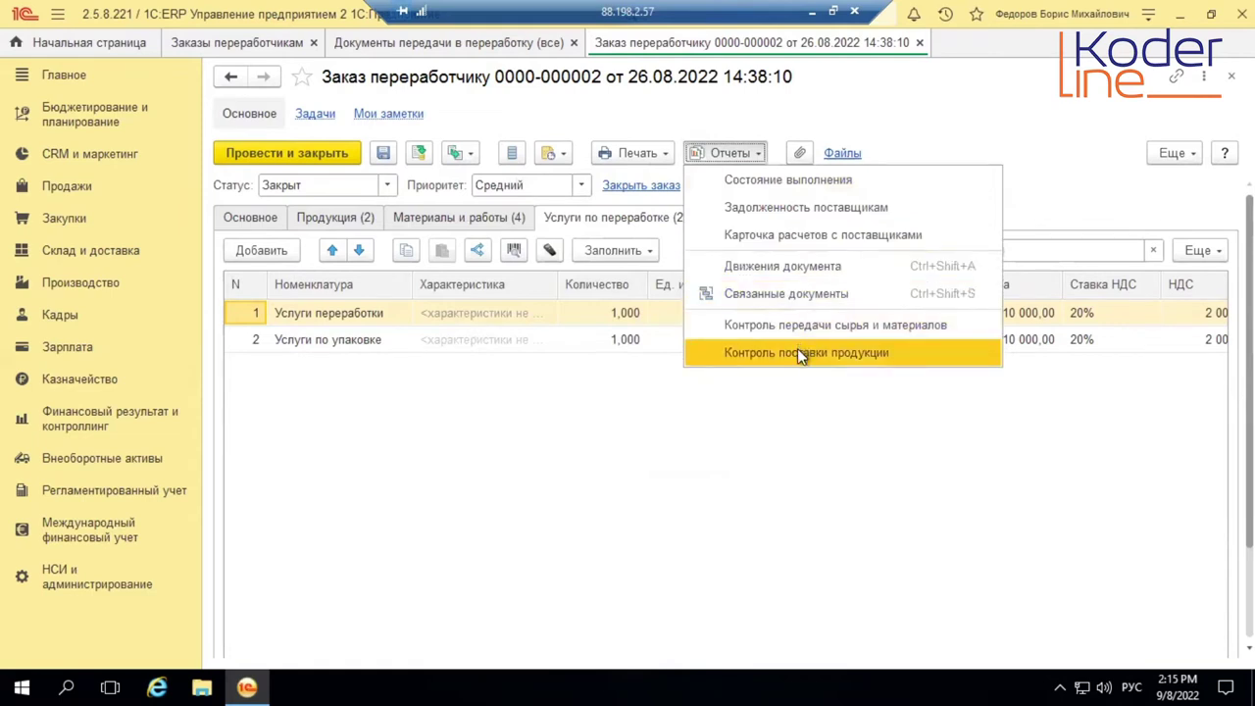
{"action": "left_click", "coordinate": [775, 294]}
{"action": "left_click", "coordinate": [420, 328]}
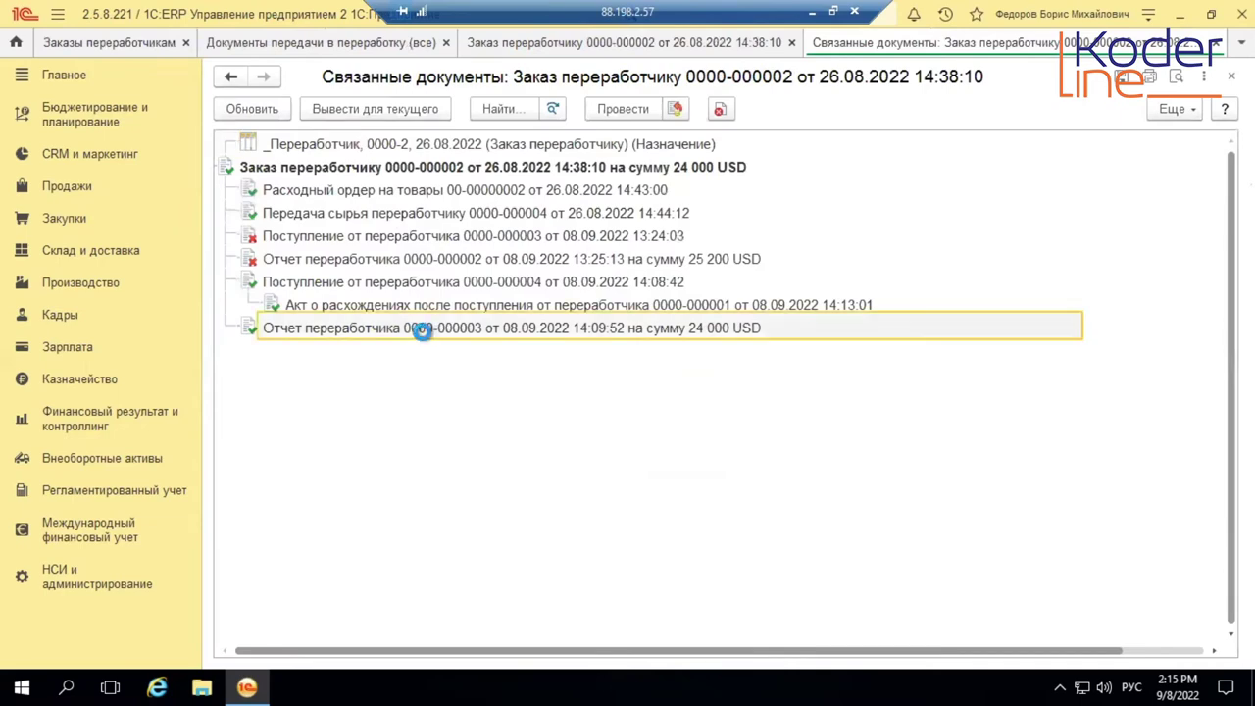
{"action": "double_click", "coordinate": [722, 330]}
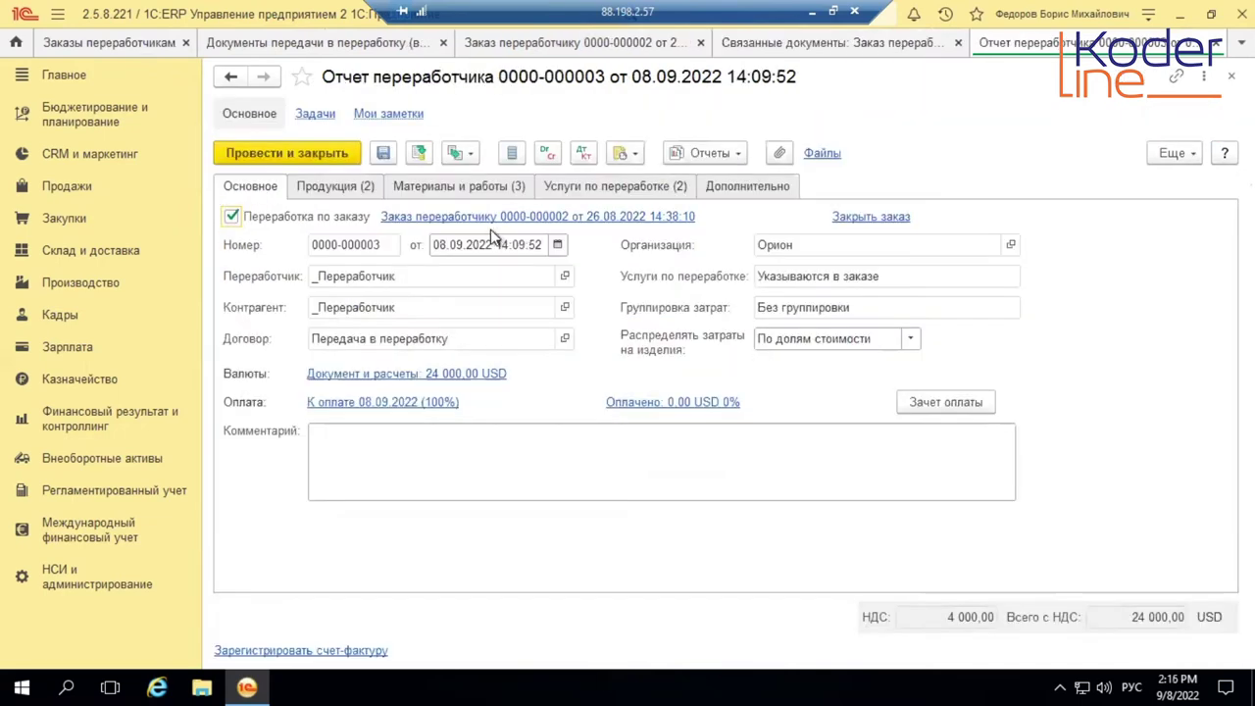
Set the price of Услуги переработки in the processor report to 11 000, then post and close the report
{"action": "left_click", "coordinate": [568, 186]}
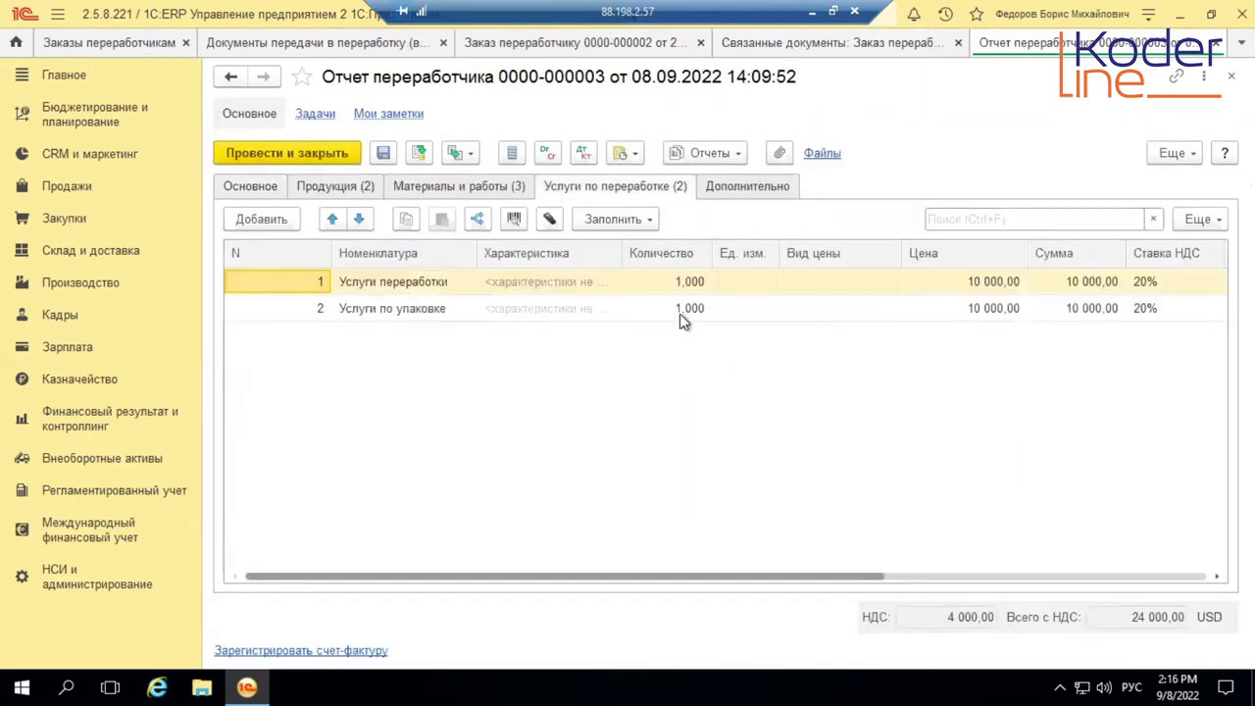
{"action": "double_click", "coordinate": [968, 281]}
{"action": "type", "text": "11000"}
{"action": "key", "text": "Return"}
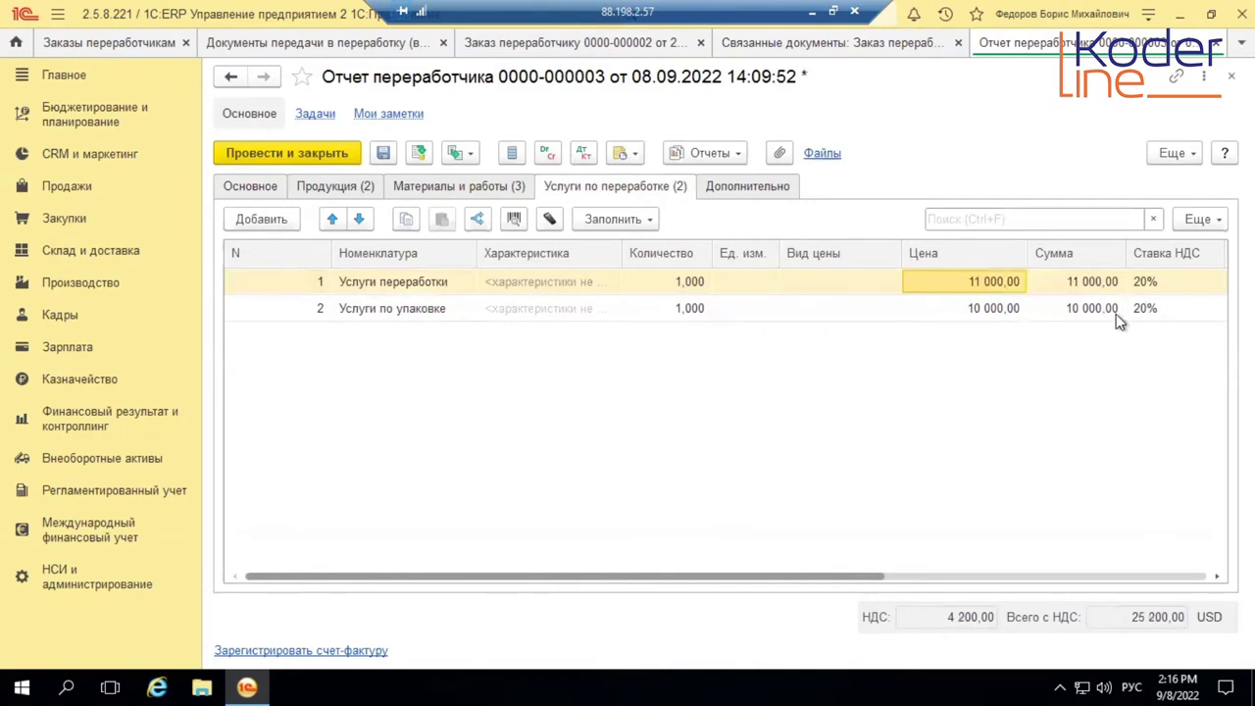
{"action": "left_click", "coordinate": [416, 154]}
{"action": "left_click", "coordinate": [1231, 76]}
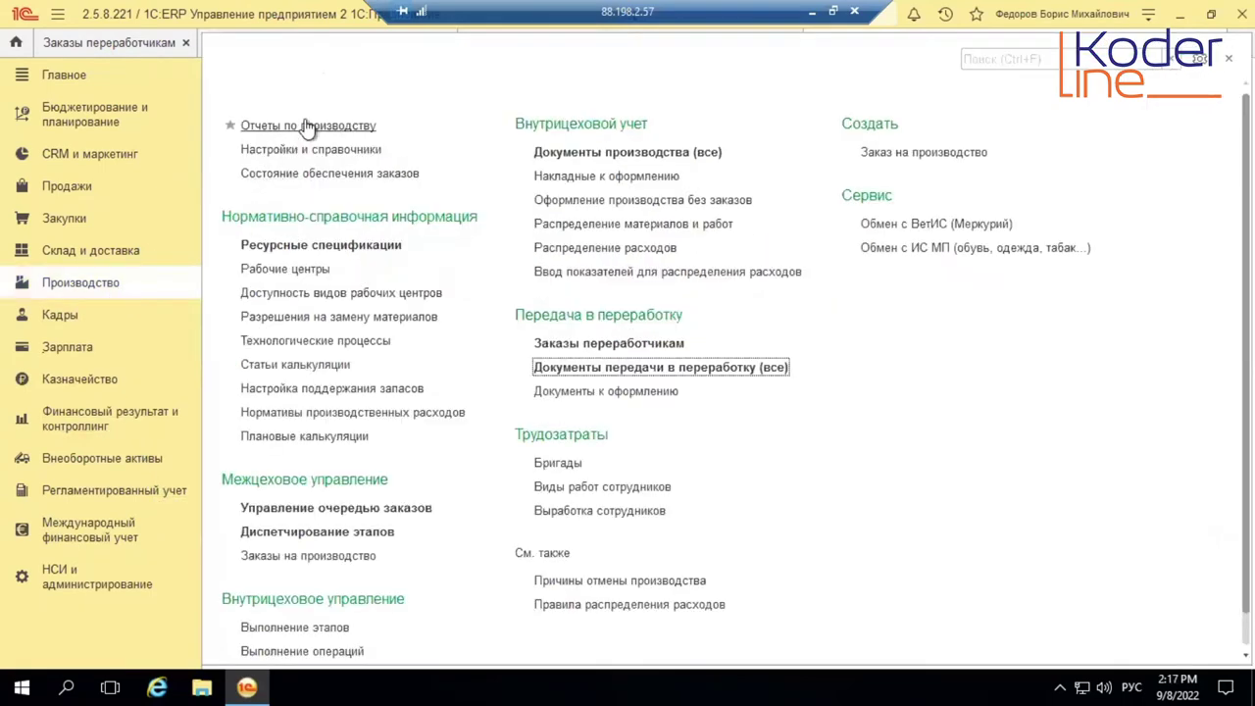
Open Ведомость по товарам, хранящимся у переработчиков from the production reports and generate it for 25.08.2022–31.08.2022
{"action": "left_click", "coordinate": [308, 126]}
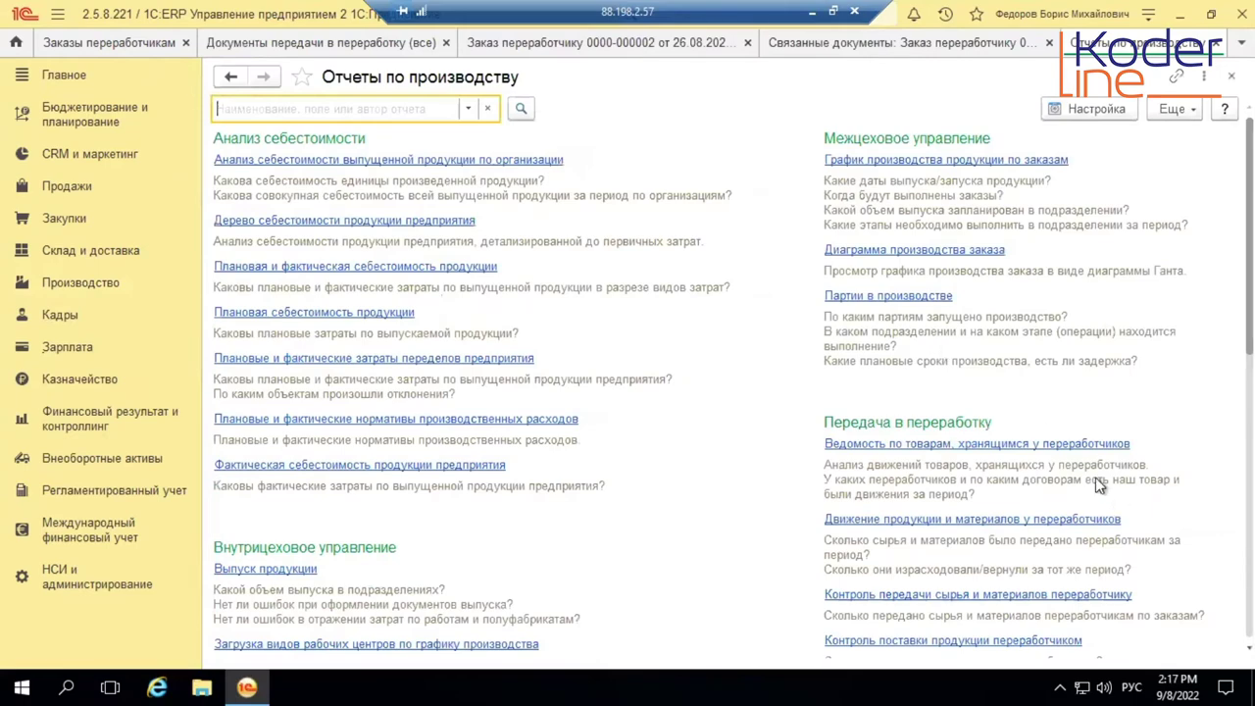
{"action": "scroll", "coordinate": [1095, 474], "scroll_direction": "down", "scroll_amount": 4}
{"action": "left_click", "coordinate": [1037, 262]}
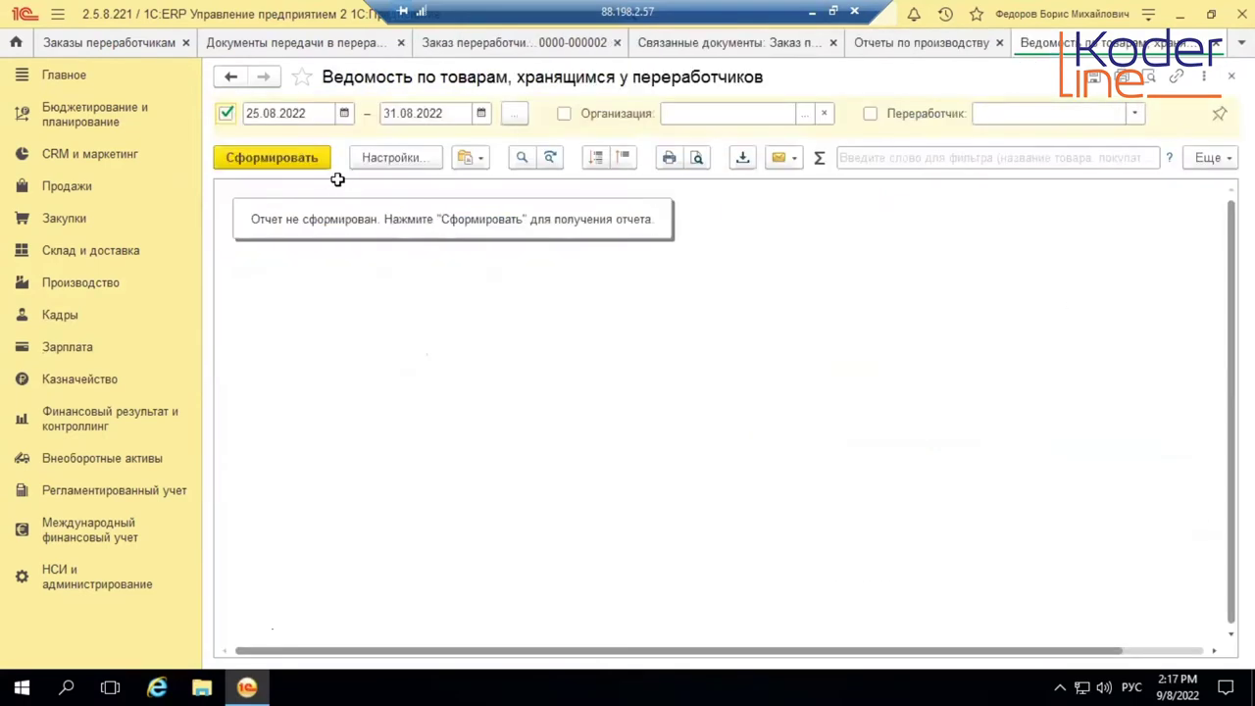
{"action": "left_click", "coordinate": [318, 160]}
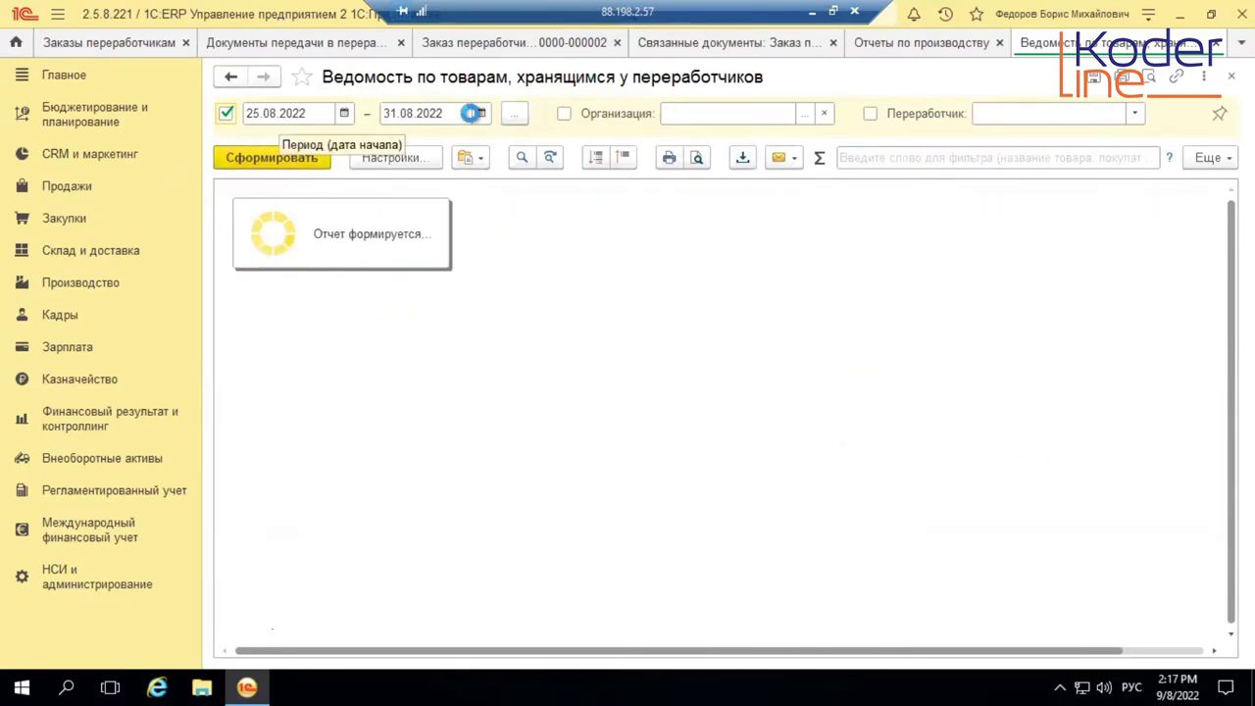
Change the report period to September 2022 and regenerate the statement of goods held by processors
{"action": "left_click", "coordinate": [514, 113]}
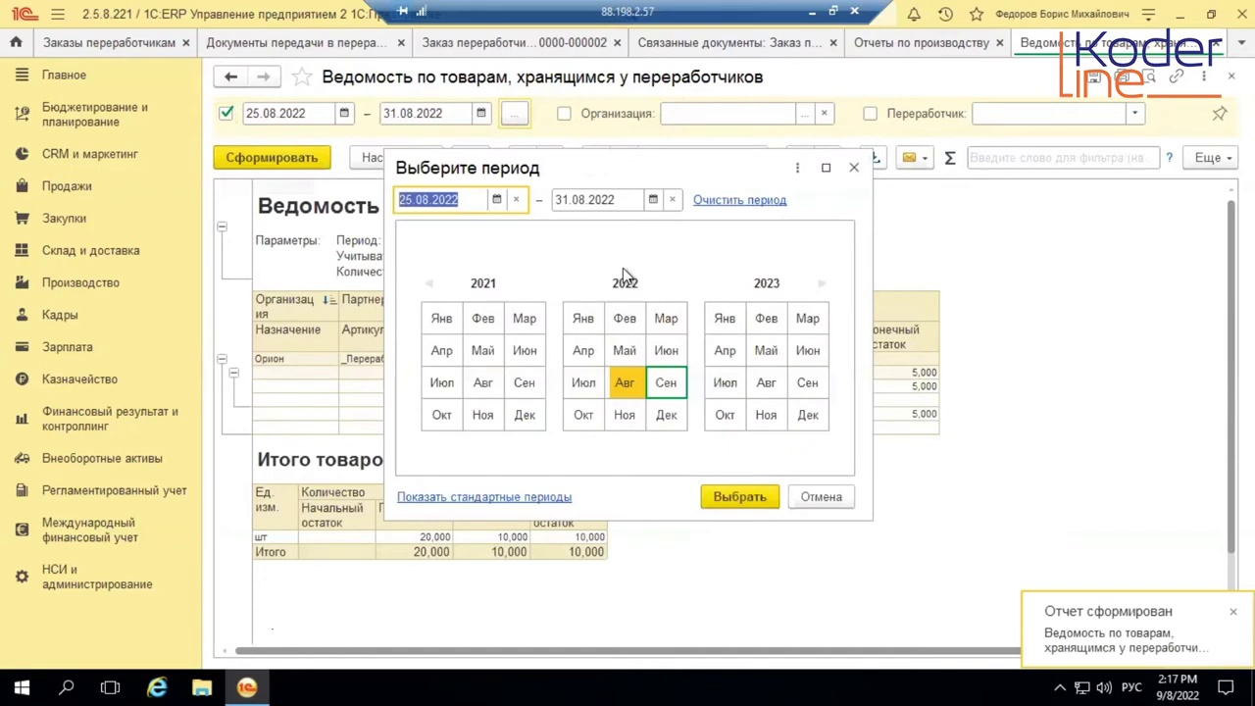
{"action": "left_click", "coordinate": [665, 382]}
{"action": "left_click", "coordinate": [739, 497]}
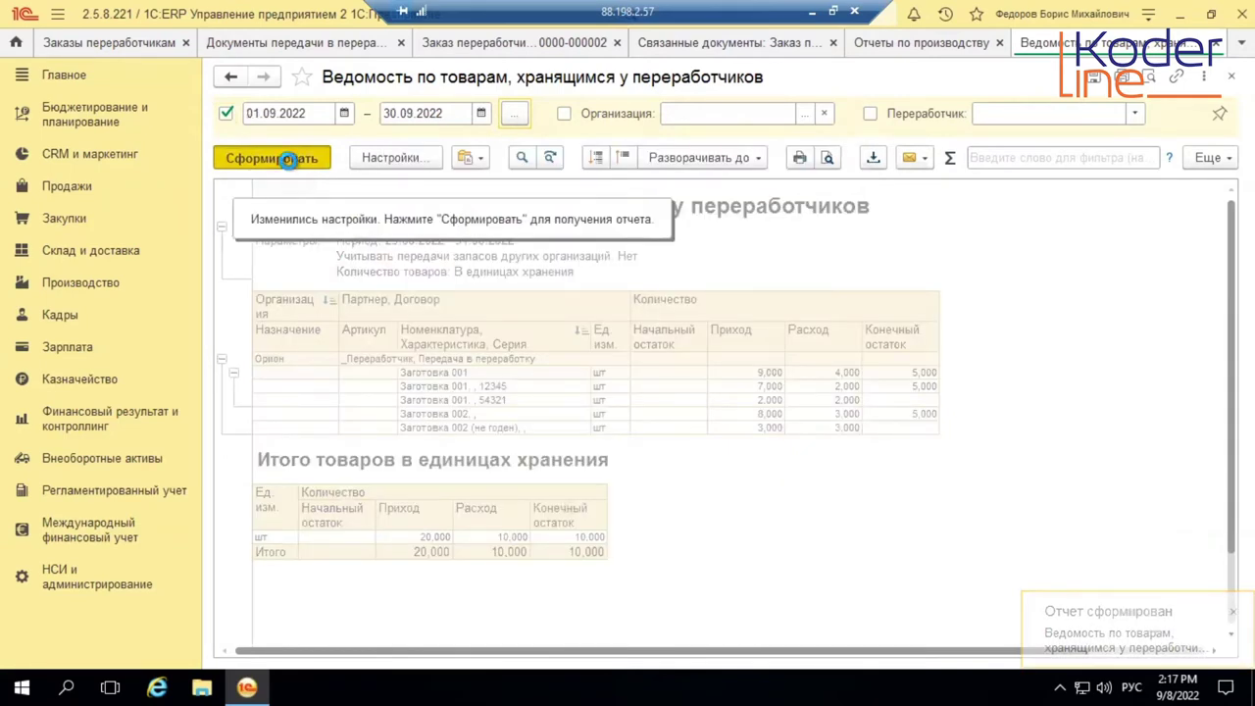
{"action": "left_click", "coordinate": [288, 159]}
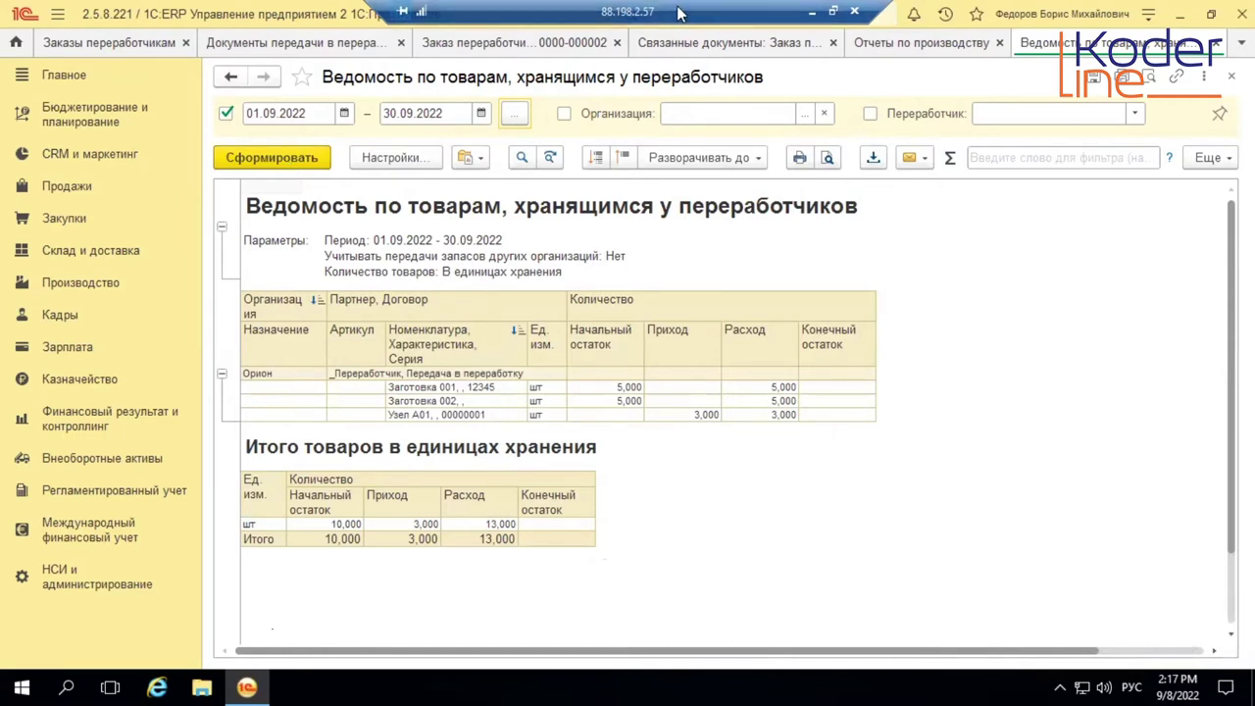
Return to the Заказы переработчикам list and create a new processor order
{"action": "key", "text": "ctrl+Tab"}
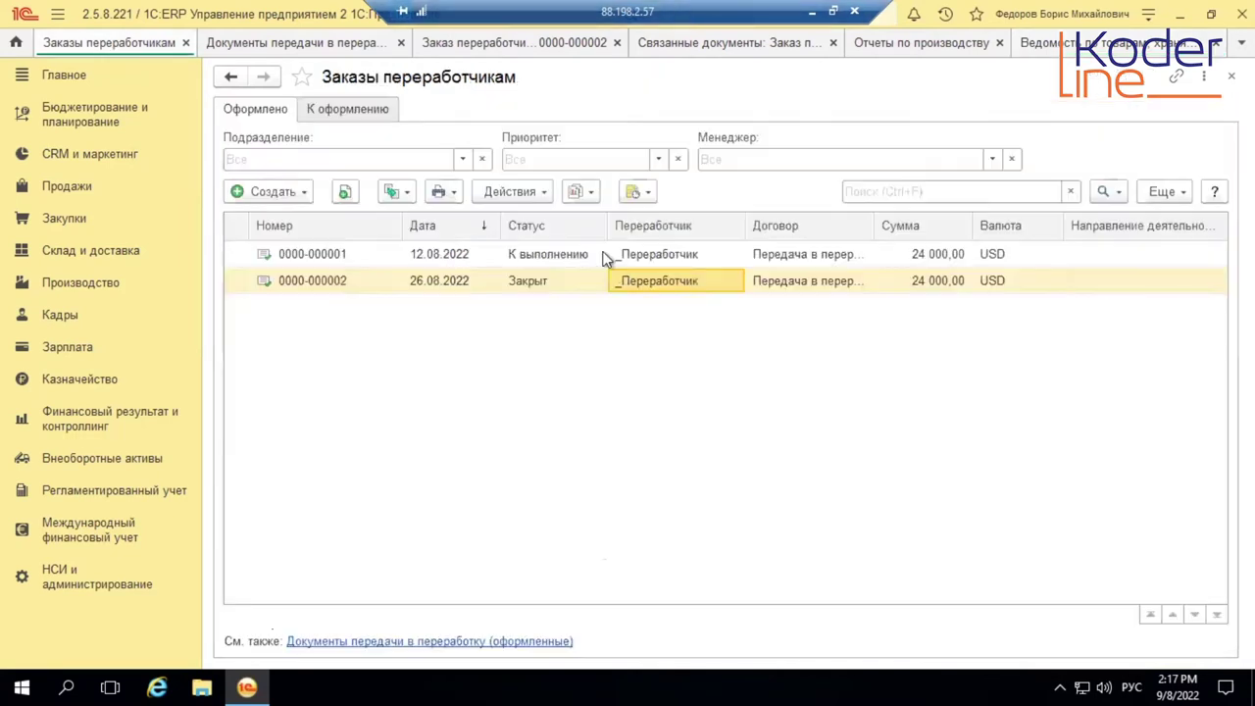
{"action": "left_click", "coordinate": [286, 194]}
{"action": "left_click", "coordinate": [330, 221]}
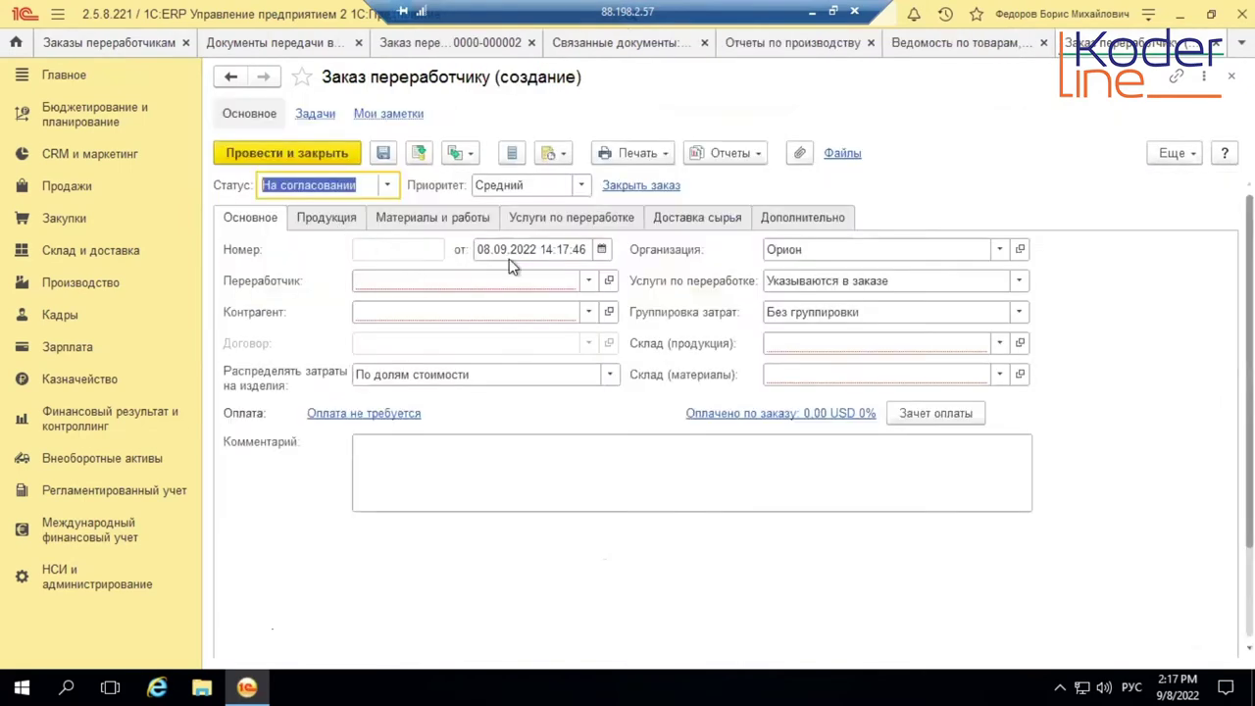
Set _Переработчик as the processor and counterparty of the new order
{"action": "left_click", "coordinate": [505, 281]}
{"action": "left_click", "coordinate": [490, 309]}
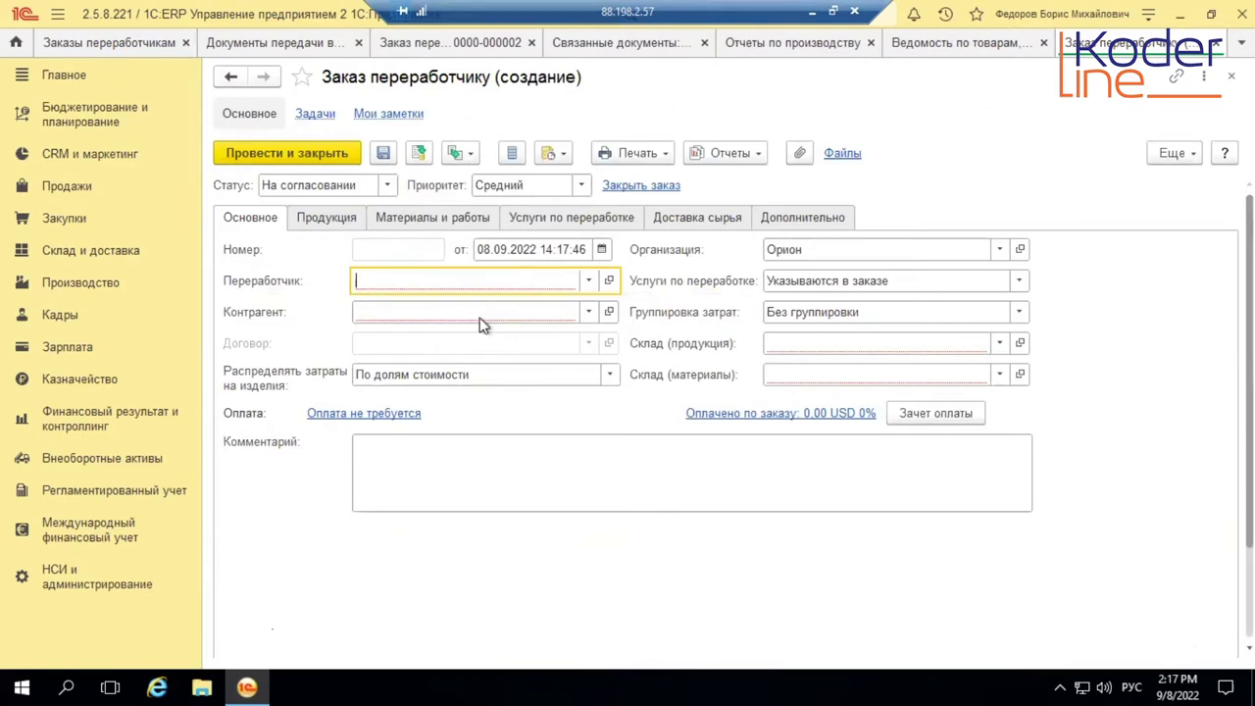
{"action": "left_click", "coordinate": [797, 443]}
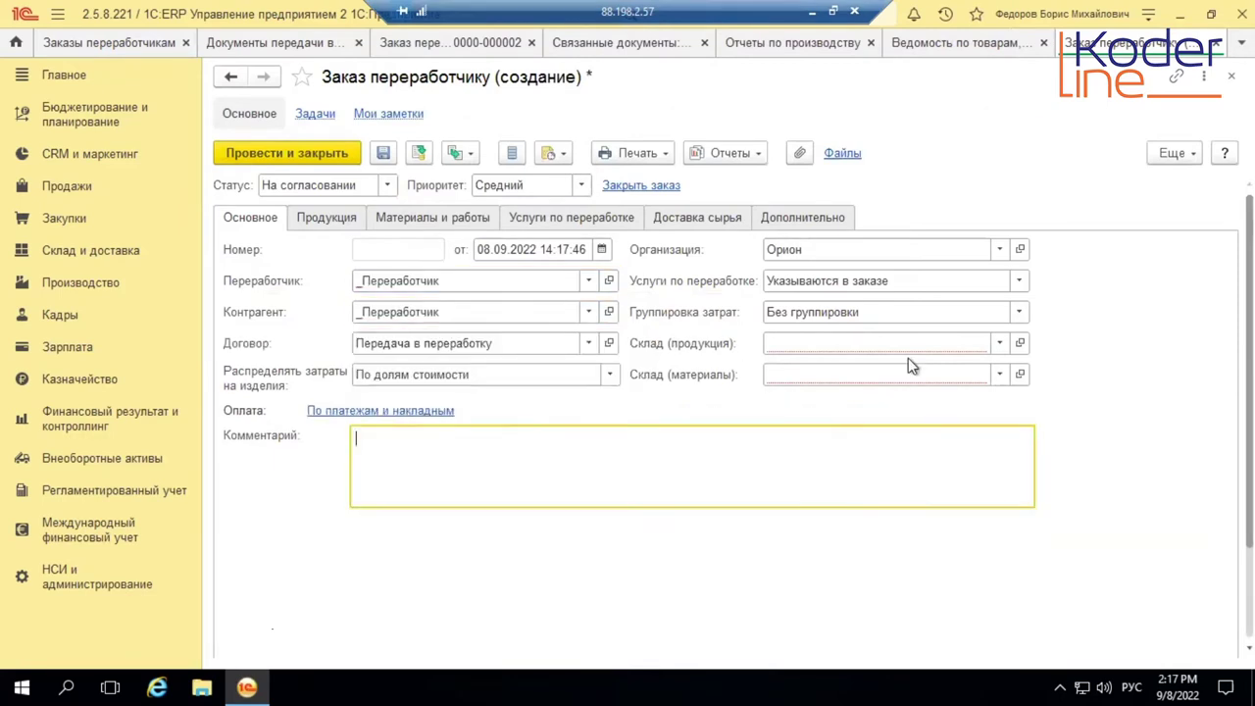
Assign Ордерный склад as both the product warehouse and the materials warehouse of the new order
{"action": "left_click", "coordinate": [970, 341]}
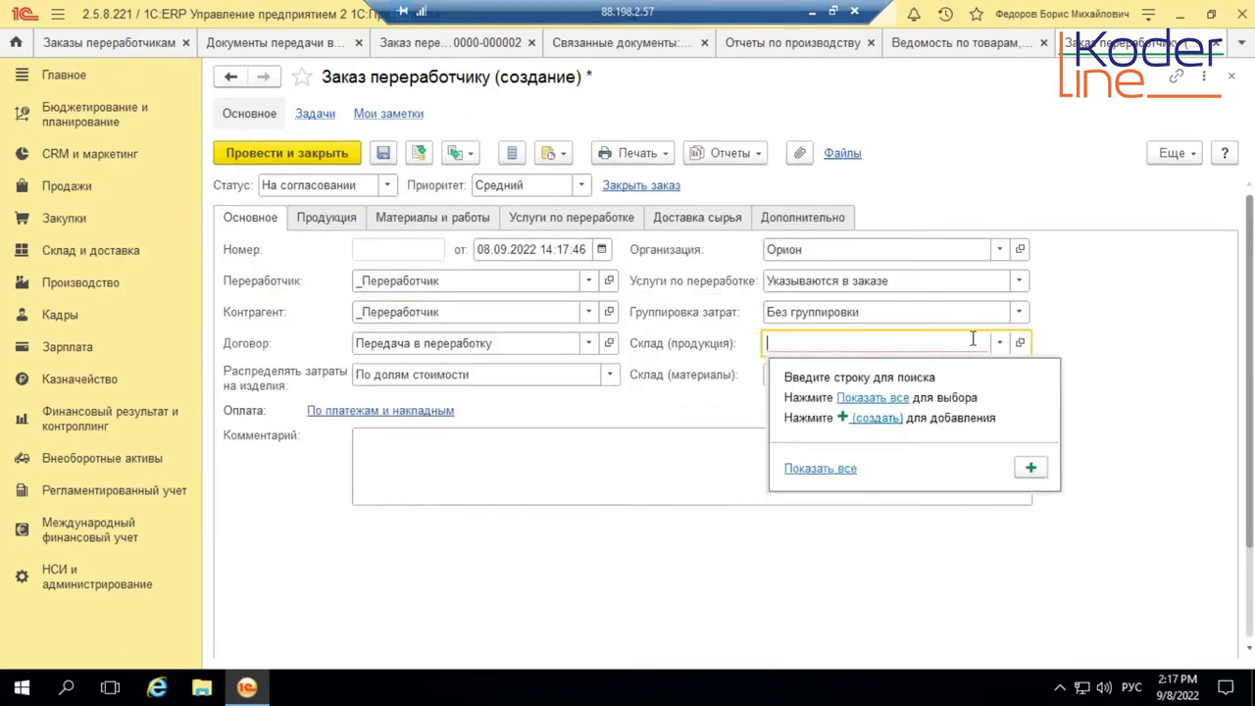
{"action": "left_click", "coordinate": [878, 398]}
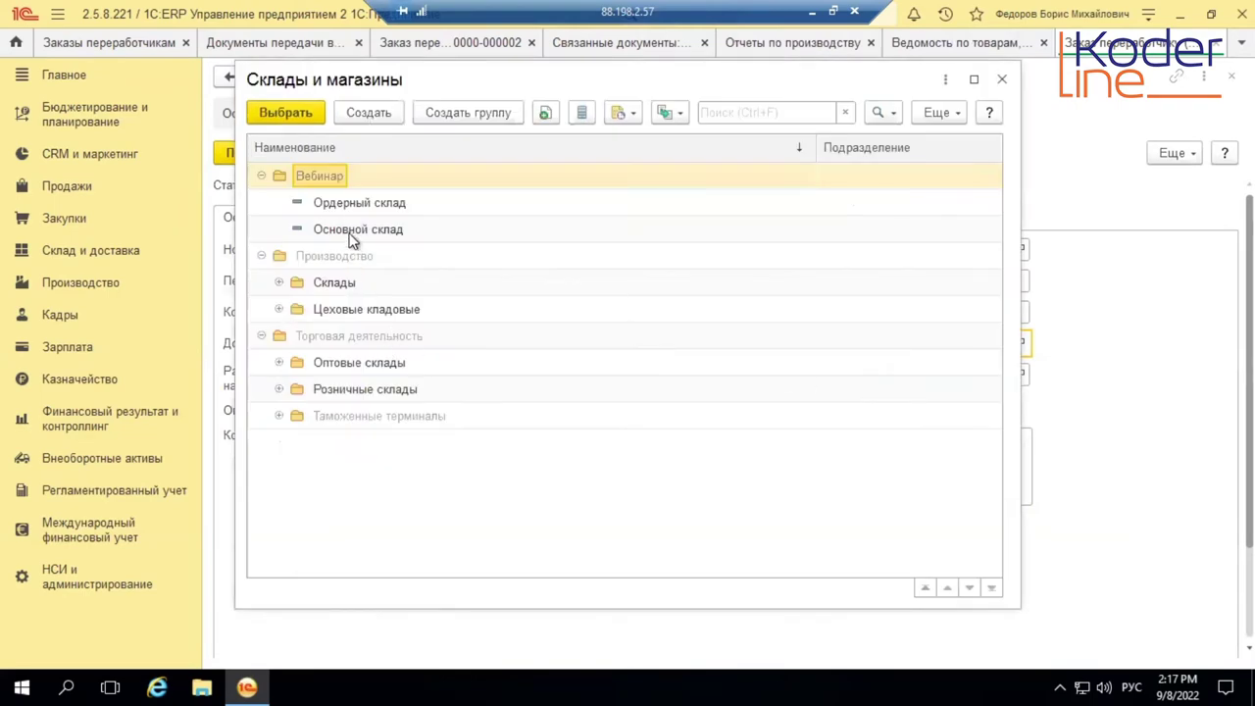
{"action": "double_click", "coordinate": [353, 203]}
{"action": "left_click", "coordinate": [802, 377]}
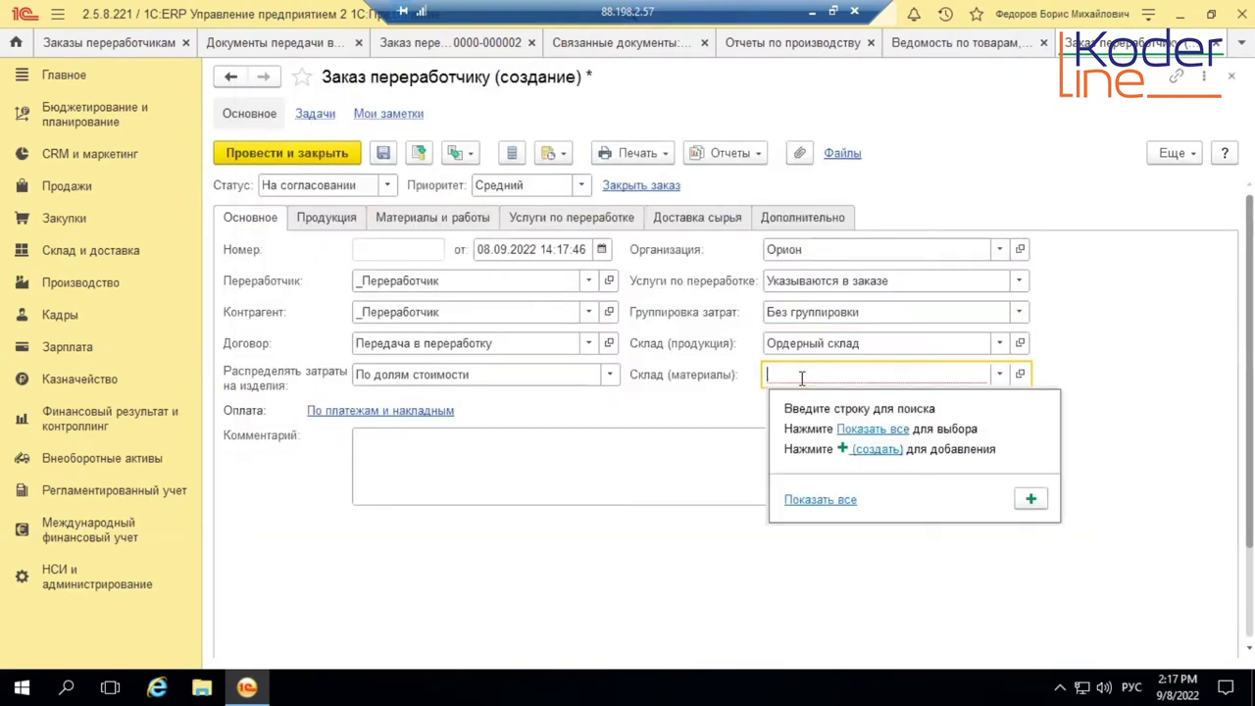
{"action": "left_click", "coordinate": [868, 428]}
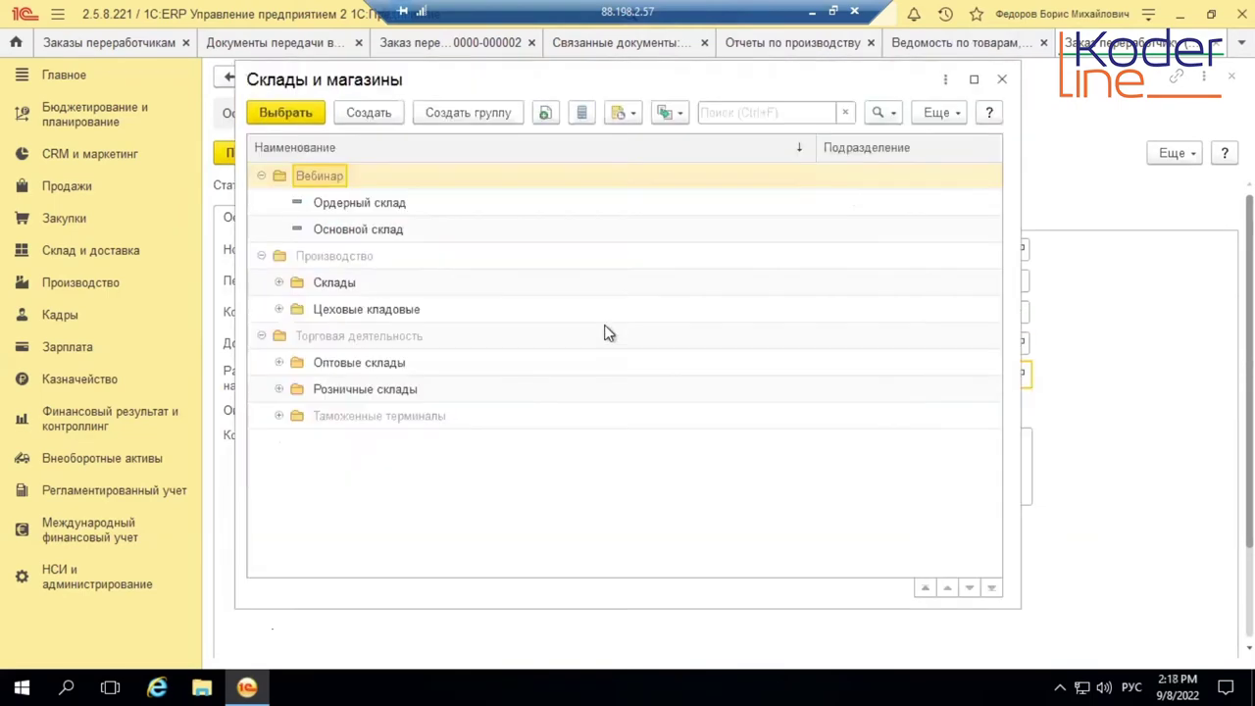
{"action": "left_click", "coordinate": [341, 209]}
{"action": "double_click", "coordinate": [341, 209]}
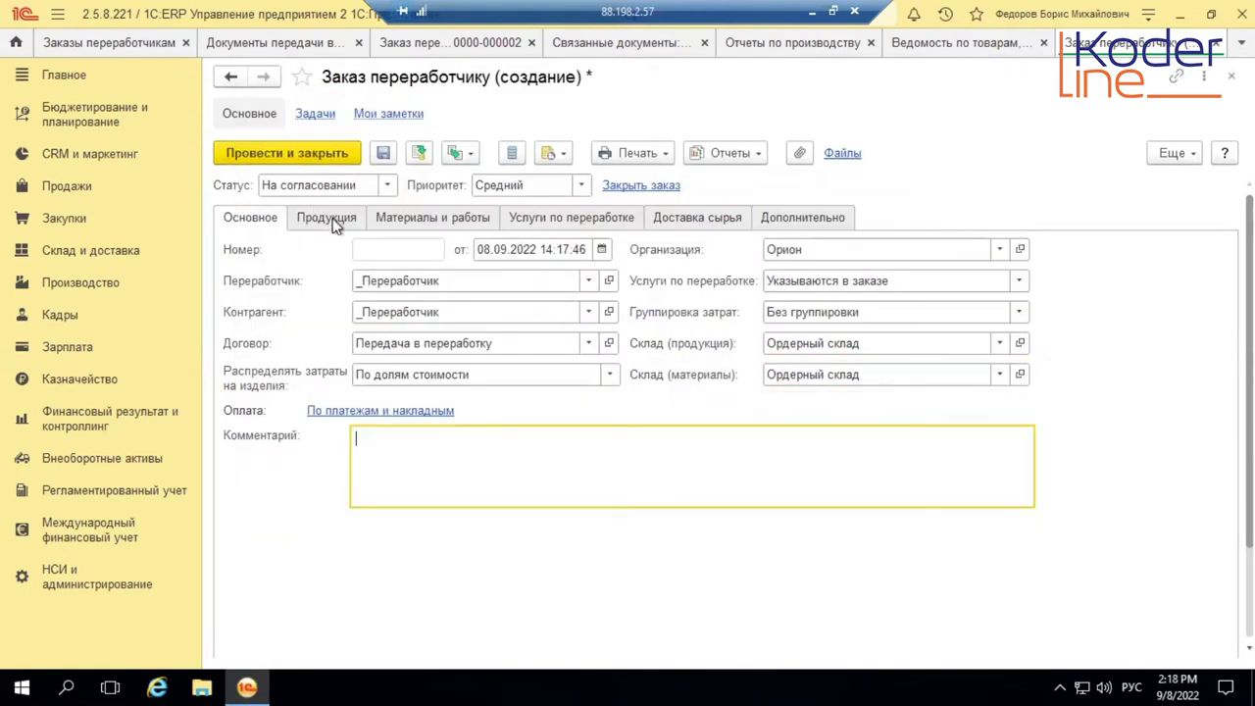
Add Узел А01 with a quantity of 5 to the calculated-cost products of the order
{"action": "left_click", "coordinate": [338, 218]}
{"action": "left_click", "coordinate": [270, 269]}
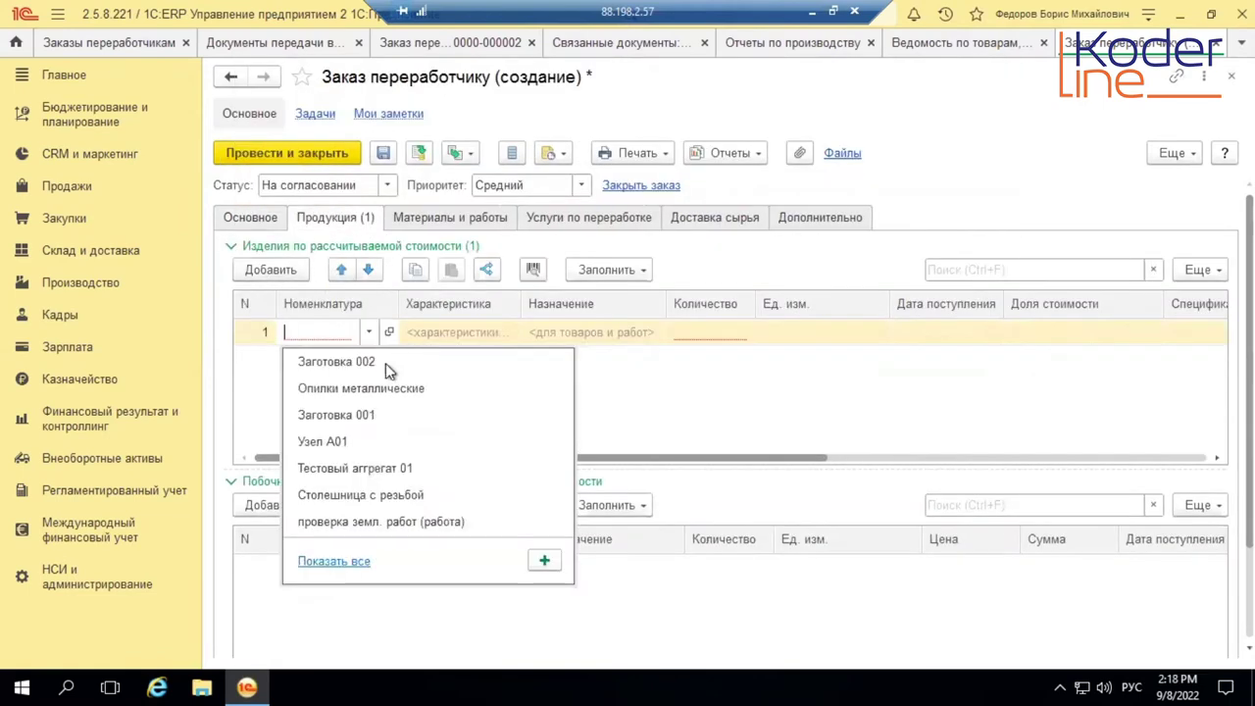
{"action": "left_click", "coordinate": [361, 440]}
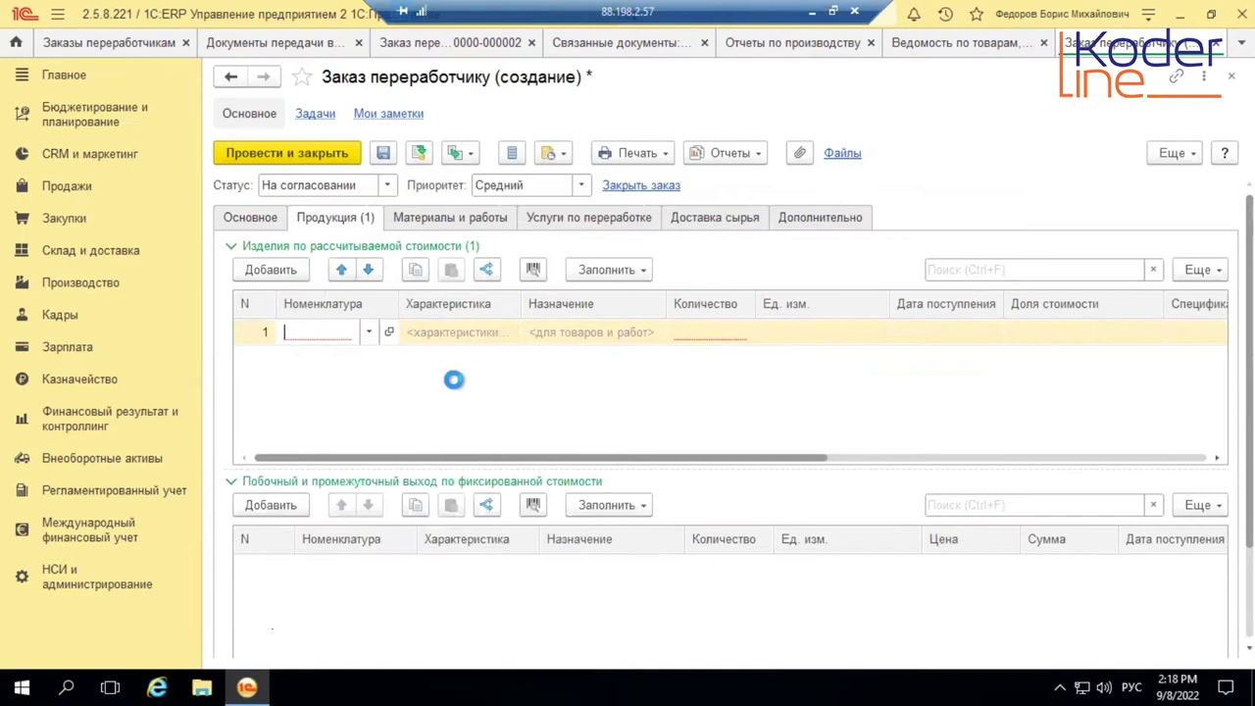
{"action": "left_click", "coordinate": [713, 335]}
{"action": "type", "text": "5"}
{"action": "key", "text": "Return"}
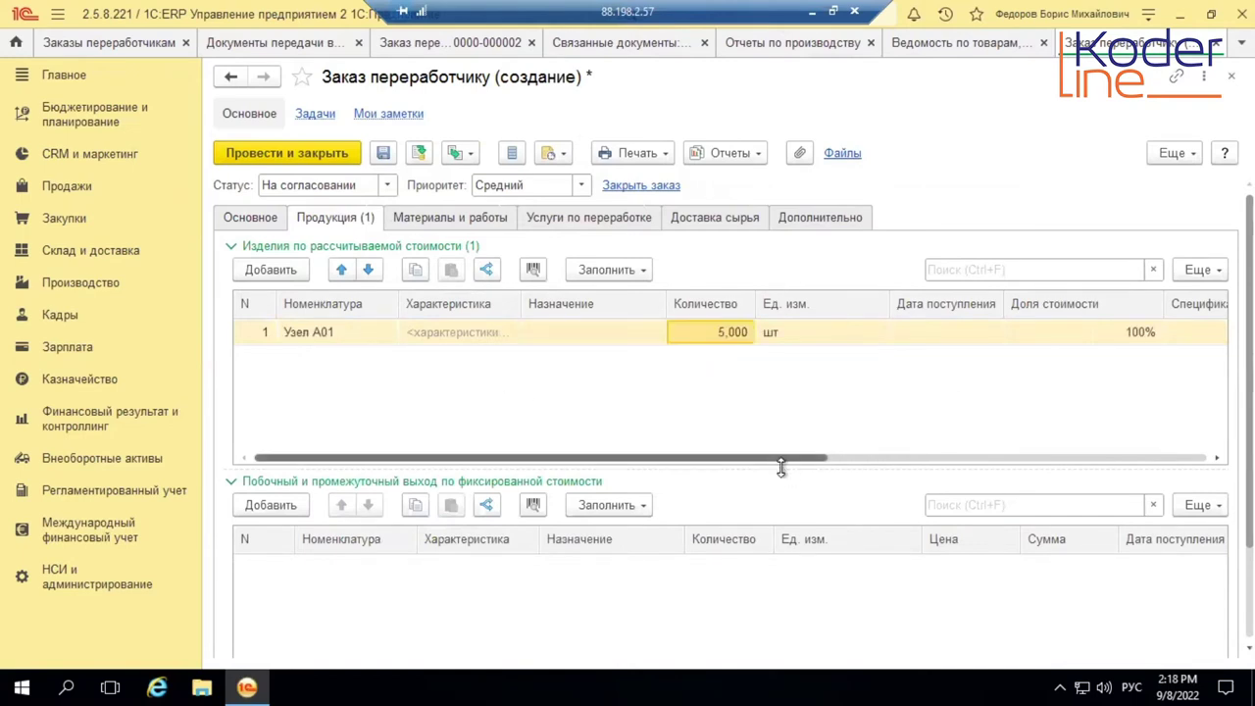
{"action": "scroll", "coordinate": [944, 470], "scroll_direction": "right", "scroll_amount": 5}
{"action": "scroll", "coordinate": [350, 451], "scroll_direction": "left", "scroll_amount": 5}
Add Заготовка 001 and Заготовка 002 to the order's materials and works
{"action": "left_click", "coordinate": [448, 216]}
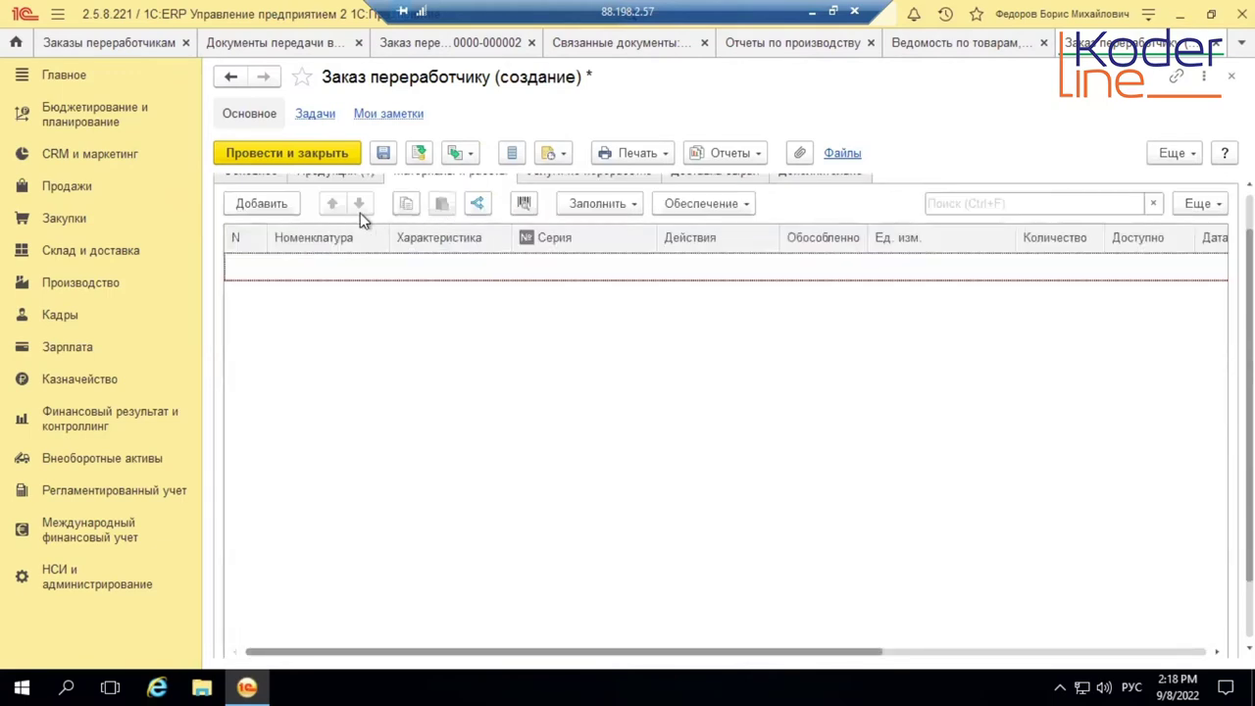
{"action": "scroll", "coordinate": [454, 327], "scroll_direction": "up", "scroll_amount": 2}
{"action": "left_click", "coordinate": [260, 250]}
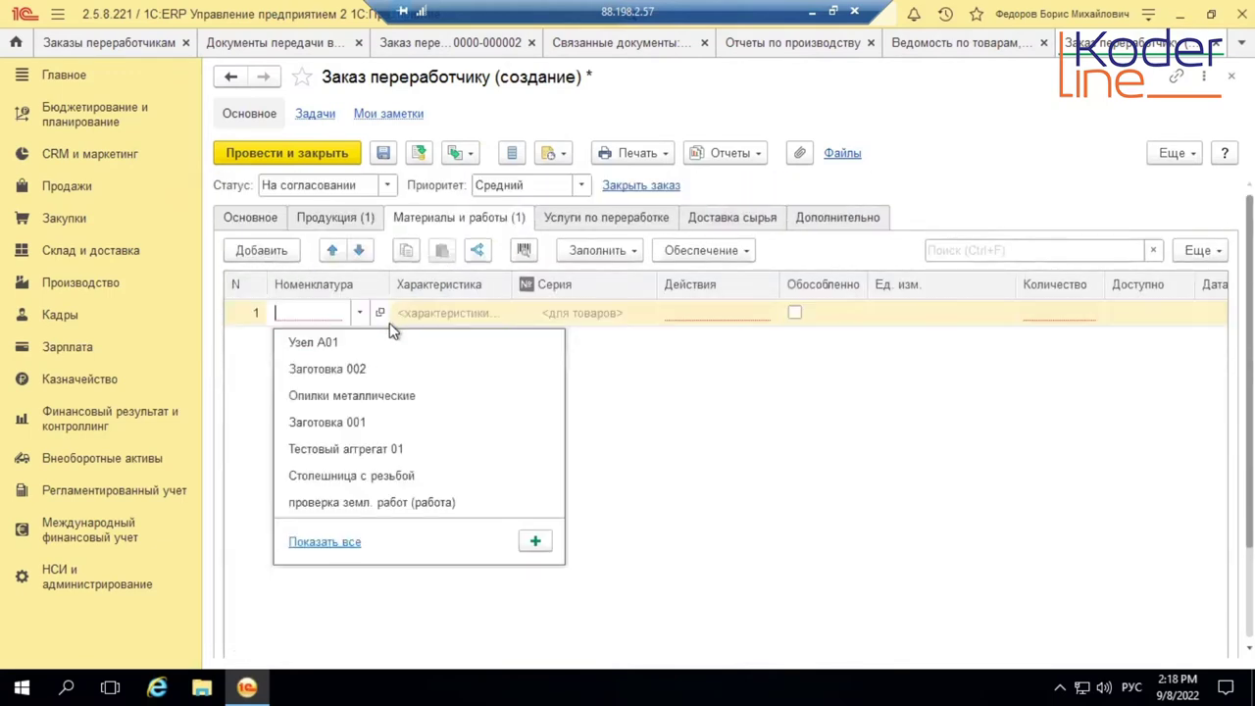
{"action": "left_click", "coordinate": [355, 419]}
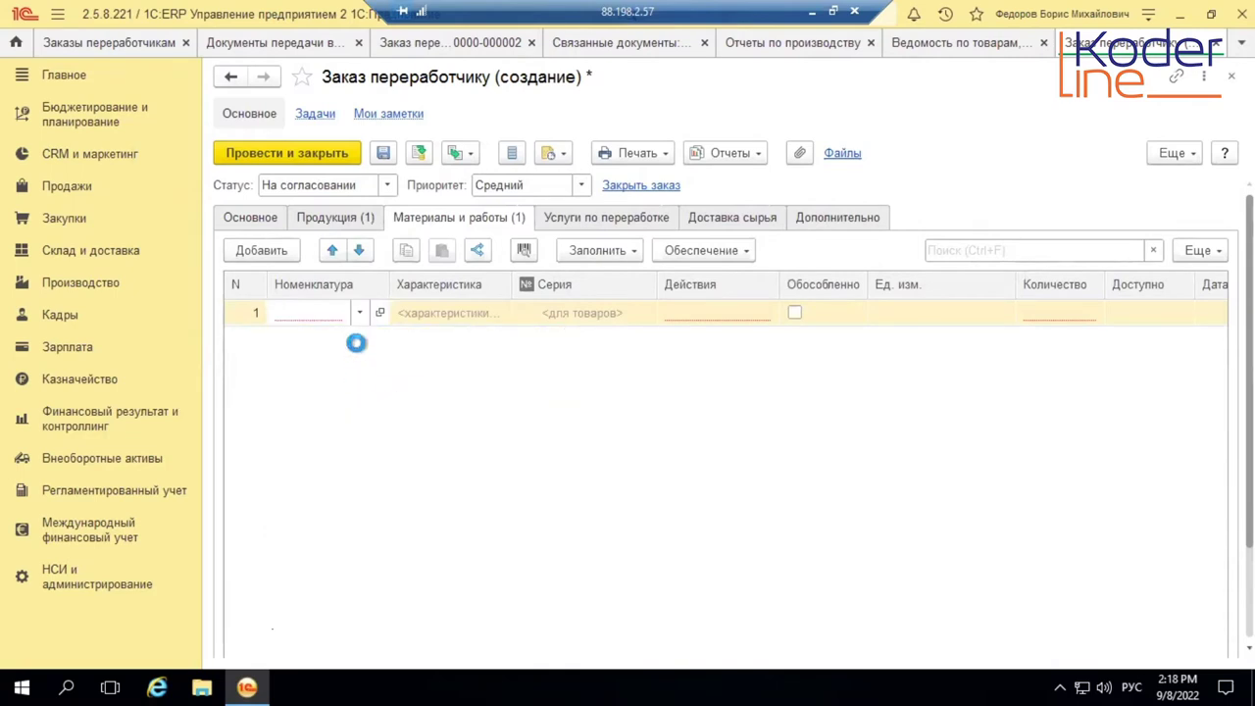
{"action": "left_click", "coordinate": [272, 253]}
{"action": "left_click", "coordinate": [269, 251]}
{"action": "left_click", "coordinate": [353, 422]}
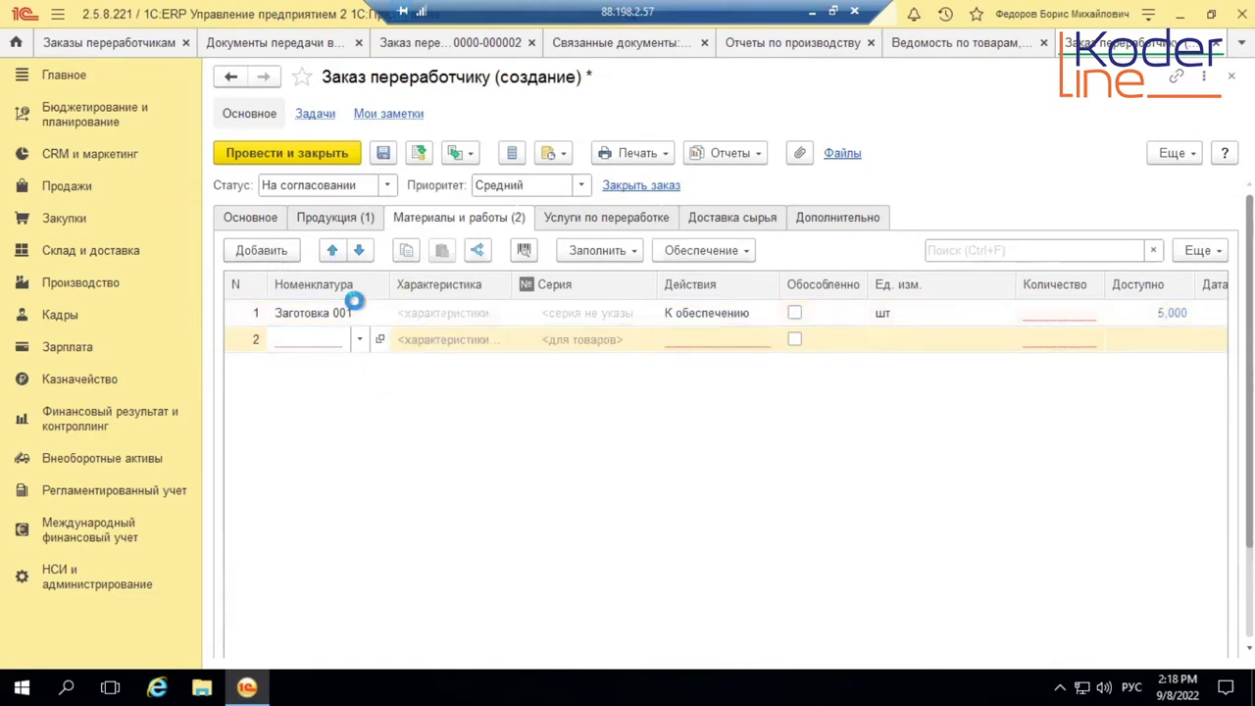
{"action": "key", "text": "Escape"}
{"action": "left_click", "coordinate": [360, 414]}
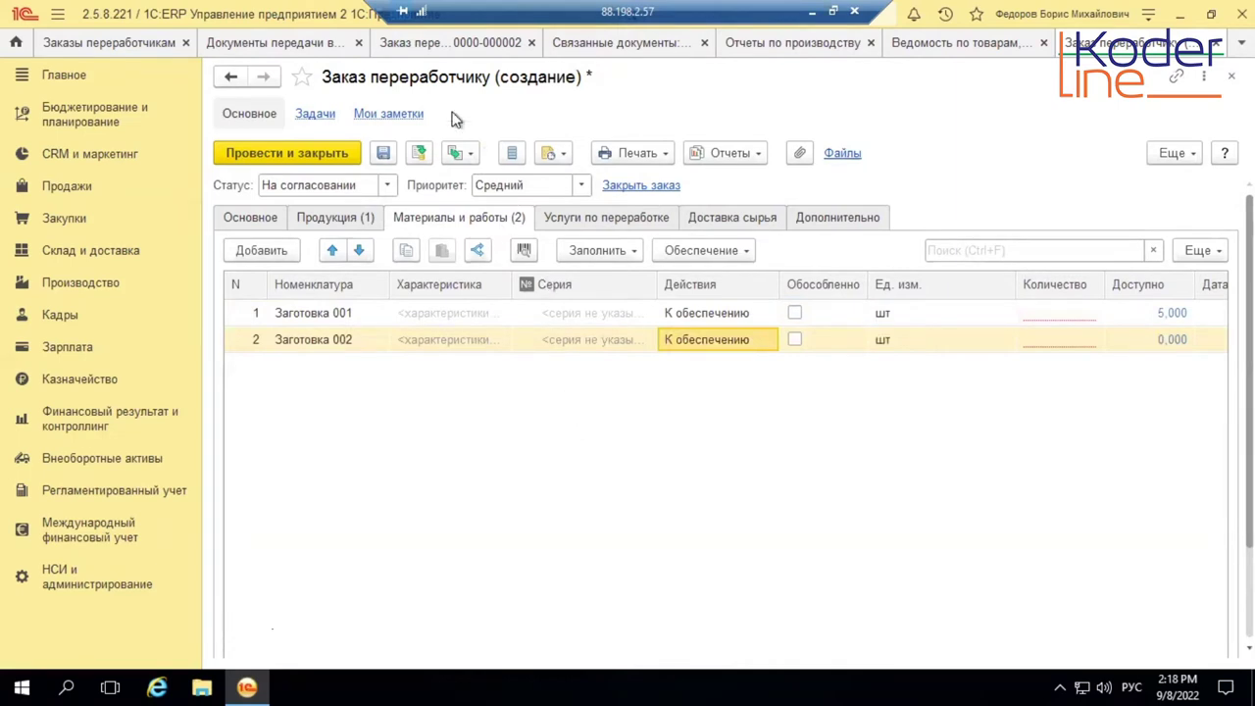
Check the materials of the 26.08.2022 processor order, and set the quantity of Заготовка 001 and Заготовка 002 in the new order to 5
{"action": "left_click", "coordinate": [507, 46]}
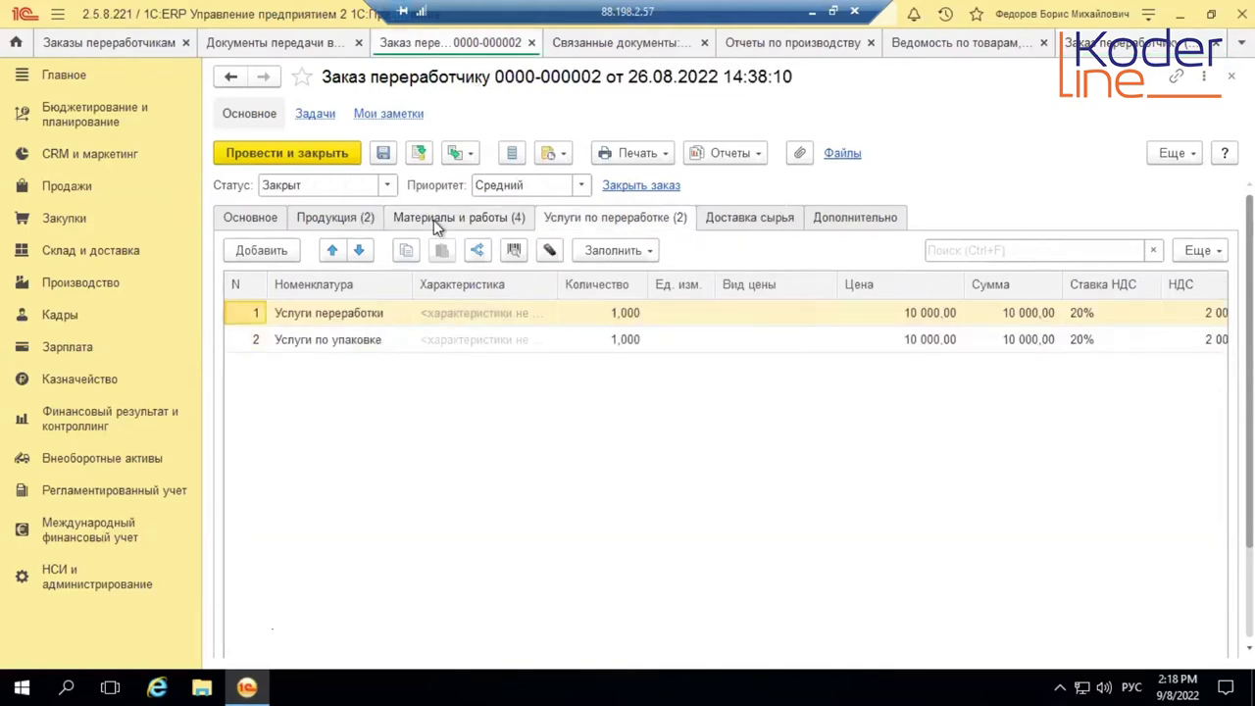
{"action": "left_click", "coordinate": [435, 220]}
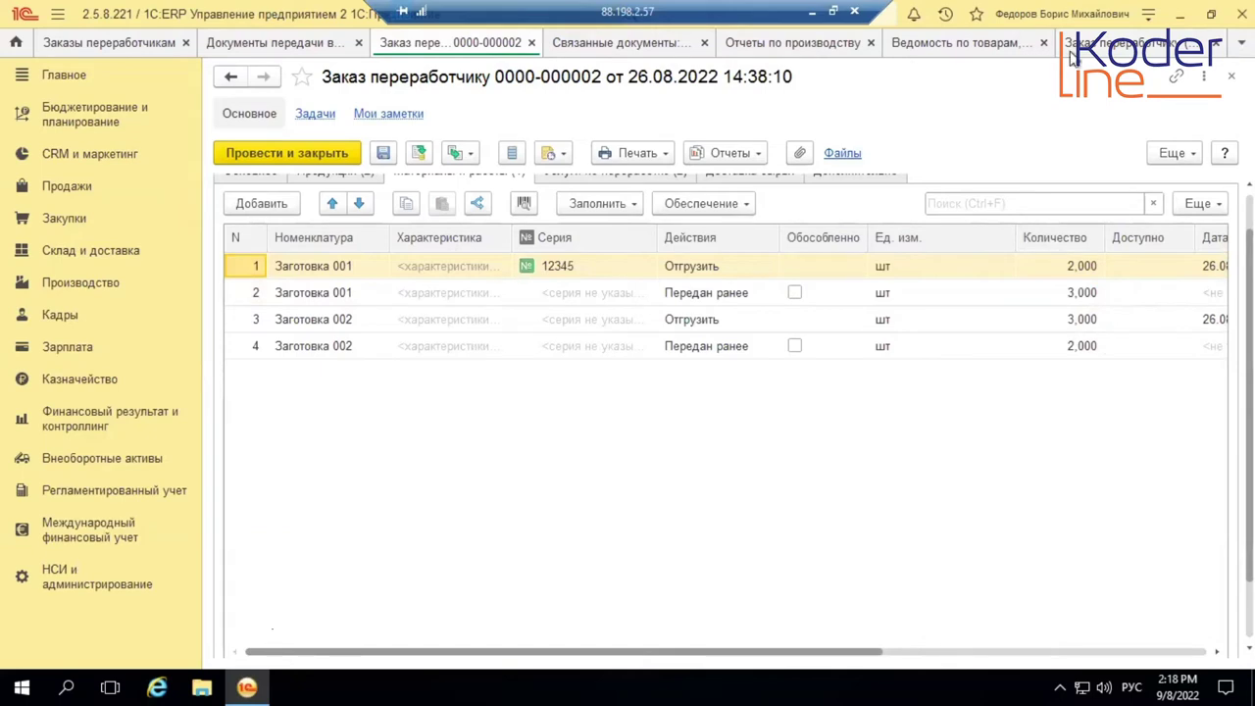
{"action": "left_click", "coordinate": [1112, 46]}
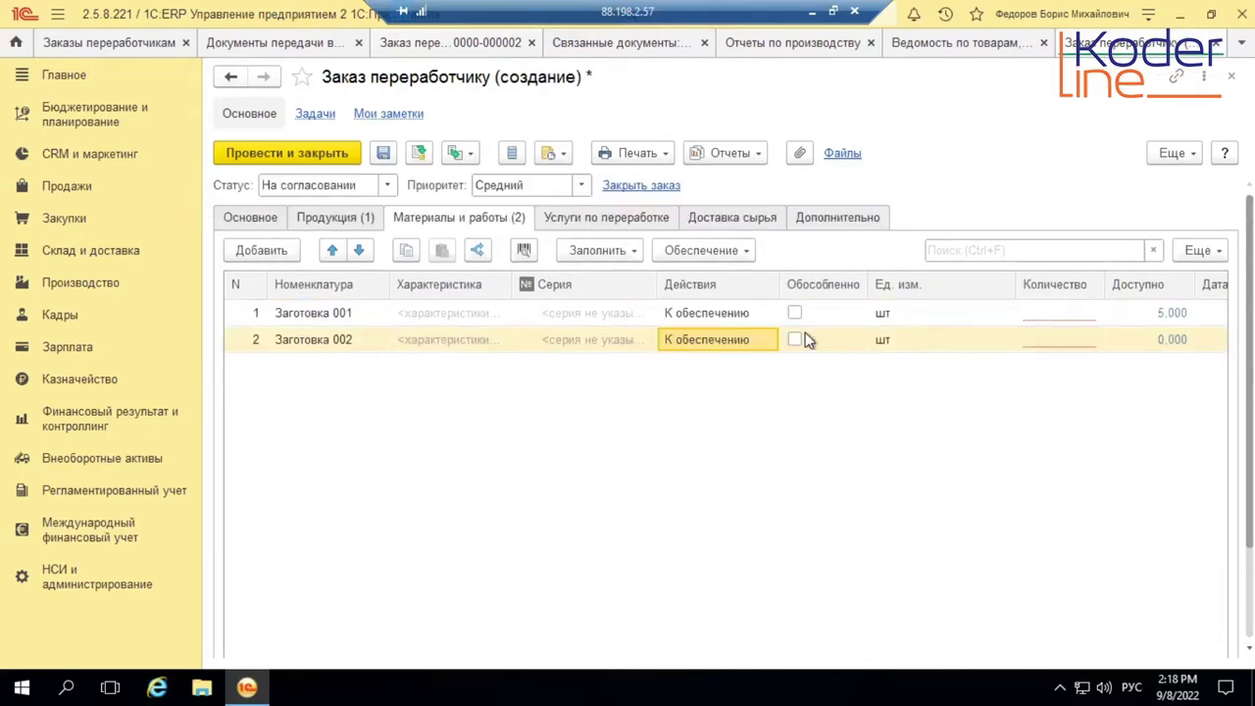
{"action": "left_click", "coordinate": [1047, 314]}
{"action": "left_click", "coordinate": [1047, 314]}
{"action": "type", "text": "5"}
{"action": "left_click", "coordinate": [1089, 340]}
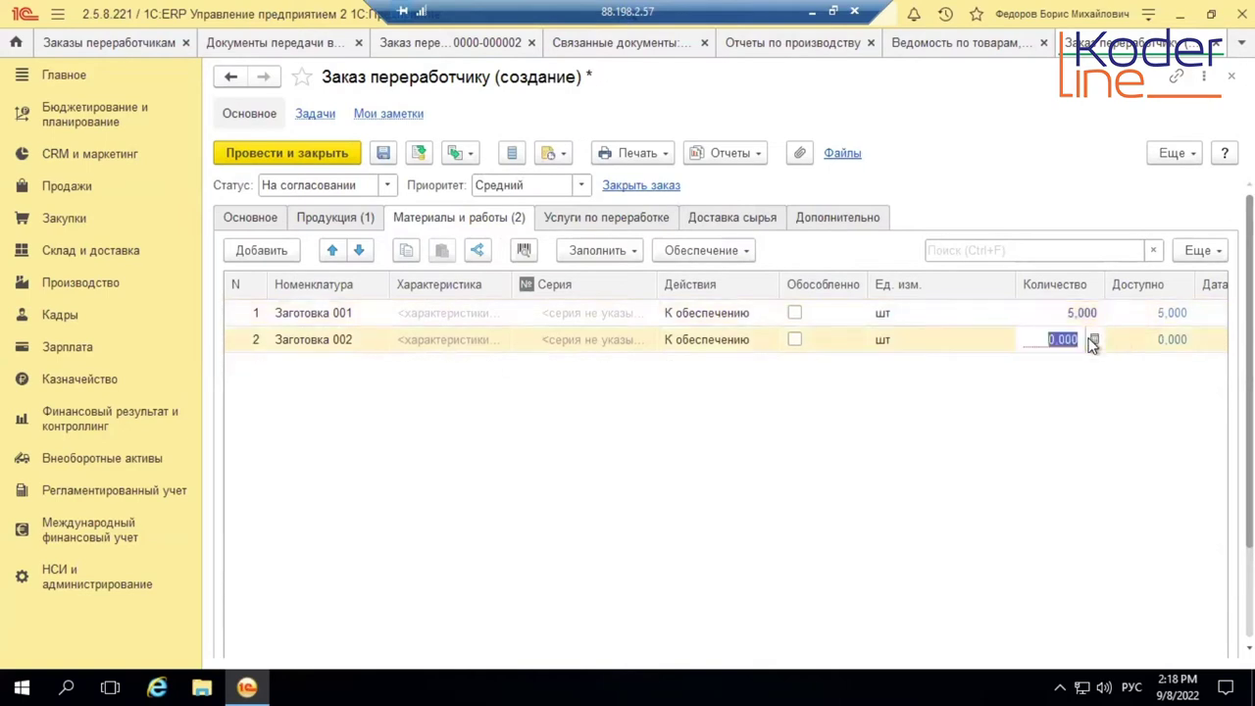
{"action": "type", "text": "5"}
{"action": "key", "text": "Return"}
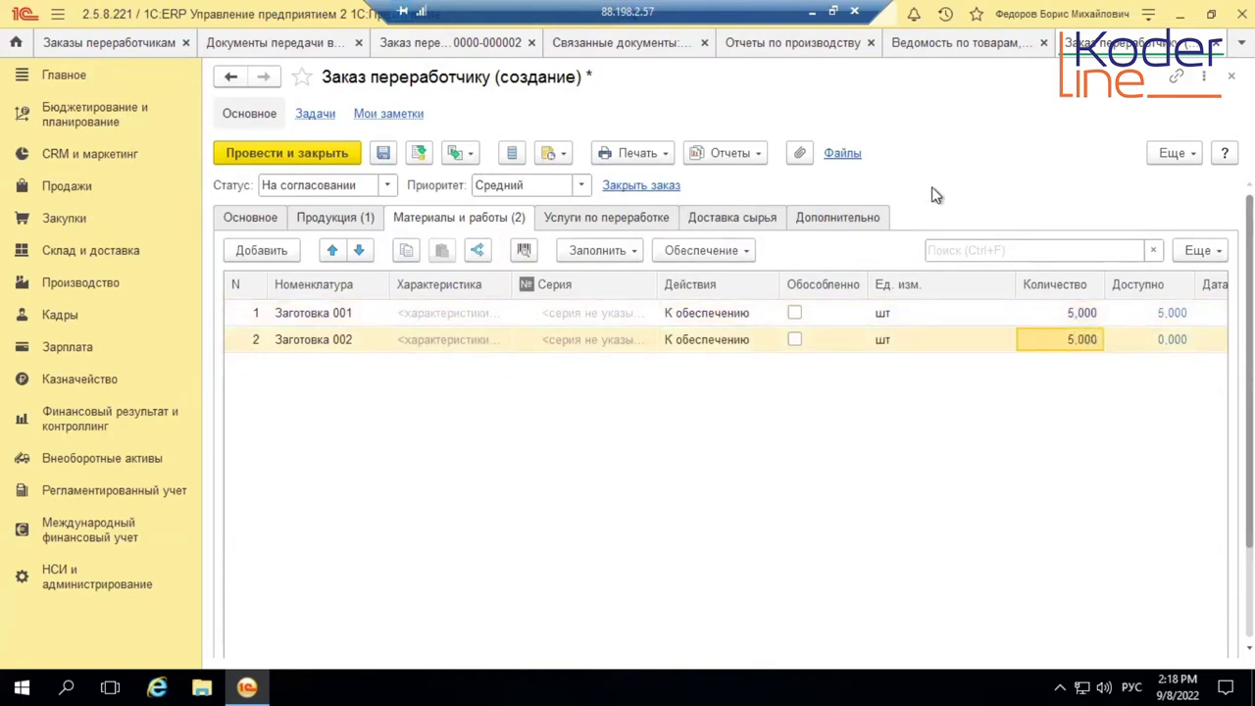
Check the services of the 26.08.2022 processor order, and add Услуги по упаковке and Услуги переработки to the new order's processing services
{"action": "left_click", "coordinate": [672, 217]}
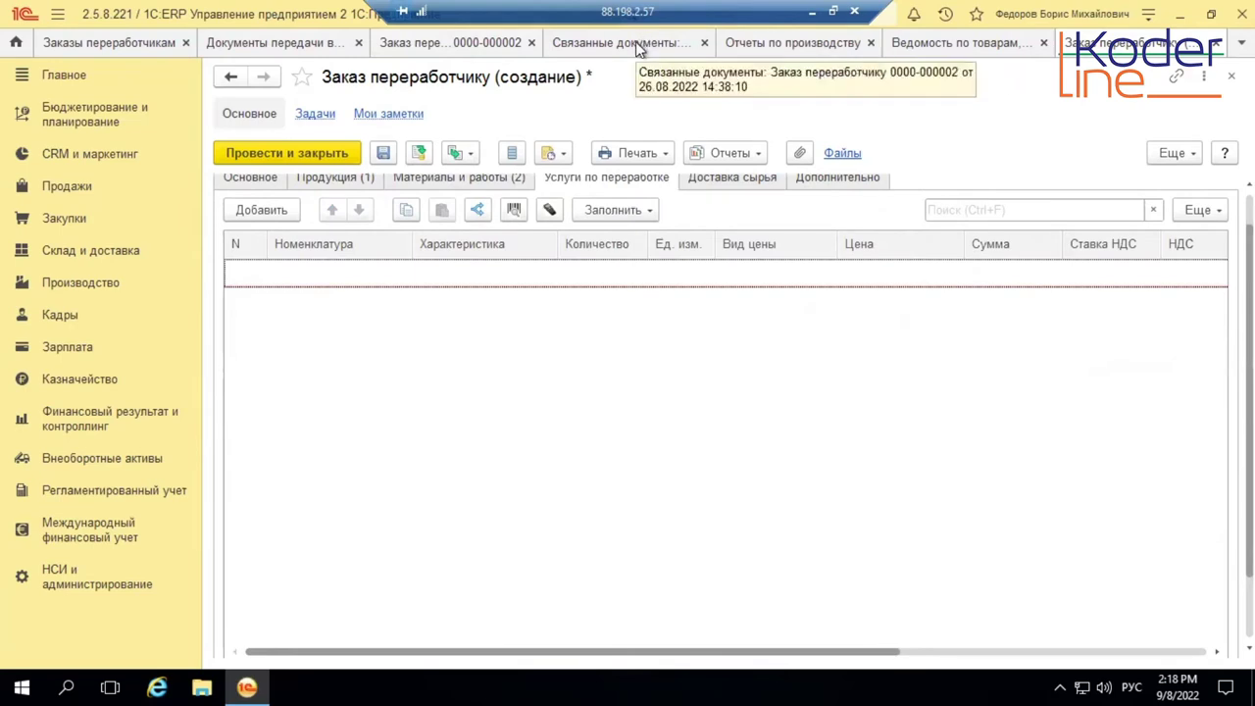
{"action": "left_click", "coordinate": [519, 42]}
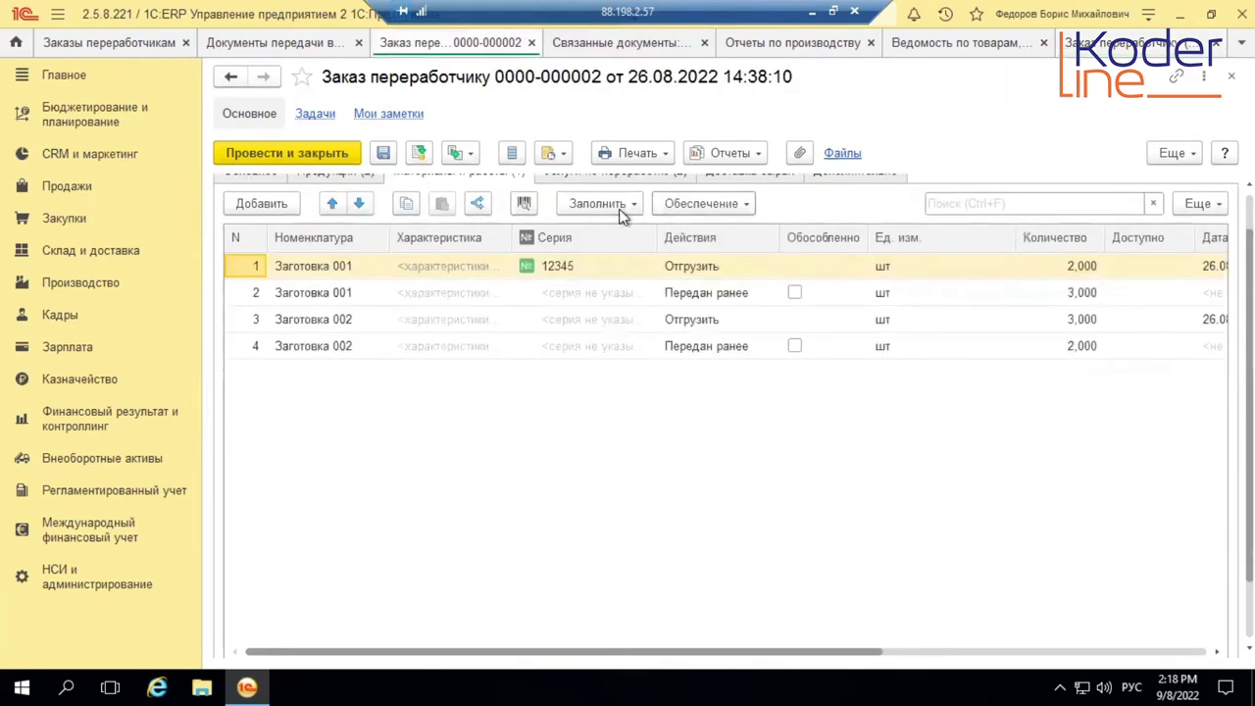
{"action": "left_click", "coordinate": [589, 174]}
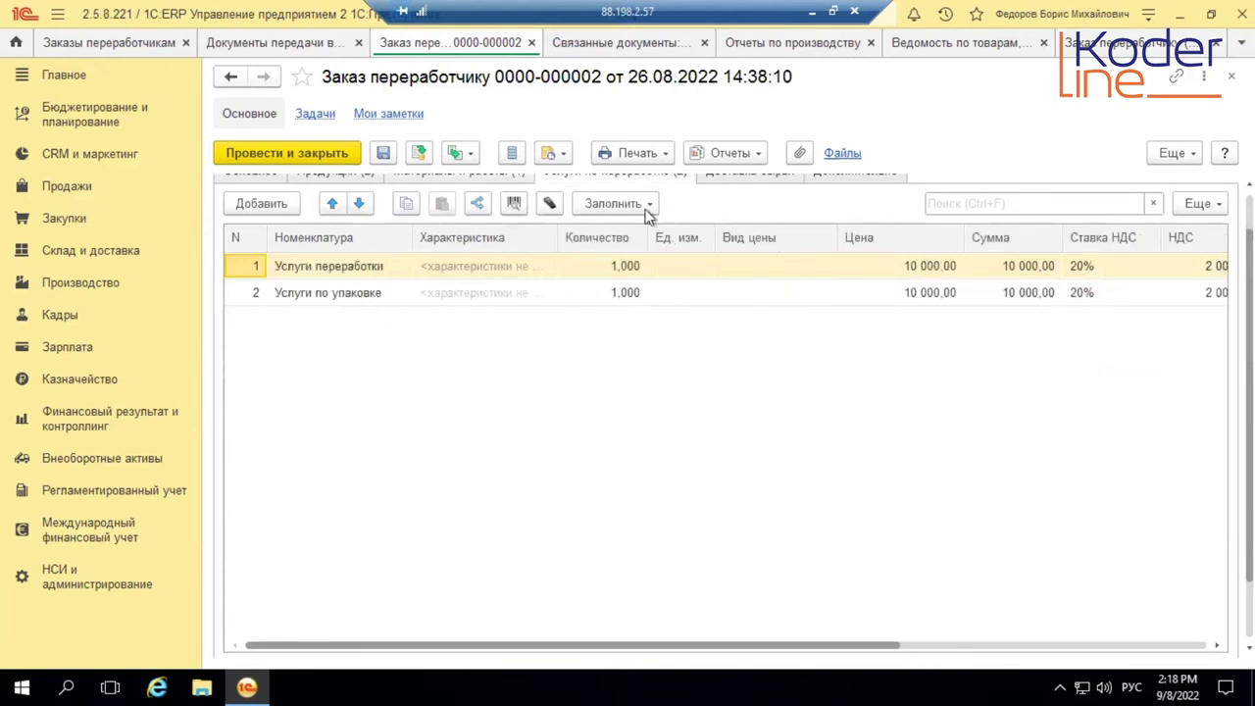
{"action": "left_click", "coordinate": [1102, 44]}
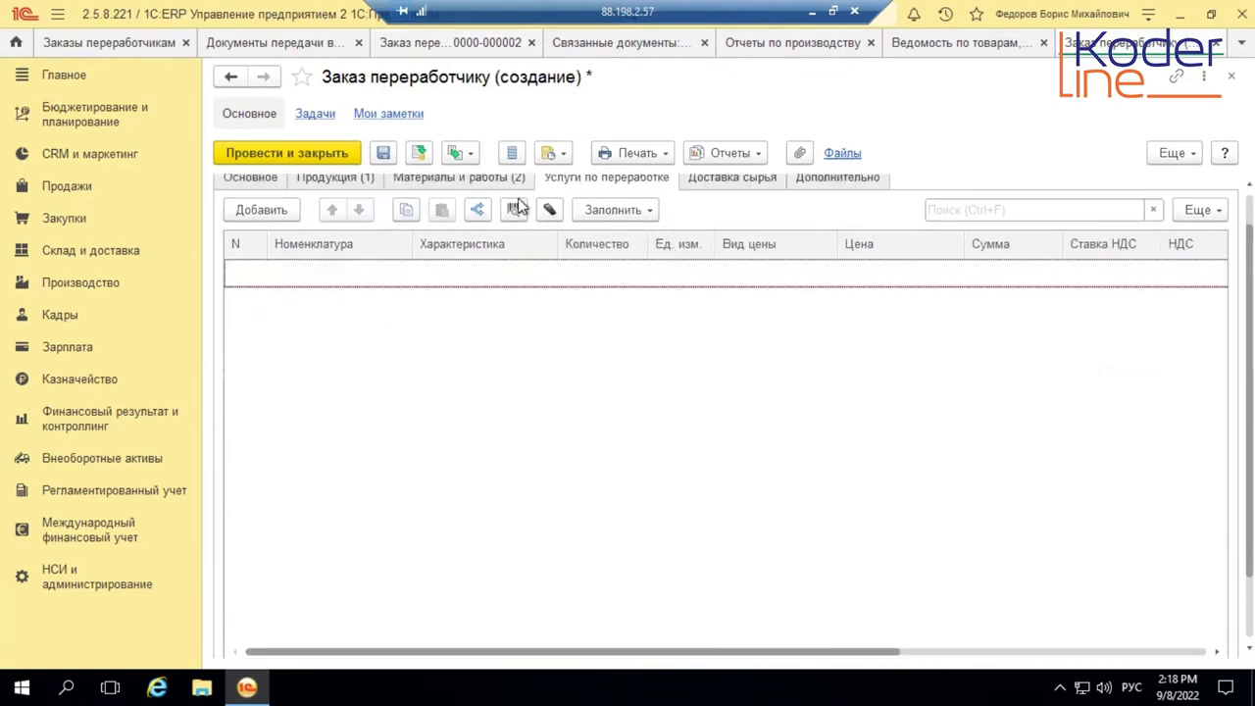
{"action": "left_click", "coordinate": [275, 210]}
{"action": "left_click", "coordinate": [370, 302]}
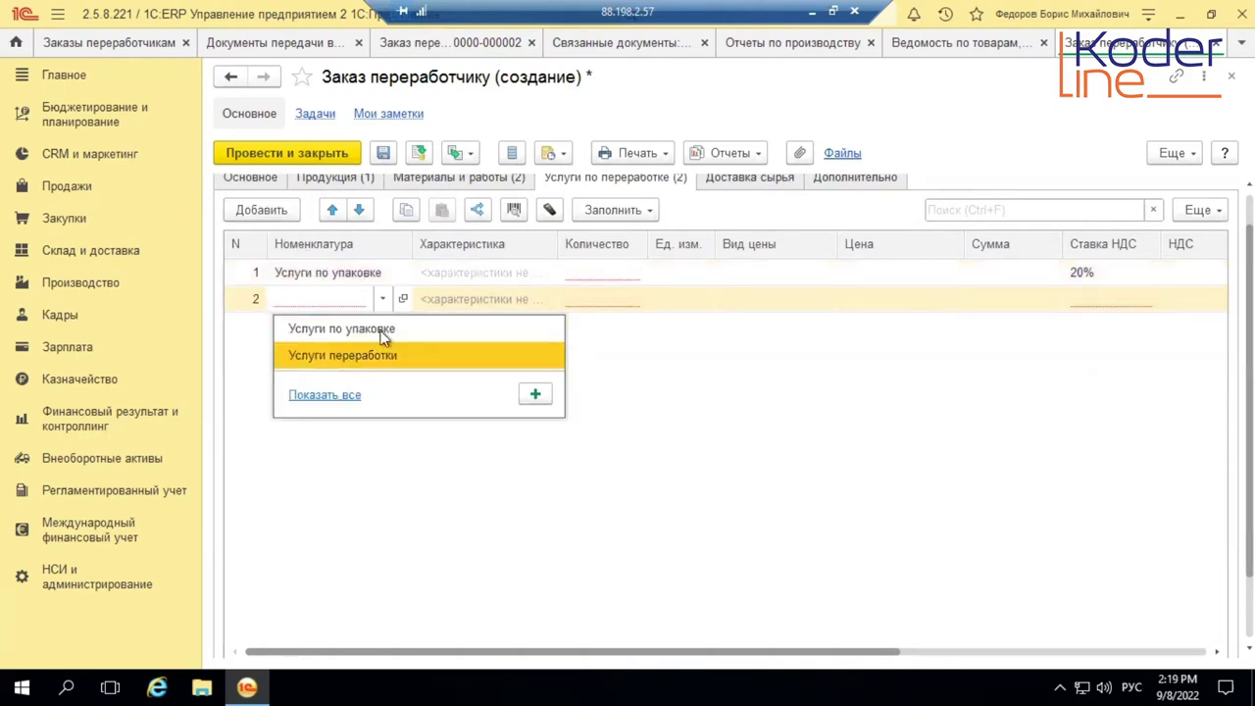
{"action": "left_click", "coordinate": [338, 355]}
Set the quantity of both Услуги по упаковке and Услуги переработки to 5
{"action": "left_click", "coordinate": [1037, 271]}
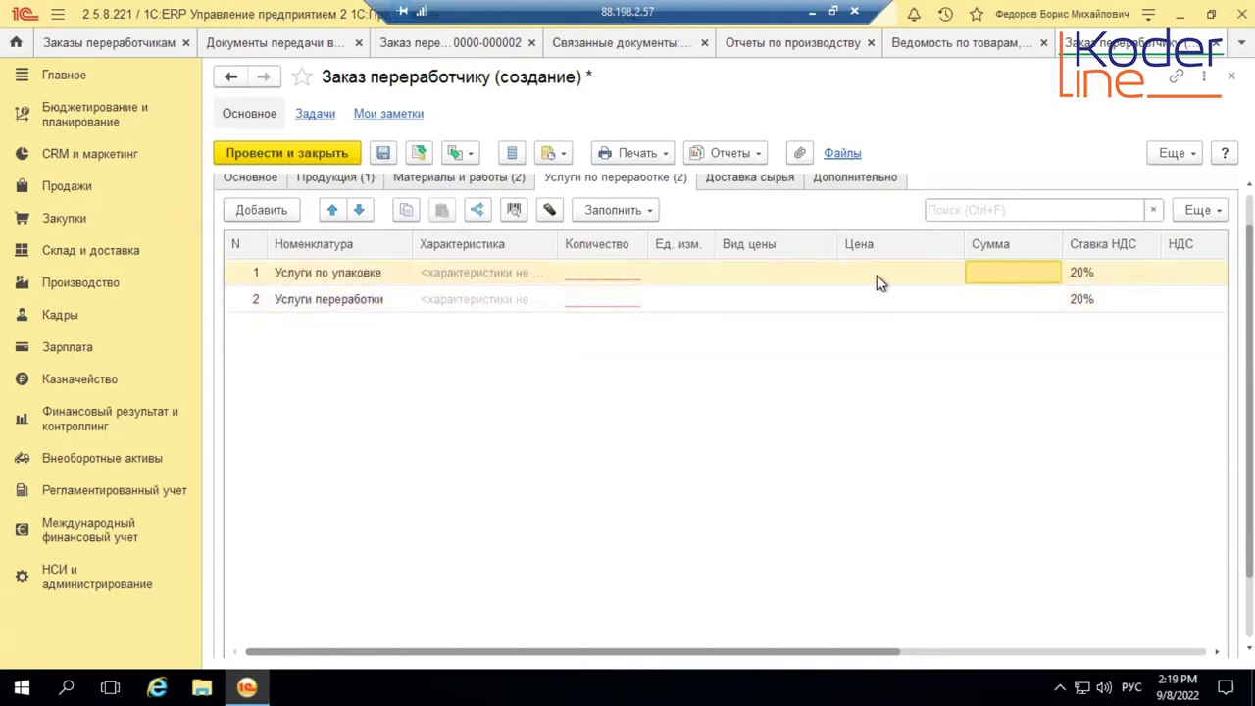
{"action": "double_click", "coordinate": [603, 271]}
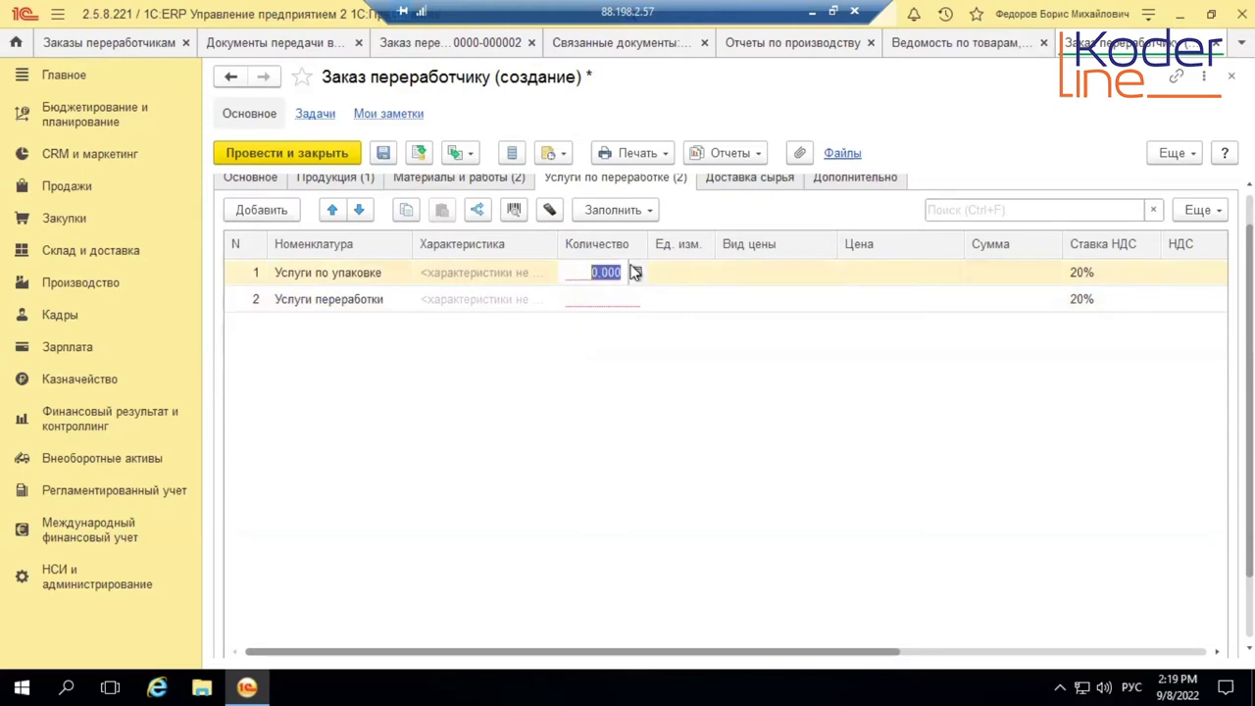
{"action": "type", "text": "5"}
{"action": "left_click", "coordinate": [628, 302]}
{"action": "left_click", "coordinate": [626, 301]}
{"action": "type", "text": "5"}
{"action": "key", "text": "Return"}
Set the price of both Услуги по упаковке and Услуги переработки to 2 000
{"action": "left_click", "coordinate": [870, 276]}
{"action": "left_click", "coordinate": [872, 275]}
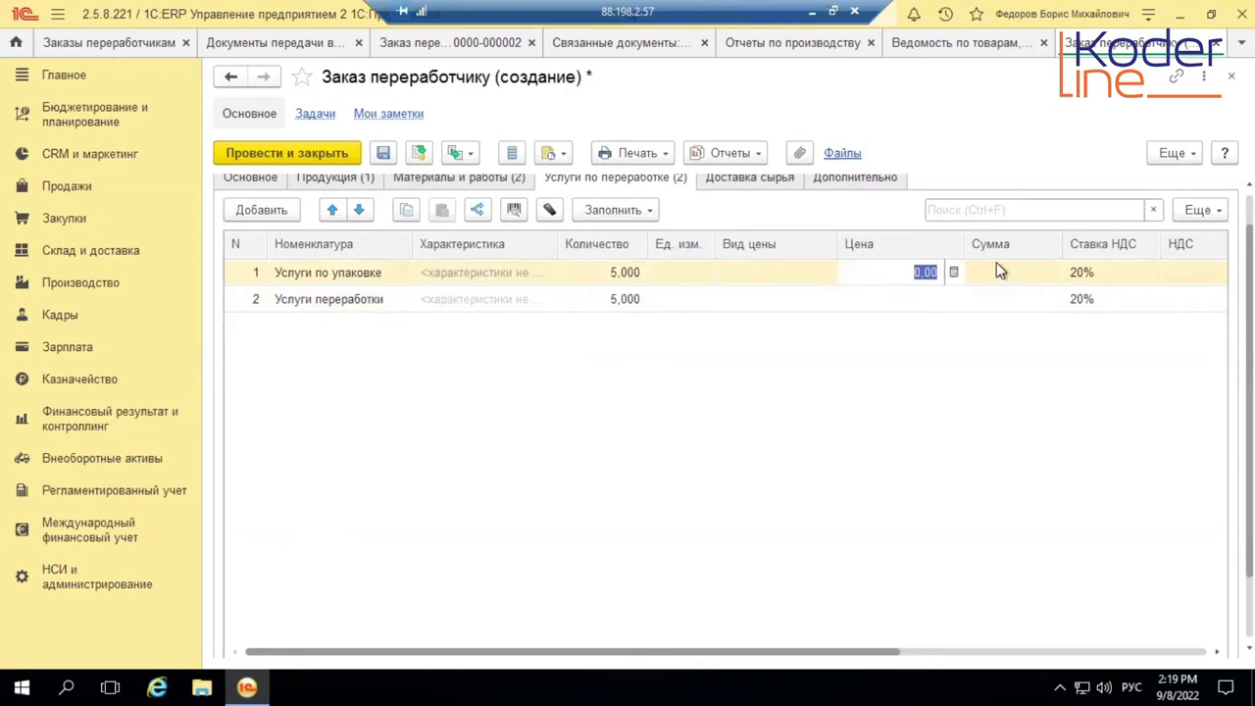
{"action": "type", "text": "2000"}
{"action": "key", "text": "Return"}
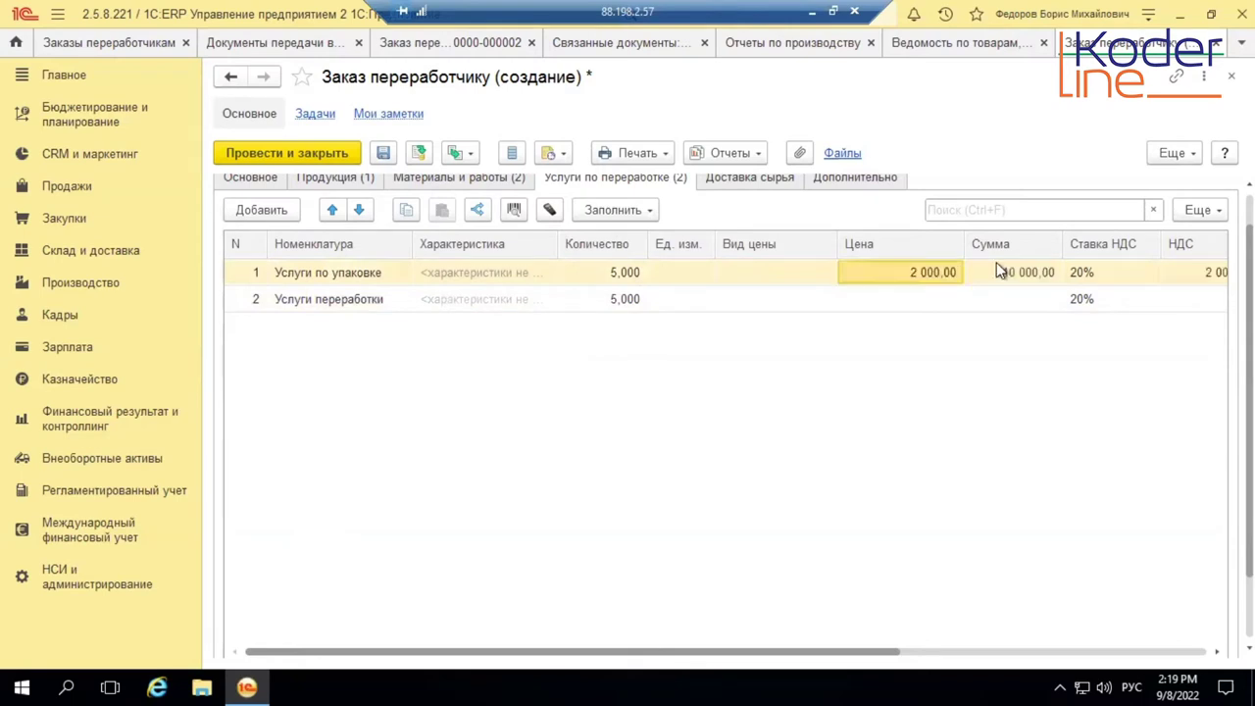
{"action": "double_click", "coordinate": [925, 301]}
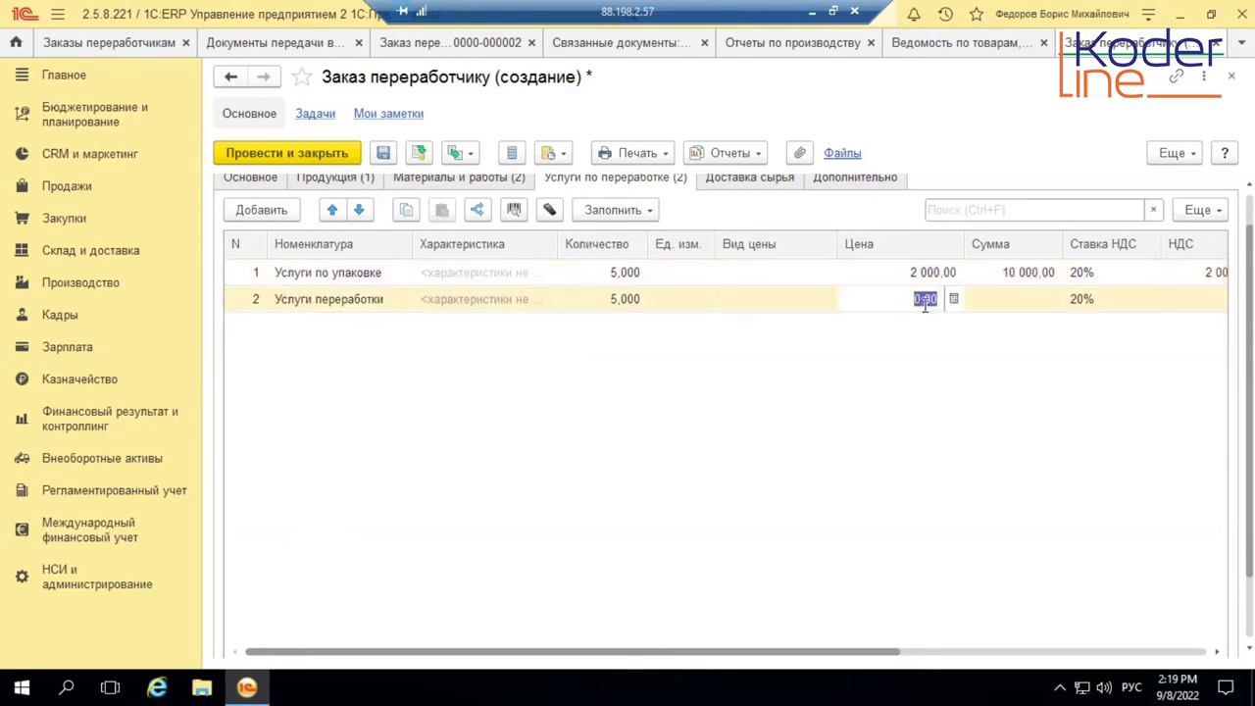
{"action": "type", "text": "200"}
{"action": "key", "text": "Return"}
{"action": "double_click", "coordinate": [924, 301]}
{"action": "type", "text": "2 "}
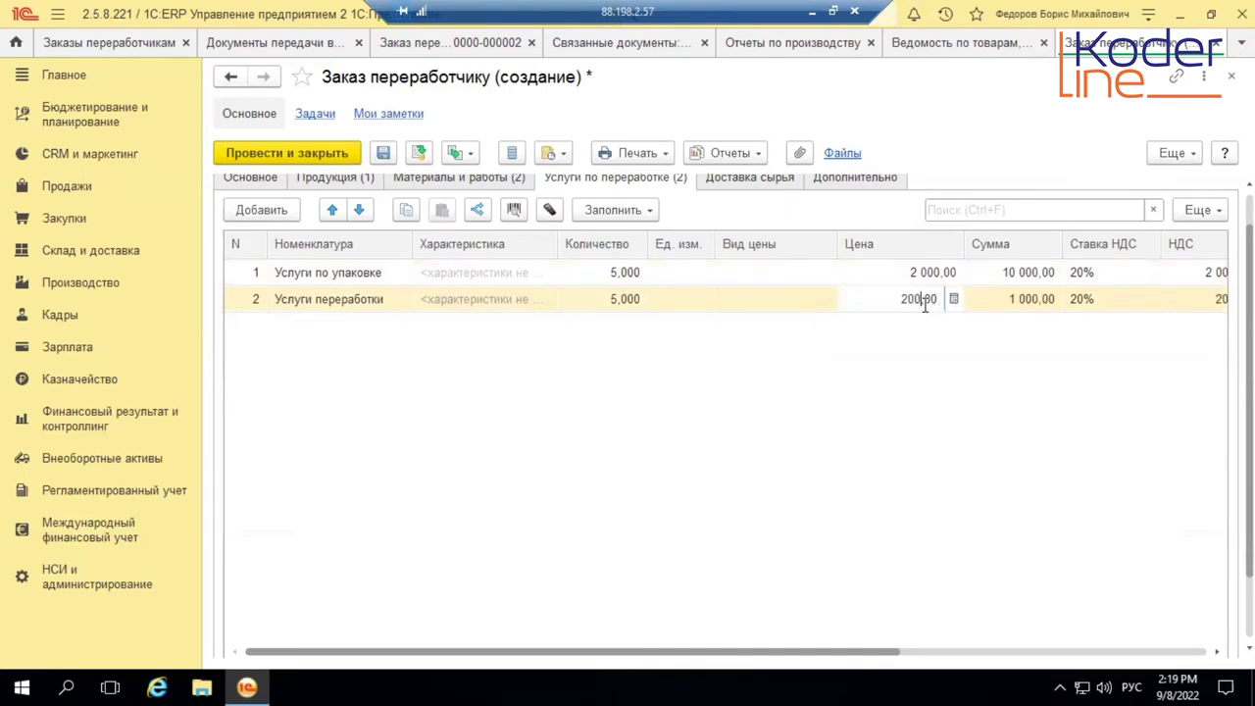
{"action": "type", "text": "000"}
{"action": "key", "text": "Return"}
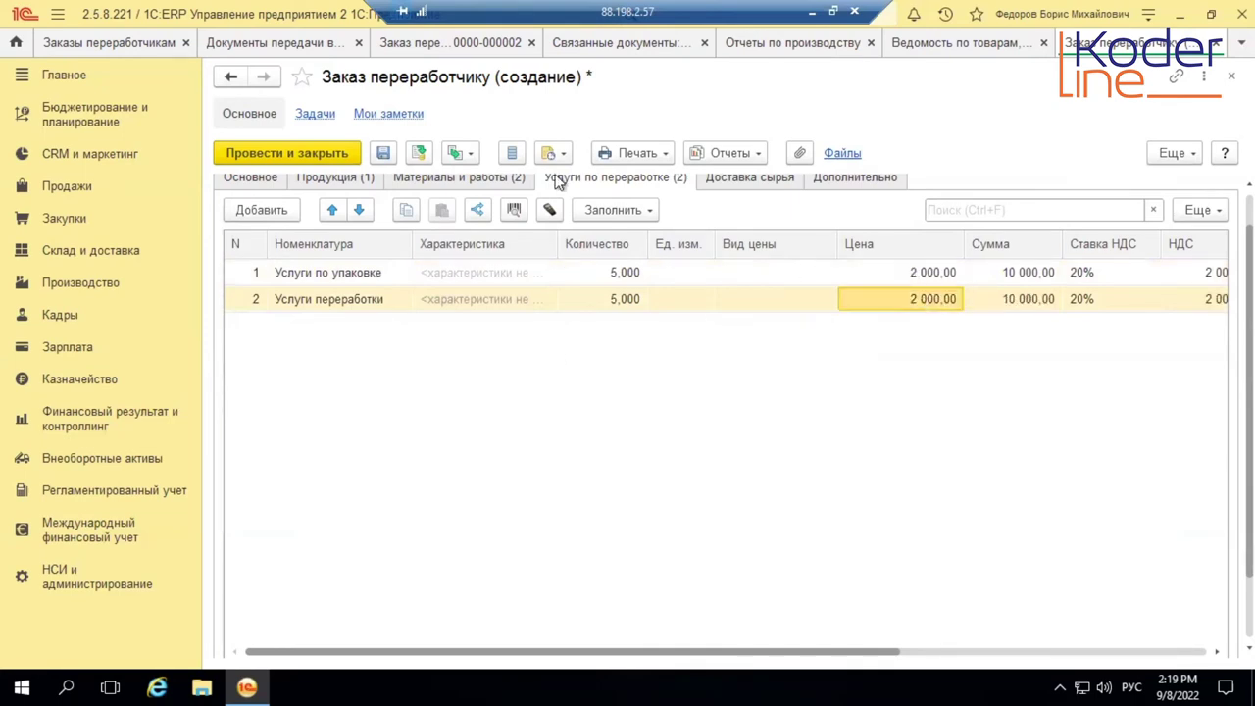
Review the new order's materials, and enable Оставить изделия у переработчика for its products
{"action": "scroll", "coordinate": [568, 196], "scroll_direction": "up", "scroll_amount": 1}
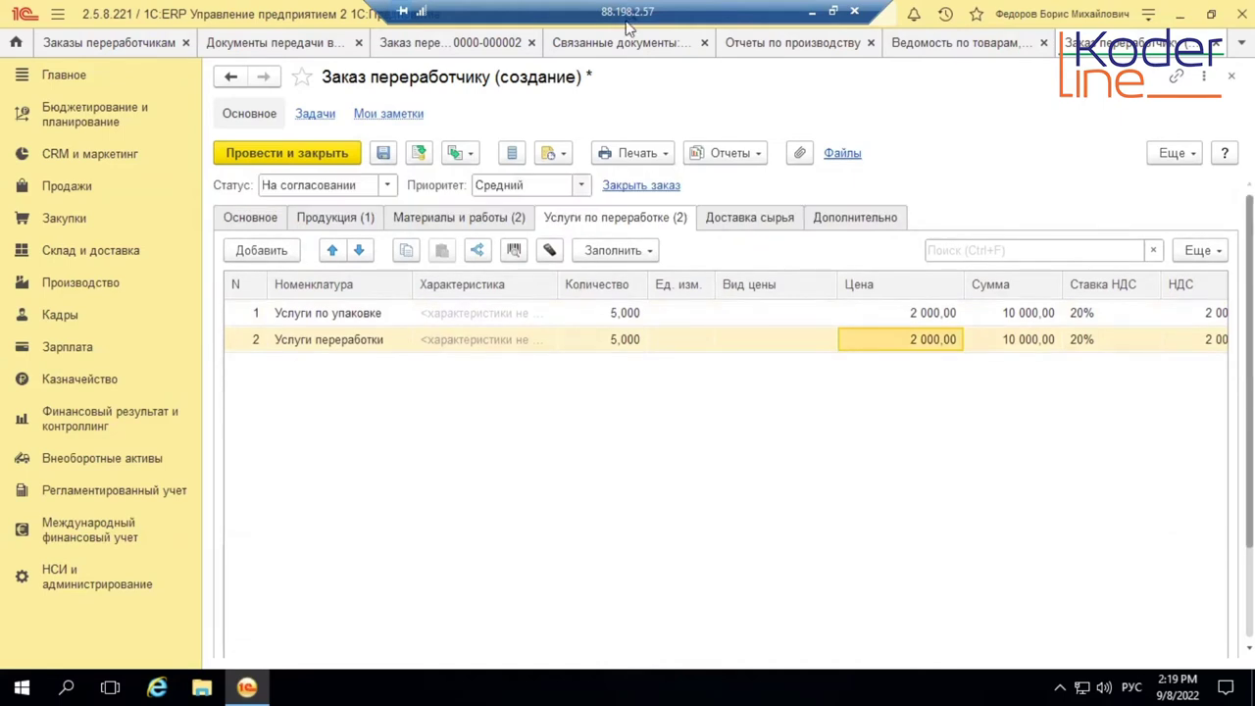
{"action": "left_click", "coordinate": [474, 216]}
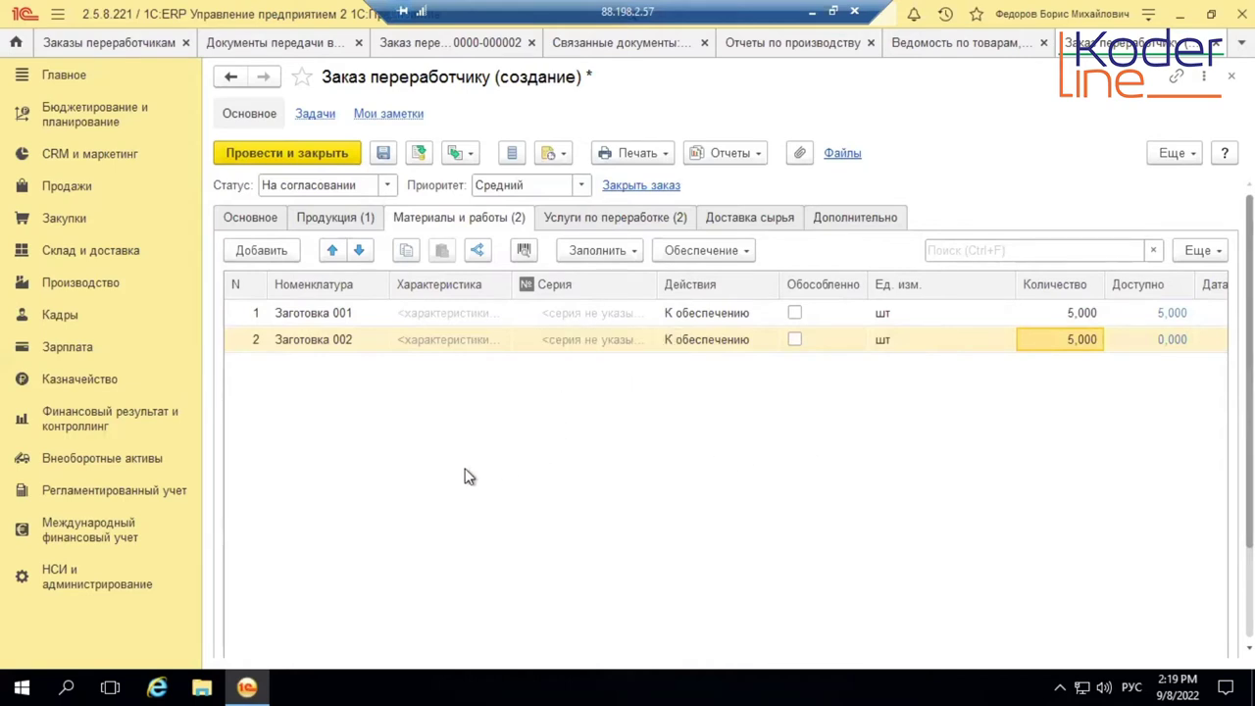
{"action": "scroll", "coordinate": [390, 463], "scroll_direction": "down", "scroll_amount": 3}
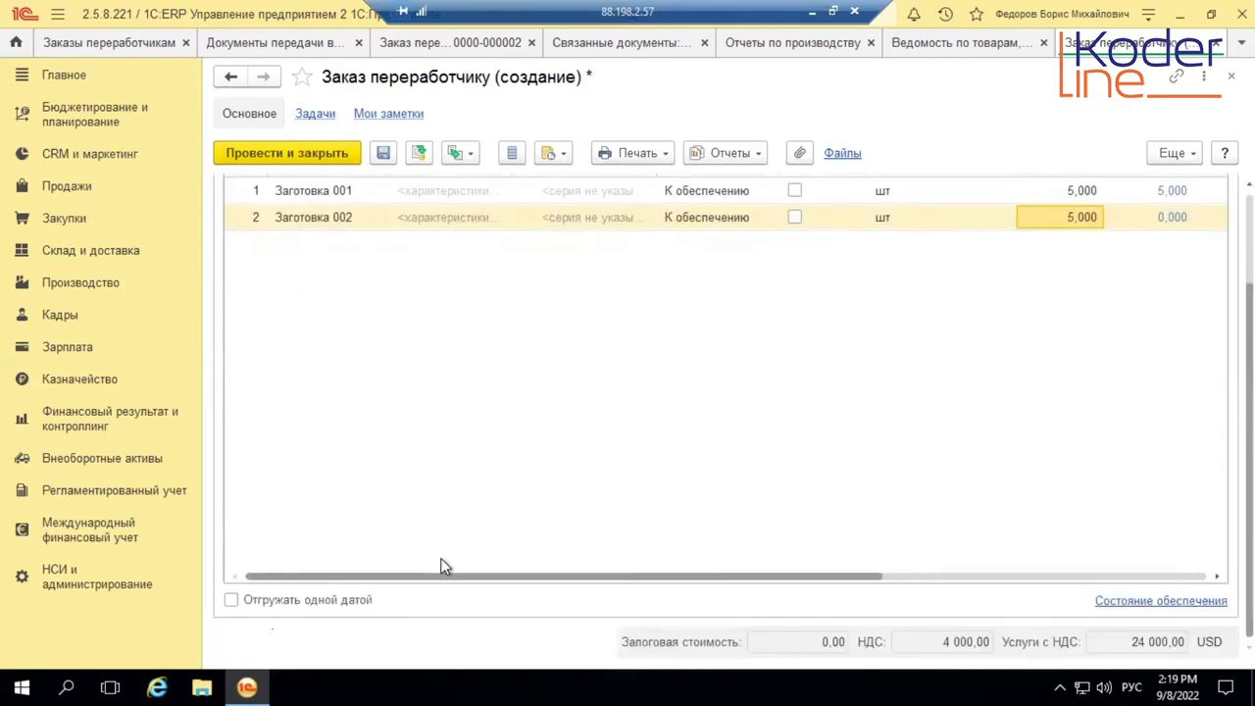
{"action": "left_click_drag", "start_coordinate": [762, 579], "coordinate": [1166, 549]}
{"action": "scroll", "coordinate": [882, 462], "scroll_direction": "up", "scroll_amount": 3}
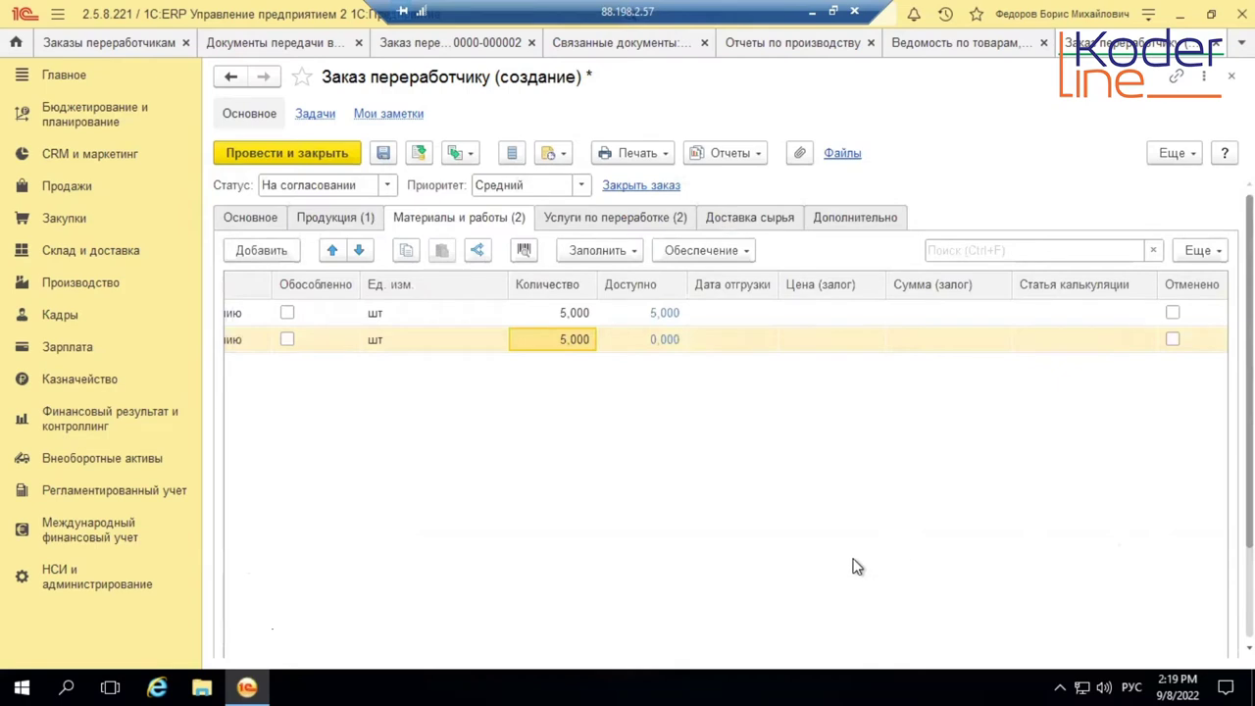
{"action": "left_click", "coordinate": [356, 212]}
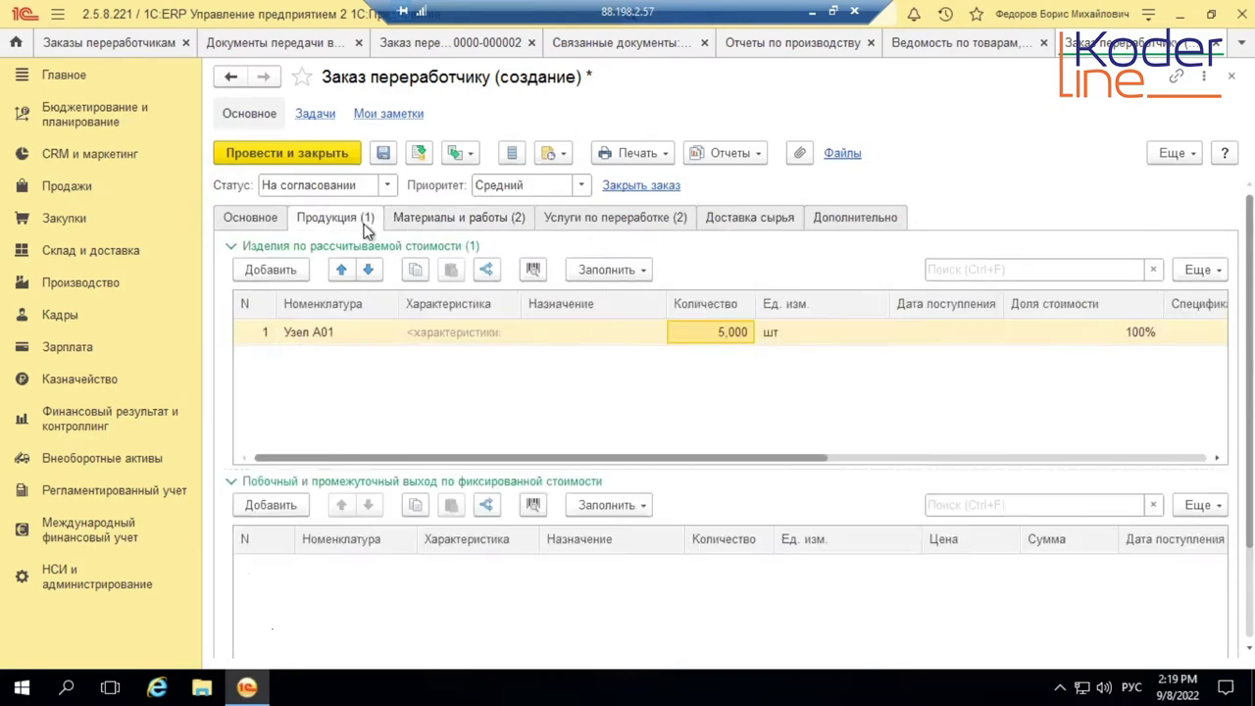
{"action": "scroll", "coordinate": [353, 480], "scroll_direction": "down", "scroll_amount": 3}
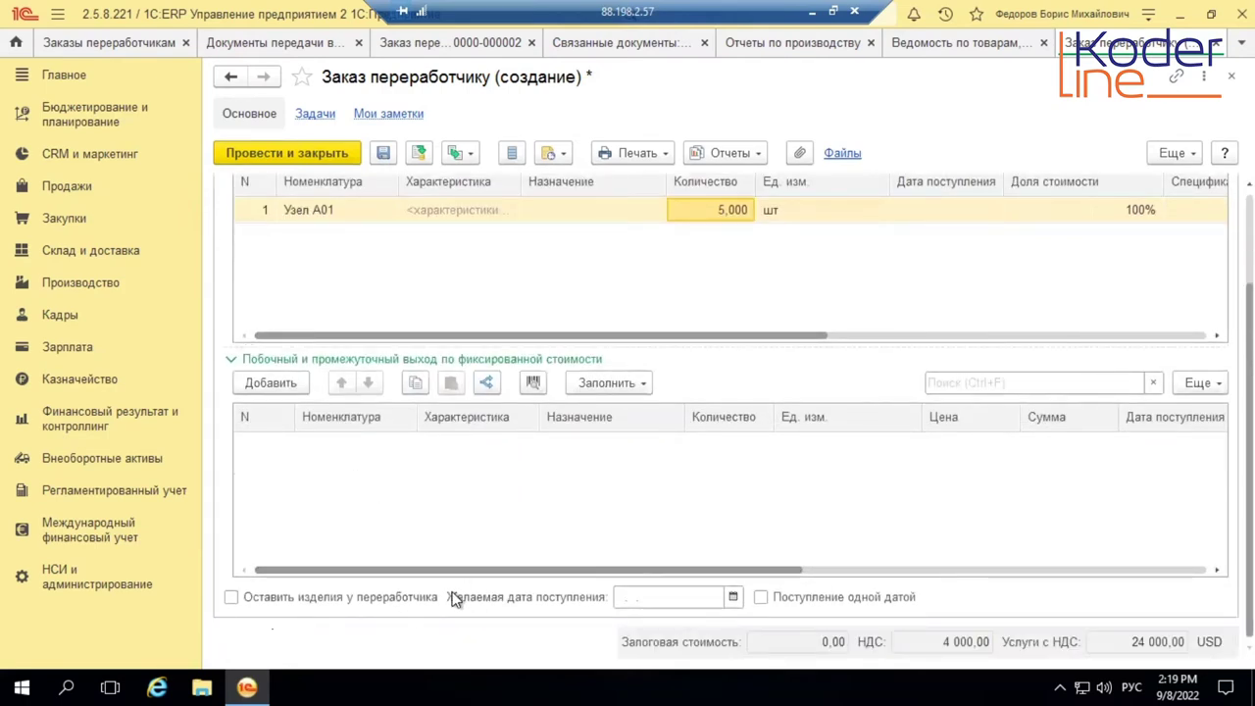
{"action": "left_click", "coordinate": [231, 600]}
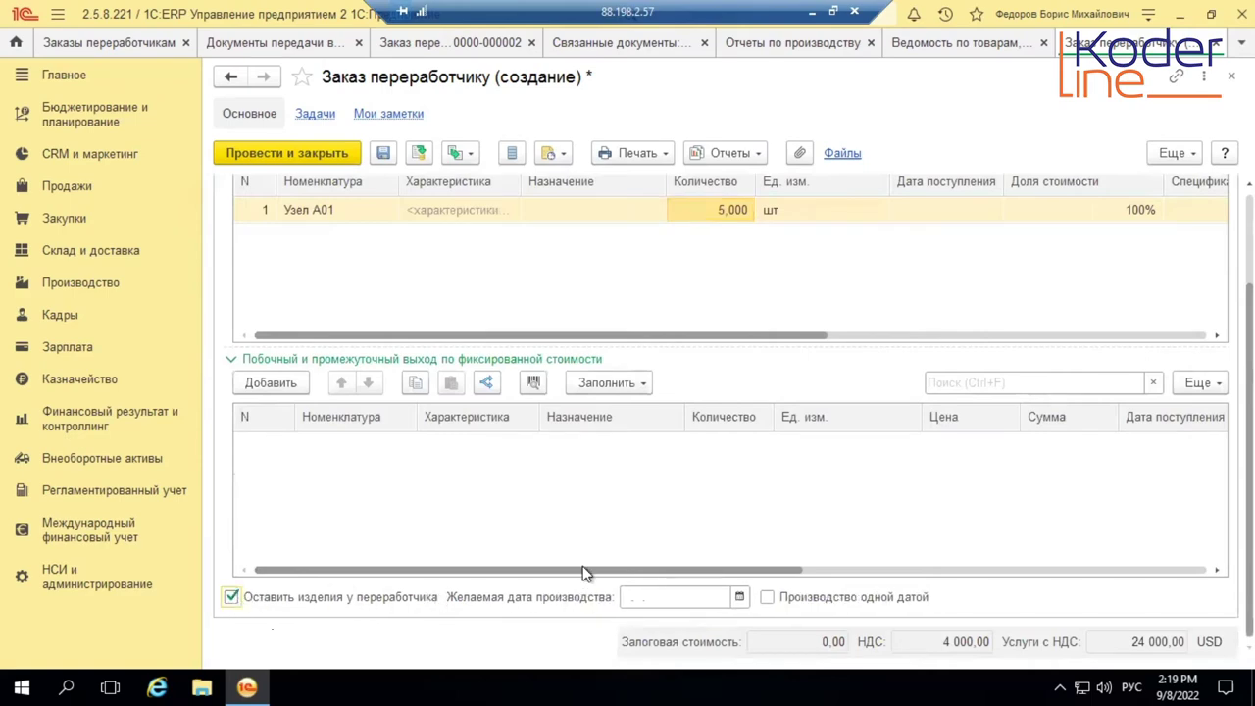
{"action": "scroll", "coordinate": [549, 584], "scroll_direction": "up", "scroll_amount": 1}
{"action": "scroll", "coordinate": [480, 603], "scroll_direction": "down", "scroll_amount": 1}
{"action": "scroll", "coordinate": [525, 603], "scroll_direction": "up", "scroll_amount": 2}
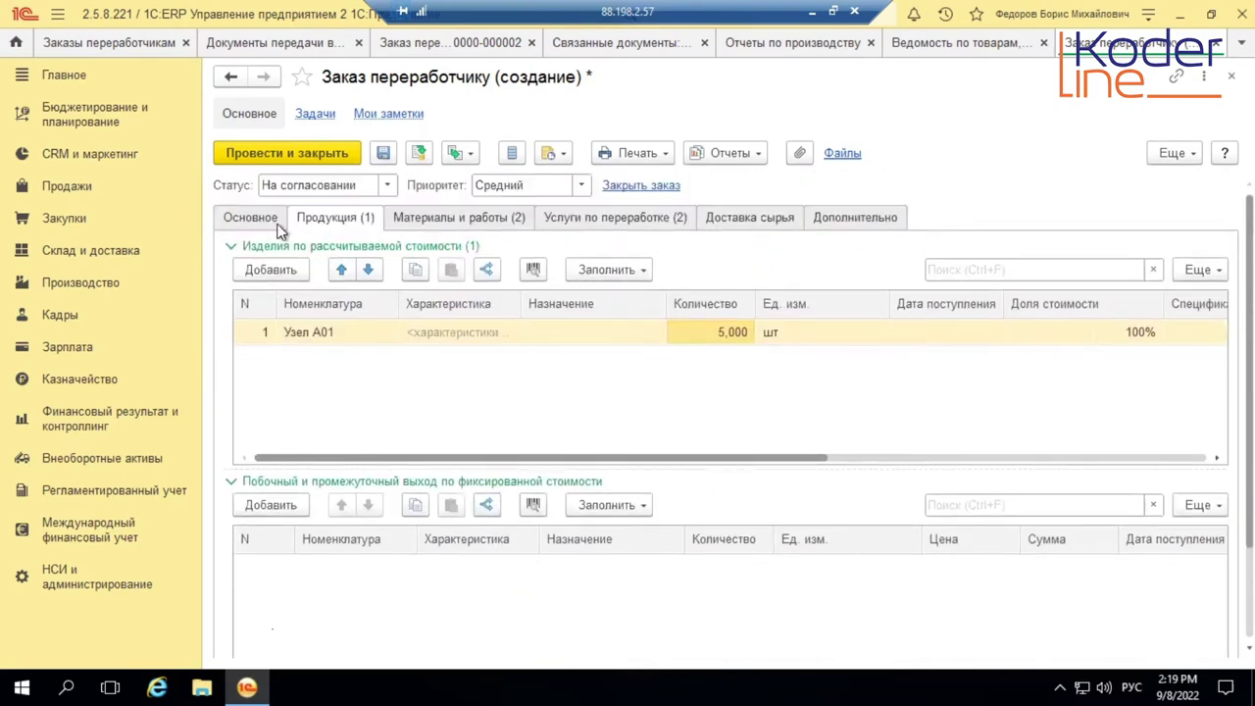
Set the new processor order's status to К выполнению and try to post it
{"action": "left_click", "coordinate": [250, 217]}
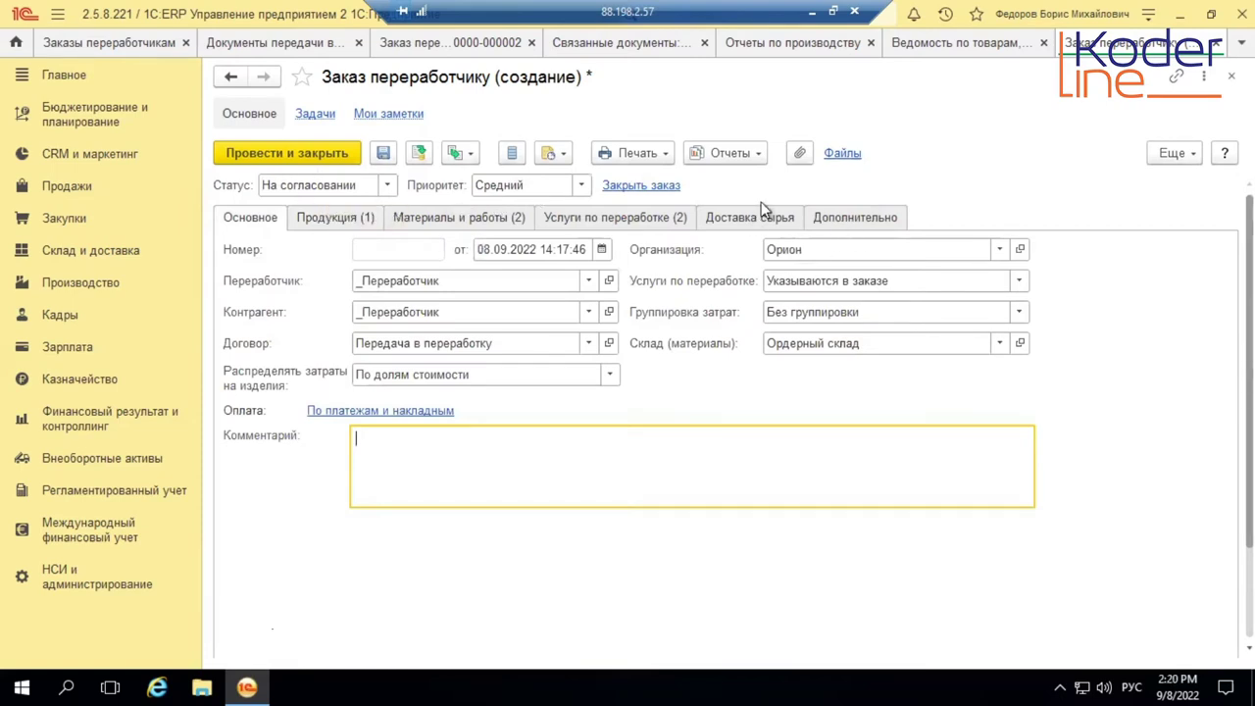
{"action": "left_click", "coordinate": [386, 185]}
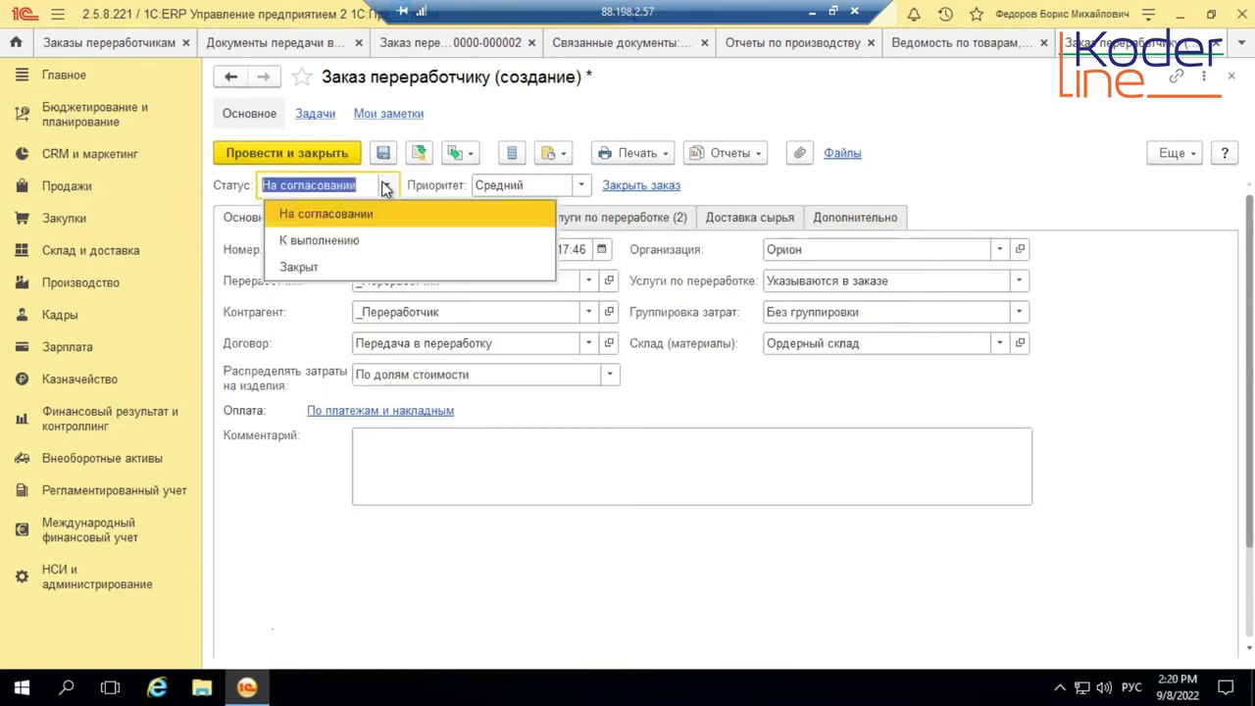
{"action": "left_click", "coordinate": [345, 240]}
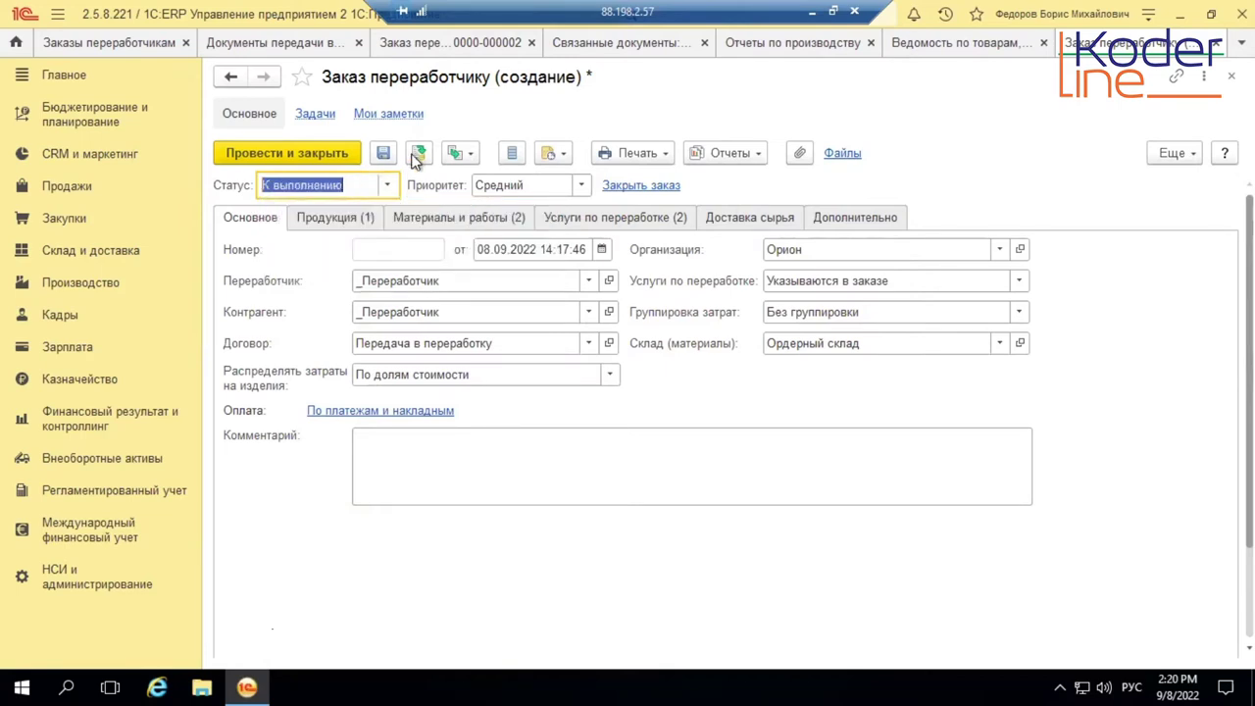
{"action": "left_click", "coordinate": [419, 153]}
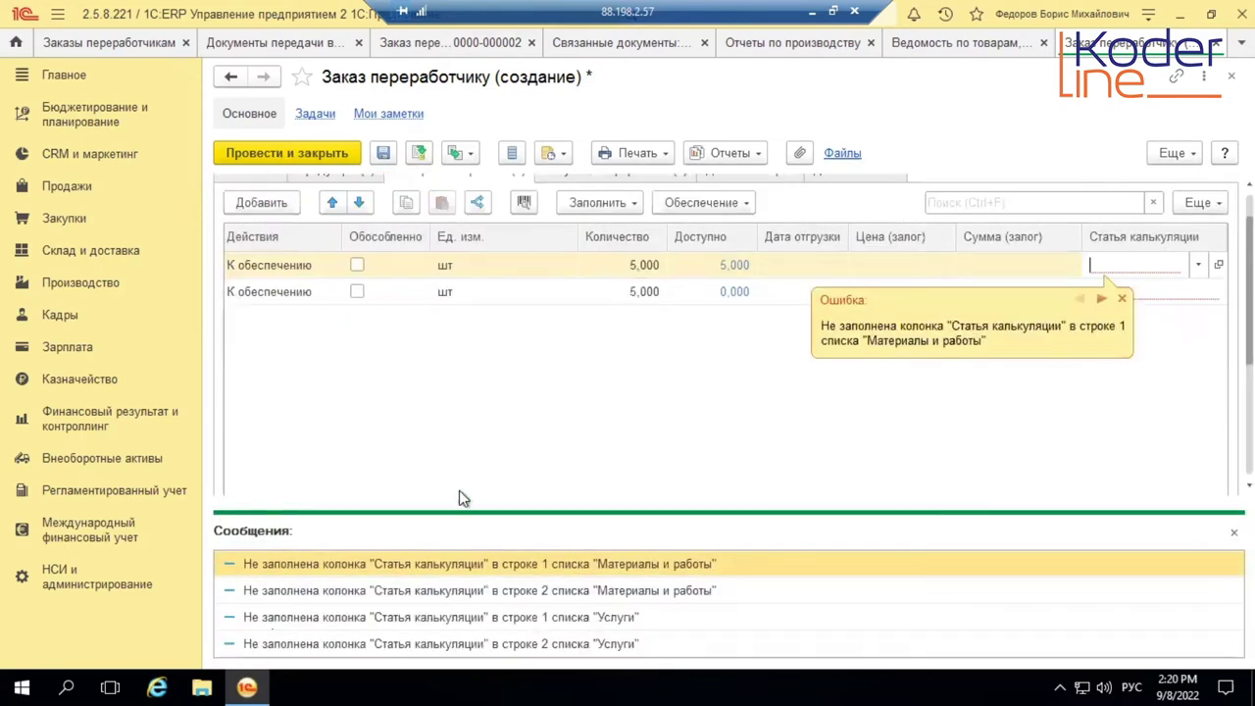
Set the costing item of both materials to Материалы основные and try to post the order
{"action": "left_click", "coordinate": [1198, 265]}
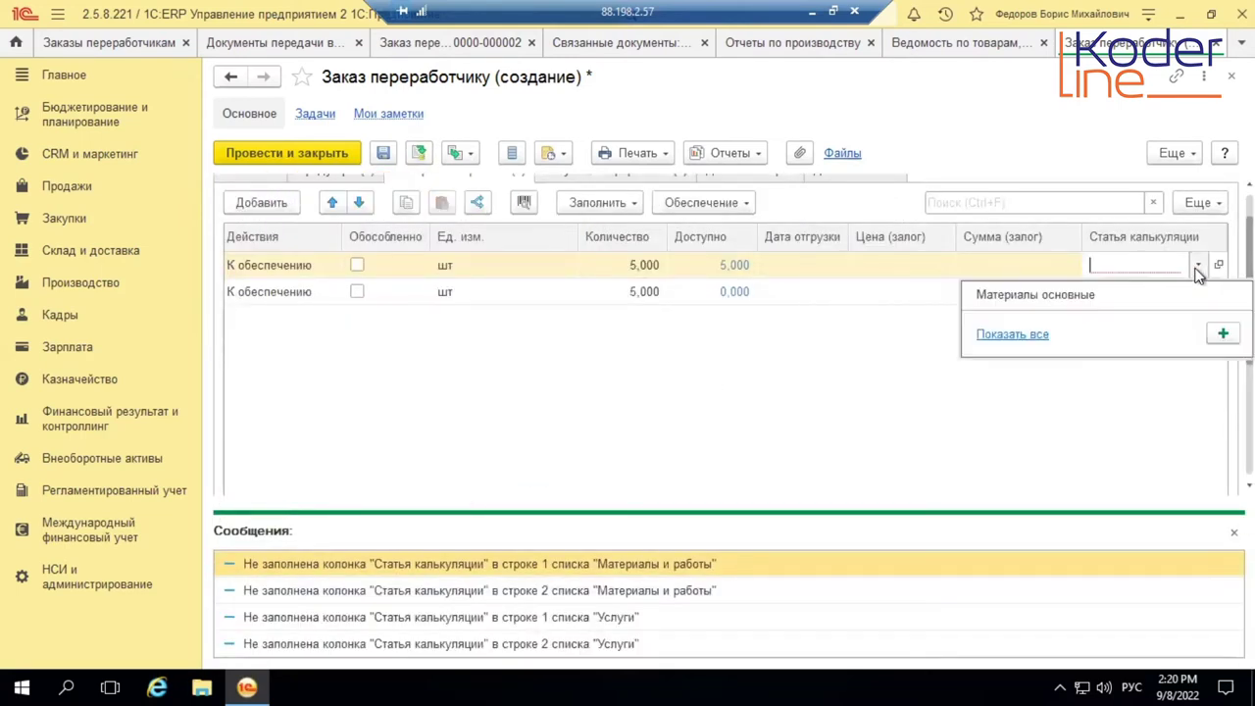
{"action": "left_click", "coordinate": [1158, 295]}
{"action": "left_click", "coordinate": [1157, 295]}
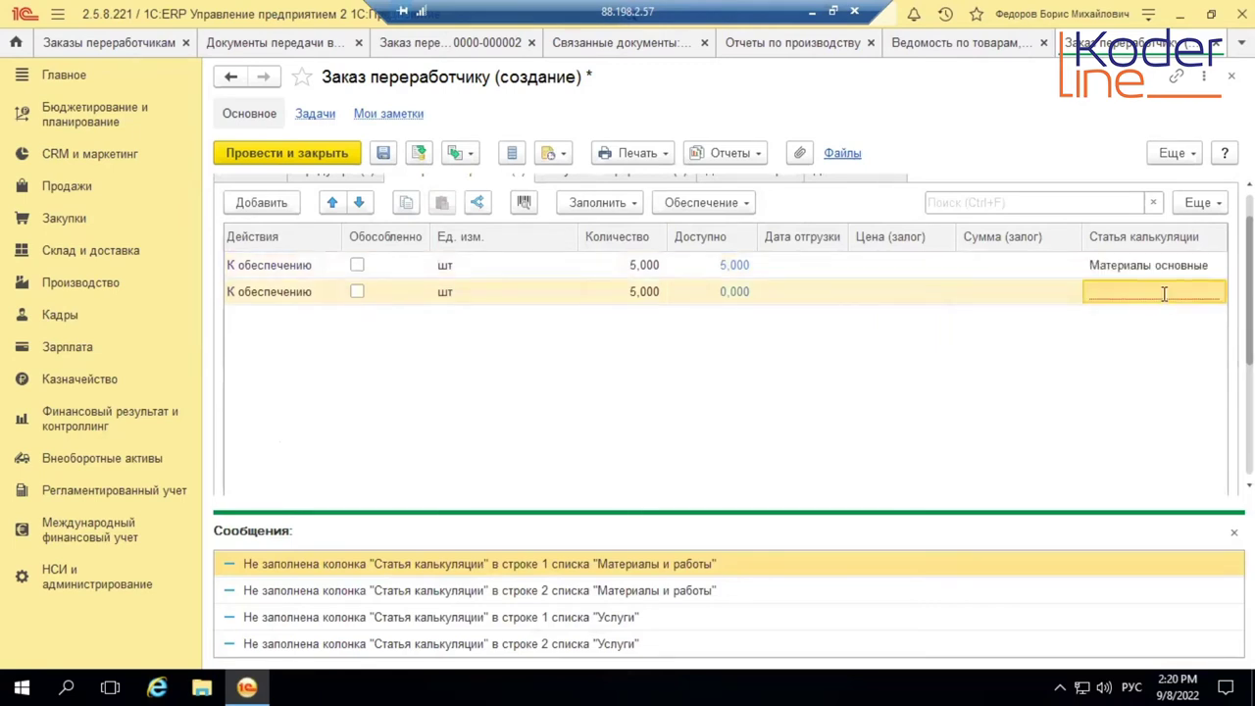
{"action": "left_click", "coordinate": [1196, 292]}
{"action": "left_click", "coordinate": [1084, 325]}
{"action": "left_click", "coordinate": [417, 159]}
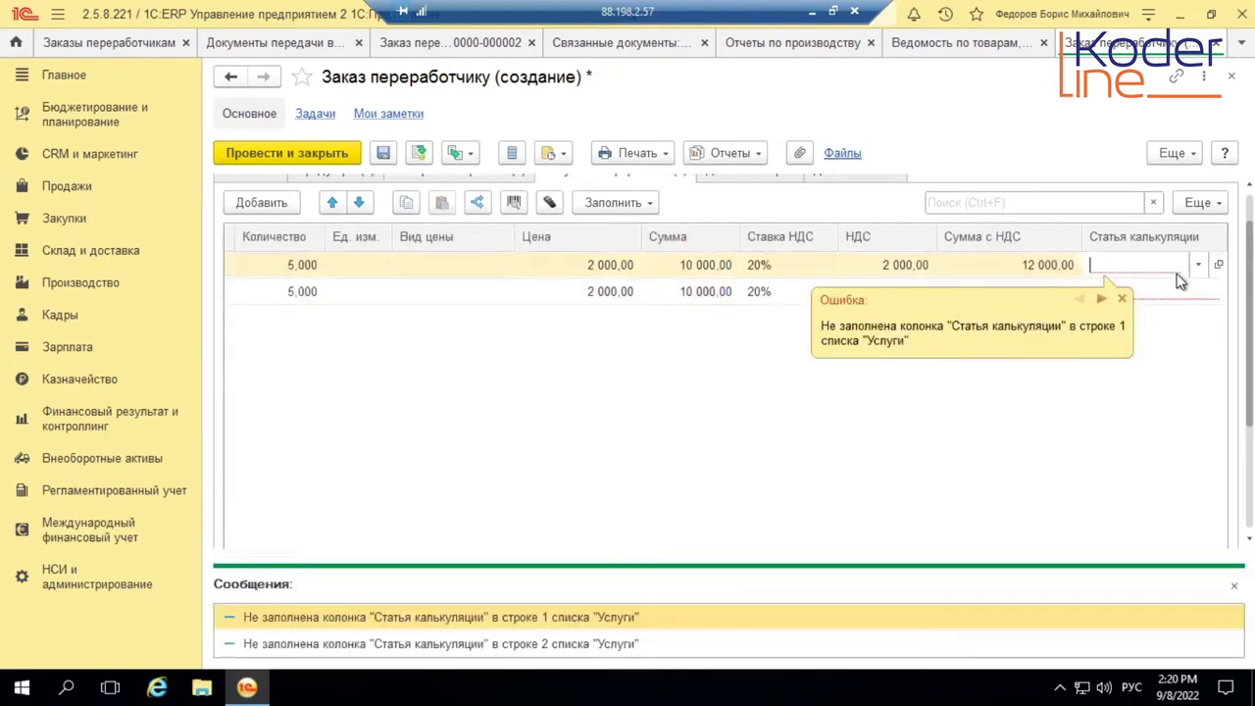
Set the costing item of both processing services to Услуги переработчика and post the order
{"action": "left_click", "coordinate": [1197, 264]}
{"action": "left_click", "coordinate": [1145, 292]}
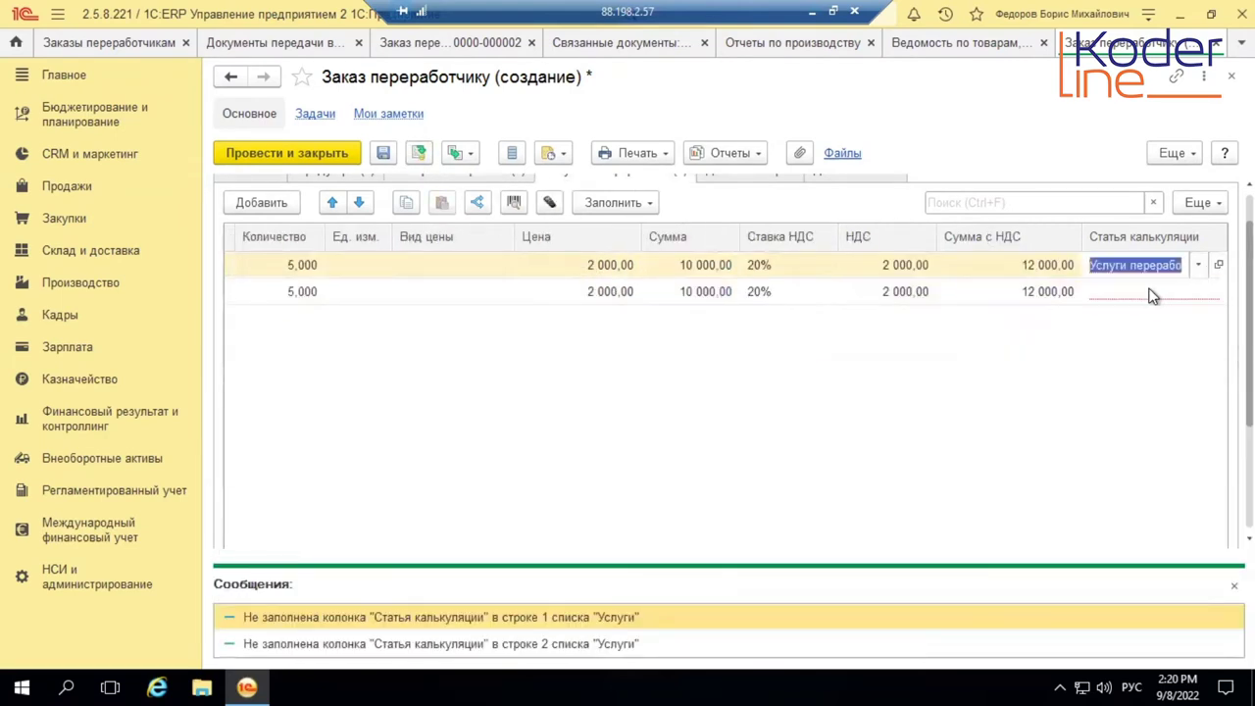
{"action": "left_click", "coordinate": [1152, 293]}
{"action": "left_click", "coordinate": [1020, 321]}
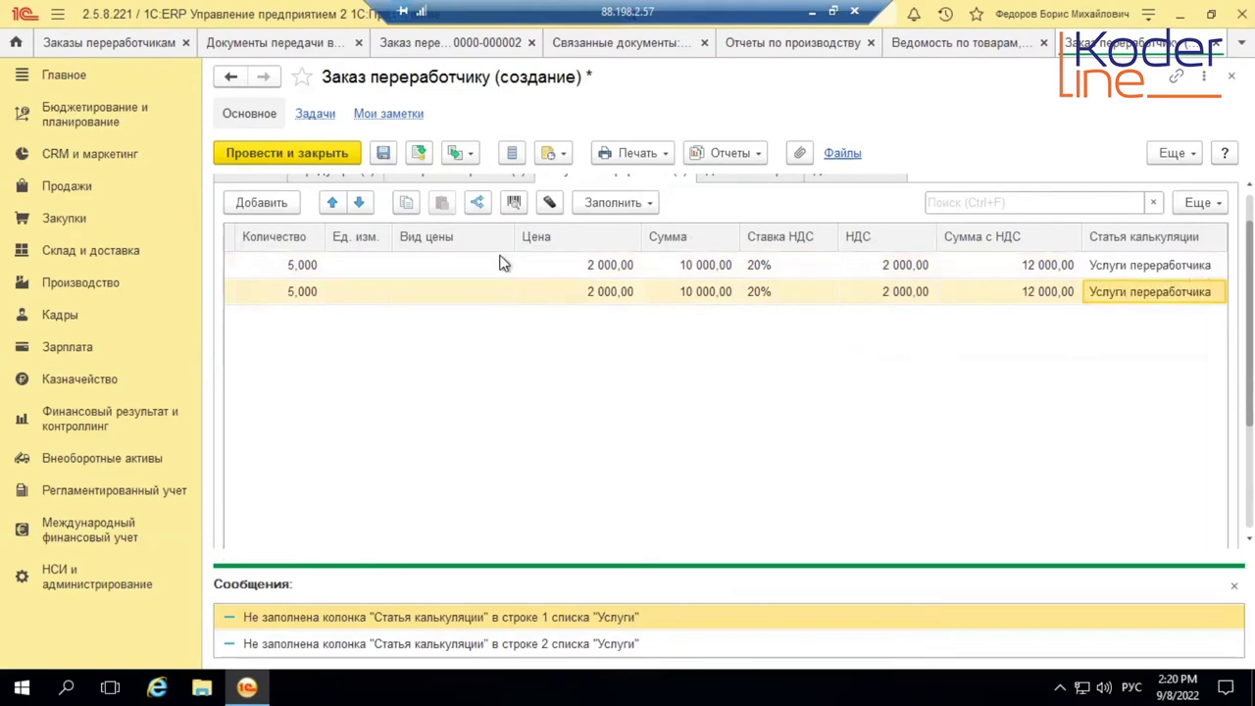
{"action": "left_click", "coordinate": [418, 153]}
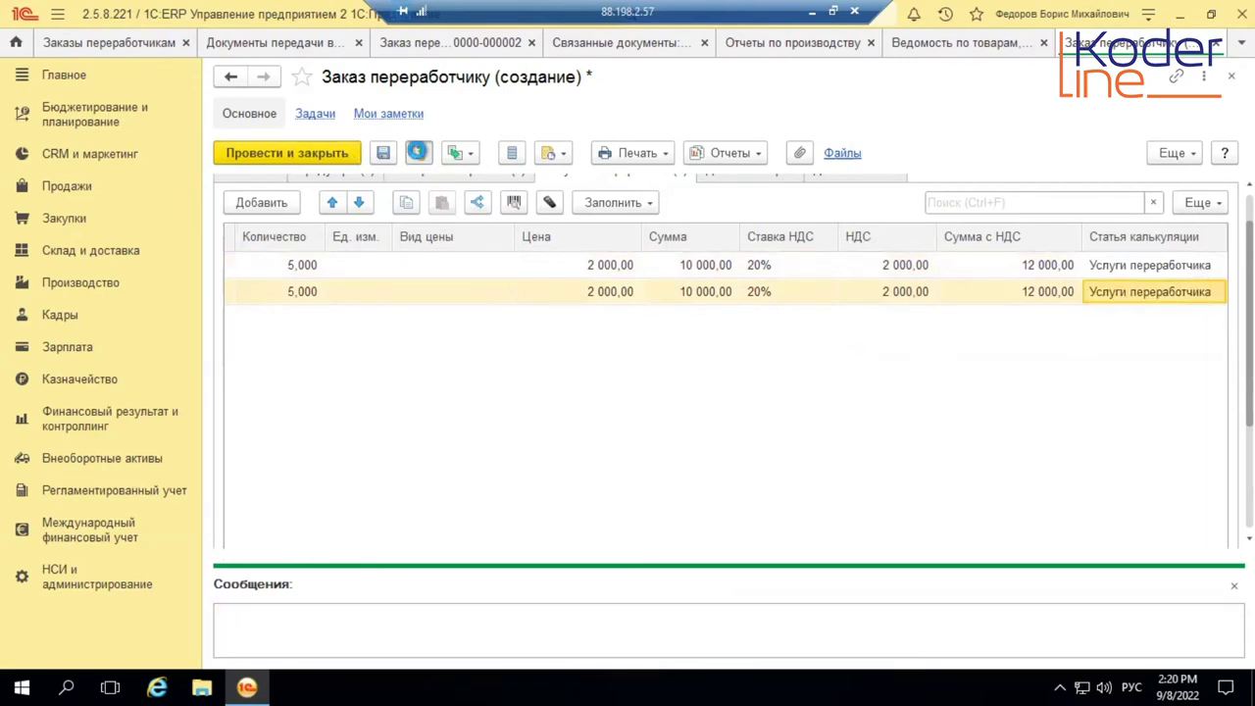
{"action": "left_click", "coordinate": [417, 152]}
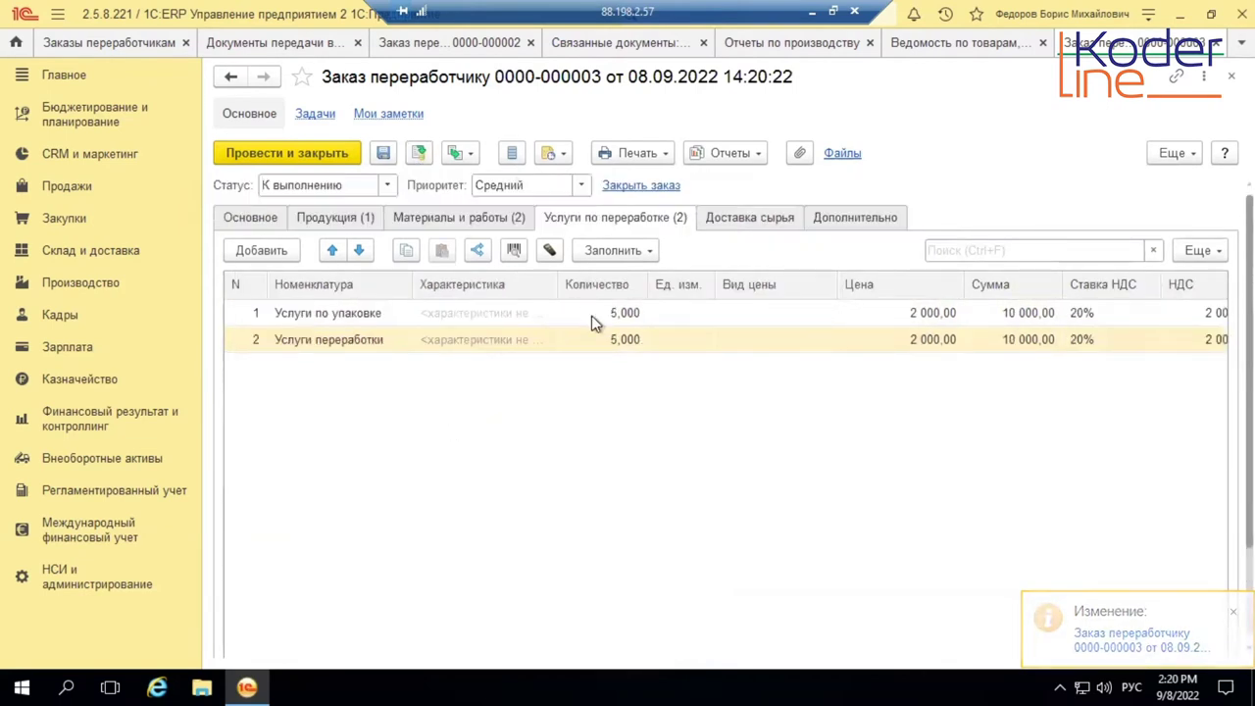
Check the posted order's products and the available quantities of Заготовка 001 and Заготовка 002
{"action": "left_click", "coordinate": [441, 219]}
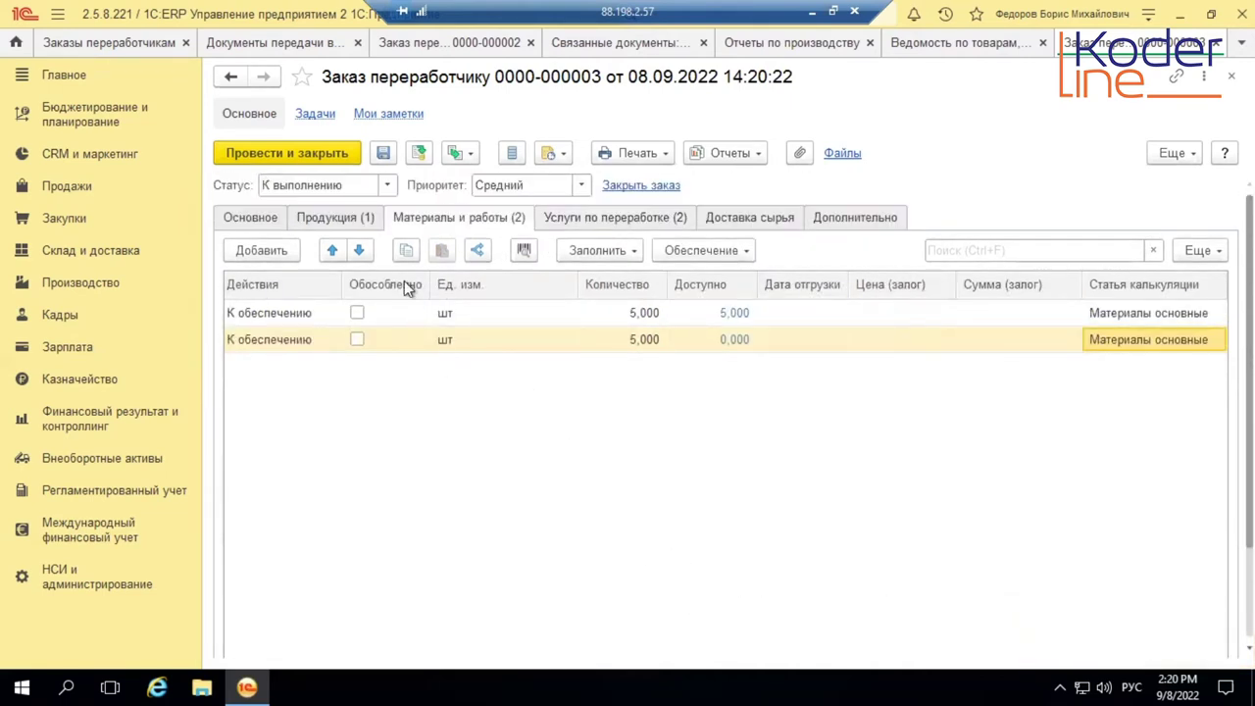
{"action": "left_click", "coordinate": [336, 217]}
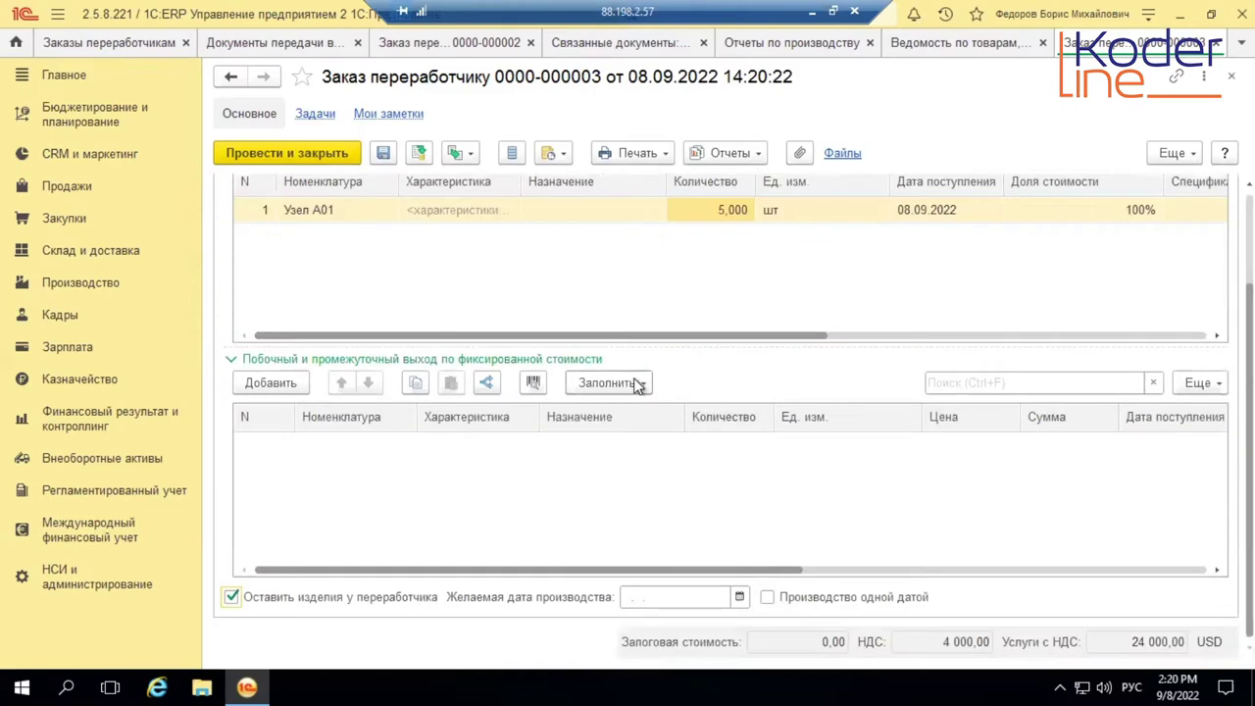
{"action": "left_click", "coordinate": [463, 217]}
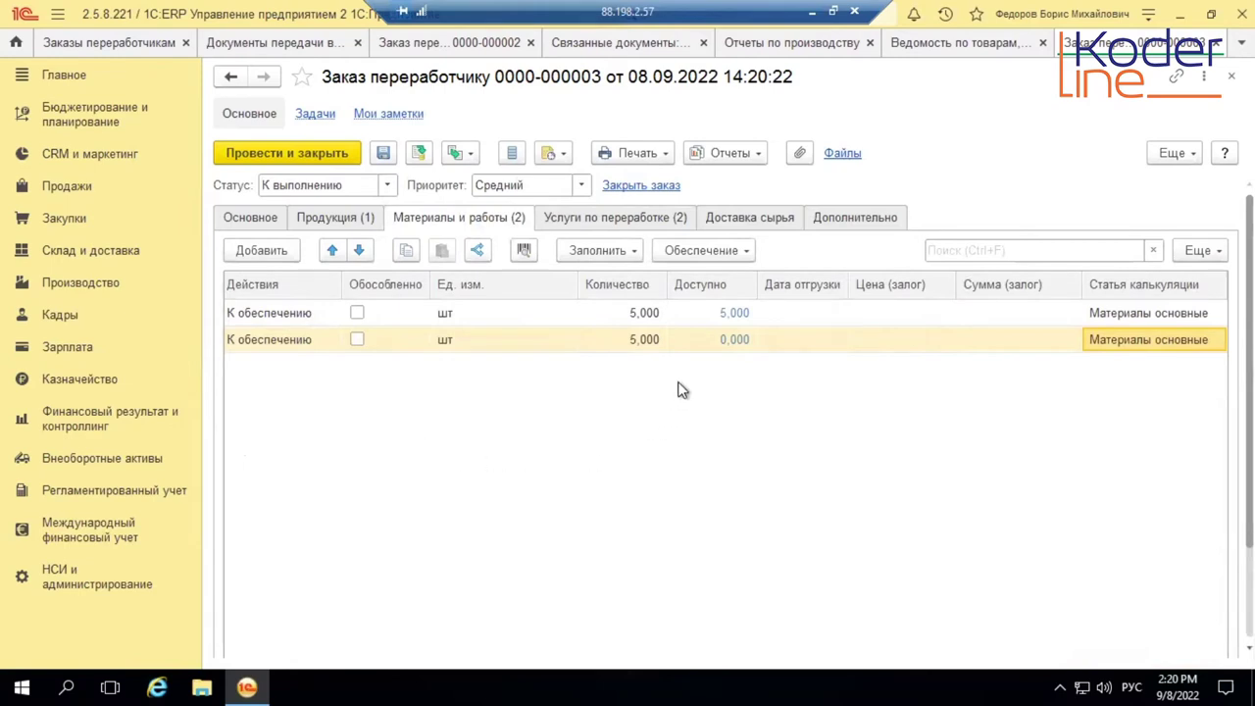
{"action": "left_click", "coordinate": [502, 313]}
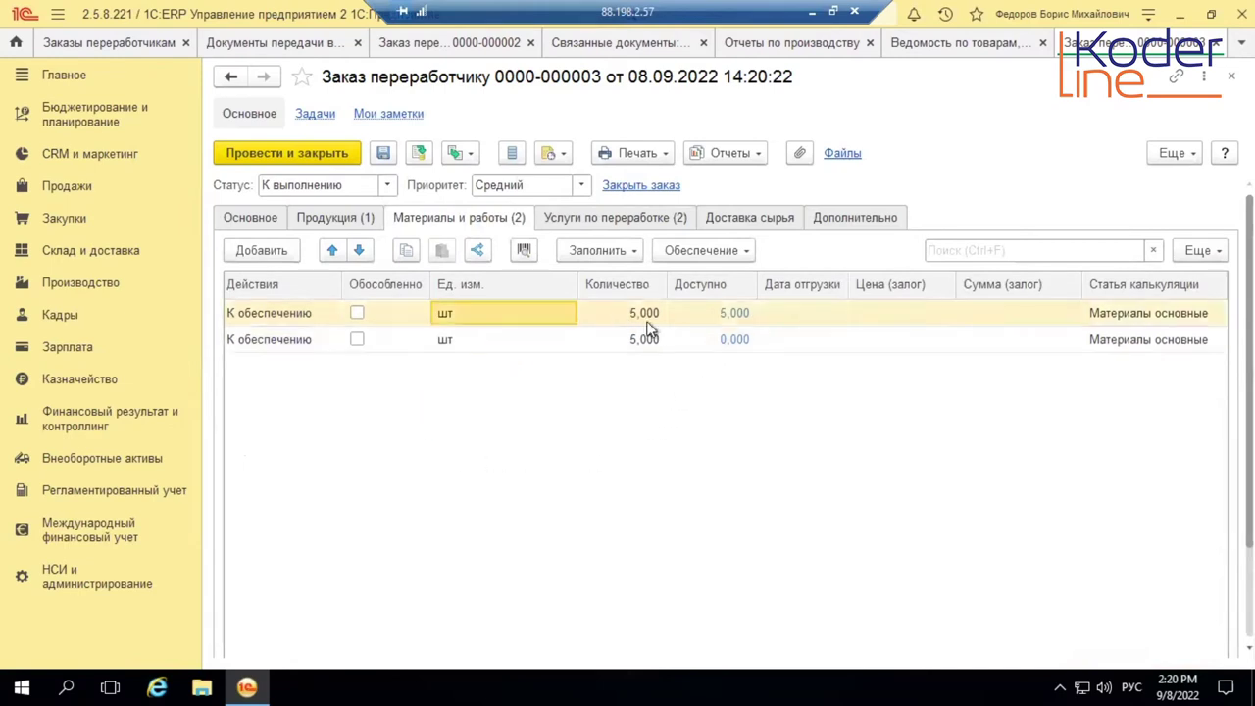
{"action": "key", "text": "Right"}
{"action": "key", "text": "Right"}
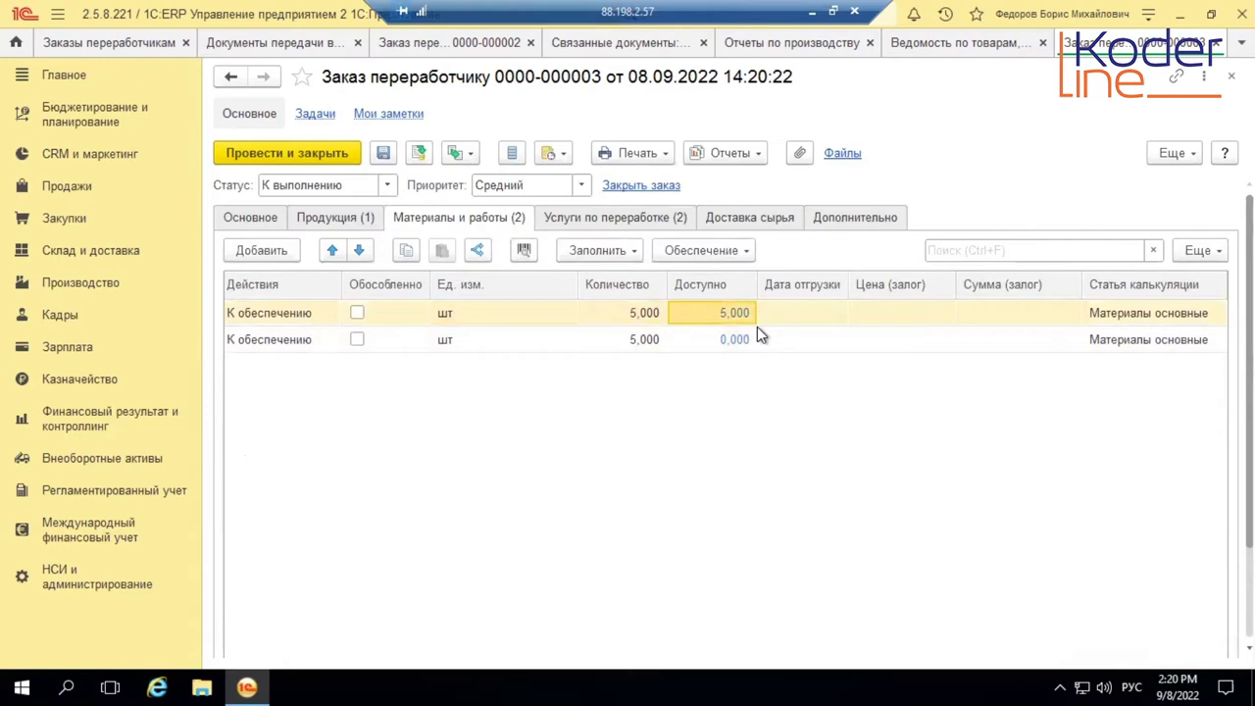
{"action": "key", "text": "Left"}
{"action": "key", "text": "Left"}
{"action": "key", "text": "Left"}
{"action": "key", "text": "Left"}
{"action": "key", "text": "Left"}
{"action": "key", "text": "Left"}
{"action": "key", "text": "Left"}
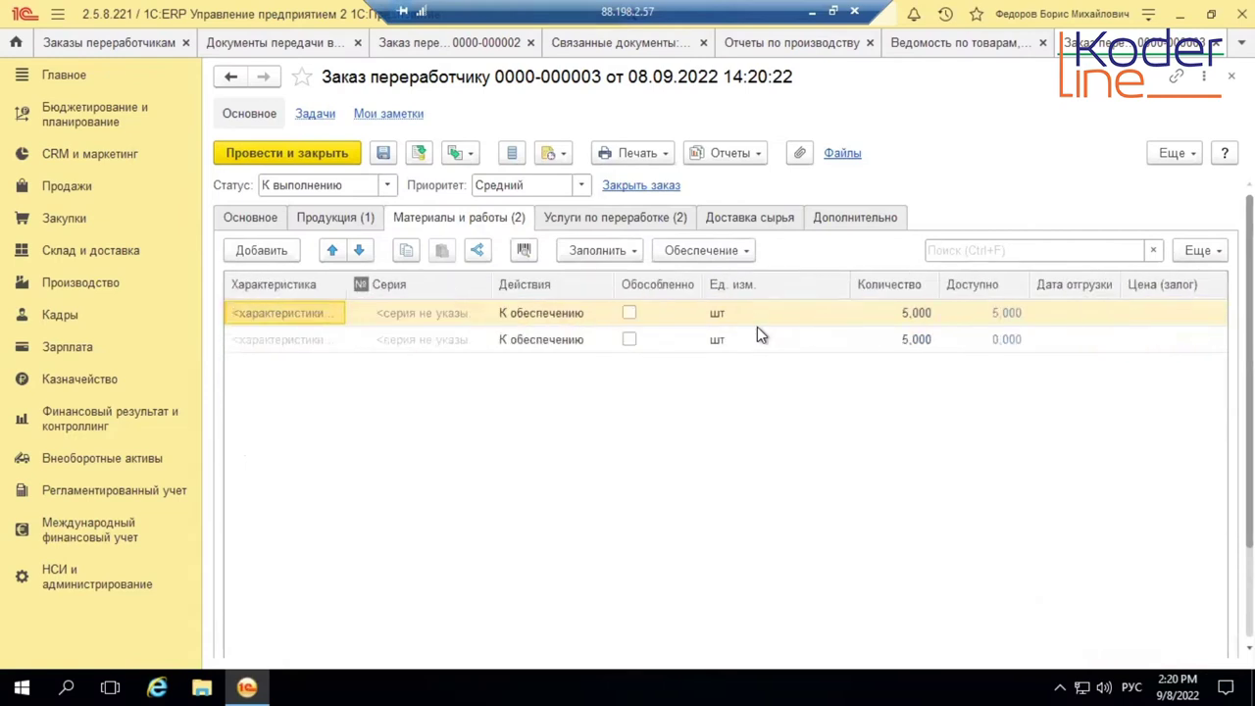
{"action": "key", "text": "Right"}
{"action": "key", "text": "Right"}
{"action": "key", "text": "Right"}
{"action": "key", "text": "Right"}
{"action": "key", "text": "Right"}
{"action": "key", "text": "Right"}
{"action": "key", "text": "Right"}
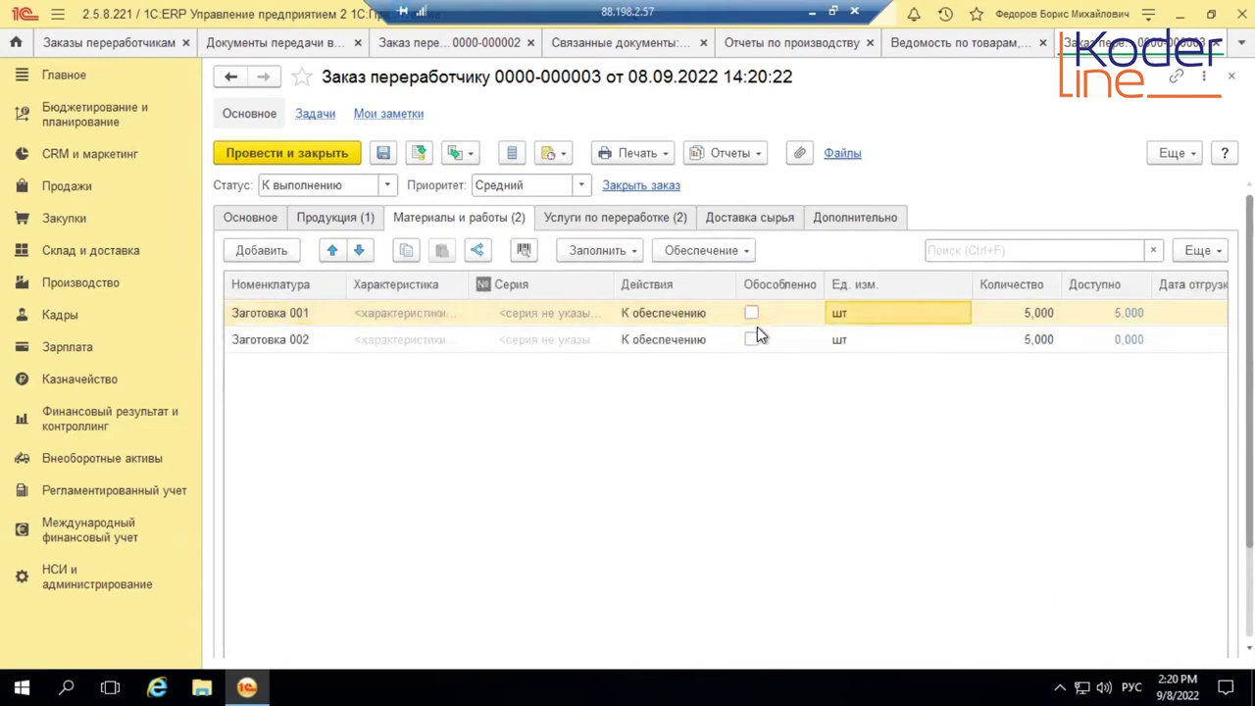
{"action": "key", "text": "Down"}
{"action": "key", "text": "Up"}
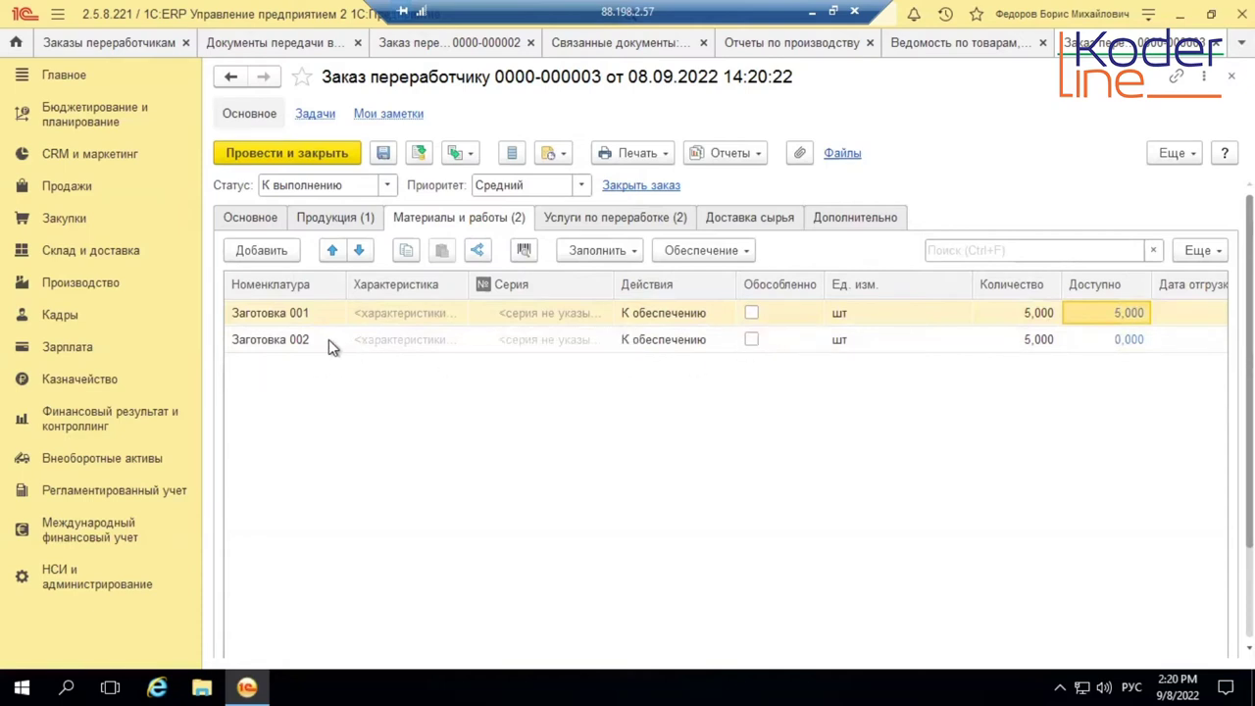
Open the list of all purchase documents and check the goods in the 25.08.2022 purchase from _Основной поставщик
{"action": "left_click", "coordinate": [65, 221]}
{"action": "left_click", "coordinate": [326, 436]}
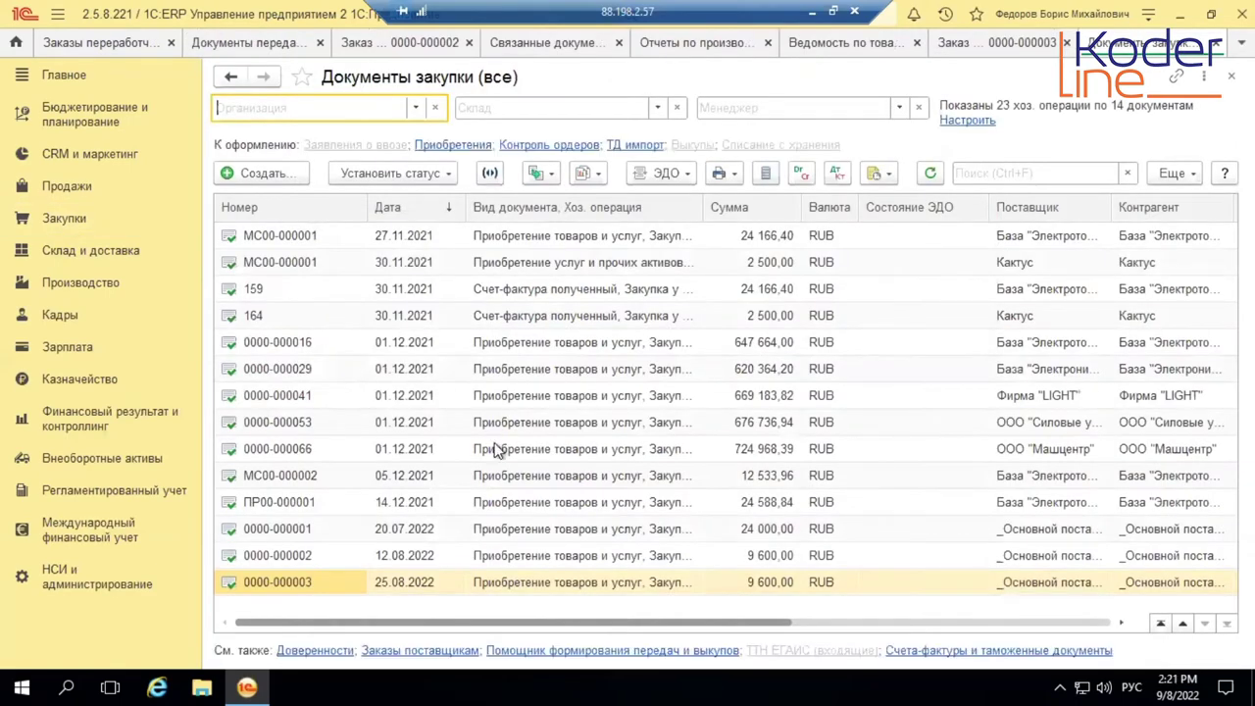
{"action": "left_click", "coordinate": [277, 583]}
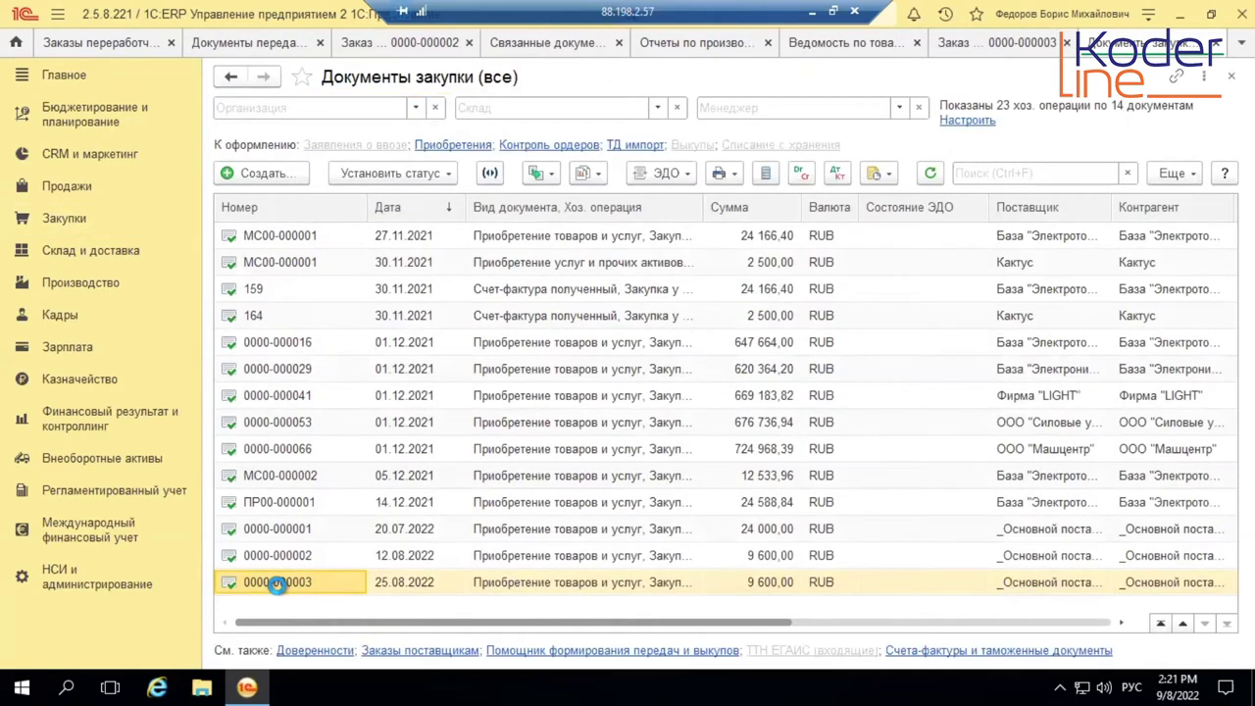
{"action": "double_click", "coordinate": [278, 582]}
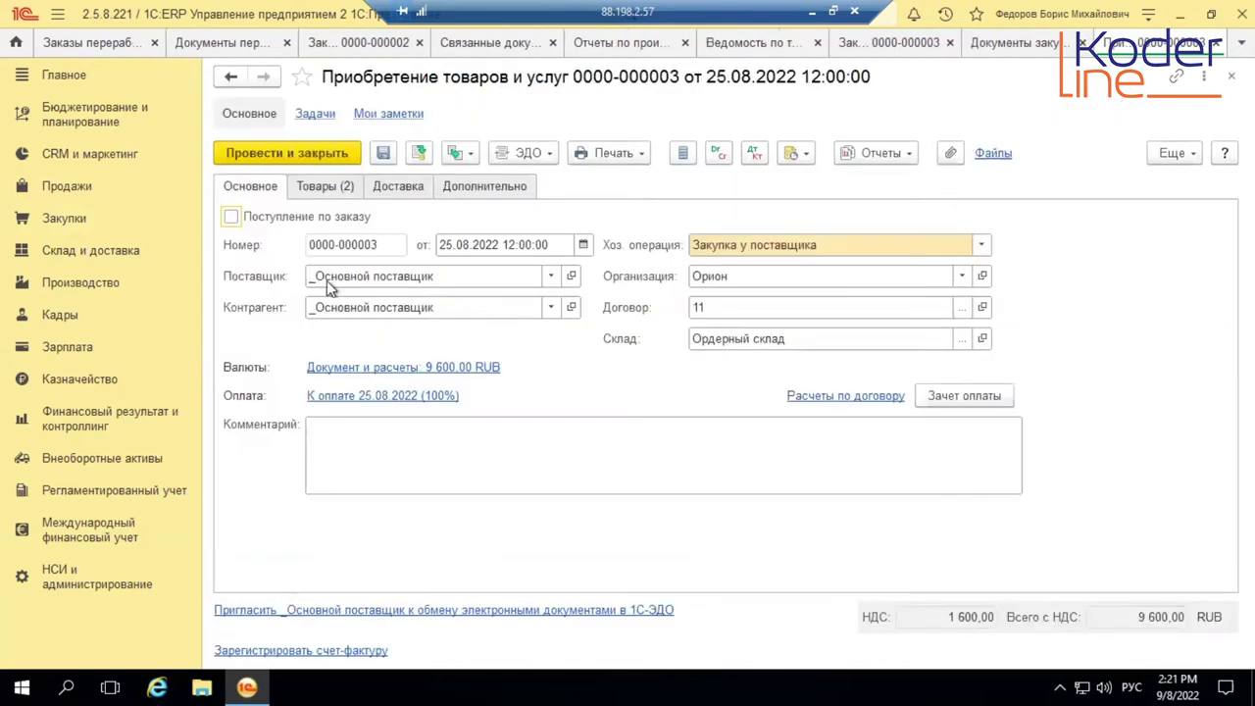
{"action": "left_click", "coordinate": [324, 188]}
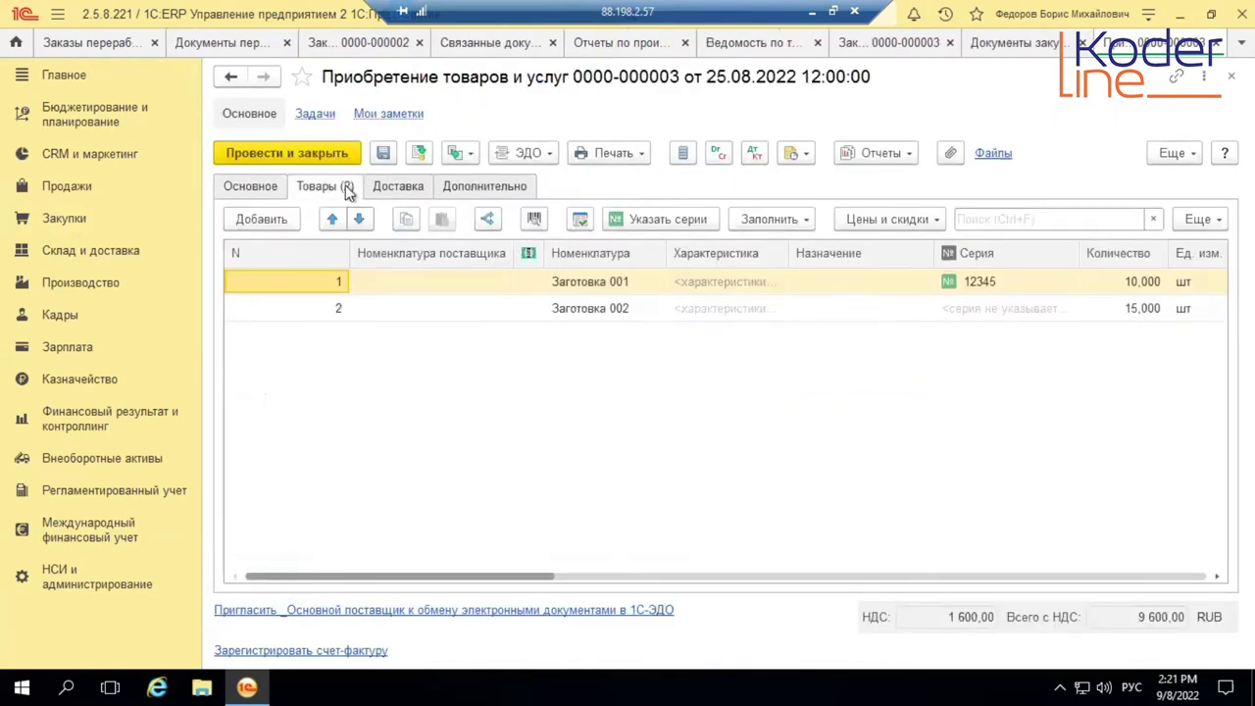
{"action": "left_click", "coordinate": [1218, 44]}
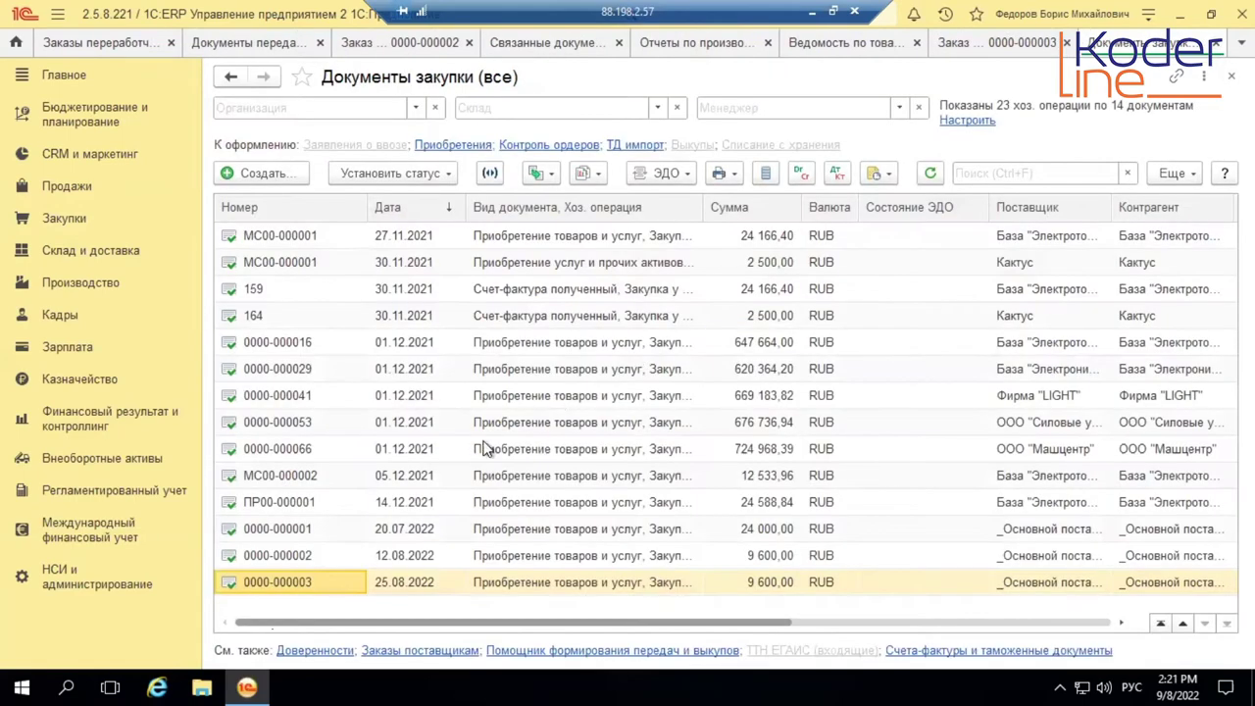
Copy the 25.08.2022 goods and services purchase as a new document, and post and close it
{"action": "right_click", "coordinate": [299, 581]}
{"action": "left_click", "coordinate": [389, 388]}
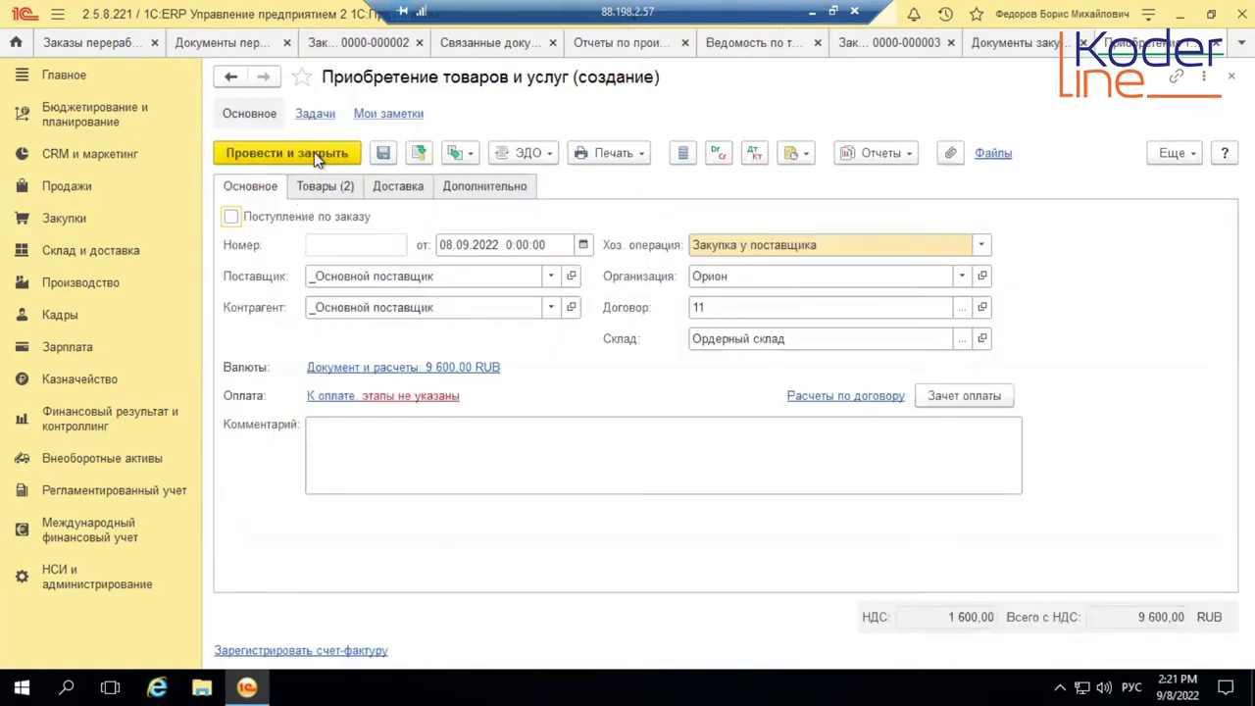
{"action": "left_click", "coordinate": [312, 154]}
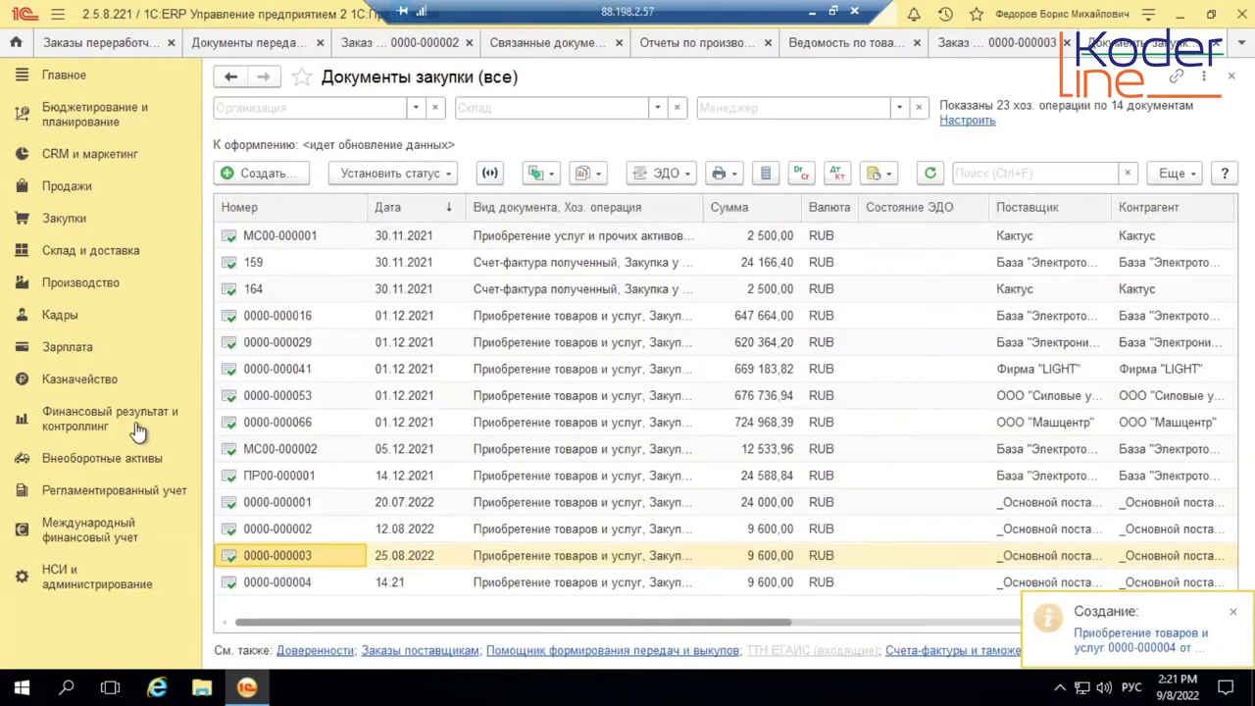
Open warehouse receiving for Ордерный склад and create a goods receipt order for the 25.08.2022 purchase from _Основной поставщик
{"action": "left_click", "coordinate": [93, 252]}
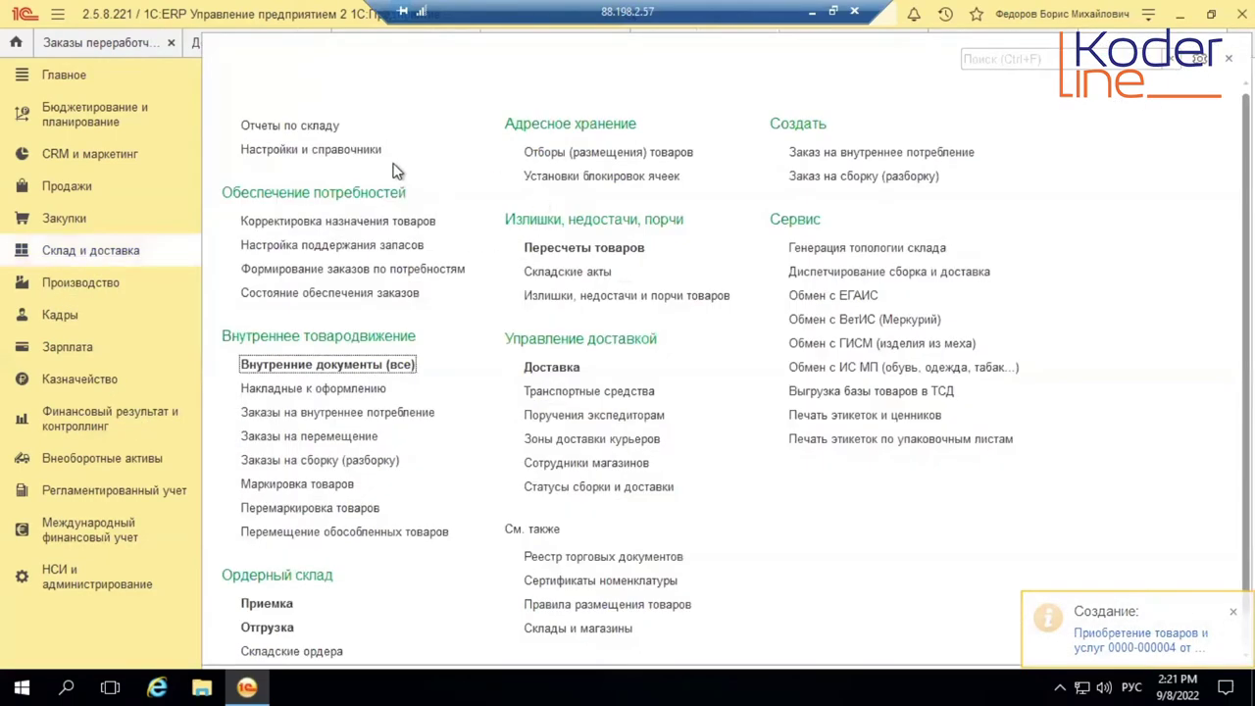
{"action": "left_click", "coordinate": [277, 605]}
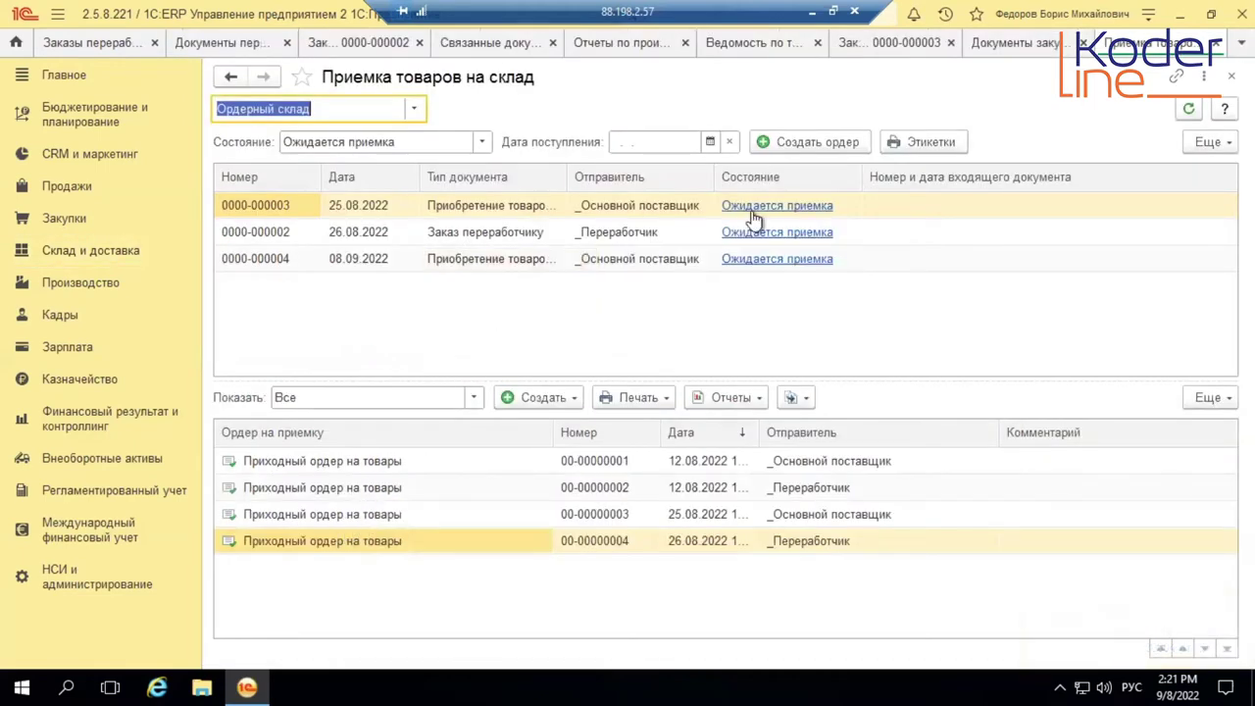
{"action": "left_click", "coordinate": [780, 139]}
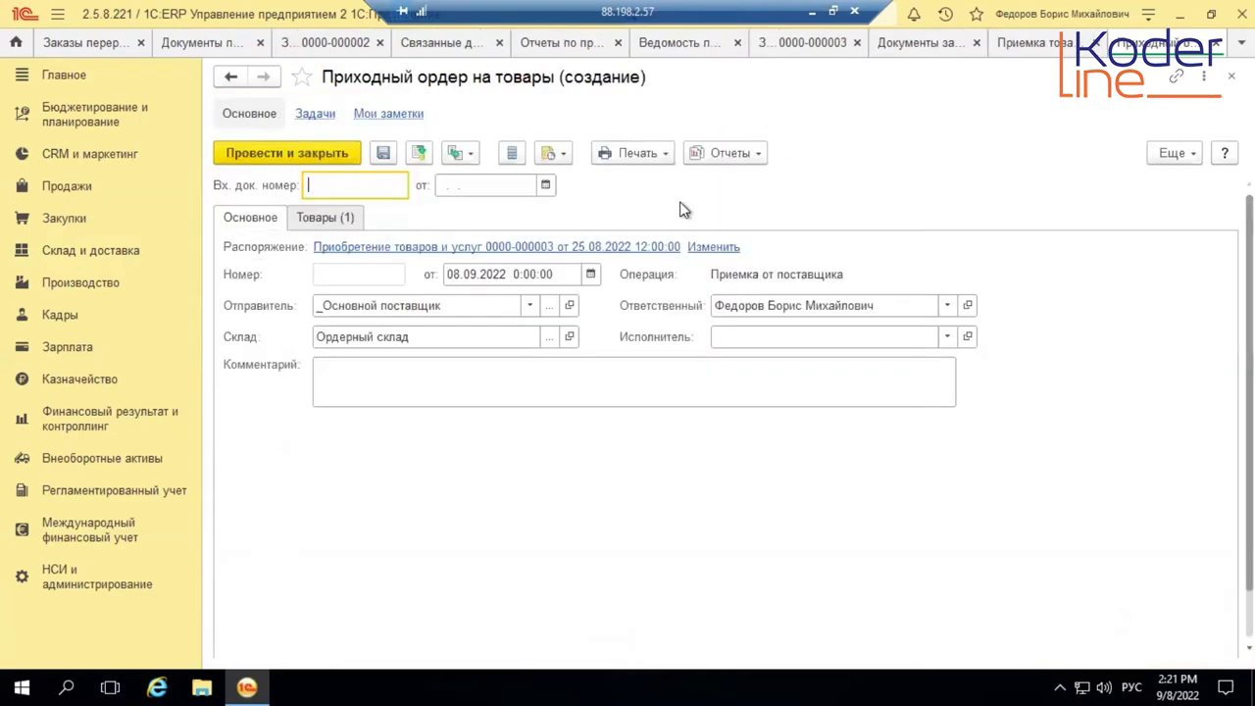
Fill only the quantity for Заготовка 002 in the receipt order, and post and close it
{"action": "left_click", "coordinate": [353, 219]}
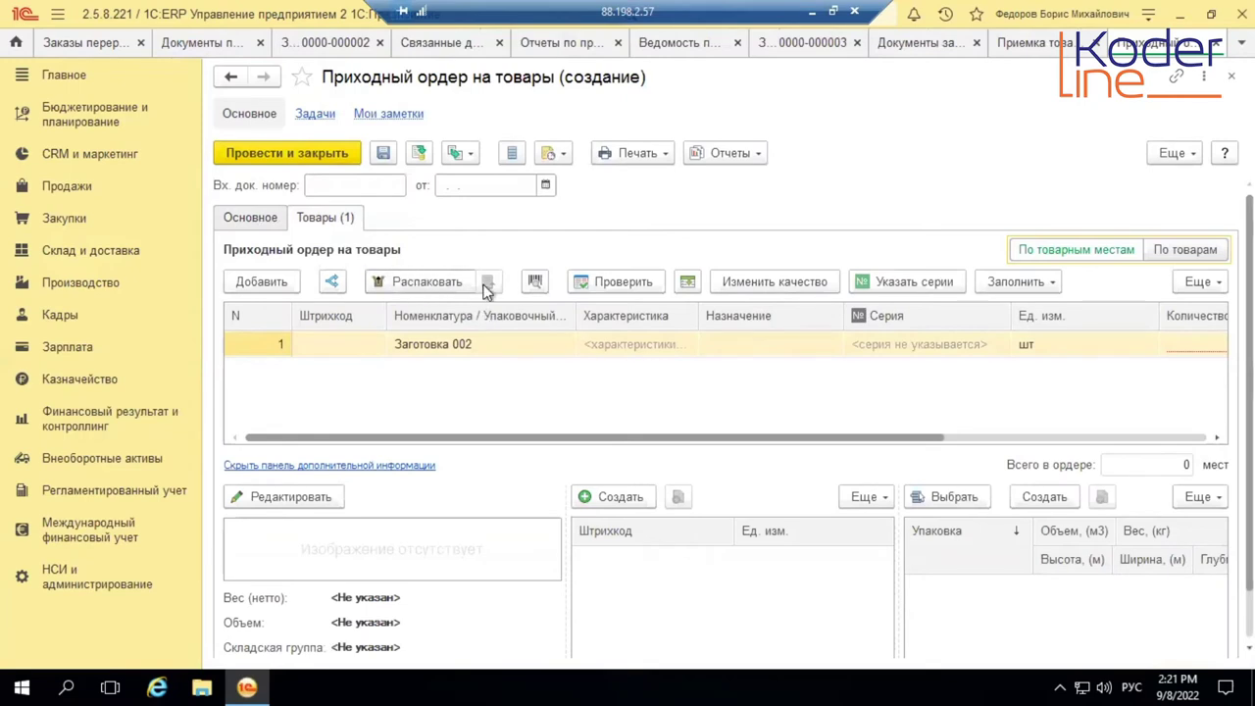
{"action": "left_click", "coordinate": [1036, 281]}
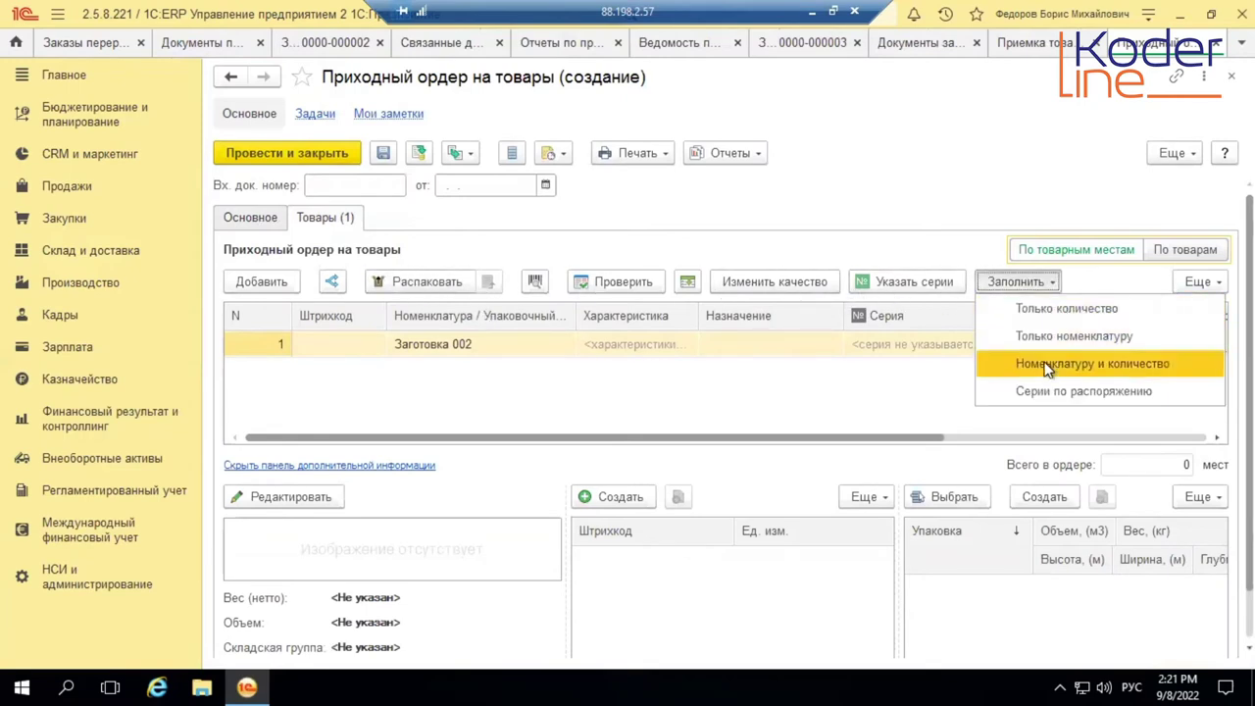
{"action": "left_click", "coordinate": [1049, 312]}
{"action": "left_click", "coordinate": [680, 362]}
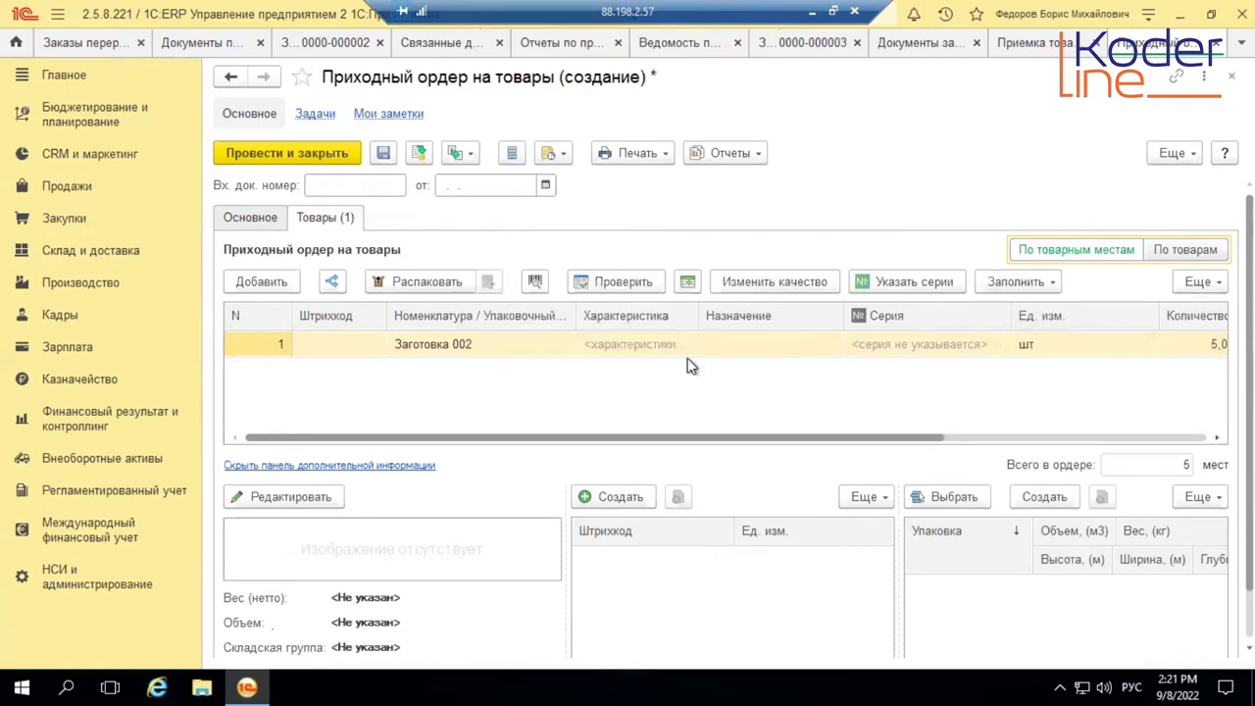
{"action": "left_click", "coordinate": [251, 212]}
{"action": "left_click", "coordinate": [280, 156]}
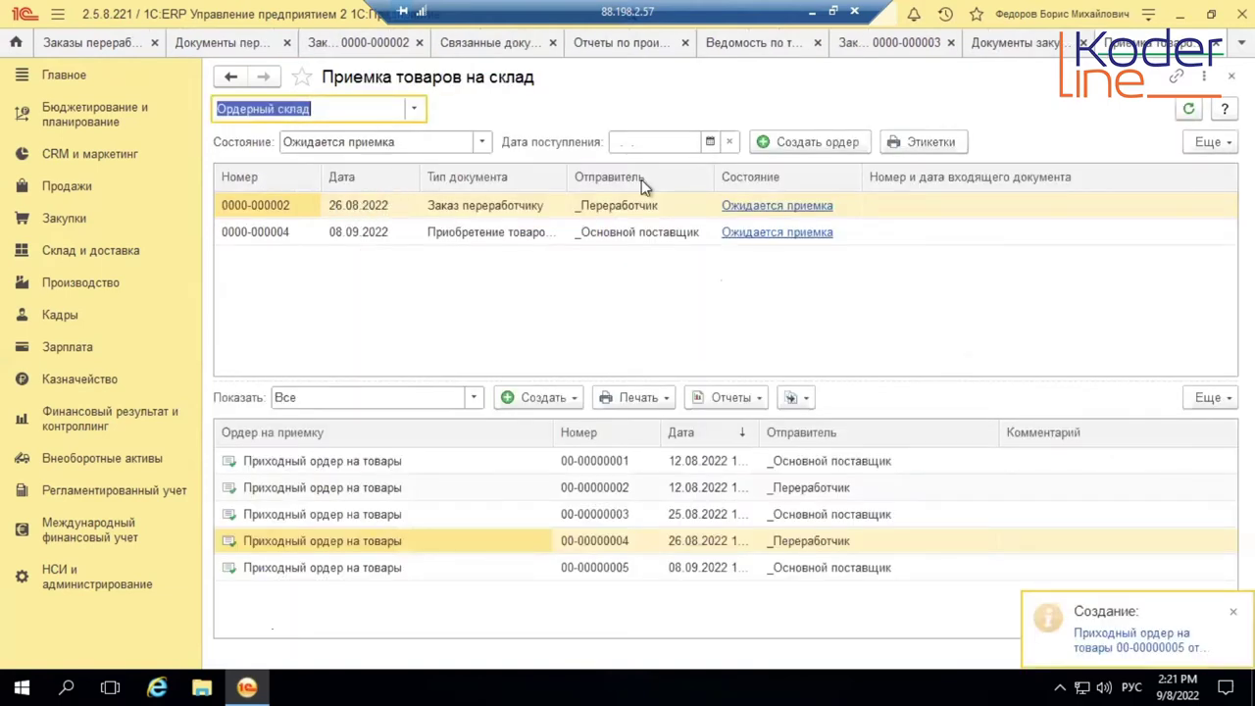
Create a receipt order for the 26.08.2022 processor order with Узел А01, and post and close it
{"action": "left_click", "coordinate": [835, 144]}
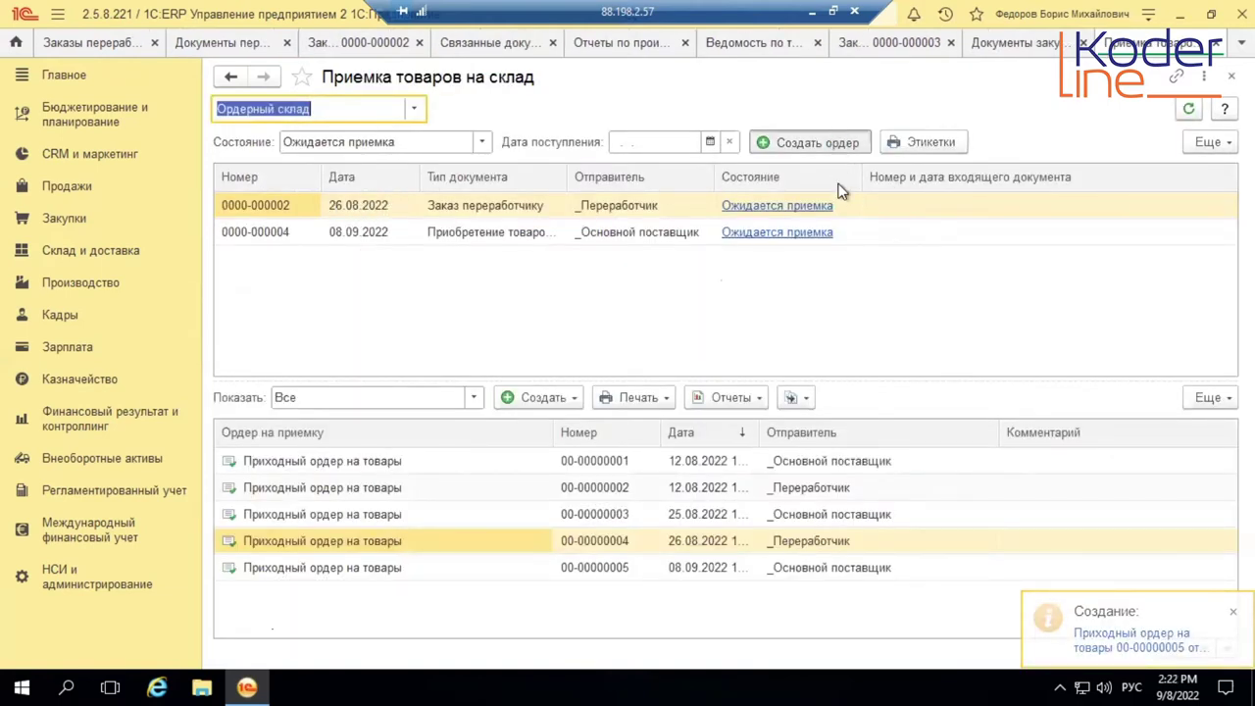
{"action": "left_click", "coordinate": [327, 218]}
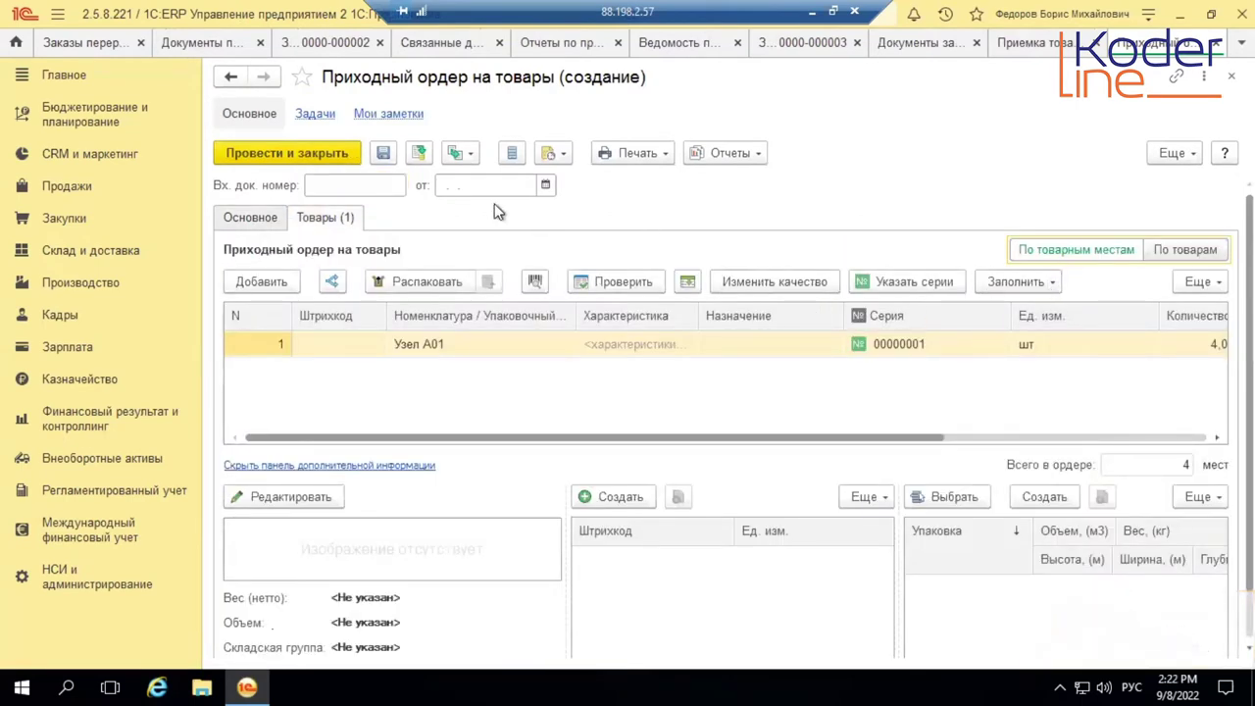
{"action": "left_click", "coordinate": [326, 157]}
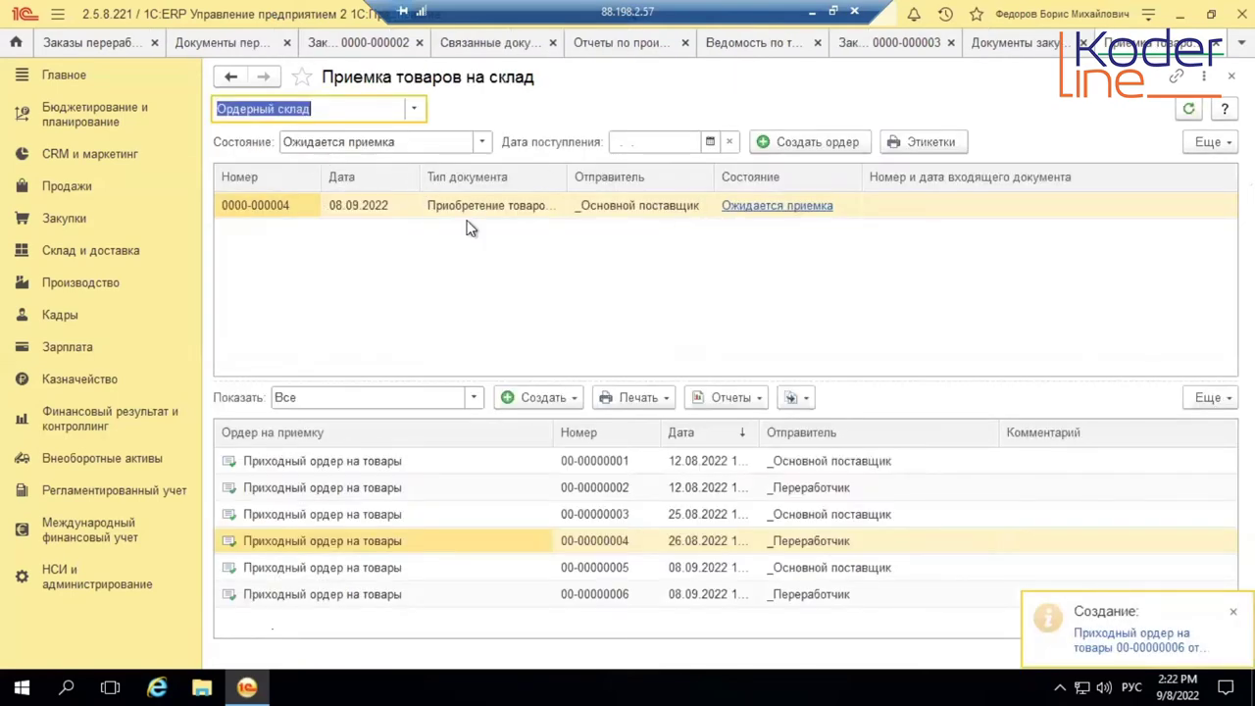
Create a receipt order for the 08.09.2022 purchase and refill its goods with both items and quantities, clearing the existing rows
{"action": "left_click", "coordinate": [835, 143]}
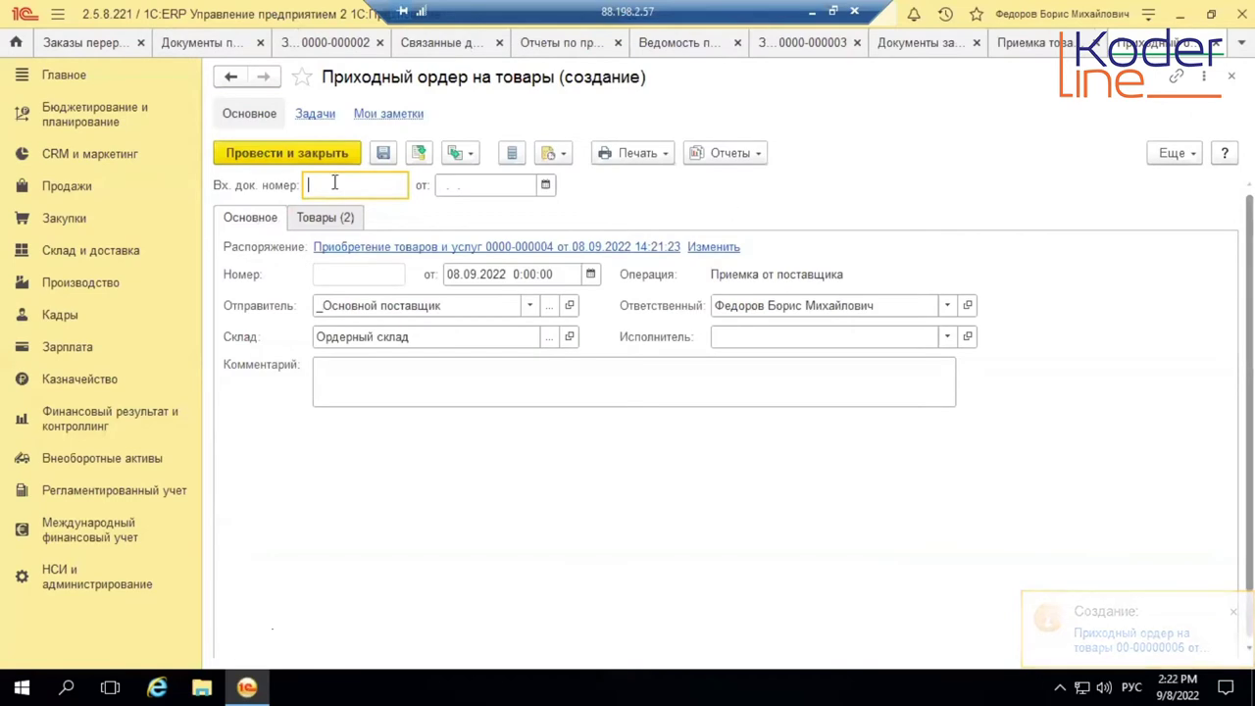
{"action": "left_click", "coordinate": [330, 219]}
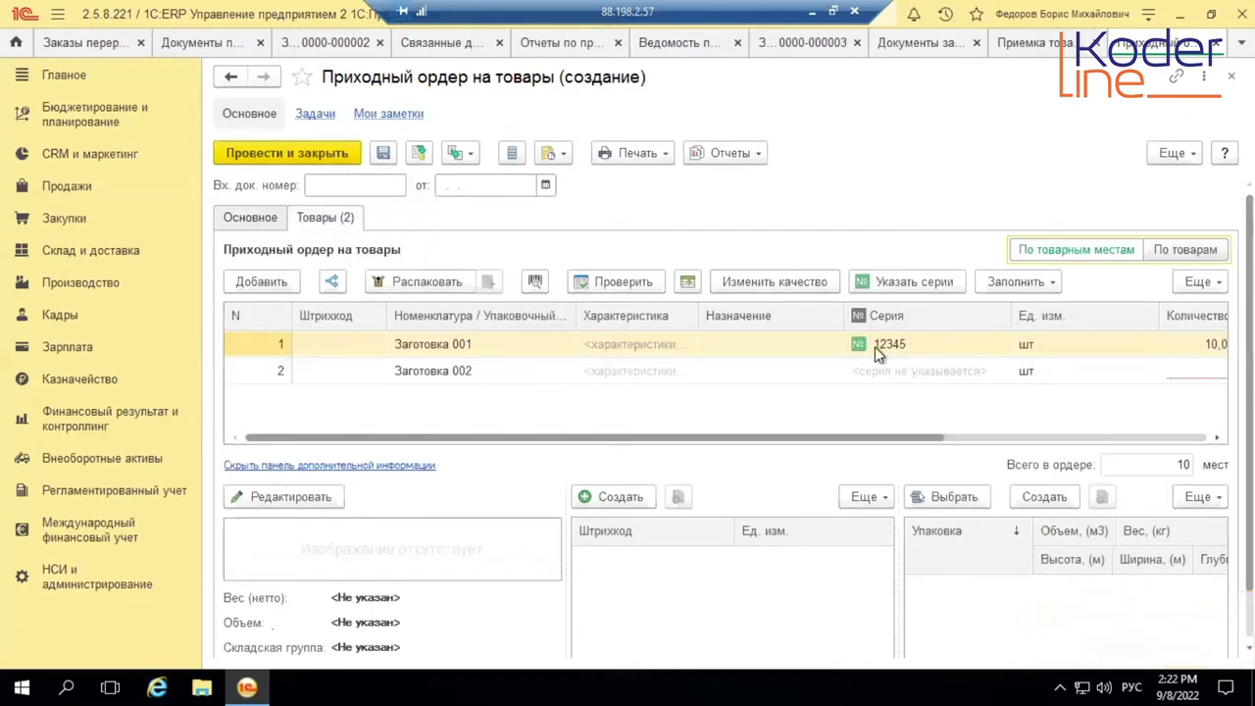
{"action": "left_click", "coordinate": [1053, 283]}
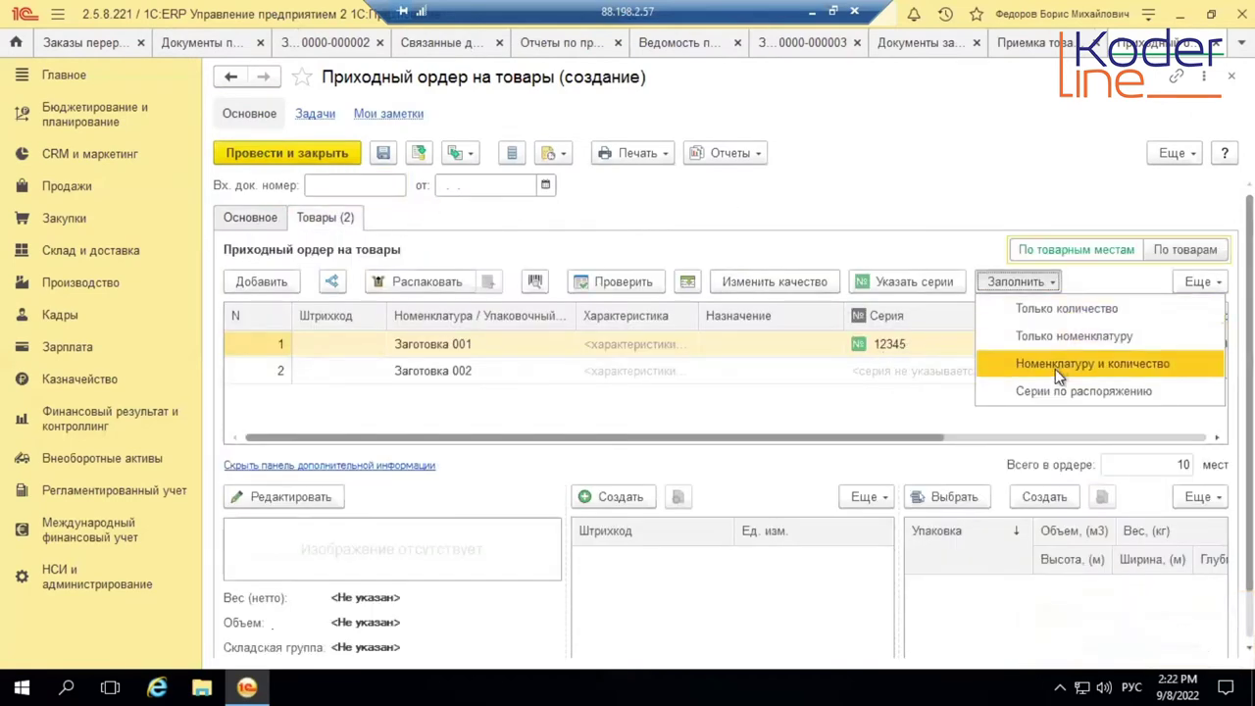
{"action": "left_click", "coordinate": [1055, 368]}
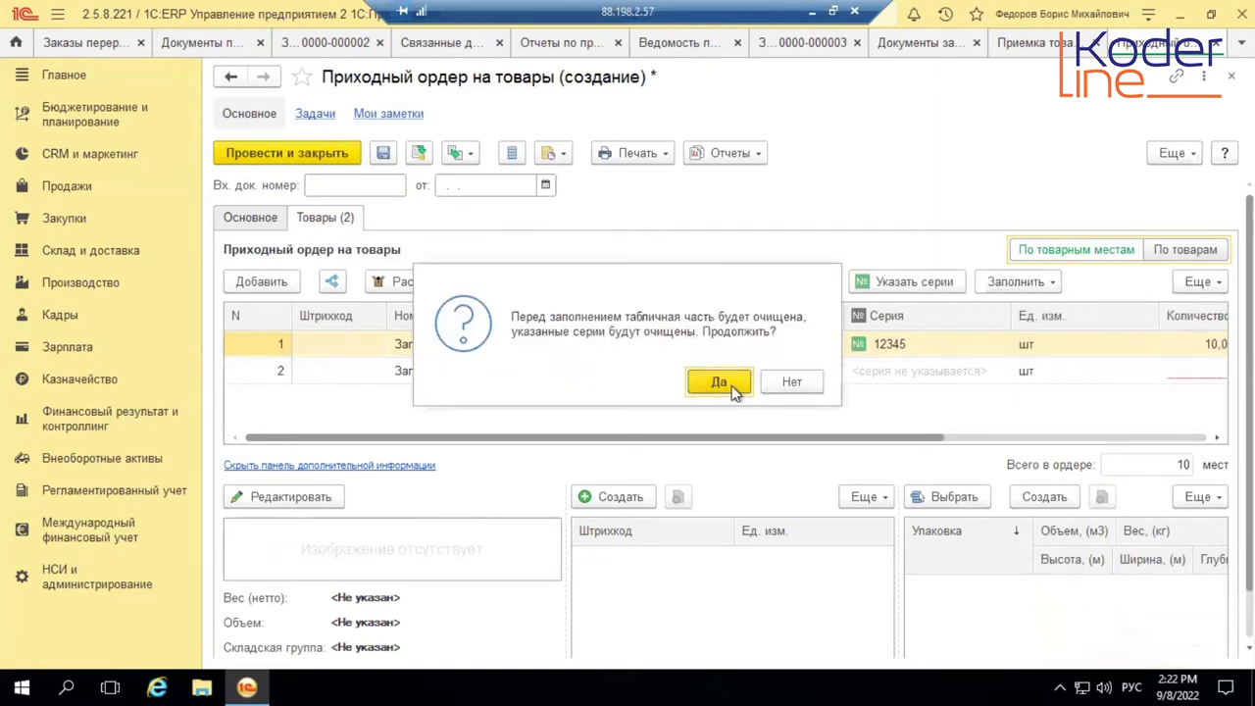
{"action": "left_click", "coordinate": [727, 382]}
{"action": "left_click", "coordinate": [680, 362]}
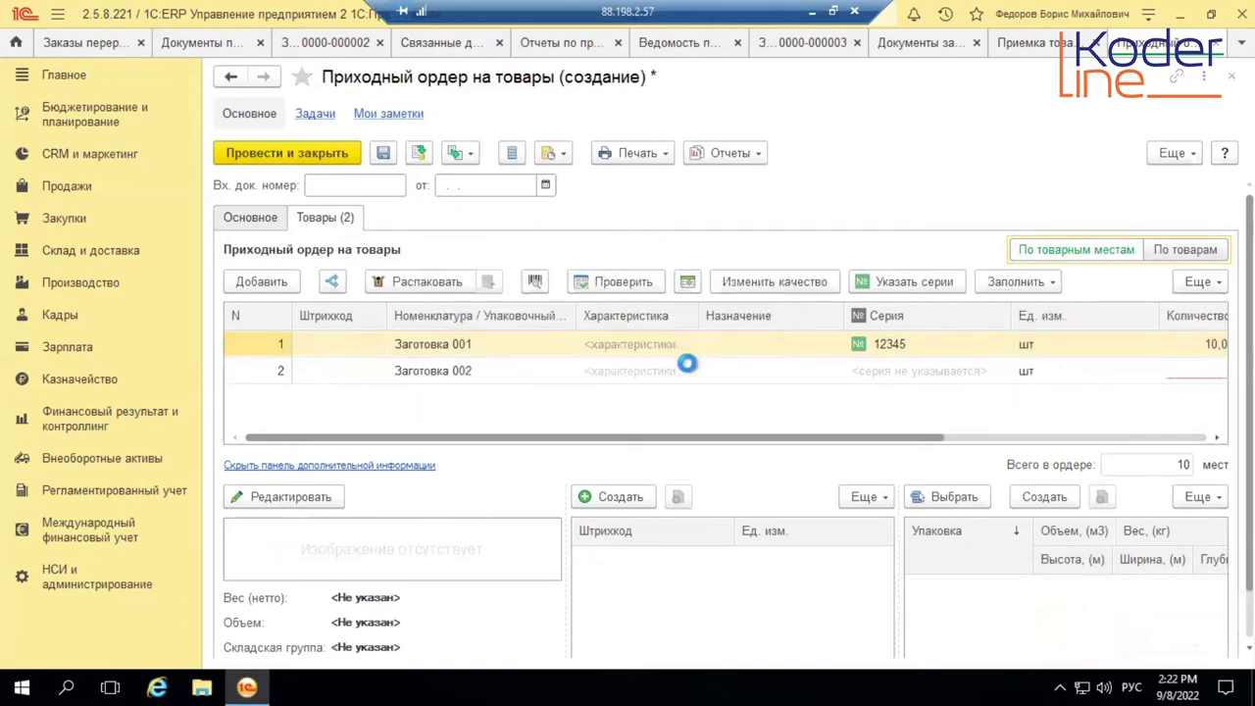
Register 10 pieces of Заготовка 001 under the existing series 12345, and post and close the receipt order
{"action": "left_click", "coordinate": [895, 341]}
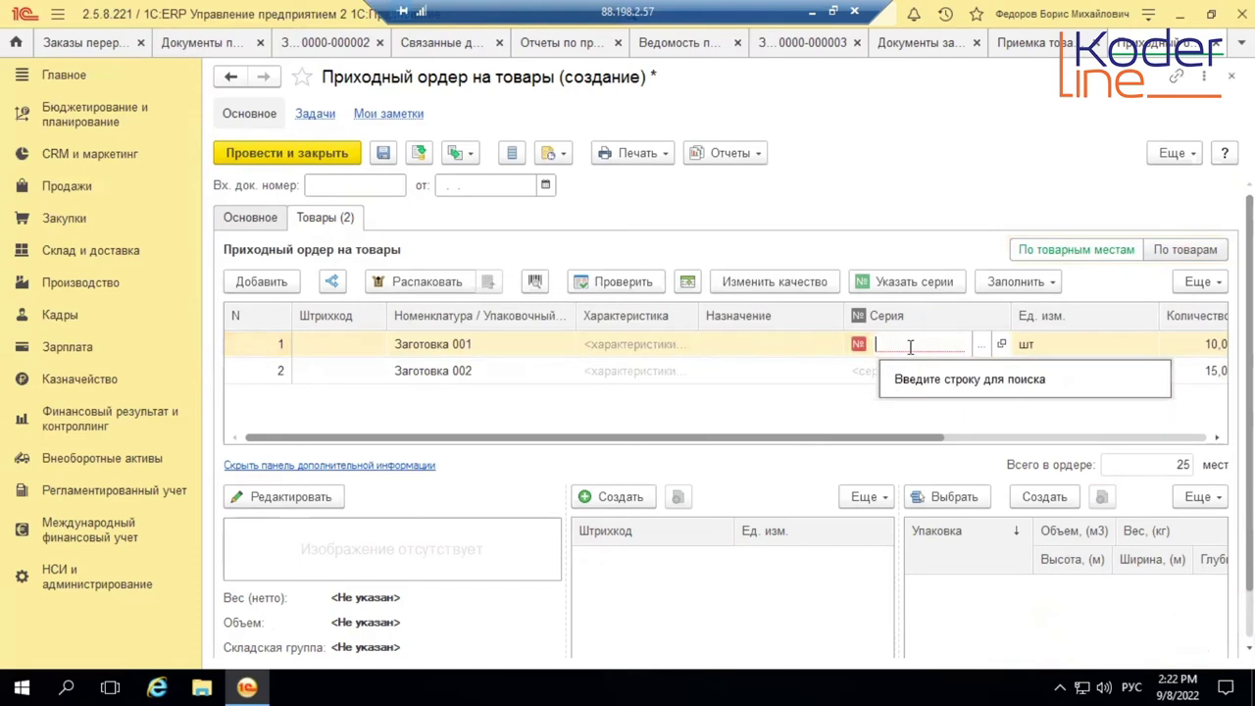
{"action": "left_click", "coordinate": [977, 348]}
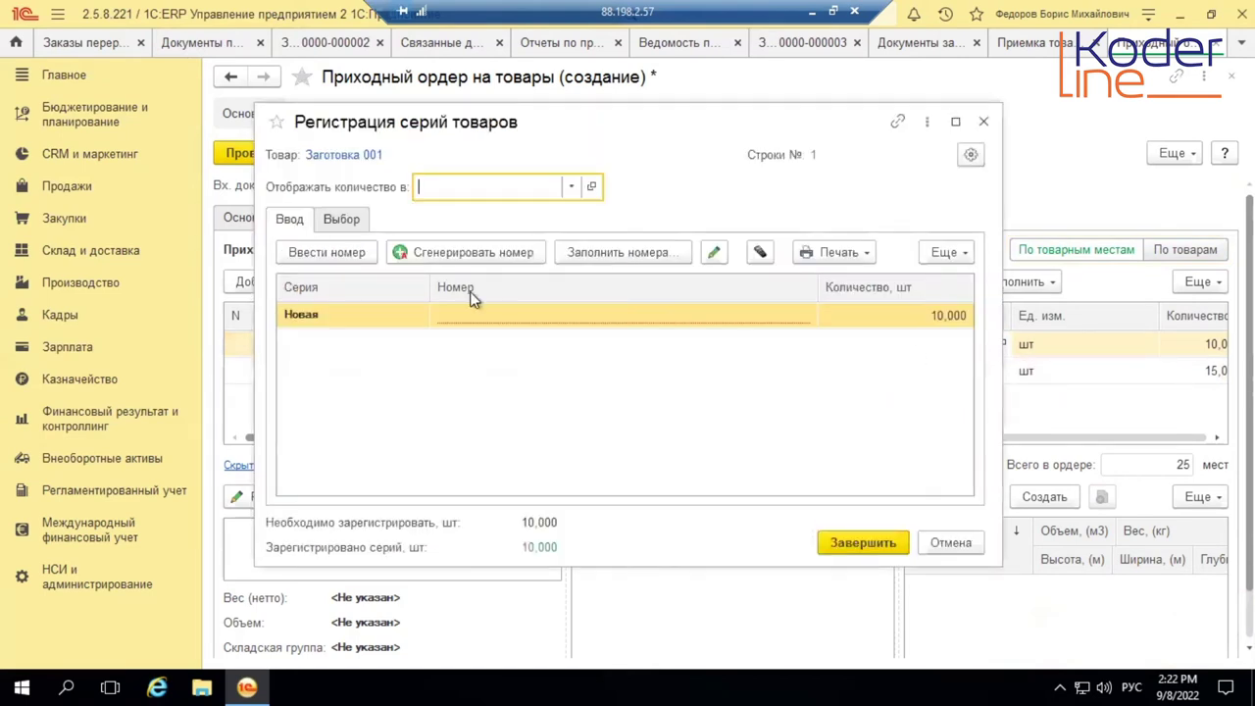
{"action": "left_click", "coordinate": [342, 218]}
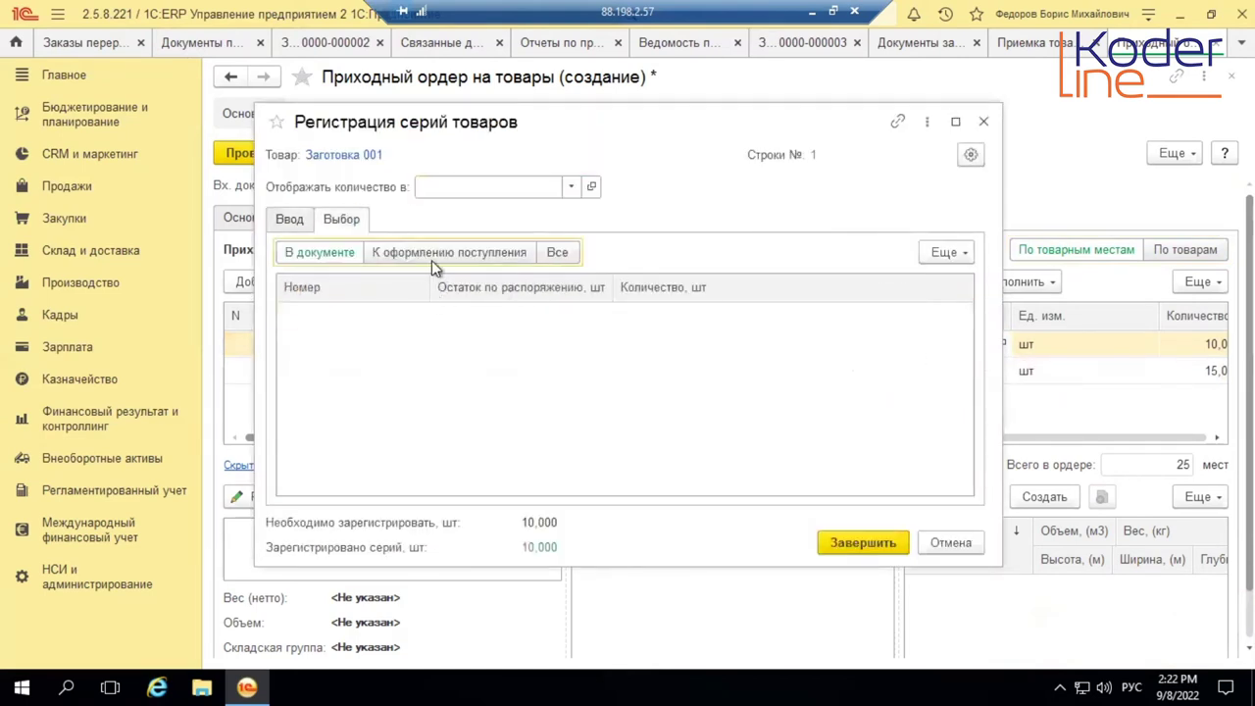
{"action": "left_click", "coordinate": [555, 252]}
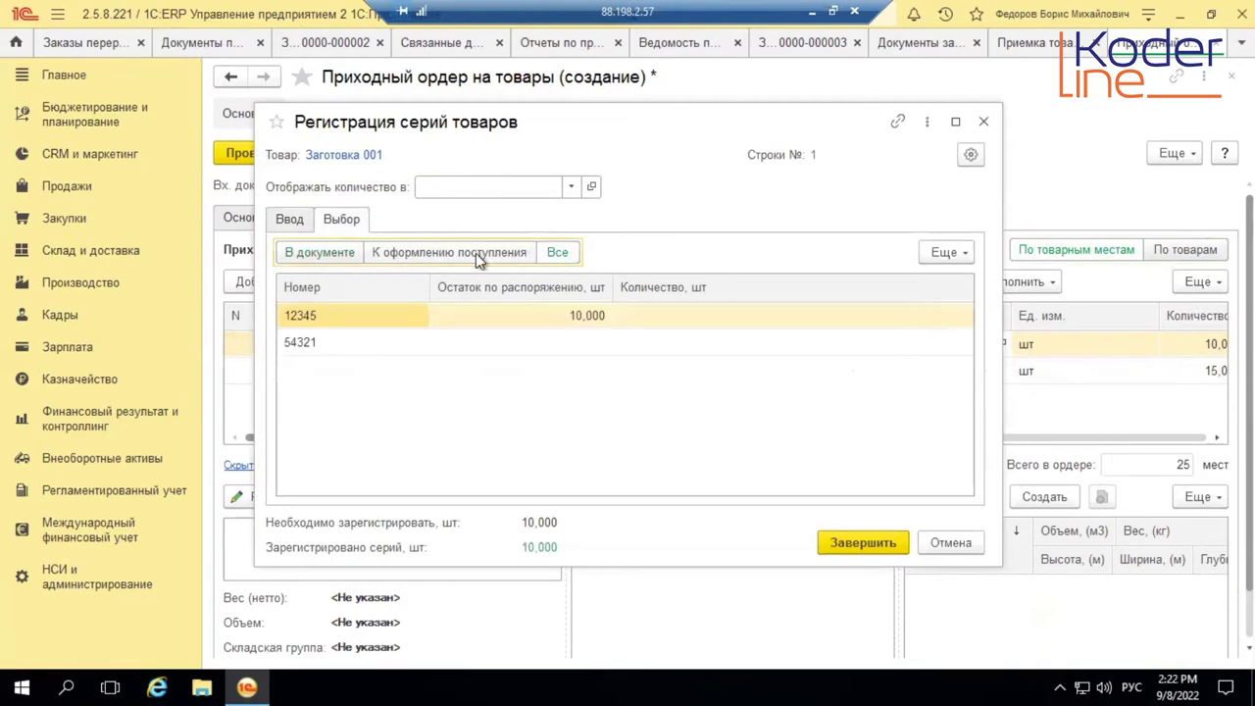
{"action": "left_click", "coordinate": [523, 310]}
{"action": "left_click", "coordinate": [814, 317]}
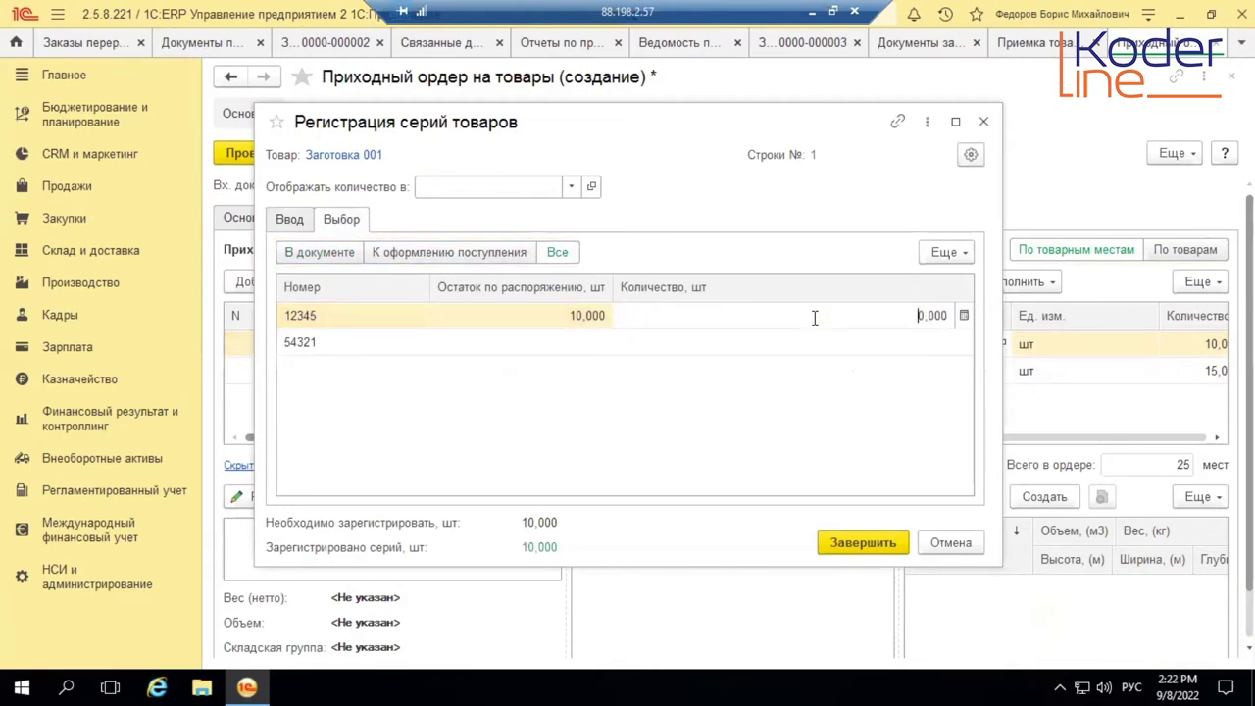
{"action": "type", "text": "10"}
{"action": "key", "text": "Return"}
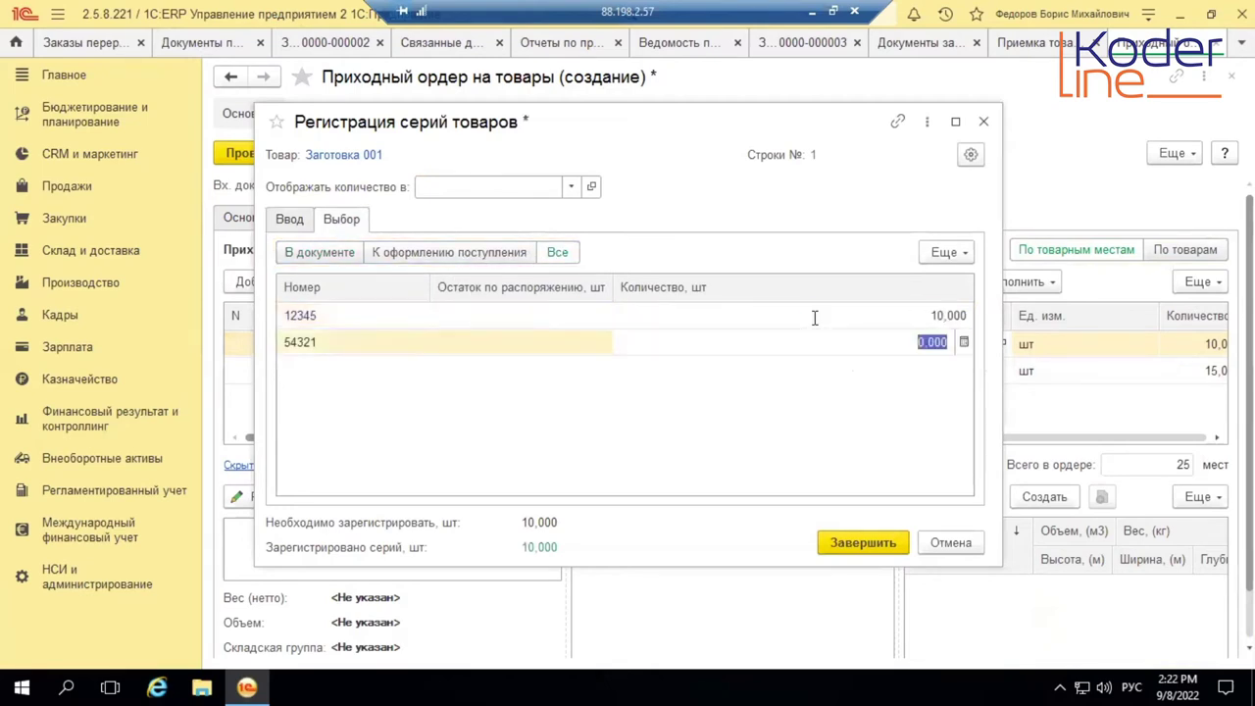
{"action": "left_click", "coordinate": [890, 539]}
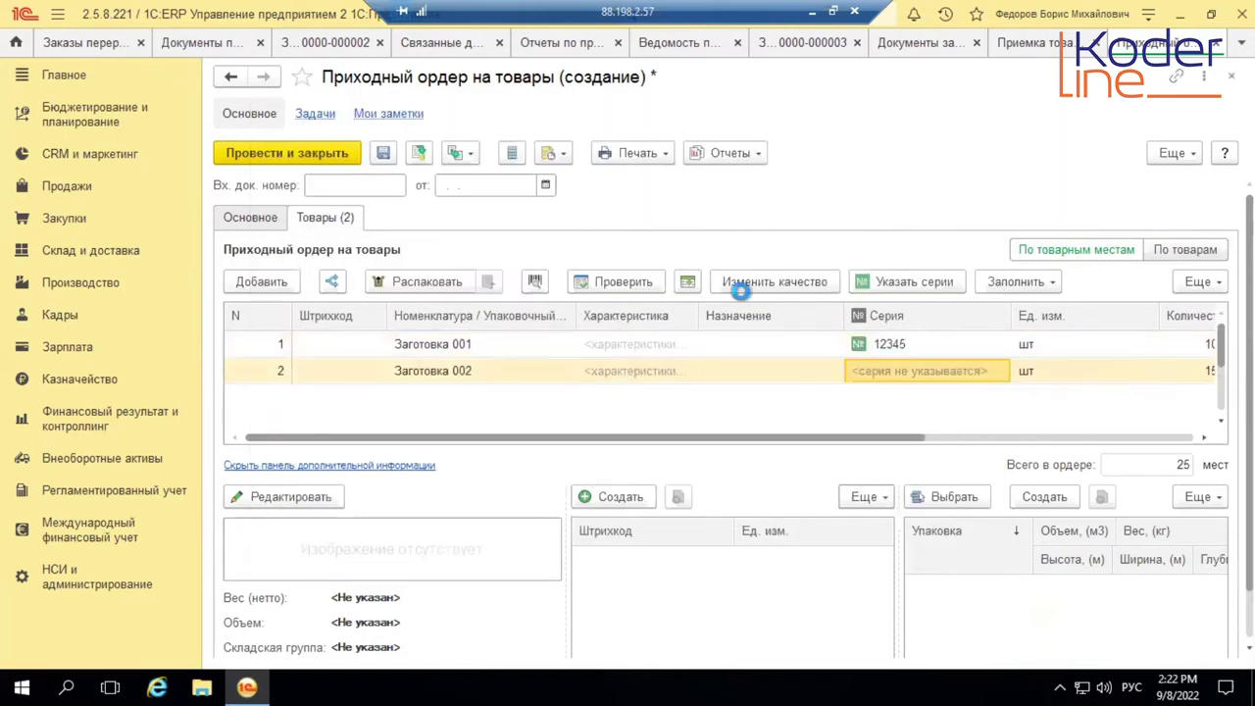
{"action": "left_click", "coordinate": [279, 142]}
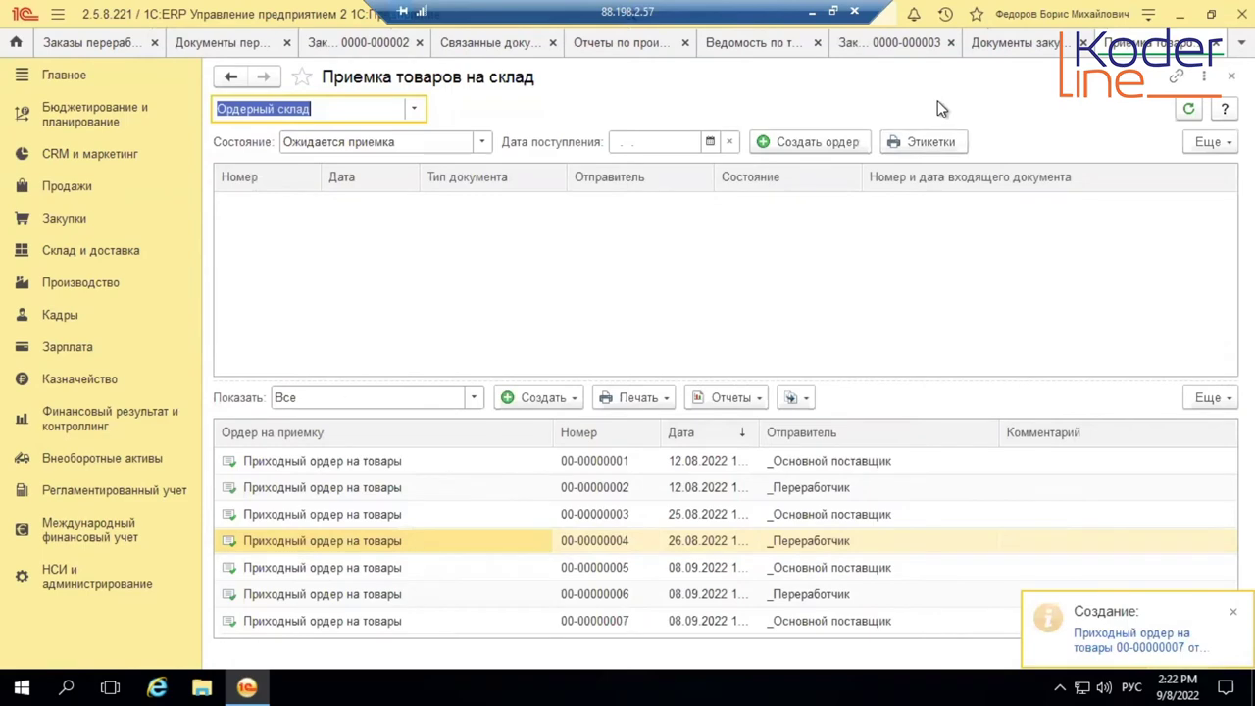
Close and reopen the 08.09.2022 processor order and check the available quantities of its materials
{"action": "key", "text": "ctrl+Tab"}
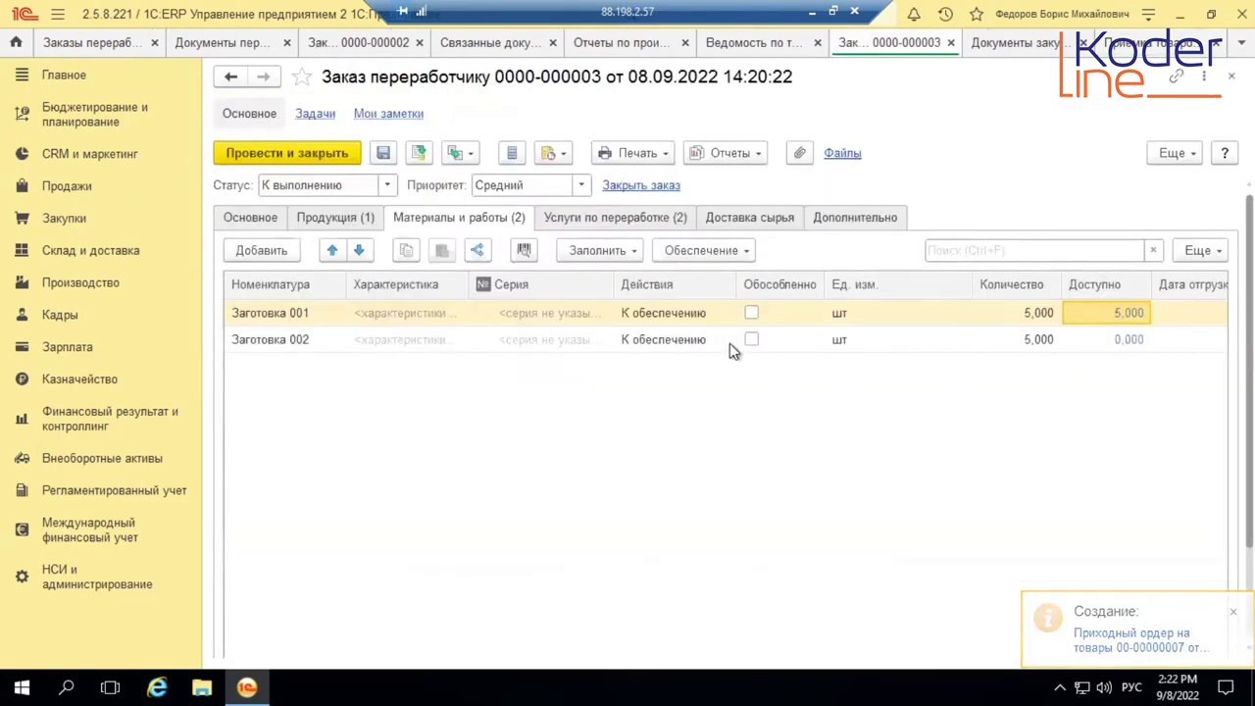
{"action": "left_click", "coordinate": [351, 219]}
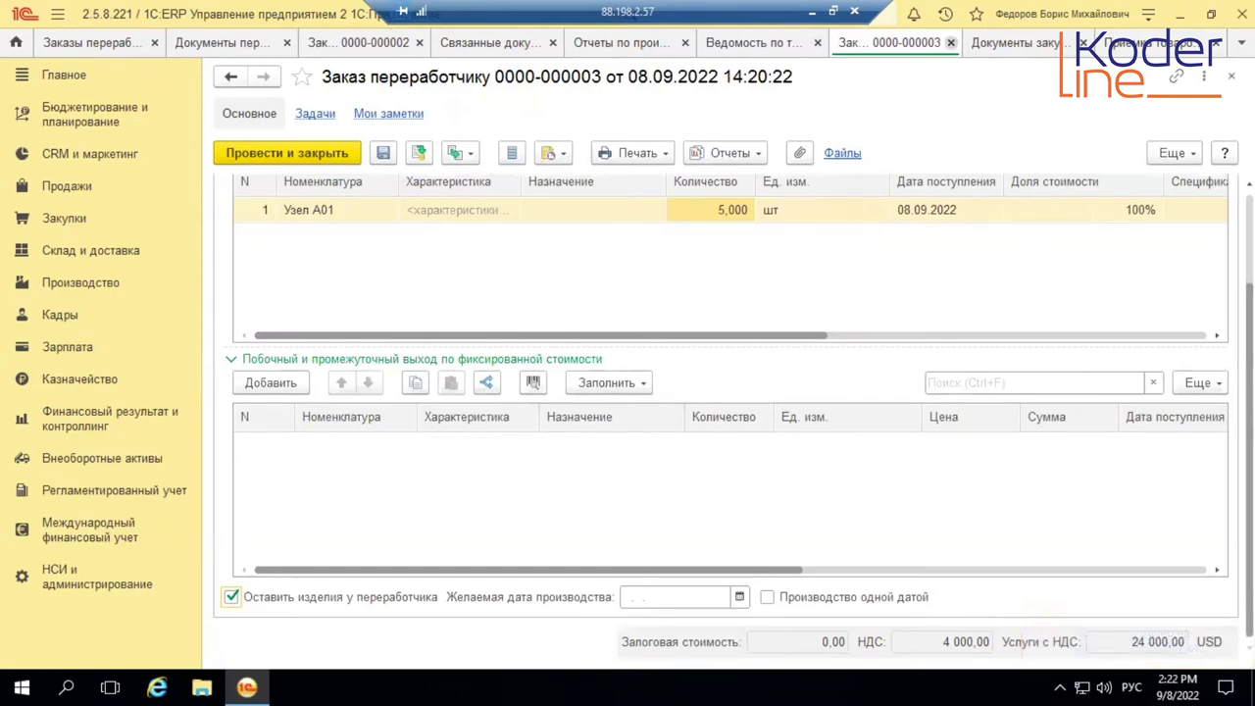
{"action": "key", "text": "Escape"}
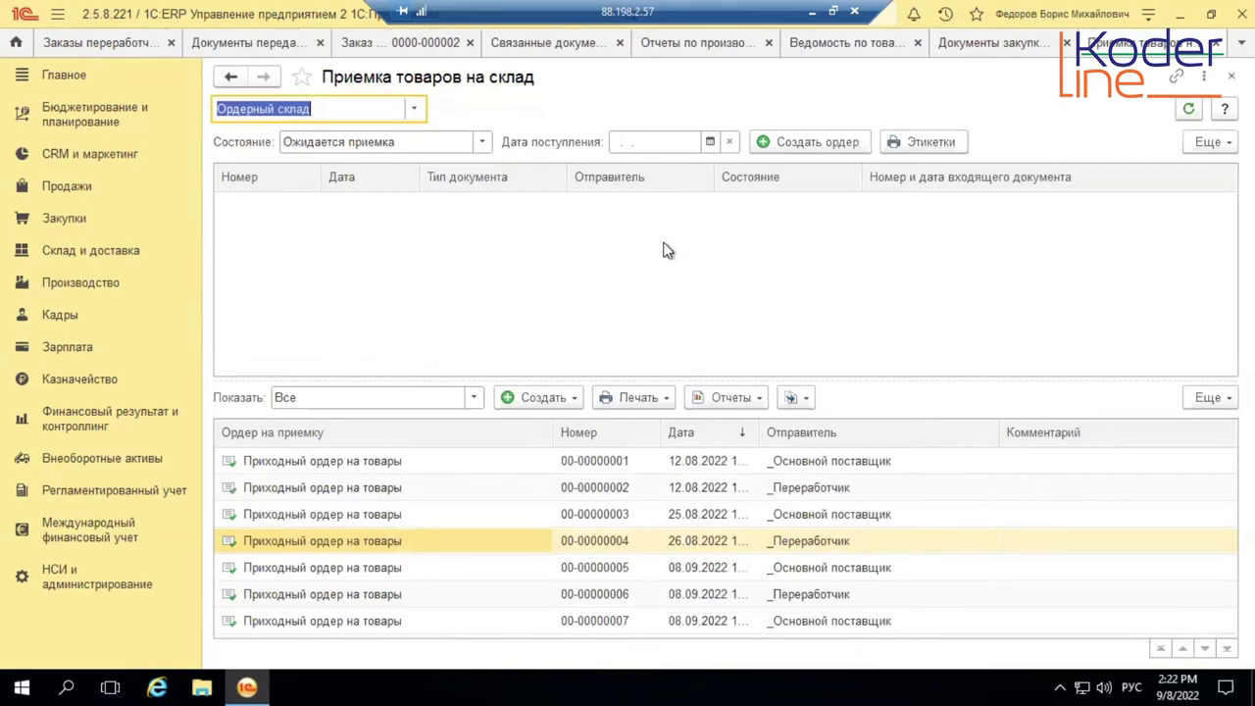
{"action": "key", "text": "ctrl+Tab"}
{"action": "left_click", "coordinate": [667, 310]}
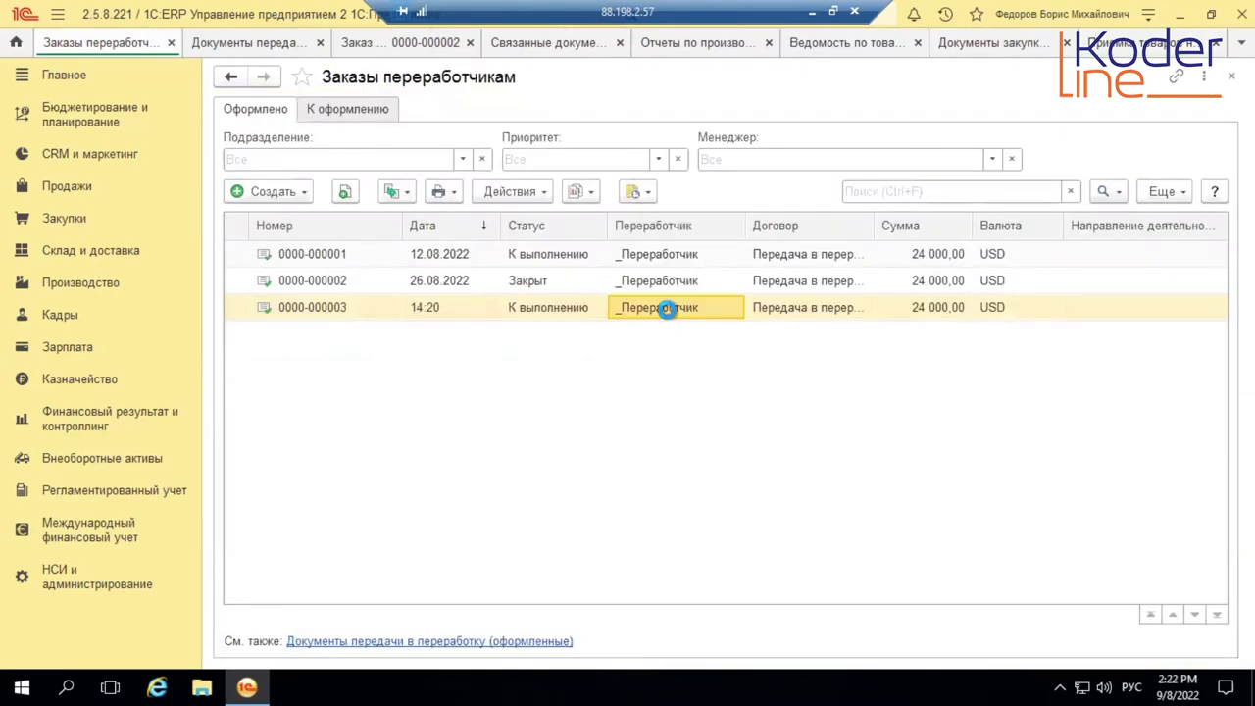
{"action": "double_click", "coordinate": [667, 310]}
{"action": "left_click", "coordinate": [493, 217]}
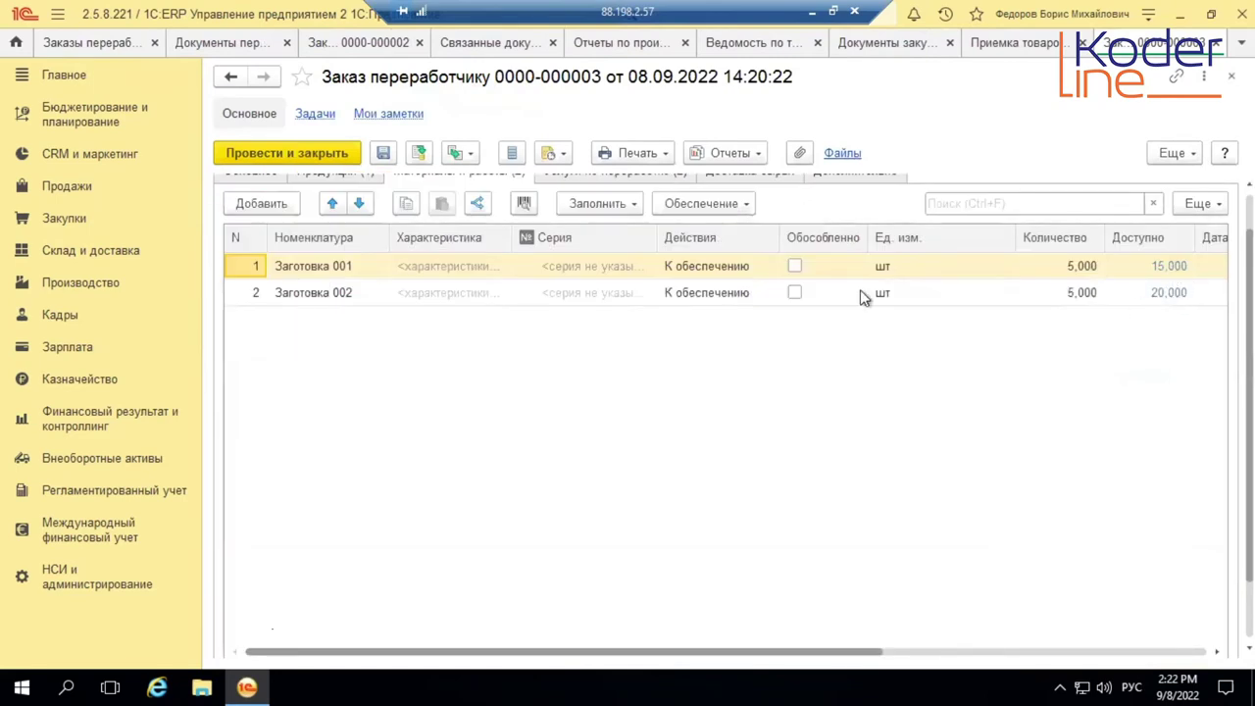
Set the supply action of both Заготовка 001 and Заготовка 002 to Отгрузить in the processor order
{"action": "left_click", "coordinate": [735, 273]}
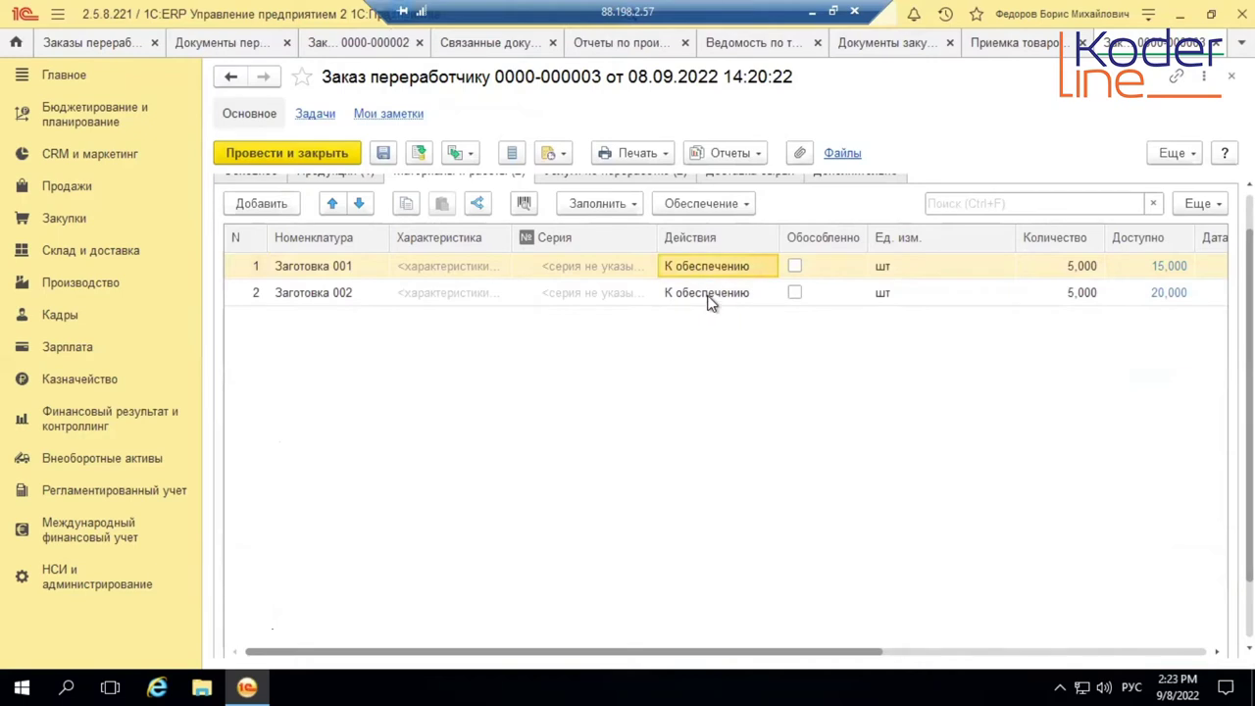
{"action": "left_click", "coordinate": [710, 293]}
{"action": "left_click", "coordinate": [714, 266], "text": "shift"}
{"action": "left_click", "coordinate": [733, 203]}
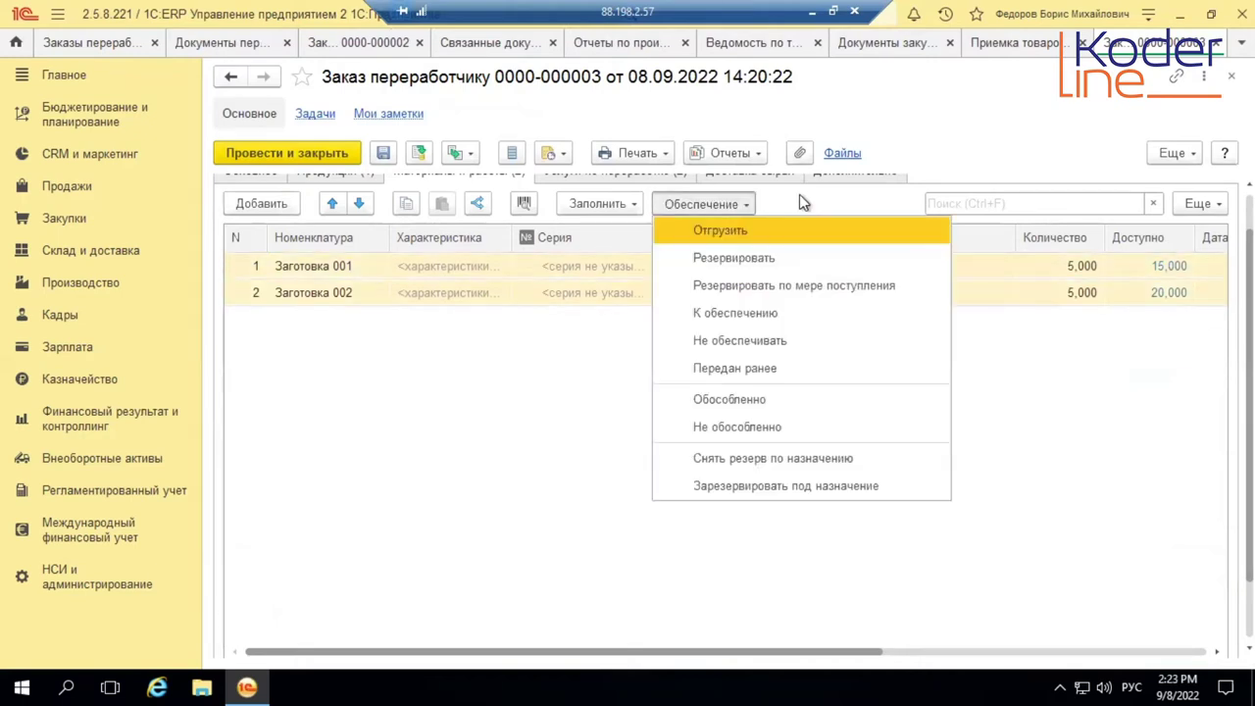
{"action": "left_click", "coordinate": [758, 228]}
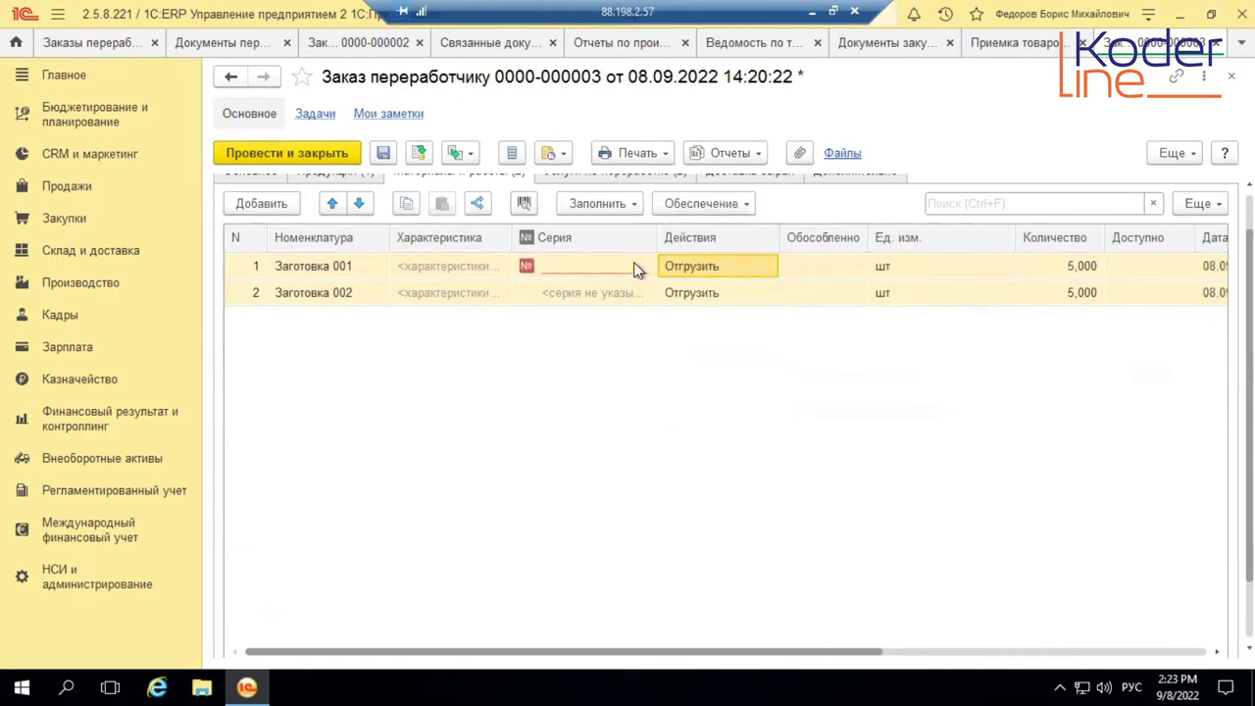
Try to fill the series of the processor order's materials by FEFO
{"action": "left_click", "coordinate": [637, 203]}
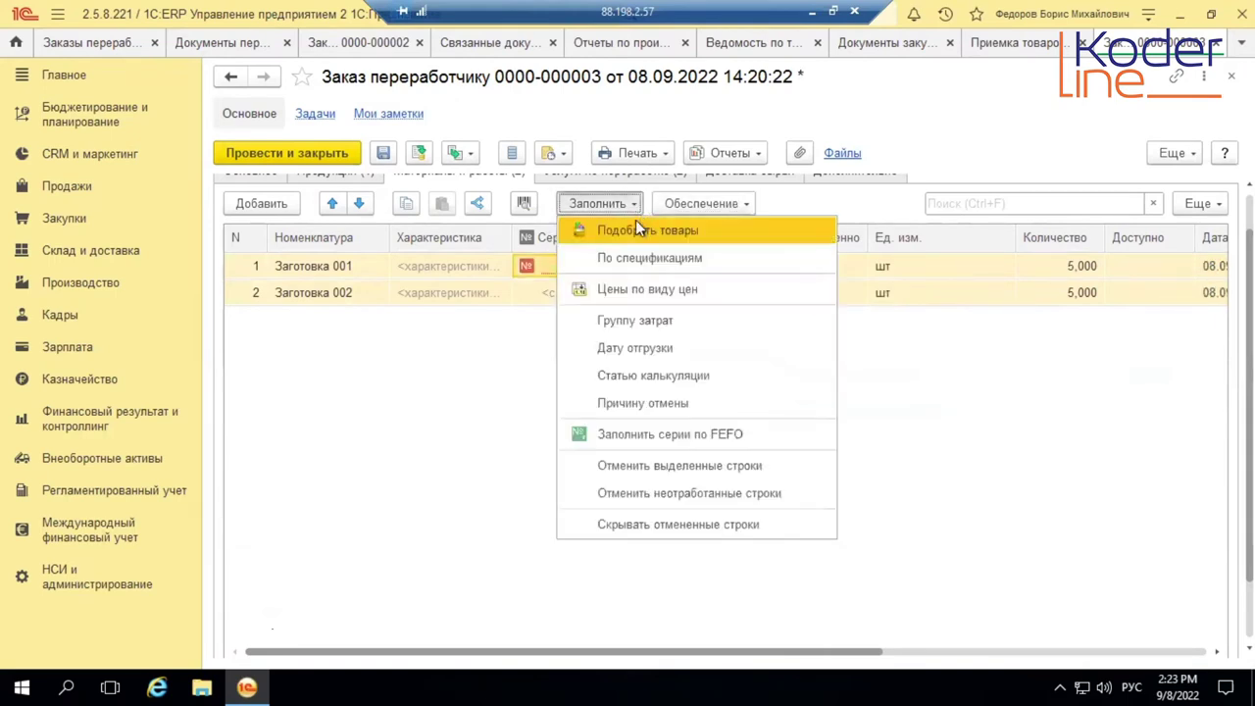
{"action": "left_click", "coordinate": [647, 404]}
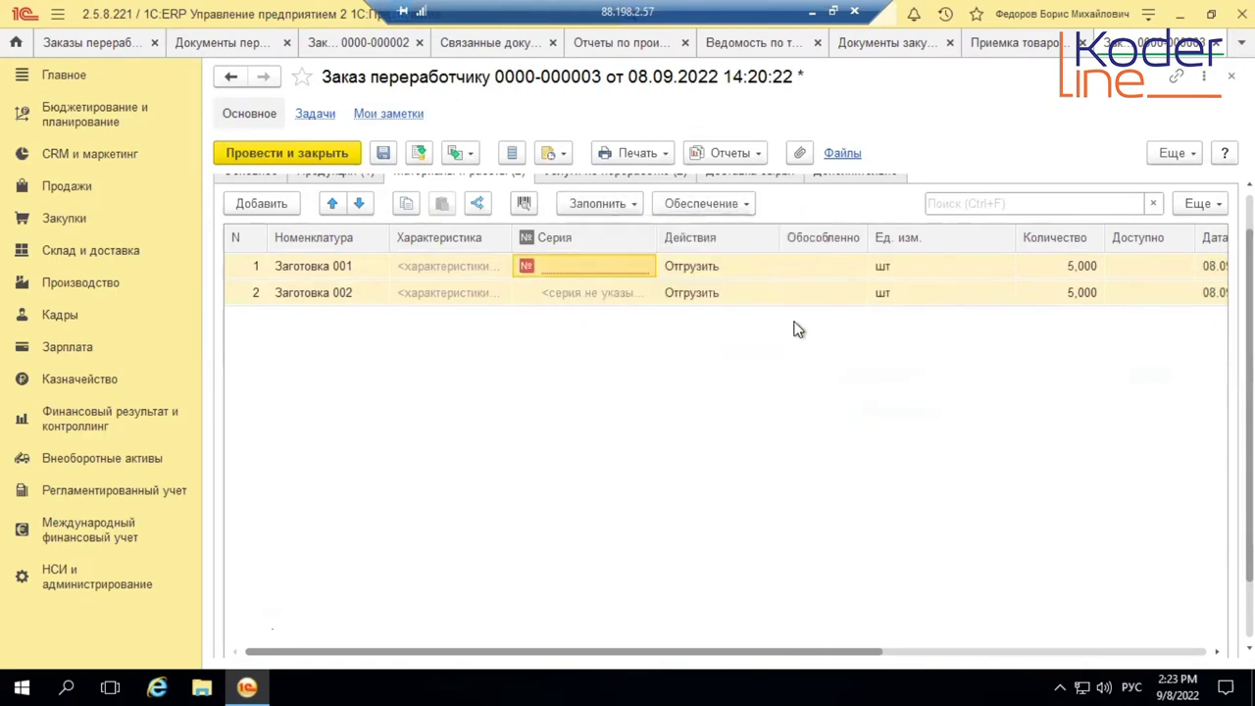
{"action": "left_click", "coordinate": [632, 212]}
{"action": "left_click", "coordinate": [665, 429]}
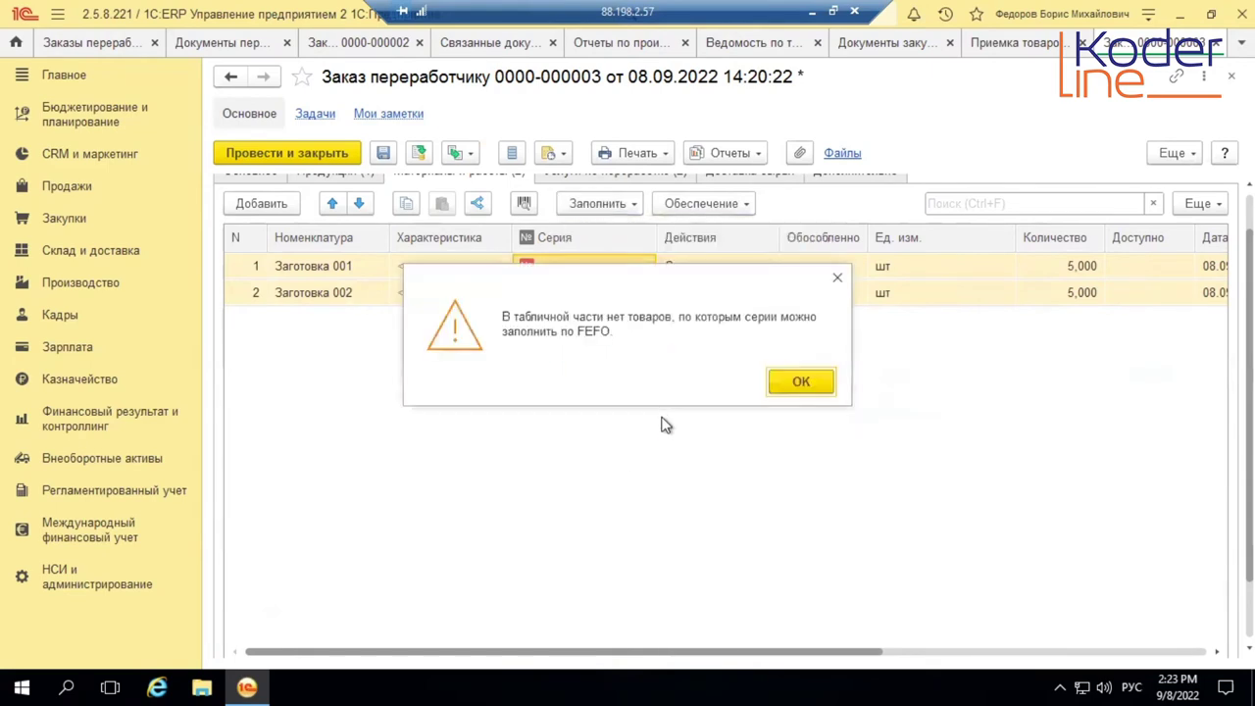
{"action": "left_click", "coordinate": [772, 380]}
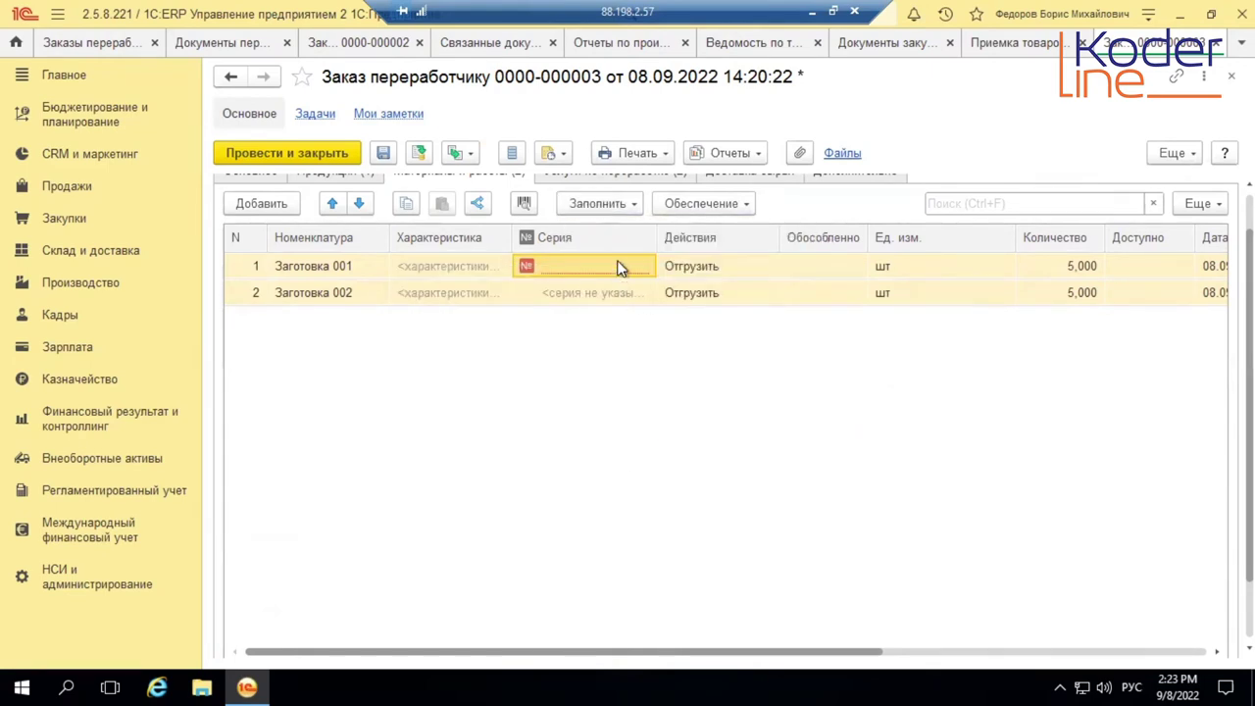
{"action": "scroll", "coordinate": [641, 242], "scroll_direction": "up", "scroll_amount": 1}
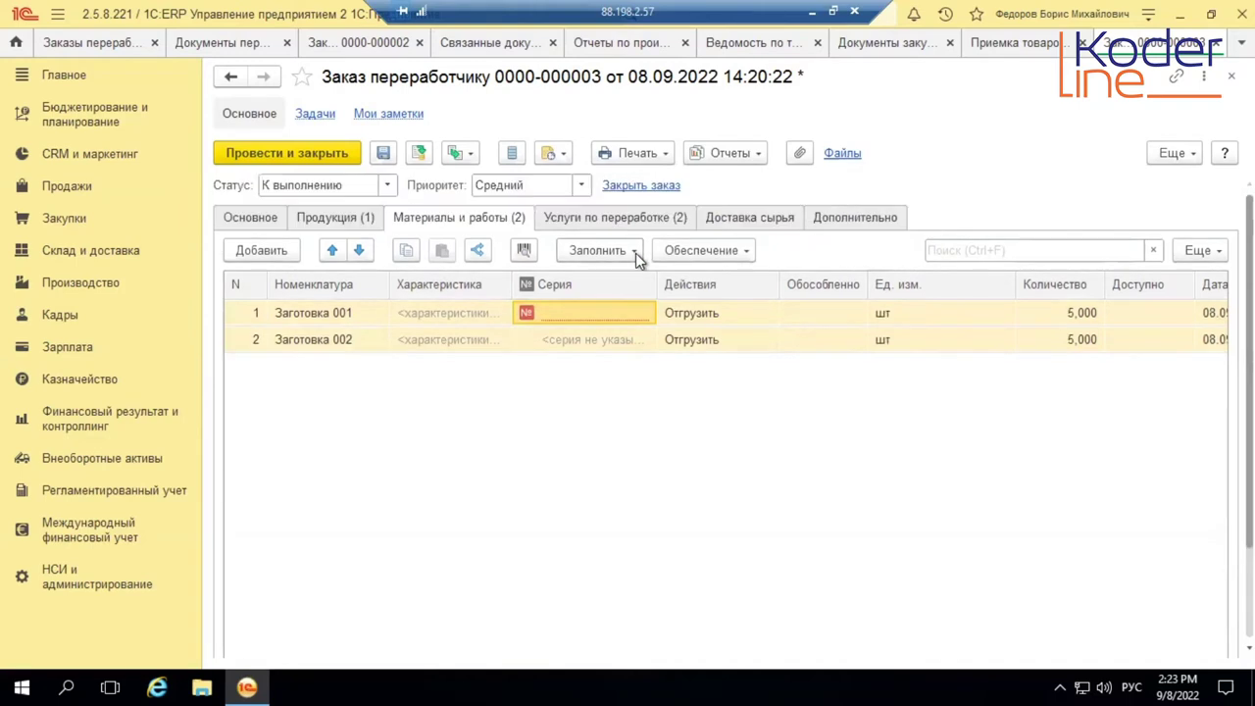
{"action": "left_click", "coordinate": [635, 253]}
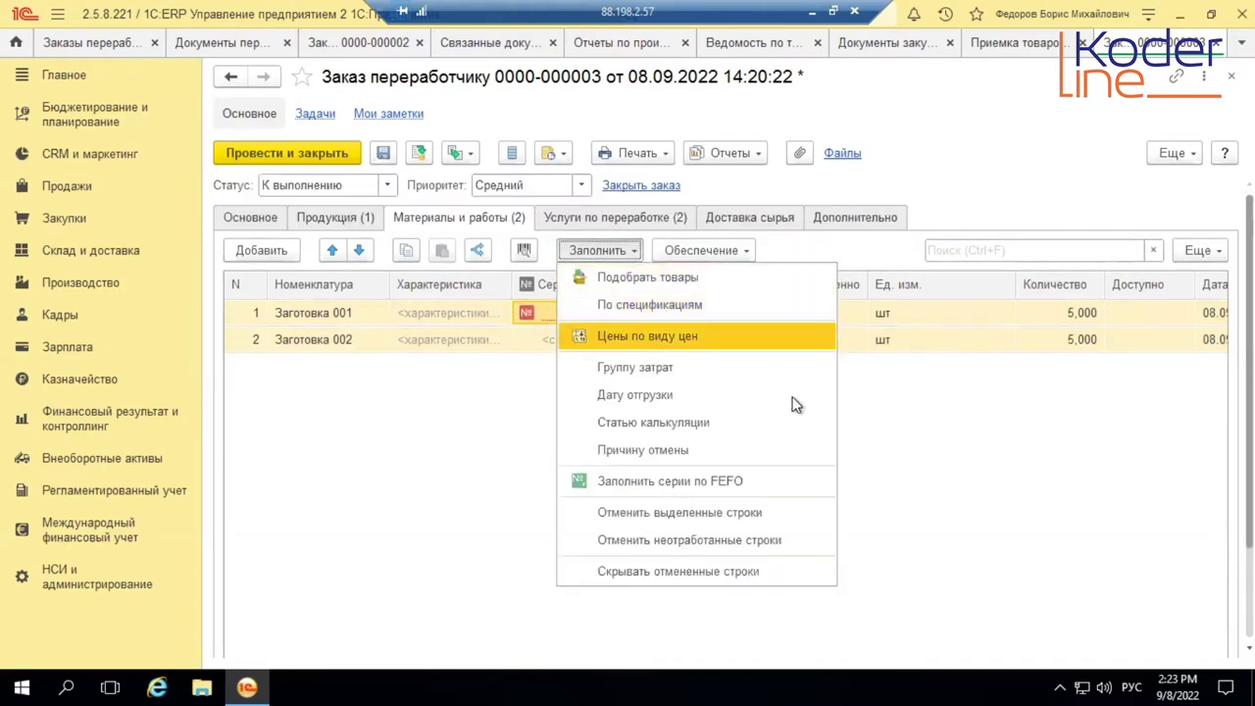
{"action": "left_click", "coordinate": [902, 426]}
{"action": "right_click", "coordinate": [581, 342]}
{"action": "left_click", "coordinate": [472, 358]}
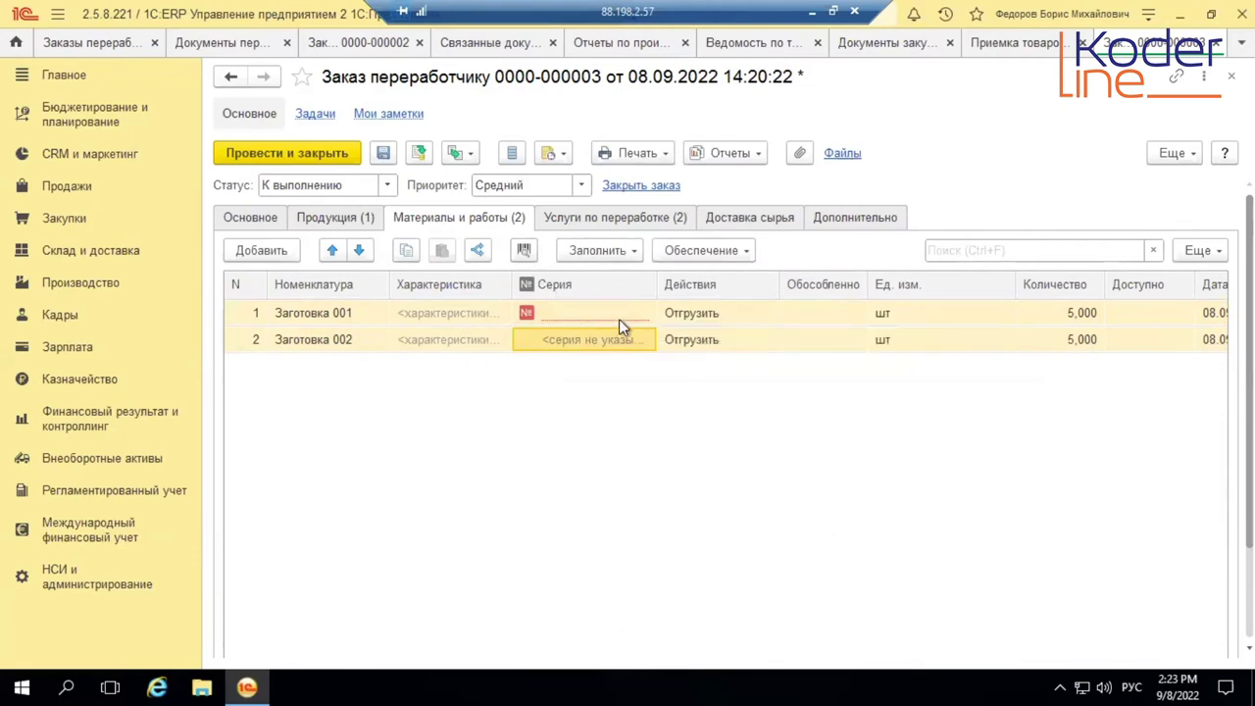
Set the supply action of Заготовка 001 to К обеспечению and post the processor order
{"action": "left_click", "coordinate": [700, 313]}
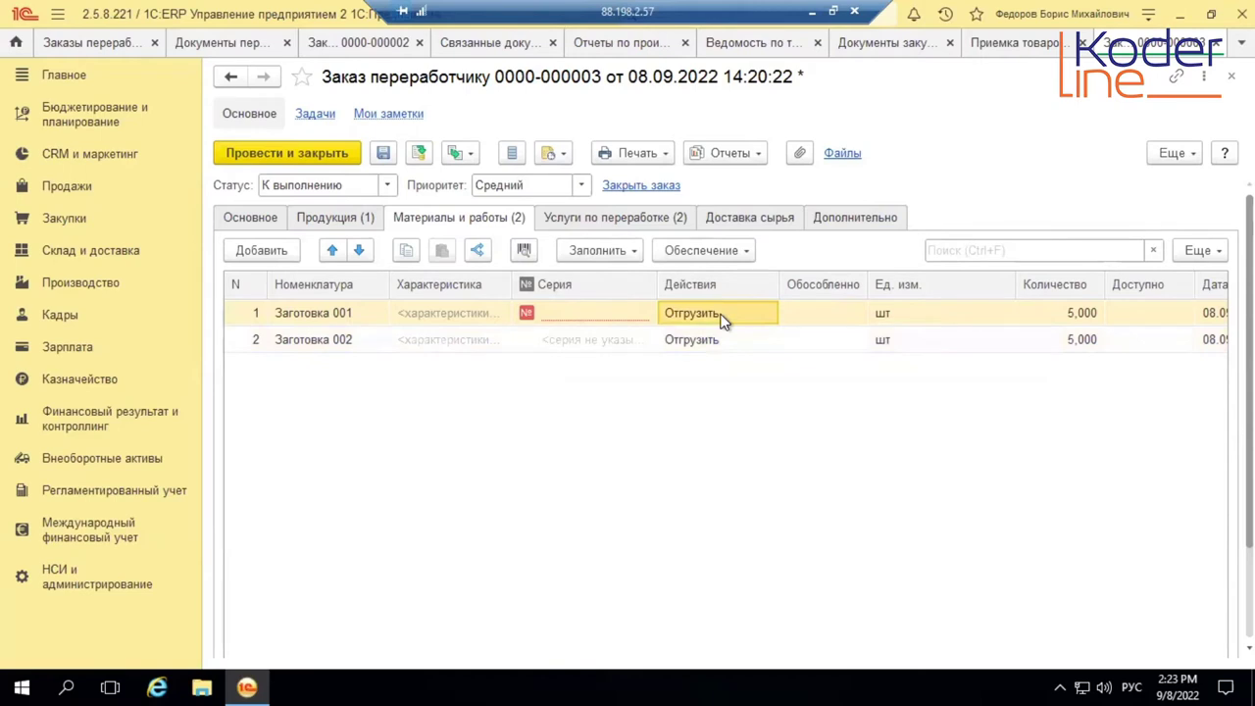
{"action": "left_click", "coordinate": [743, 252]}
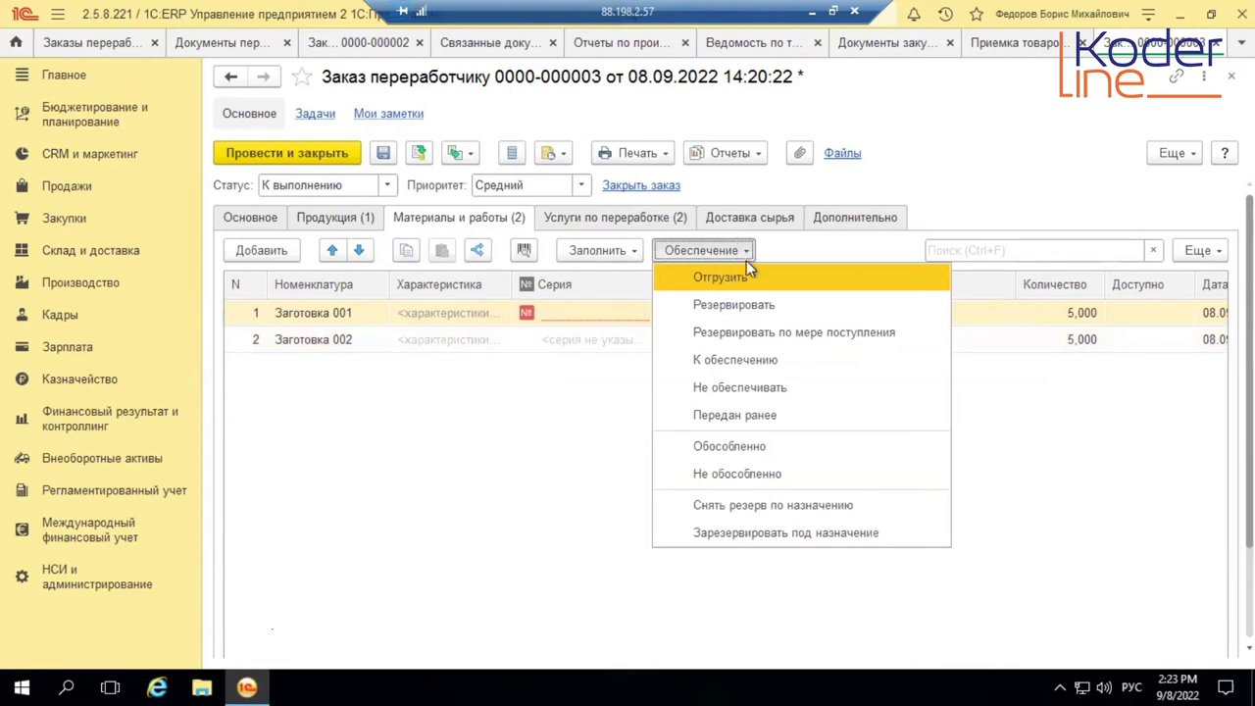
{"action": "left_click", "coordinate": [752, 356]}
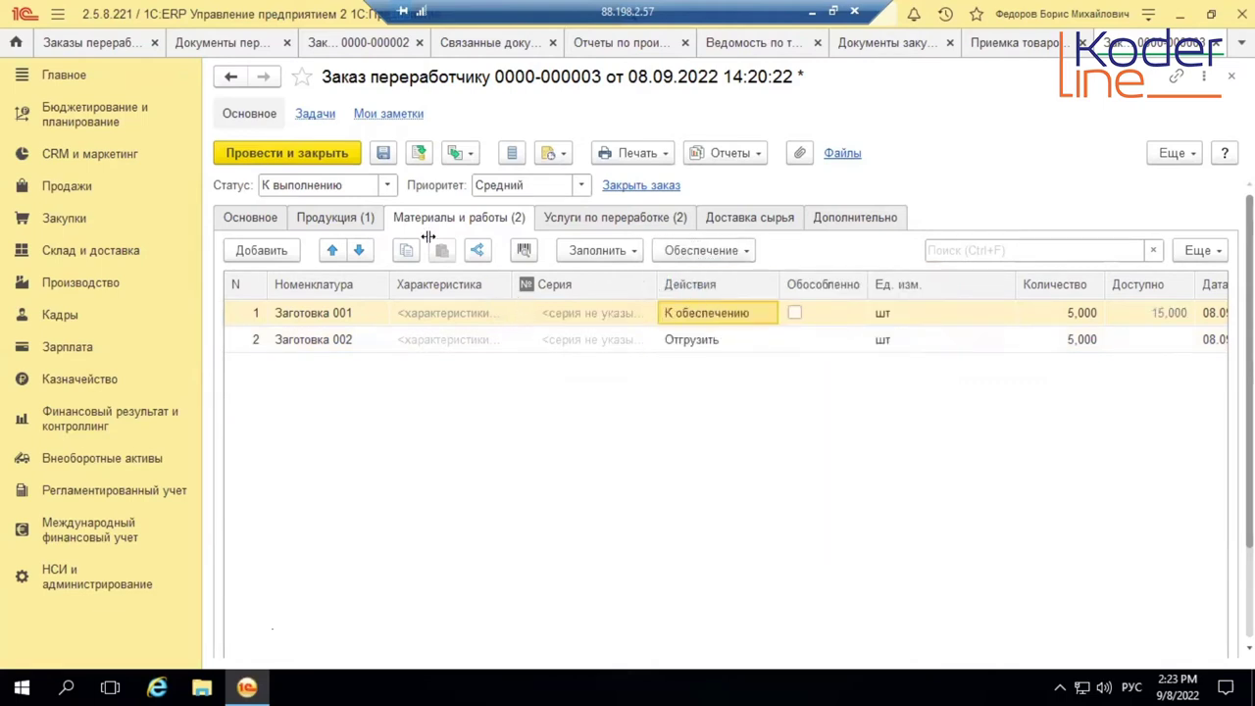
{"action": "left_click", "coordinate": [417, 152]}
Open the warehouse goods shipment workplace (Отгрузка товаров со склада) and select the warehouse Ордерный склад
{"action": "left_click", "coordinate": [147, 251]}
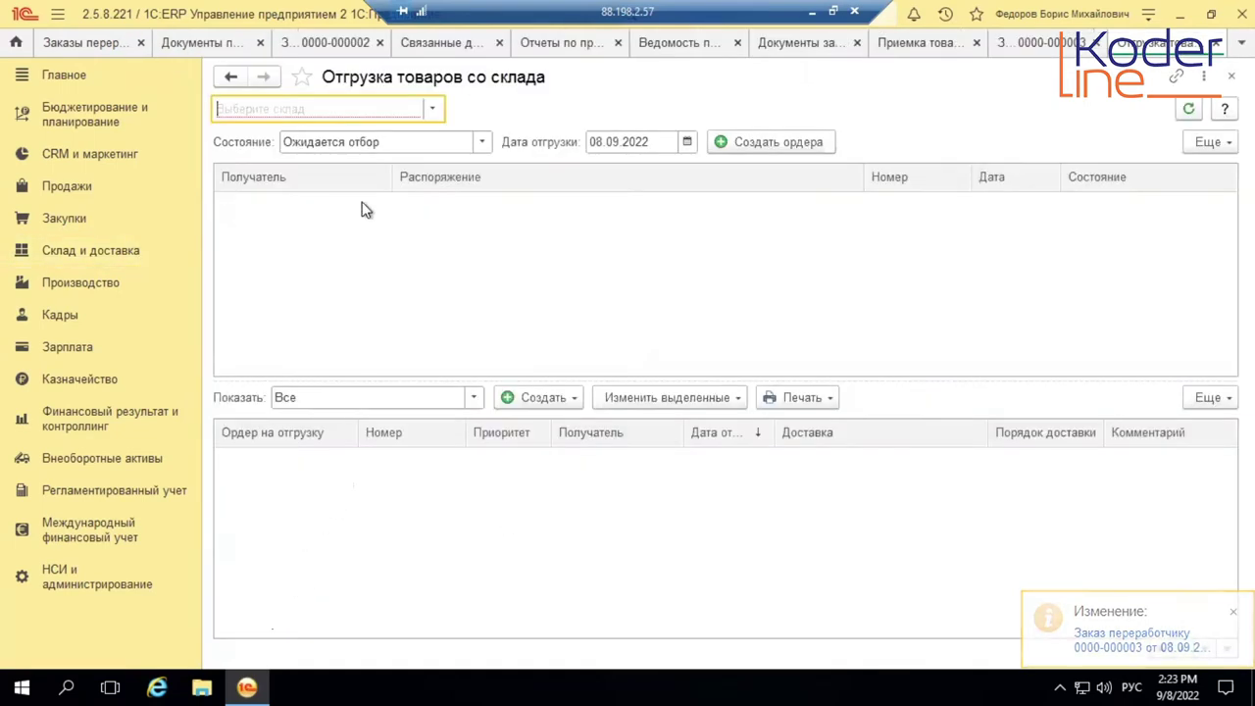
{"action": "left_click", "coordinate": [432, 108]}
{"action": "left_click", "coordinate": [332, 109]}
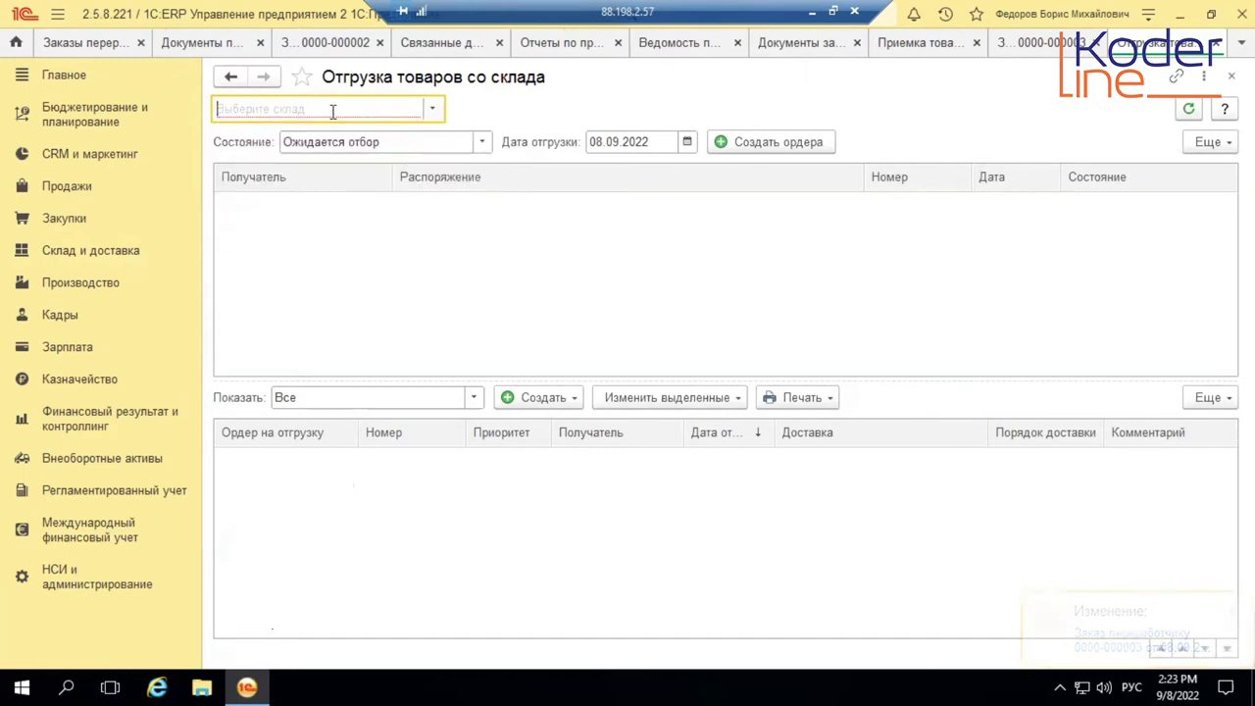
{"action": "type", "text": "ОРД"}
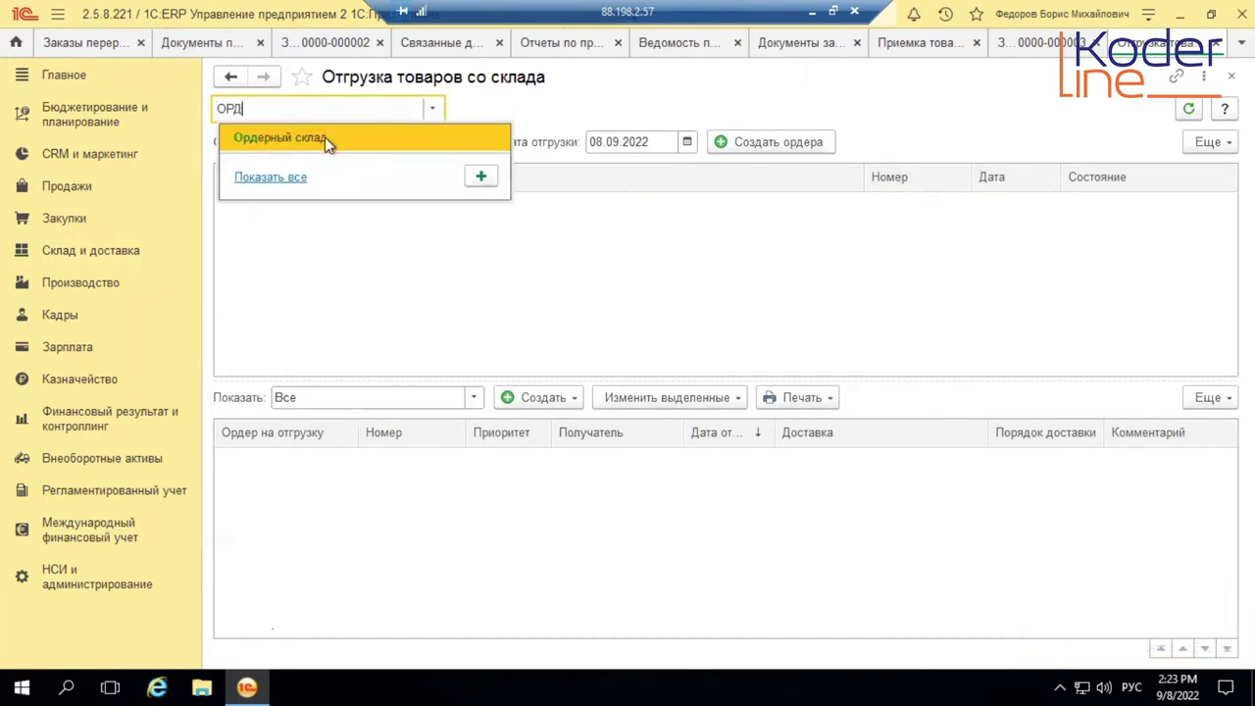
{"action": "left_click", "coordinate": [326, 137]}
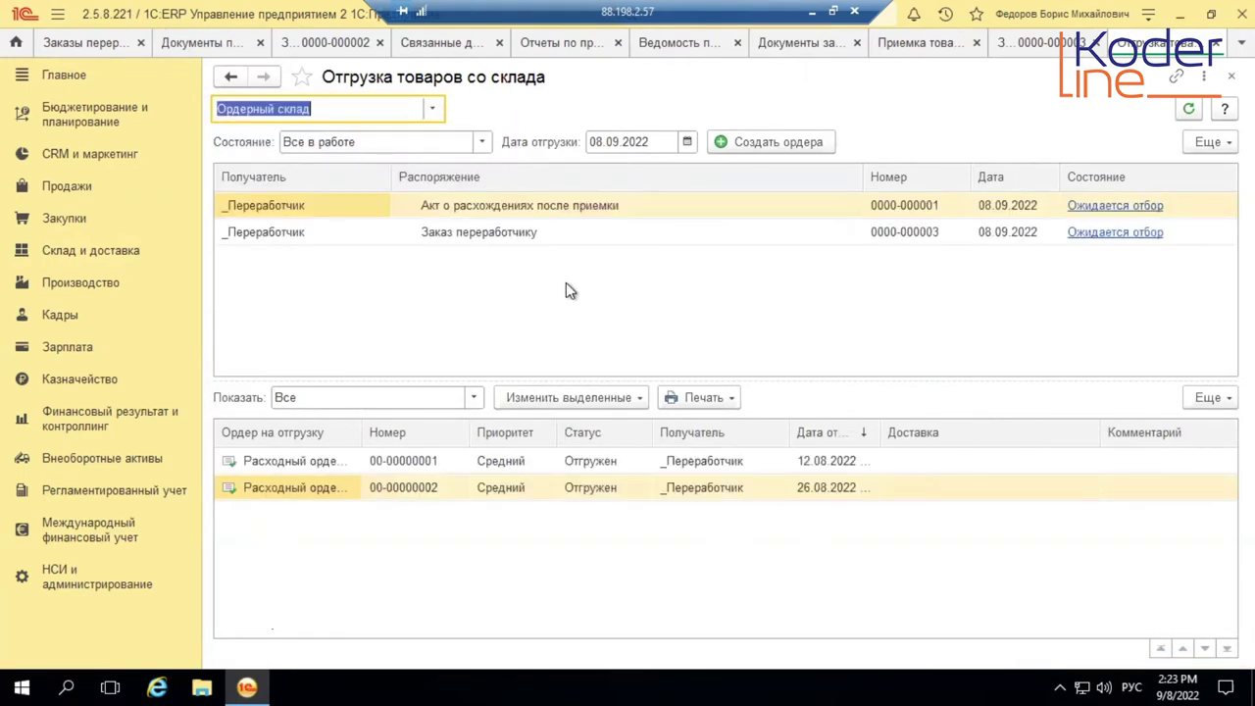
Create a goods issue order for the Заказ переработчику only, using the option по выделенным распоряжениям
{"action": "left_click", "coordinate": [500, 231]}
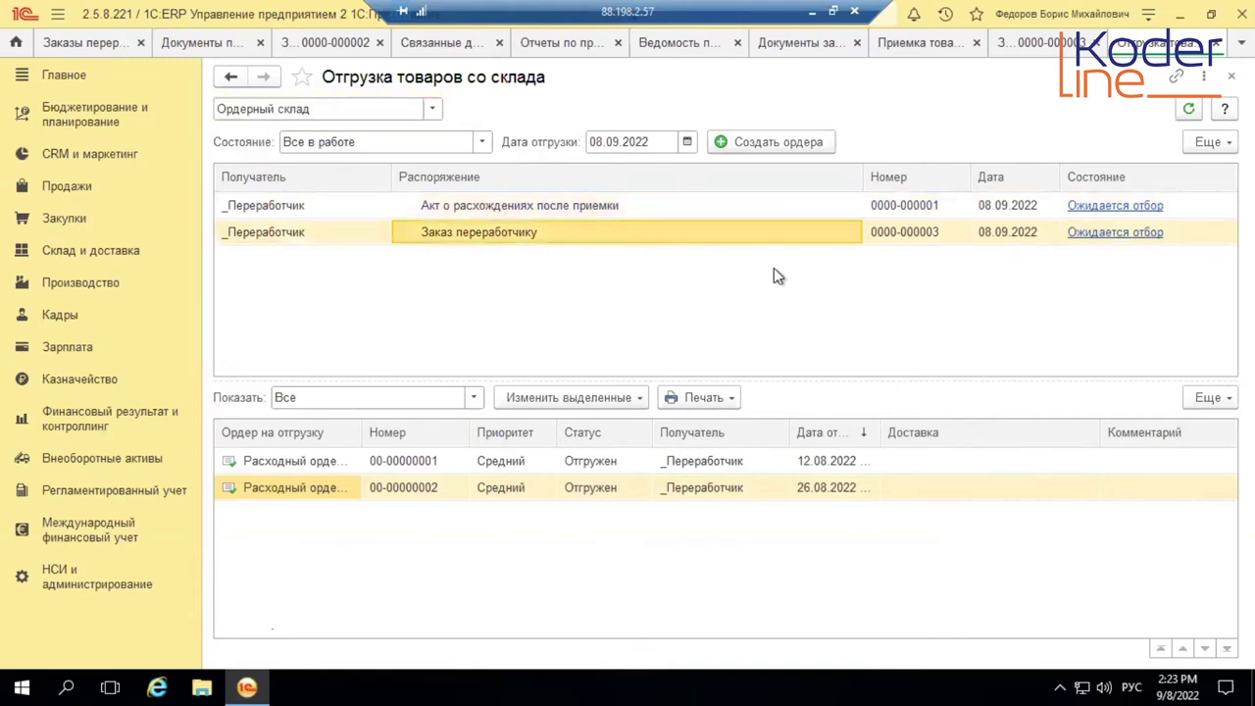
{"action": "left_click", "coordinate": [768, 145]}
{"action": "left_click", "coordinate": [610, 353]}
{"action": "left_click", "coordinate": [625, 385]}
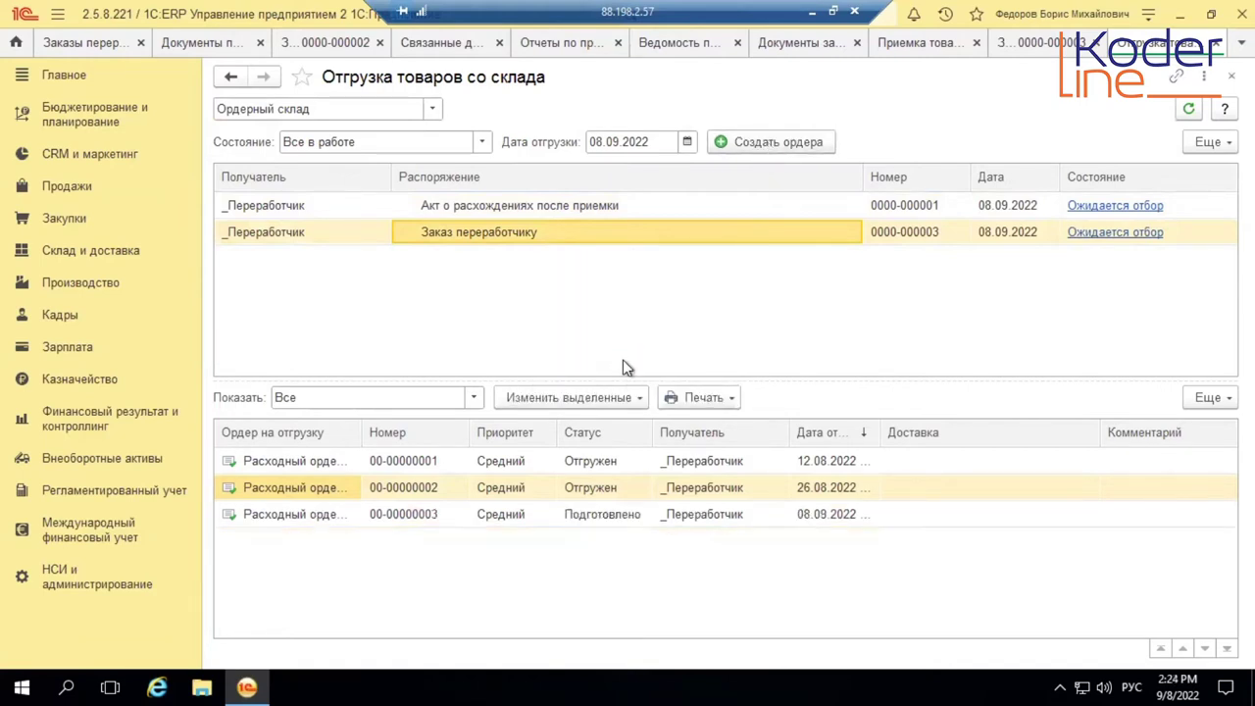
Open the new goods issue order for Заготовка 002, set its status to Отгружен, and post and close it
{"action": "left_click", "coordinate": [495, 511]}
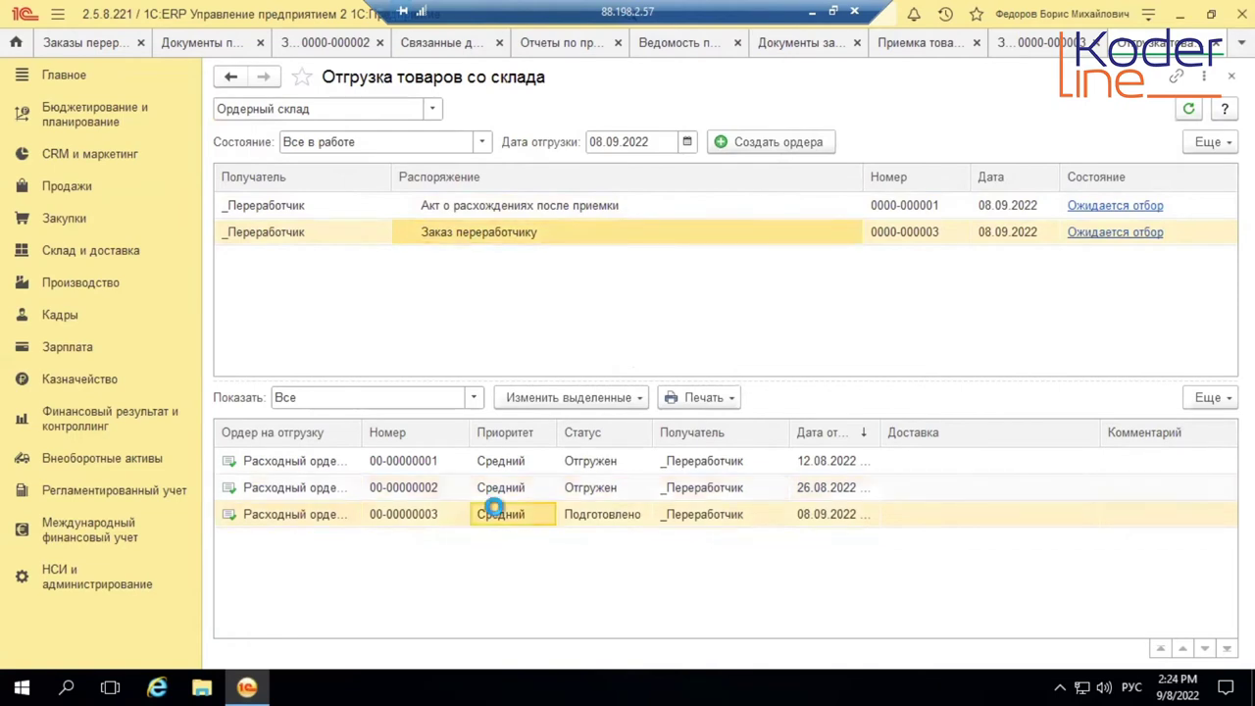
{"action": "double_click", "coordinate": [495, 509]}
{"action": "left_click_drag", "start_coordinate": [740, 612], "coordinate": [537, 590]}
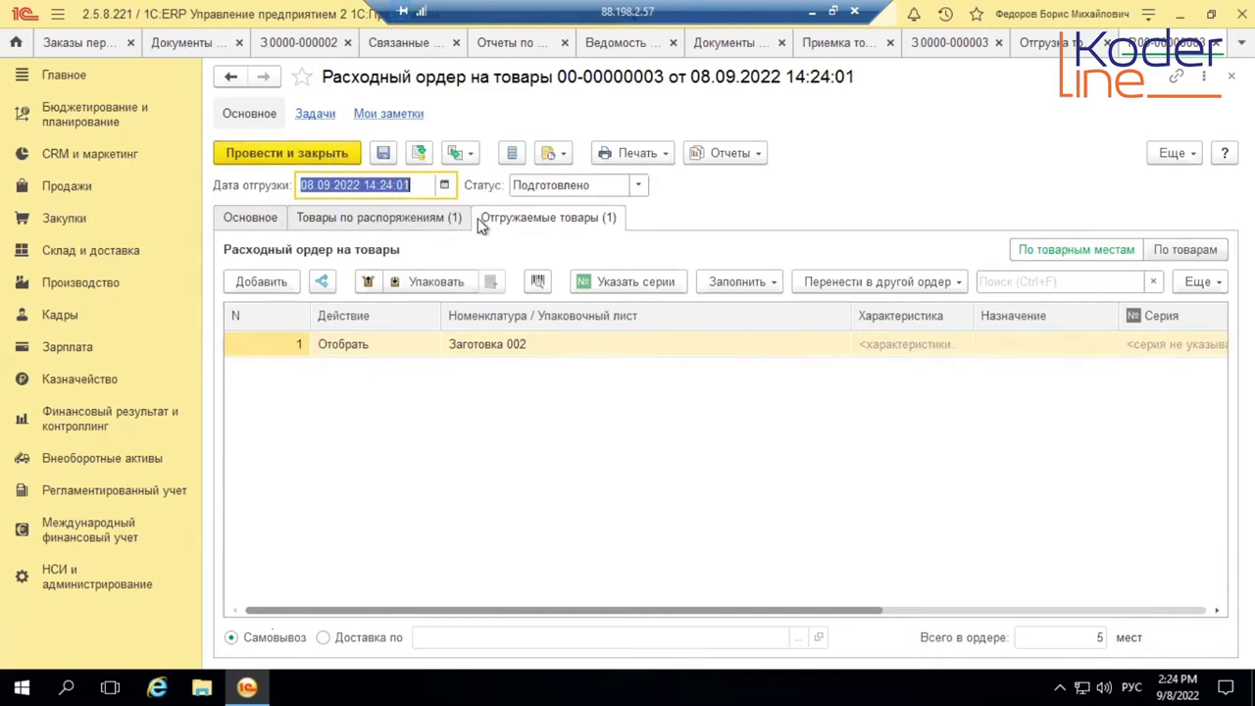
{"action": "left_click", "coordinate": [638, 186]}
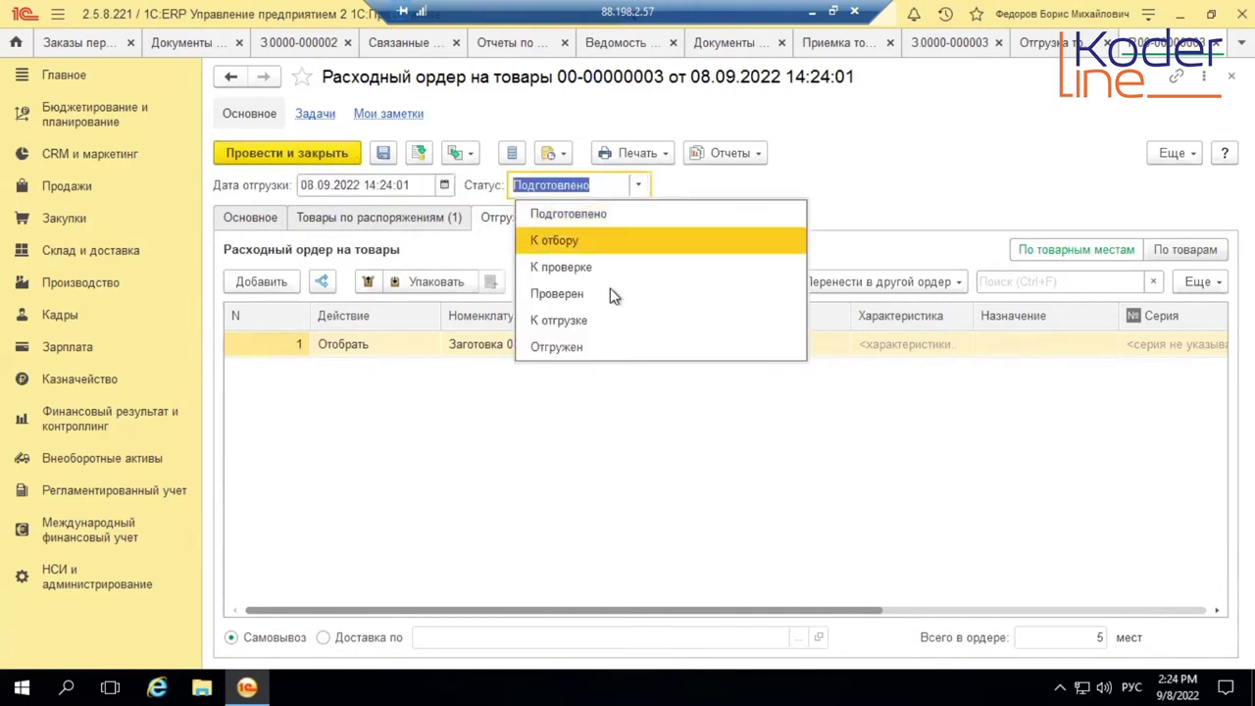
{"action": "left_click", "coordinate": [559, 350]}
{"action": "left_click", "coordinate": [416, 152]}
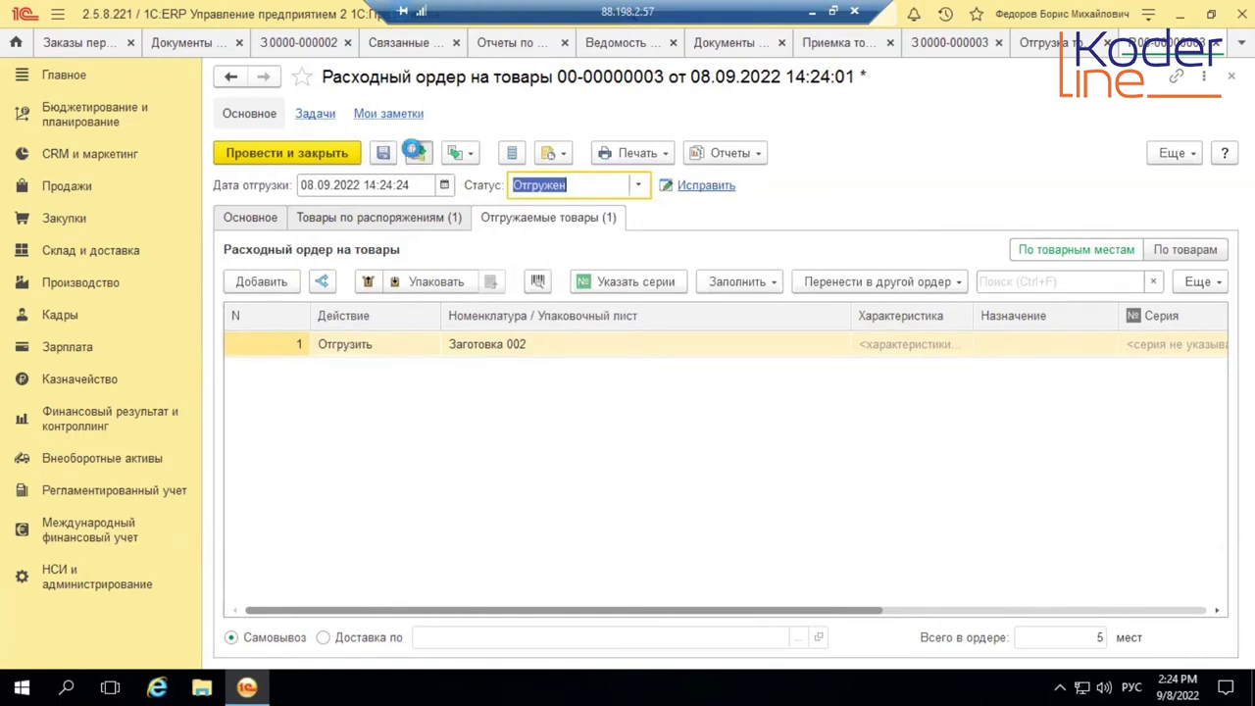
{"action": "left_click", "coordinate": [341, 157]}
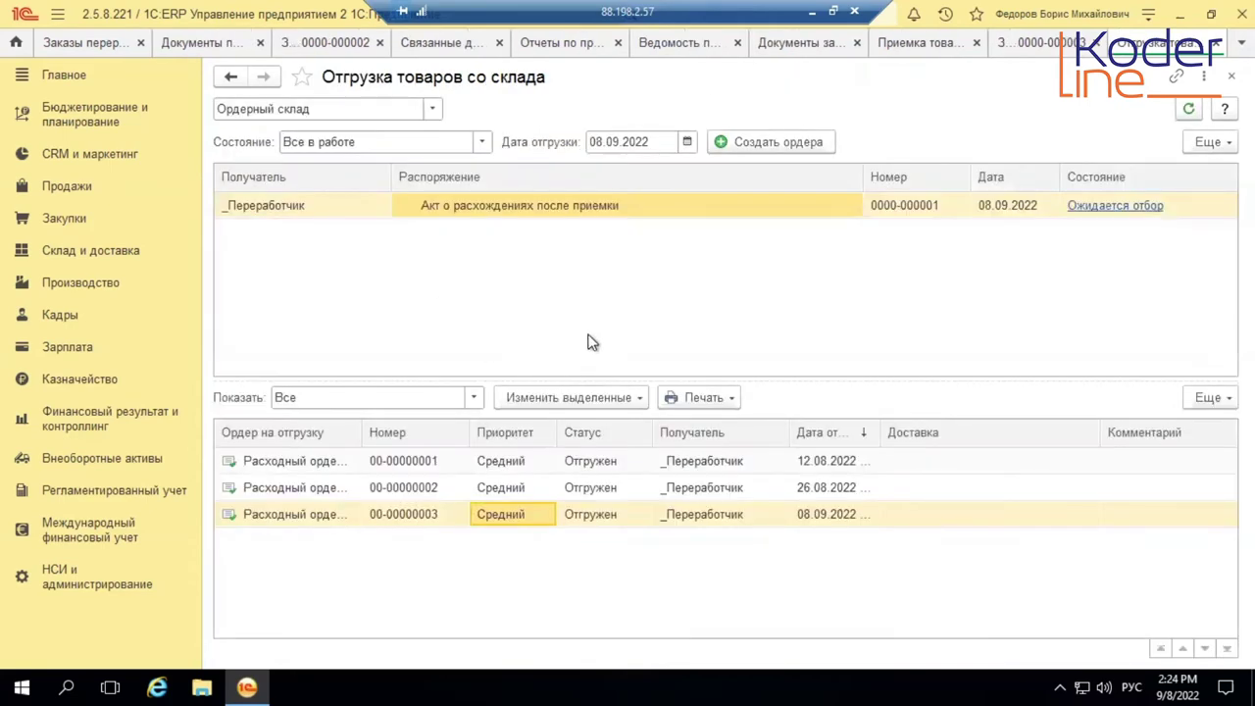
Return to the processor order and set the action of Заготовка 001 to Отгрузить, with 5 pieces picked from Ордерный склад
{"action": "left_click", "coordinate": [575, 209]}
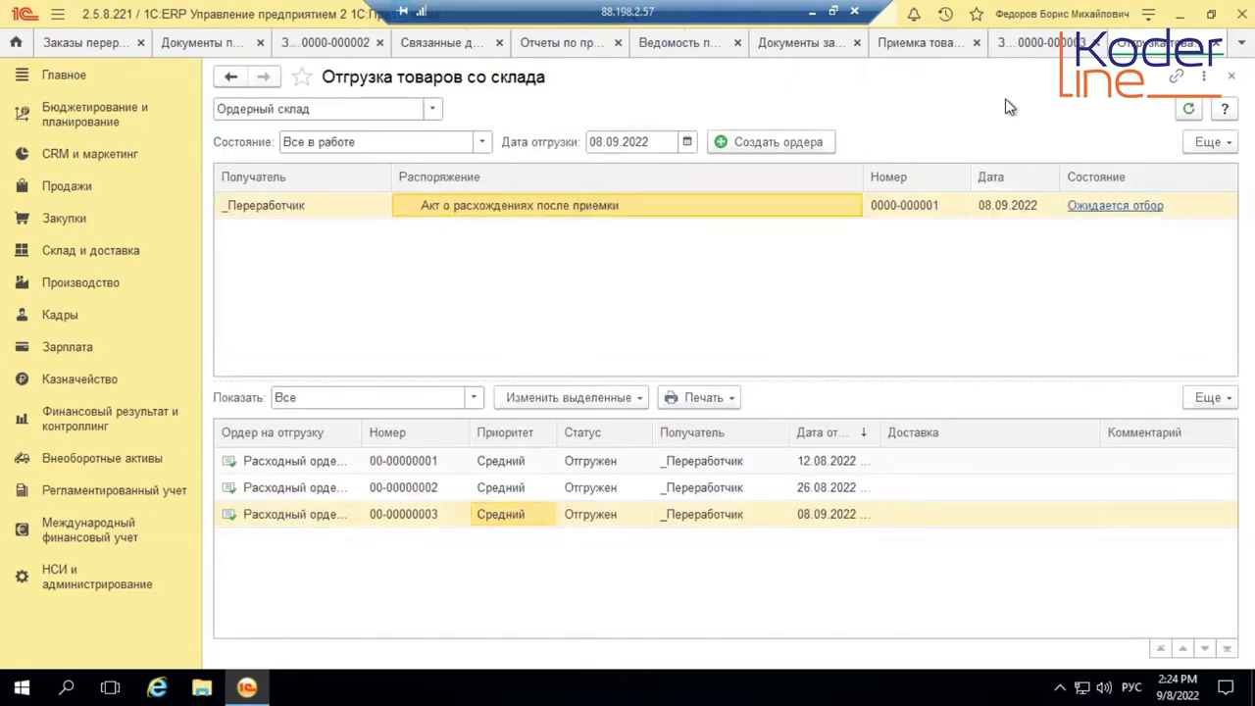
{"action": "left_click", "coordinate": [1039, 43]}
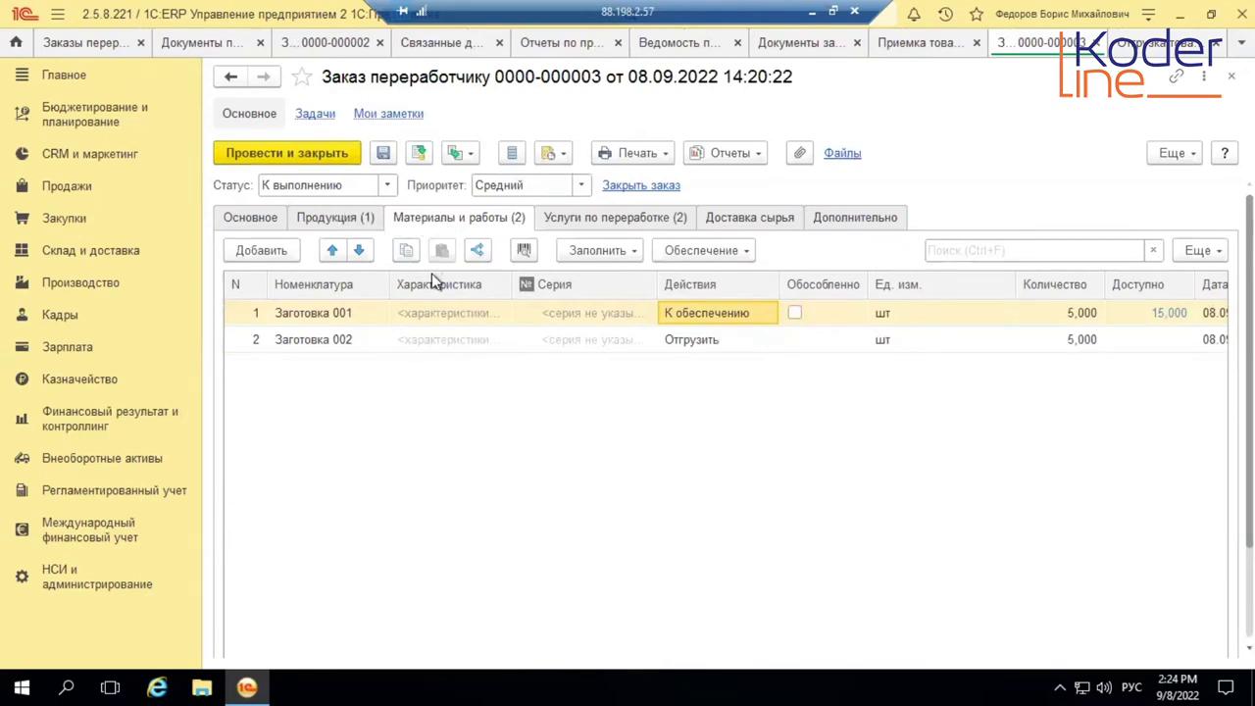
{"action": "left_click", "coordinate": [768, 339]}
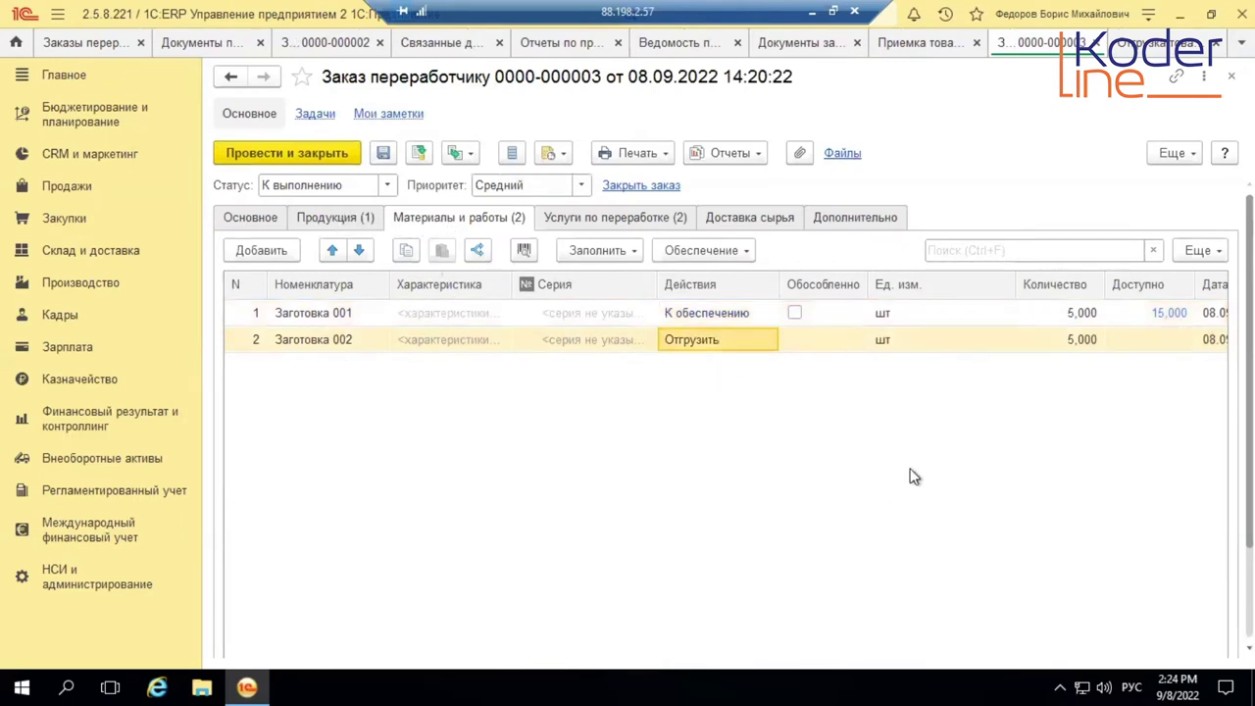
{"action": "left_click", "coordinate": [747, 313]}
{"action": "left_click", "coordinate": [748, 314]}
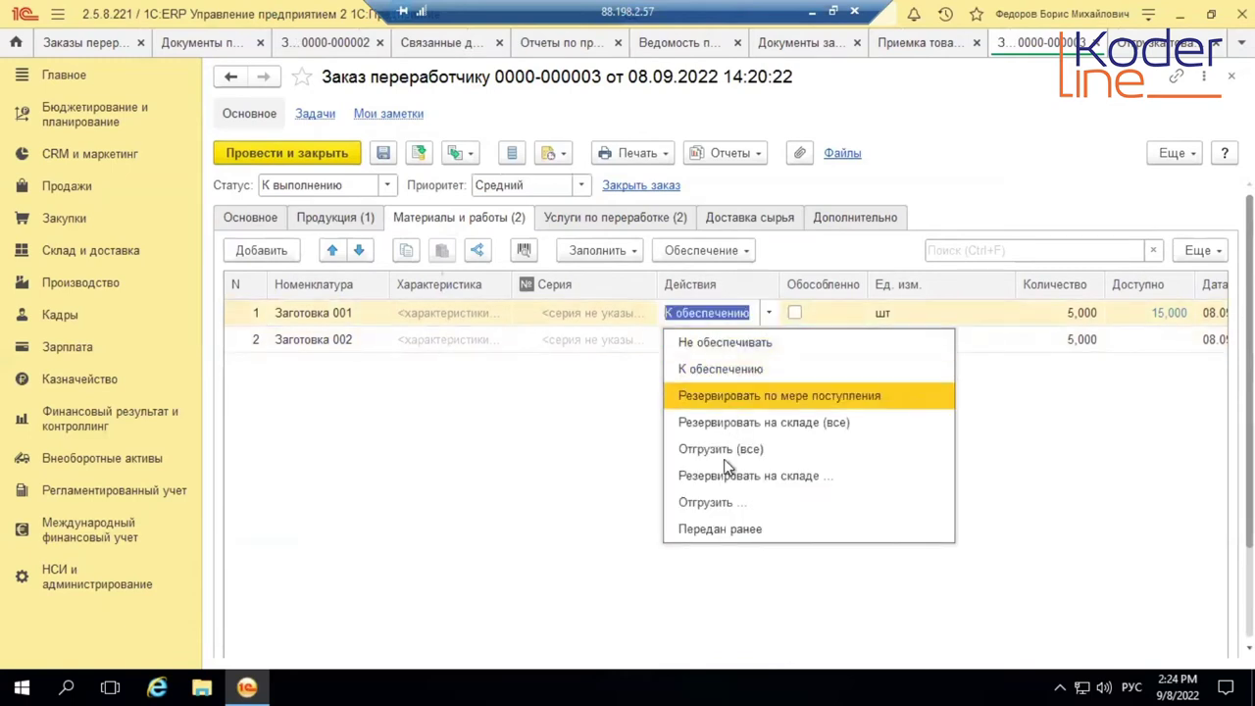
{"action": "left_click", "coordinate": [716, 501]}
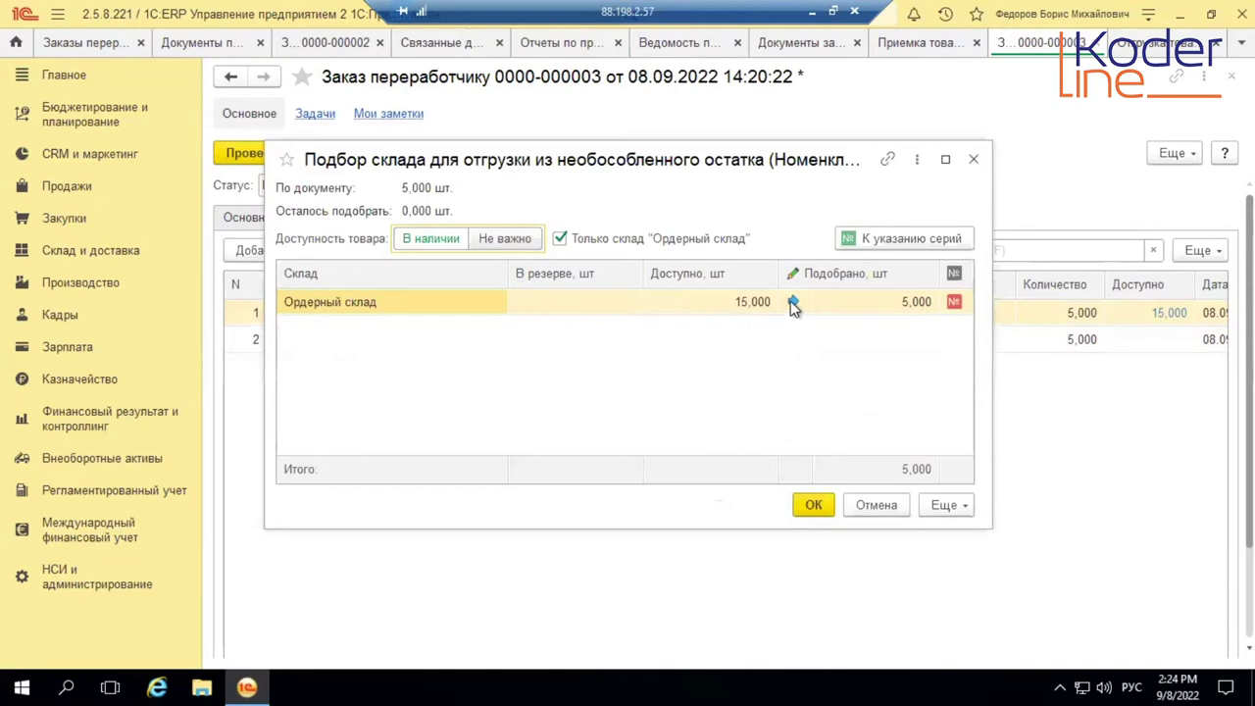
{"action": "left_click", "coordinate": [812, 505]}
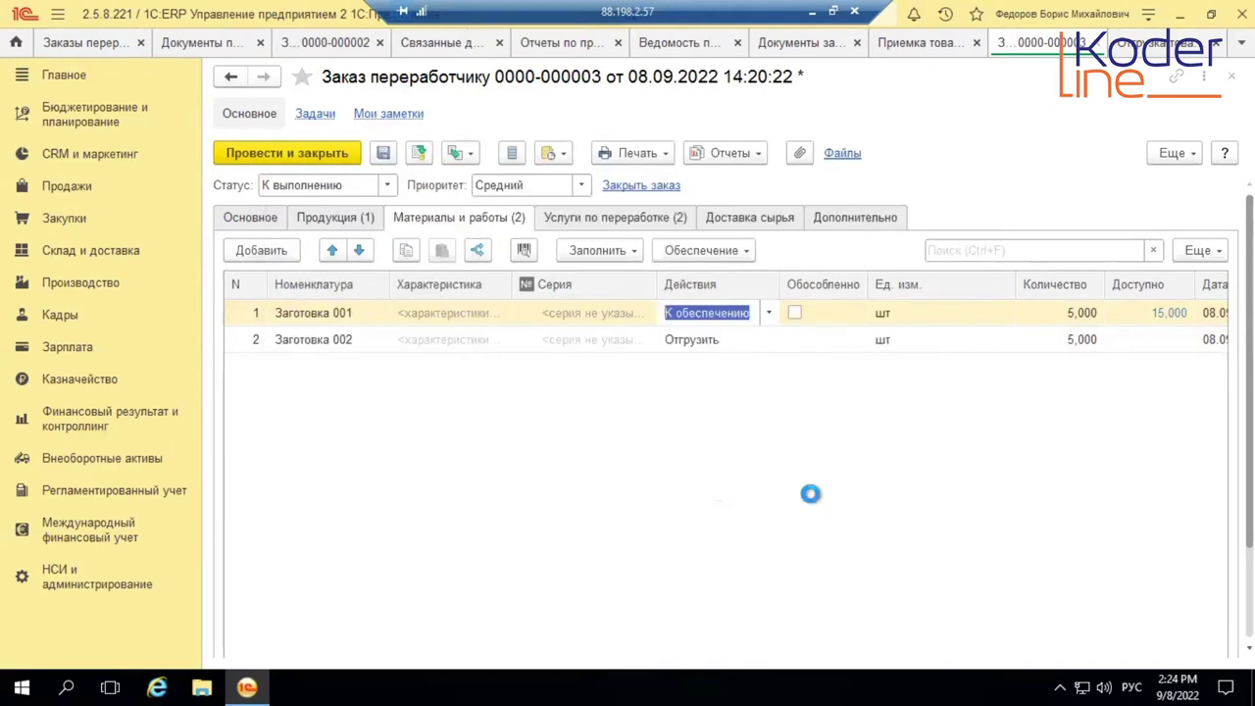
Assign 5 pieces of series 12345 to Заготовка 001 and post the processor order
{"action": "left_click", "coordinate": [606, 310]}
{"action": "left_click", "coordinate": [606, 310]}
{"action": "left_click", "coordinate": [627, 312]}
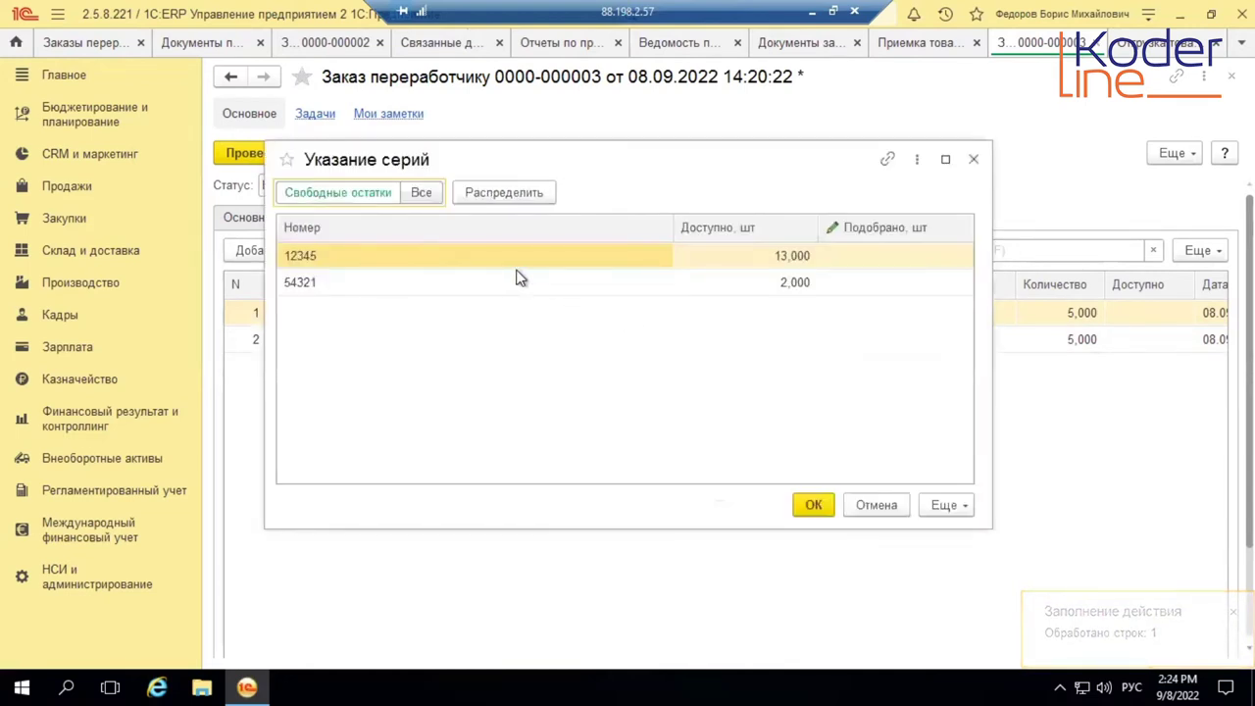
{"action": "left_click", "coordinate": [867, 254]}
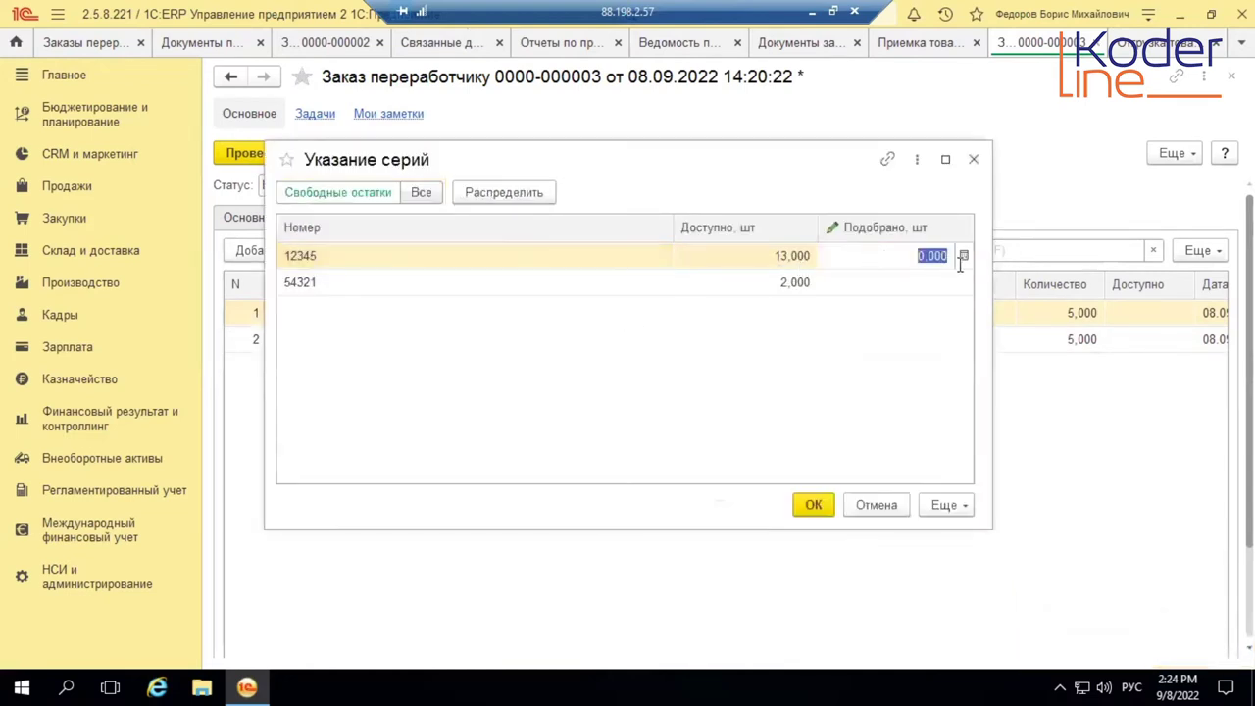
{"action": "type", "text": "5"}
{"action": "key", "text": "Return"}
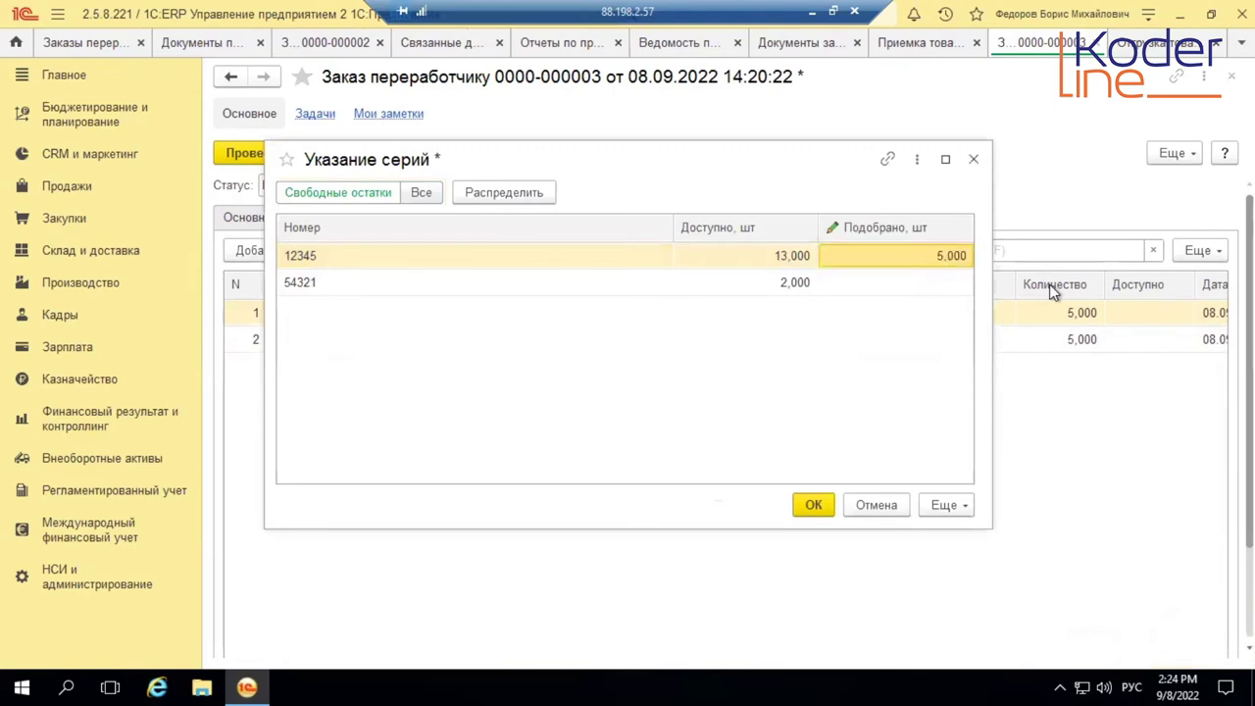
{"action": "left_click", "coordinate": [812, 504]}
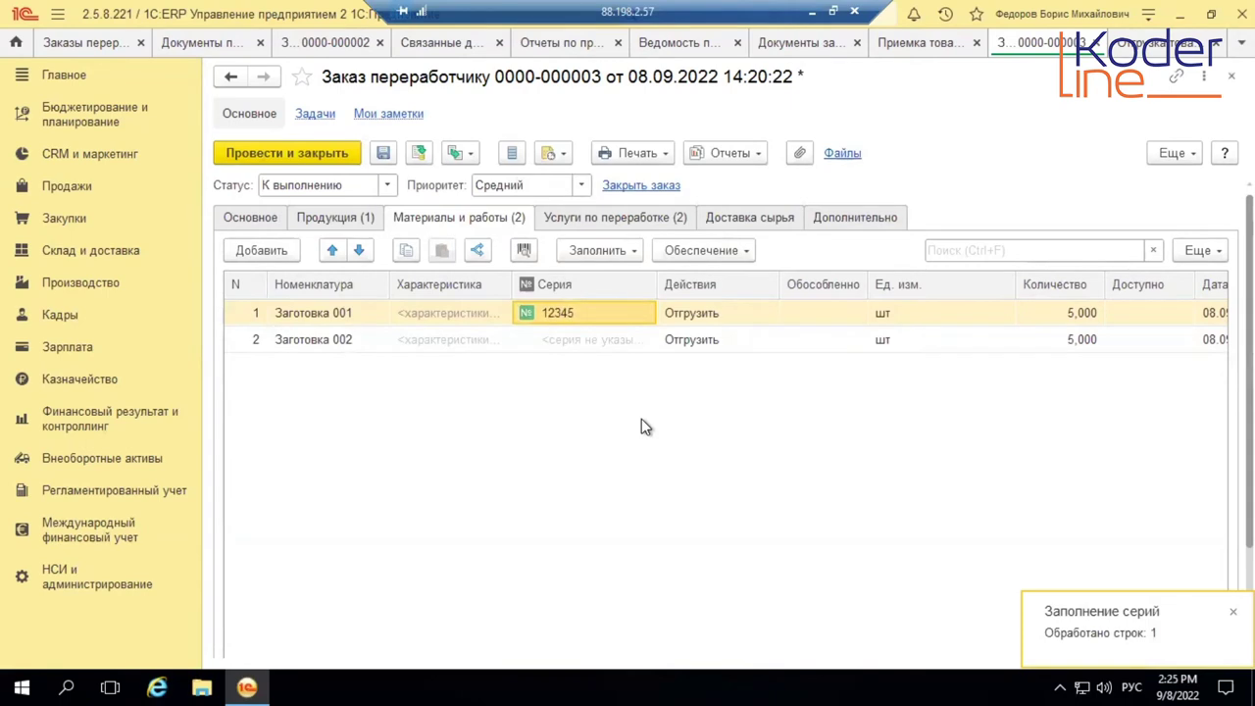
{"action": "left_click", "coordinate": [416, 153]}
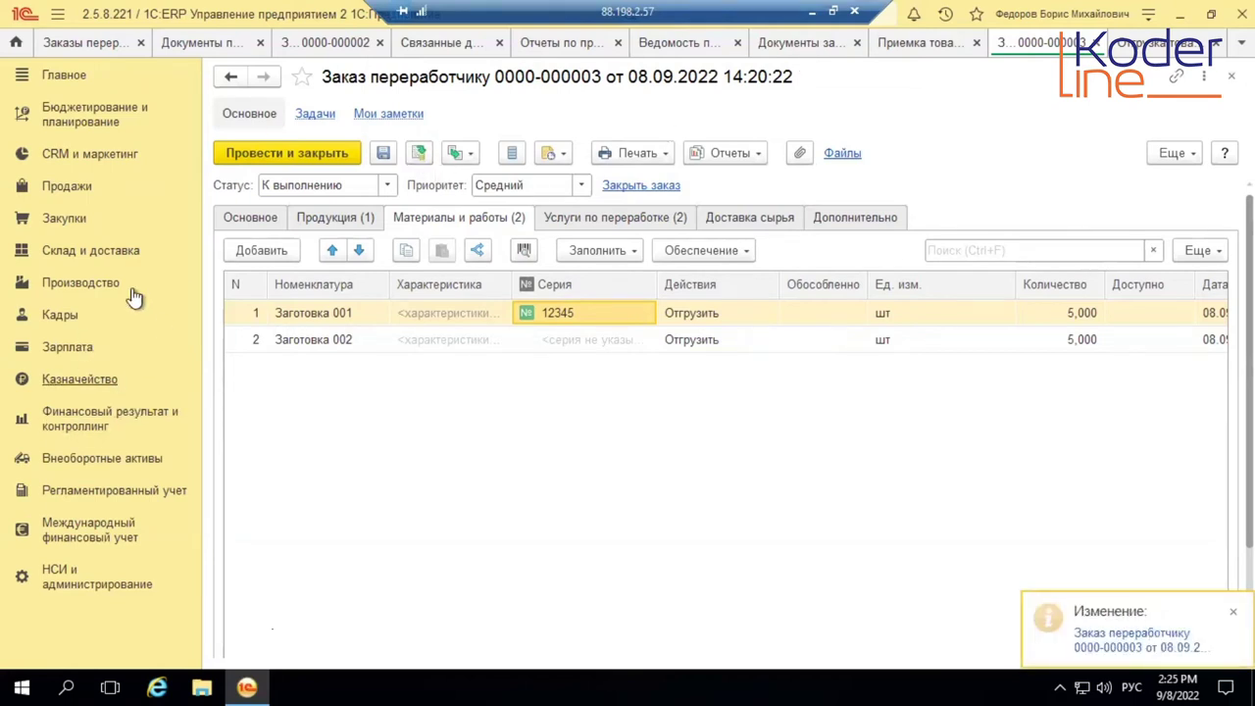
Return to the warehouse shipment workplace and create another goods issue order for the selected Заказ переработчику, covering the remaining material
{"action": "left_click", "coordinate": [1156, 42]}
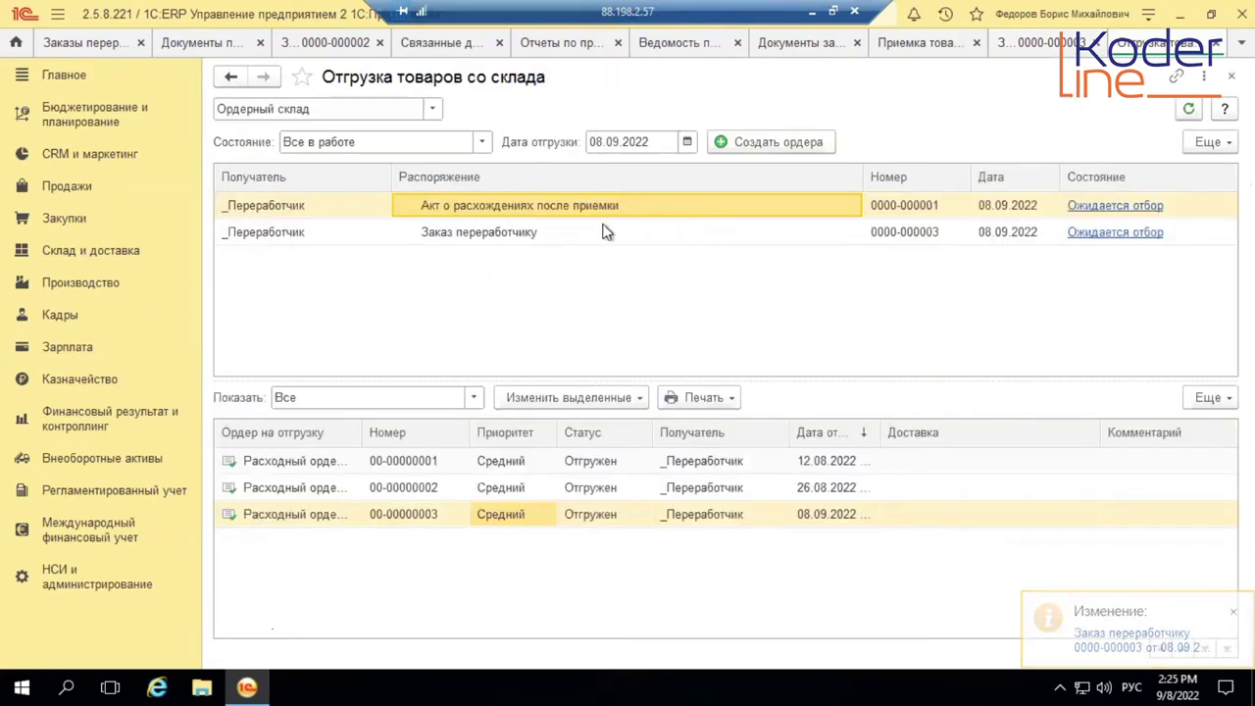
{"action": "left_click", "coordinate": [511, 236]}
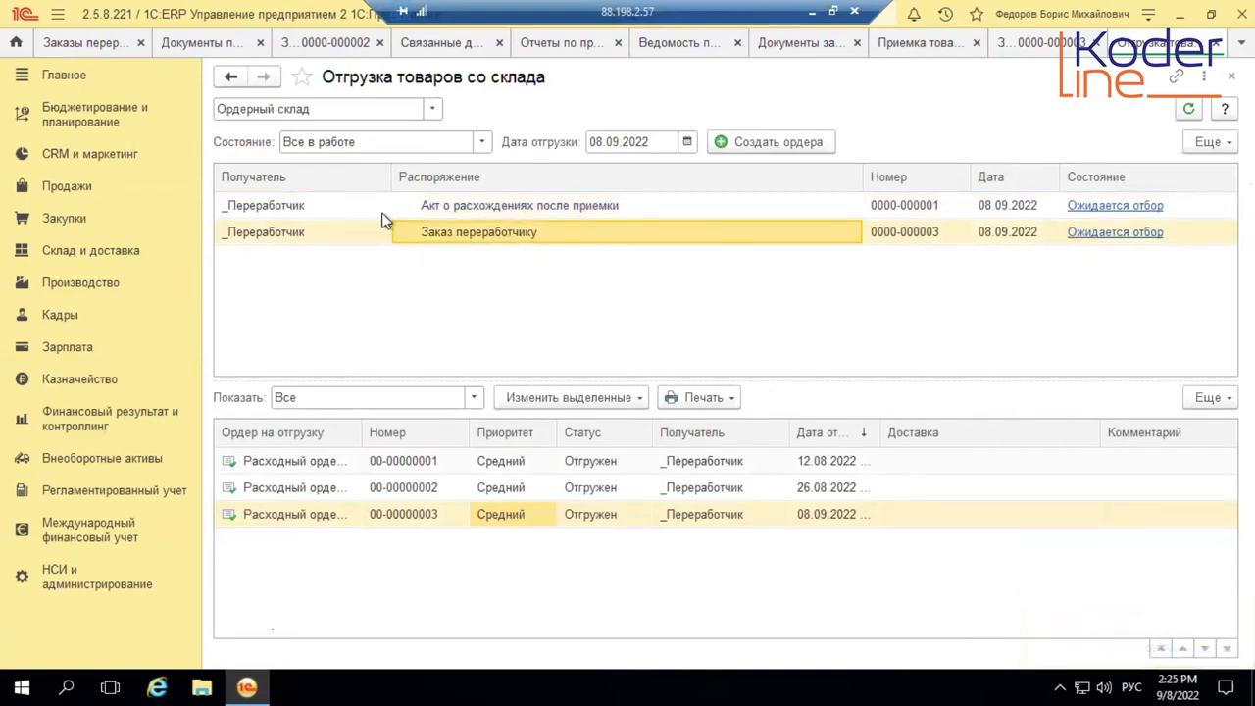
{"action": "left_click", "coordinate": [790, 146]}
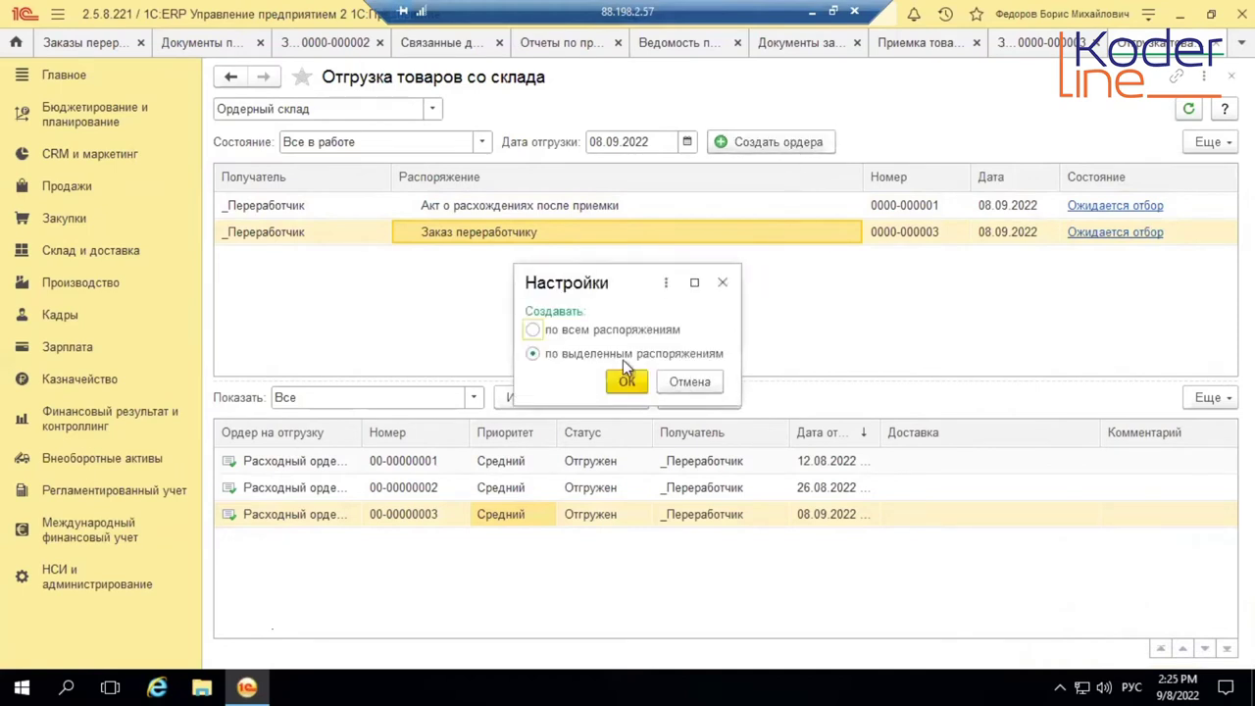
{"action": "left_click", "coordinate": [625, 378]}
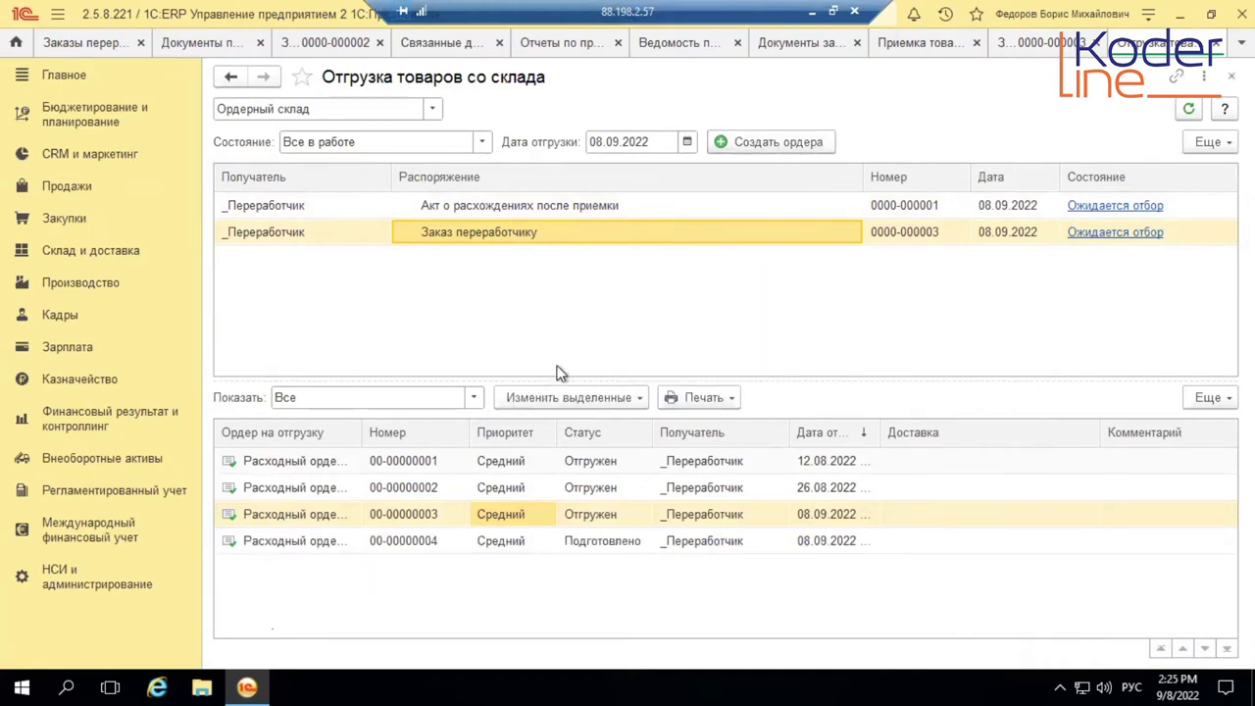
Open the goods issue order for Заготовка 001, check its quantity, set its status to Отгружен, and post and close it
{"action": "double_click", "coordinate": [496, 540]}
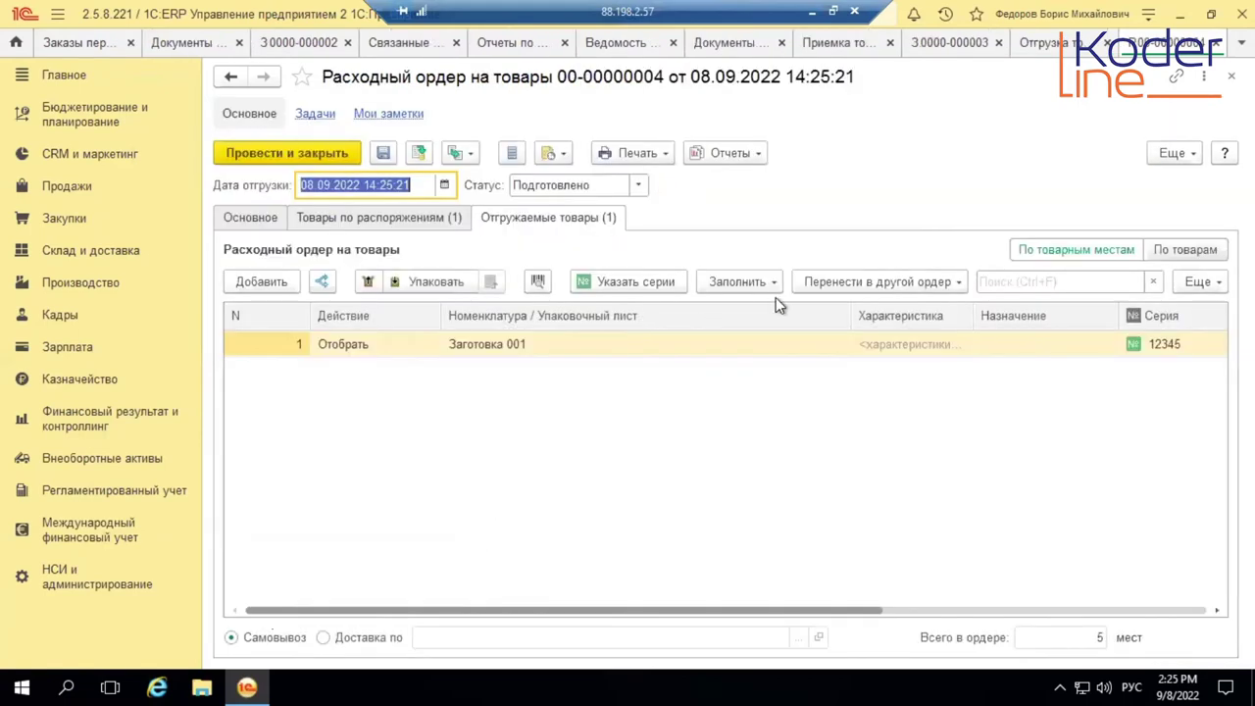
{"action": "left_click_drag", "start_coordinate": [768, 606], "coordinate": [1128, 598]}
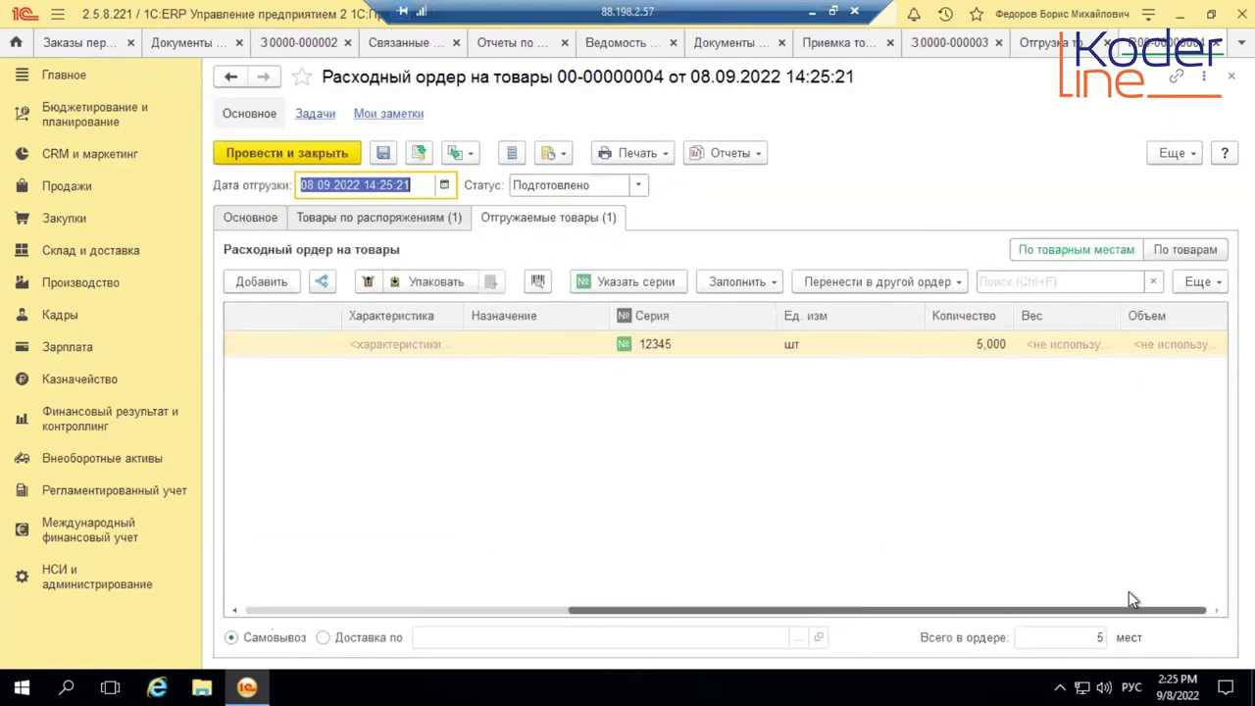
{"action": "left_click_drag", "start_coordinate": [938, 595], "coordinate": [461, 569]}
{"action": "left_click", "coordinate": [642, 186]}
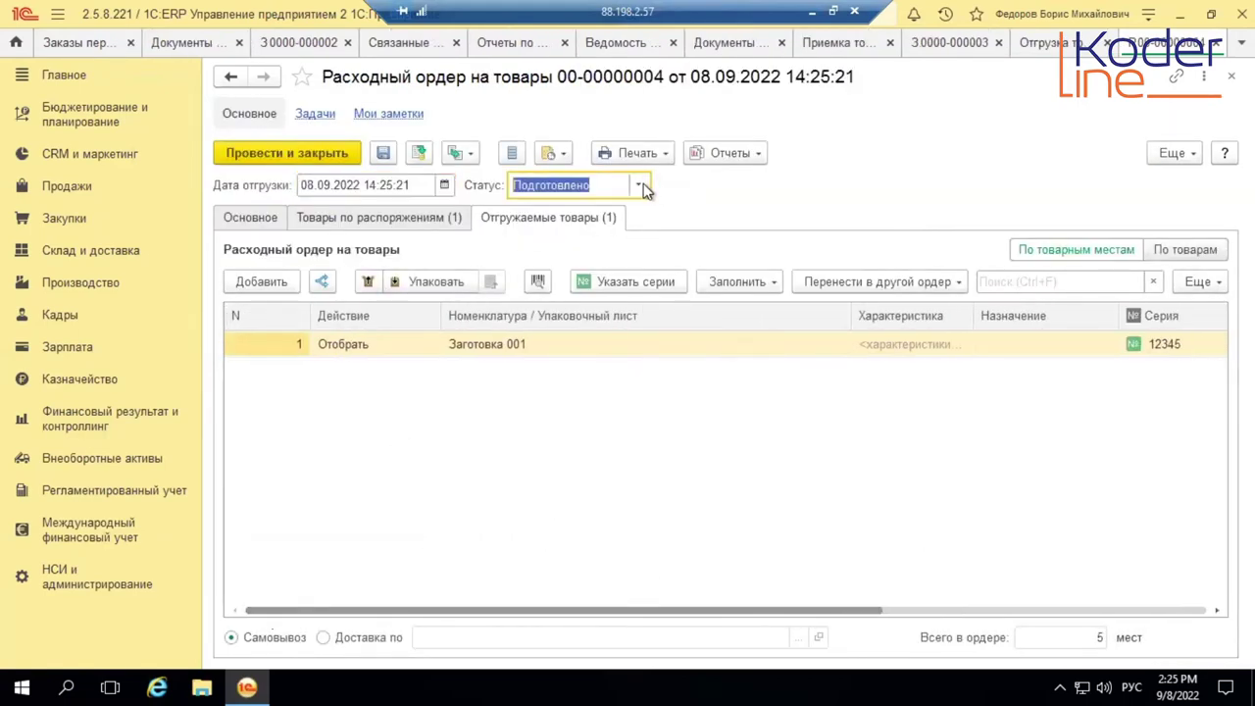
{"action": "left_click", "coordinate": [638, 185]}
{"action": "left_click", "coordinate": [588, 346]}
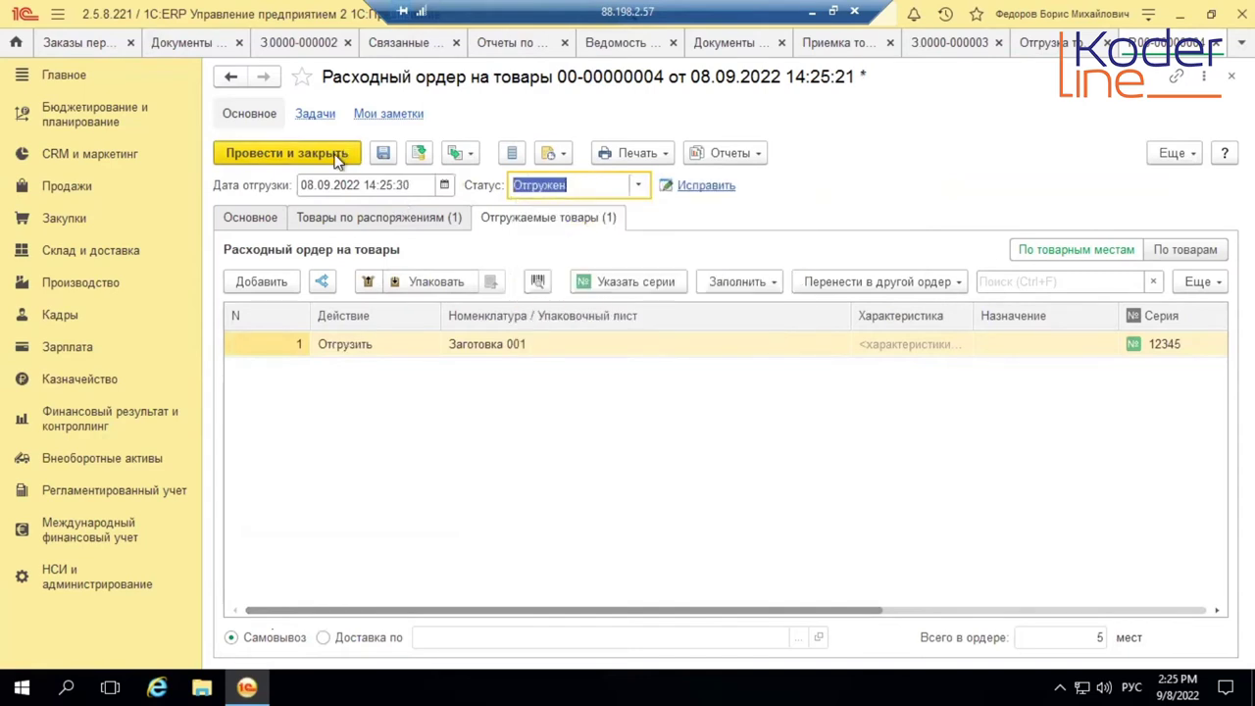
{"action": "left_click", "coordinate": [331, 147]}
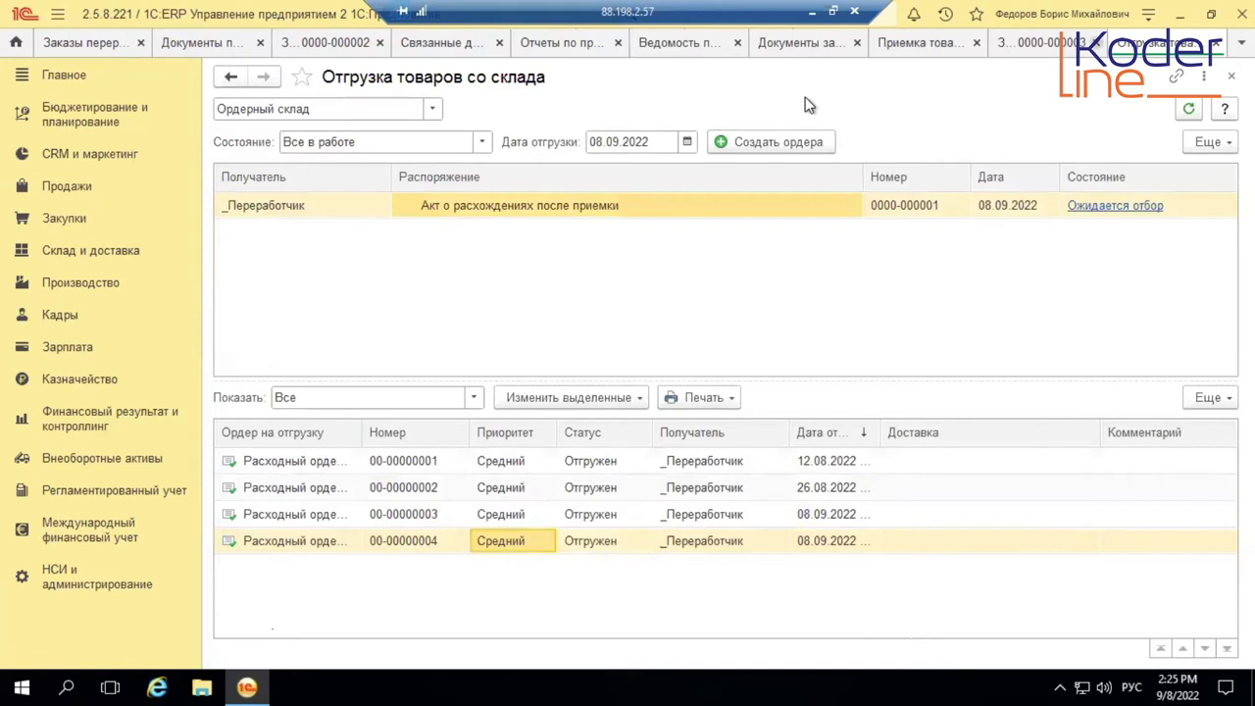
Create a Передача сырья переработчику document from the processor order, check its goods, and post and close it
{"action": "key", "text": "ctrl+Tab"}
{"action": "left_click", "coordinate": [463, 154]}
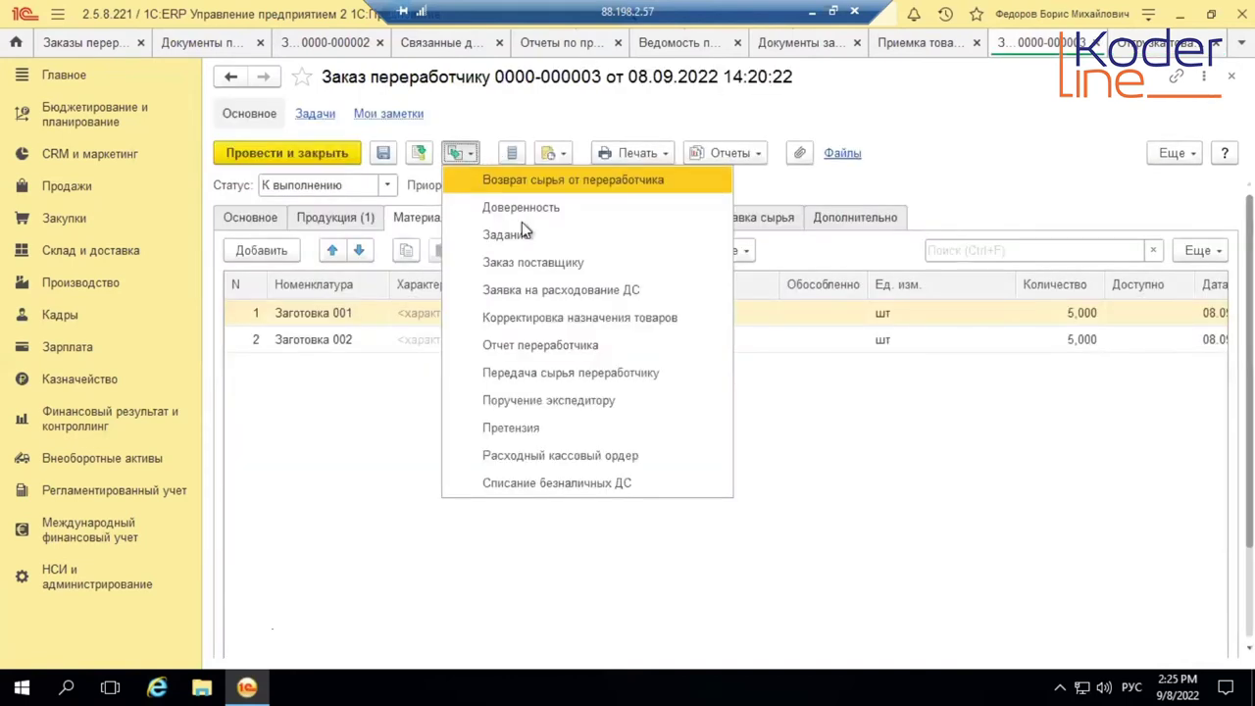
{"action": "left_click", "coordinate": [585, 380]}
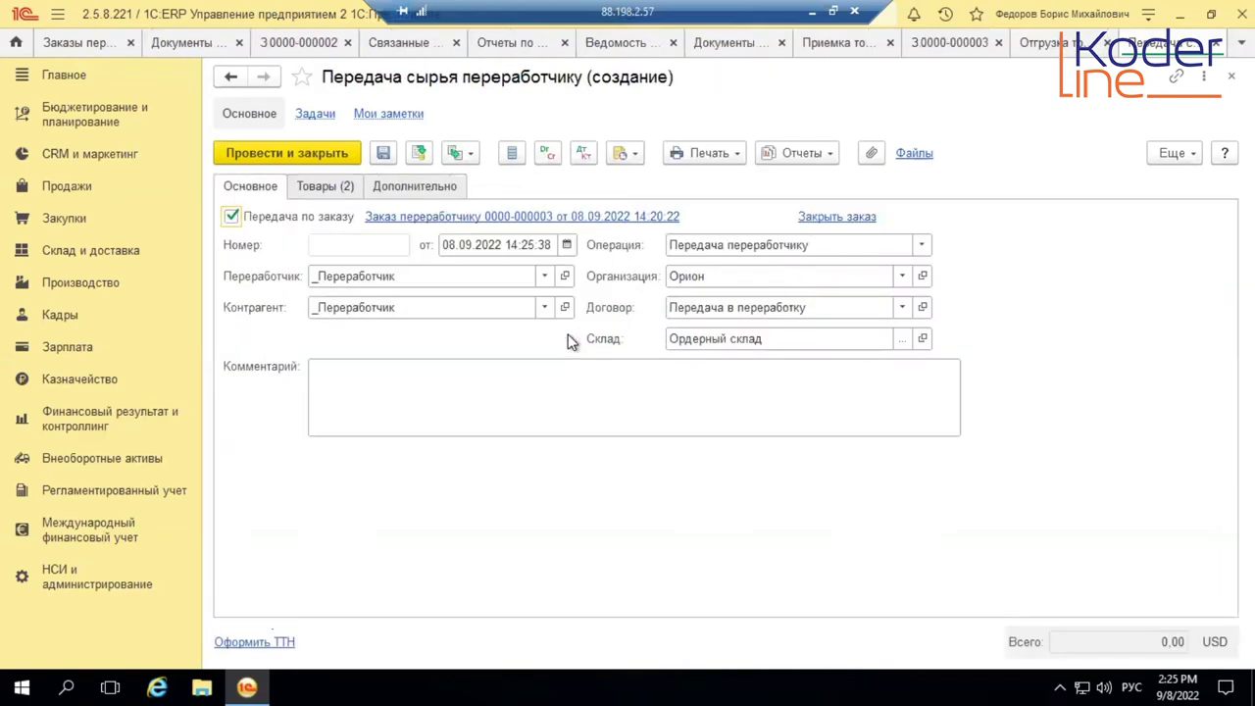
{"action": "left_click", "coordinate": [310, 188]}
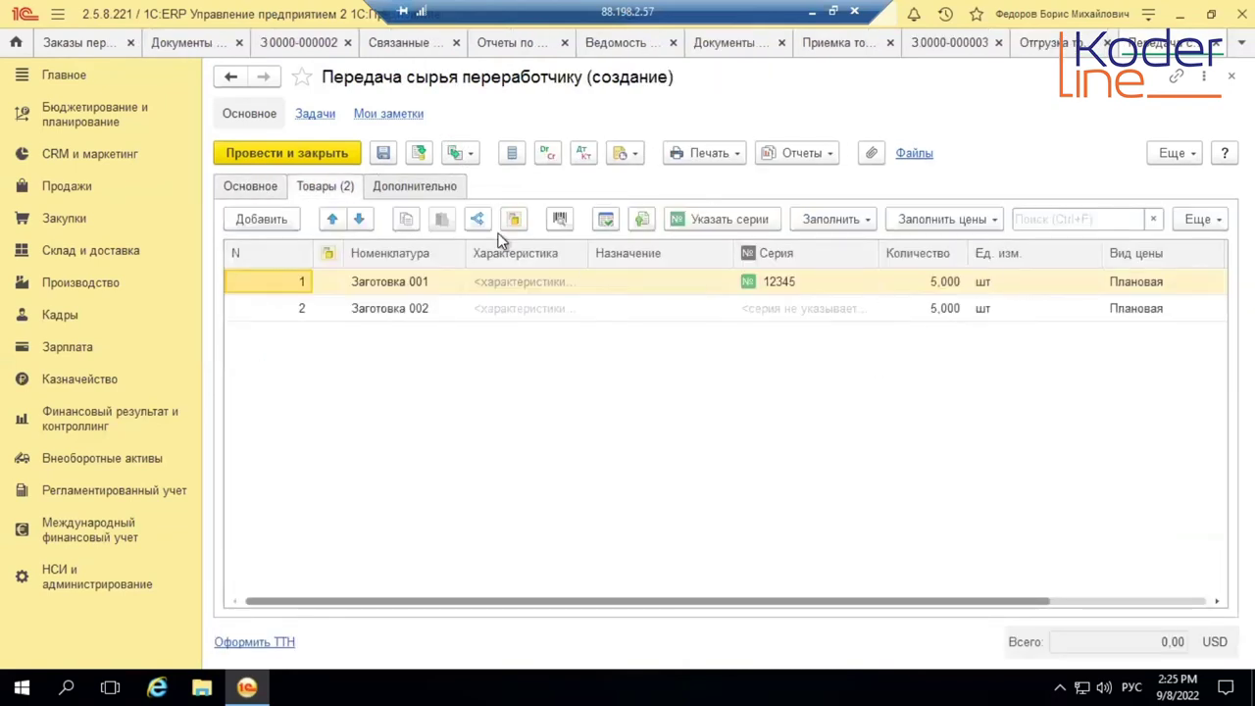
{"action": "left_click", "coordinate": [253, 186]}
{"action": "left_click", "coordinate": [317, 154]}
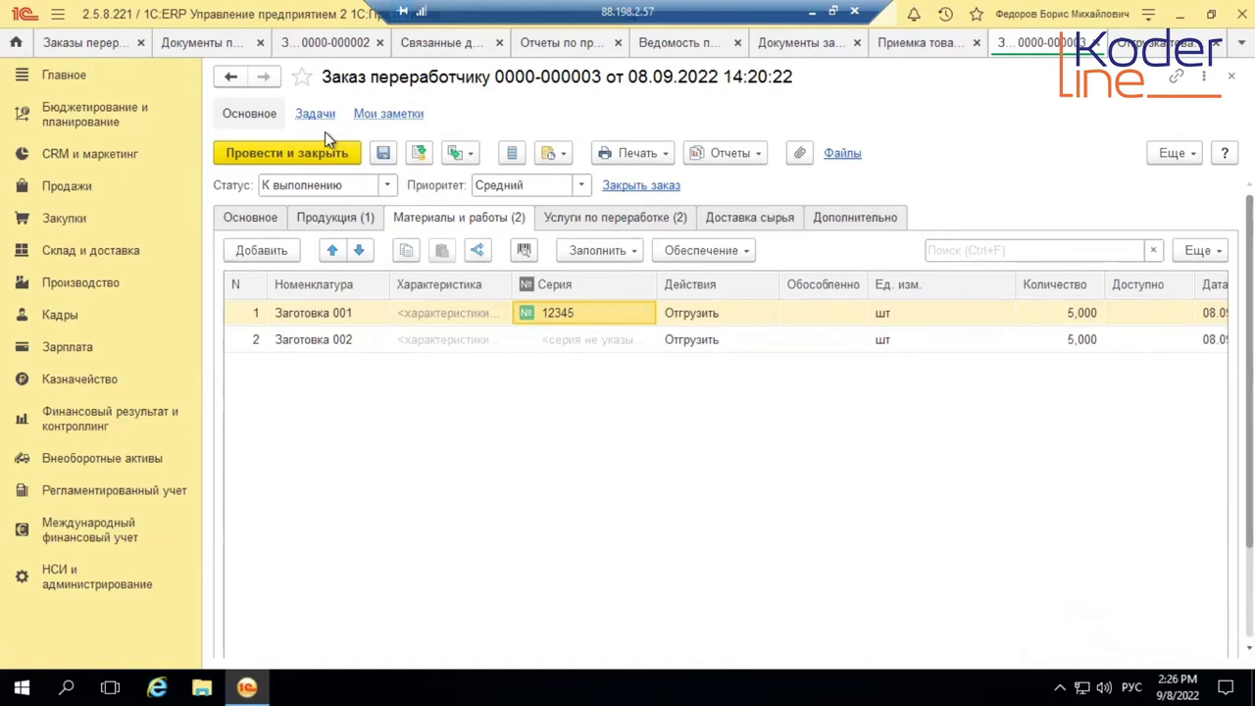
Check the processor order's products and create an Отчет переработчика based on the order
{"action": "left_click", "coordinate": [325, 132]}
{"action": "left_click", "coordinate": [343, 219]}
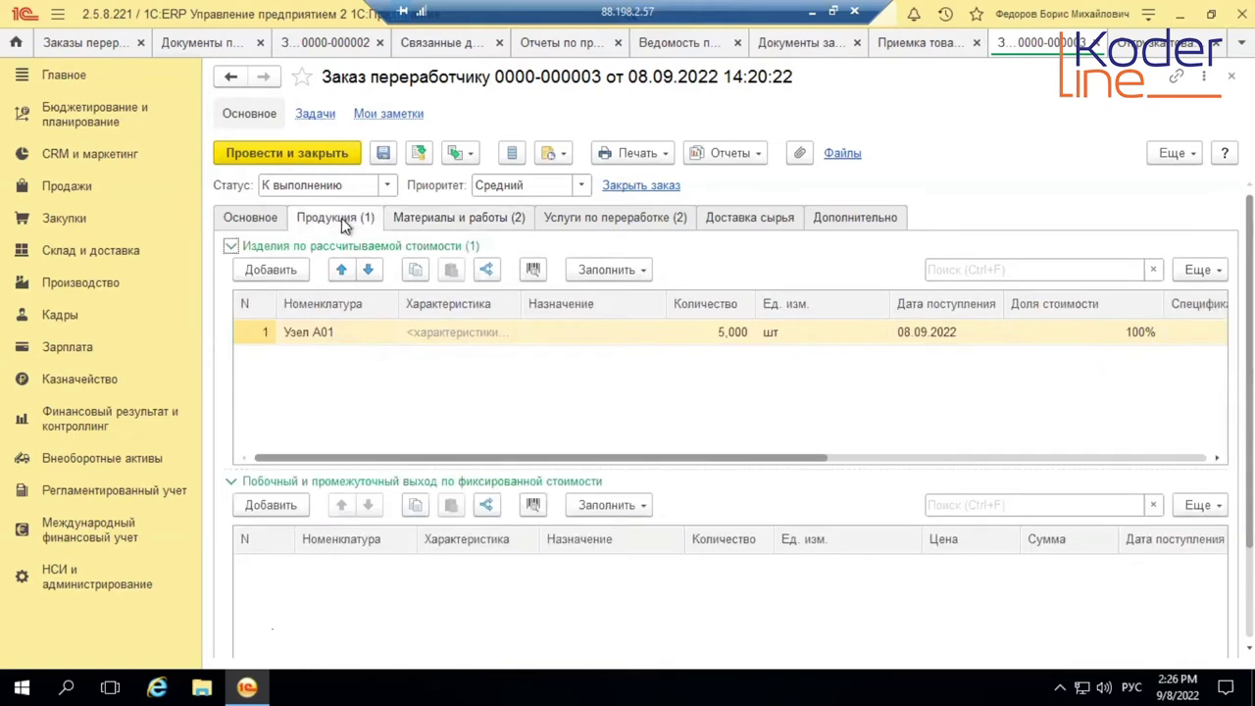
{"action": "left_click", "coordinate": [250, 218]}
{"action": "left_click", "coordinate": [459, 153]}
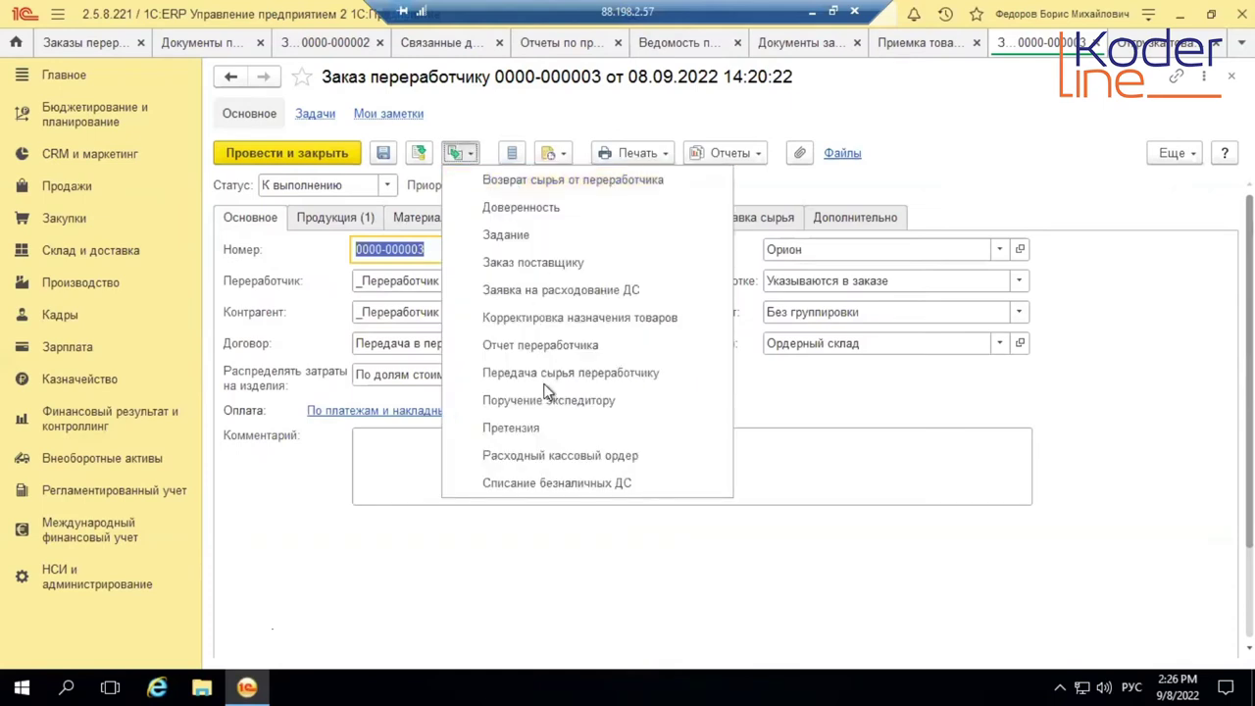
{"action": "left_click", "coordinate": [543, 345]}
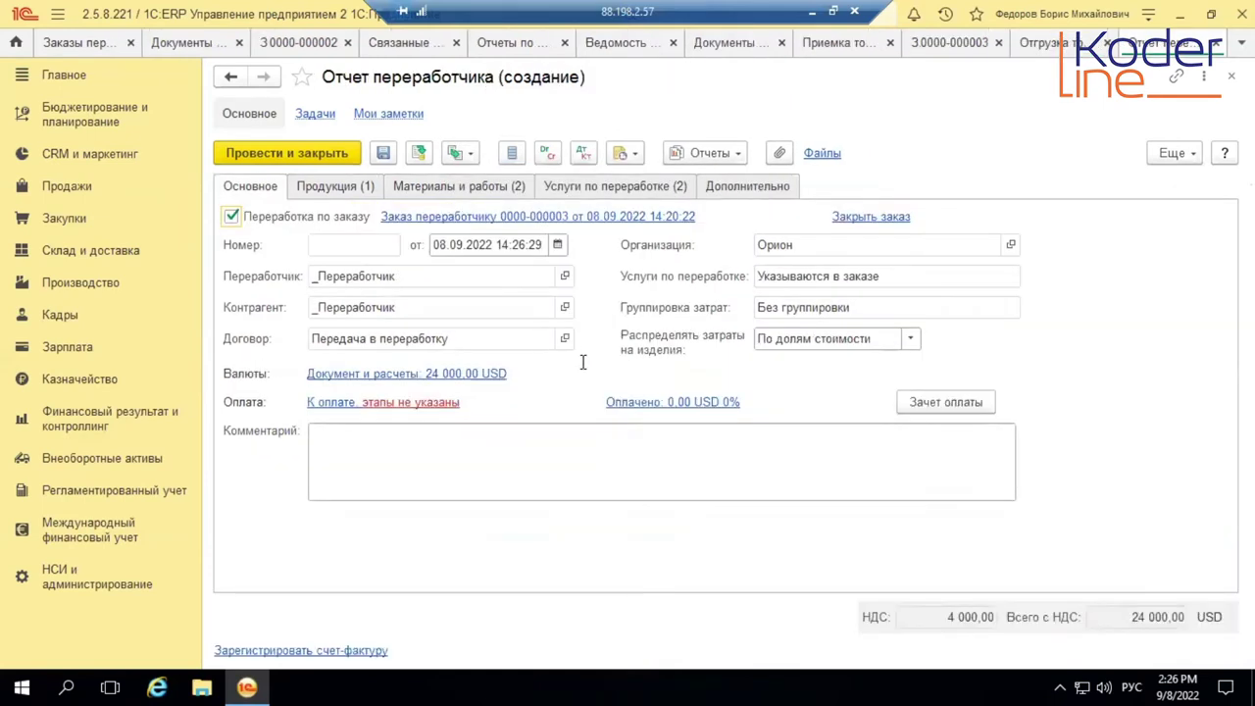
Assign the existing series 00000001 to Узел А01 in the processor report, and post and close the report
{"action": "left_click", "coordinate": [451, 186]}
{"action": "left_click", "coordinate": [351, 186]}
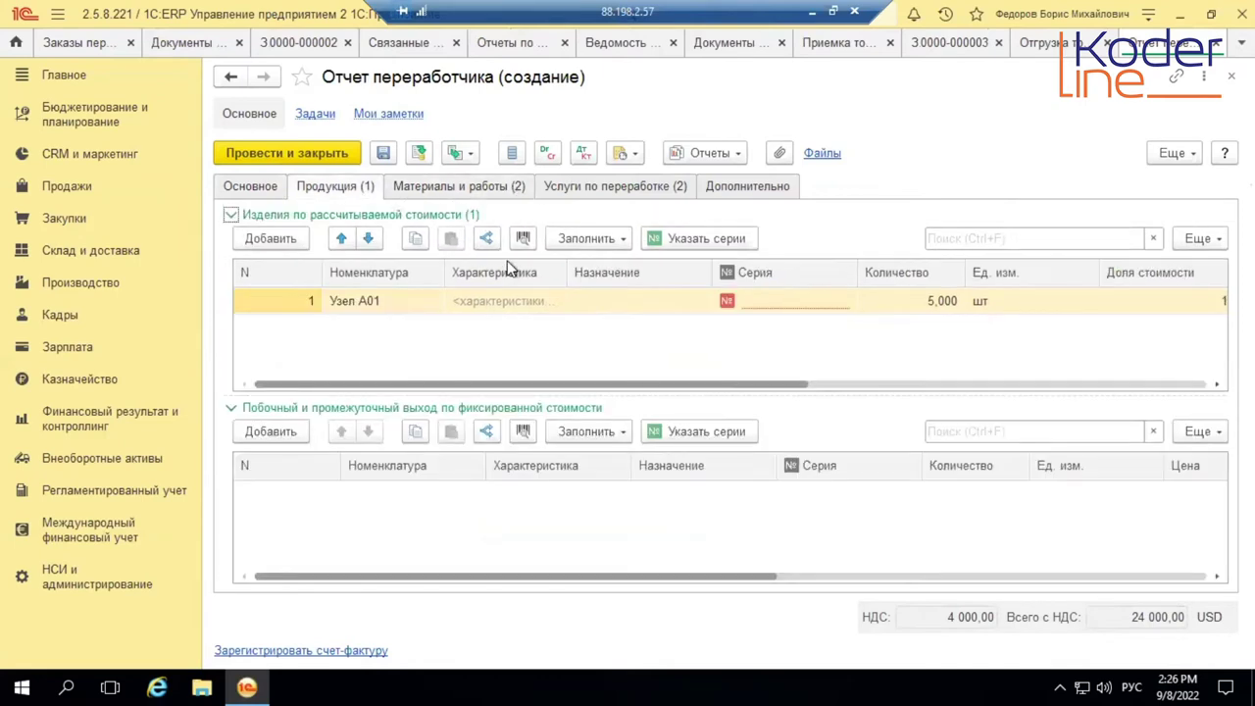
{"action": "left_click", "coordinate": [815, 295]}
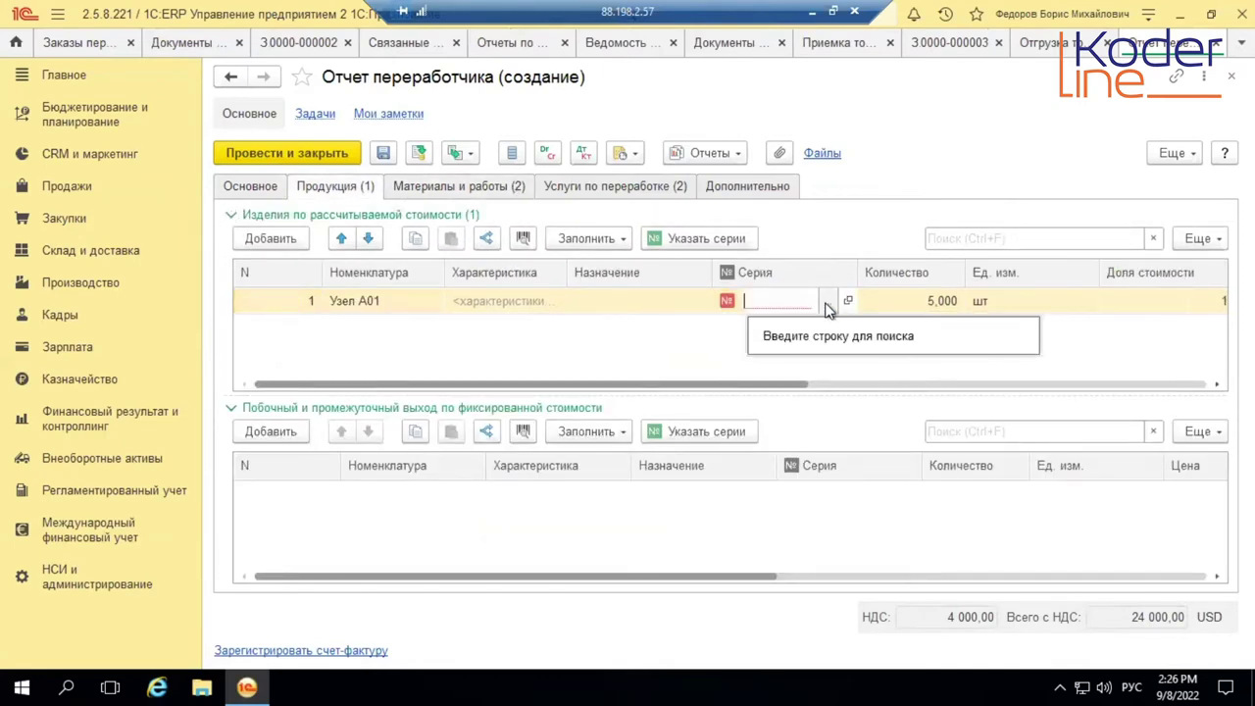
{"action": "left_click", "coordinate": [829, 301]}
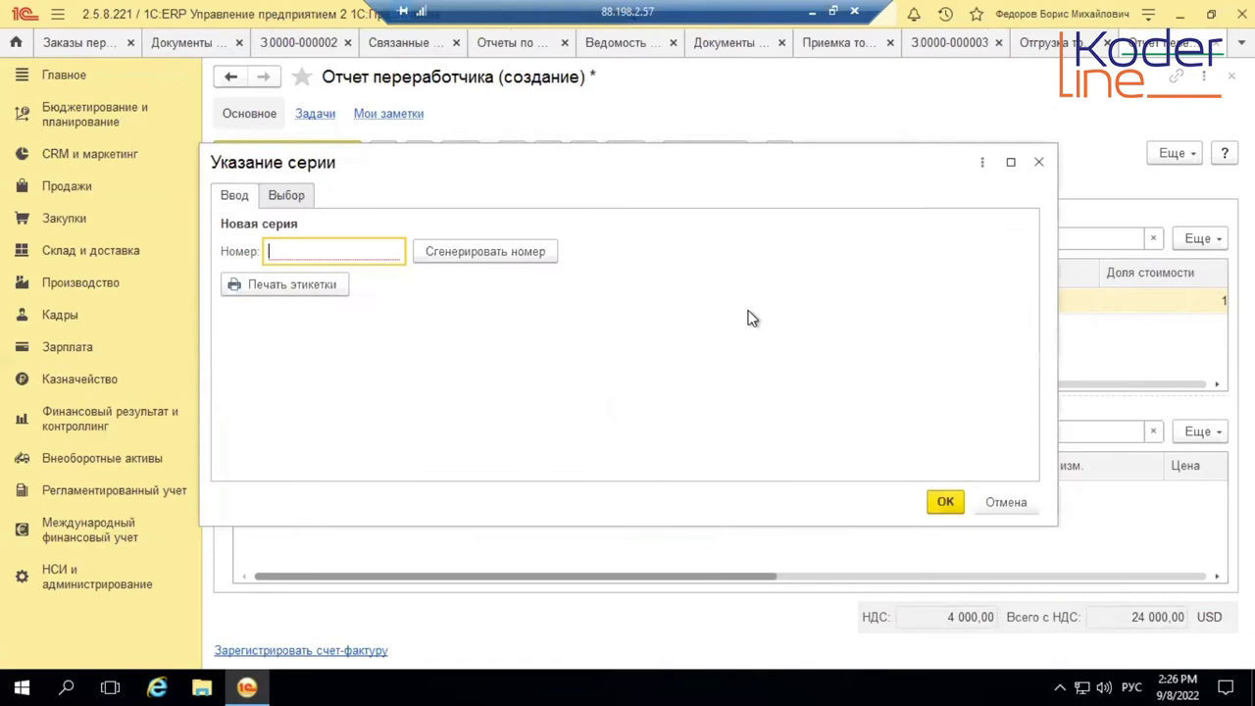
{"action": "left_click", "coordinate": [286, 195]}
{"action": "double_click", "coordinate": [586, 298]}
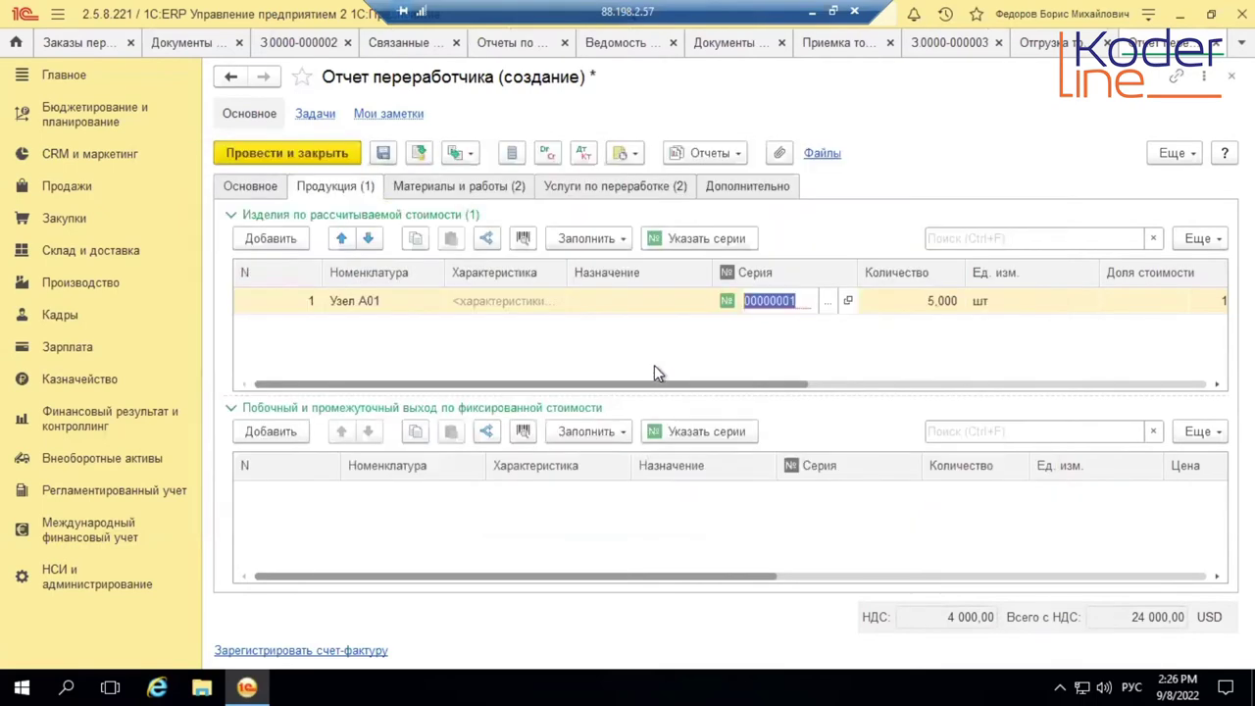
{"action": "left_click", "coordinate": [713, 326]}
{"action": "left_click", "coordinate": [294, 152]}
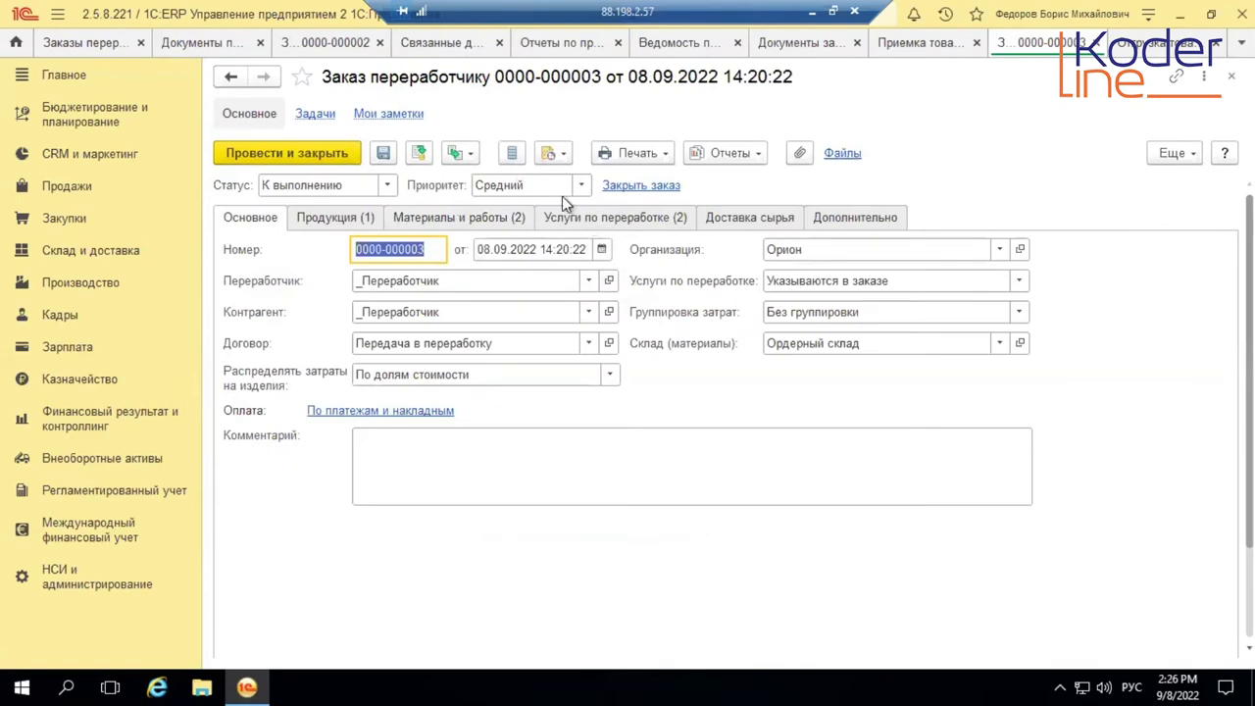
Set the processor order's status to Закрыт, then post and close the order
{"action": "left_click", "coordinate": [388, 185]}
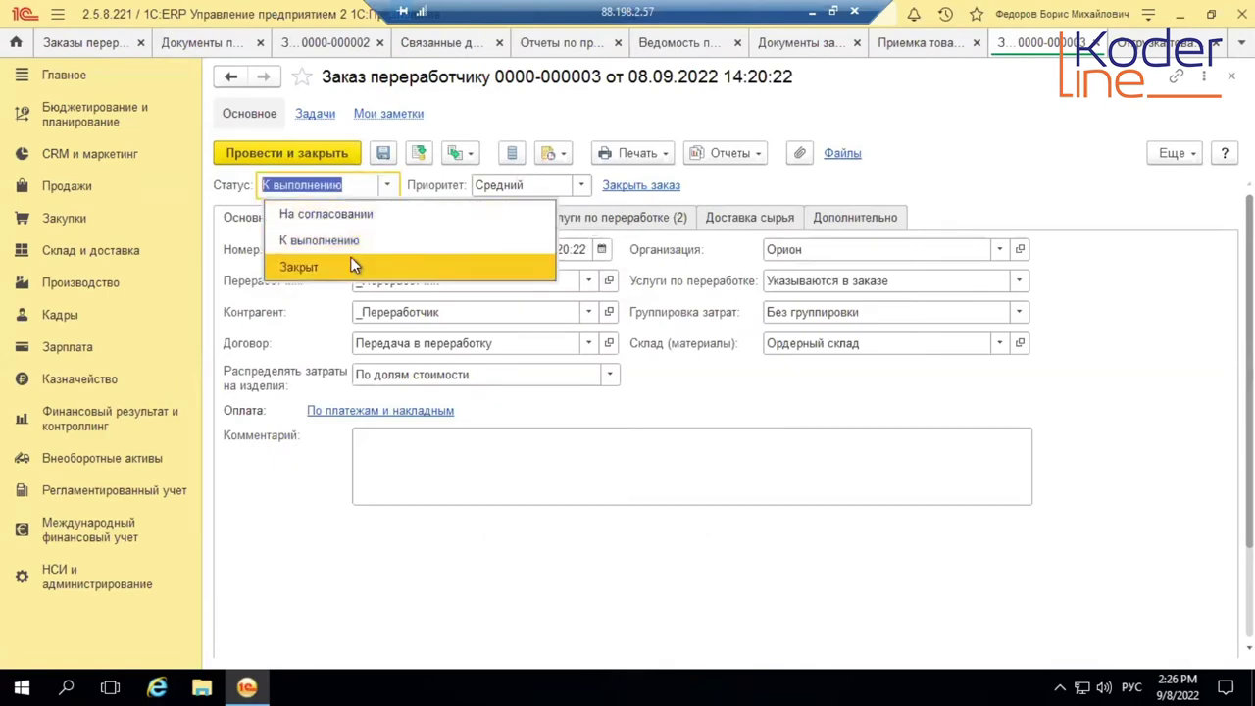
{"action": "left_click", "coordinate": [356, 265]}
{"action": "left_click", "coordinate": [416, 152]}
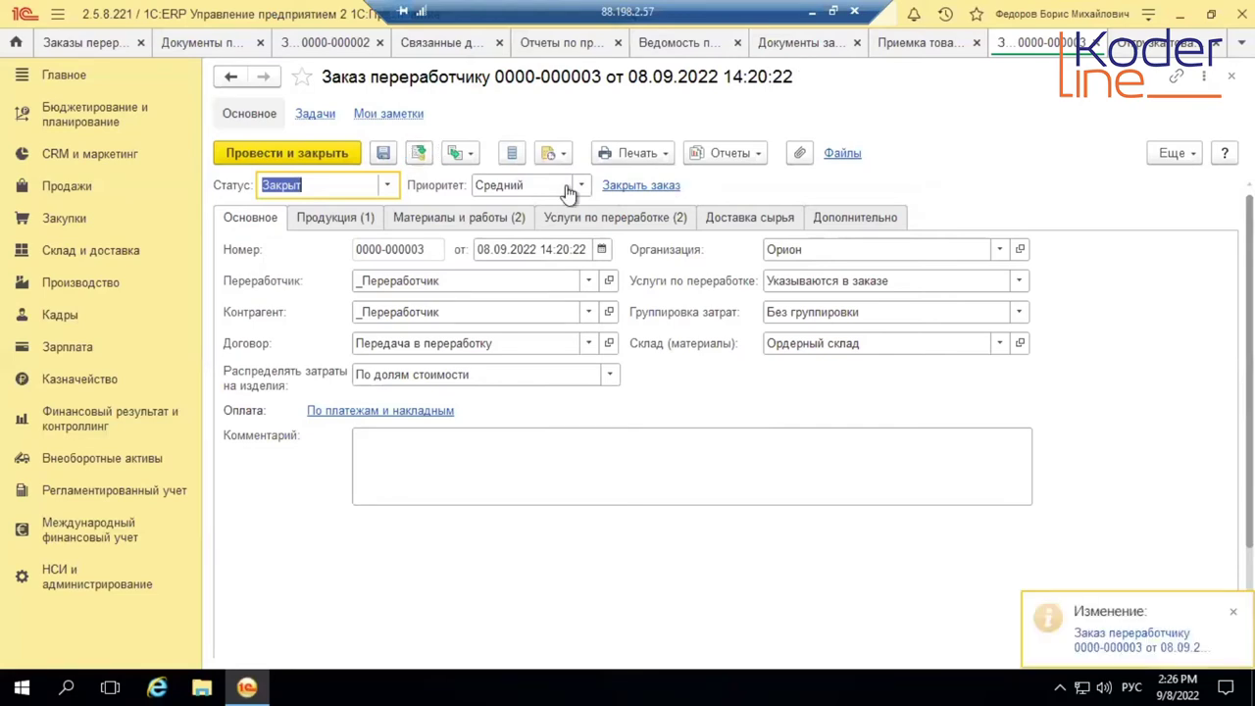
{"action": "left_click", "coordinate": [326, 158]}
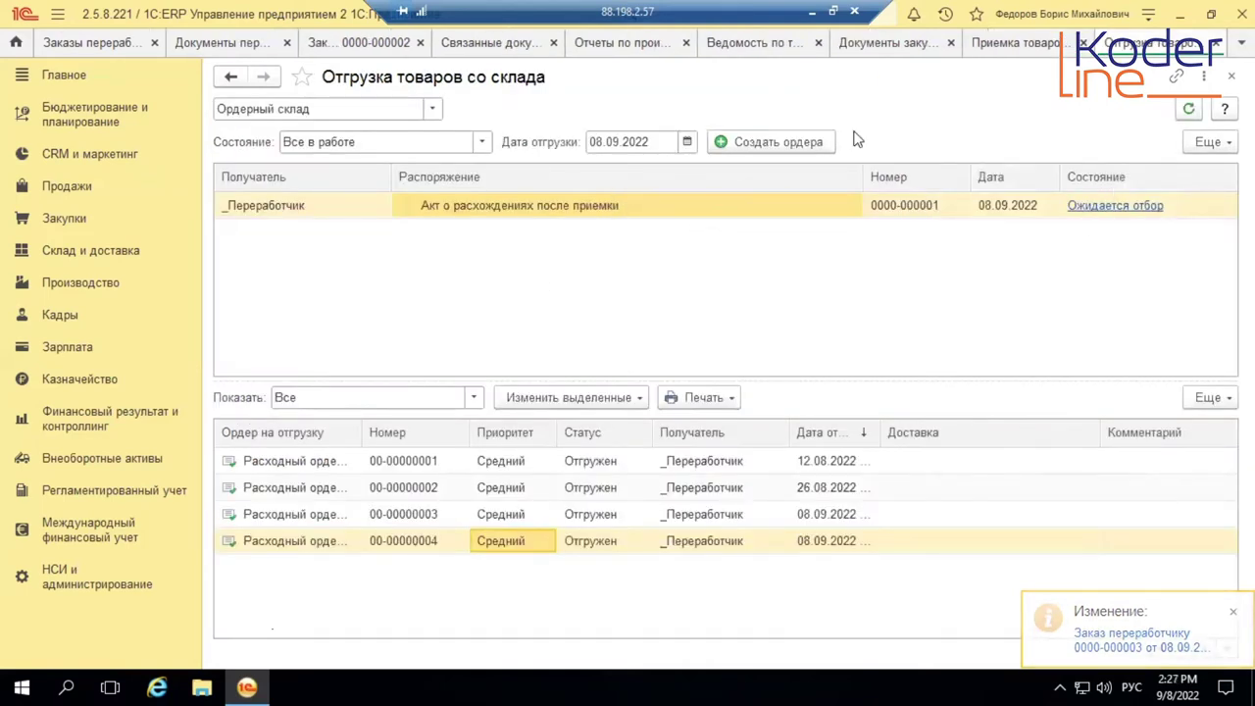
Close the warehouse shipment workplace, regenerate the statement of goods held by processors, and check the closing balance of Узел А01
{"action": "left_click", "coordinate": [1215, 43]}
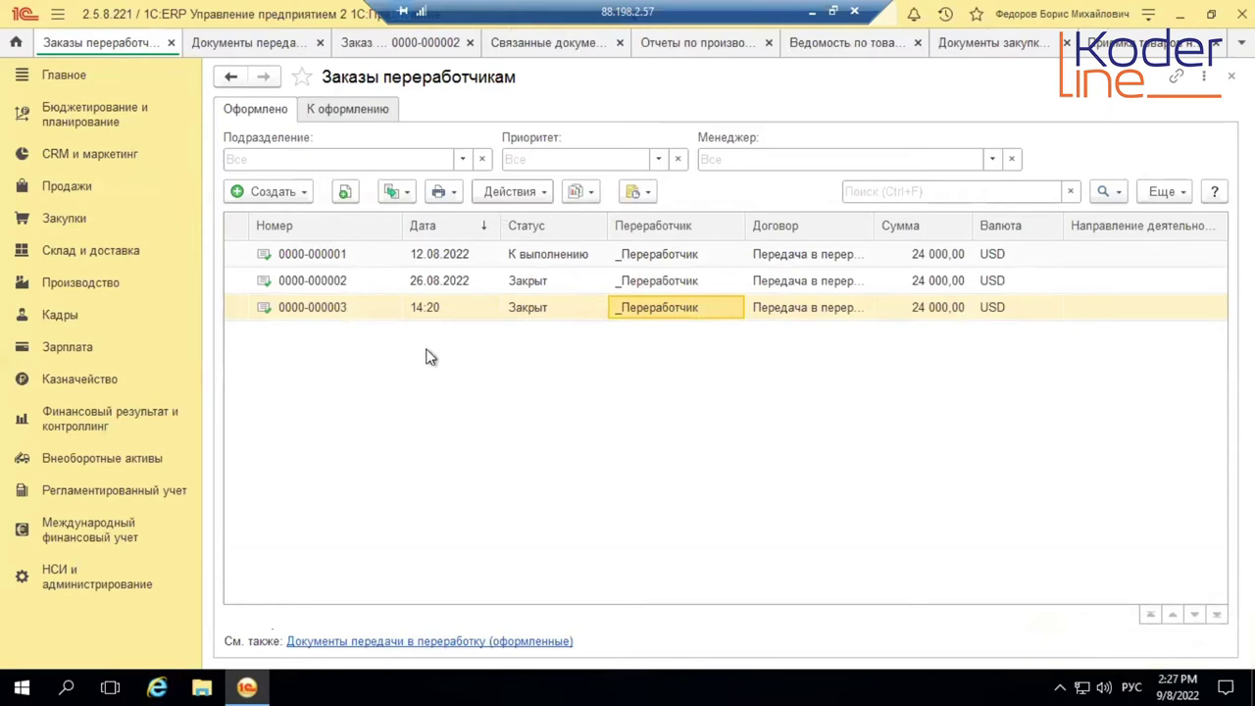
{"action": "left_click", "coordinate": [1009, 43]}
{"action": "left_click", "coordinate": [870, 43]}
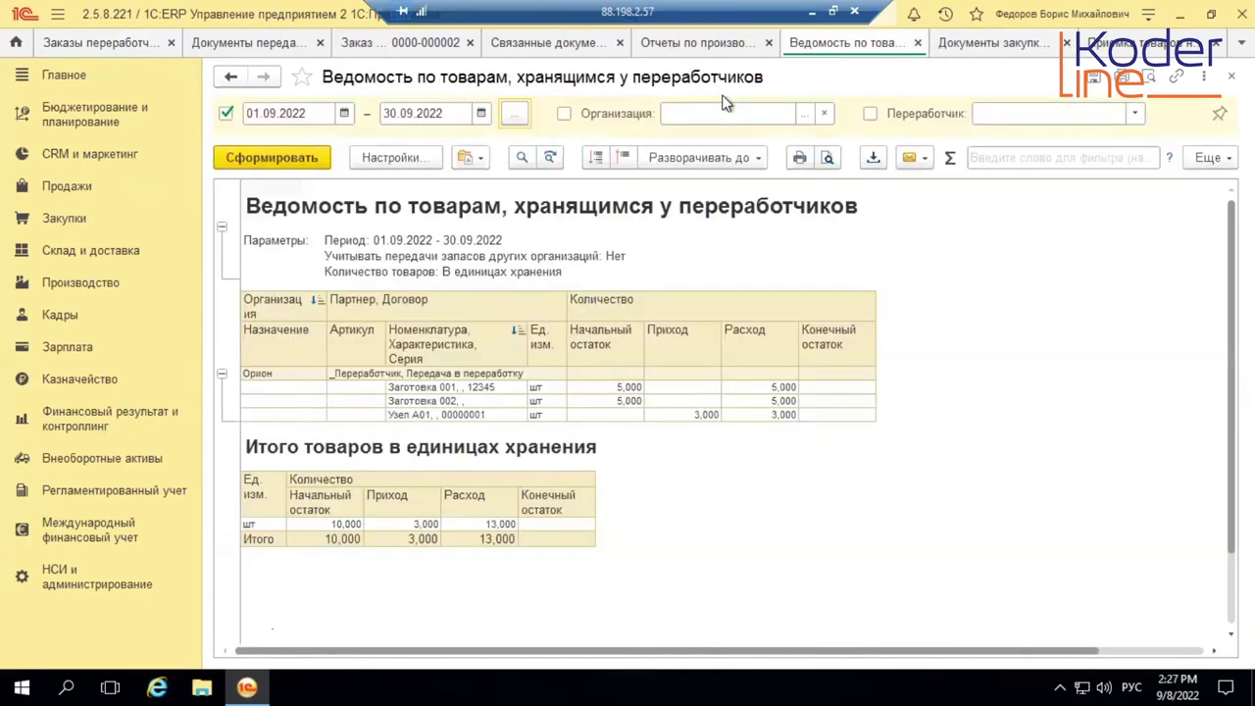
{"action": "key", "text": "Return"}
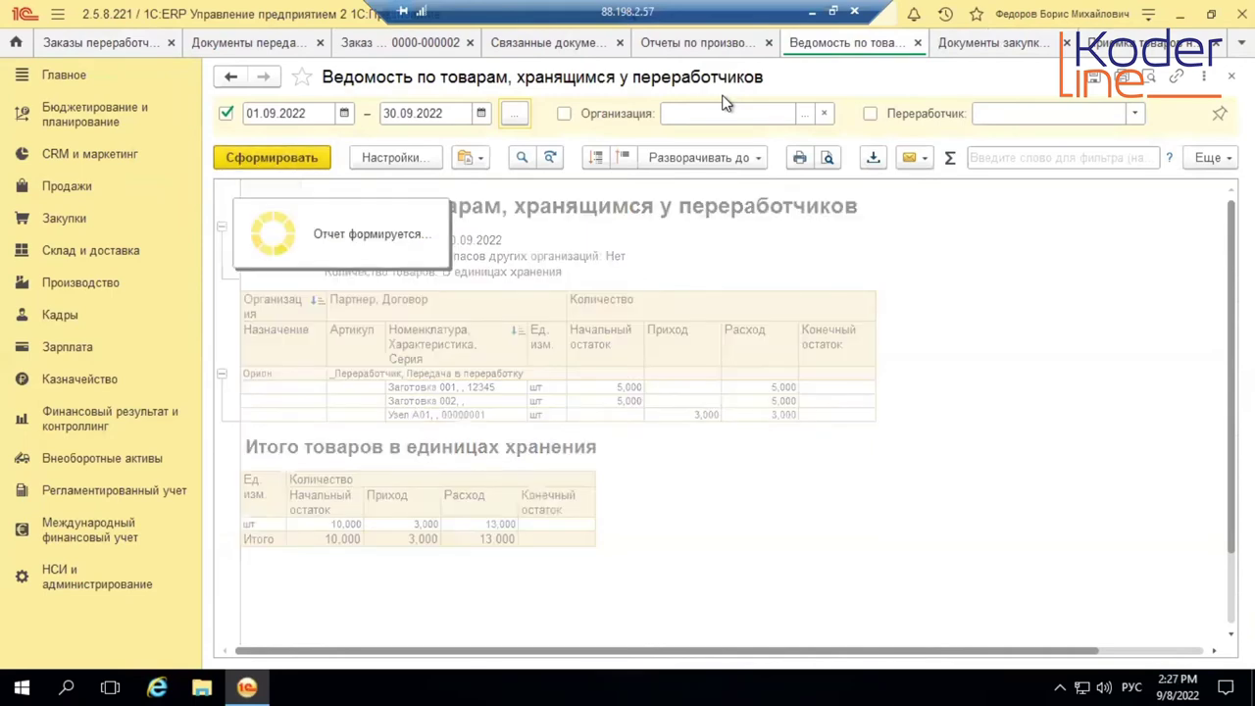
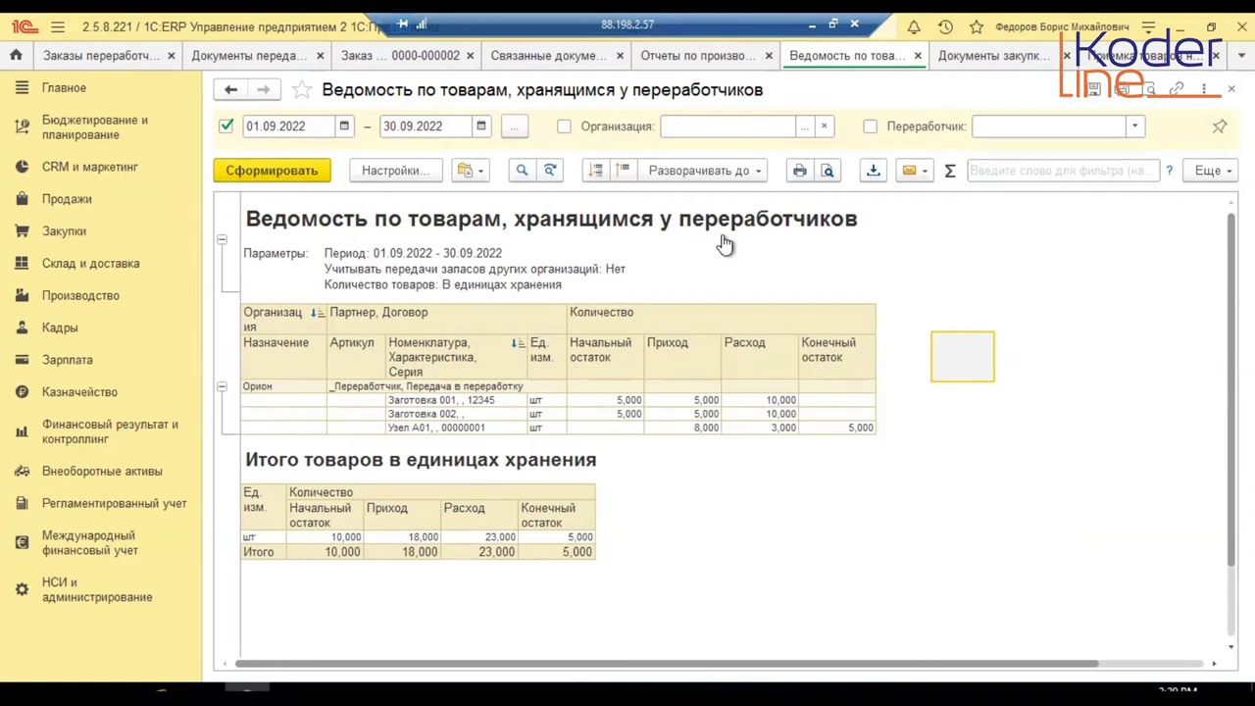
{"action": "left_click", "coordinate": [720, 476]}
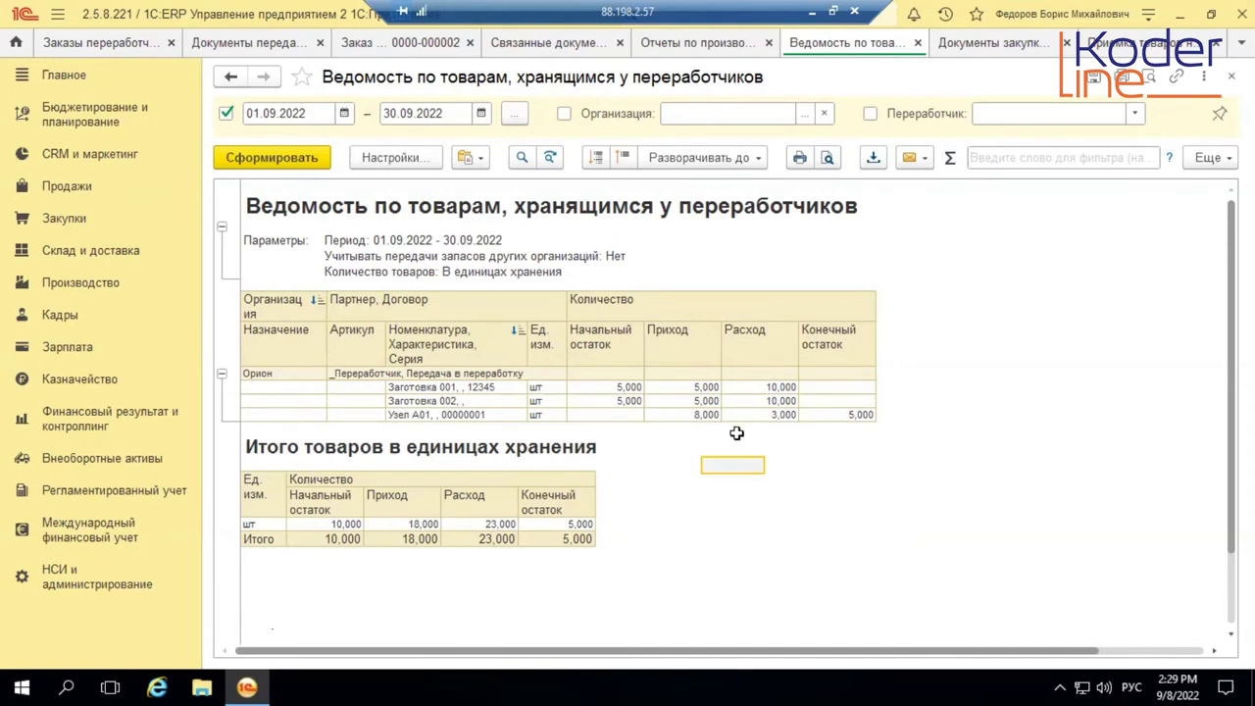
{"action": "left_click", "coordinate": [840, 415]}
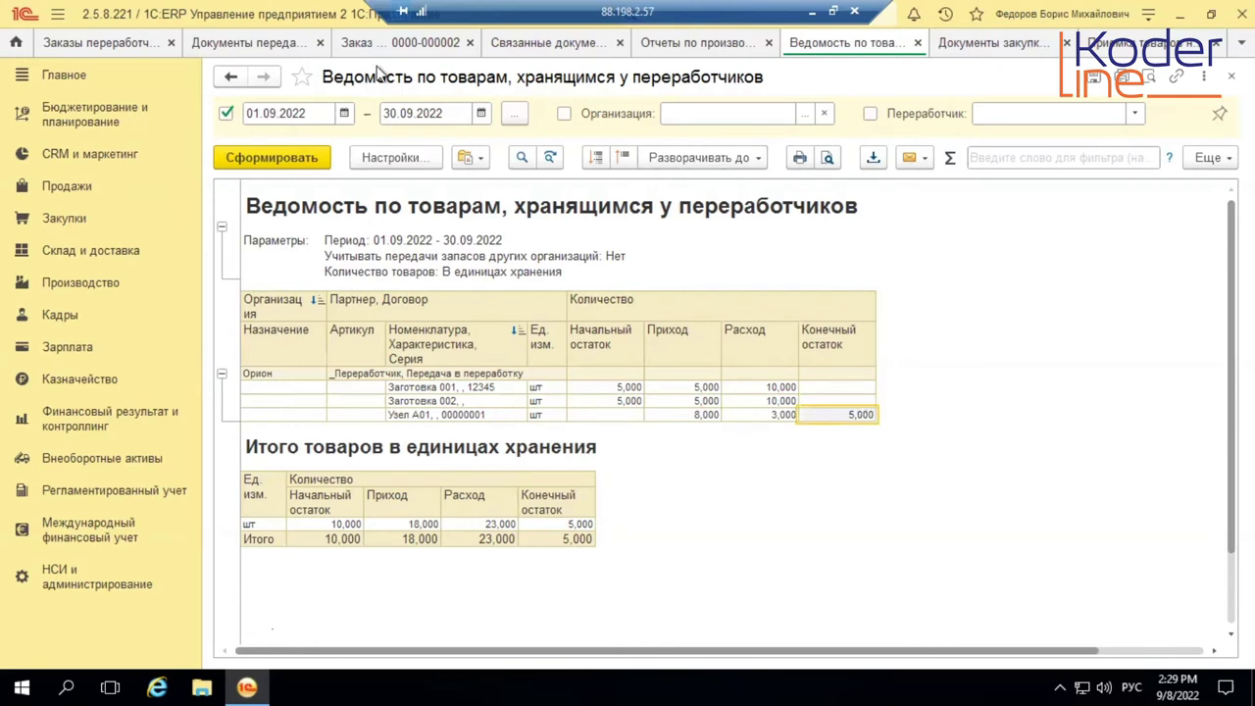
Close all windows except the processing transfer documents list and create a new Выкуп товаров переработчиком document from it
{"action": "right_click", "coordinate": [266, 49]}
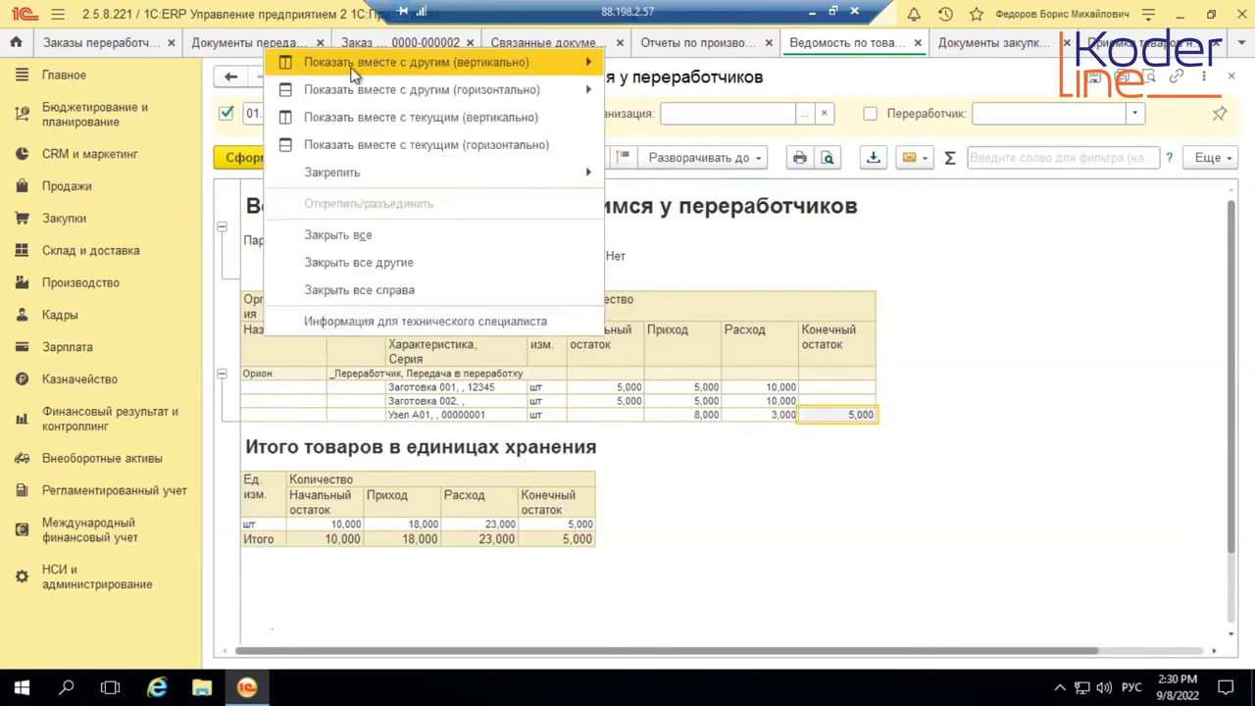
{"action": "left_click", "coordinate": [396, 269]}
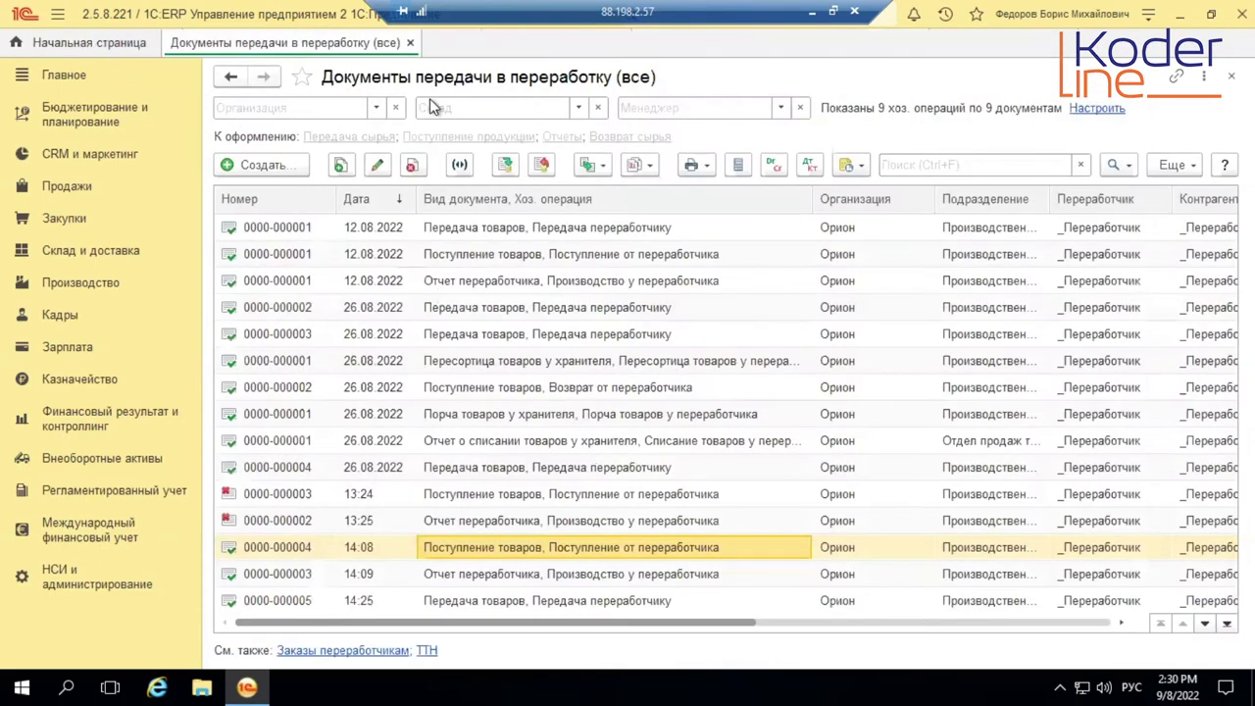
{"action": "key", "text": "Insert"}
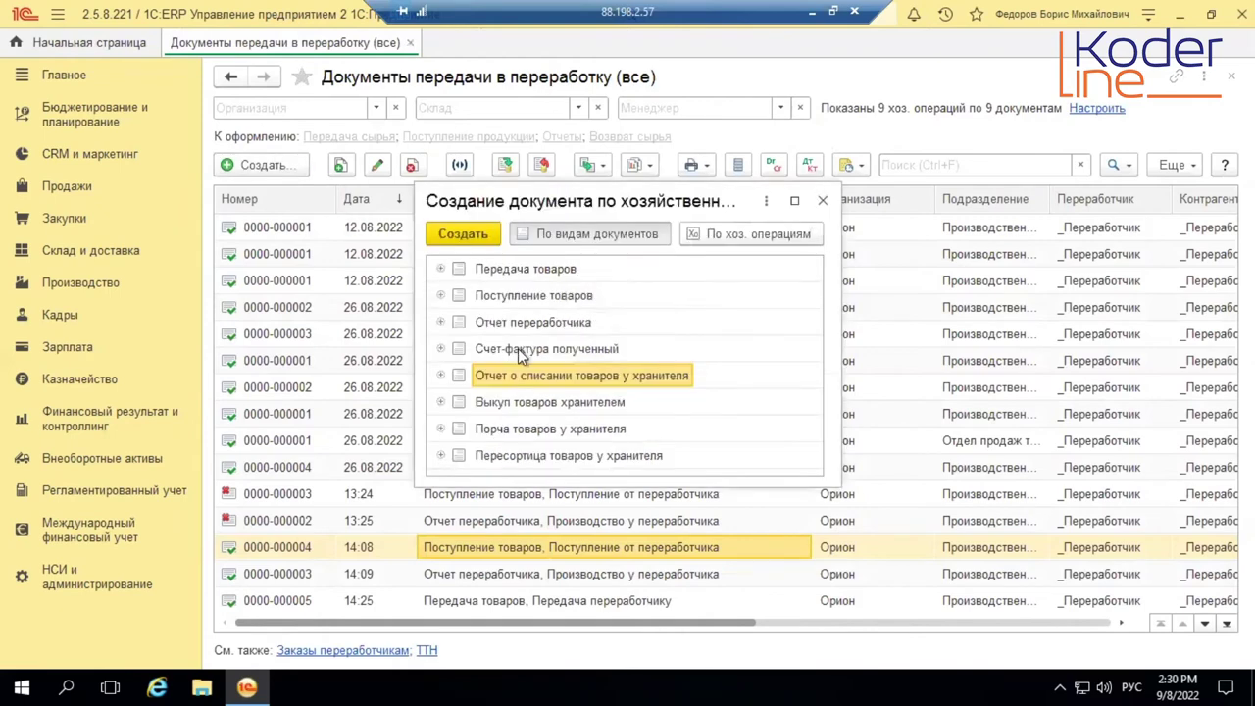
{"action": "left_click", "coordinate": [440, 402]}
{"action": "left_click", "coordinate": [509, 402]}
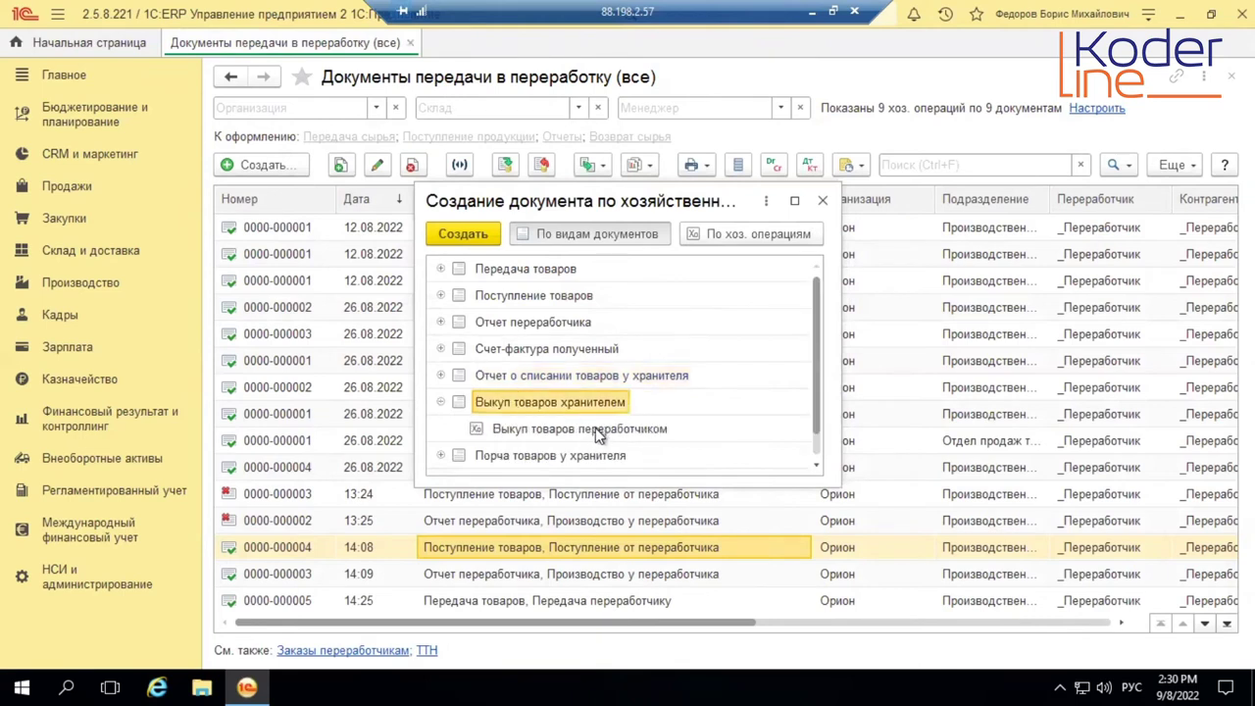
{"action": "left_click", "coordinate": [594, 429]}
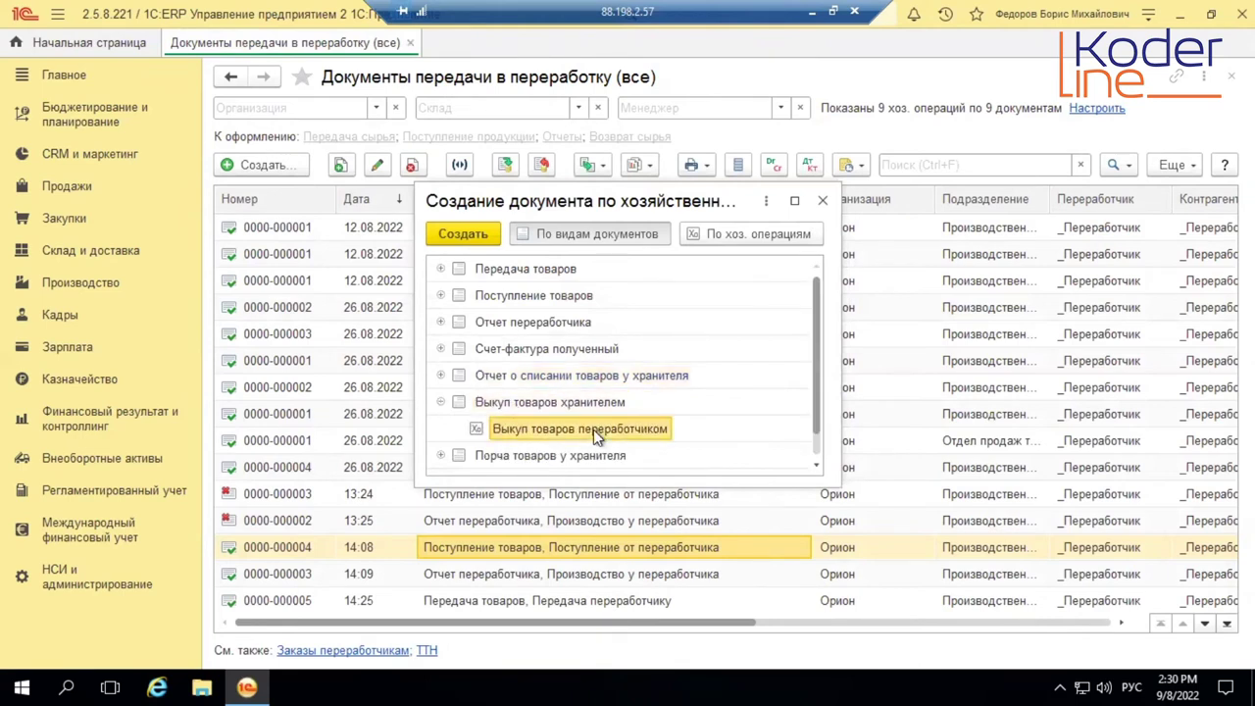
{"action": "double_click", "coordinate": [593, 429]}
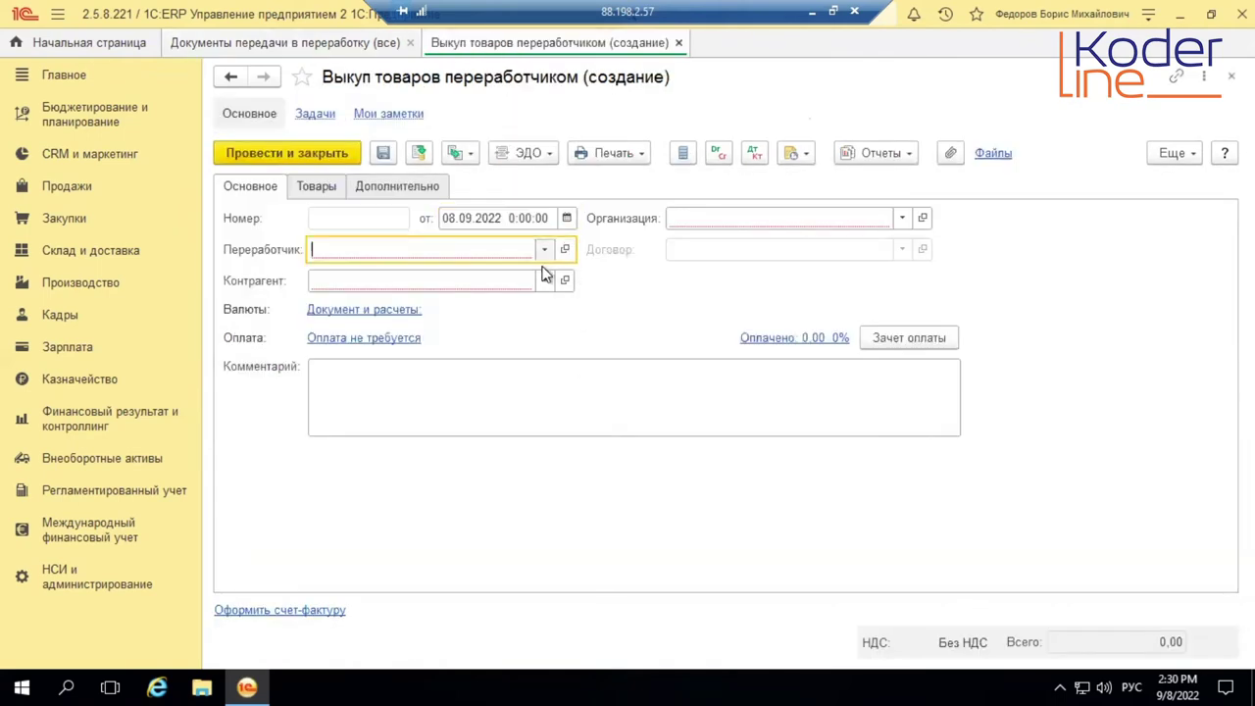
Set the buyout document's processor to _Переработчик and its organization to Орион
{"action": "left_click", "coordinate": [544, 249]}
{"action": "left_click", "coordinate": [456, 278]}
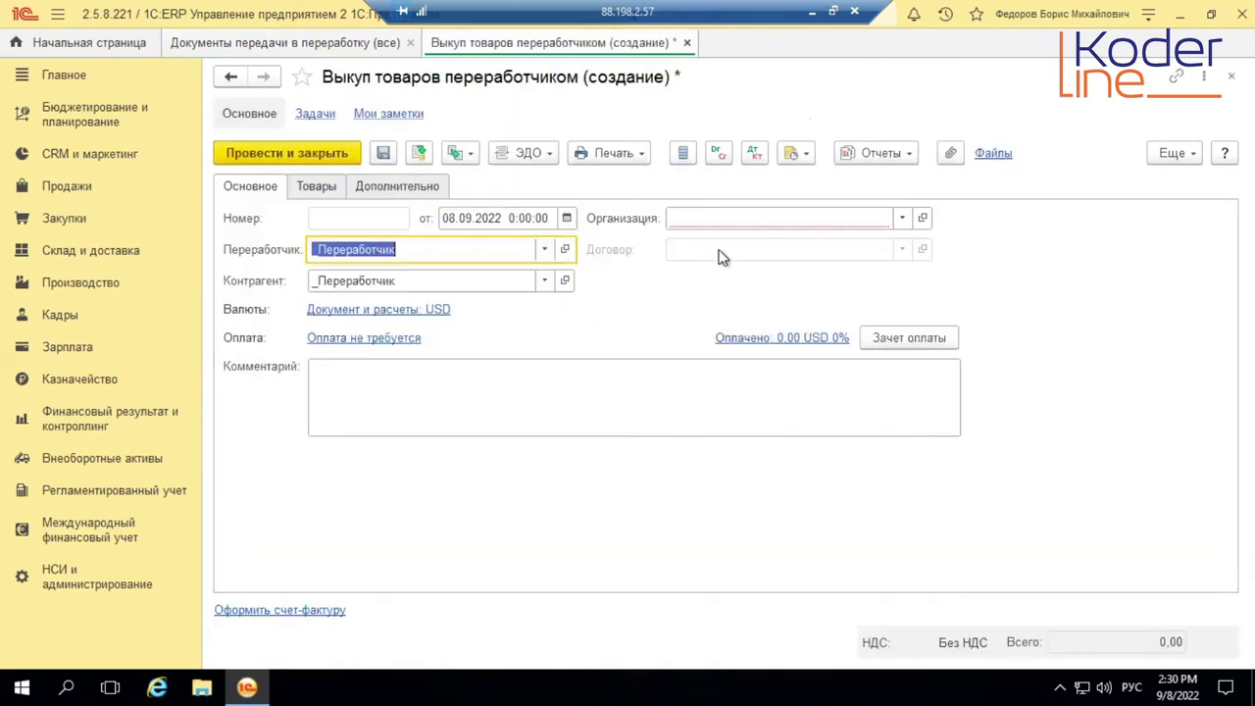
{"action": "left_click", "coordinate": [887, 220]}
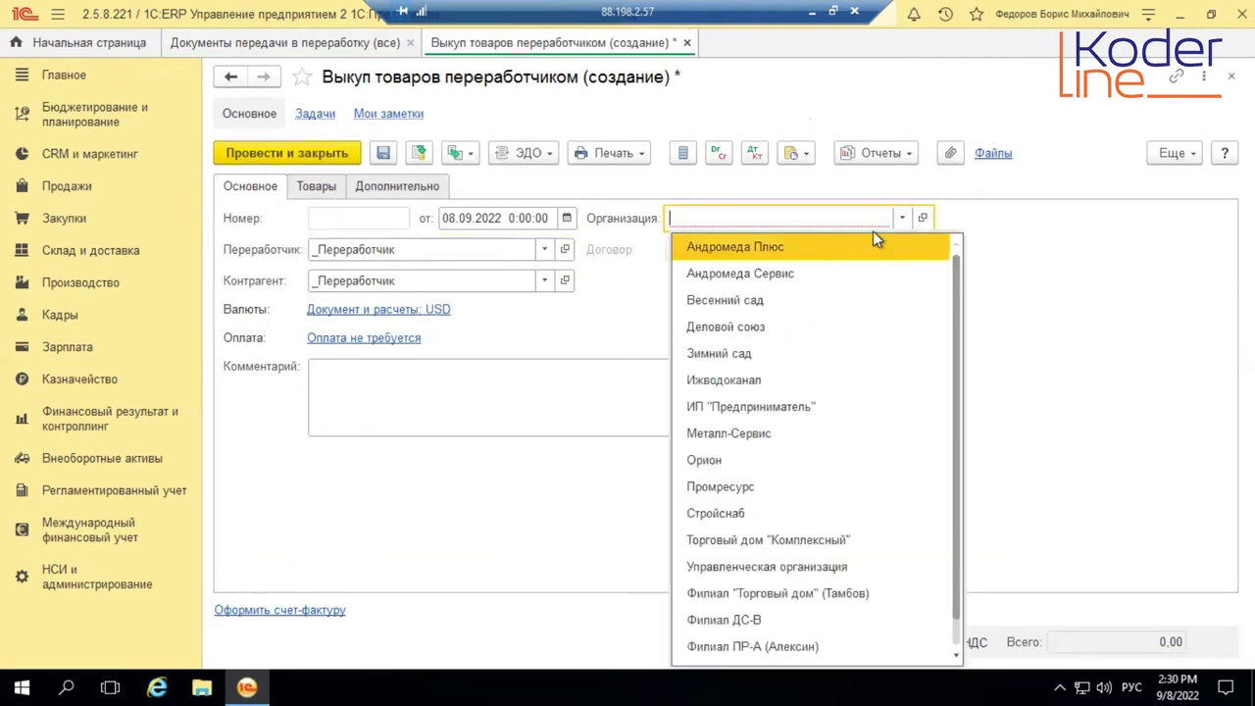
{"action": "left_click", "coordinate": [742, 460]}
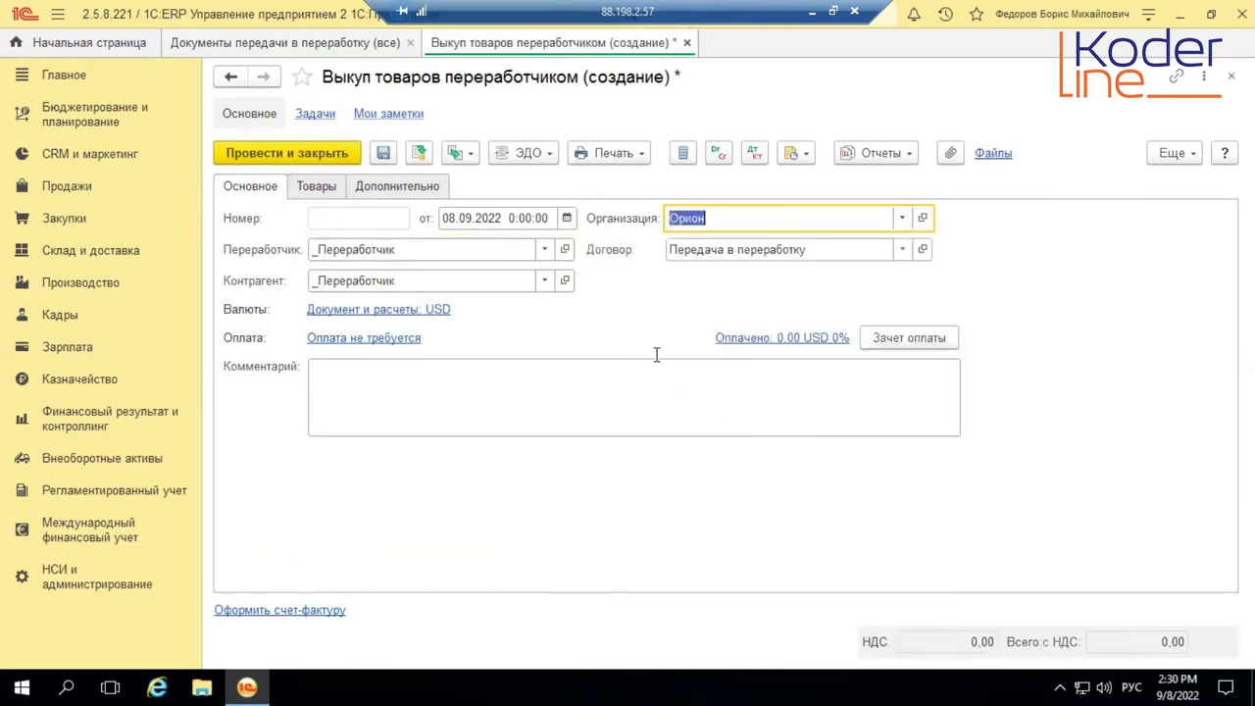
Add a line to the buyout document's goods table and look over the Материалы items offered for its Номенклатура field
{"action": "left_click", "coordinate": [315, 187]}
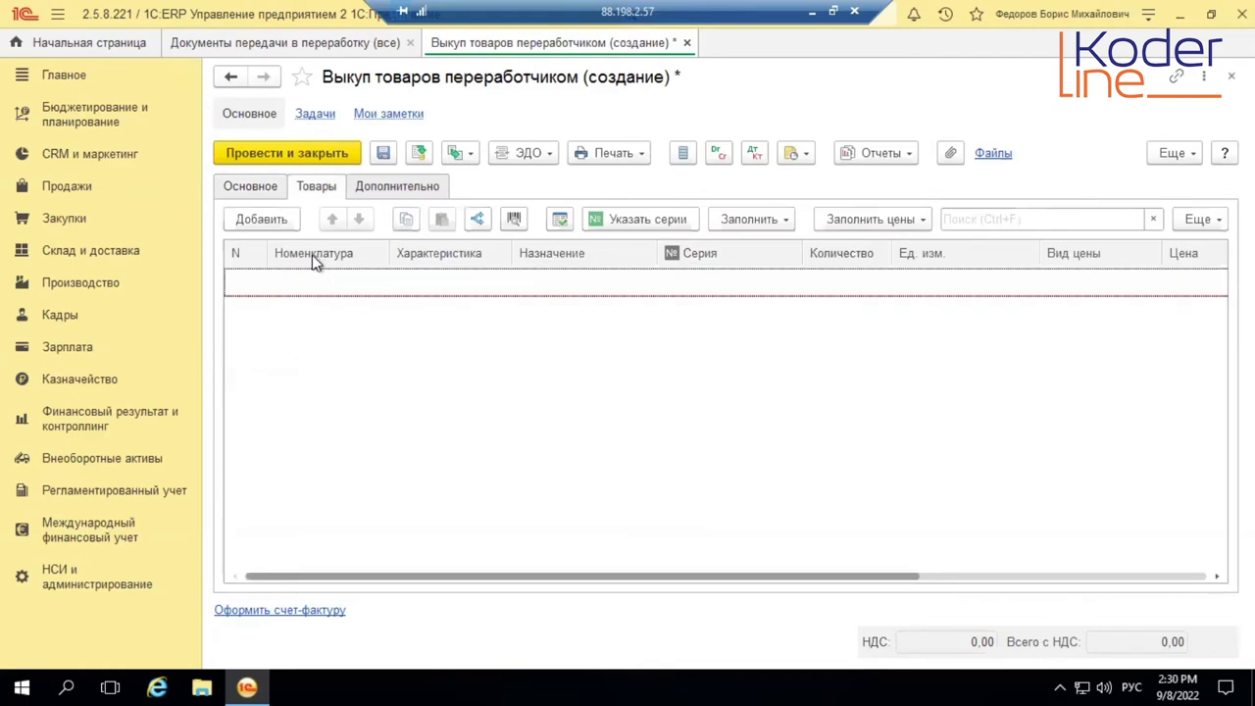
{"action": "left_click", "coordinate": [261, 218]}
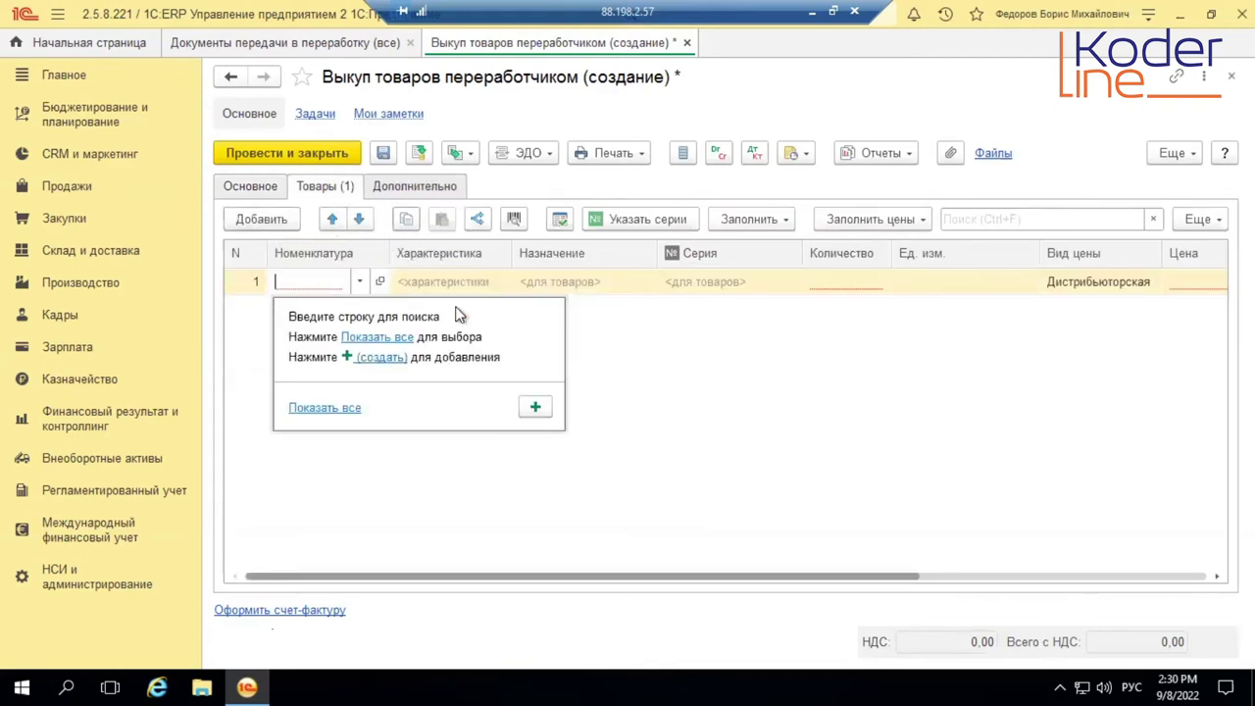
{"action": "left_click", "coordinate": [396, 331]}
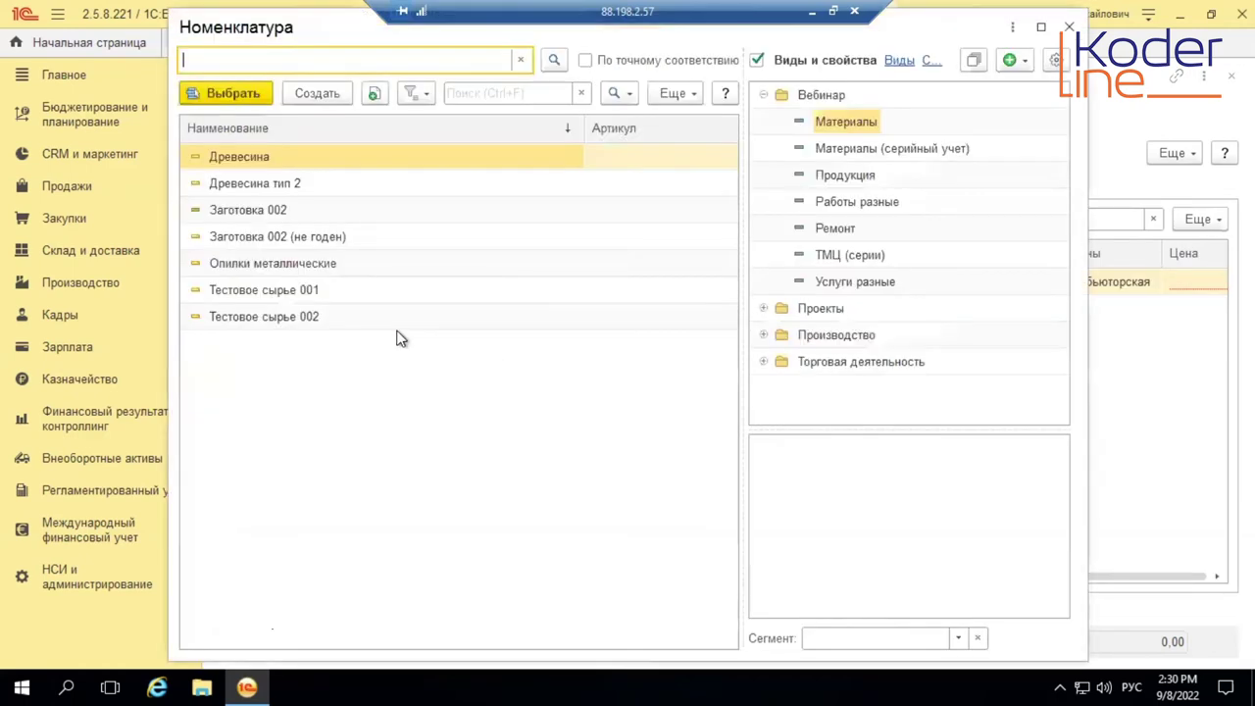
{"action": "left_click", "coordinate": [1068, 26]}
Open the goods picker for the buyout and browse the Вебинар group's item kinds from Материалы through Ремонт
{"action": "left_click", "coordinate": [769, 221]}
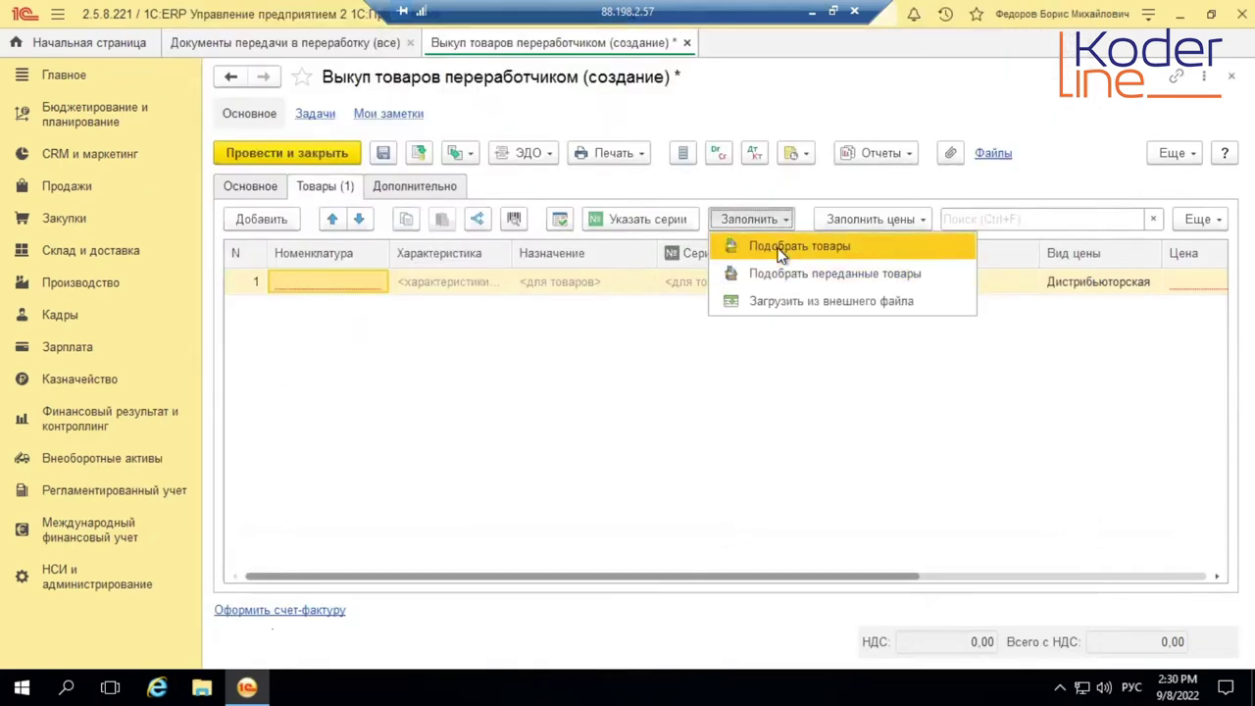
{"action": "left_click", "coordinate": [780, 247]}
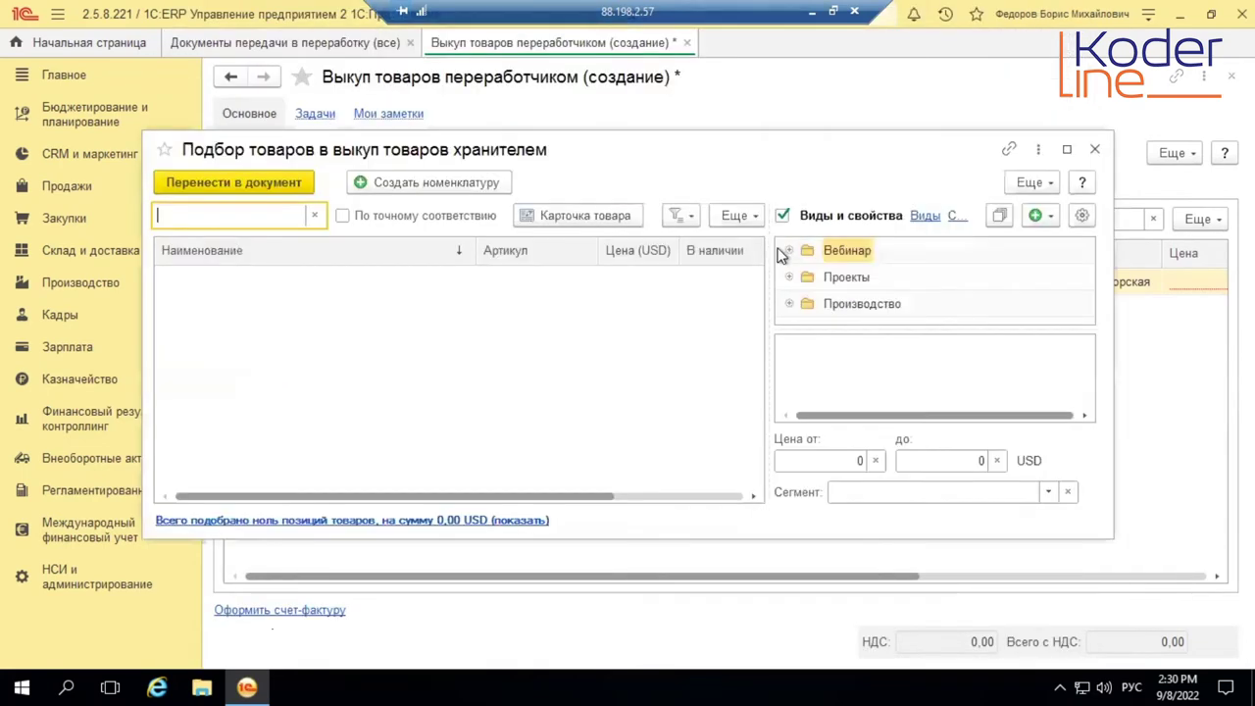
{"action": "left_click", "coordinate": [788, 251]}
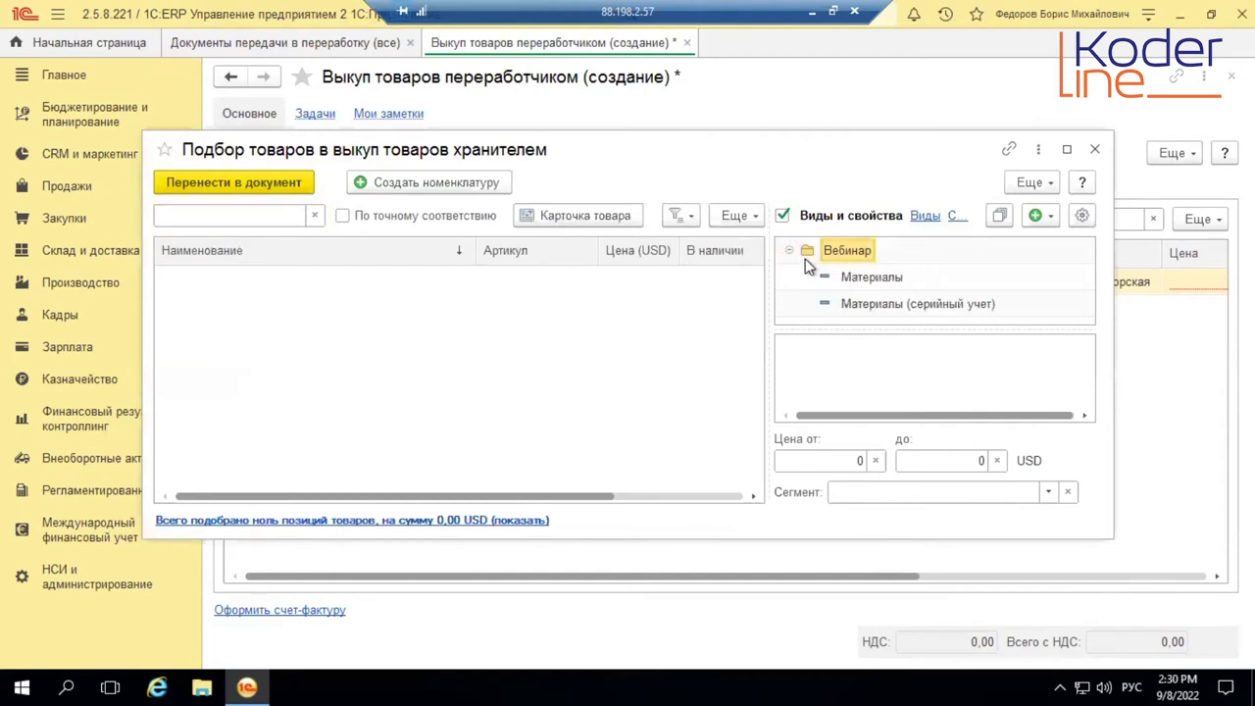
{"action": "left_click", "coordinate": [856, 278]}
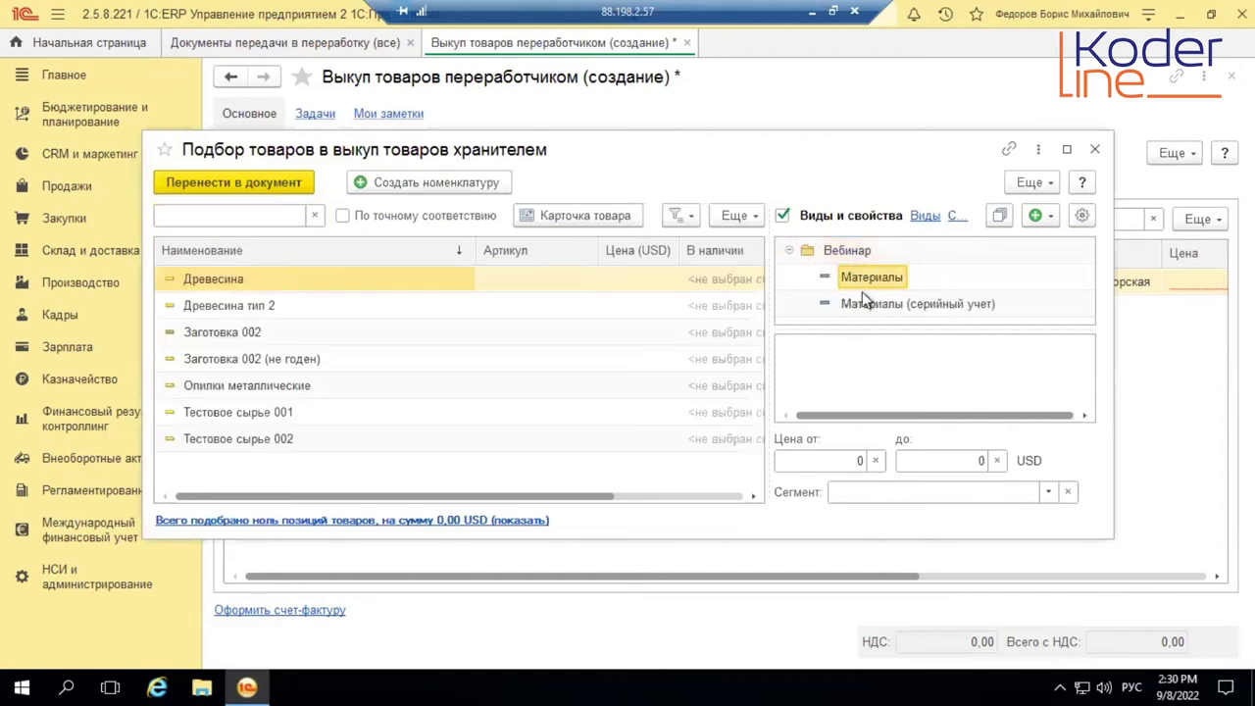
{"action": "left_click", "coordinate": [863, 294]}
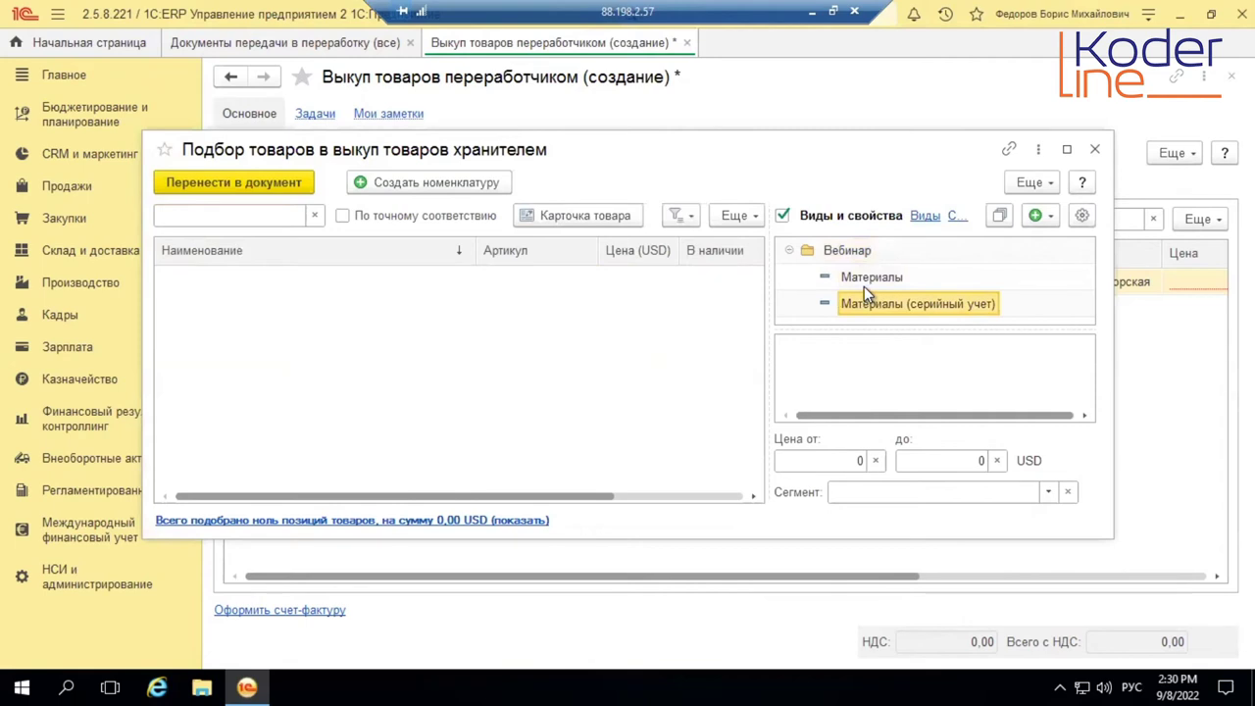
{"action": "scroll", "coordinate": [865, 286], "scroll_direction": "down", "scroll_amount": 1}
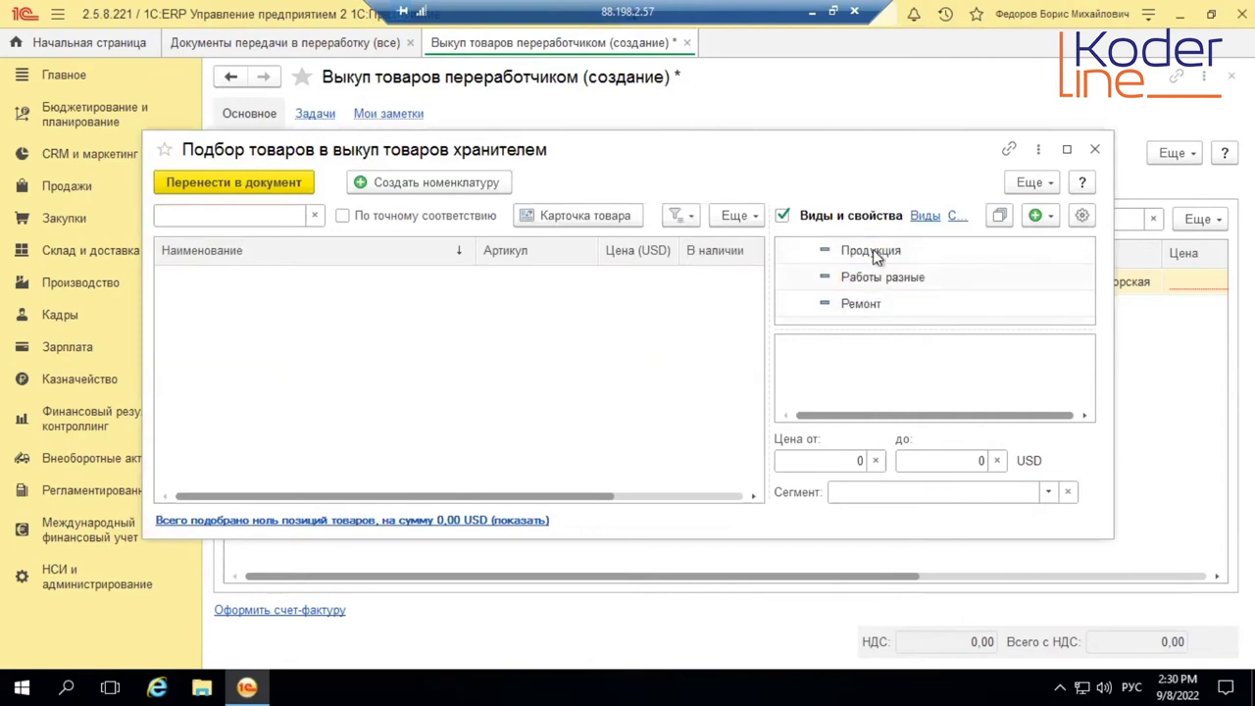
{"action": "left_click", "coordinate": [873, 252]}
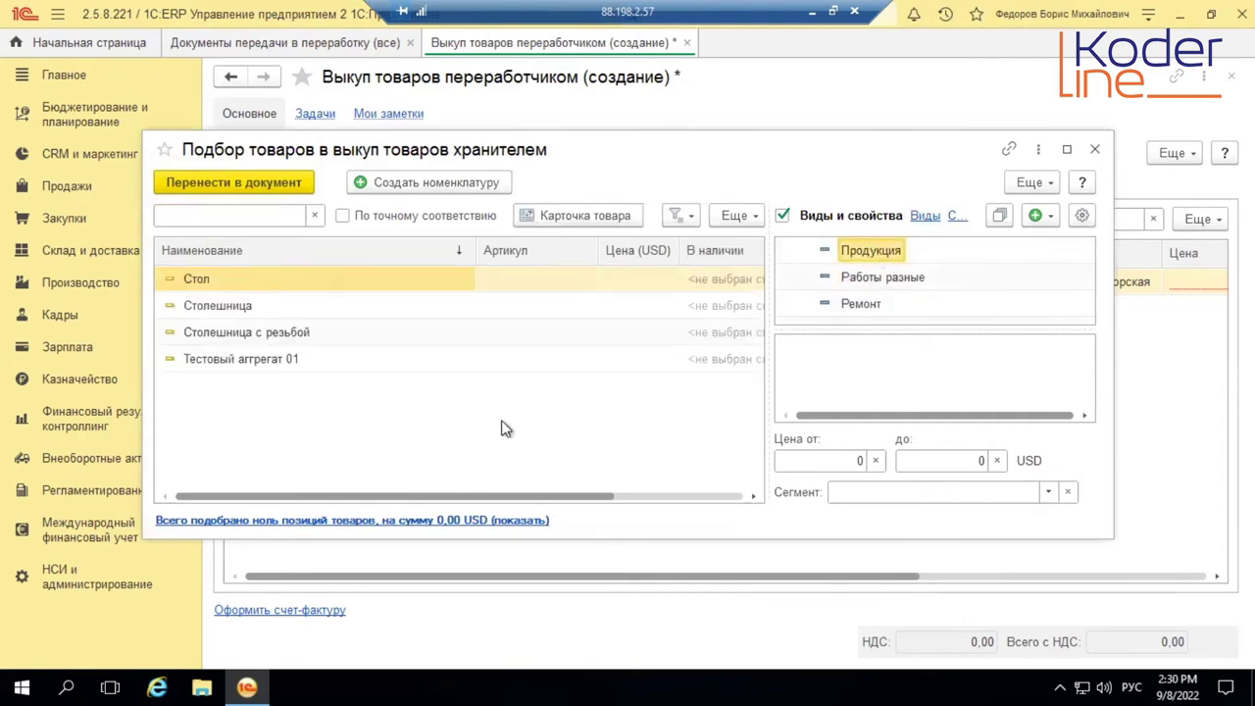
{"action": "left_click", "coordinate": [853, 280]}
{"action": "left_click", "coordinate": [866, 304]}
{"action": "scroll", "coordinate": [867, 307], "scroll_direction": "down", "scroll_amount": 1}
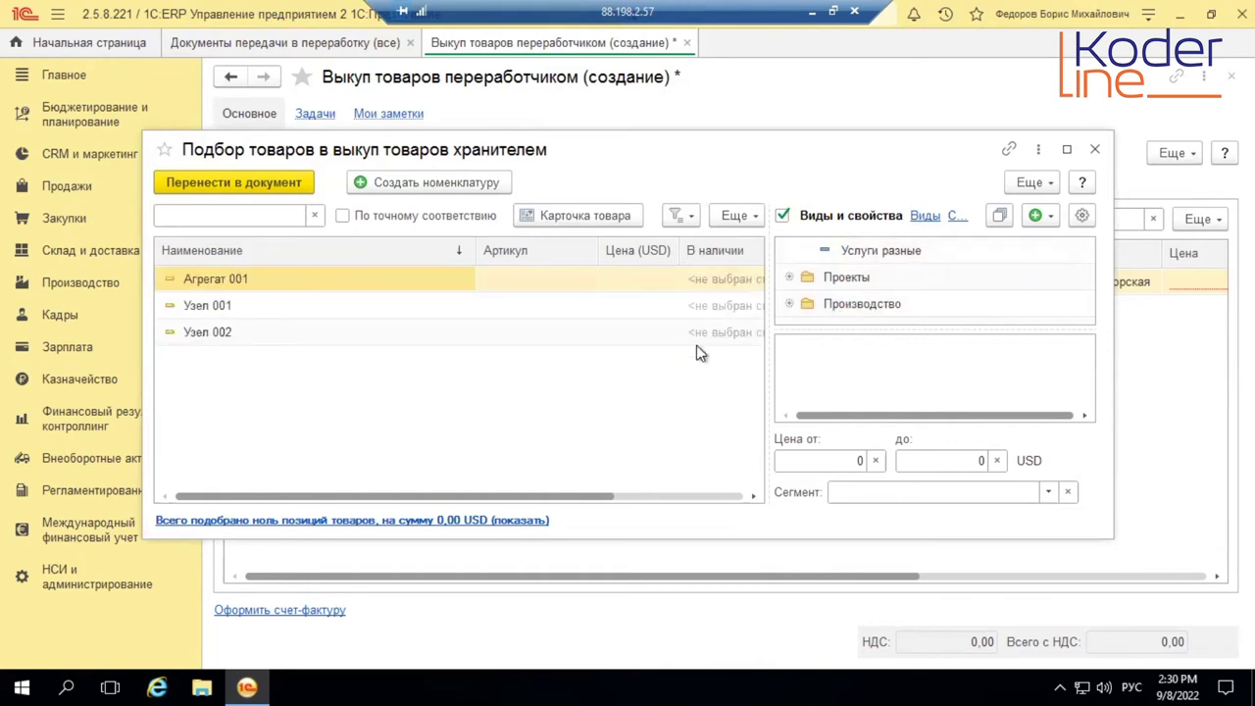
Enlarge the goods picker, examine the items of the Ремонт and Работы разные kinds, and close it without transferring anything
{"action": "left_click_drag", "start_coordinate": [516, 496], "coordinate": [283, 441]}
{"action": "left_click", "coordinate": [1066, 149]}
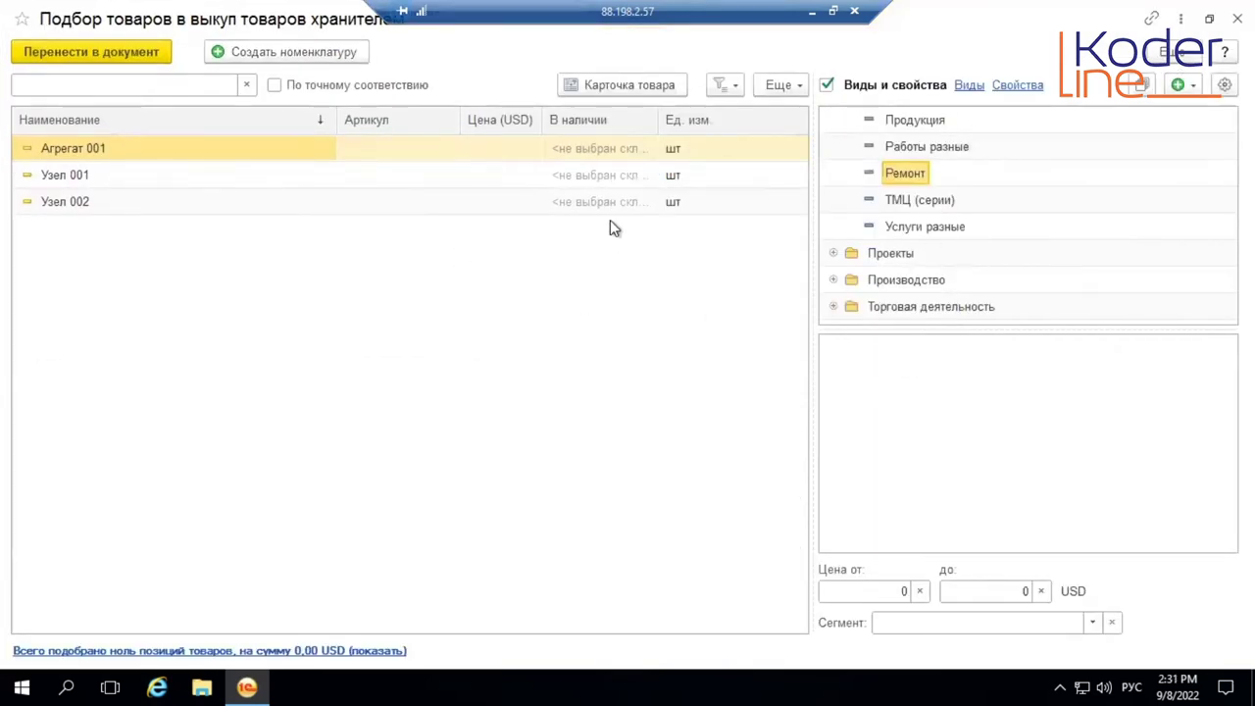
{"action": "left_click", "coordinate": [405, 250]}
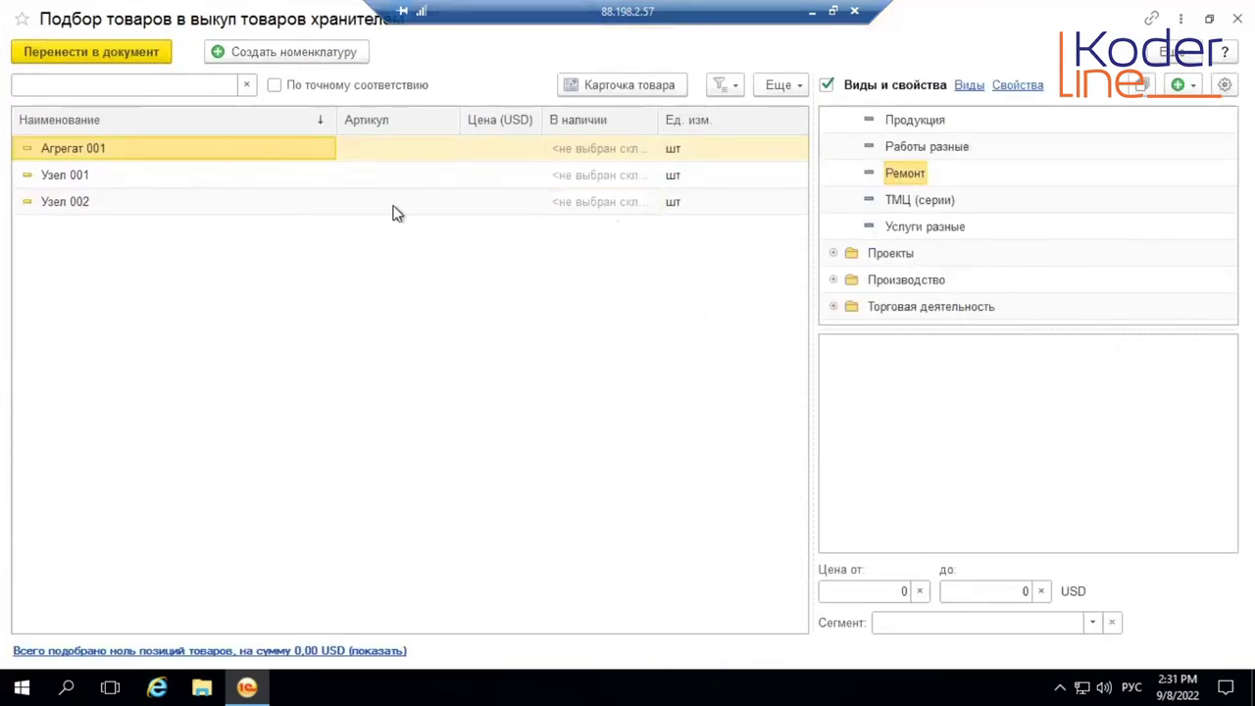
{"action": "left_click", "coordinate": [137, 205]}
{"action": "key", "text": "Home"}
{"action": "key", "text": "Down"}
{"action": "key", "text": "Down"}
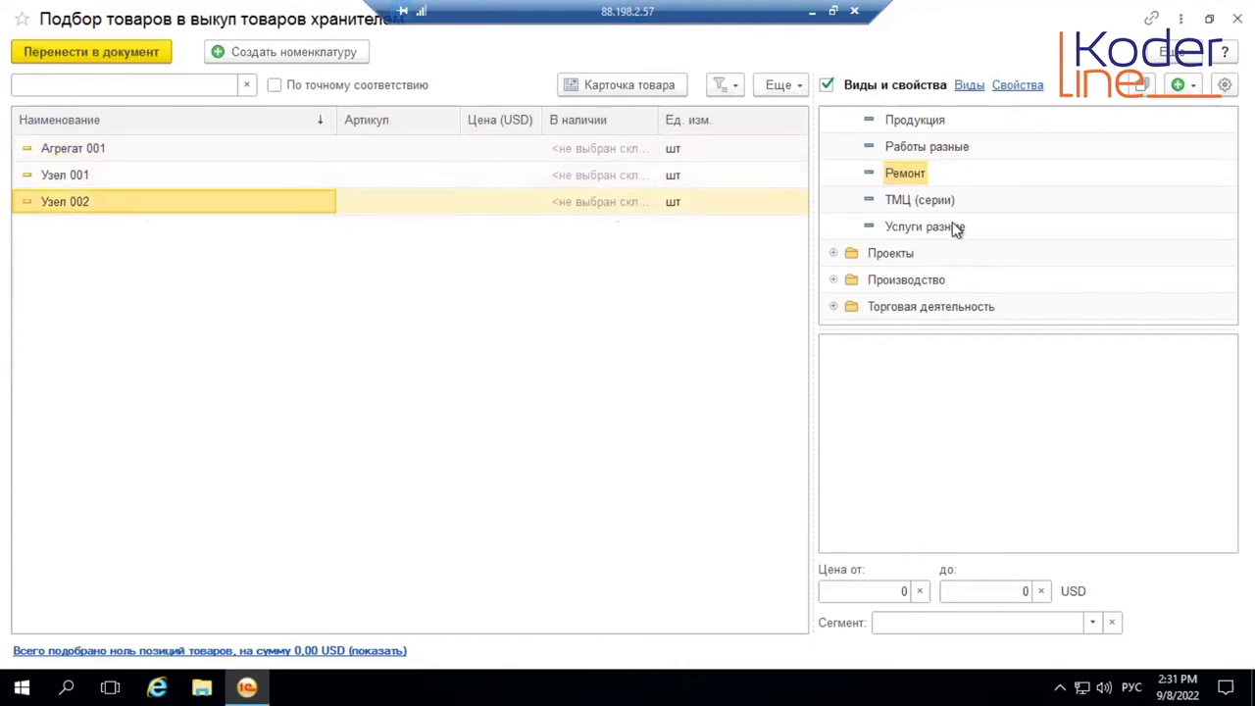
{"action": "key", "text": "Up"}
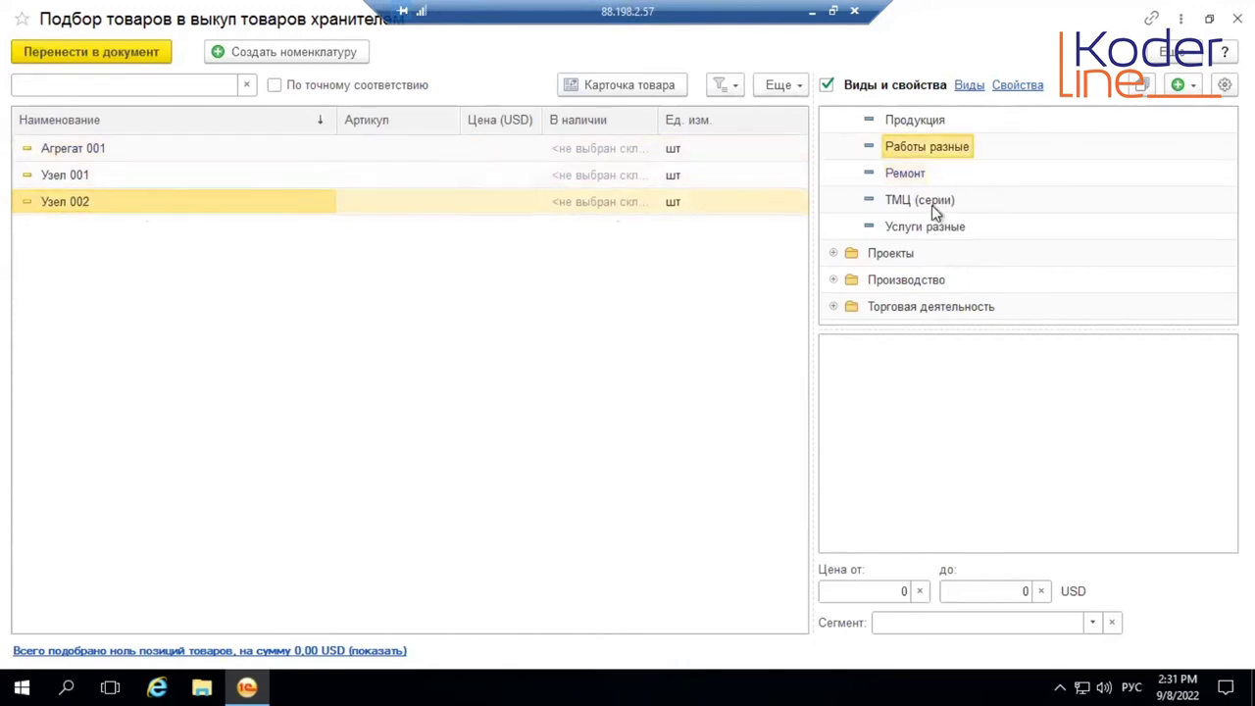
{"action": "scroll", "coordinate": [942, 238], "scroll_direction": "up", "scroll_amount": 1}
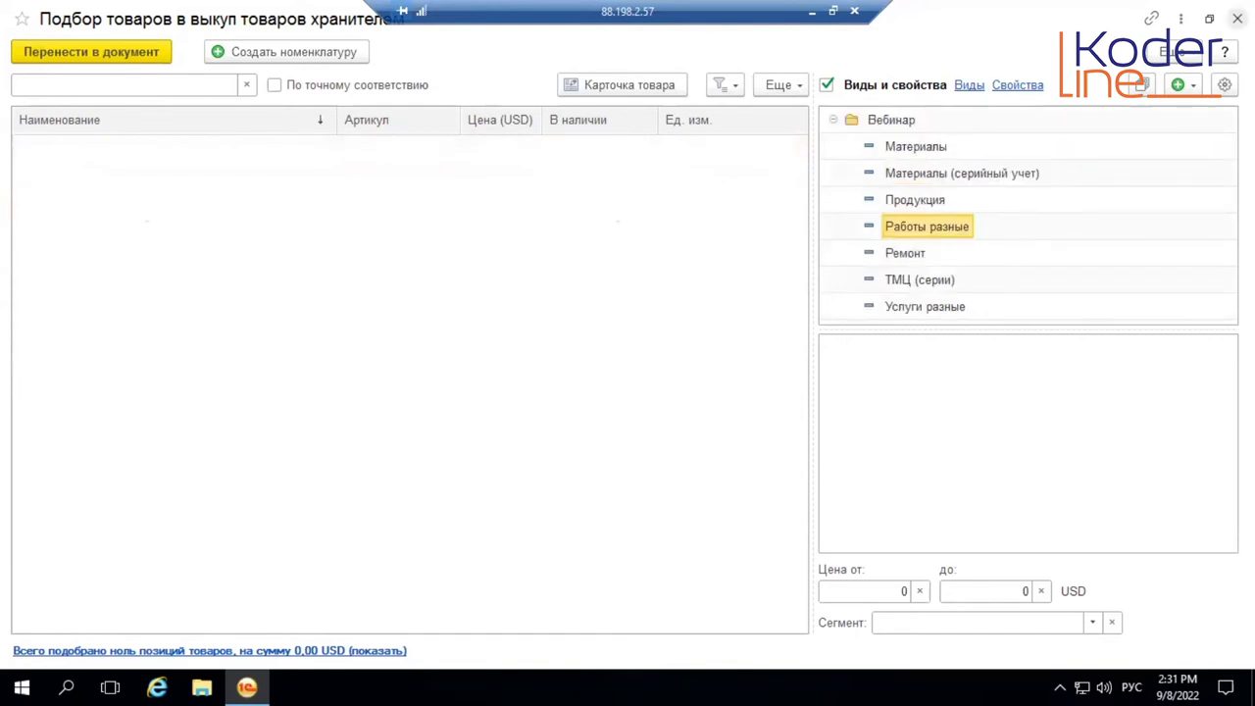
{"action": "key", "text": "Escape"}
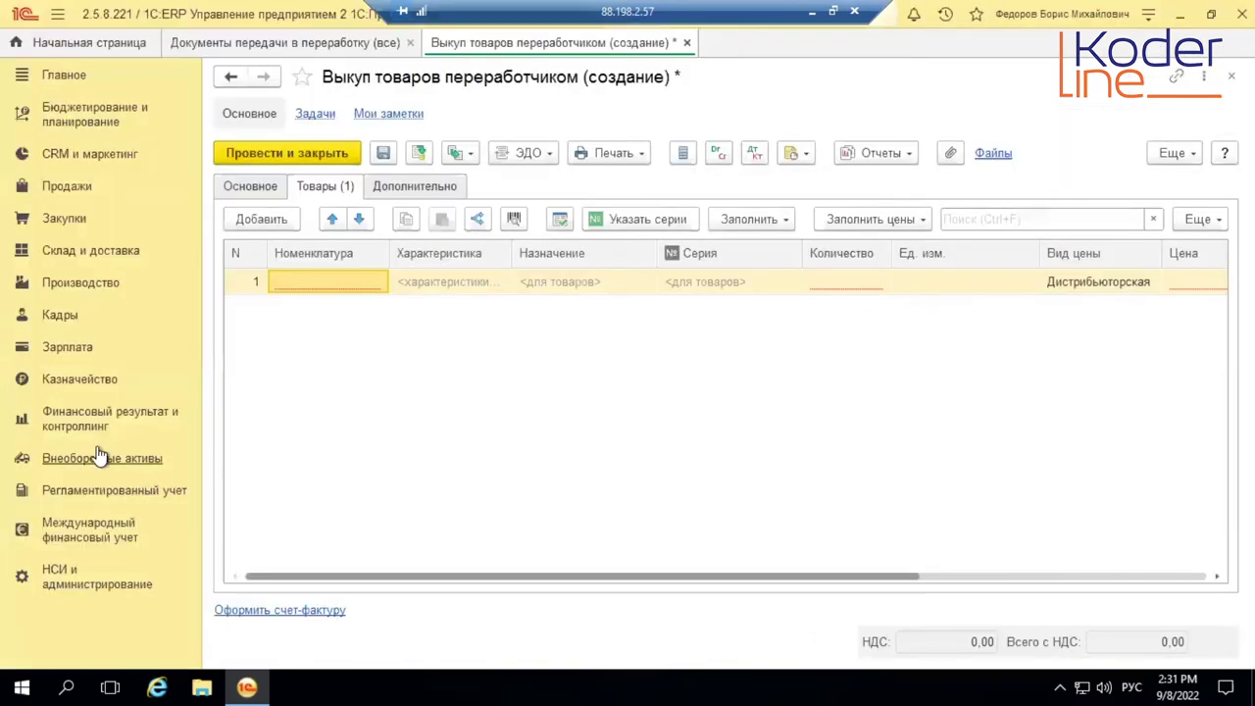
Open the Производство section's command list
{"action": "left_click", "coordinate": [88, 286]}
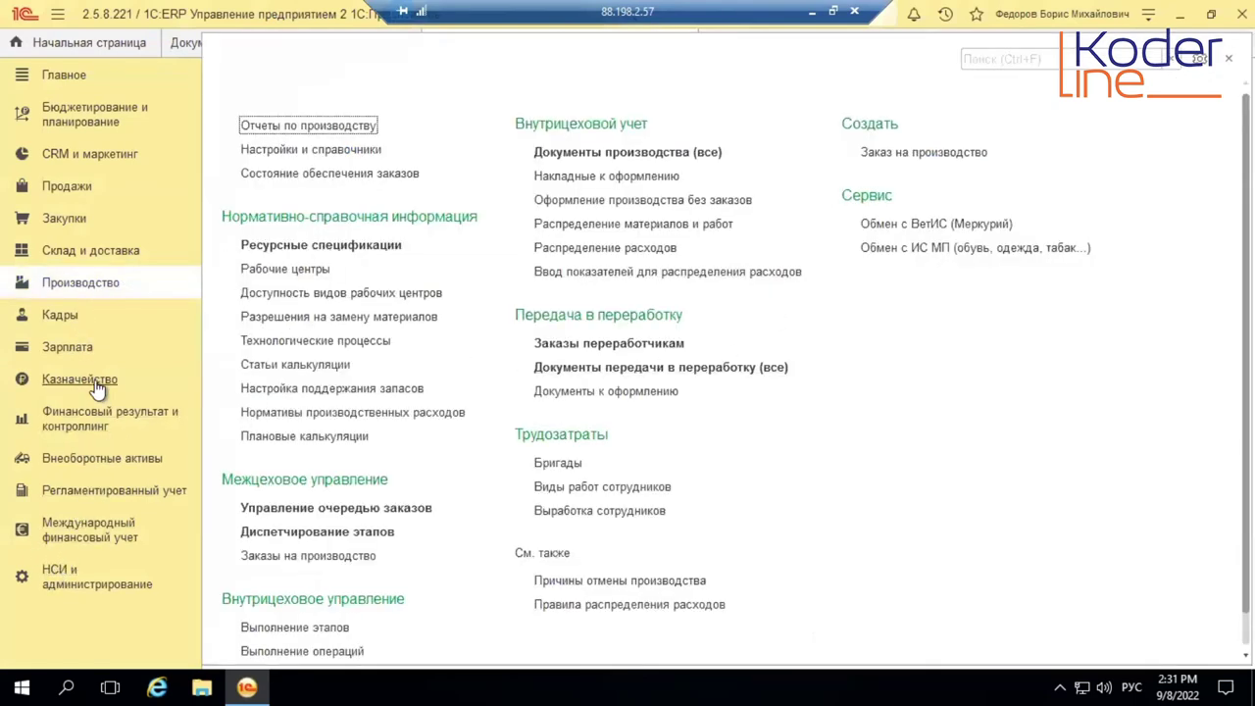
Look up the items of the kind ТМЦ (серии) in the Номенклатура catalogue and return to the processor buyout document
{"action": "left_click", "coordinate": [83, 576]}
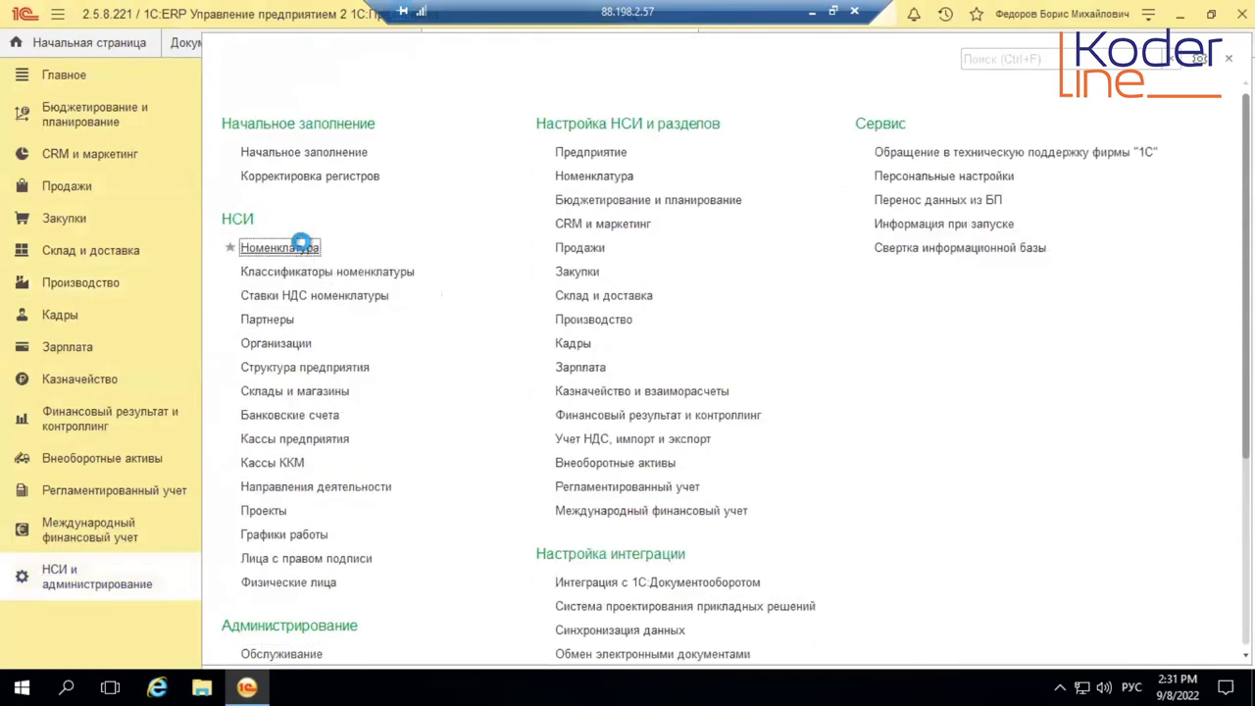
{"action": "left_click", "coordinate": [303, 249]}
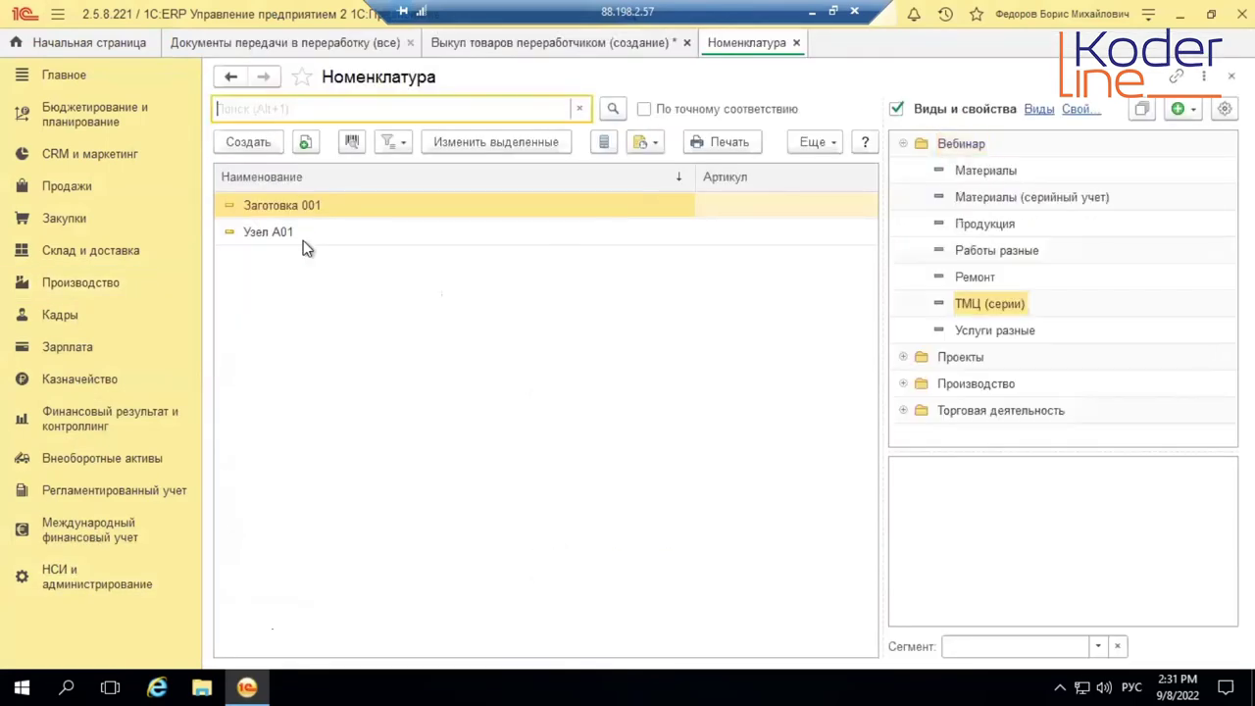
{"action": "left_click", "coordinate": [1019, 306]}
{"action": "left_click", "coordinate": [81, 290]}
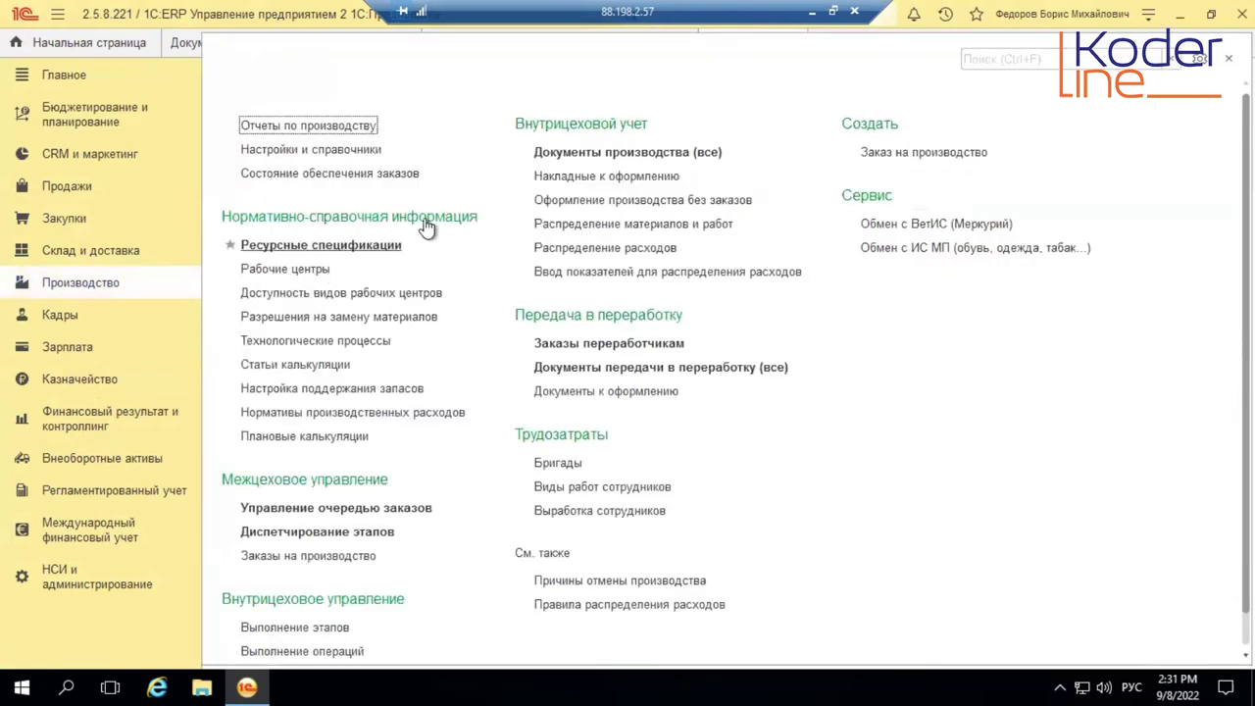
{"action": "left_click", "coordinate": [1227, 59]}
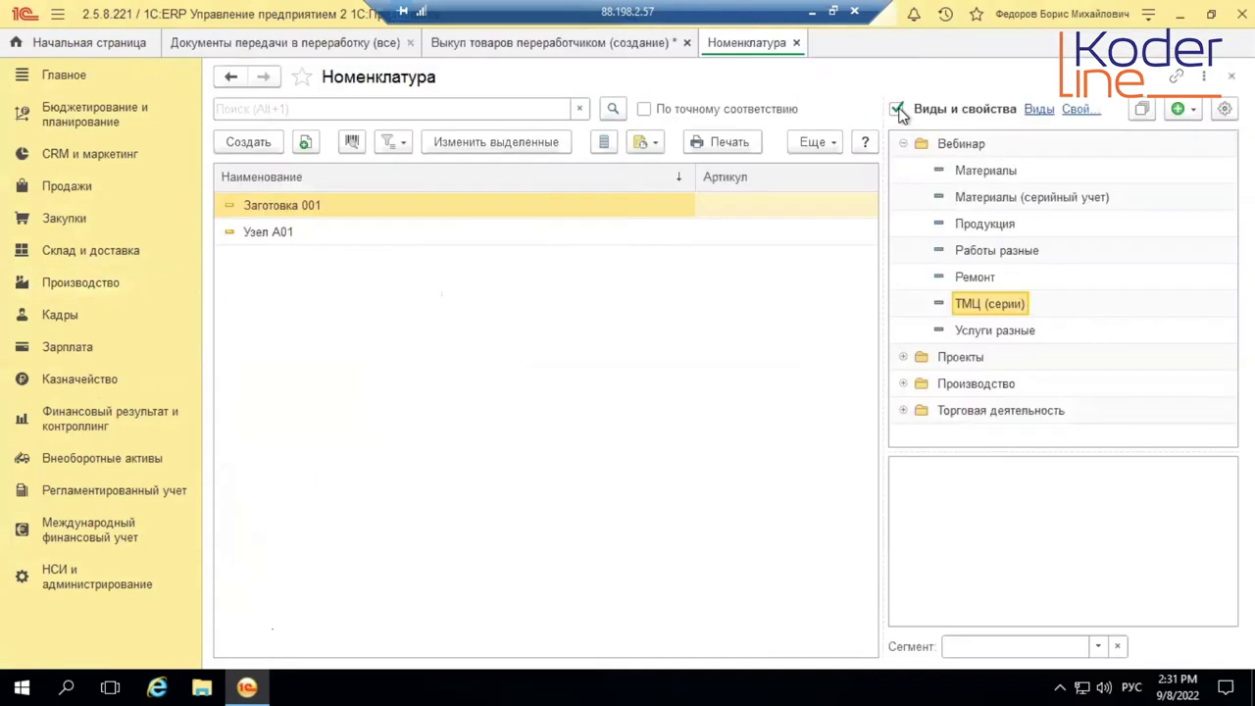
{"action": "left_click", "coordinate": [620, 47]}
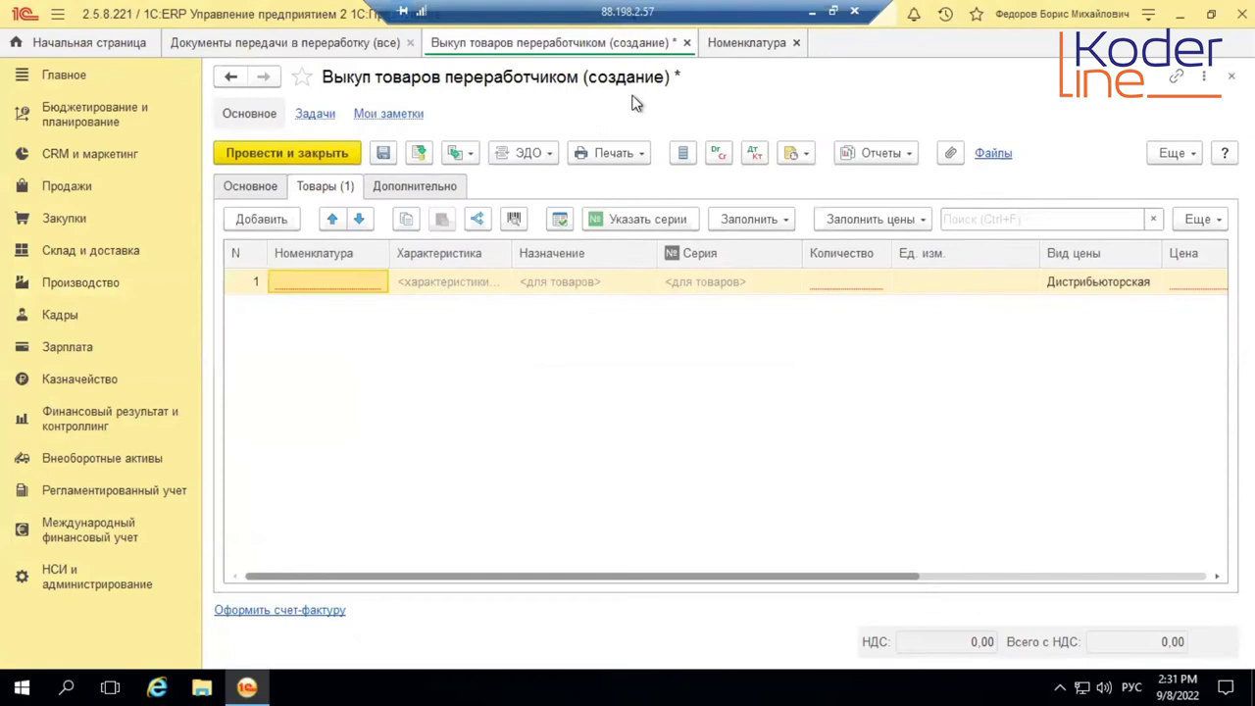
{"action": "left_click", "coordinate": [742, 219]}
{"action": "left_click", "coordinate": [803, 245]}
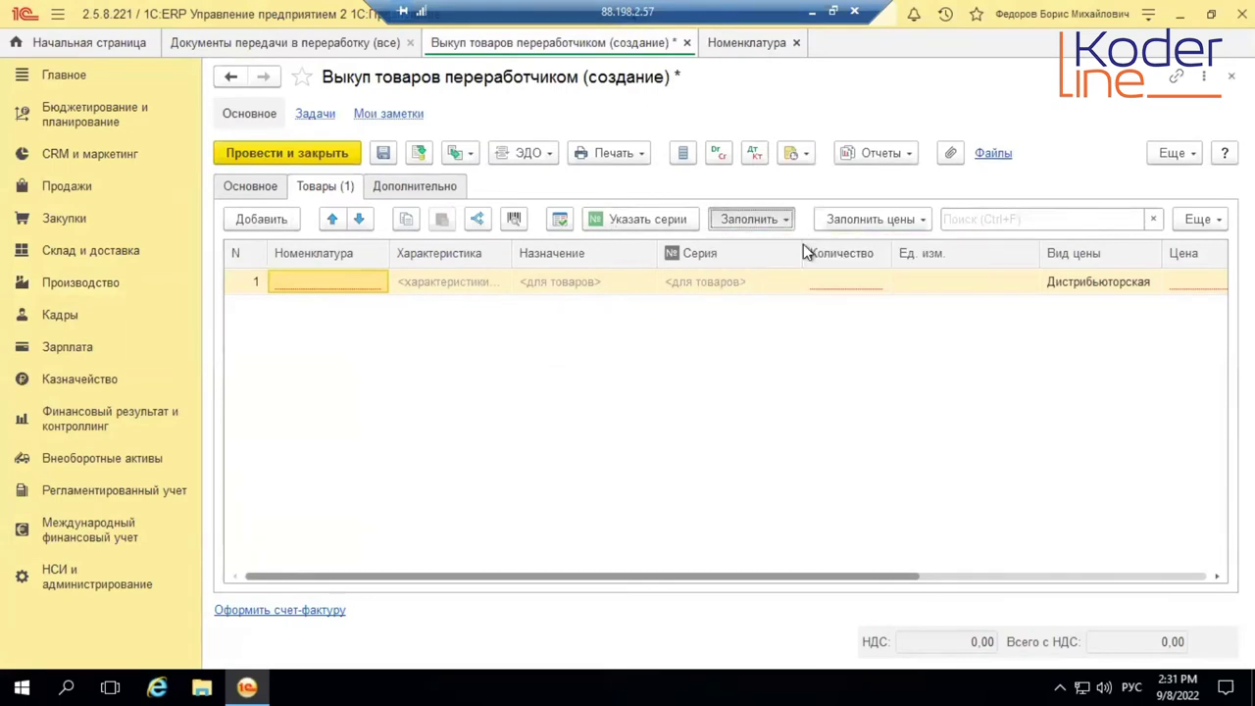
{"action": "left_click", "coordinate": [929, 233]}
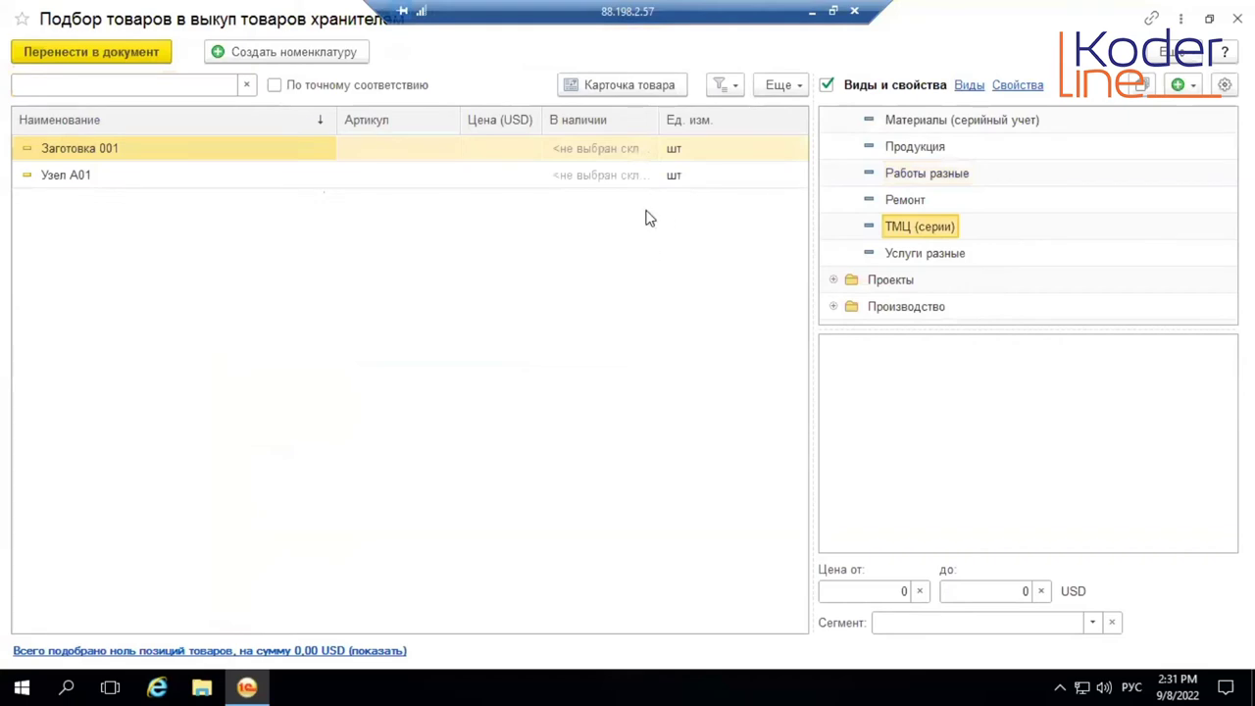
{"action": "left_click", "coordinate": [608, 178]}
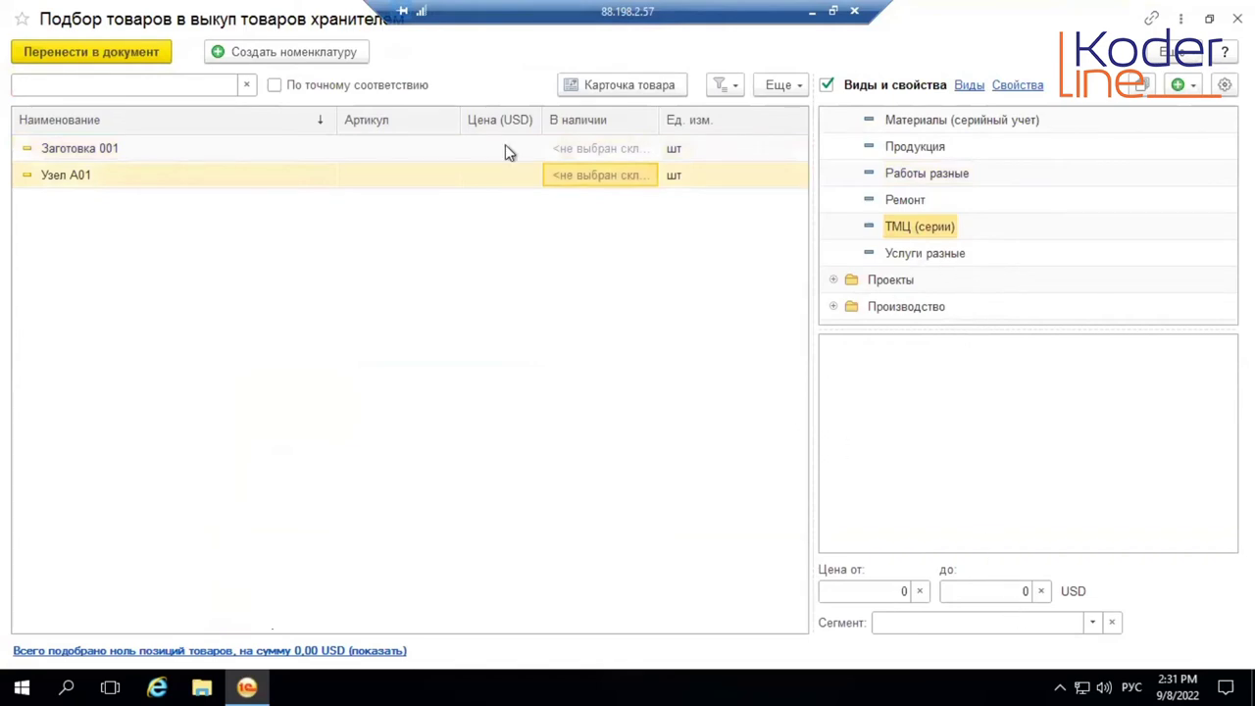
{"action": "double_click", "coordinate": [625, 174]}
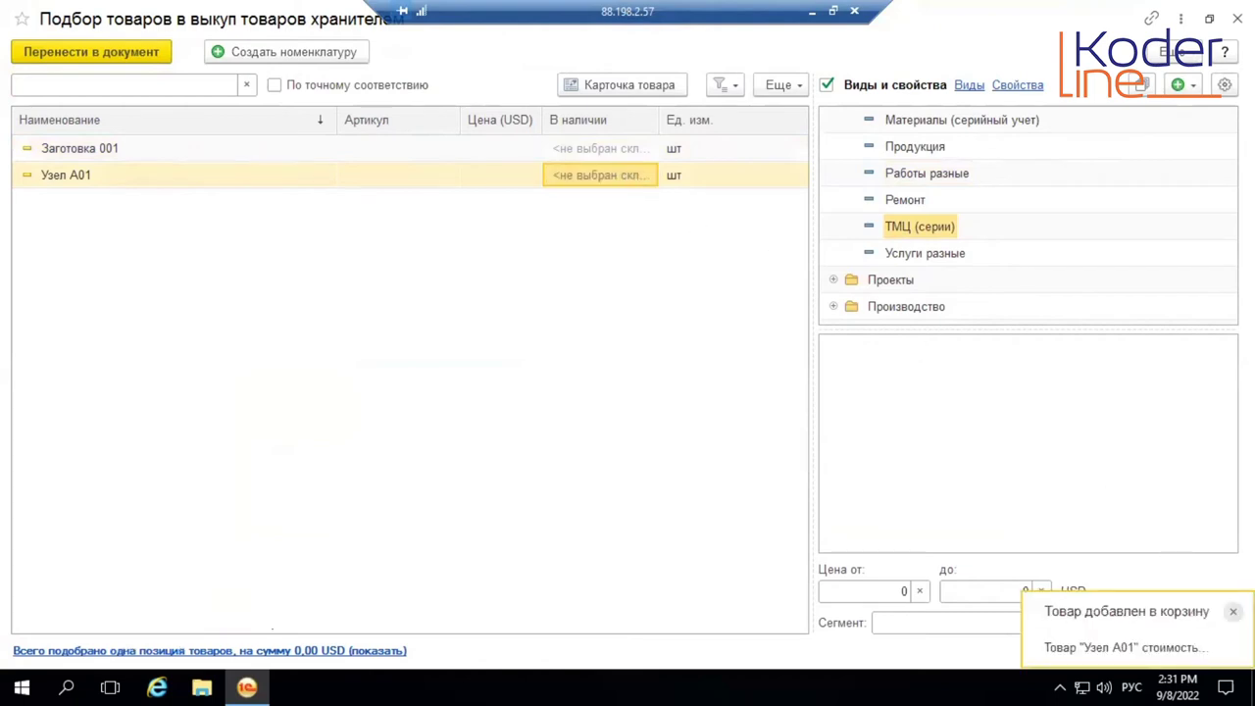
{"action": "left_click", "coordinate": [1232, 611]}
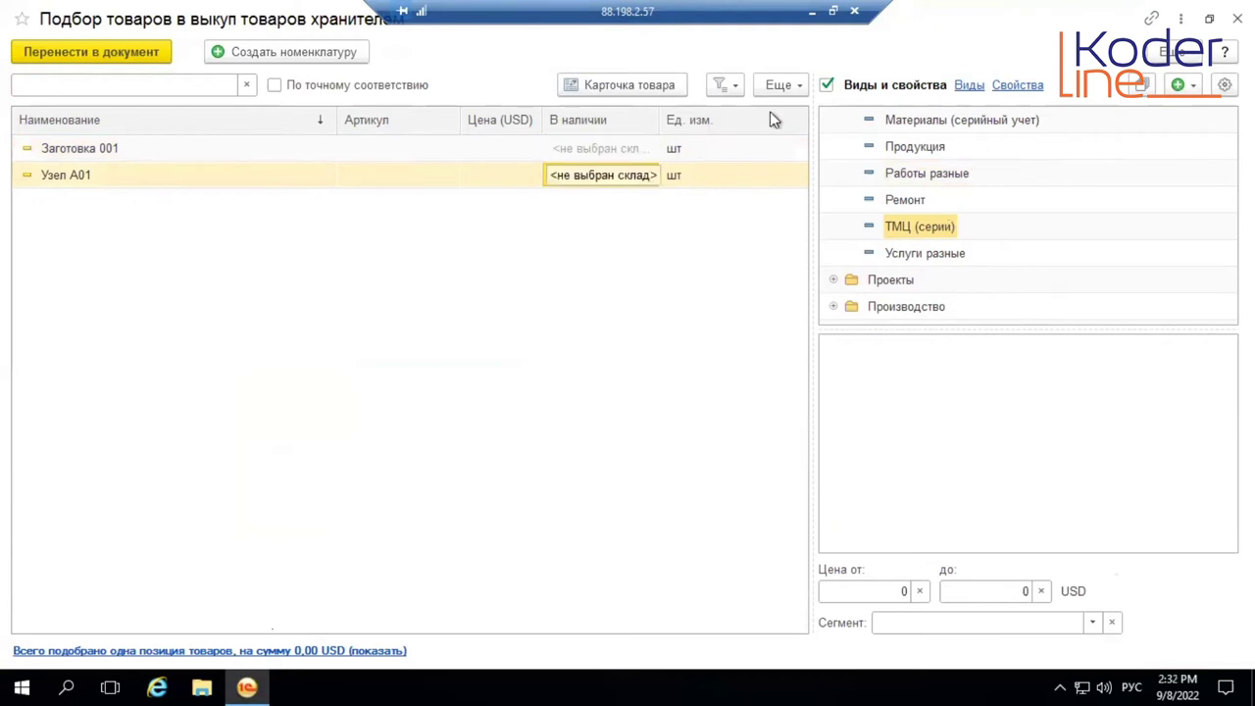
{"action": "key", "text": "Escape"}
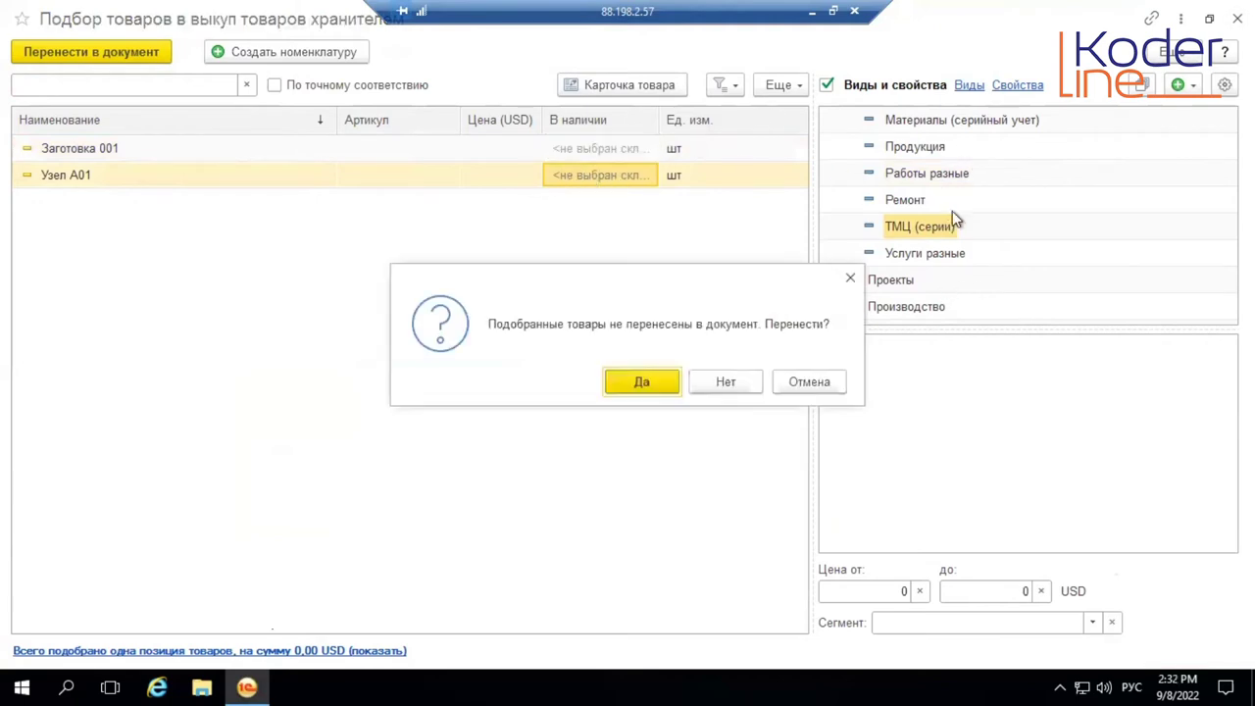
{"action": "left_click", "coordinate": [726, 382]}
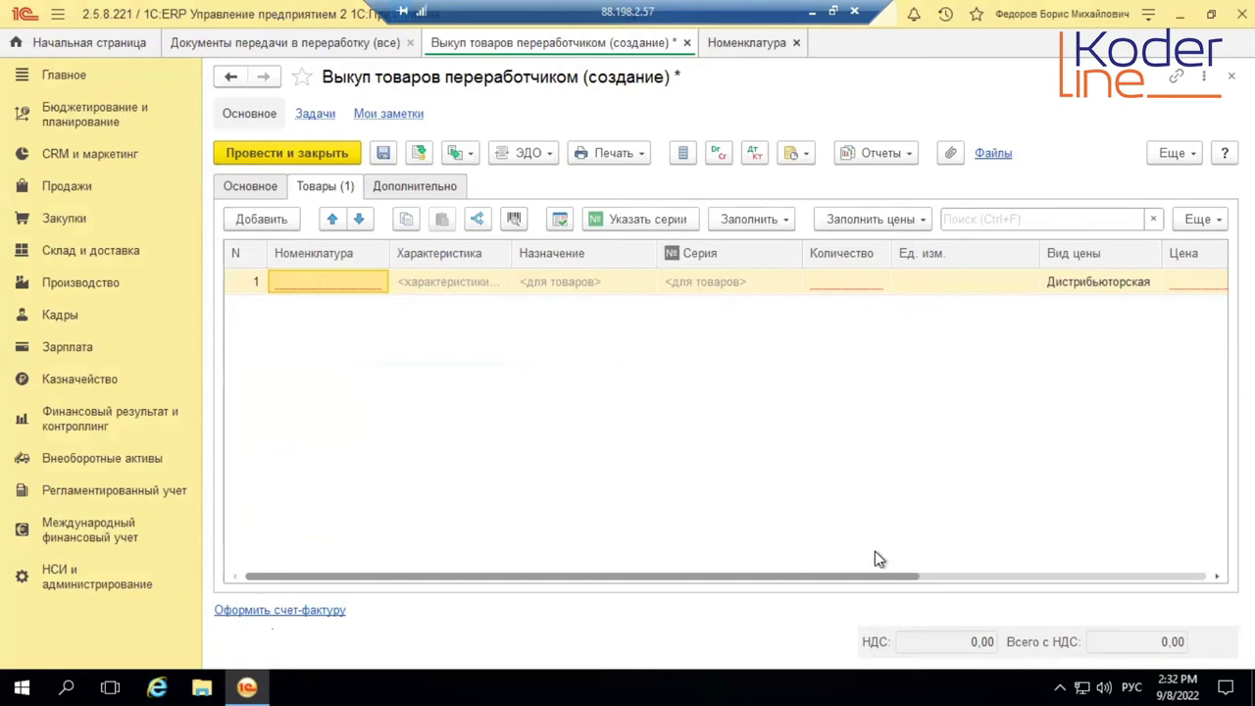
Fill the goods line of the buyout document with the item Узел А01 and a quantity of 2
{"action": "left_click_drag", "start_coordinate": [872, 574], "coordinate": [457, 546]}
{"action": "left_click", "coordinate": [250, 186]}
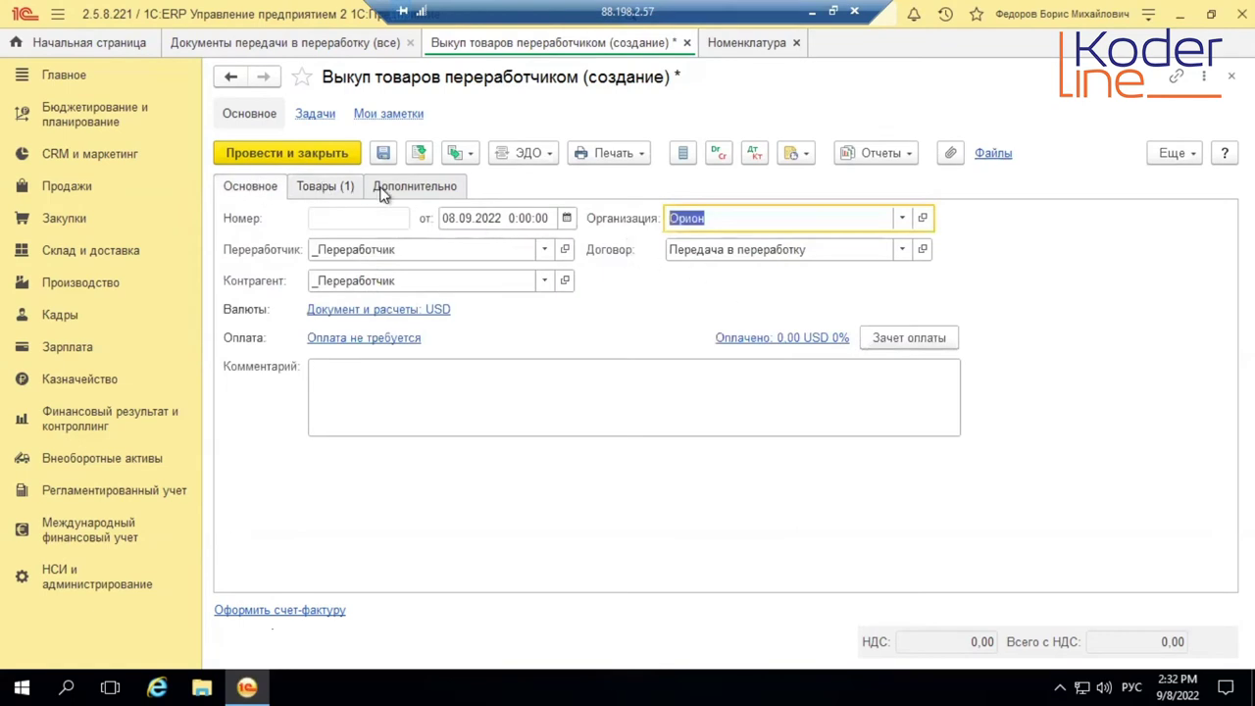
{"action": "left_click", "coordinate": [327, 186]}
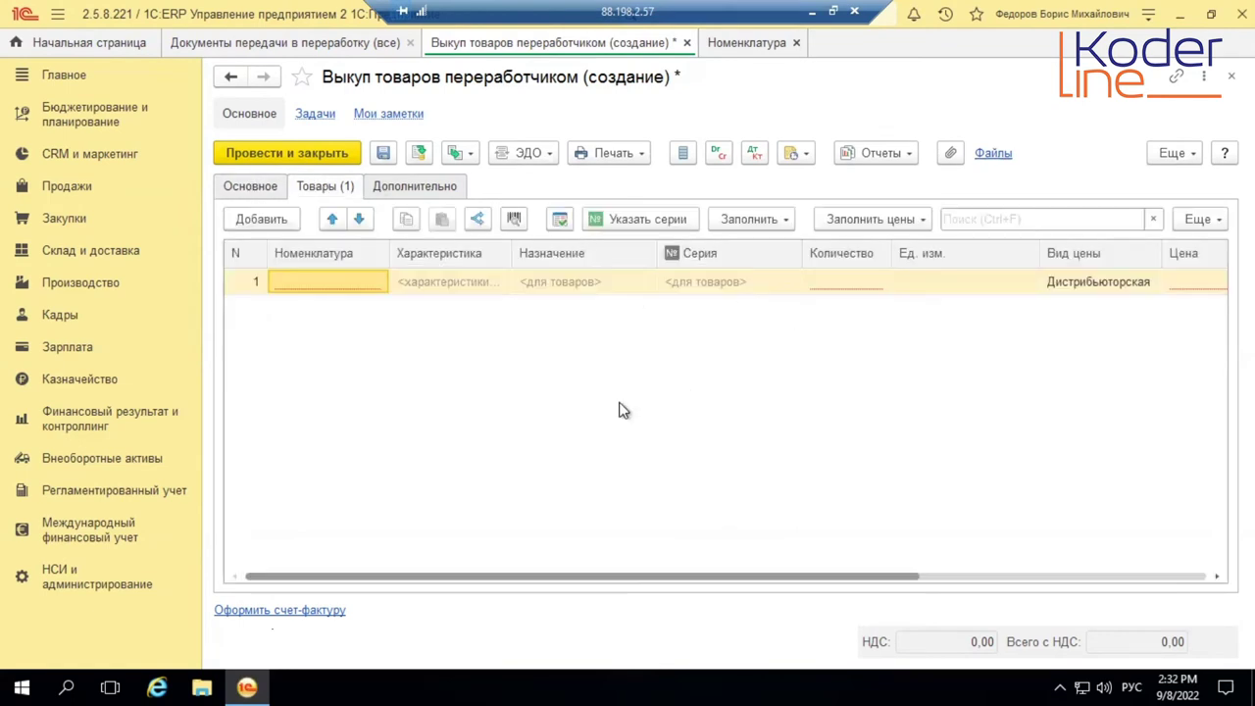
{"action": "left_click", "coordinate": [349, 287]}
{"action": "type", "text": "У"}
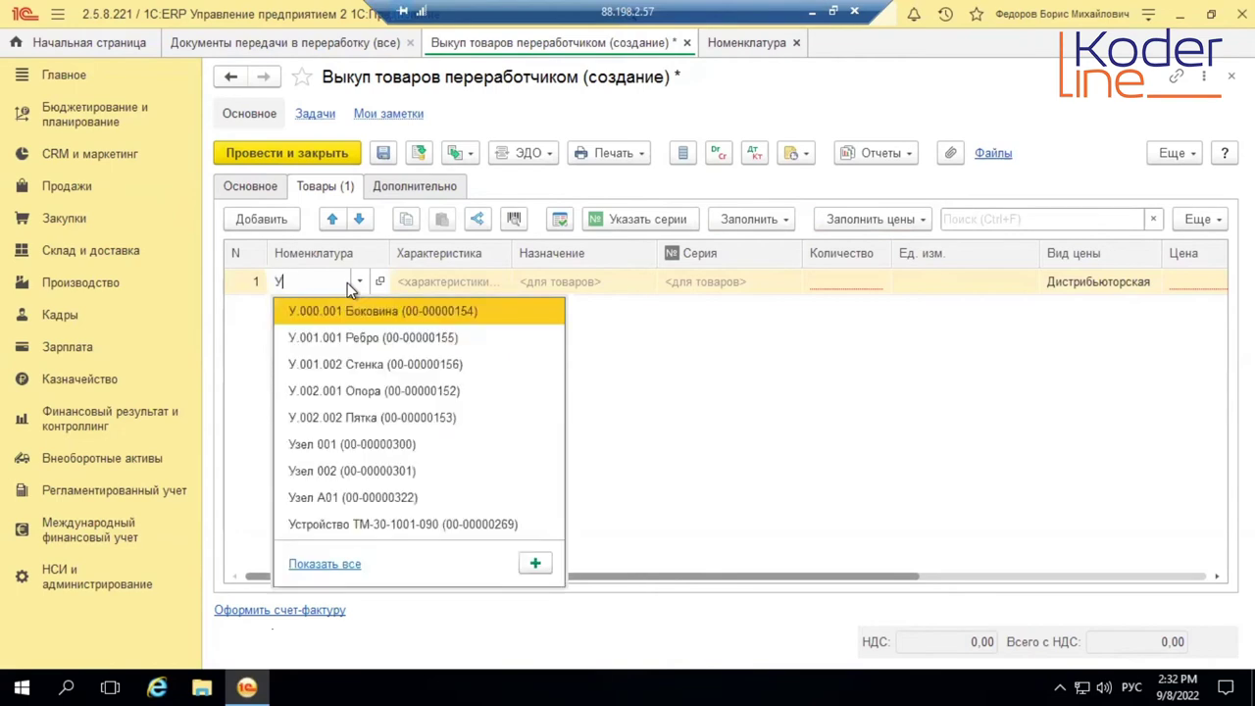
{"action": "left_click", "coordinate": [360, 493]}
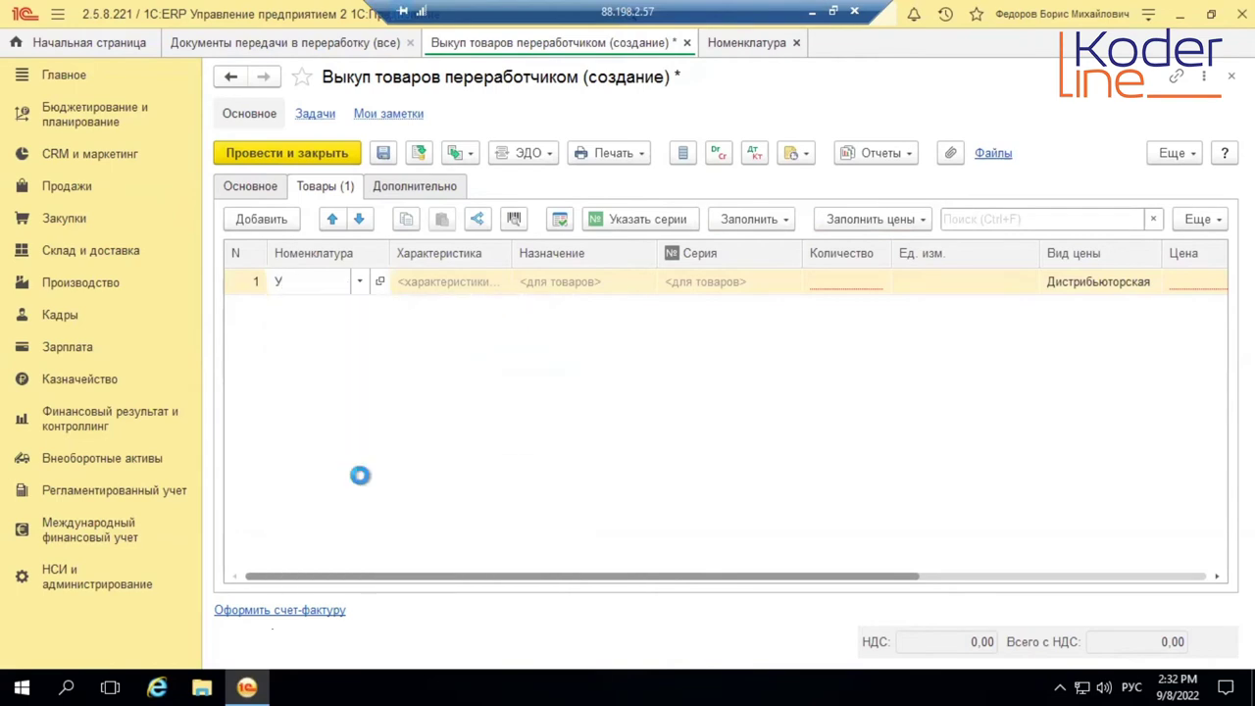
{"action": "left_click", "coordinate": [731, 277]}
{"action": "left_click", "coordinate": [826, 281]}
{"action": "type", "text": "2"}
{"action": "key", "text": "Return"}
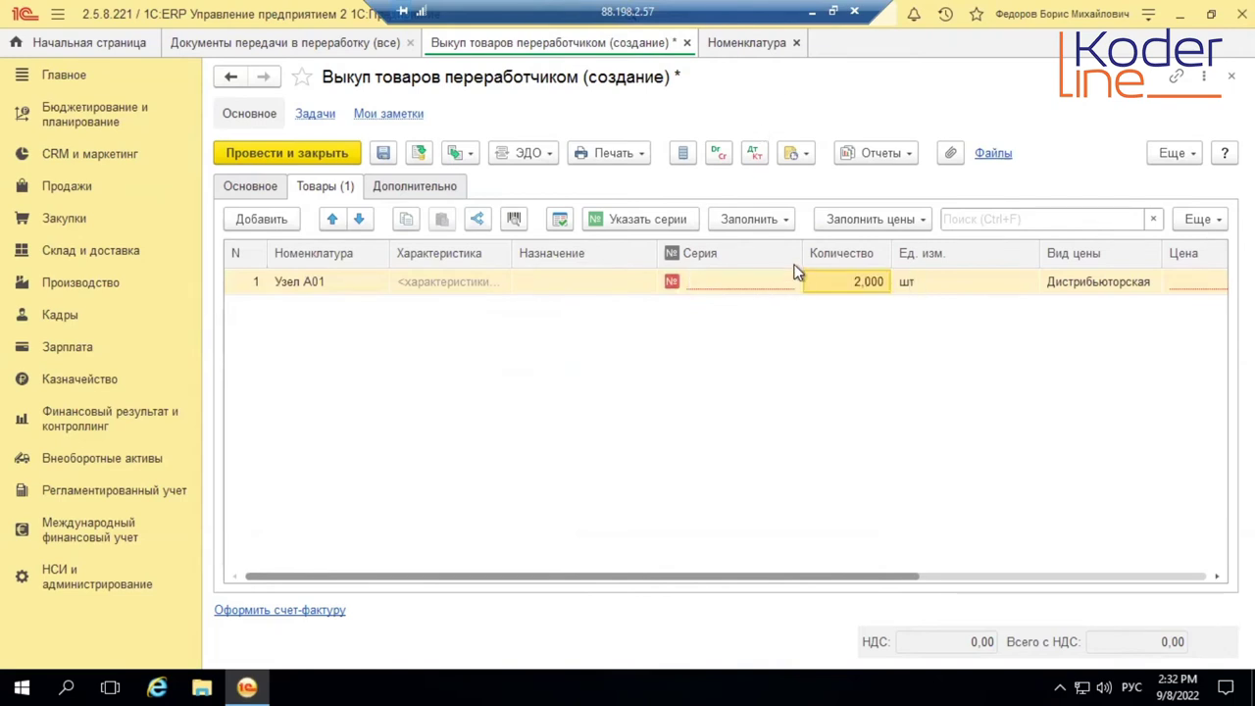
Assign the existing series 00000001 to the Узел А01 line
{"action": "left_click", "coordinate": [762, 281]}
{"action": "left_click", "coordinate": [682, 223]}
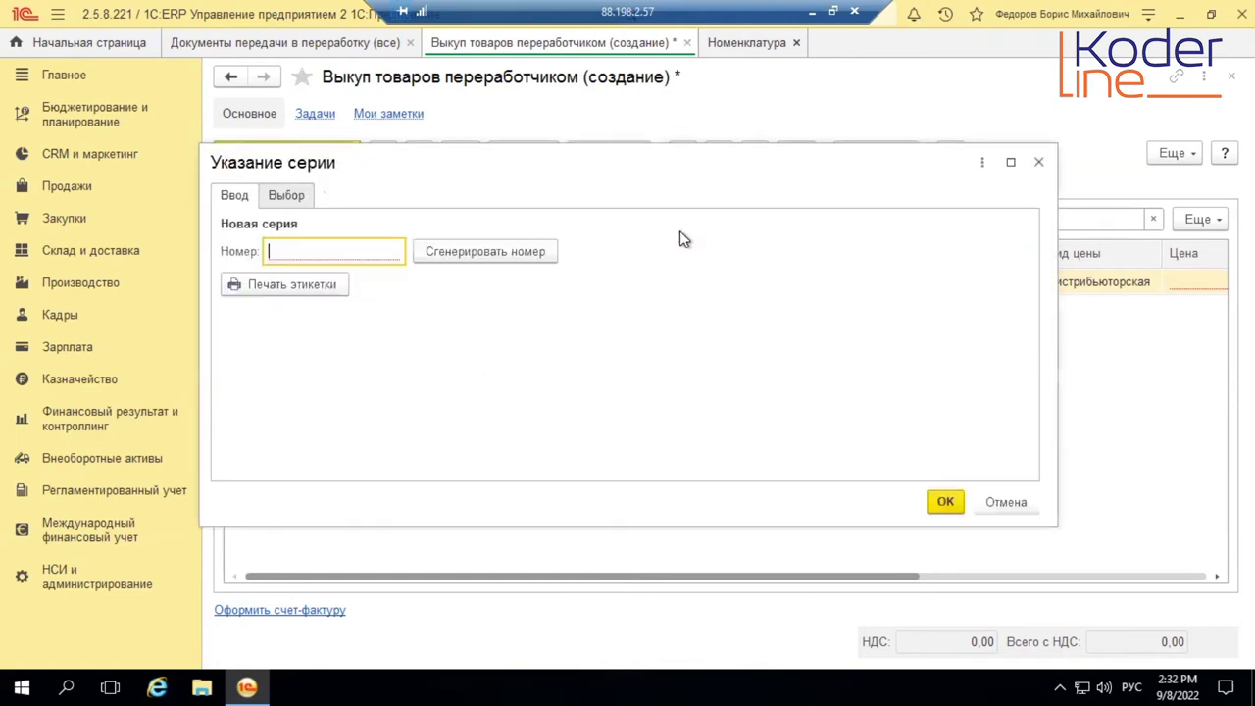
{"action": "left_click", "coordinate": [286, 195]}
{"action": "left_click", "coordinate": [245, 196]}
{"action": "left_click", "coordinate": [294, 196]}
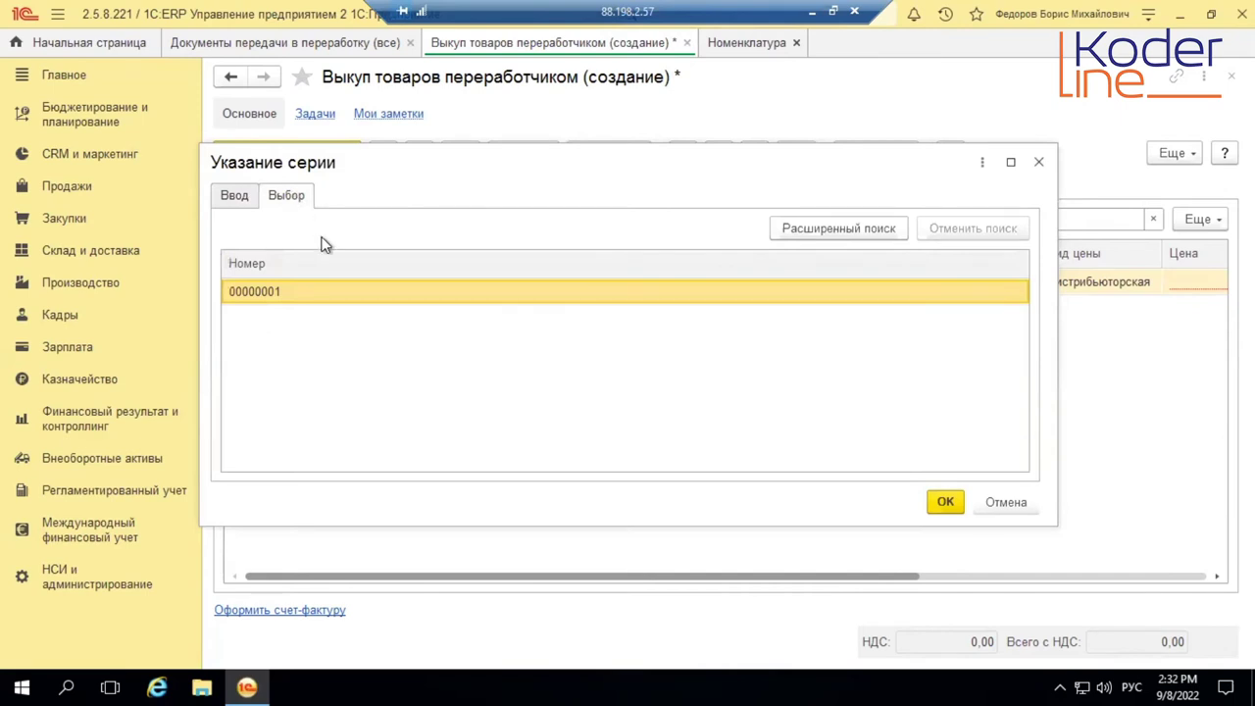
{"action": "double_click", "coordinate": [324, 293]}
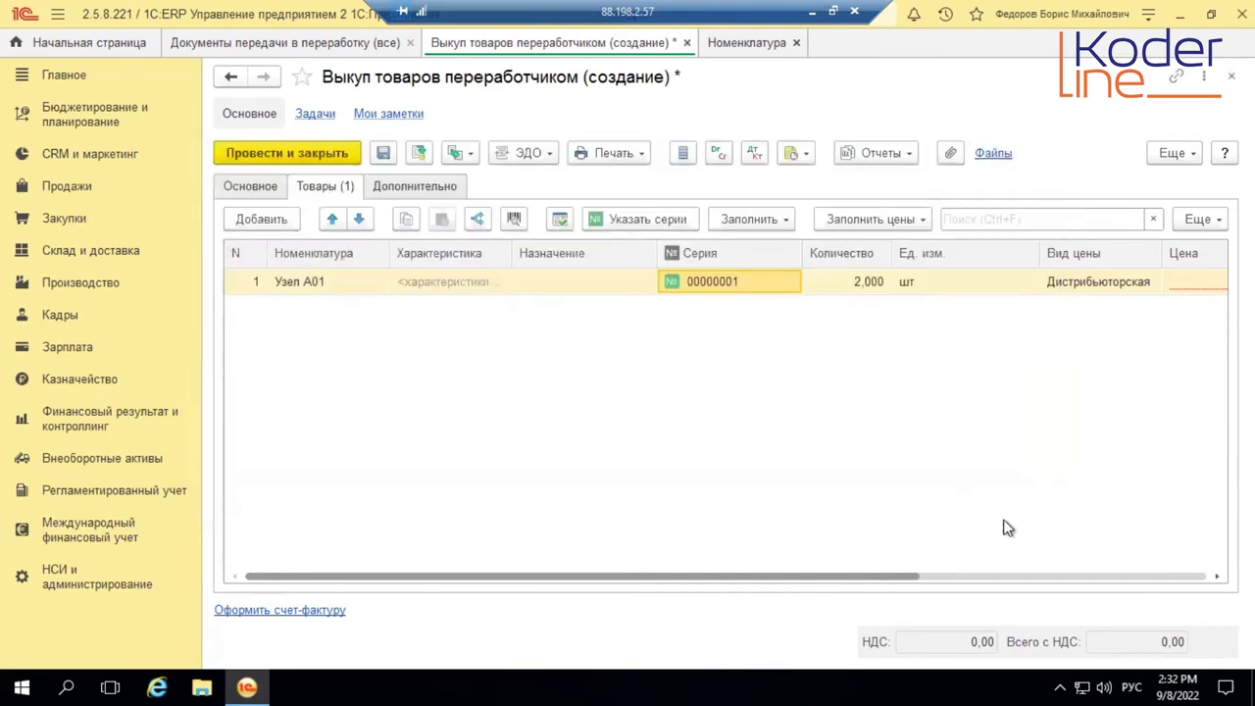
Set the price type of the Узел А01 line to <произвольная>
{"action": "left_click", "coordinate": [1095, 576]}
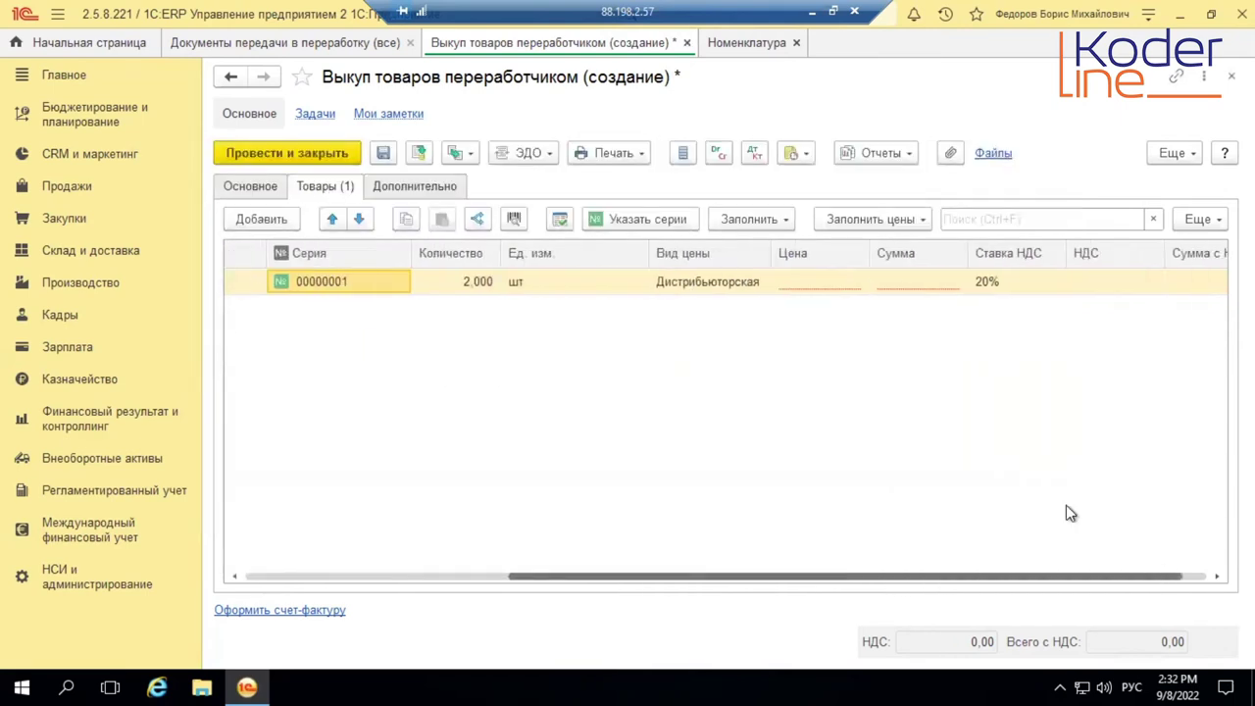
{"action": "double_click", "coordinate": [821, 294]}
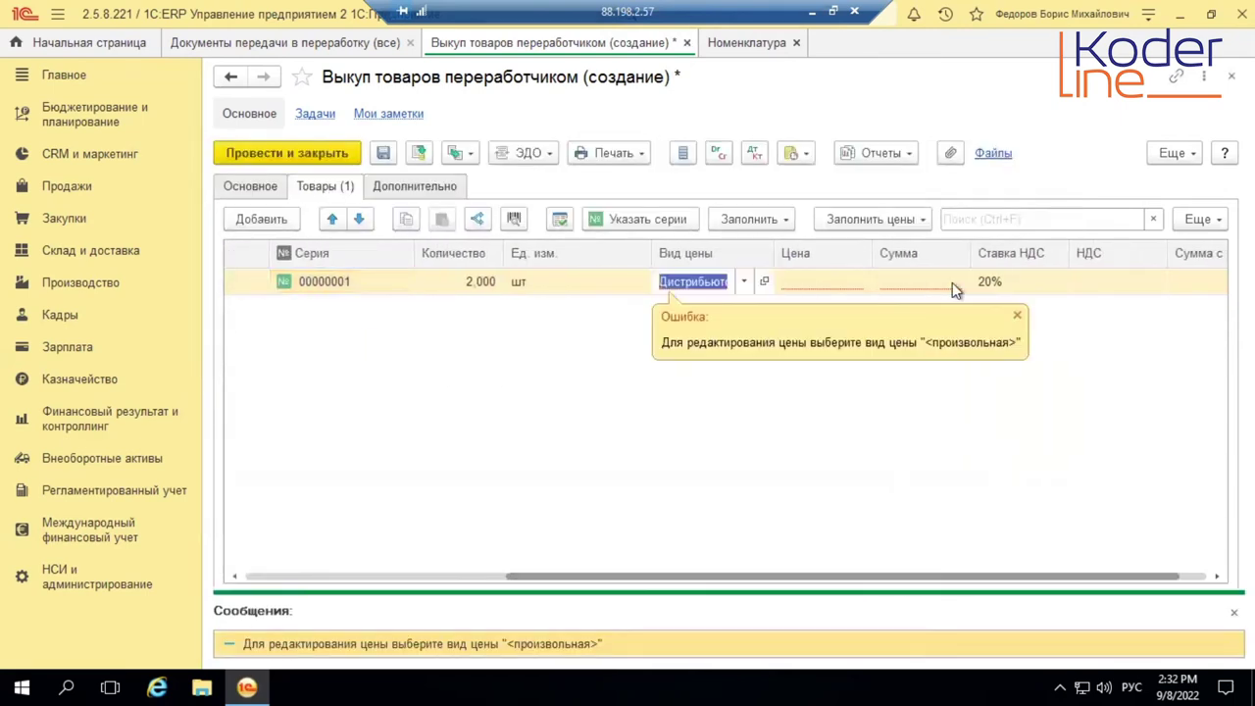
{"action": "left_click", "coordinate": [743, 282]}
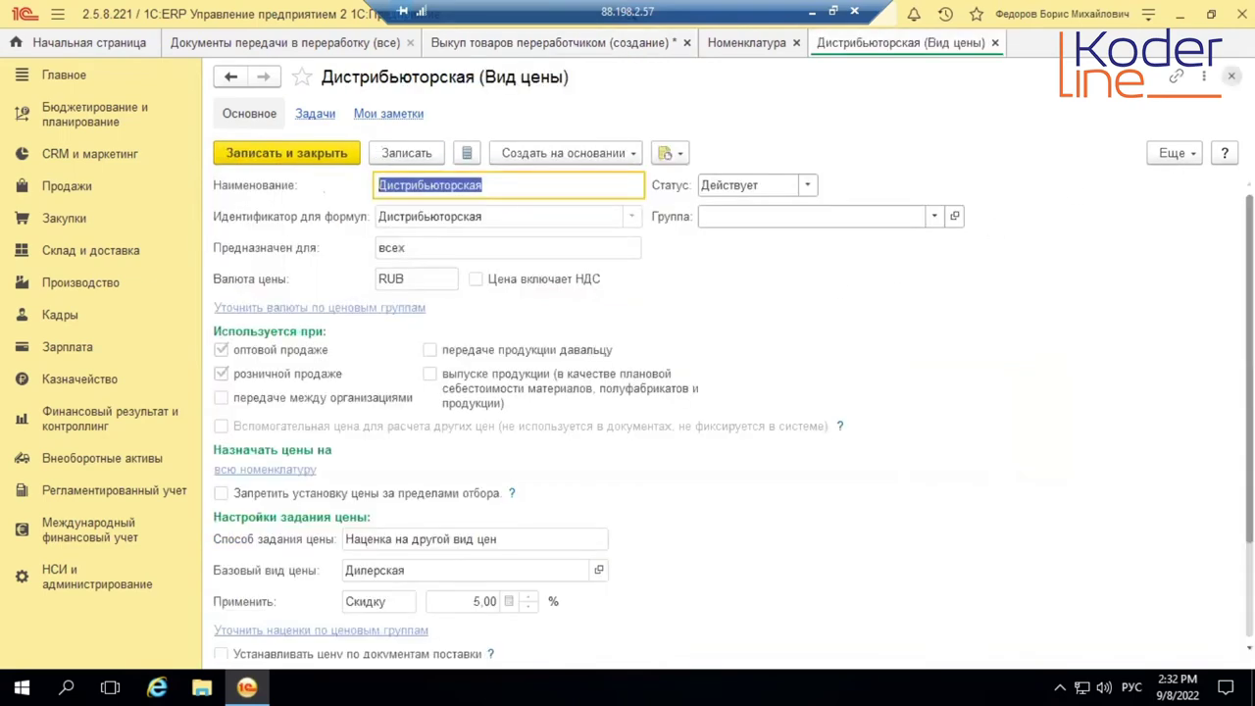
{"action": "key", "text": "Escape"}
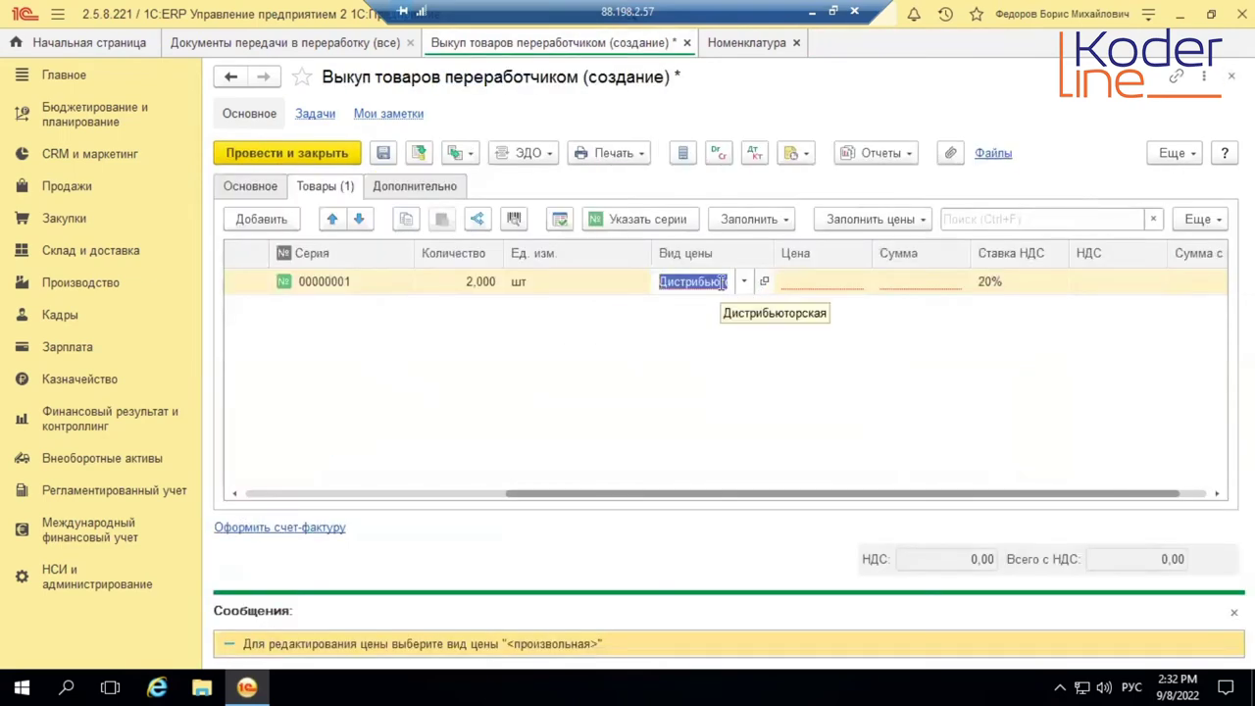
{"action": "left_click", "coordinate": [743, 281]}
{"action": "left_click", "coordinate": [725, 343]}
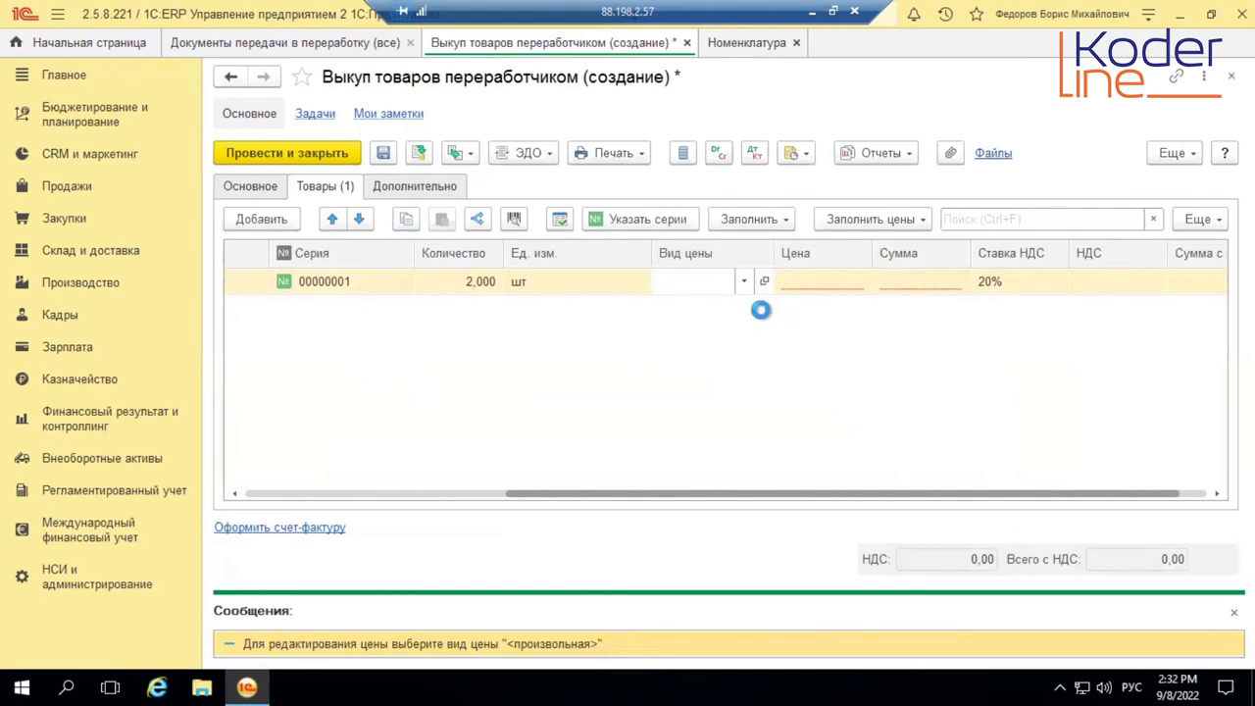
Set the price of the Узел А01 line to 1000 and dismiss the message list
{"action": "left_click", "coordinate": [808, 285]}
{"action": "type", "text": "1 00"}
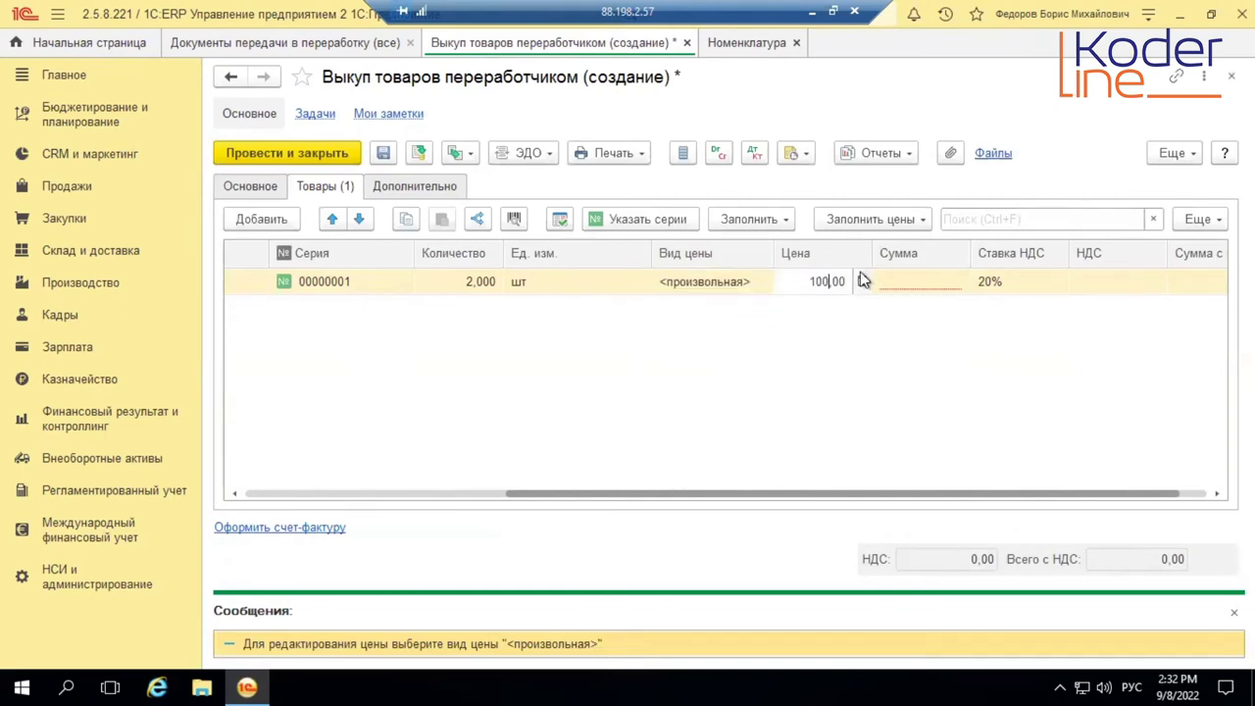
{"action": "type", "text": "0"}
{"action": "key", "text": "Return"}
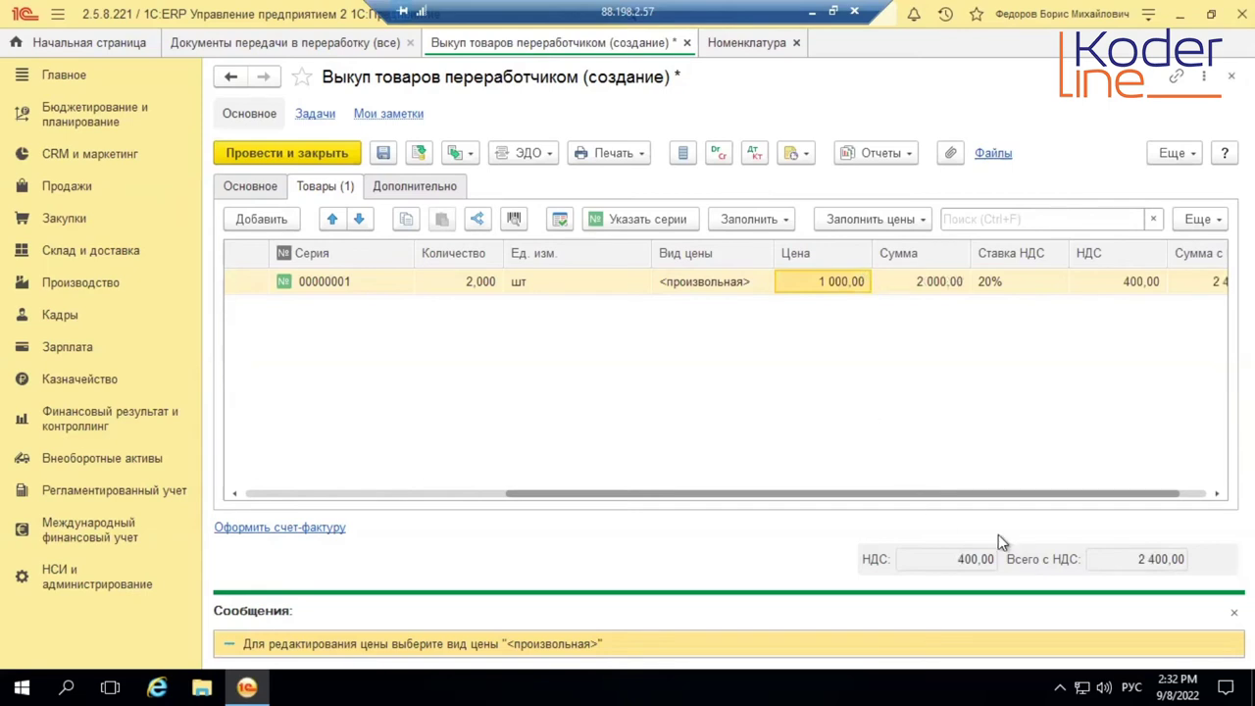
{"action": "left_click", "coordinate": [1233, 611]}
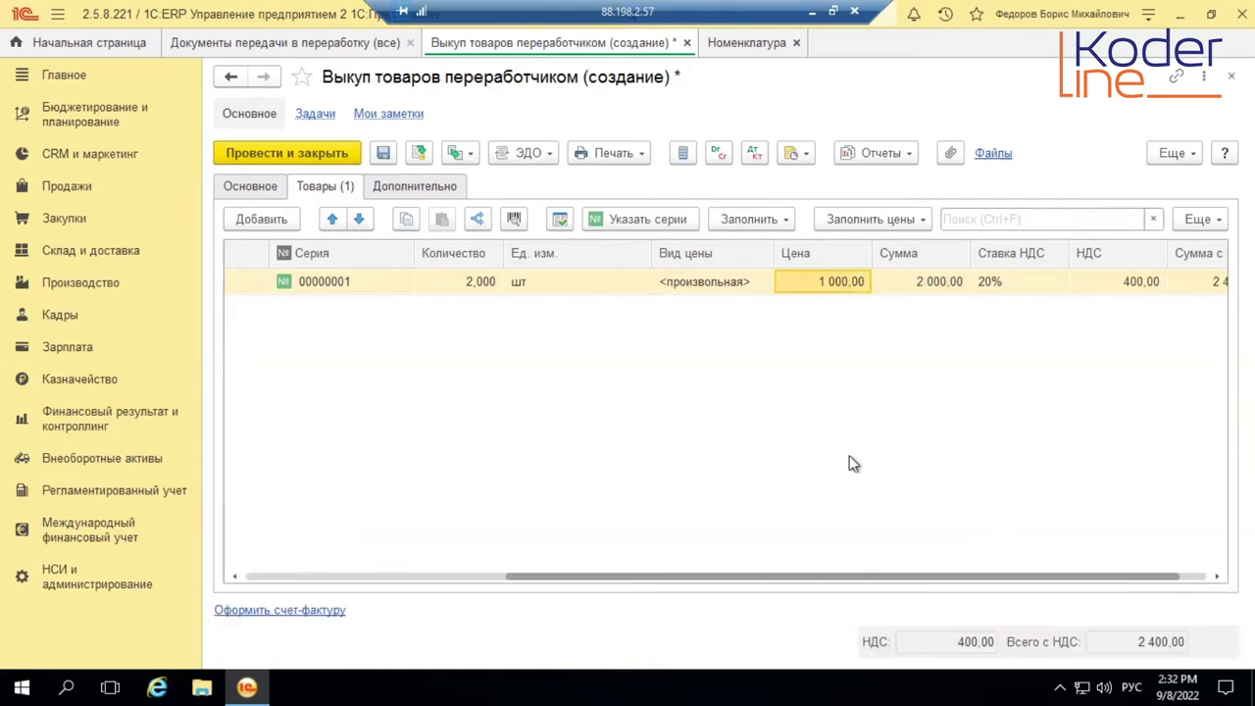
Set the document's Подразделение to Производственный департамент and post the buyout document
{"action": "left_click_drag", "start_coordinate": [588, 577], "coordinate": [202, 554]}
{"action": "left_click", "coordinate": [252, 191]}
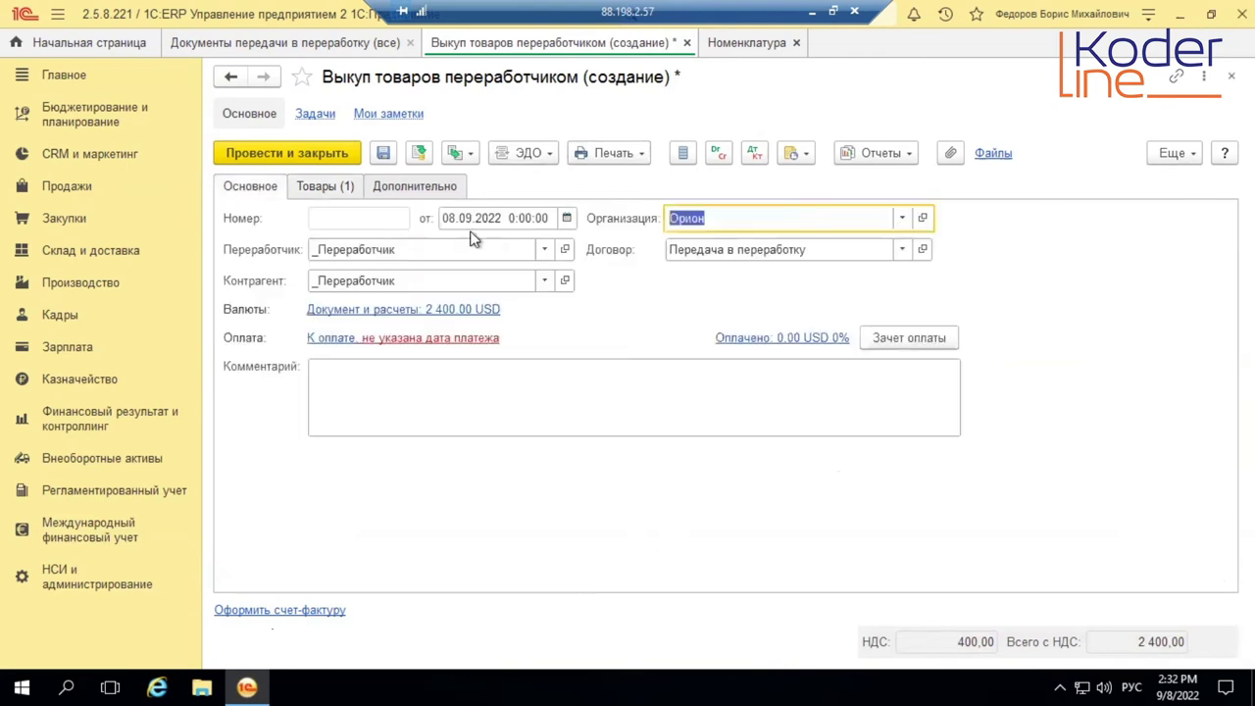
{"action": "left_click", "coordinate": [415, 155]}
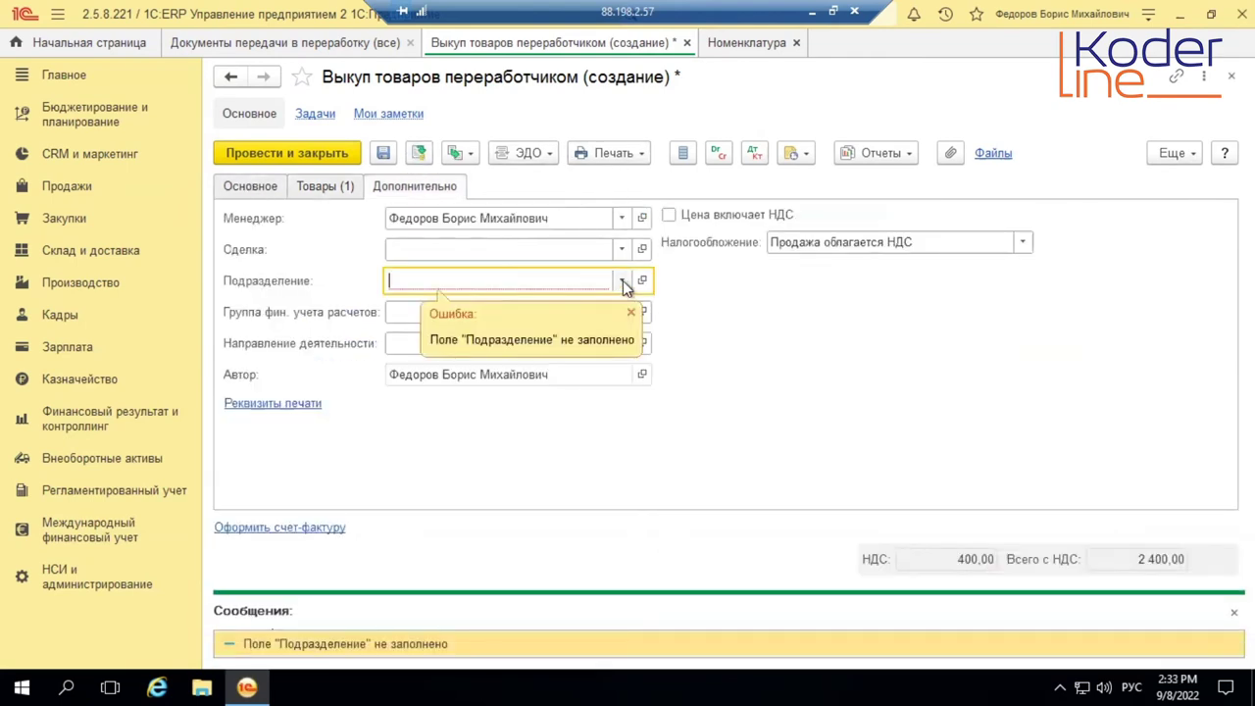
{"action": "left_click", "coordinate": [624, 281]}
{"action": "left_click", "coordinate": [524, 314]}
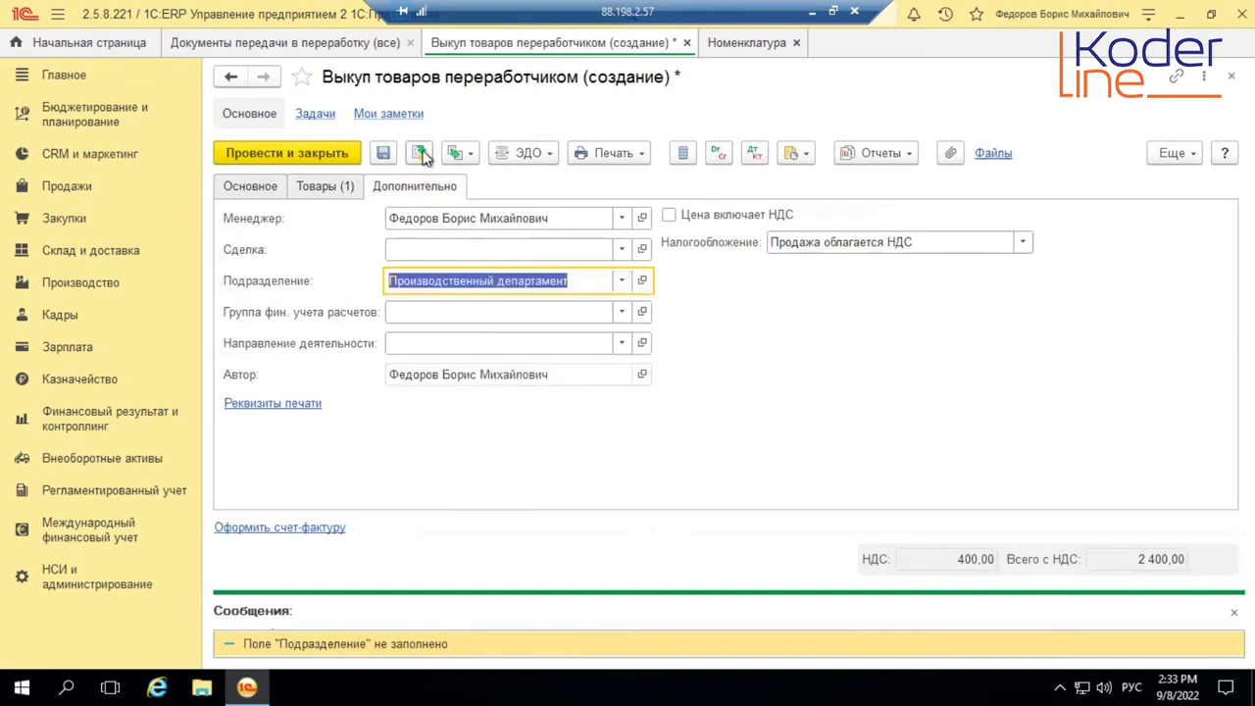
{"action": "left_click", "coordinate": [419, 154]}
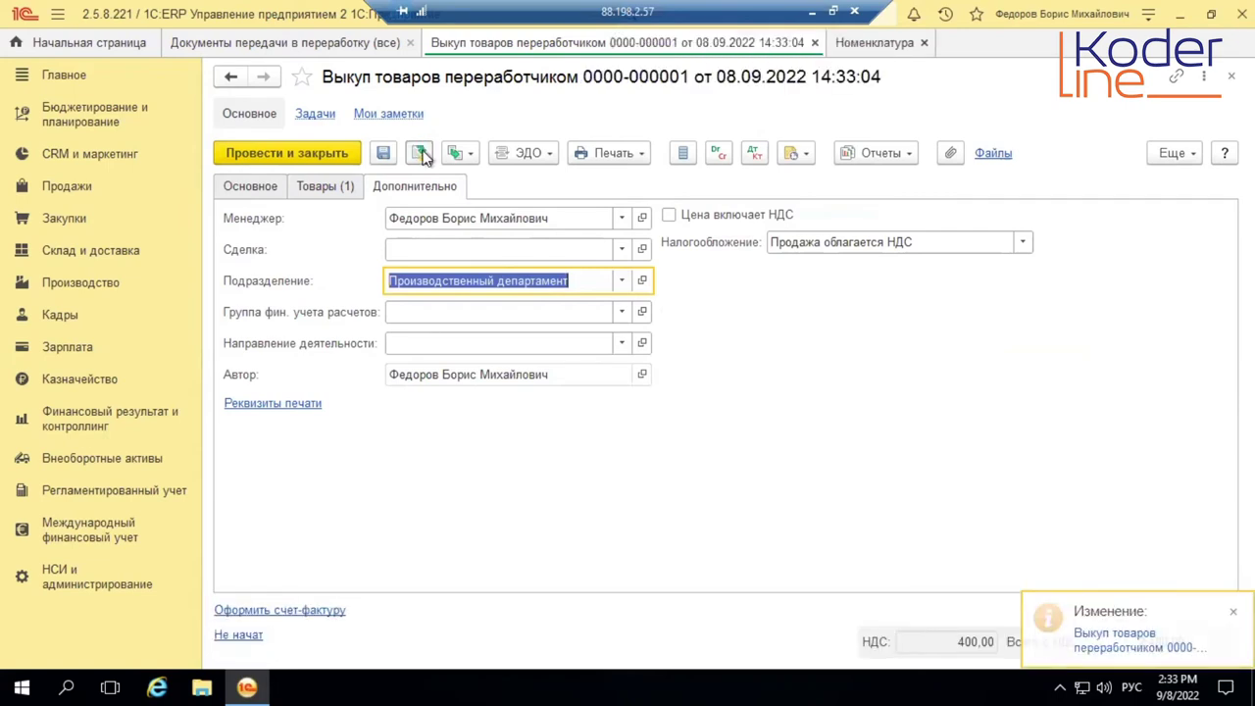
Review the main details and the goods line of the posted buyout document
{"action": "left_click", "coordinate": [324, 187]}
{"action": "left_click", "coordinate": [247, 193]}
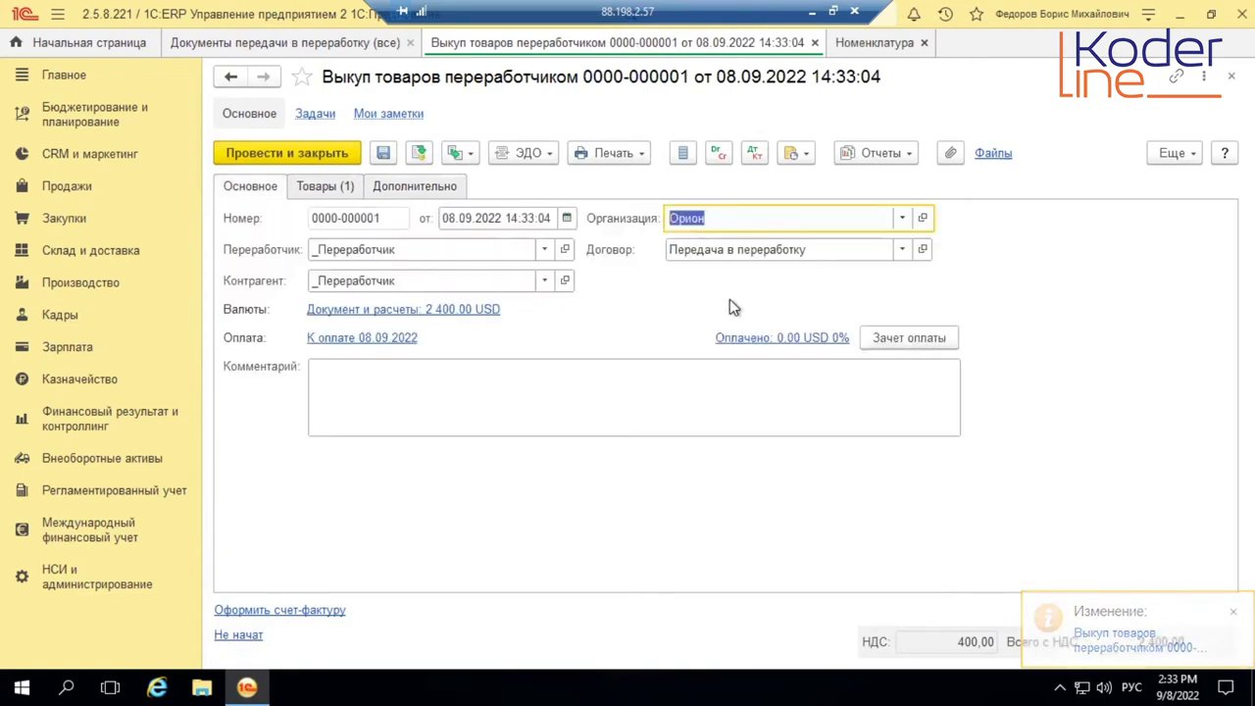
{"action": "left_click", "coordinate": [333, 186]}
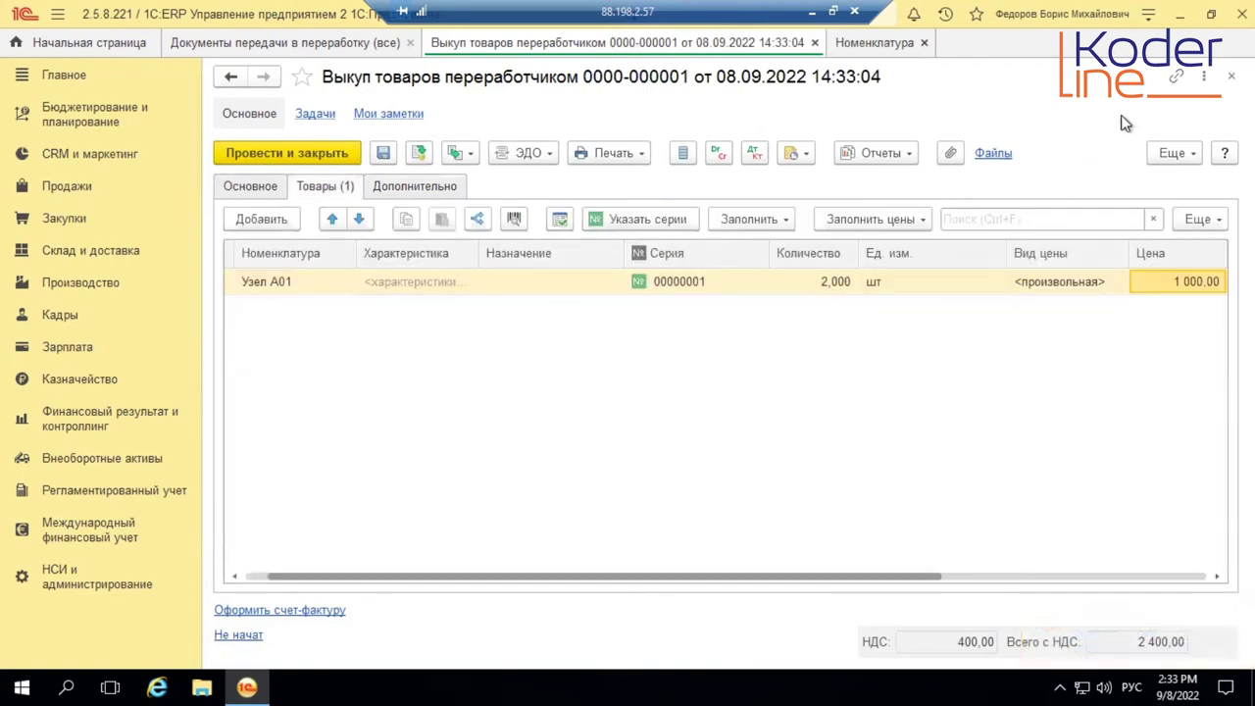
Close the buyout document and open the list of production reports
{"action": "left_click", "coordinate": [1231, 75]}
{"action": "left_click", "coordinate": [44, 288]}
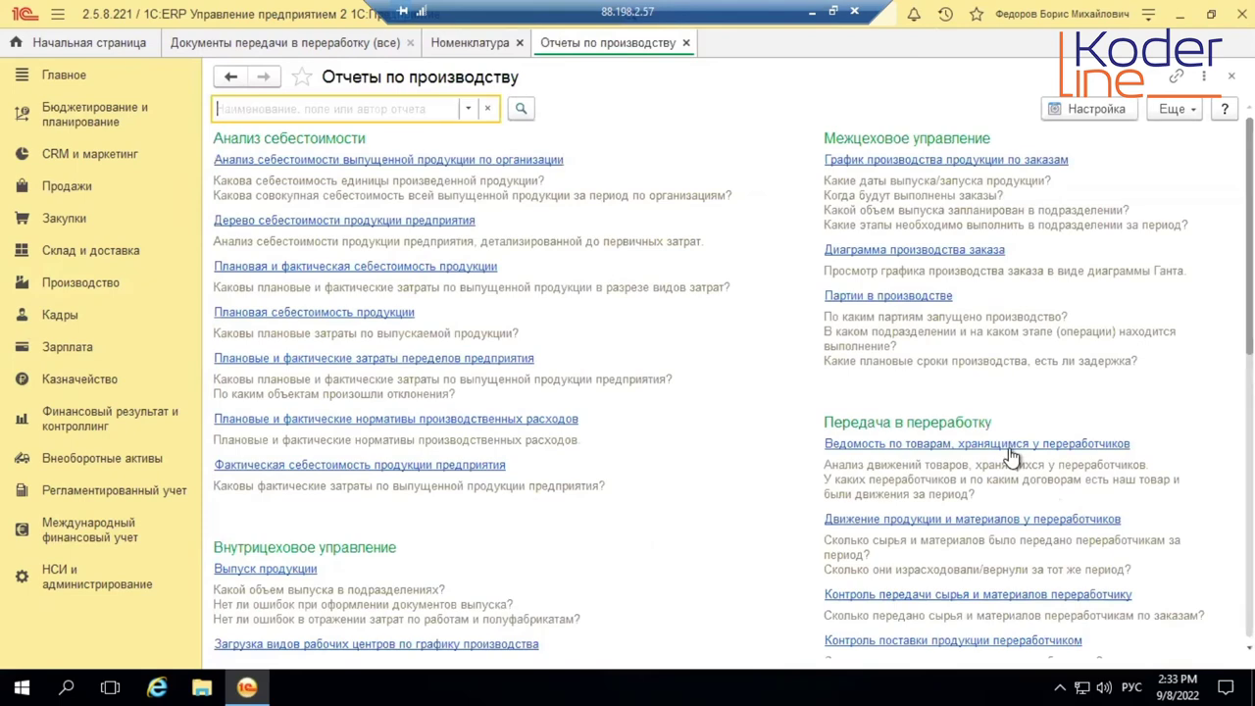
Generate the Ведомость по товарам, хранящимся у переработчиков report for 01.09.2022 – 30.09.2022, check the closing balance of Узел А01, and close it
{"action": "left_click", "coordinate": [1009, 443]}
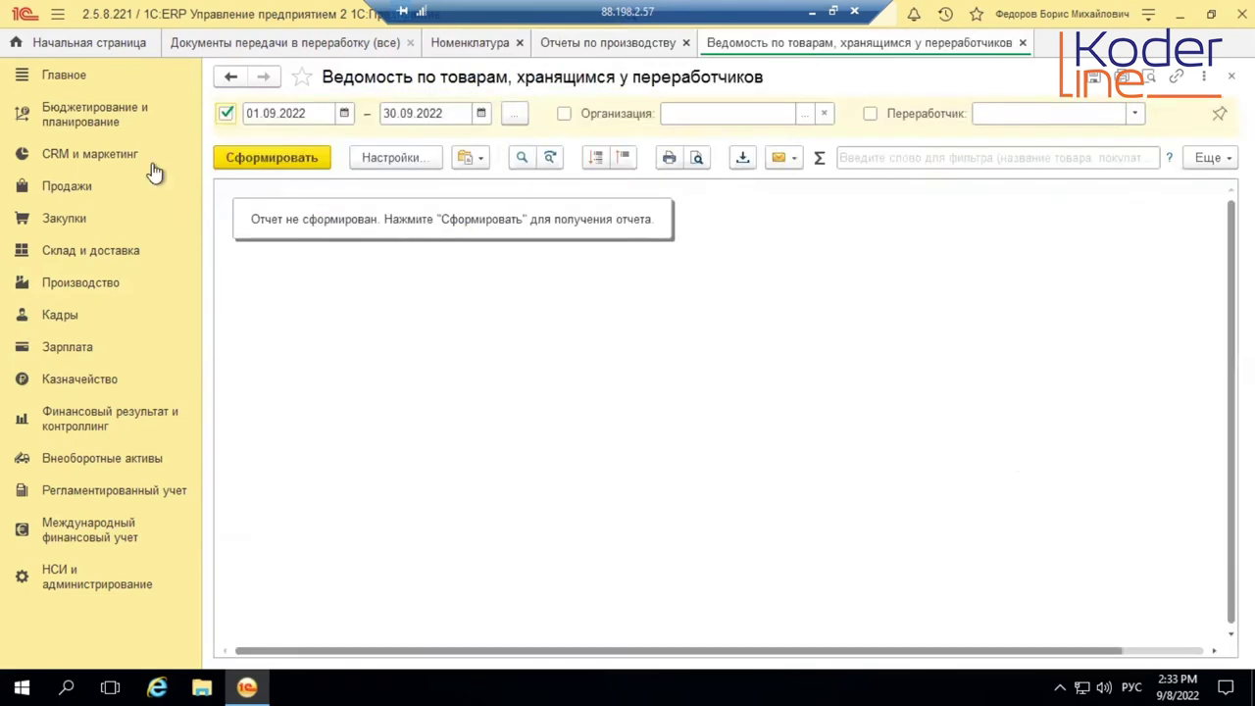
{"action": "left_click", "coordinate": [253, 161]}
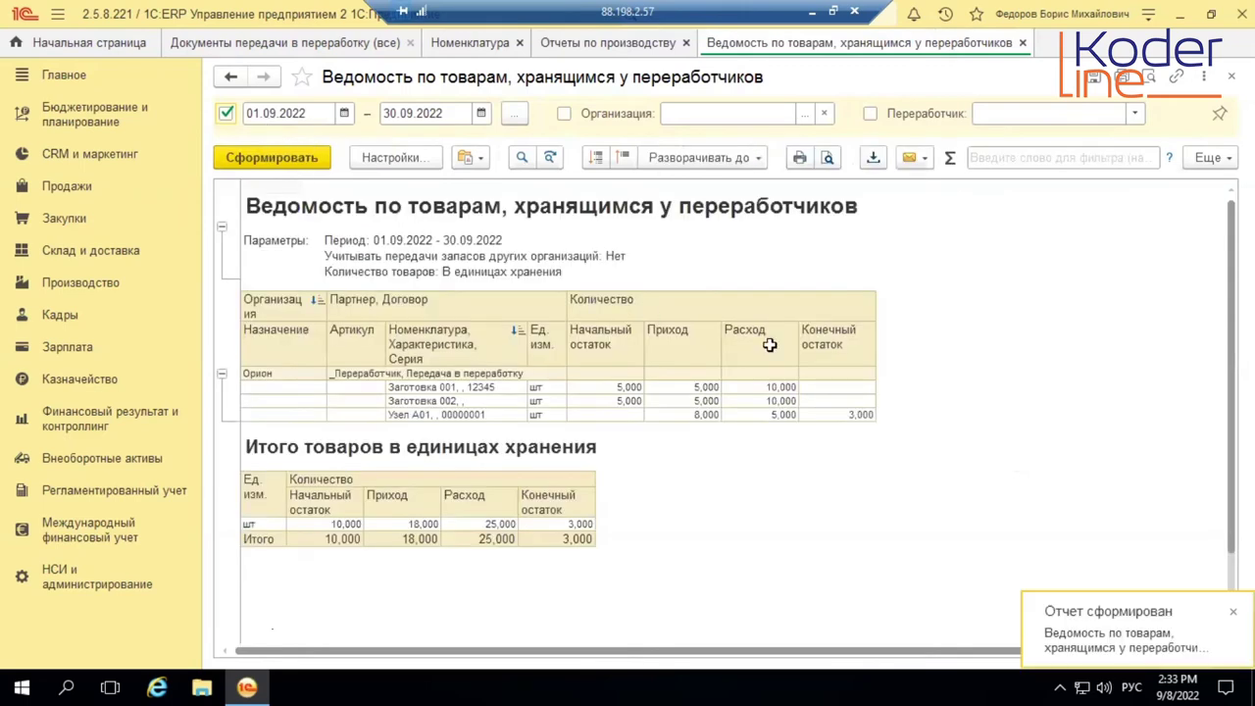
{"action": "left_click", "coordinate": [863, 414]}
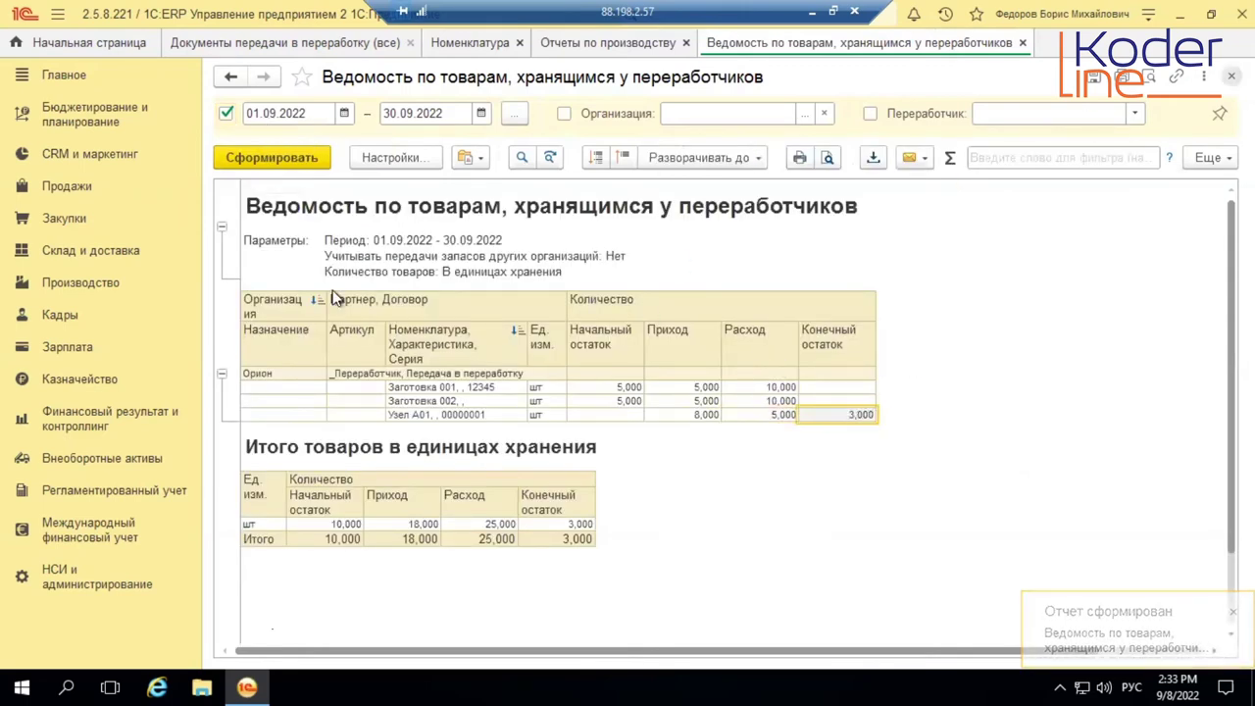
{"action": "key", "text": "ctrl+F4"}
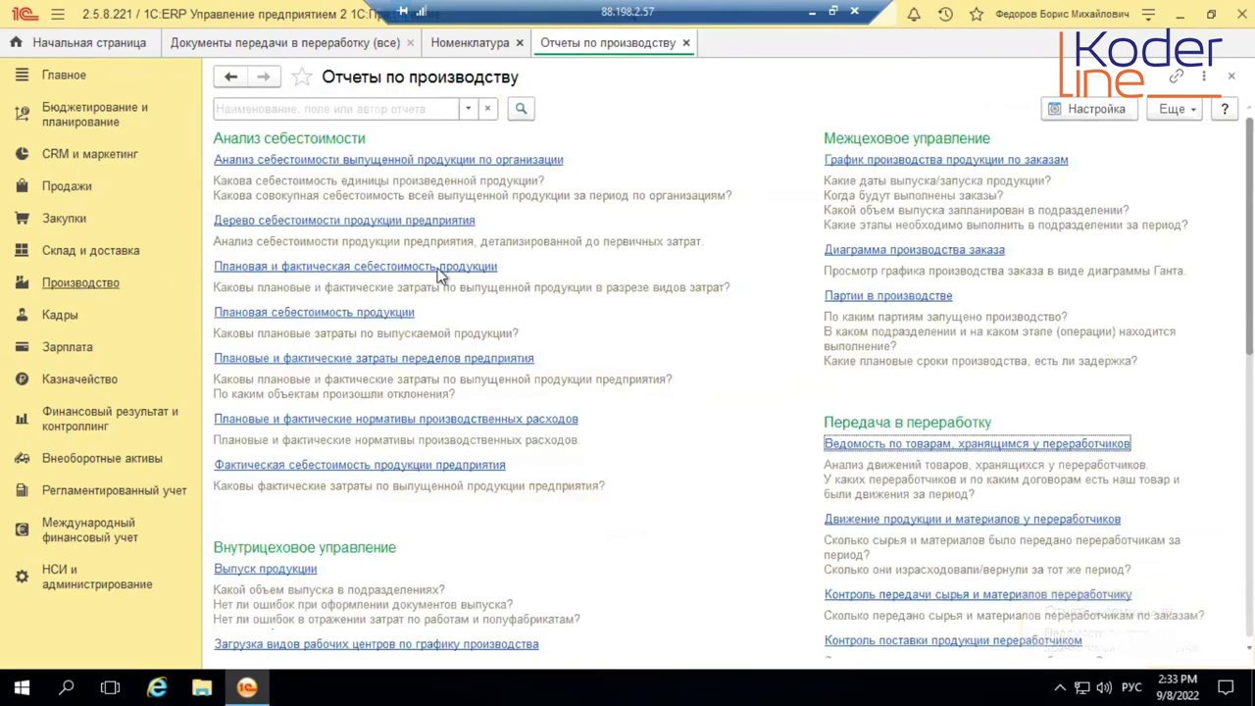
Return to the list of processing transfer documents and create a goods receipt with the operation Поступление от переработчика
{"action": "key", "text": "ctrl+F4"}
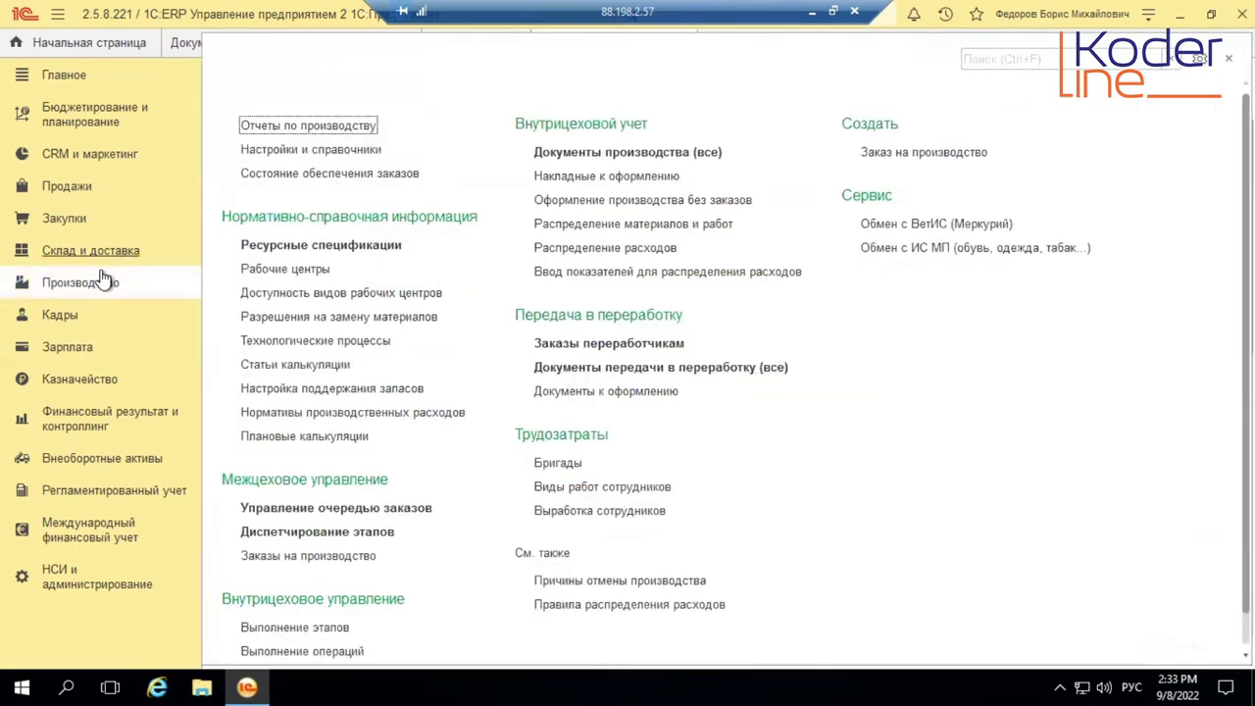
{"action": "key", "text": "Return"}
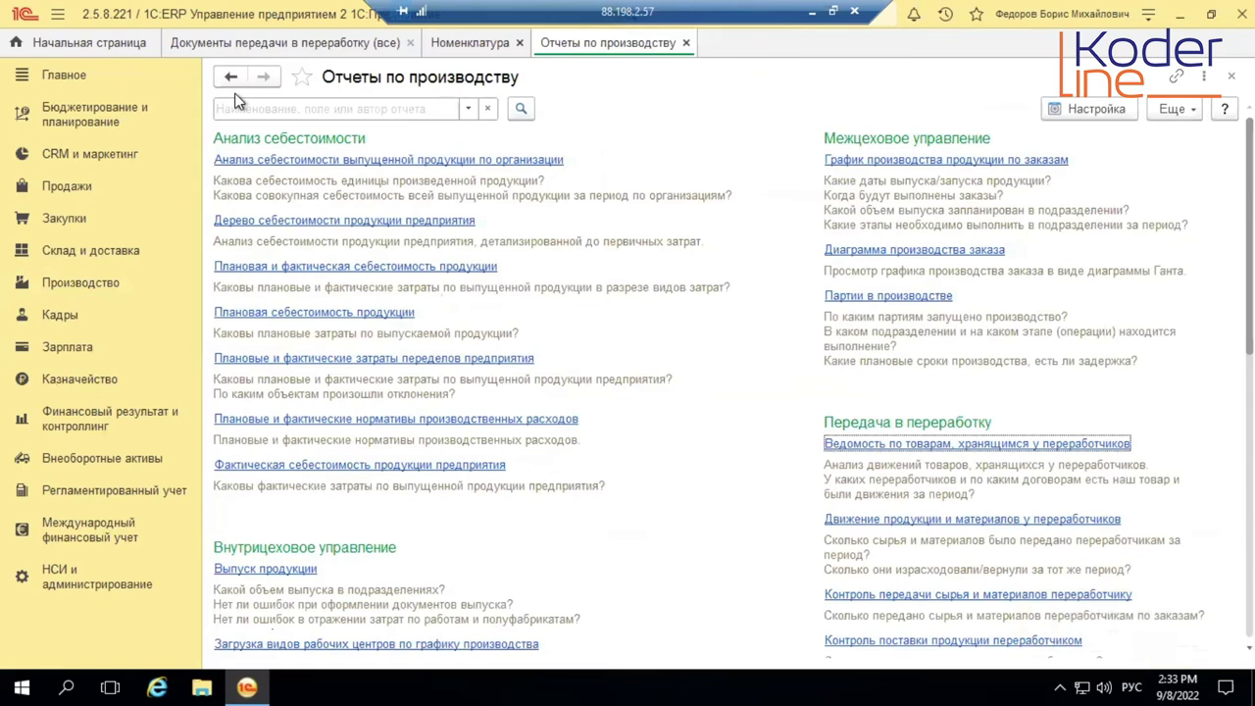
{"action": "key", "text": "ctrl+Tab"}
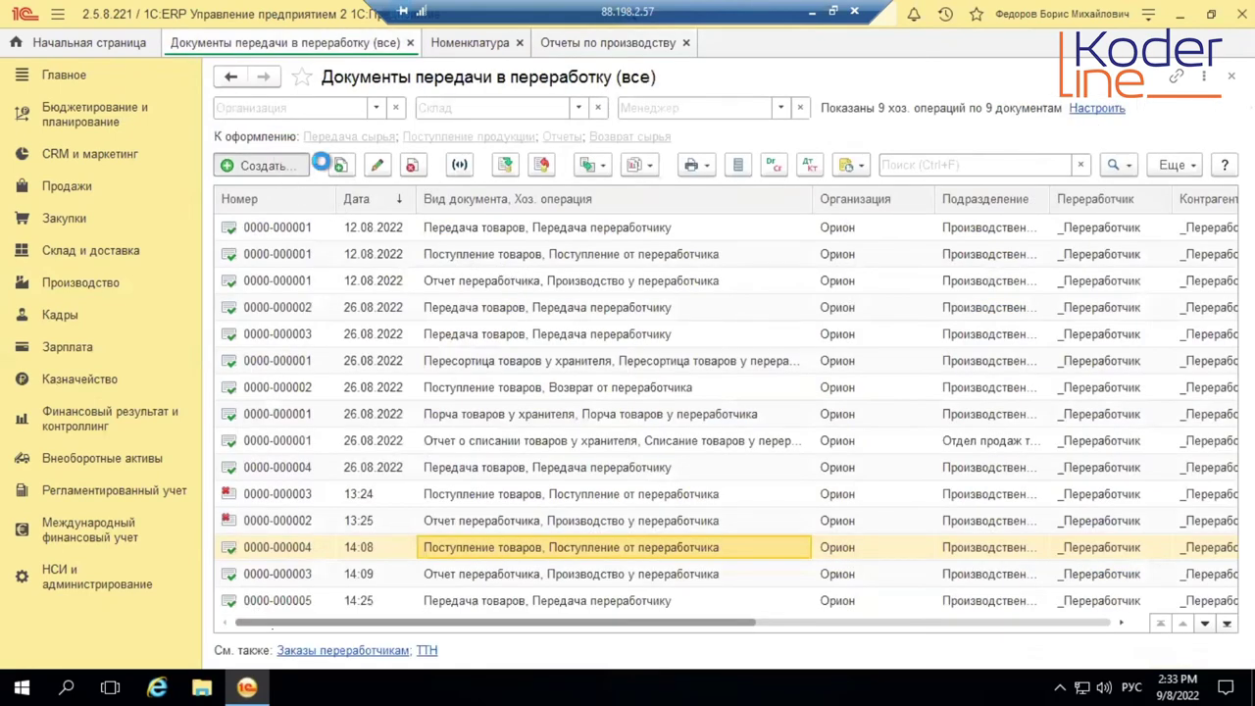
{"action": "left_click", "coordinate": [306, 163]}
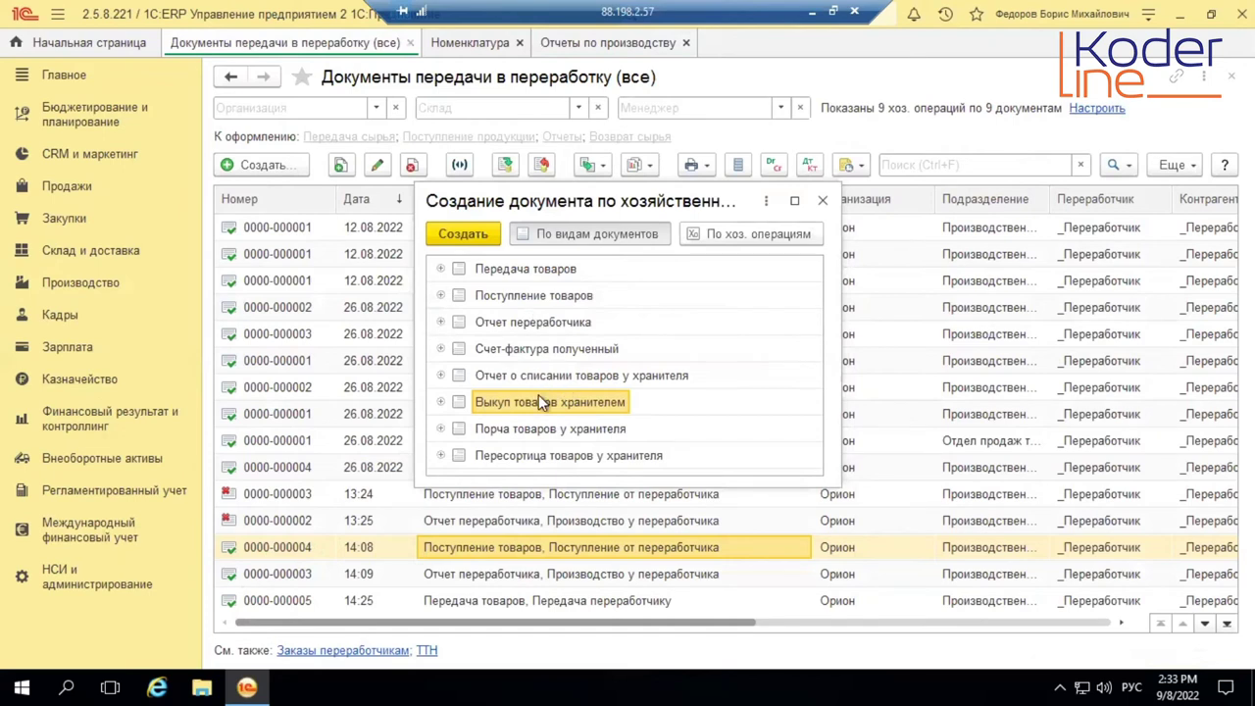
{"action": "left_click", "coordinate": [520, 348]}
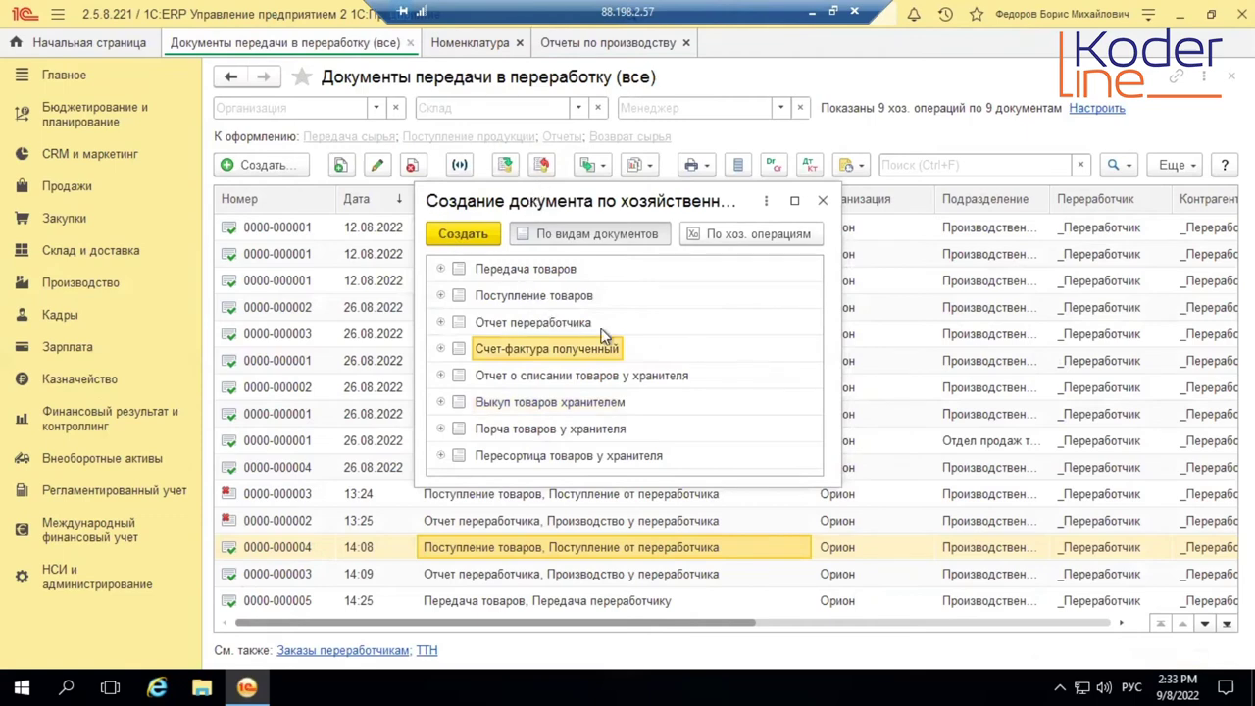
{"action": "left_click", "coordinate": [441, 296]}
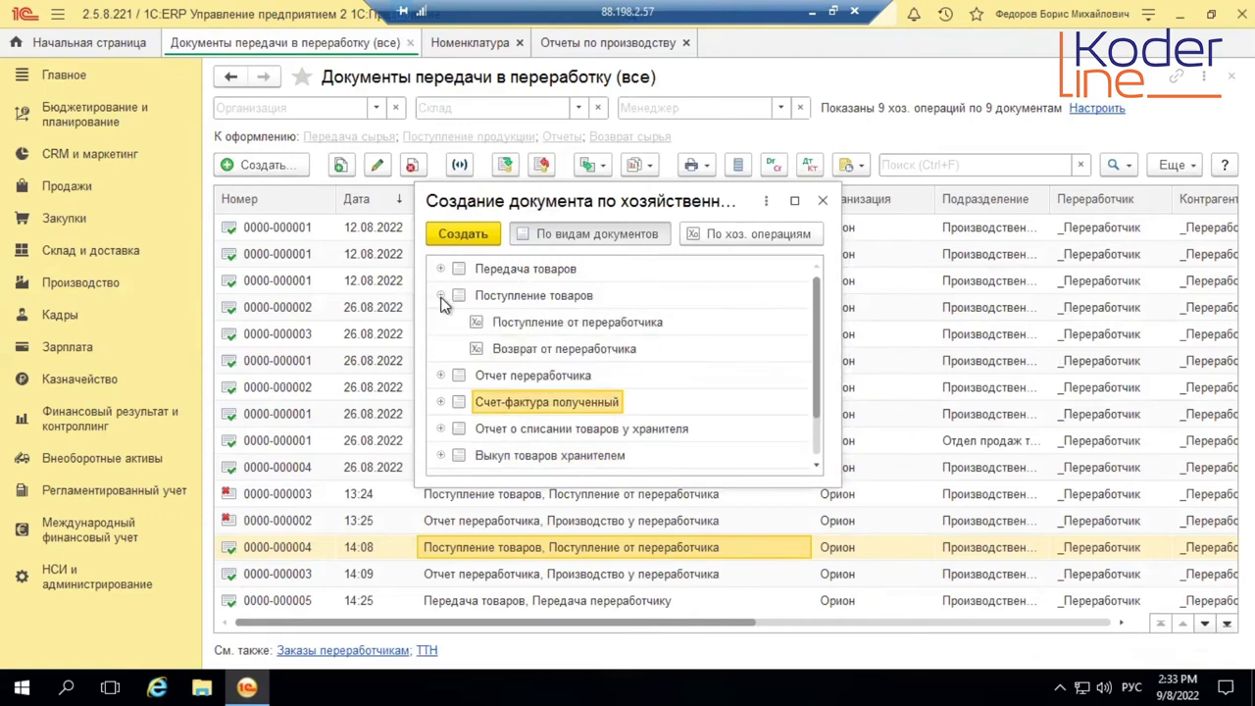
{"action": "left_click", "coordinate": [582, 323]}
{"action": "double_click", "coordinate": [593, 323]}
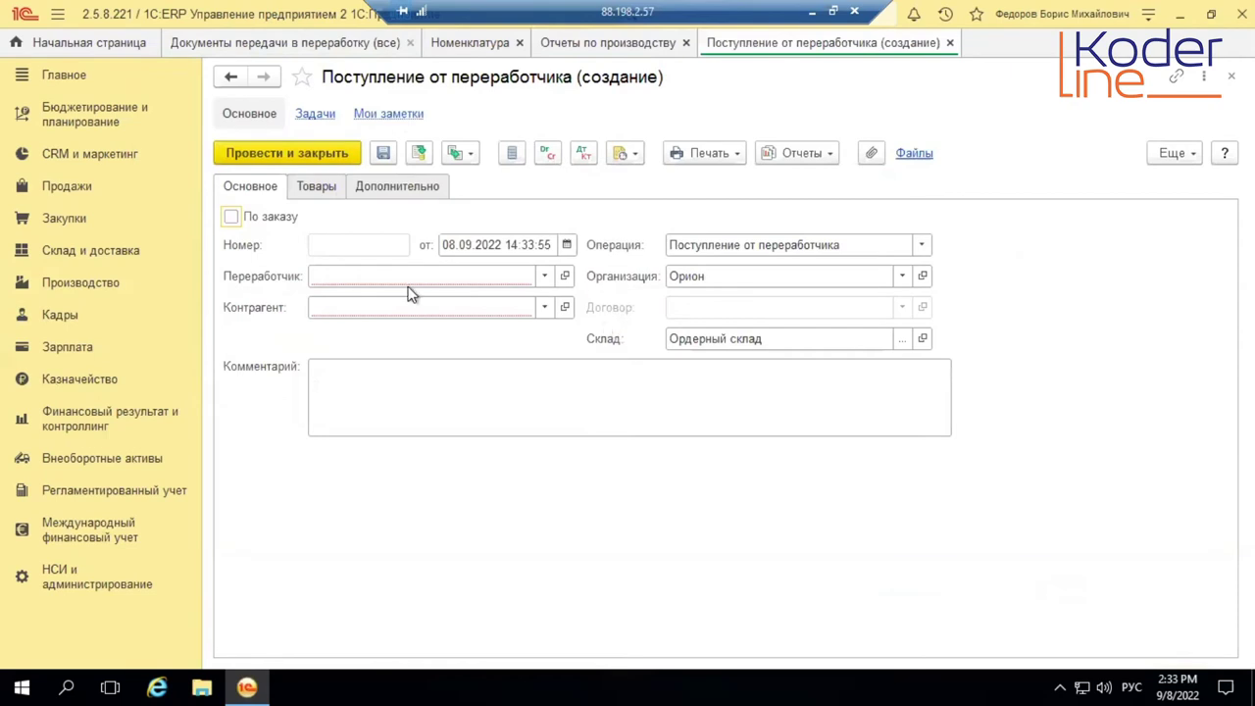
Set the receipt's processor to _Переработчик, chosen from the full list of supplier partners
{"action": "left_click", "coordinate": [440, 284]}
{"action": "left_click", "coordinate": [434, 330]}
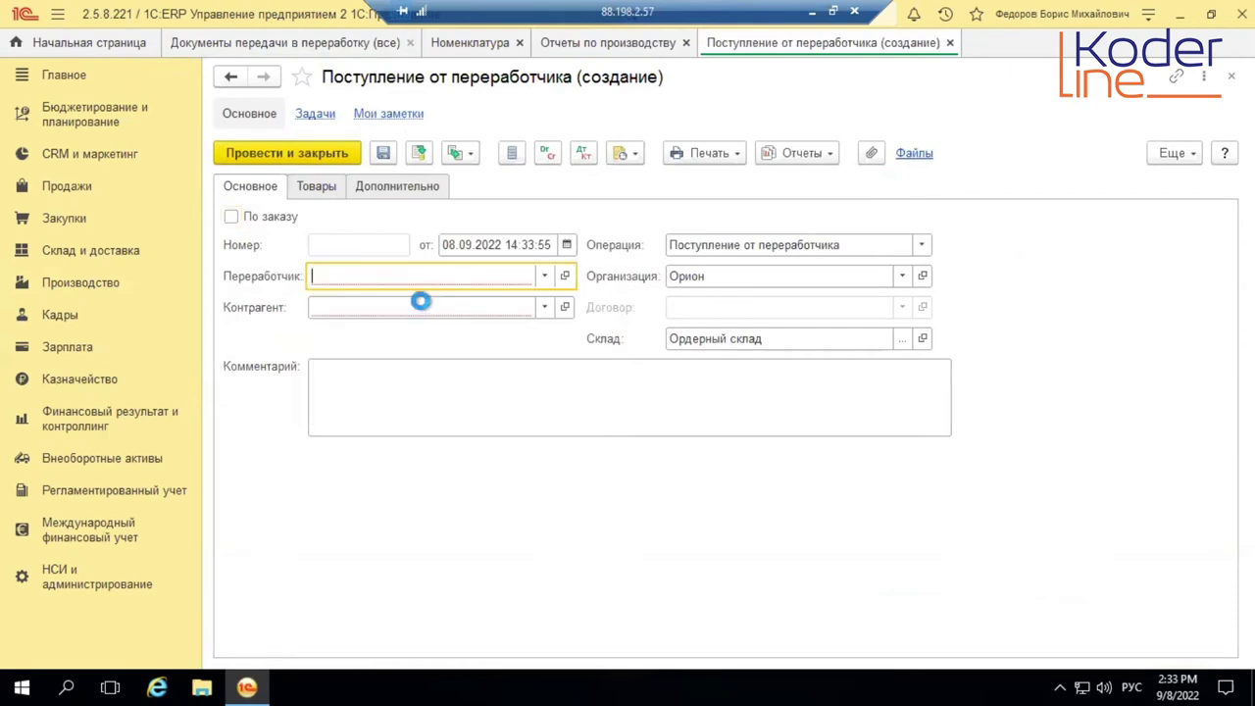
{"action": "key", "text": "Escape"}
{"action": "left_click", "coordinate": [547, 275]}
{"action": "left_click", "coordinate": [446, 331]}
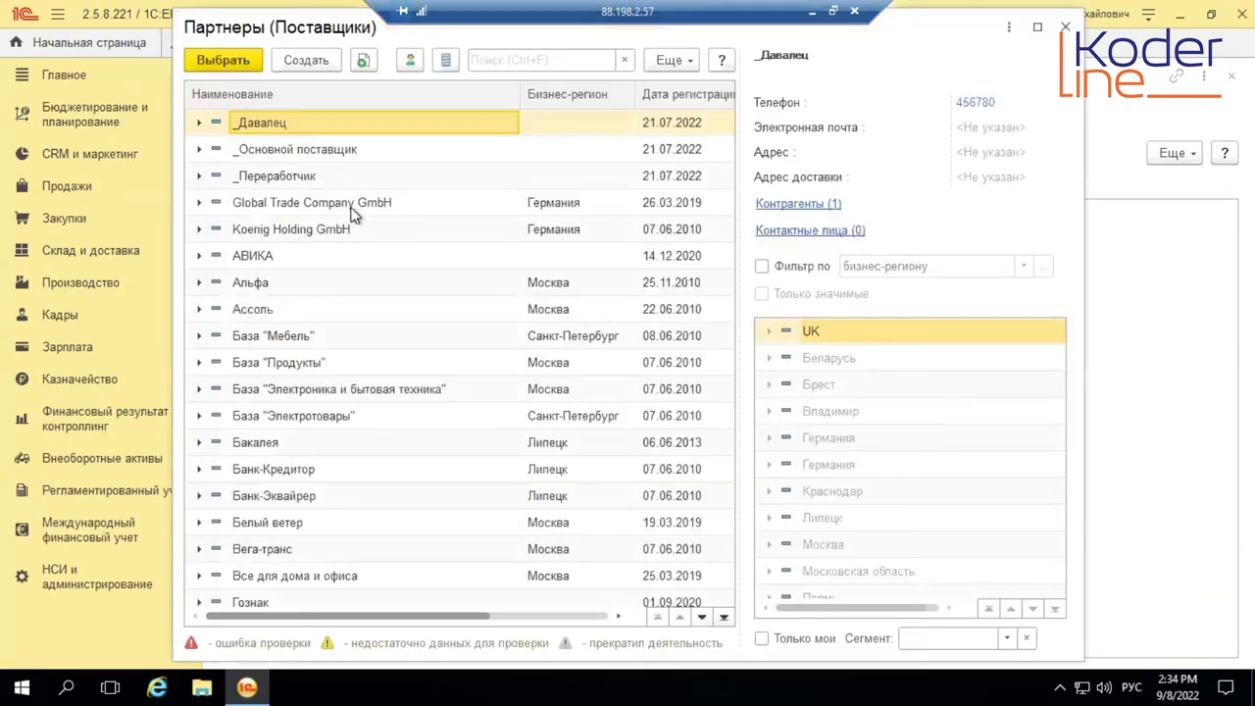
{"action": "double_click", "coordinate": [313, 178]}
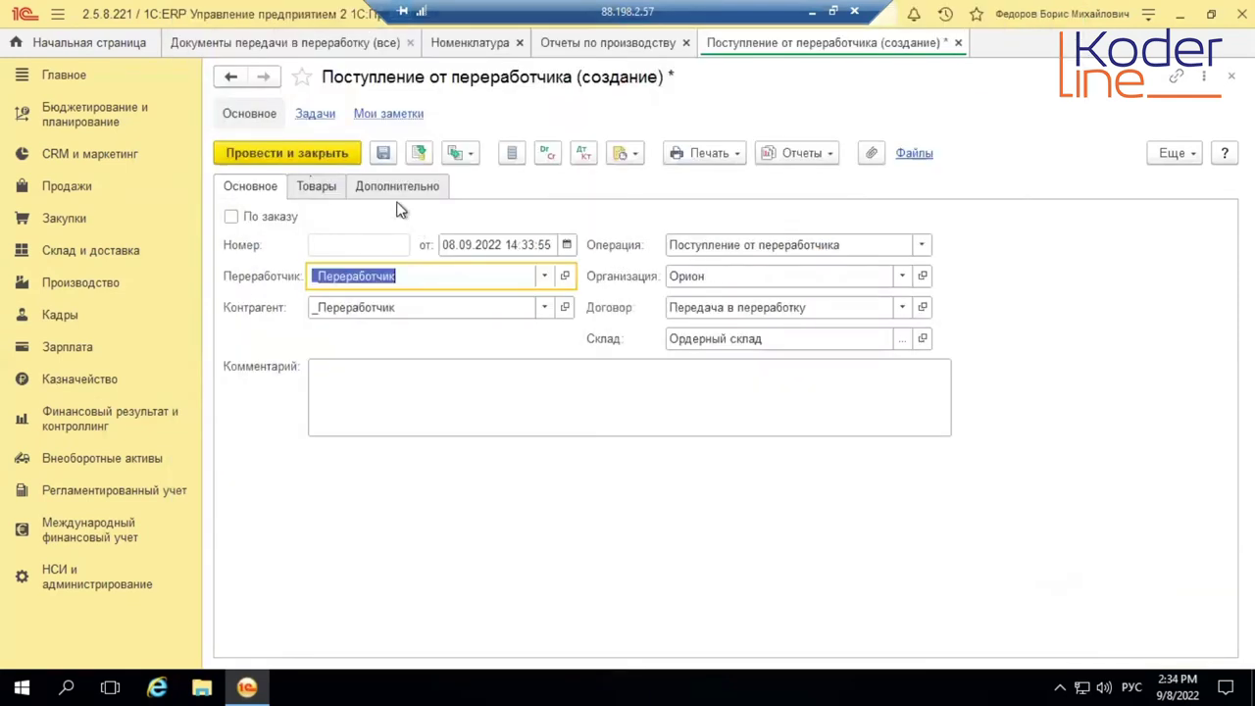
Add a goods line for Узел А01 with a quantity of 3 to the receipt
{"action": "left_click", "coordinate": [327, 187]}
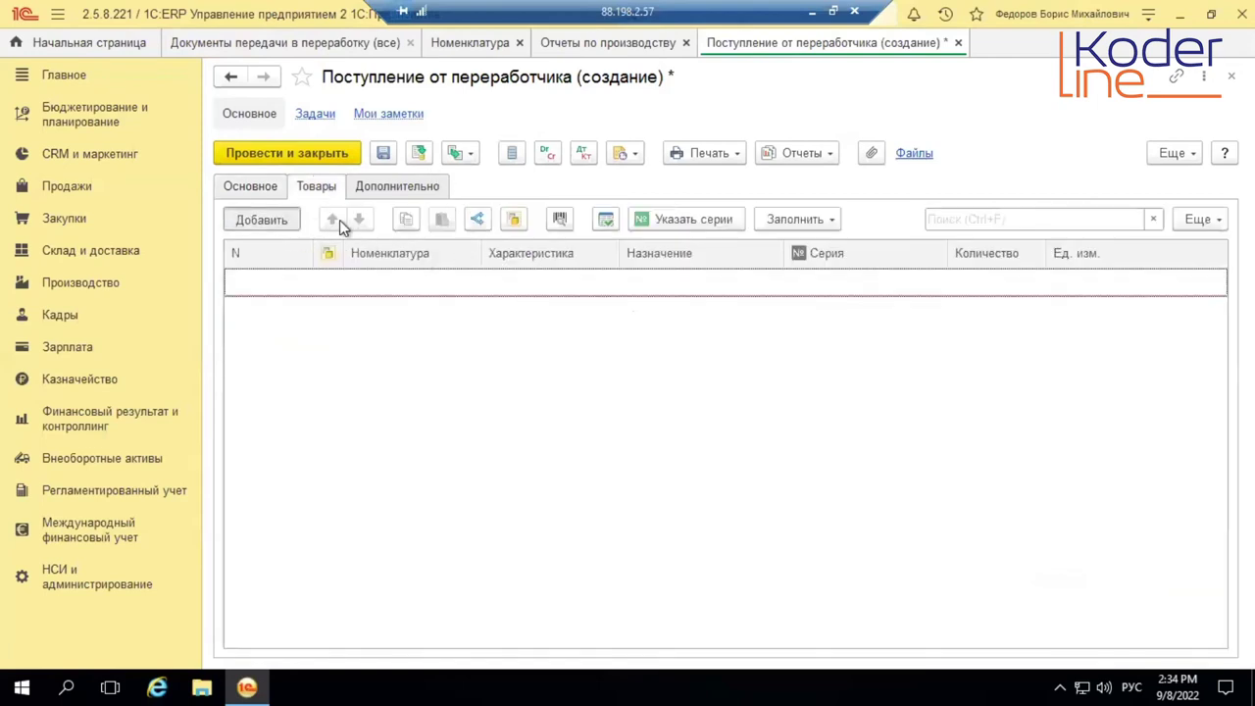
{"action": "left_click", "coordinate": [382, 280]}
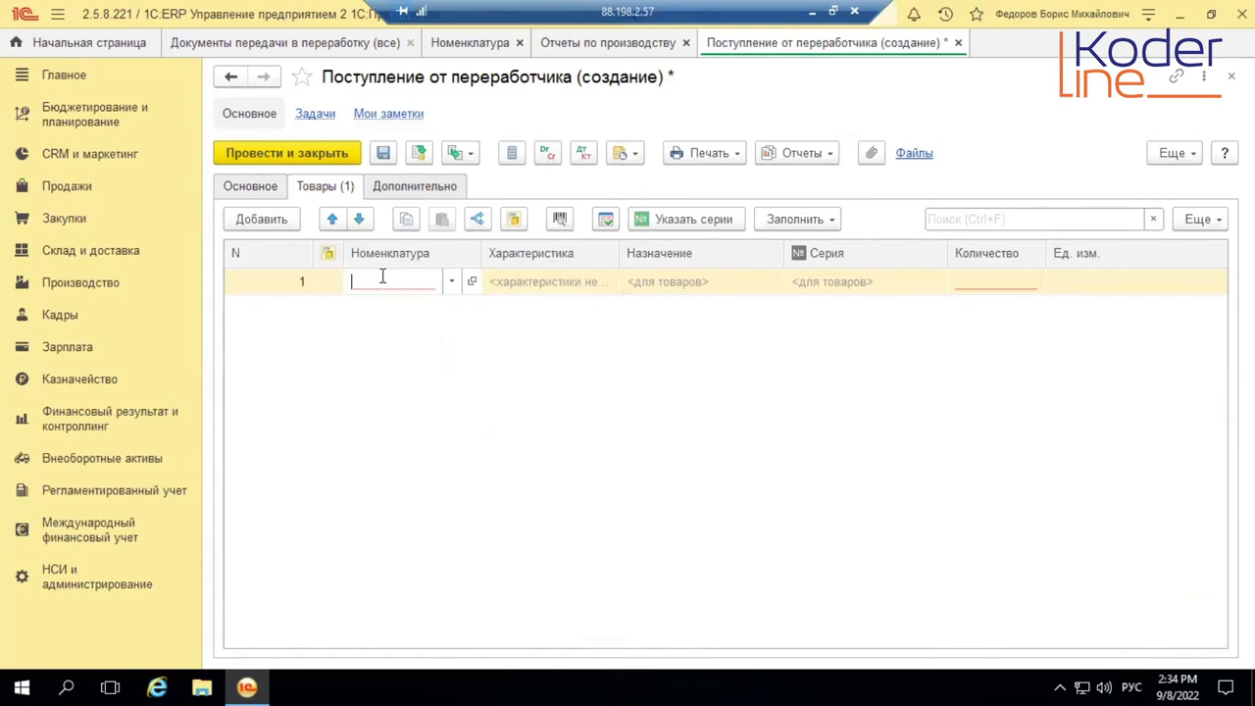
{"action": "type", "text": "у"}
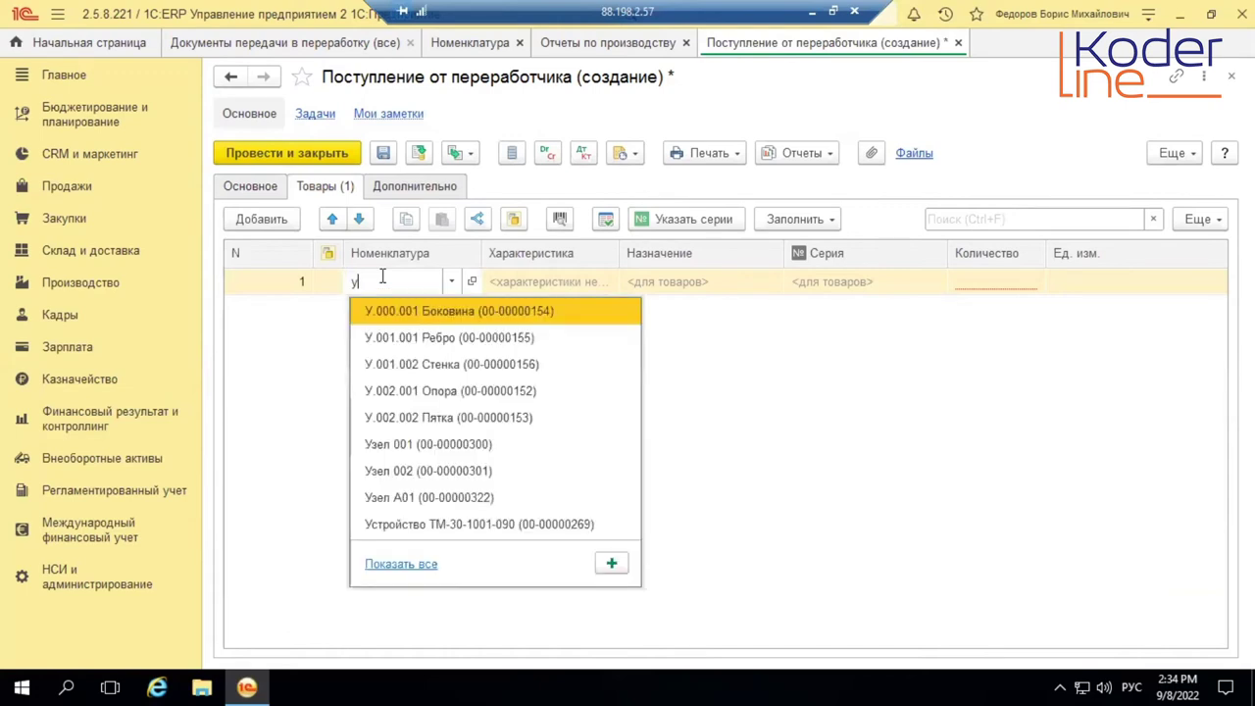
{"action": "left_click", "coordinate": [438, 497]}
{"action": "left_click", "coordinate": [964, 281]}
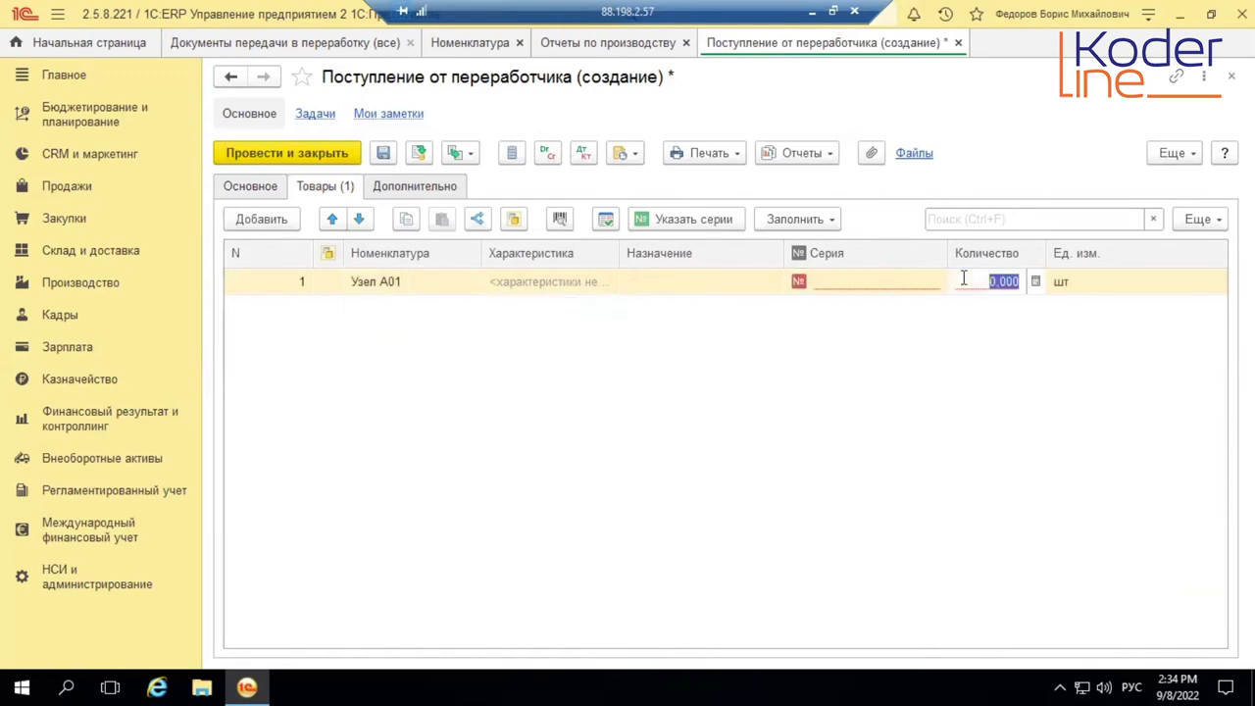
{"action": "type", "text": "3"}
{"action": "key", "text": "Return"}
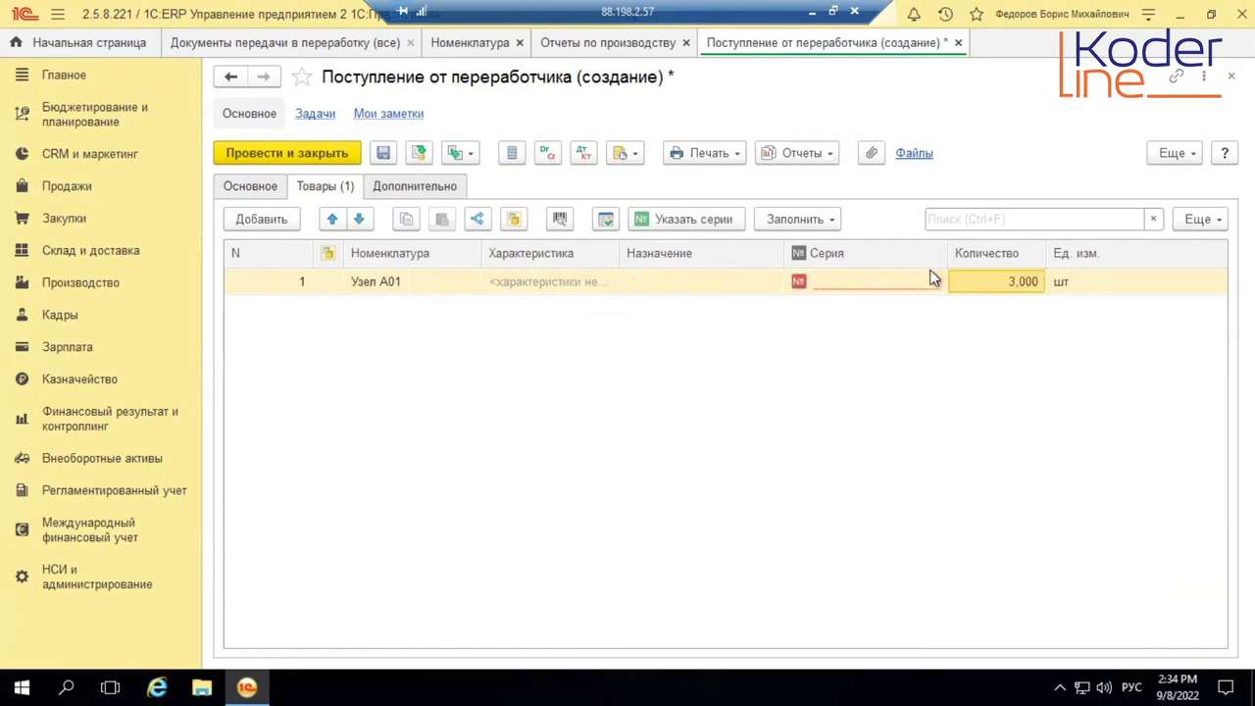
Assign the existing series 00000001 to the Узел А01 line, and post and close the receipt
{"action": "left_click", "coordinate": [902, 280]}
{"action": "left_click", "coordinate": [715, 218]}
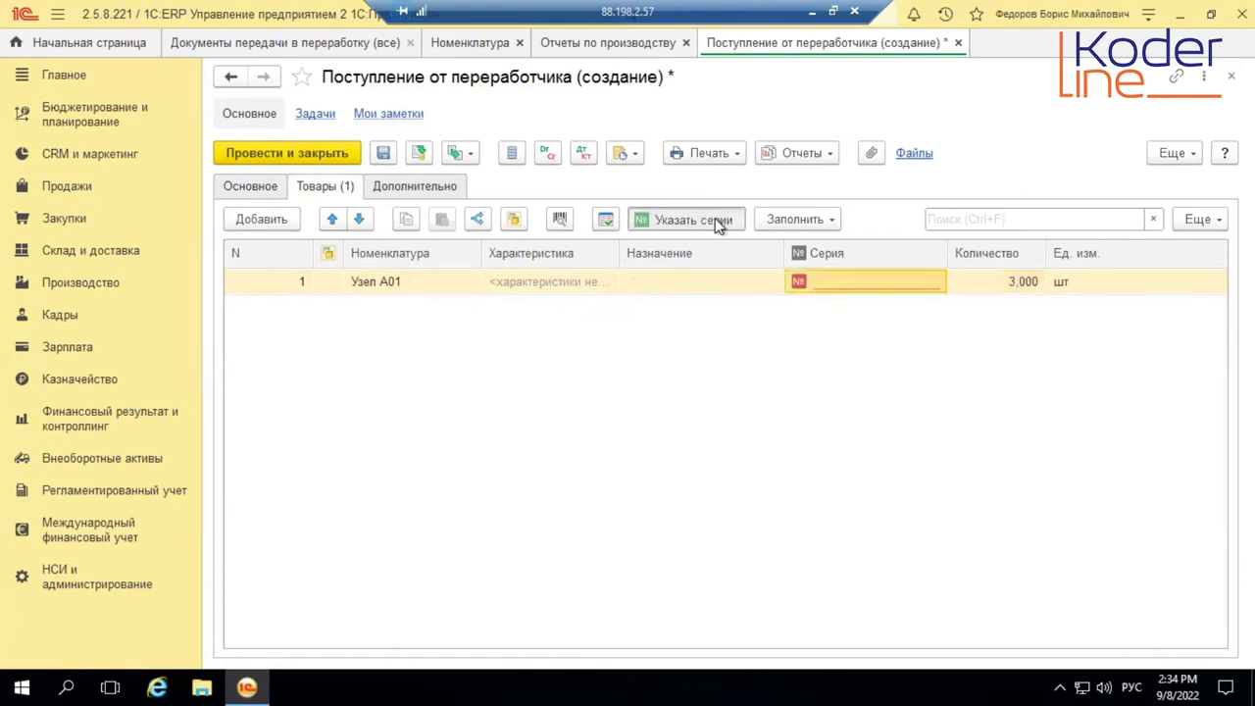
{"action": "left_click", "coordinate": [286, 195]}
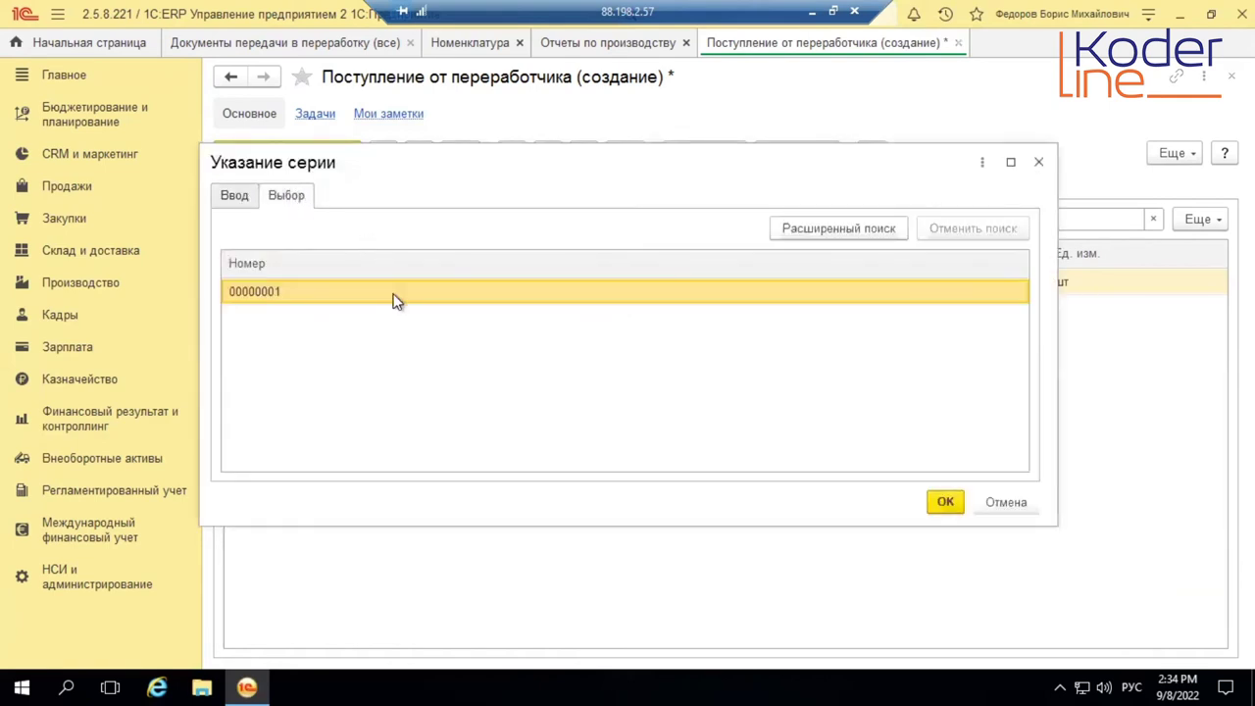
{"action": "double_click", "coordinate": [395, 294]}
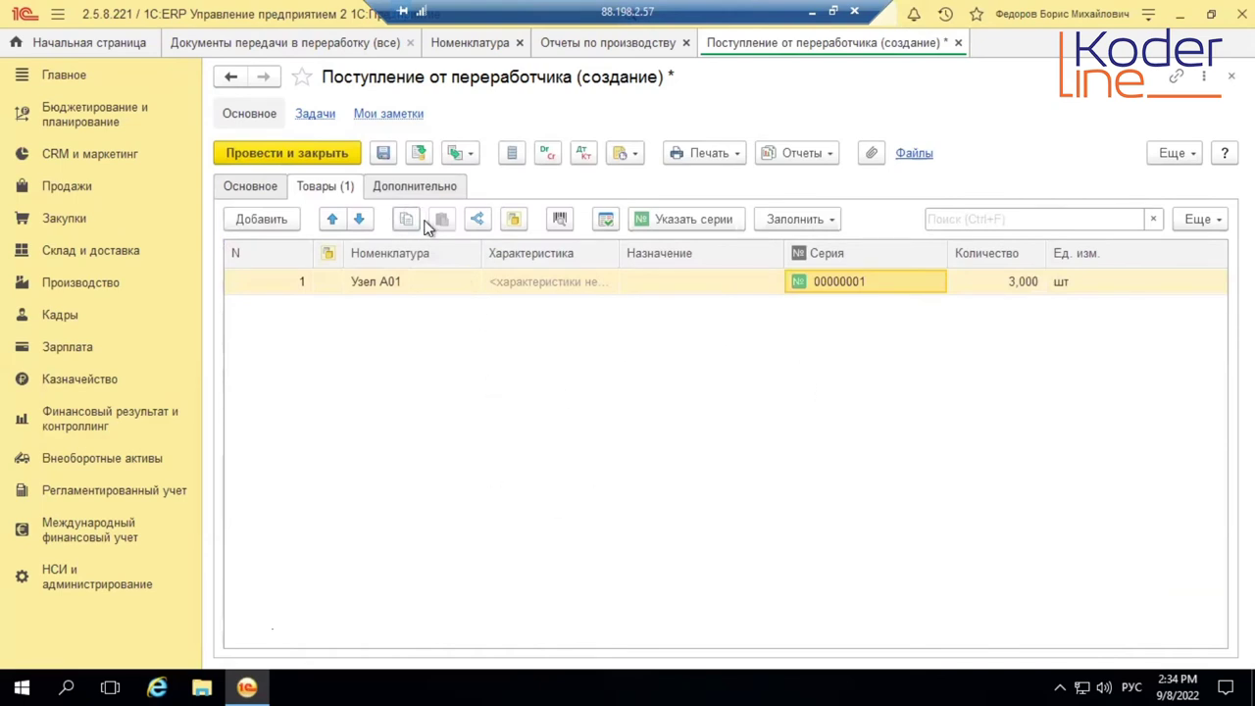
{"action": "left_click", "coordinate": [436, 188]}
{"action": "left_click", "coordinate": [297, 148]}
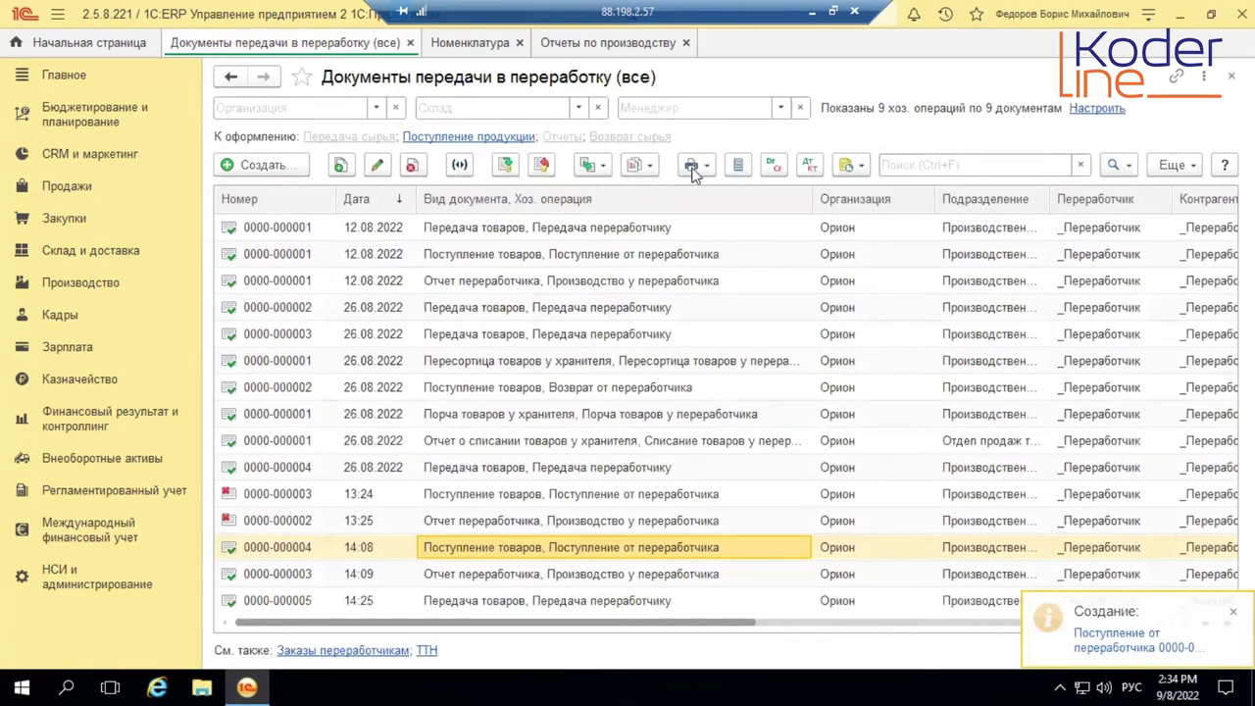
Regenerate the Ведомость по товарам, хранящимся у переработчиков report for September 2022 and check the closing balance of Узел А01
{"action": "left_click", "coordinate": [602, 44]}
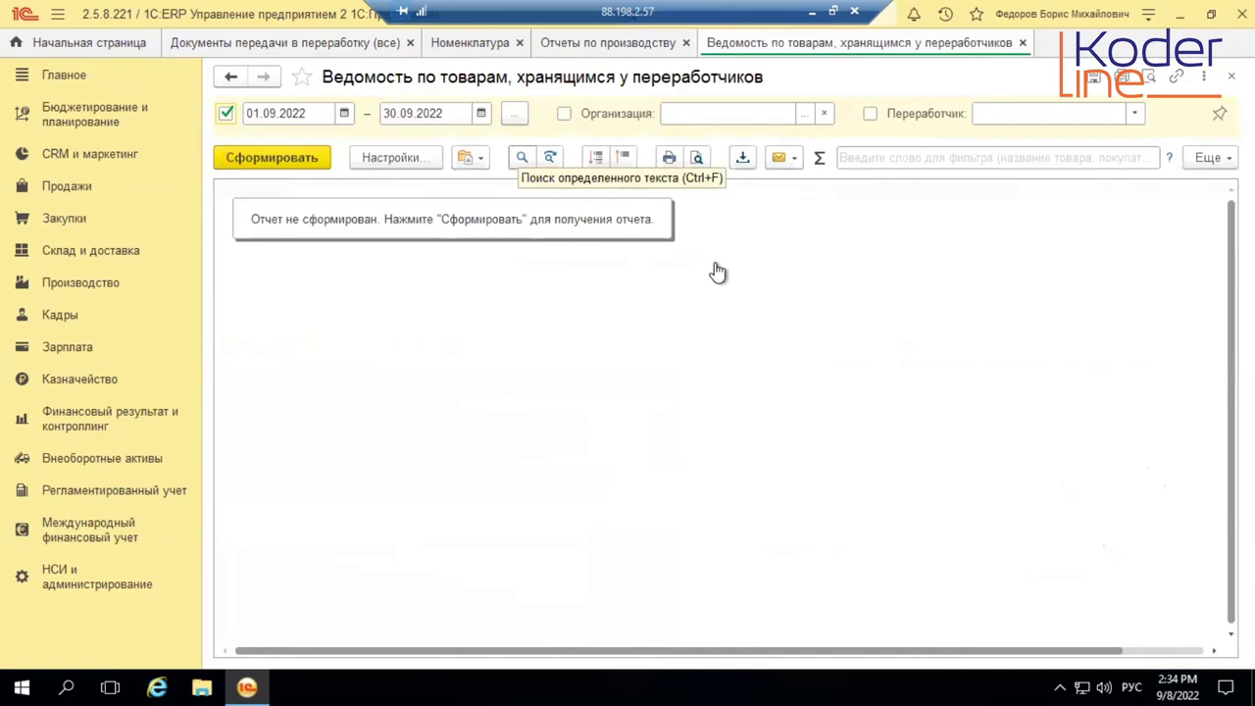
{"action": "left_click", "coordinate": [302, 155]}
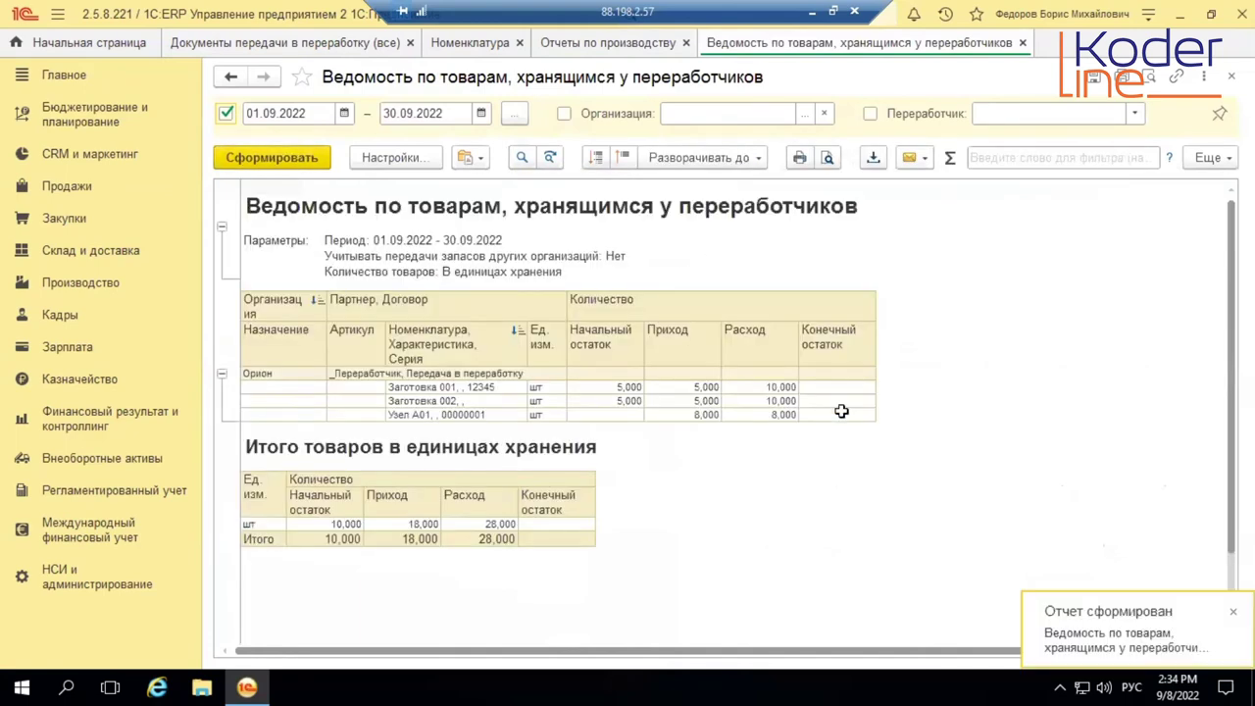
{"action": "left_click", "coordinate": [840, 409]}
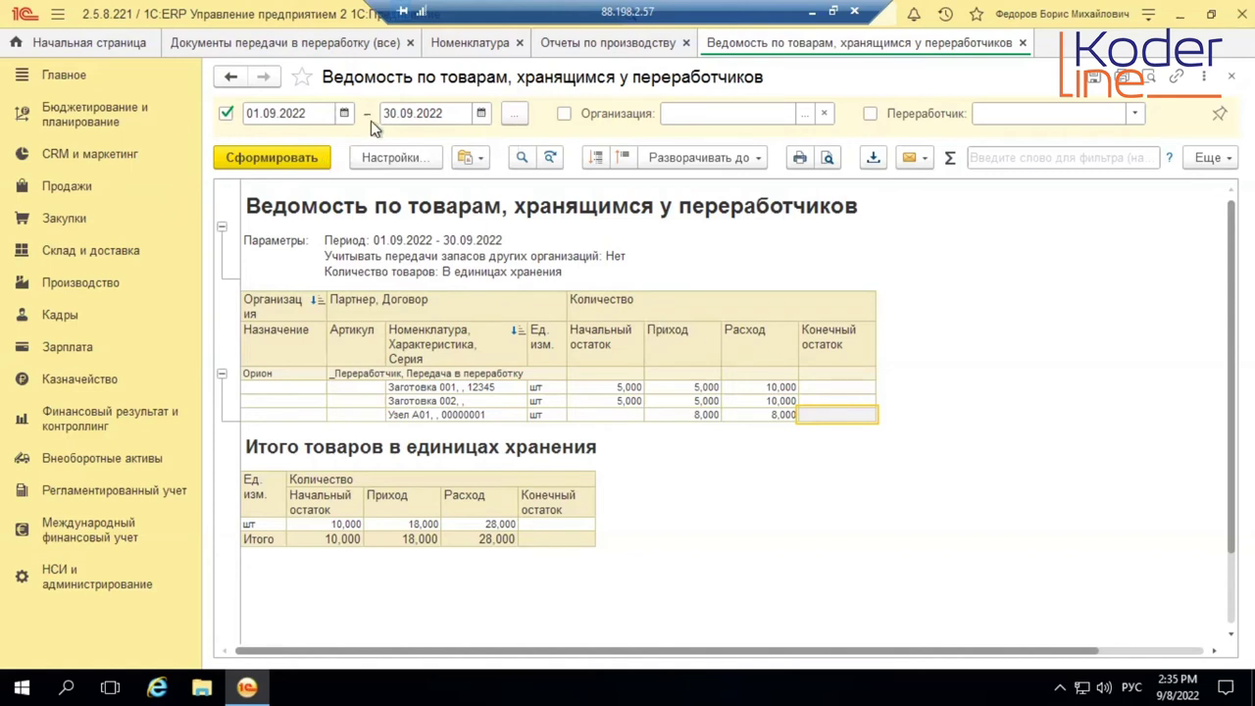
Examine the document types and business operations available for new processing transfer documents, and close the selection without creating anything
{"action": "left_click", "coordinate": [374, 47]}
{"action": "key", "text": "Insert"}
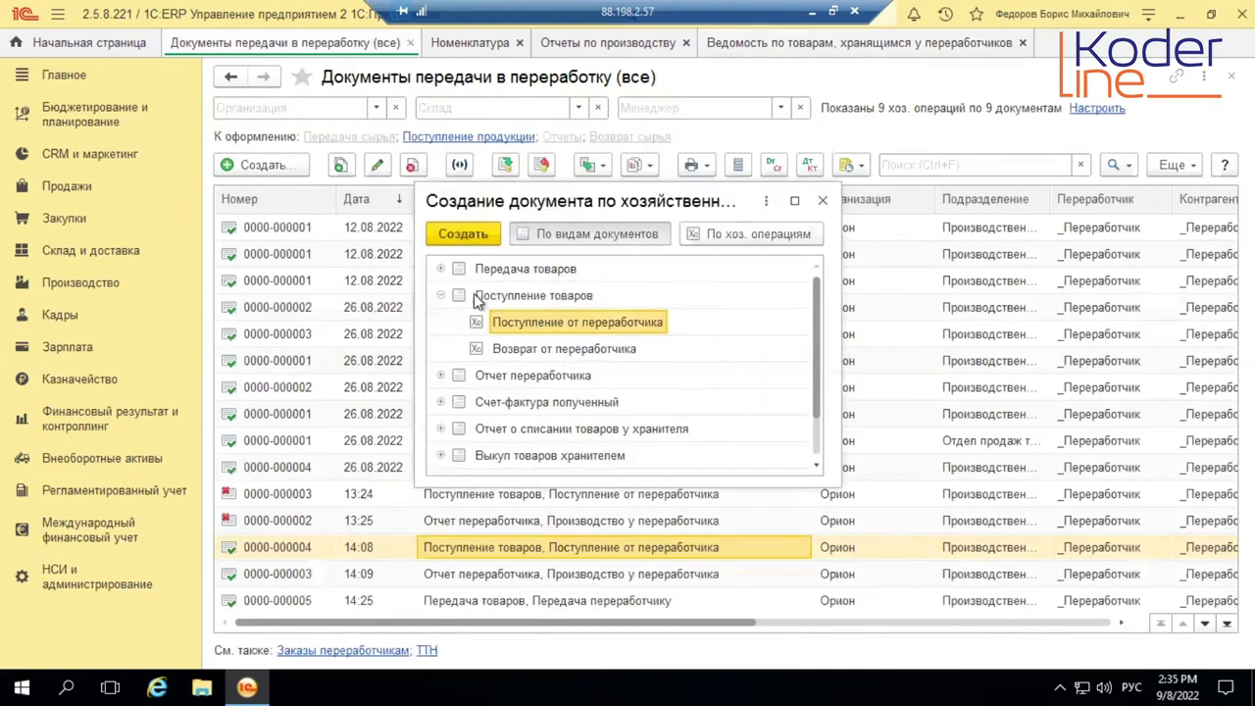
{"action": "left_click", "coordinate": [438, 269]}
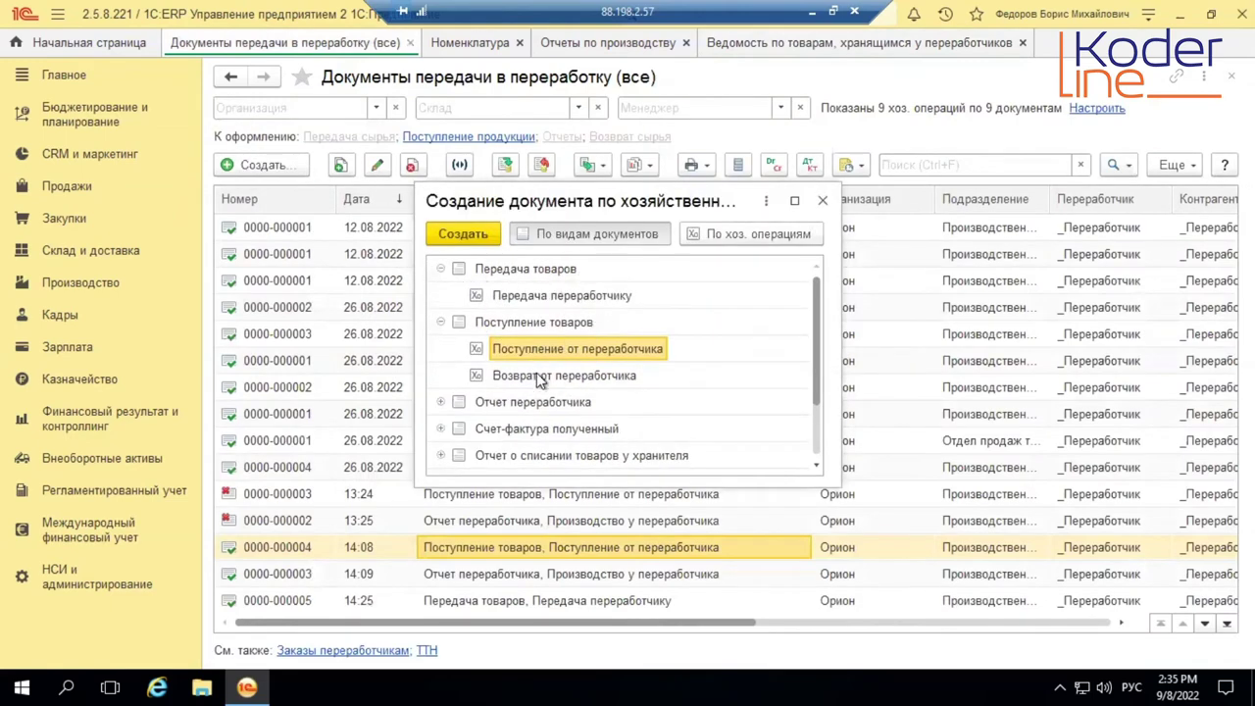
{"action": "left_click", "coordinate": [440, 402]}
{"action": "scroll", "coordinate": [588, 415], "scroll_direction": "down", "scroll_amount": 3}
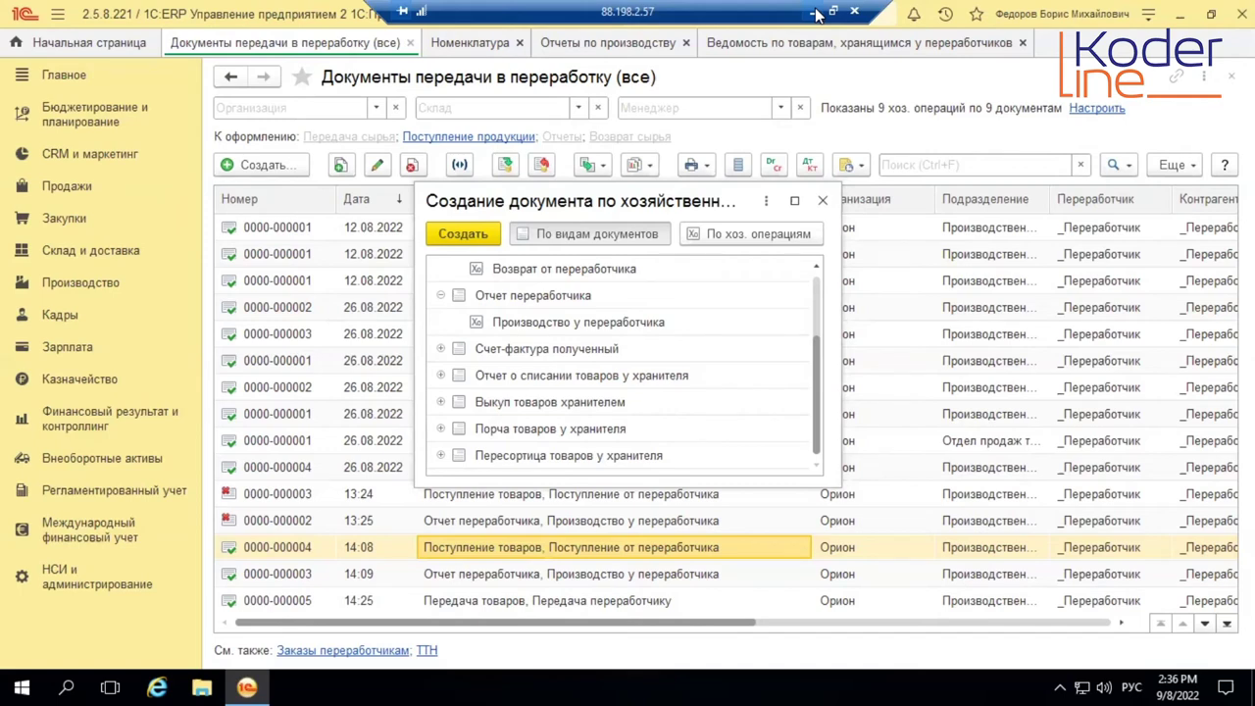
{"action": "left_click", "coordinate": [821, 200]}
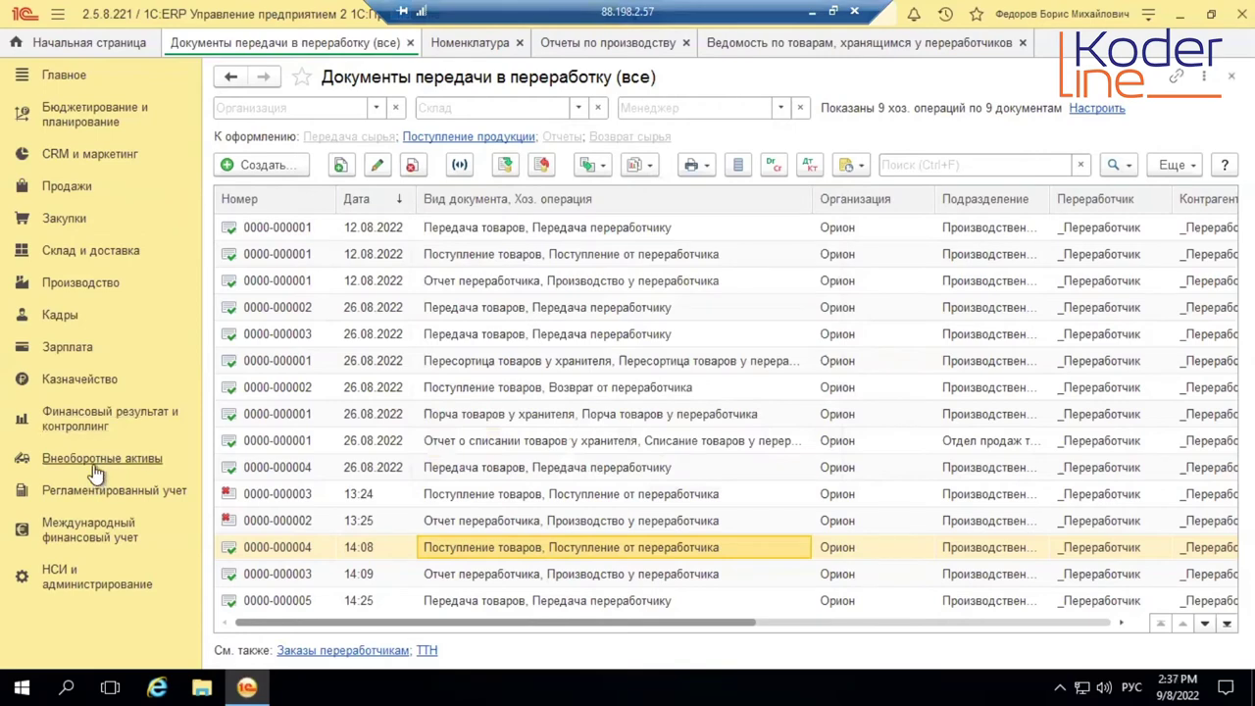
Open the item card of Узел А01 from the Номенклатура list to view its accounting parameters
{"action": "left_click", "coordinate": [68, 578]}
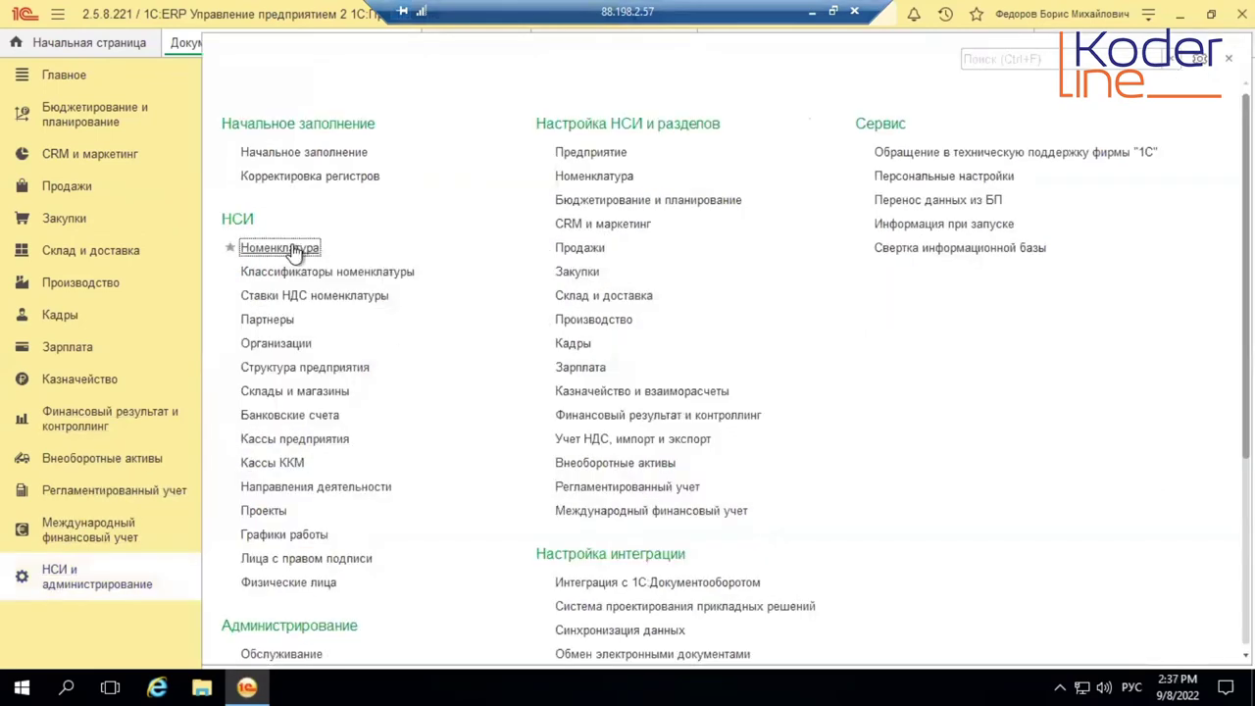
{"action": "left_click", "coordinate": [292, 251]}
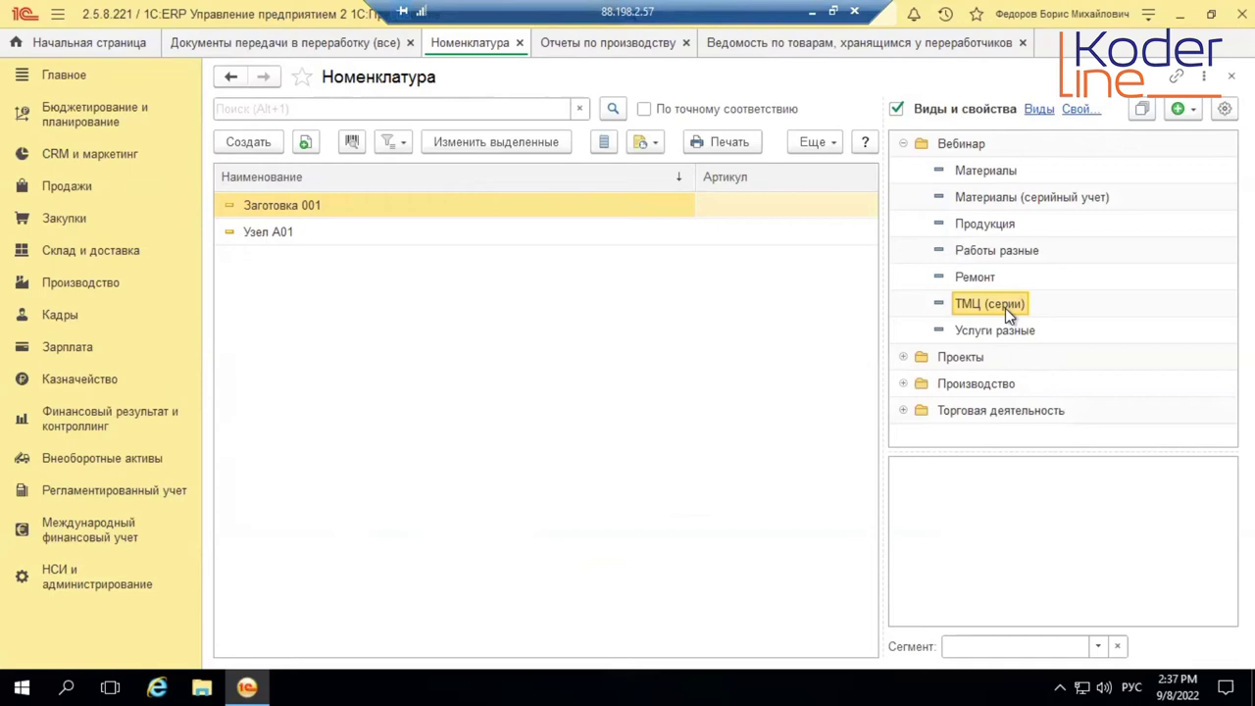
{"action": "left_click", "coordinate": [281, 232]}
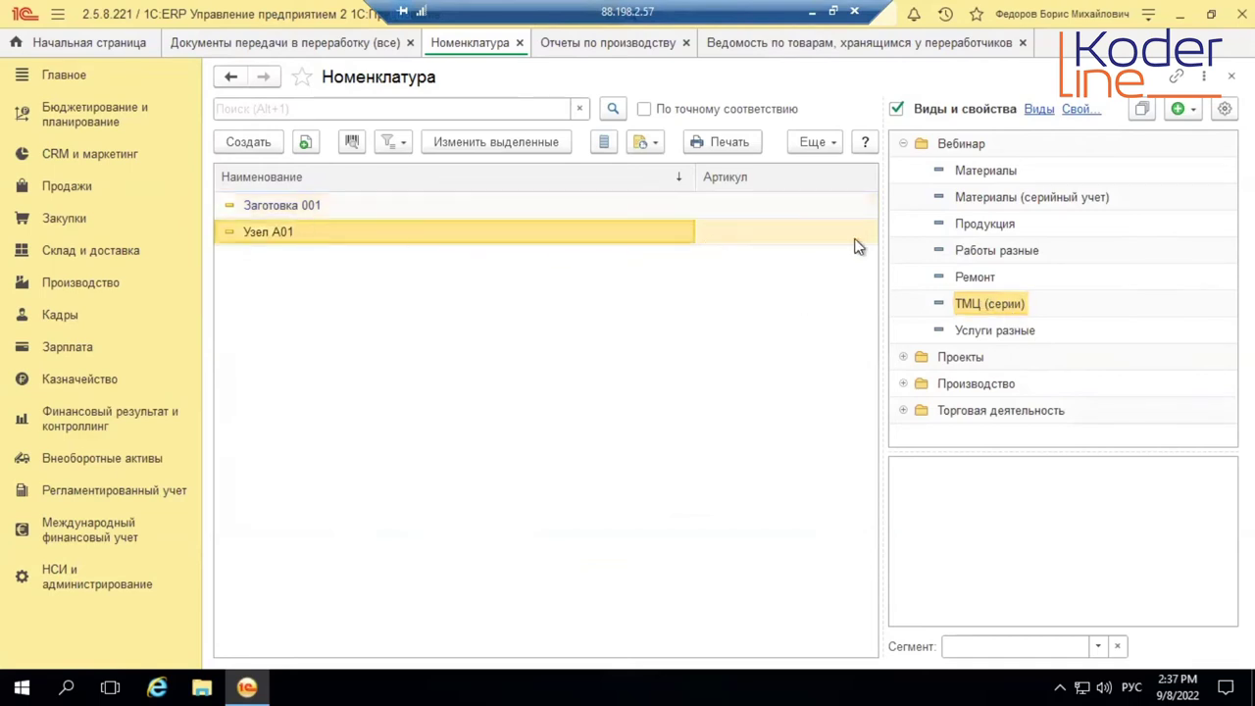
{"action": "right_click", "coordinate": [294, 235]}
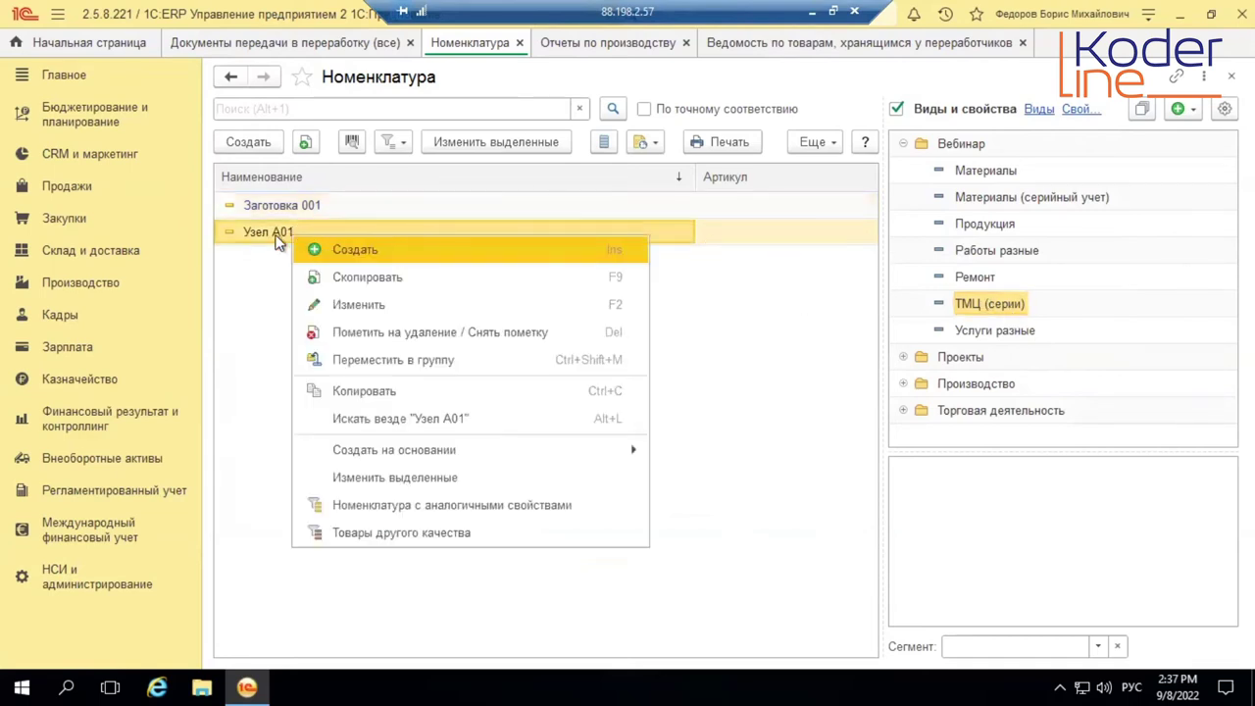
{"action": "key", "text": "Return"}
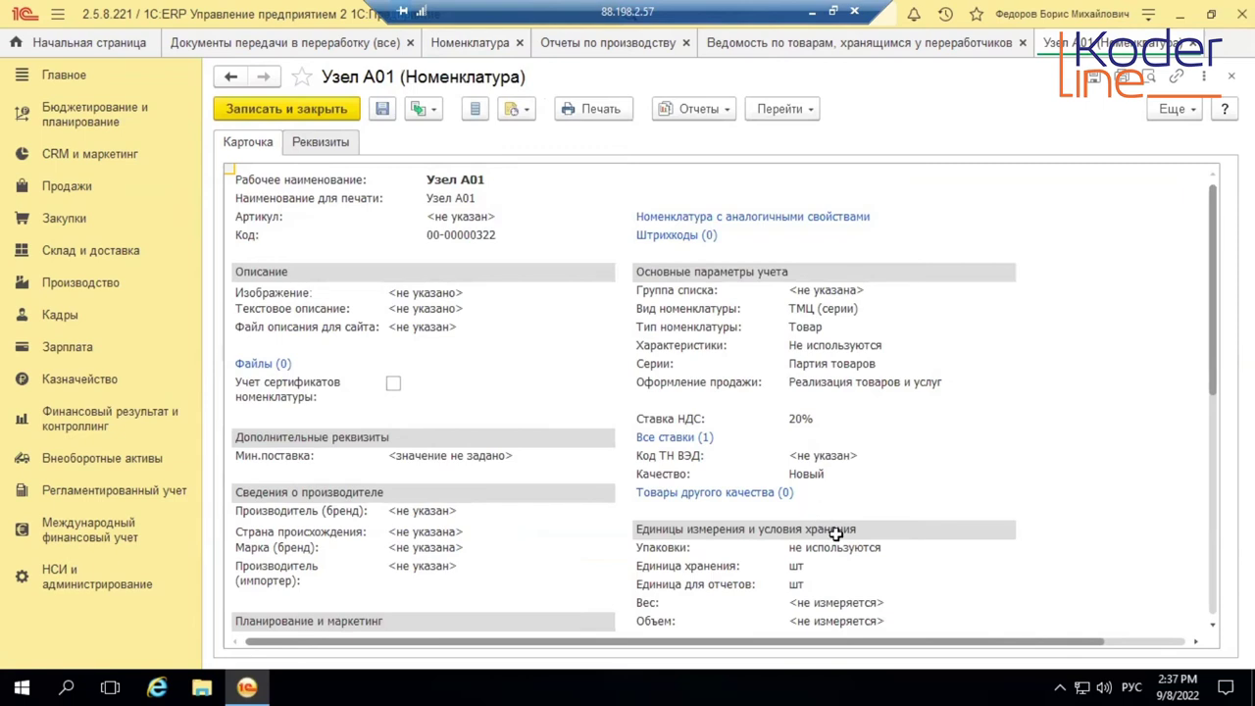
{"action": "scroll", "coordinate": [828, 529], "scroll_direction": "down", "scroll_amount": 1}
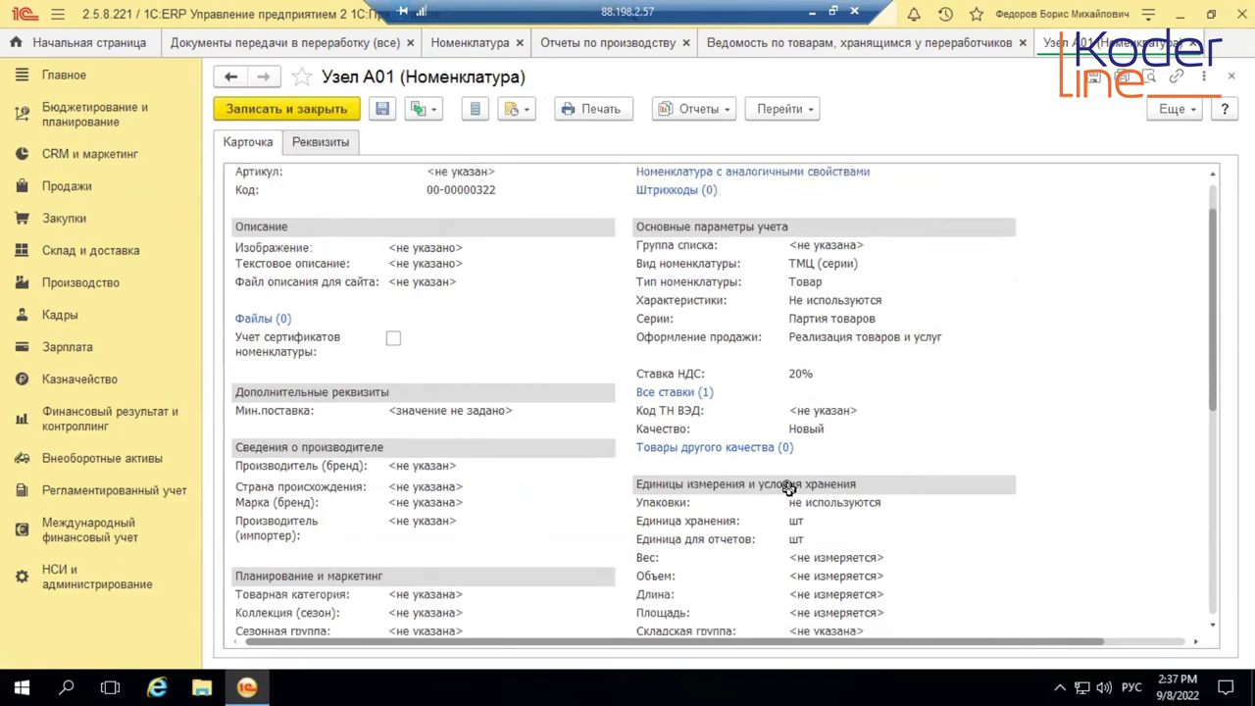
{"action": "left_click", "coordinate": [712, 450]}
{"action": "key", "text": "Insert"}
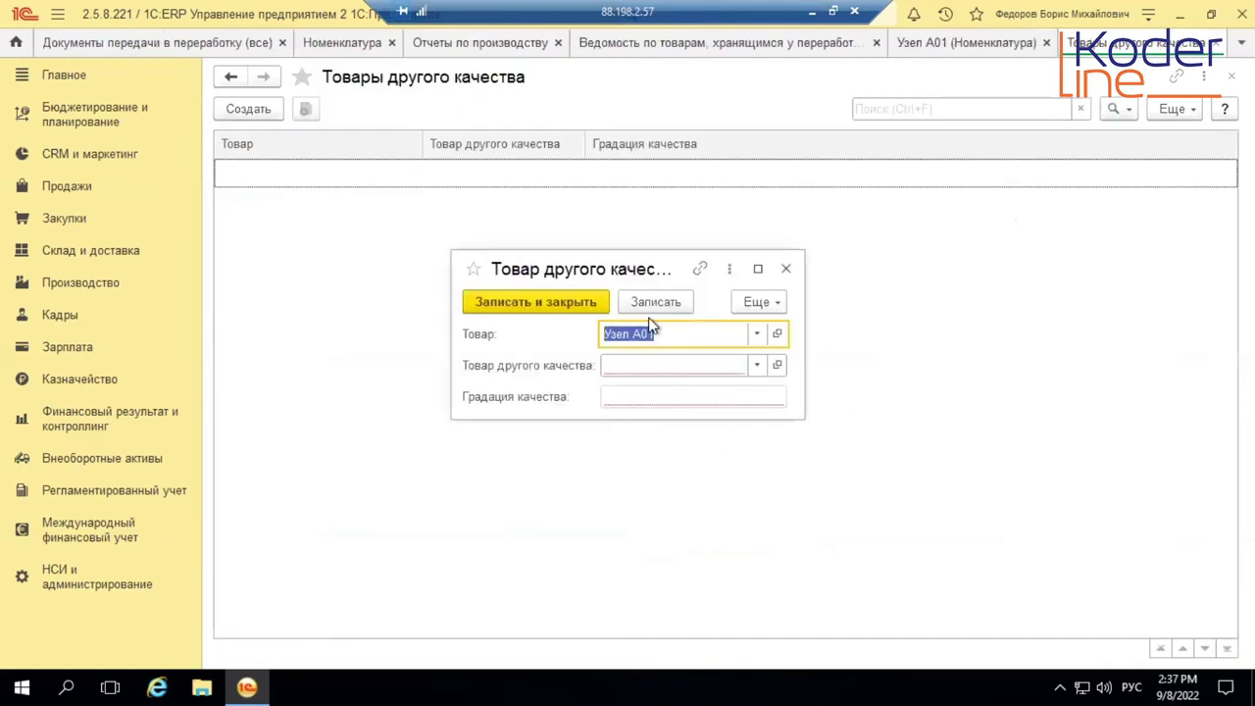
{"action": "left_click", "coordinate": [757, 366]}
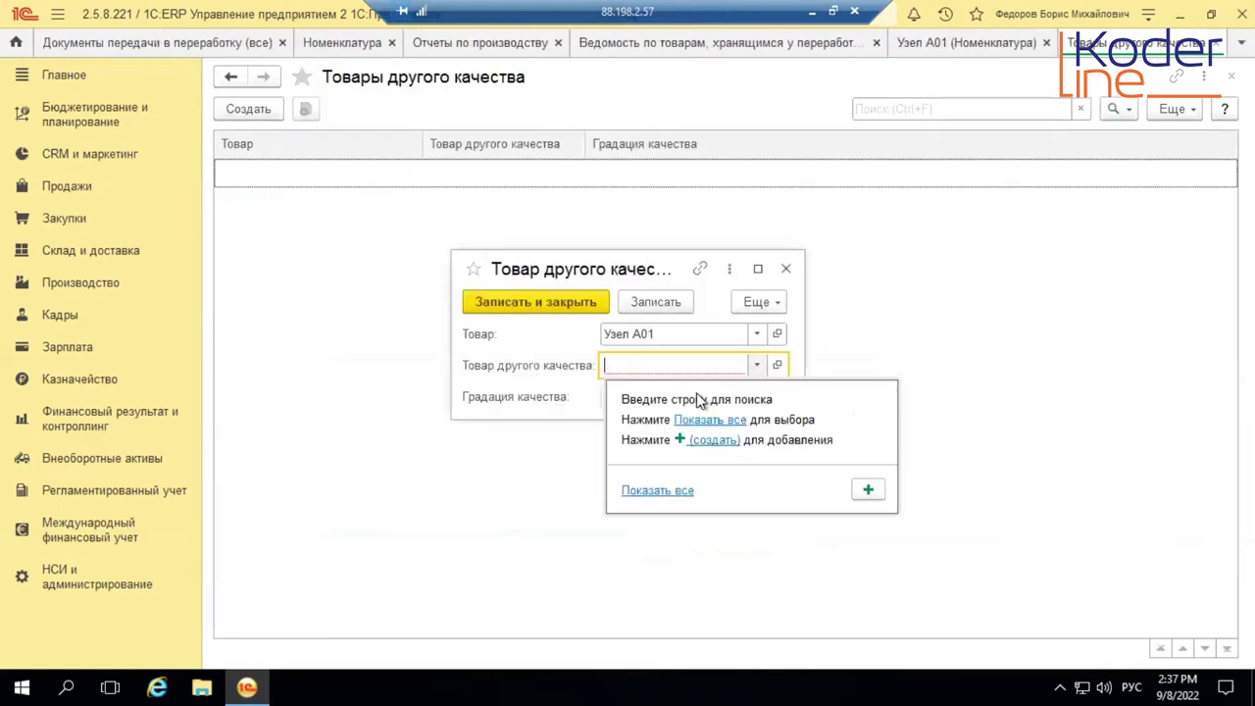
{"action": "left_click", "coordinate": [715, 440]}
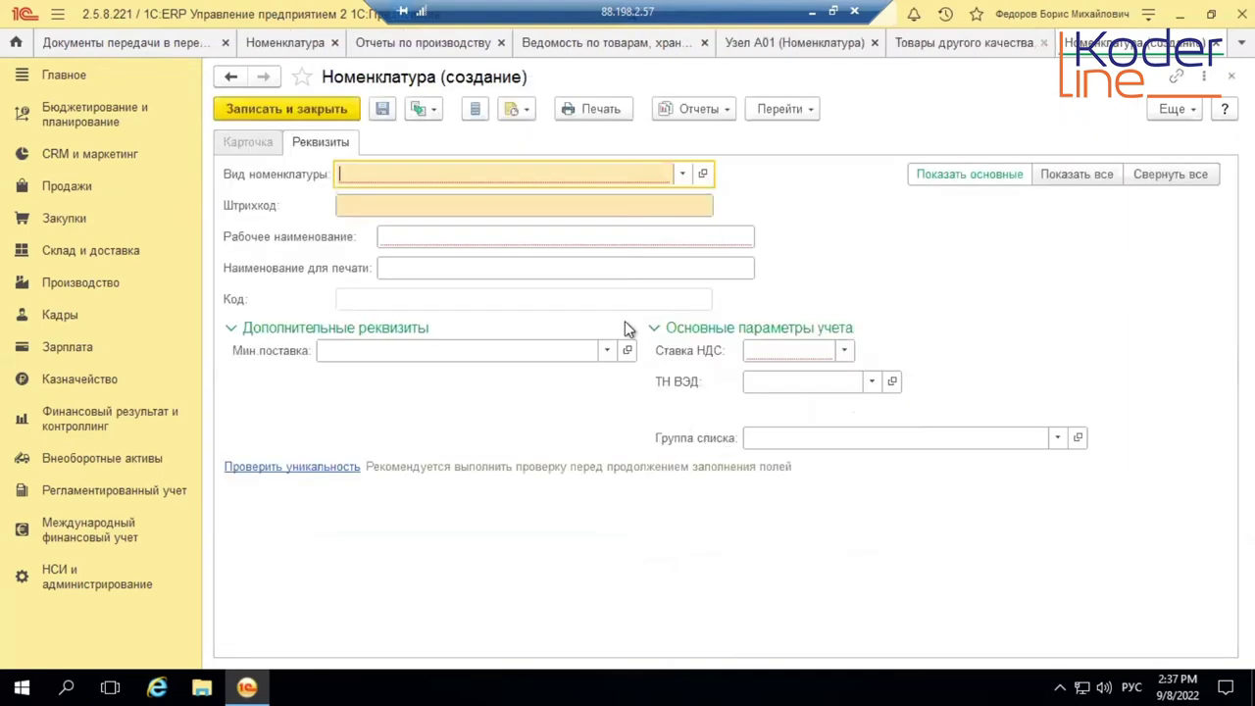
{"action": "left_click", "coordinate": [1216, 44]}
{"action": "left_click", "coordinate": [785, 268]}
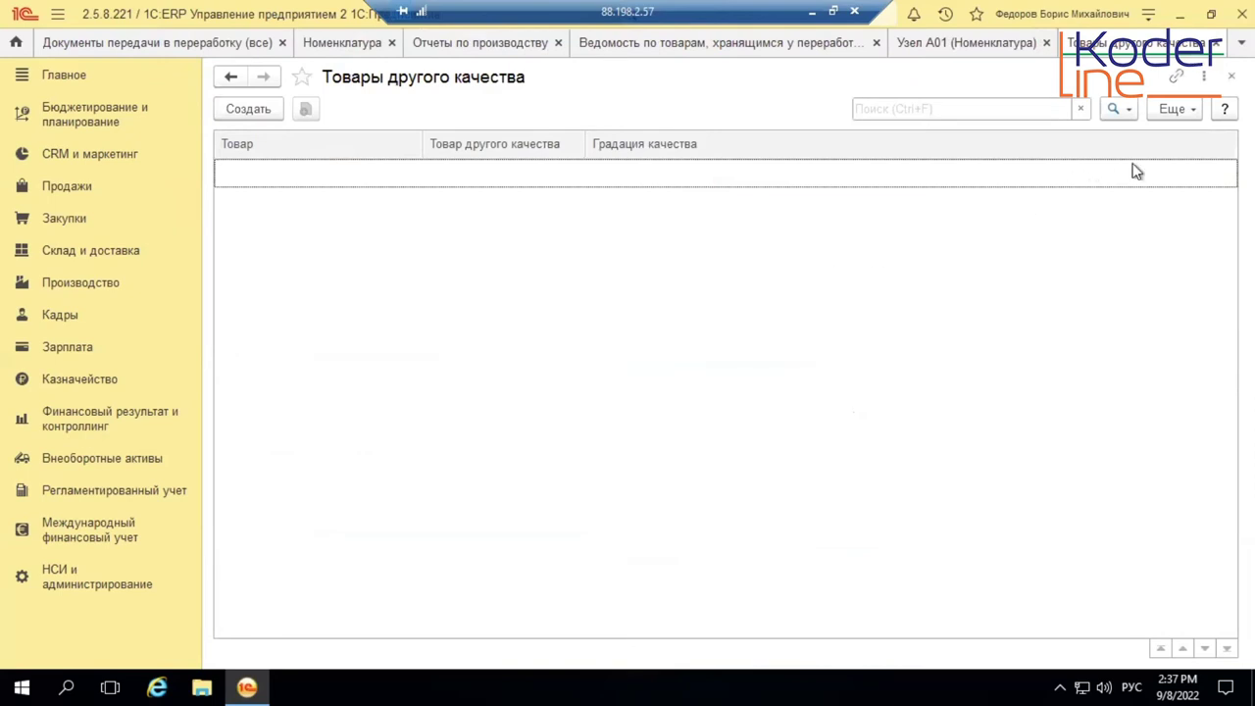
{"action": "key", "text": "Escape"}
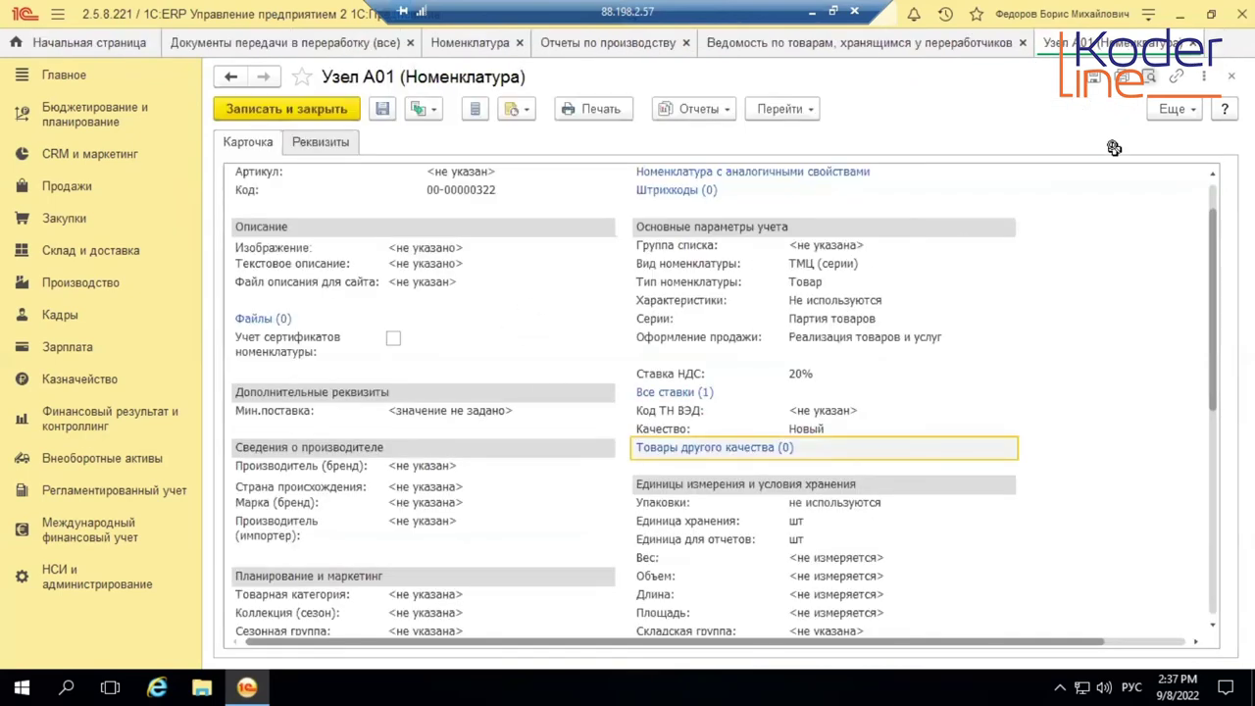
{"action": "left_click", "coordinate": [1191, 43]}
Create a copy of the item Узел А01 with Узел А01-БРАК as both its working name and print name
{"action": "right_click", "coordinate": [282, 238]}
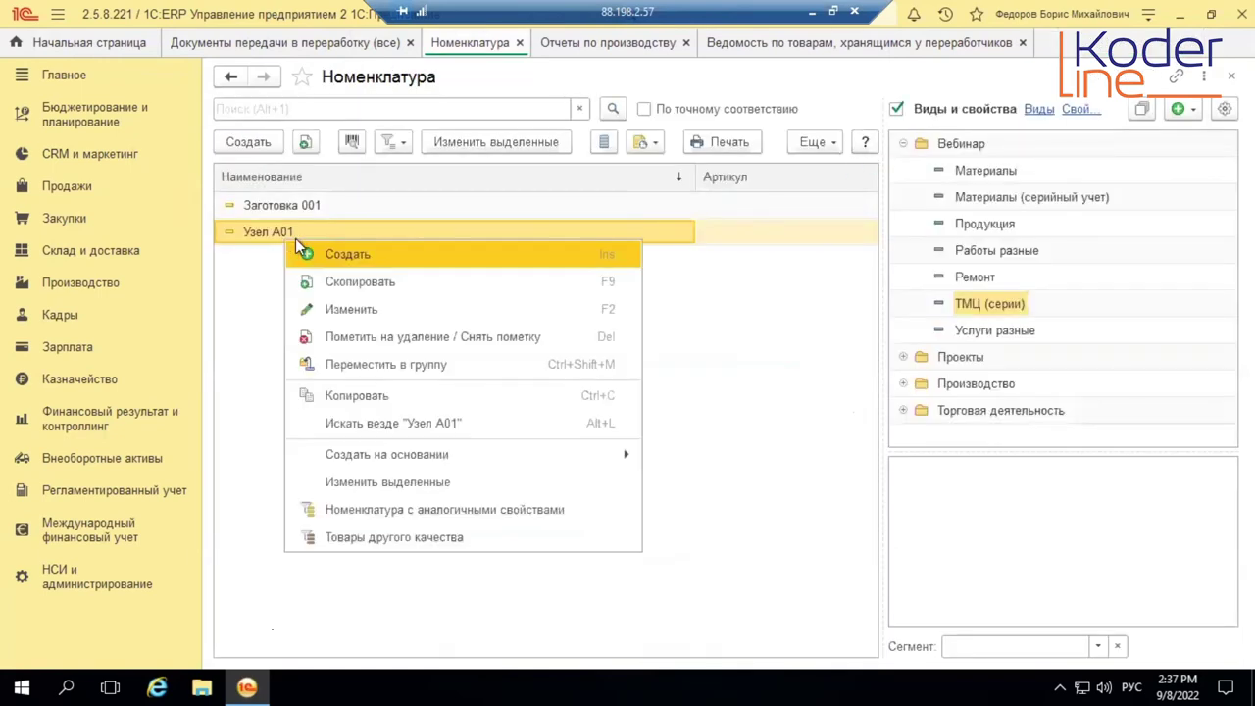
{"action": "left_click", "coordinate": [343, 276]}
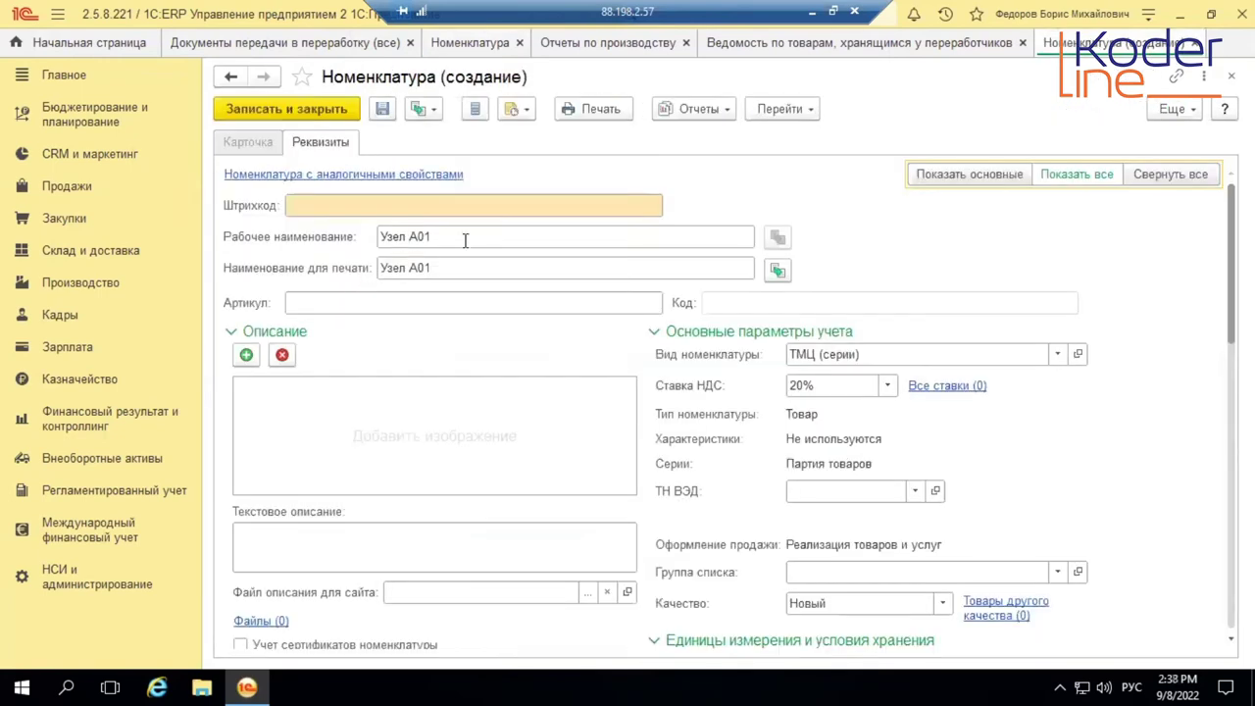
{"action": "left_click", "coordinate": [459, 236]}
{"action": "type", "text": "-БРАК"}
{"action": "left_click", "coordinate": [779, 271]}
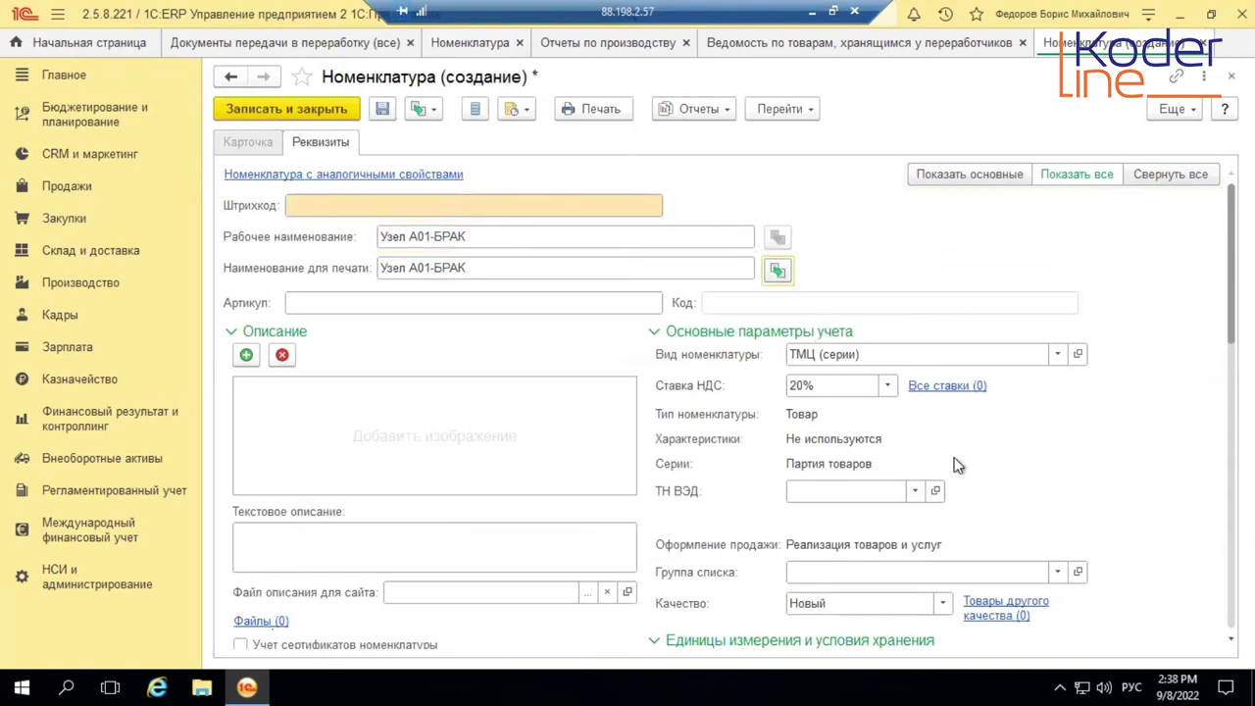
Set the quality of the new item Узел А01-БРАК to Ограниченно годен and save it
{"action": "left_click", "coordinate": [942, 604]}
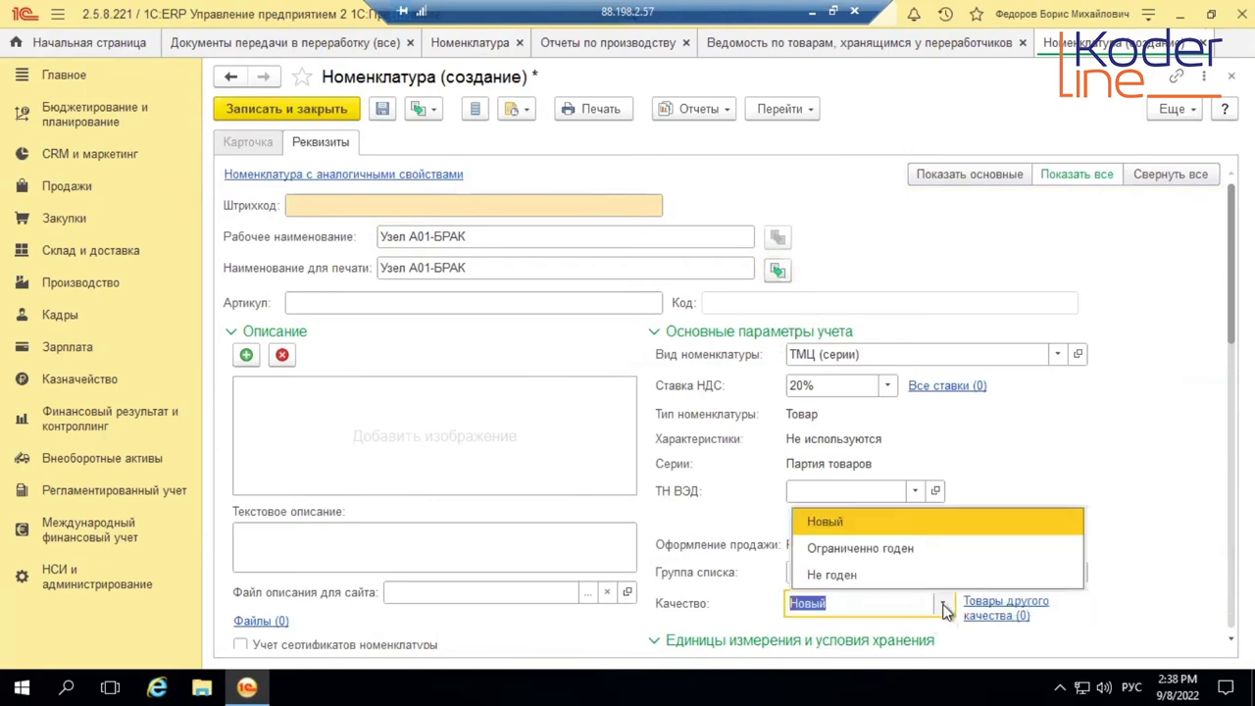
{"action": "left_click", "coordinate": [1019, 541]}
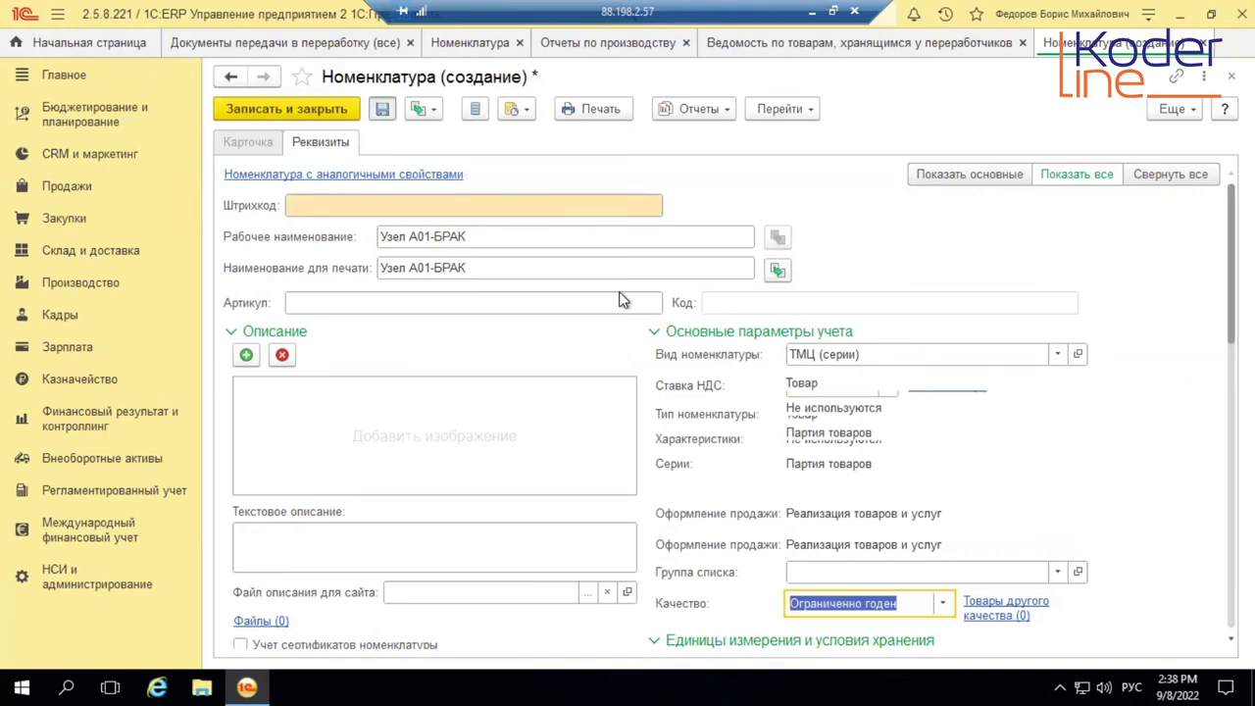
{"action": "key", "text": "ctrl+s"}
{"action": "left_click", "coordinate": [1024, 571]}
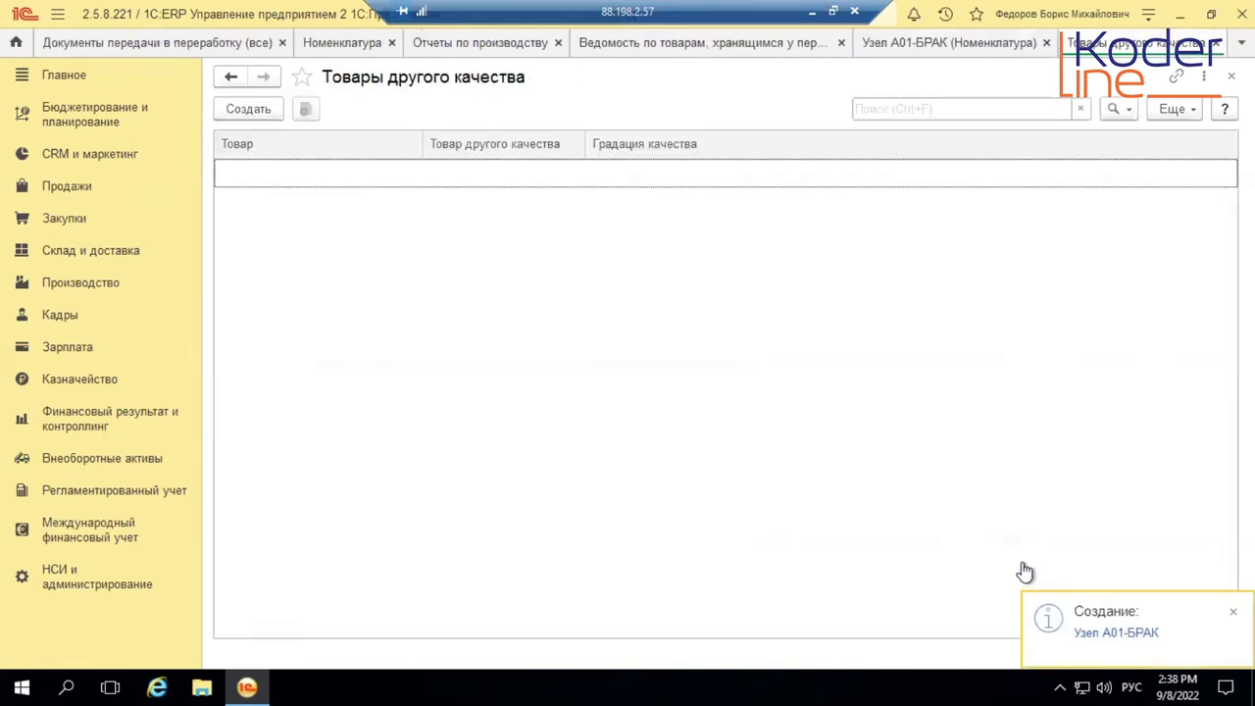
{"action": "double_click", "coordinate": [336, 163]}
{"action": "left_click", "coordinate": [717, 367]}
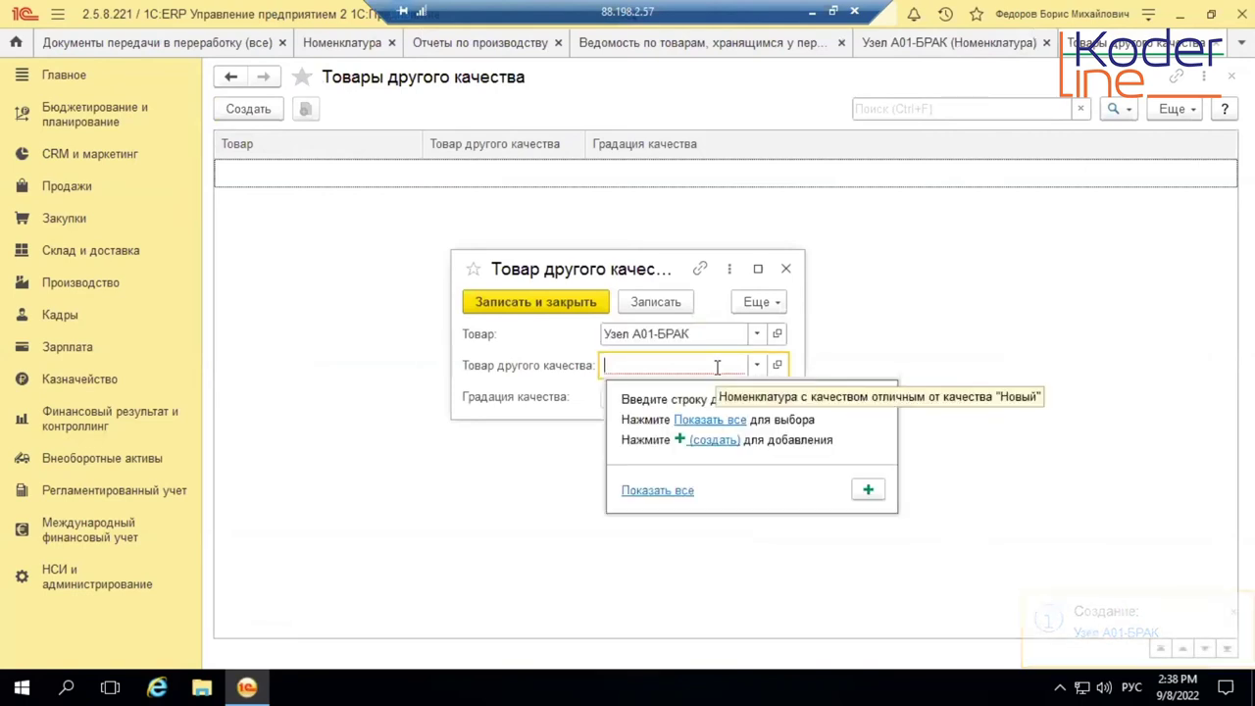
{"action": "type", "text": "У"}
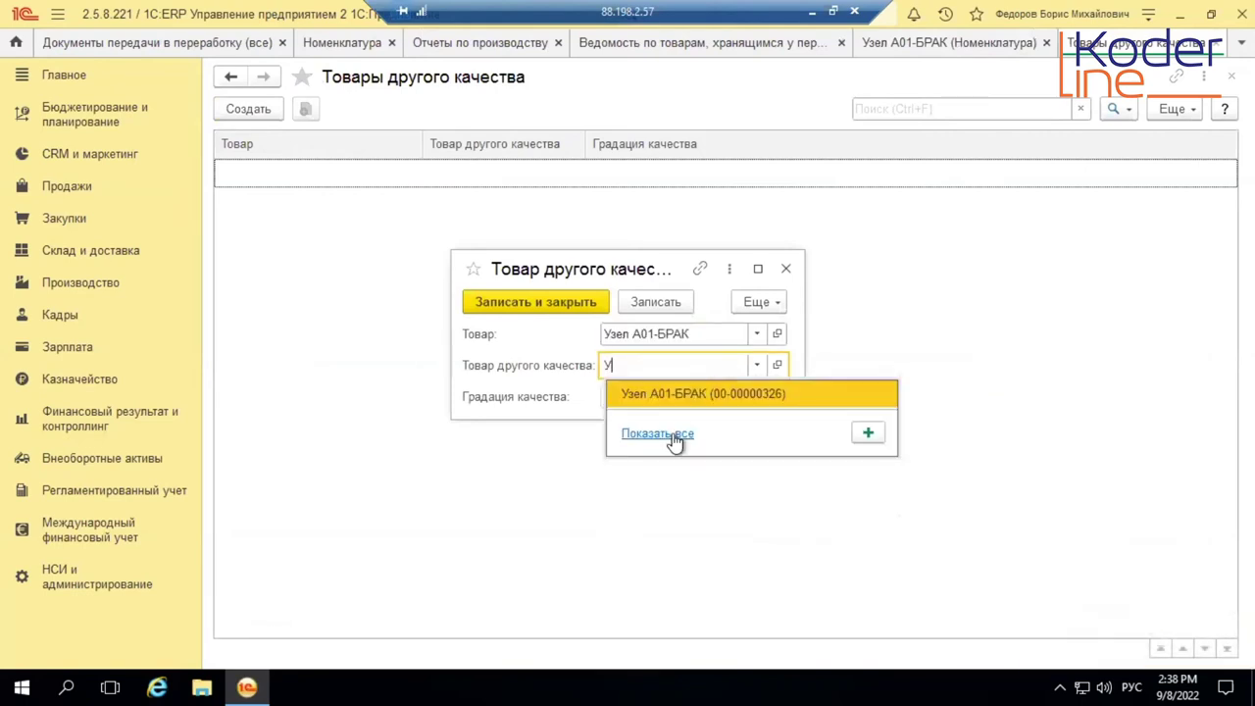
{"action": "left_click", "coordinate": [673, 437]}
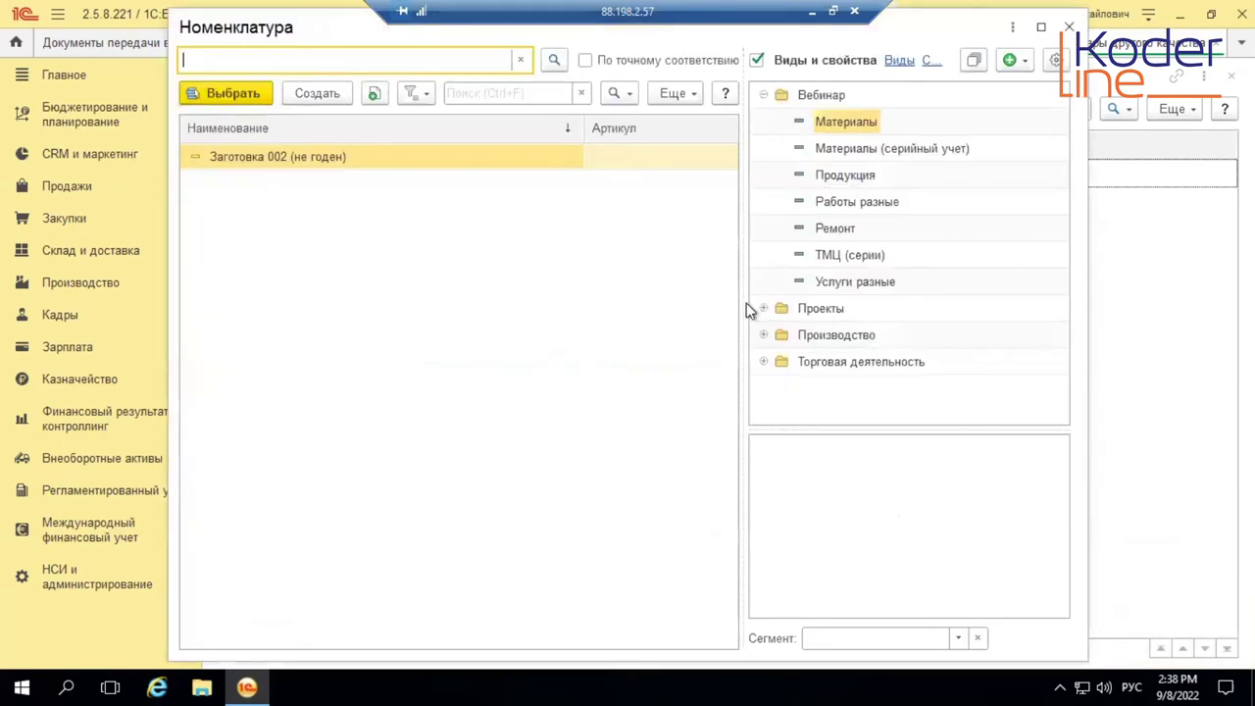
{"action": "left_click", "coordinate": [829, 258]}
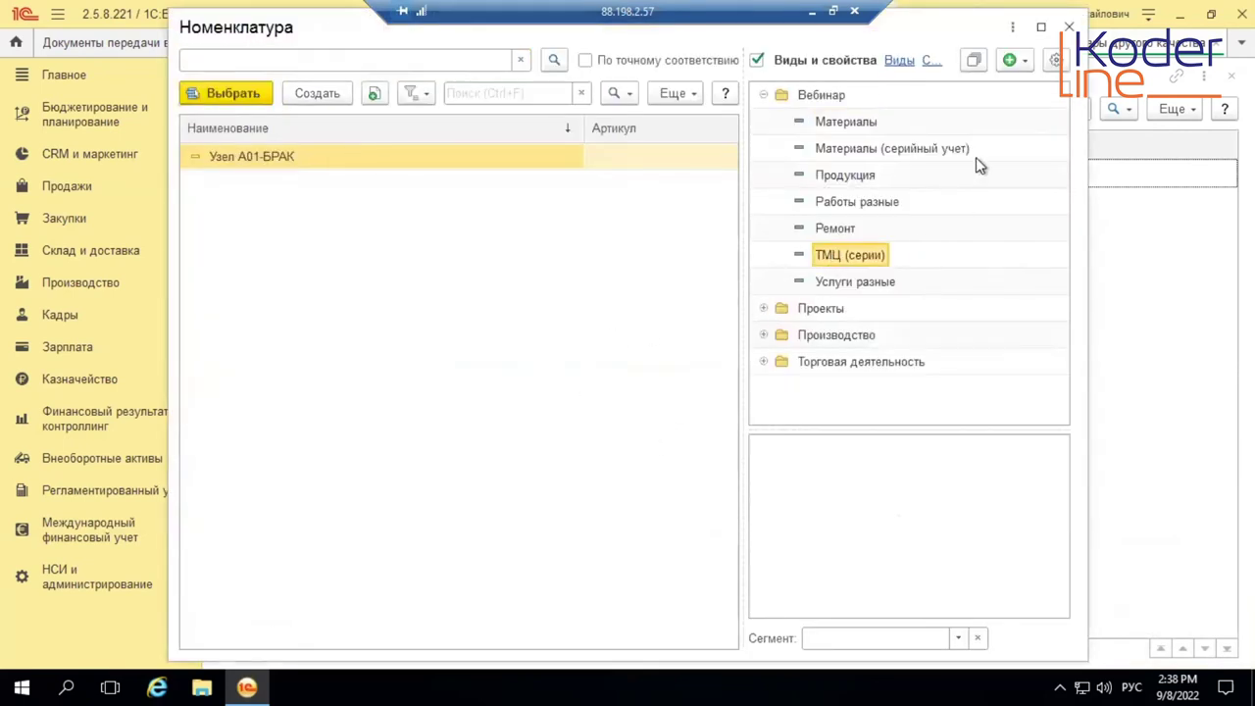
{"action": "left_click", "coordinate": [1069, 26]}
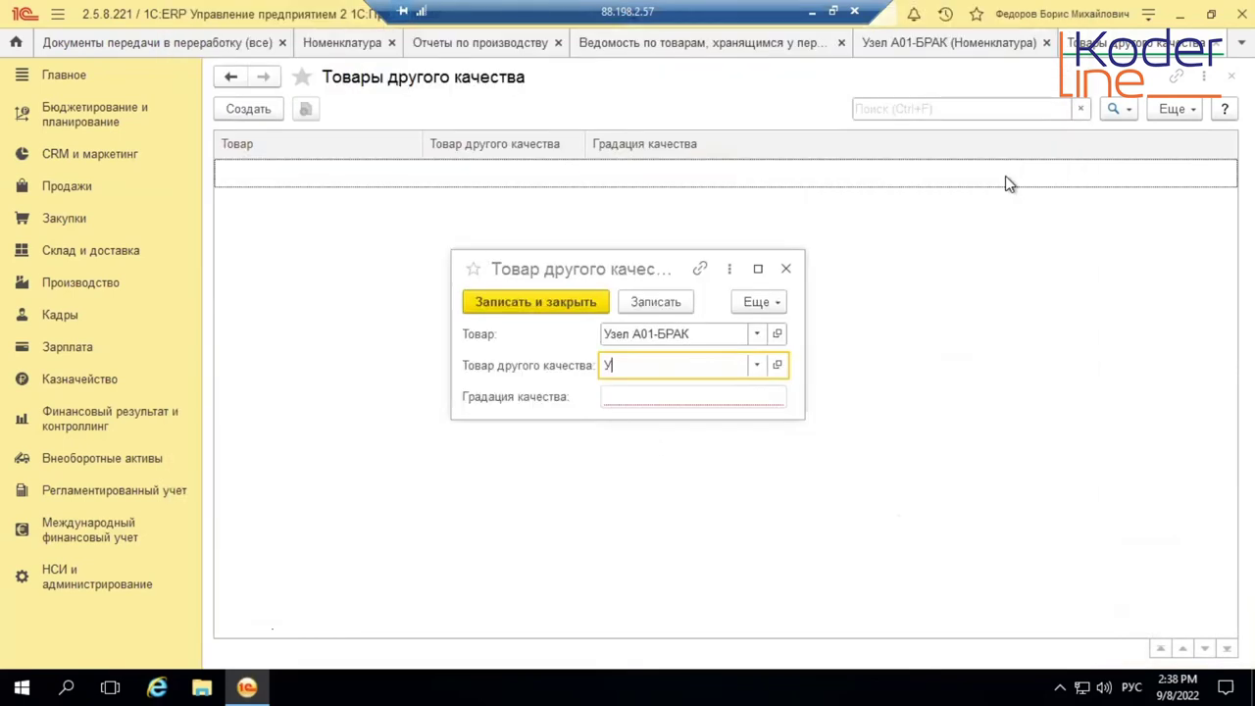
{"action": "left_click", "coordinate": [785, 270]}
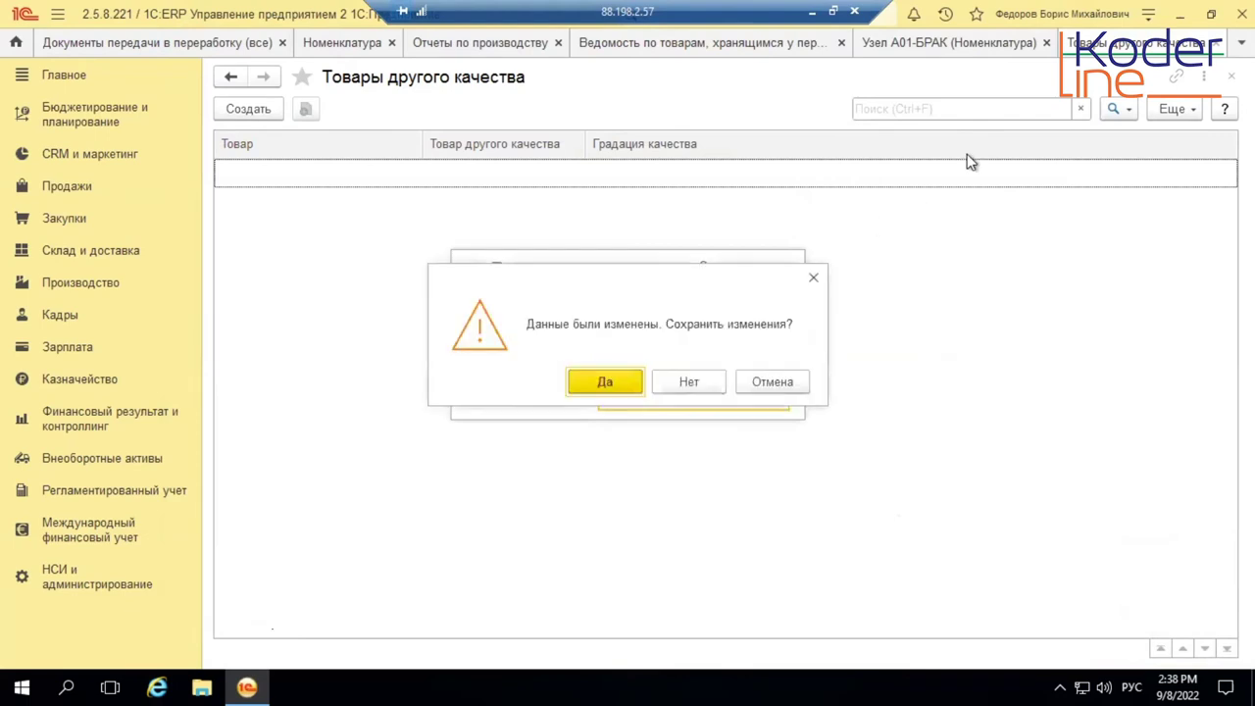
{"action": "left_click", "coordinate": [694, 384]}
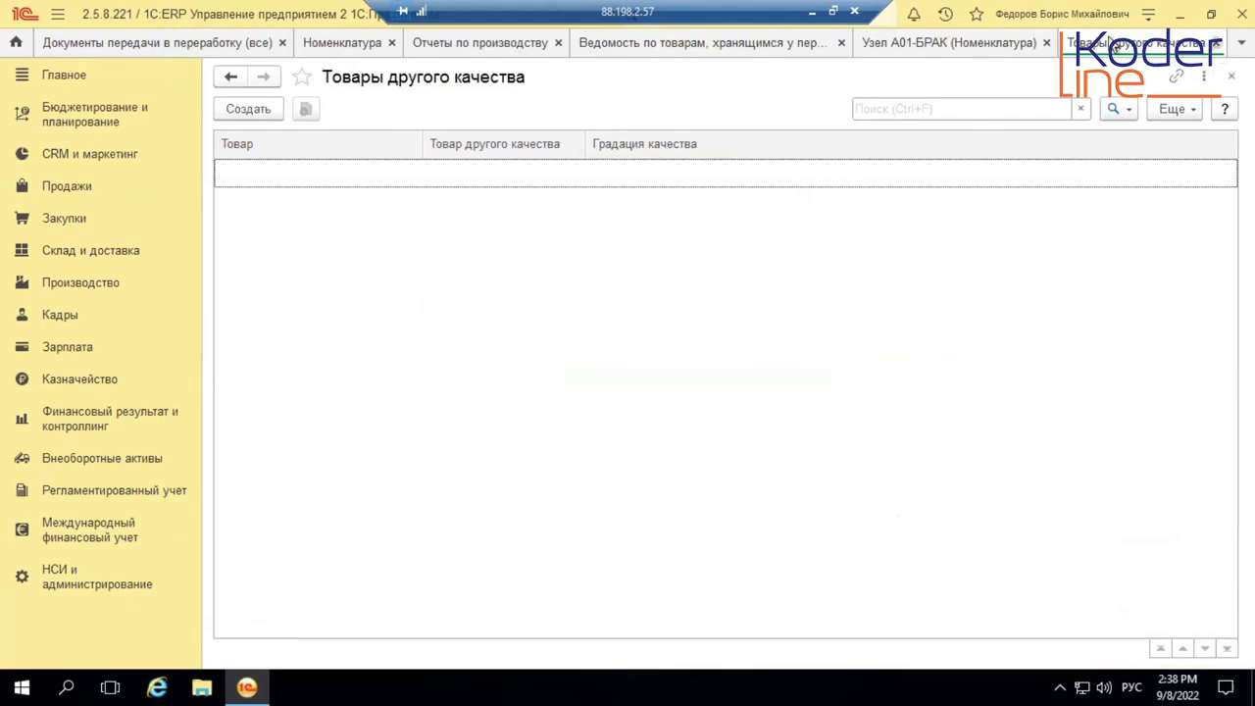
{"action": "left_click", "coordinate": [1215, 43]}
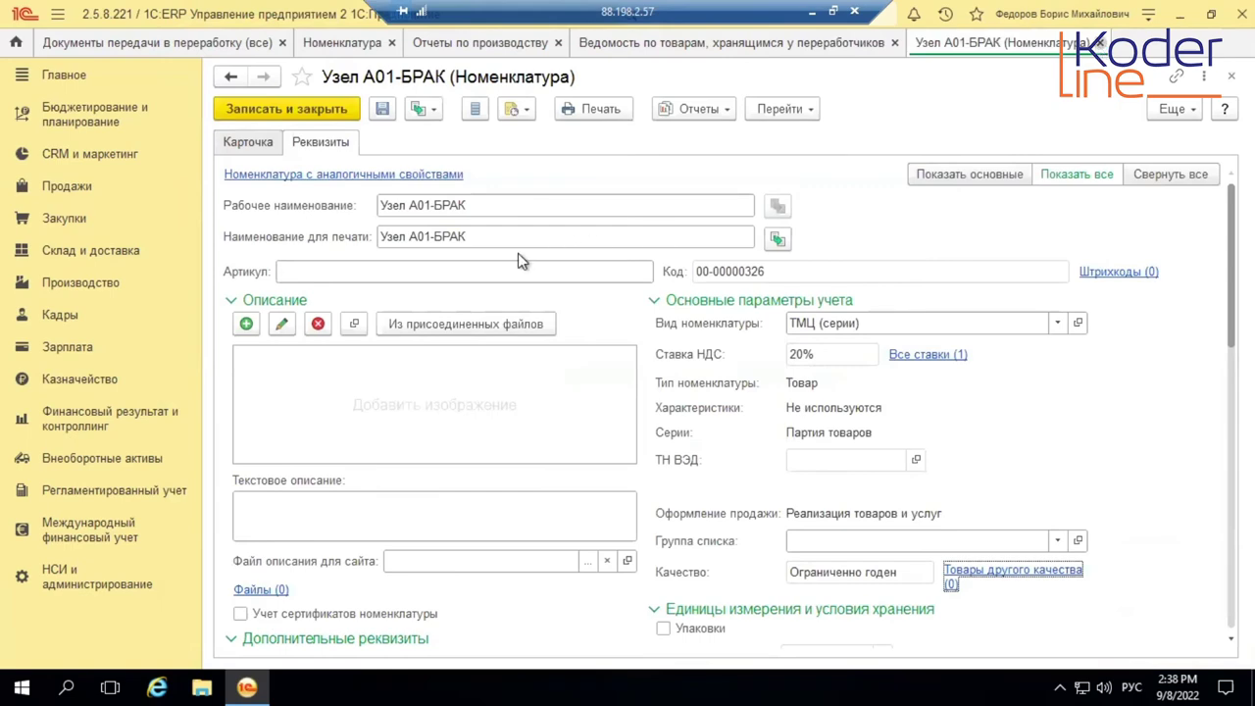
{"action": "key", "text": "Escape"}
Link Узел А01-БРАК to Узел А01 as its item of other quality, save the link, and close the item card
{"action": "double_click", "coordinate": [271, 238]}
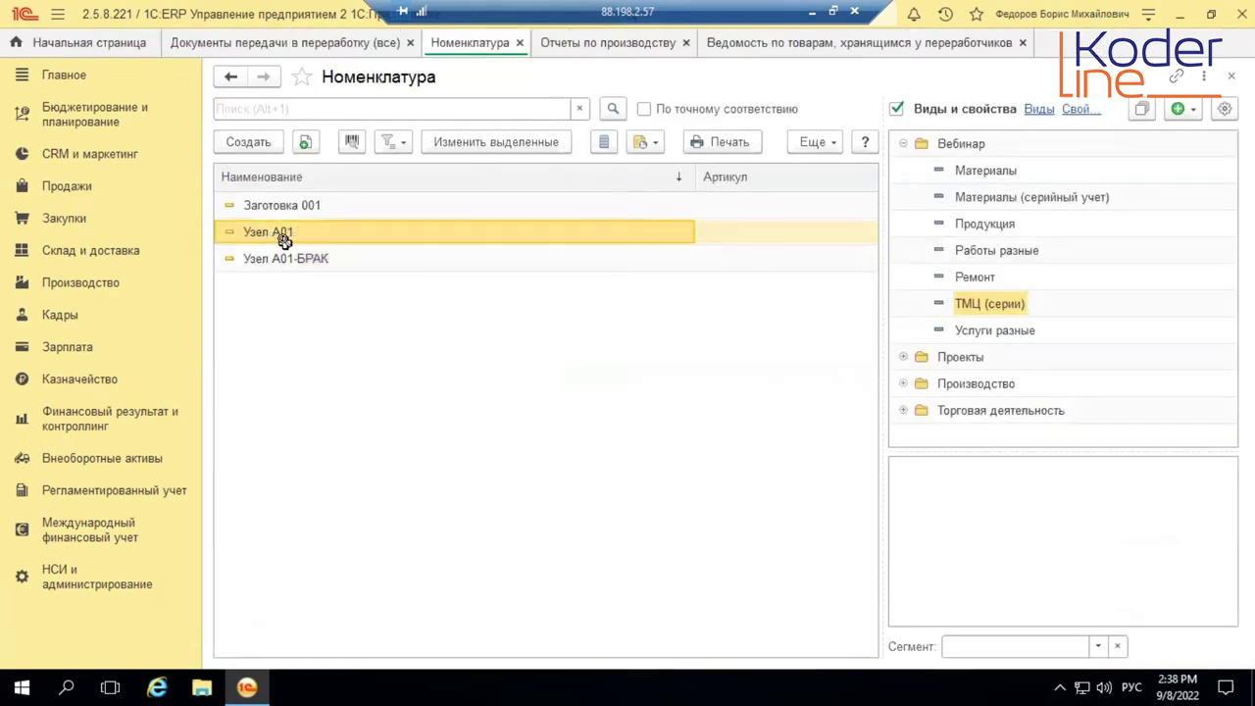
{"action": "left_click", "coordinate": [769, 488]}
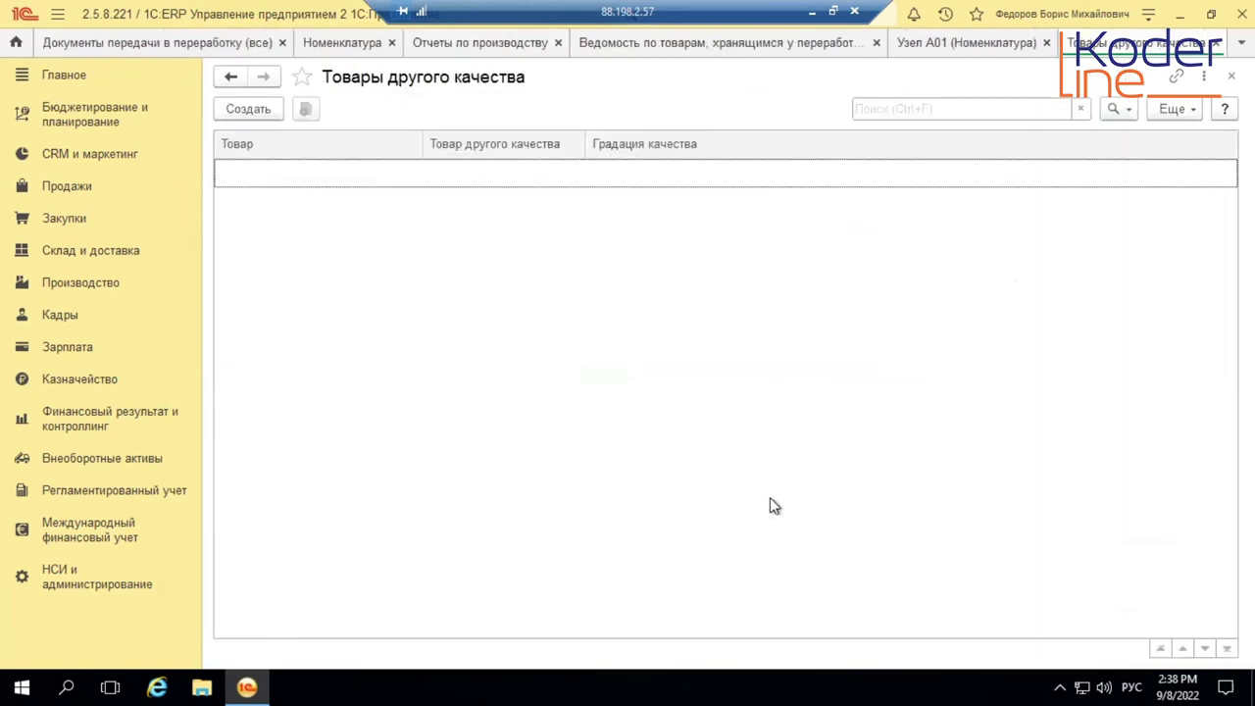
{"action": "left_click", "coordinate": [248, 109]}
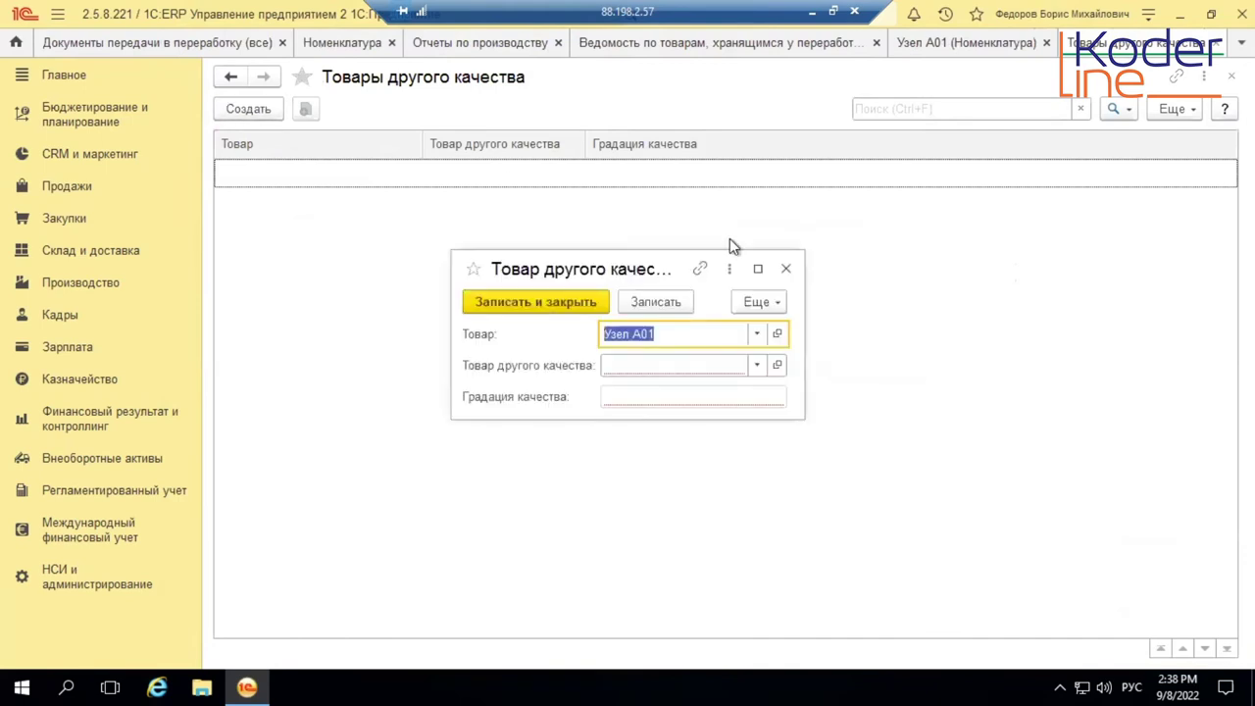
{"action": "left_click", "coordinate": [755, 365]}
{"action": "left_click", "coordinate": [689, 392]}
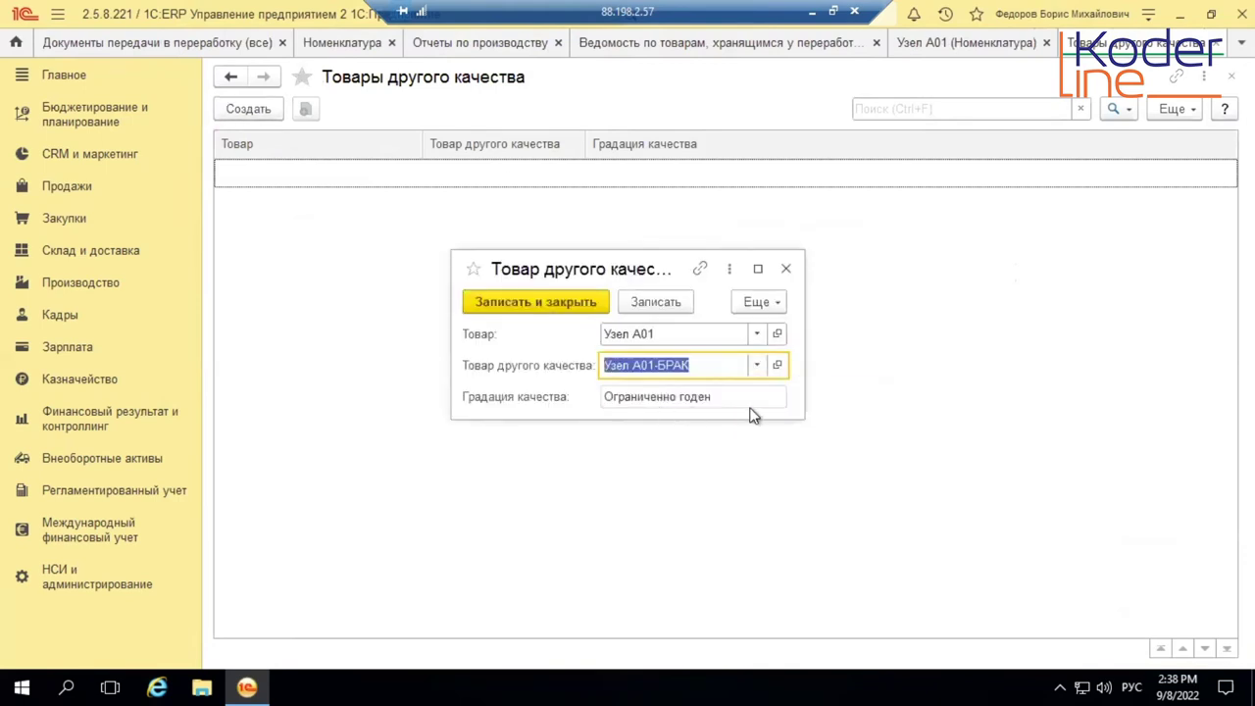
{"action": "left_click", "coordinate": [535, 300]}
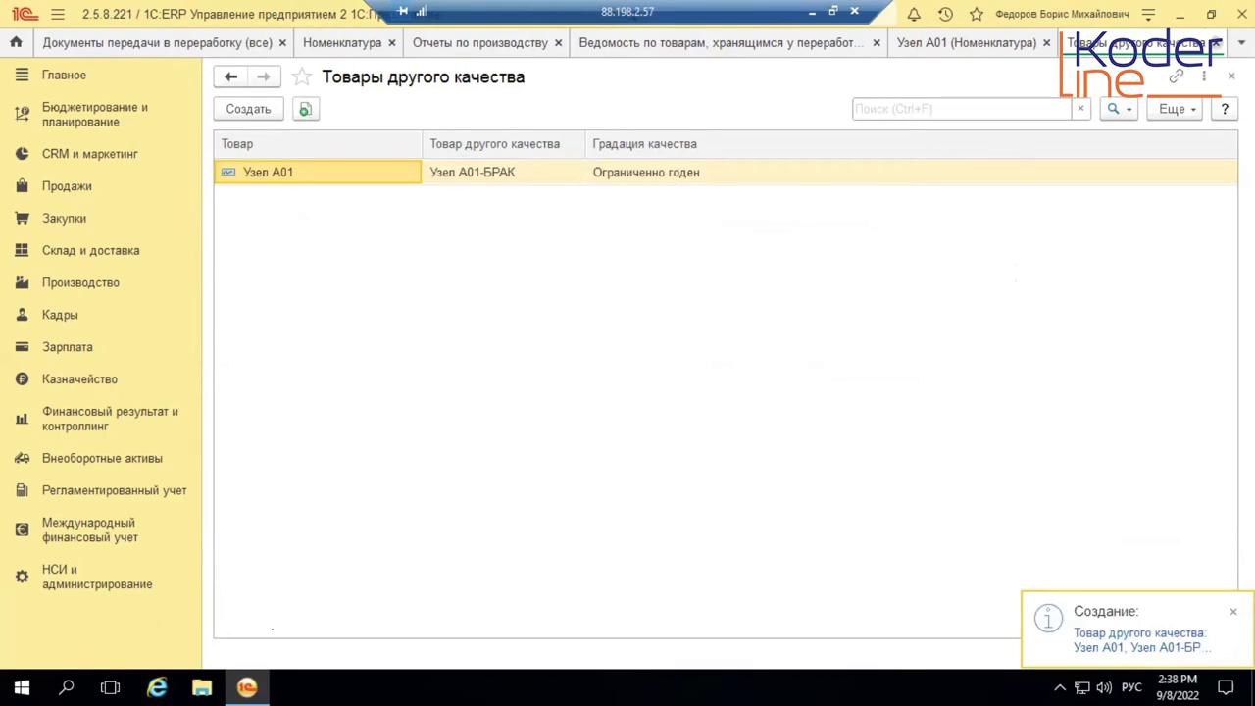
{"action": "left_click", "coordinate": [1215, 45]}
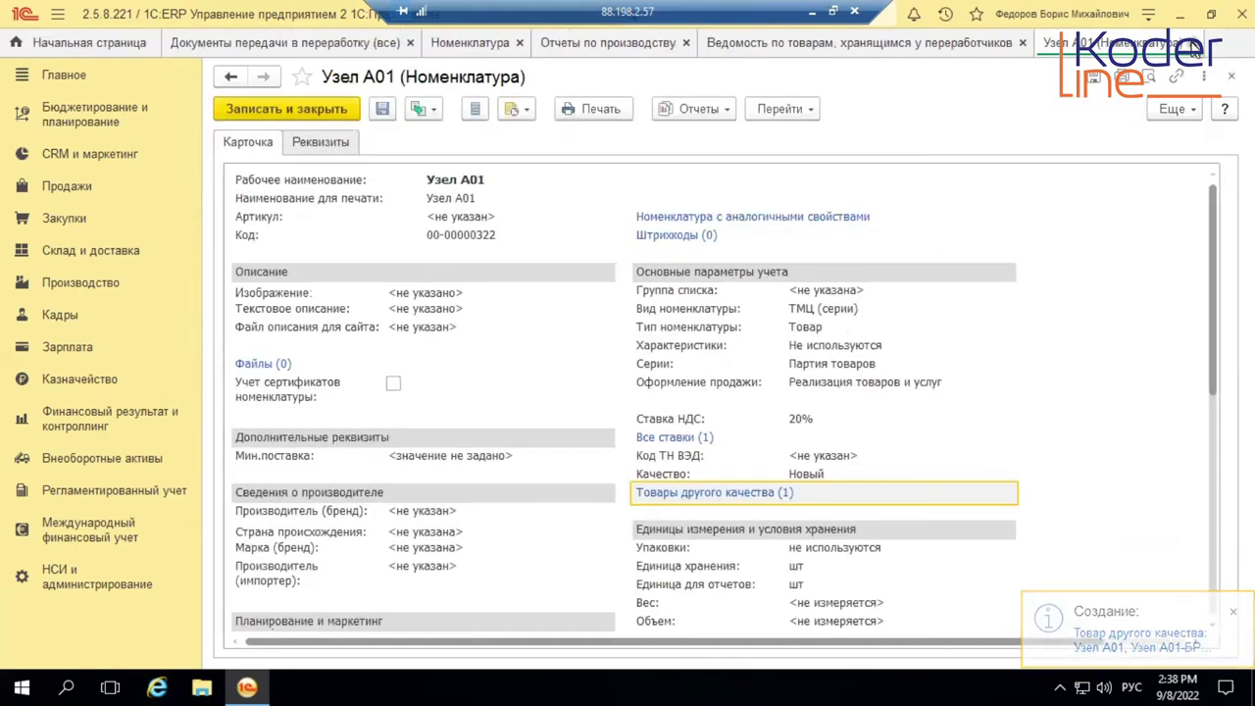
{"action": "left_click", "coordinate": [1194, 44]}
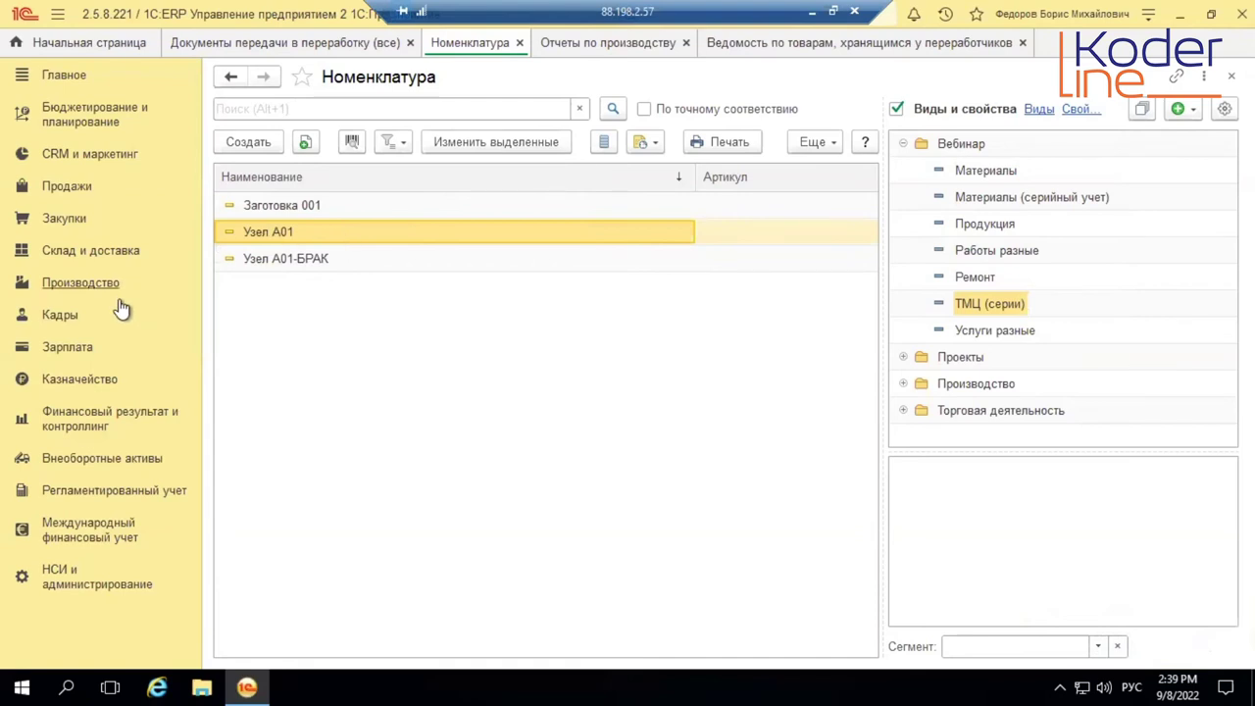
{"action": "left_click", "coordinate": [98, 259]}
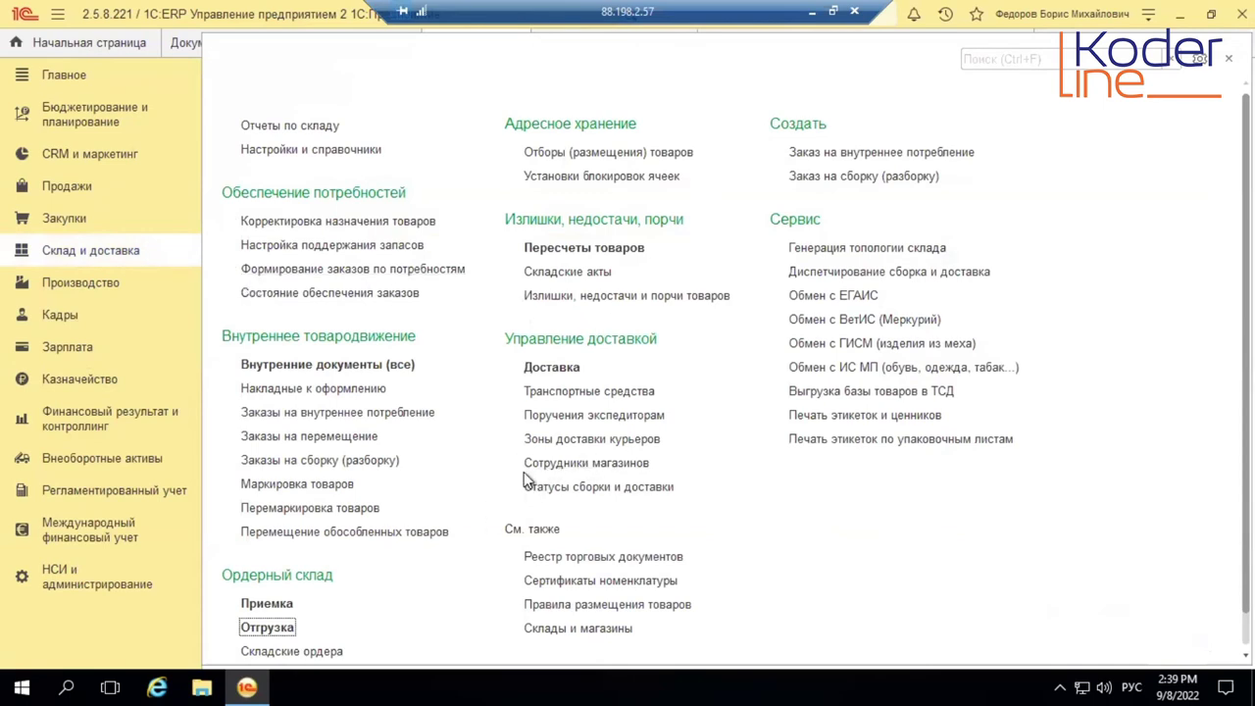
{"action": "left_click", "coordinate": [284, 652]}
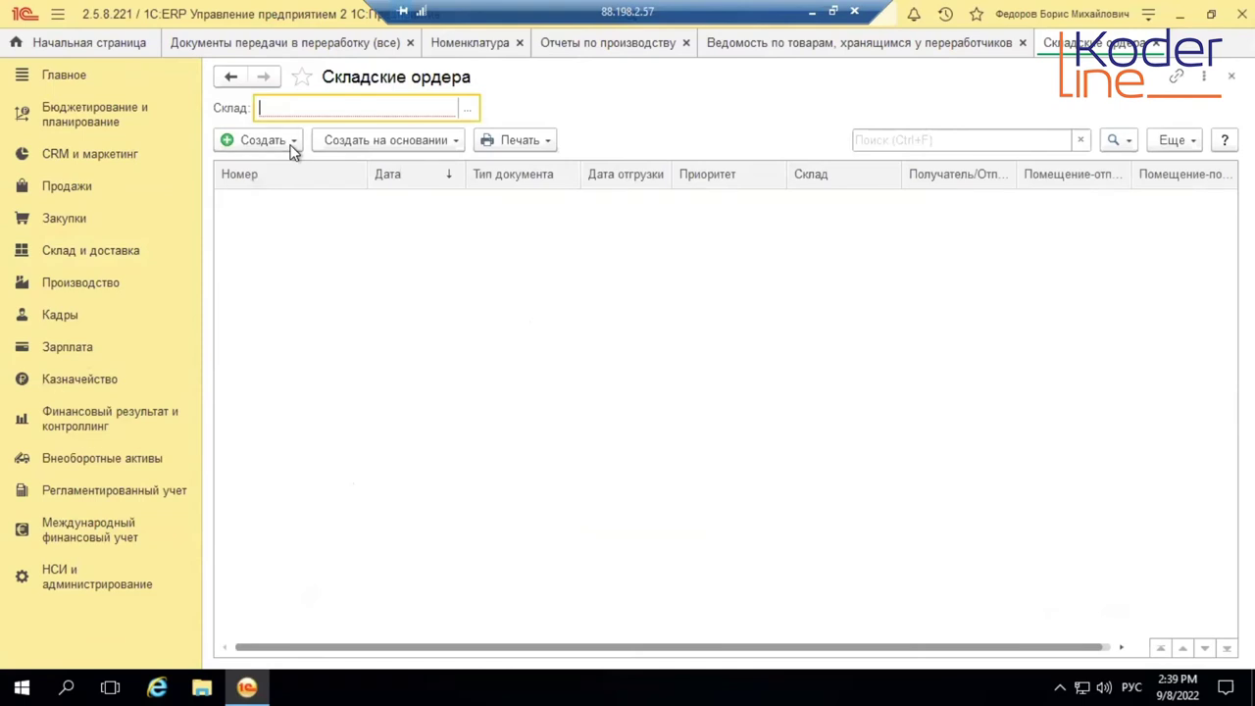
{"action": "key", "text": "F4"}
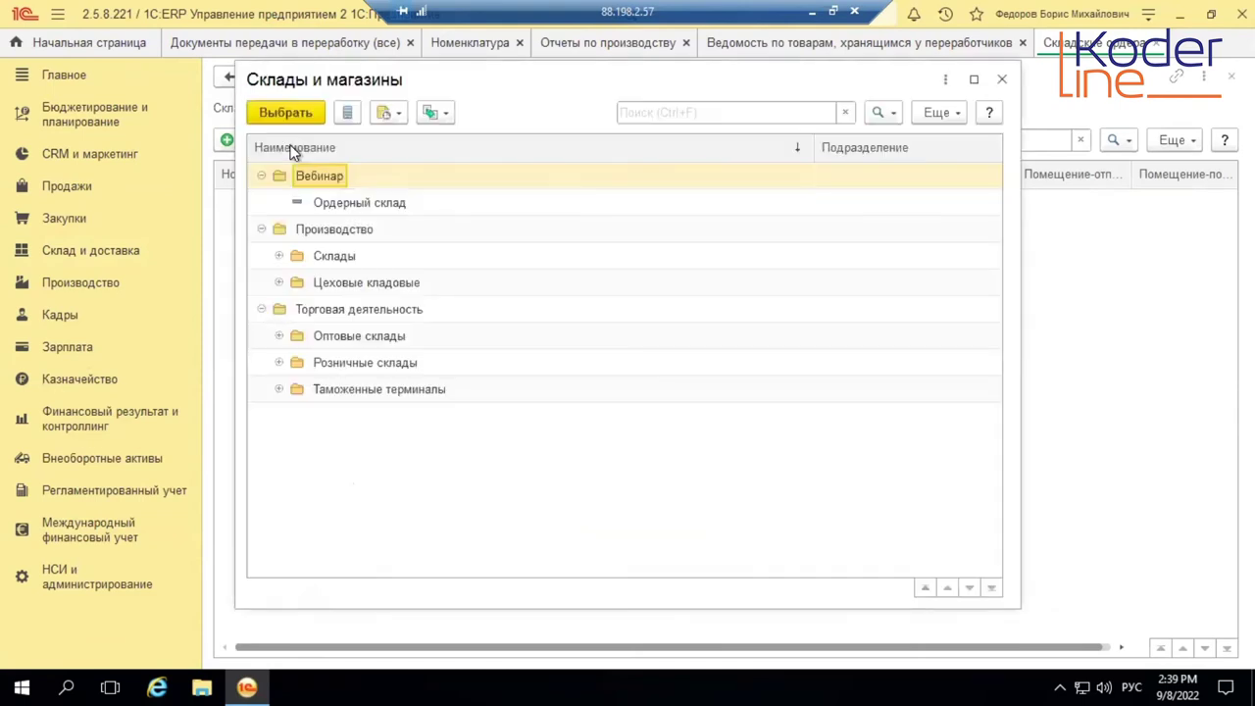
{"action": "left_click", "coordinate": [1000, 78]}
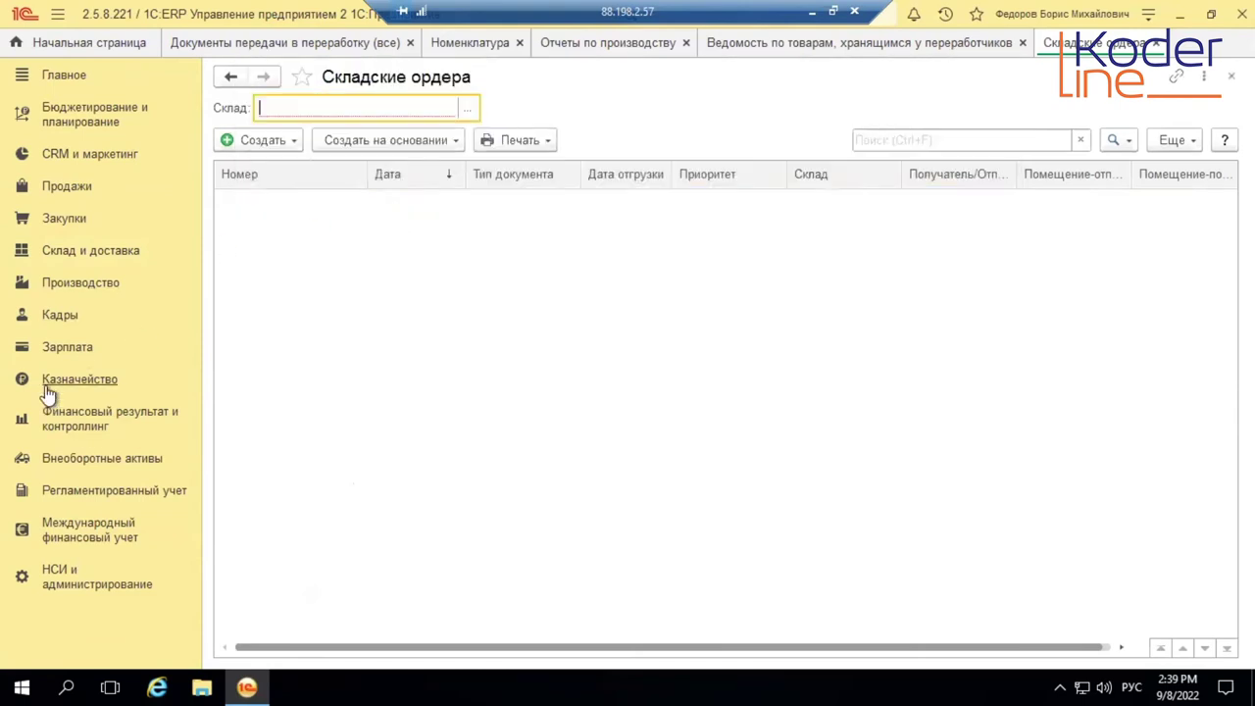
Open the Акт о расхождениях после приемки listed in Отгрузка товаров со склада and view its goods lines
{"action": "left_click", "coordinate": [98, 253]}
{"action": "left_click", "coordinate": [265, 628]}
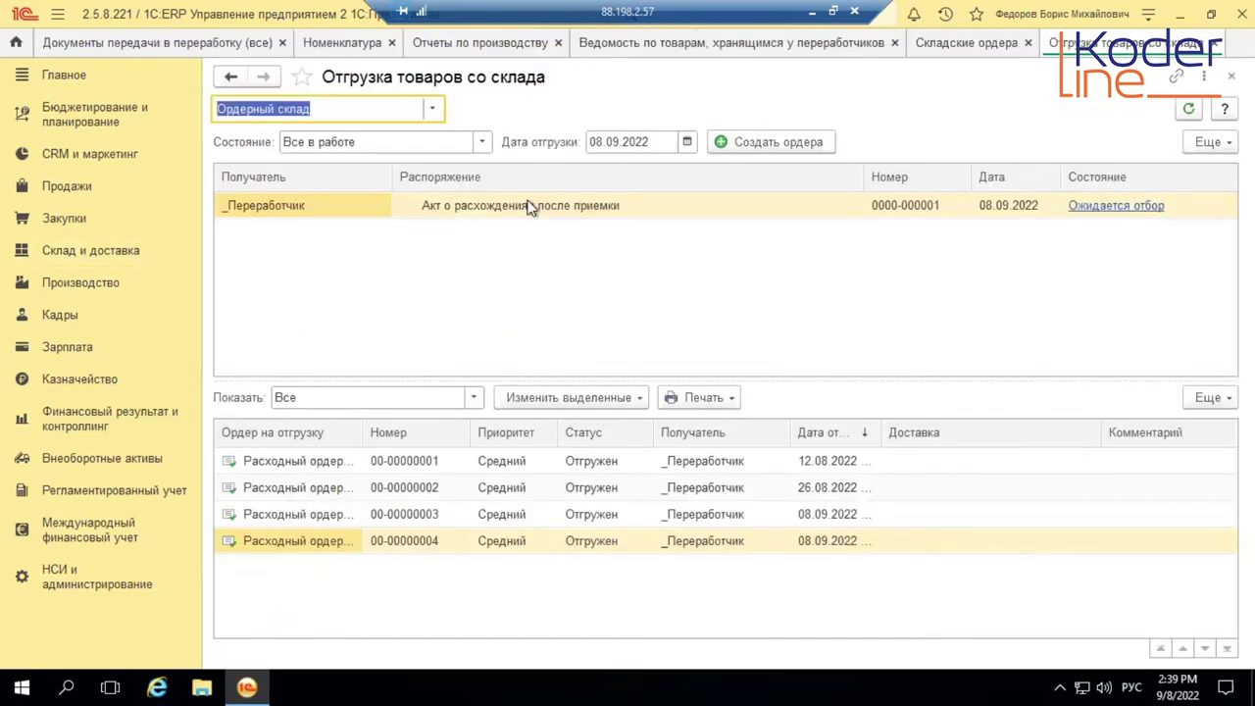
{"action": "left_click", "coordinate": [529, 206]}
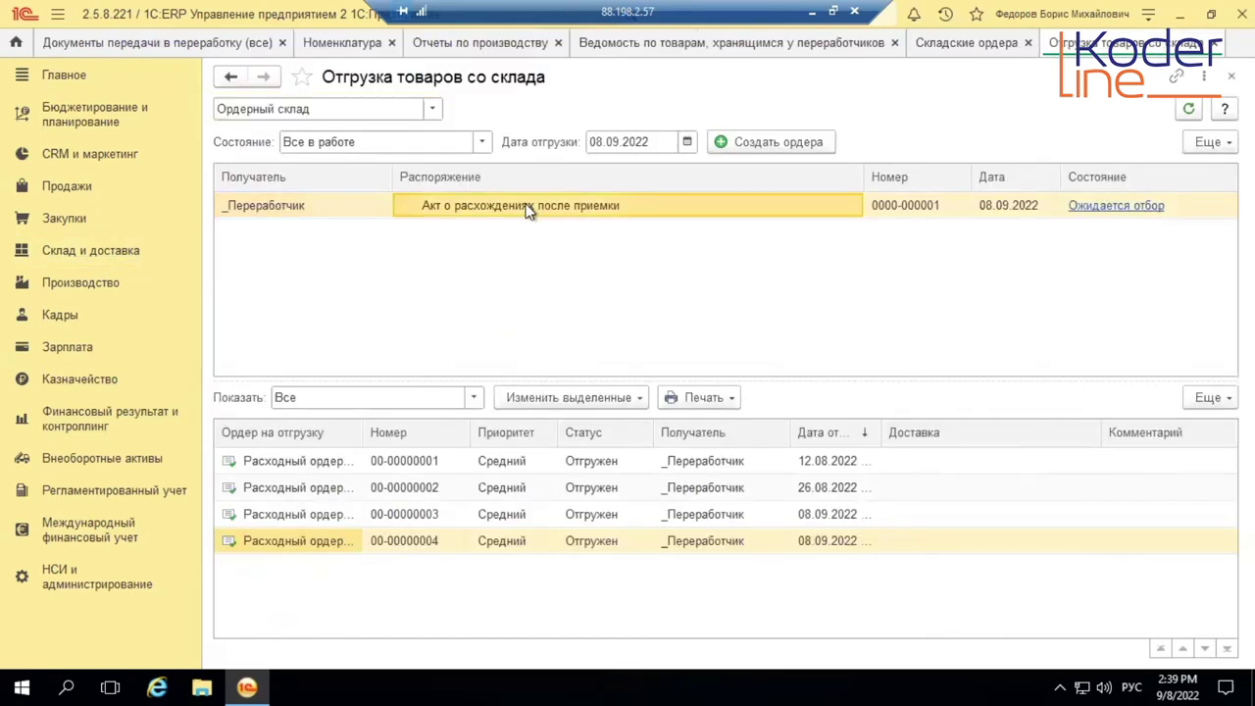
{"action": "double_click", "coordinate": [463, 205]}
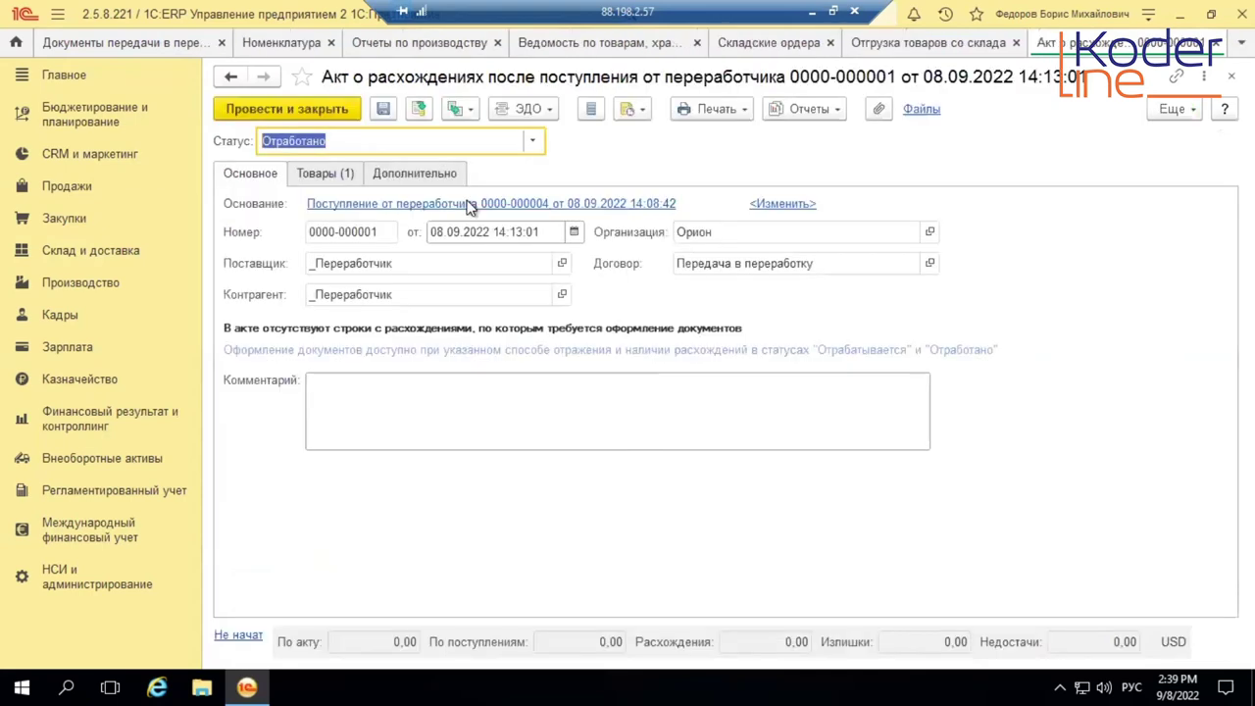
{"action": "left_click", "coordinate": [331, 174]}
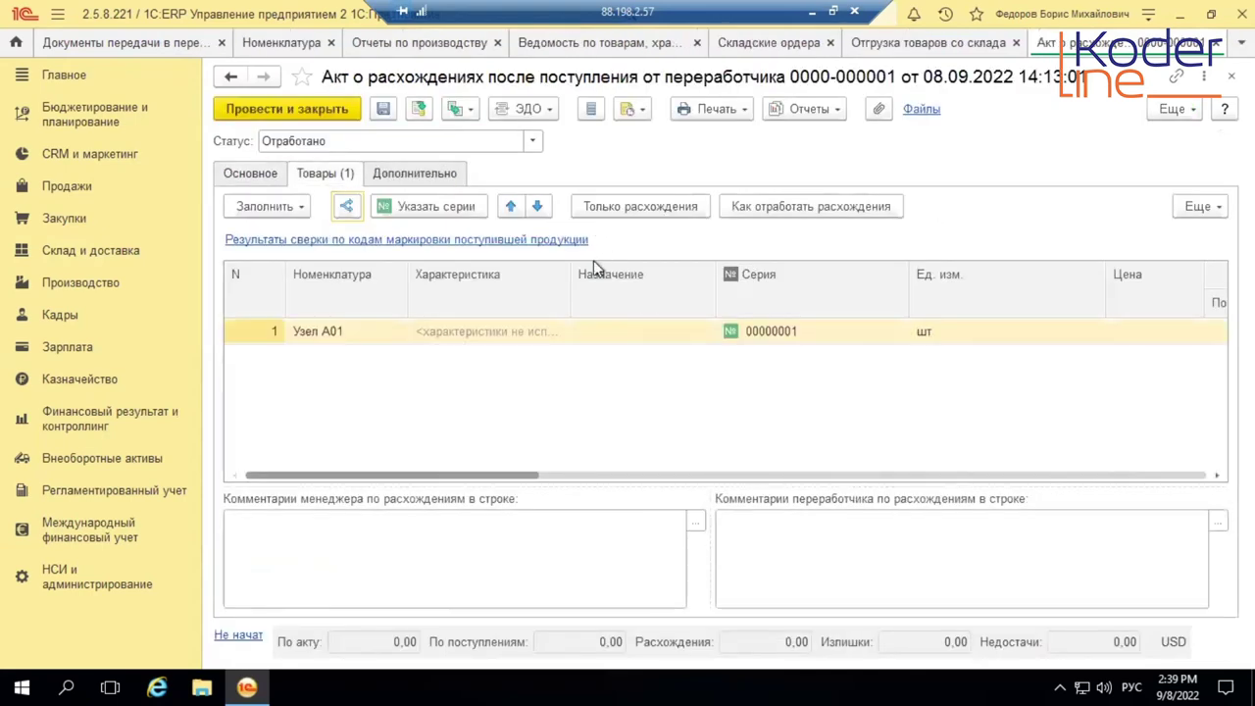
Close the discrepancy act and create a shipment order for the selected Акт о расхождениях после приемки
{"action": "left_click", "coordinate": [533, 140]}
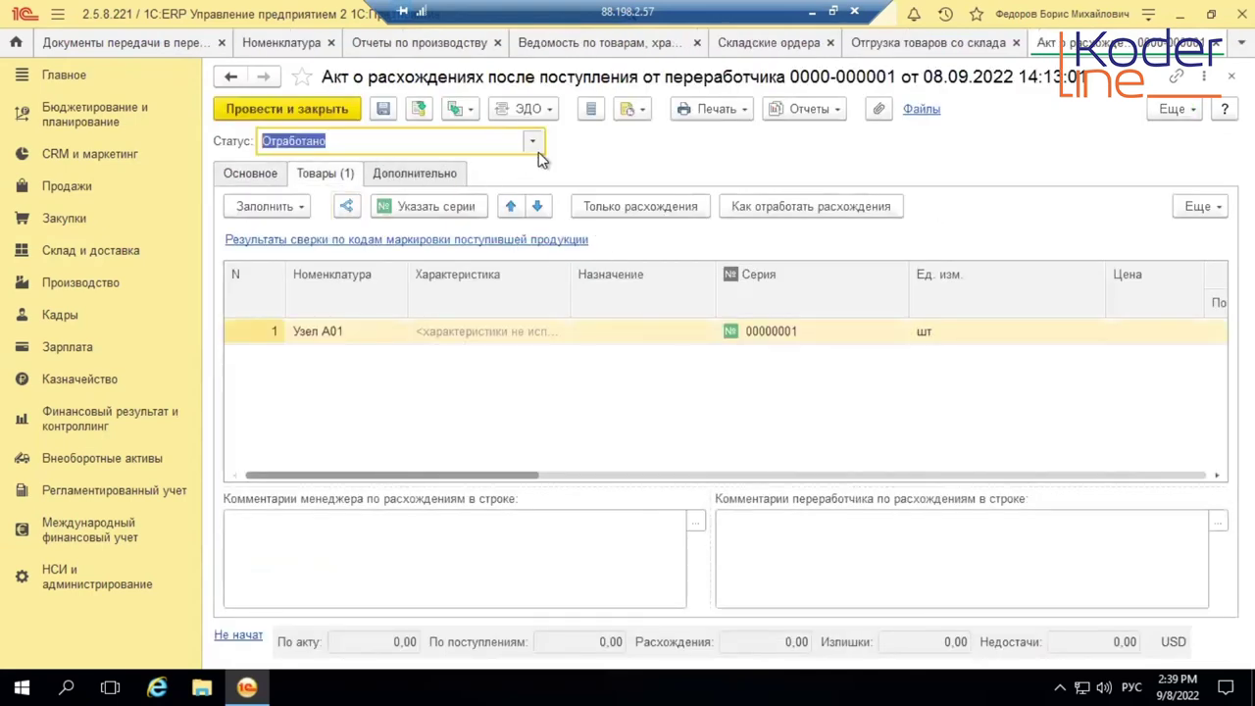
{"action": "left_click", "coordinate": [641, 249]}
{"action": "left_click", "coordinate": [1231, 75]}
{"action": "left_click", "coordinate": [691, 380]}
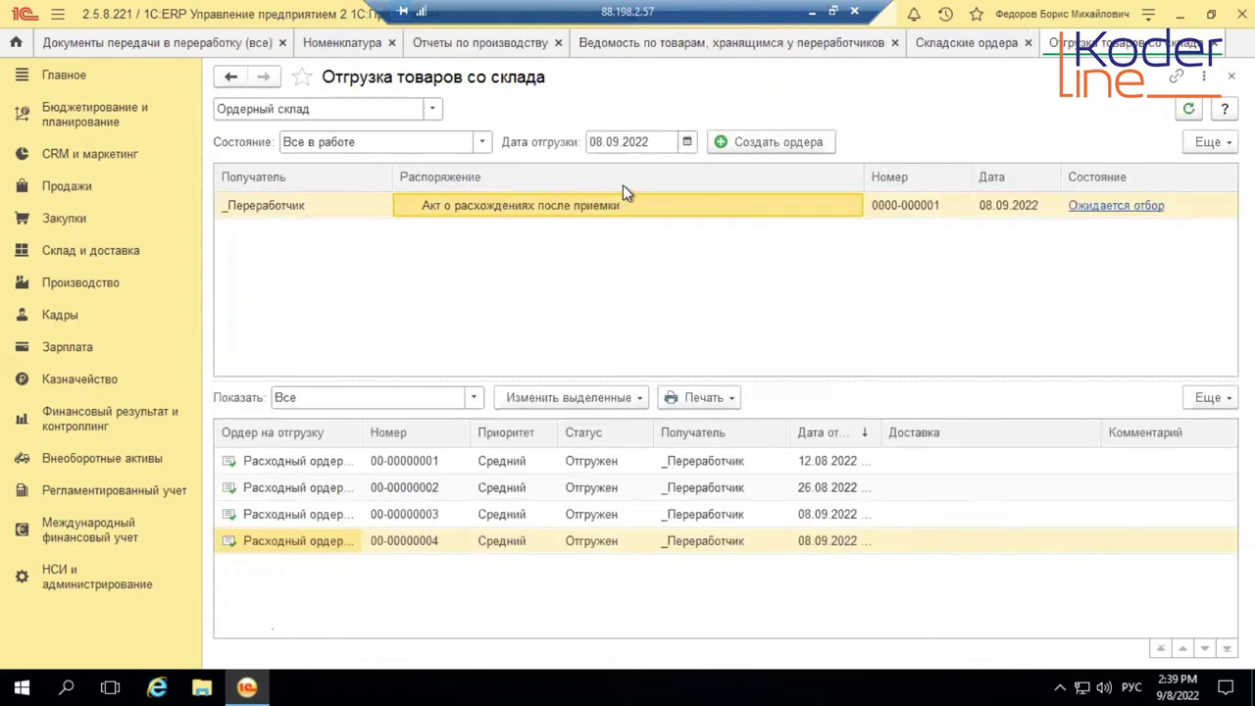
{"action": "left_click", "coordinate": [766, 145]}
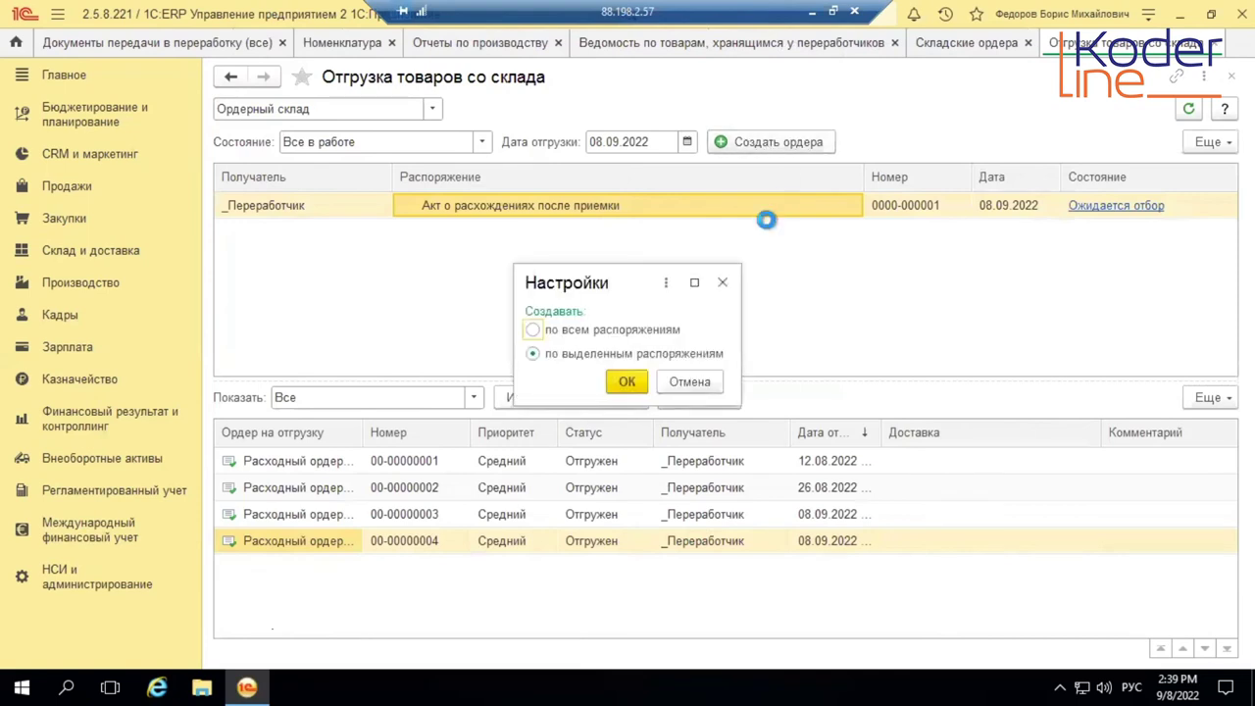
{"action": "left_click", "coordinate": [625, 382]}
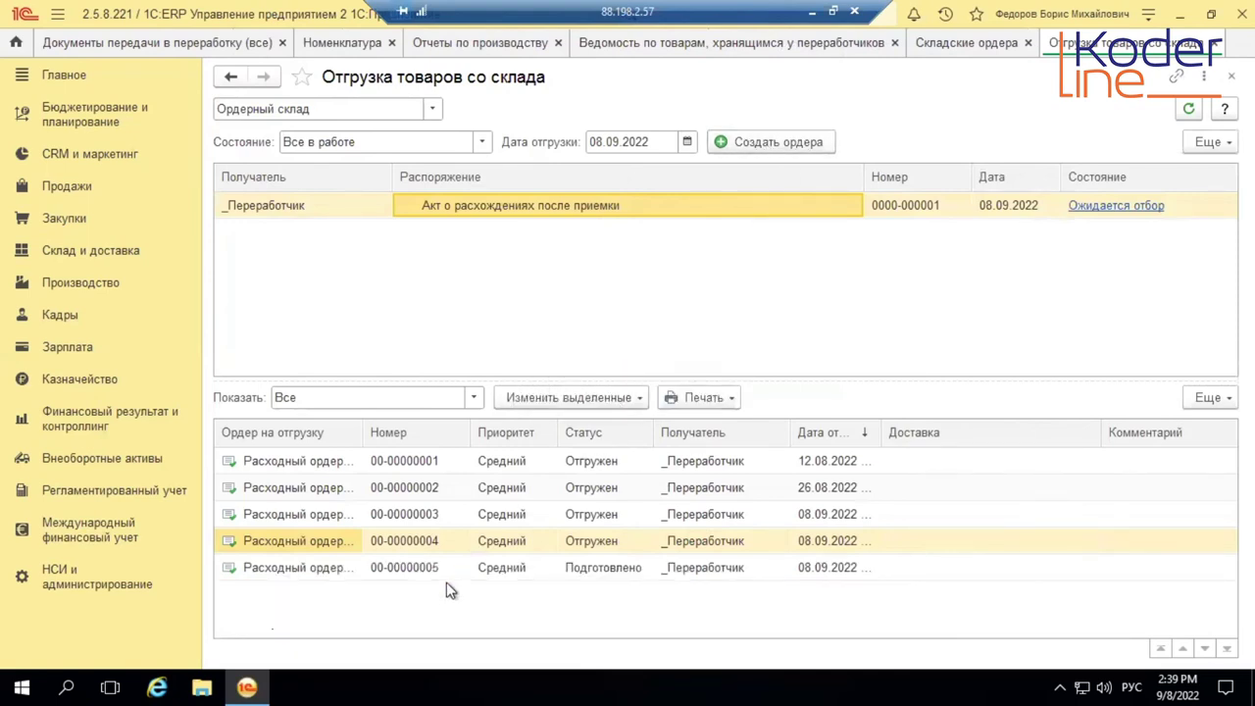
Set the status of the newly created Расходный ордер на товары to Отгружен, and post and close it
{"action": "left_click", "coordinate": [434, 566]}
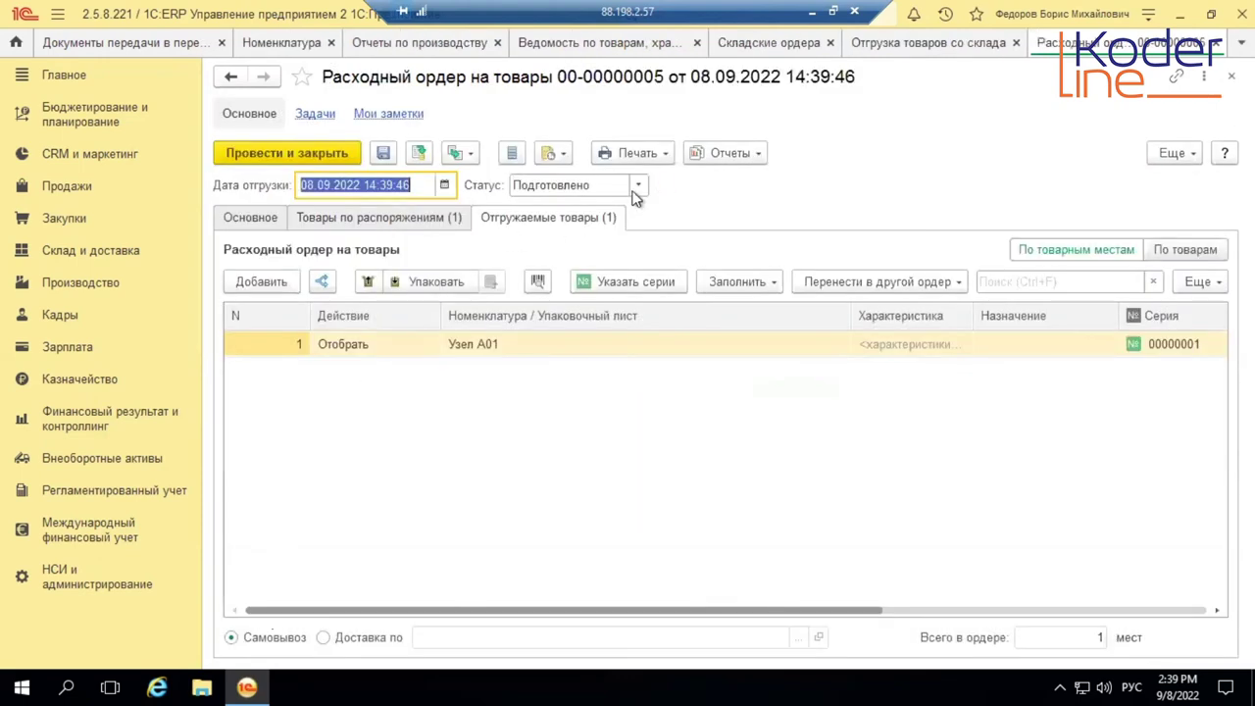
{"action": "left_click", "coordinate": [638, 184]}
{"action": "left_click", "coordinate": [582, 356]}
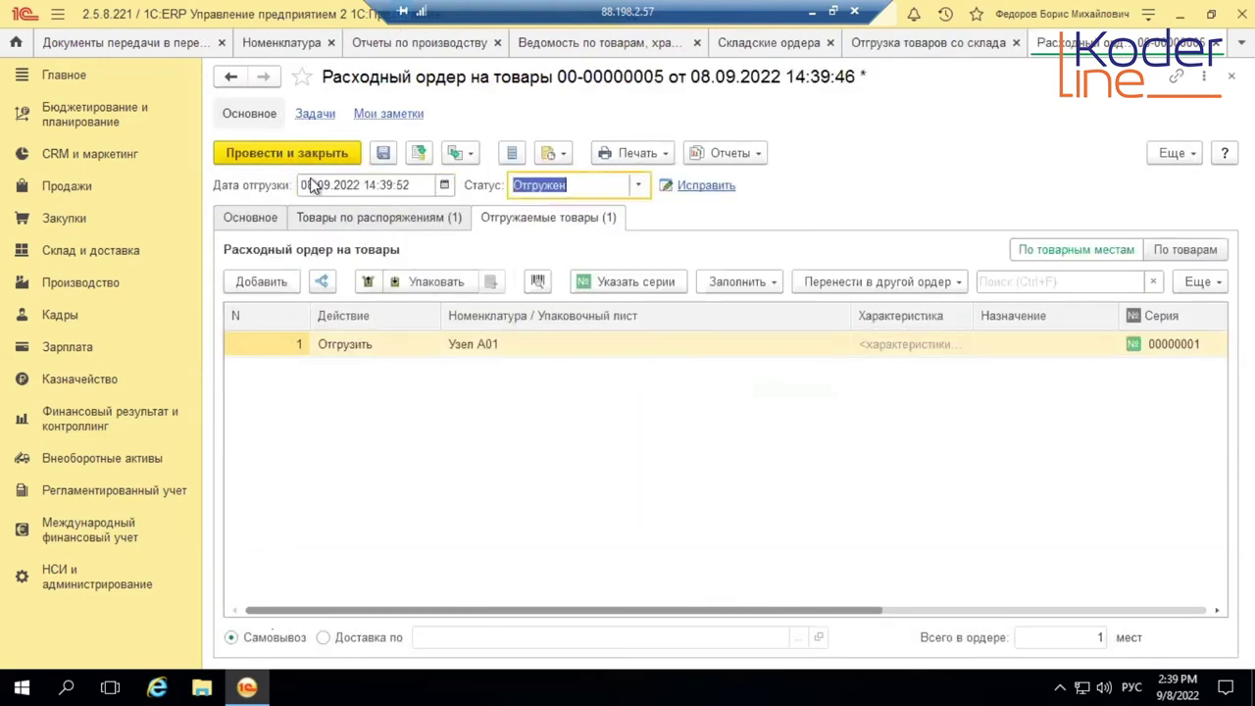
{"action": "left_click", "coordinate": [285, 149]}
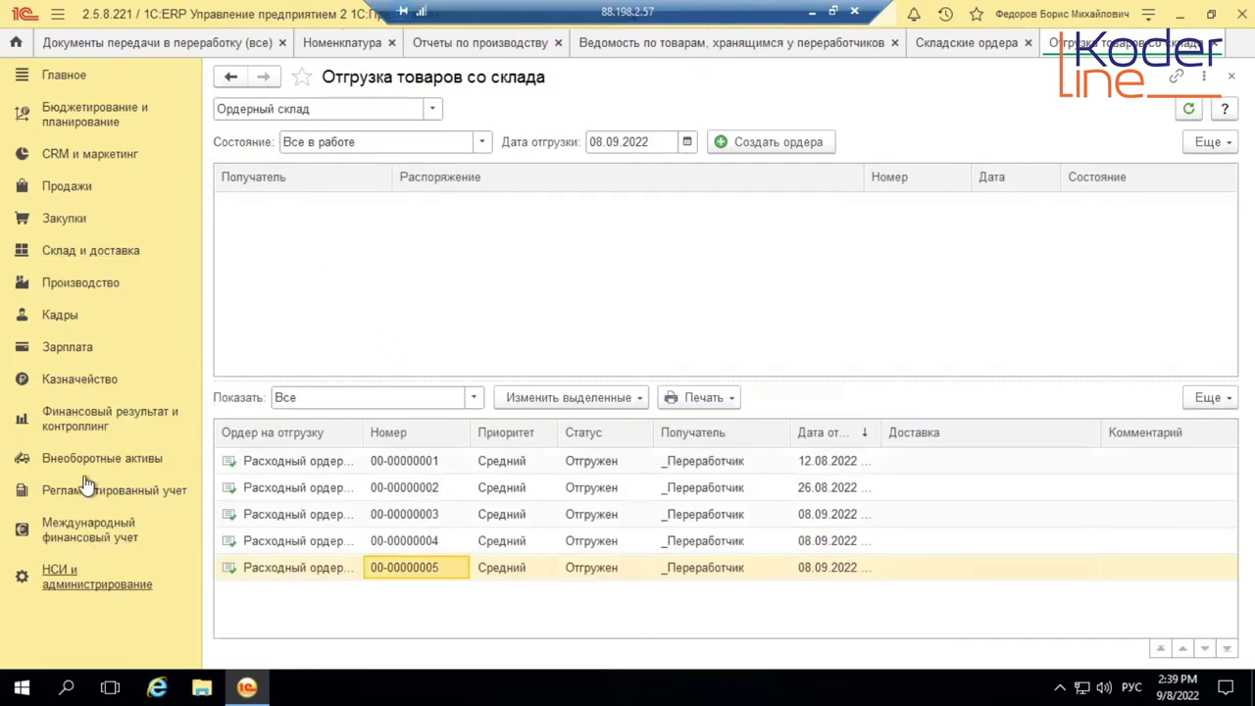
Create a Приходный ордер на товары for the receipt from _Переработчик awaiting acceptance at Ордерный склад, and post and close it
{"action": "left_click", "coordinate": [86, 251]}
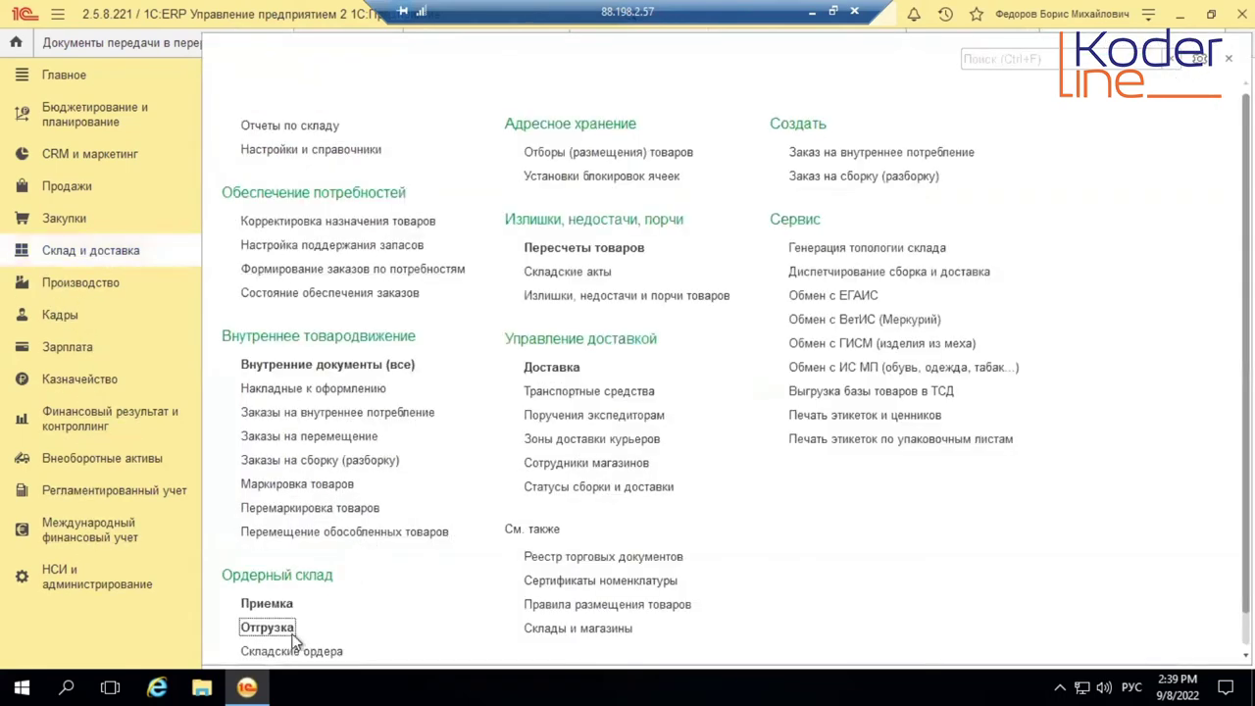
{"action": "left_click", "coordinate": [267, 603]}
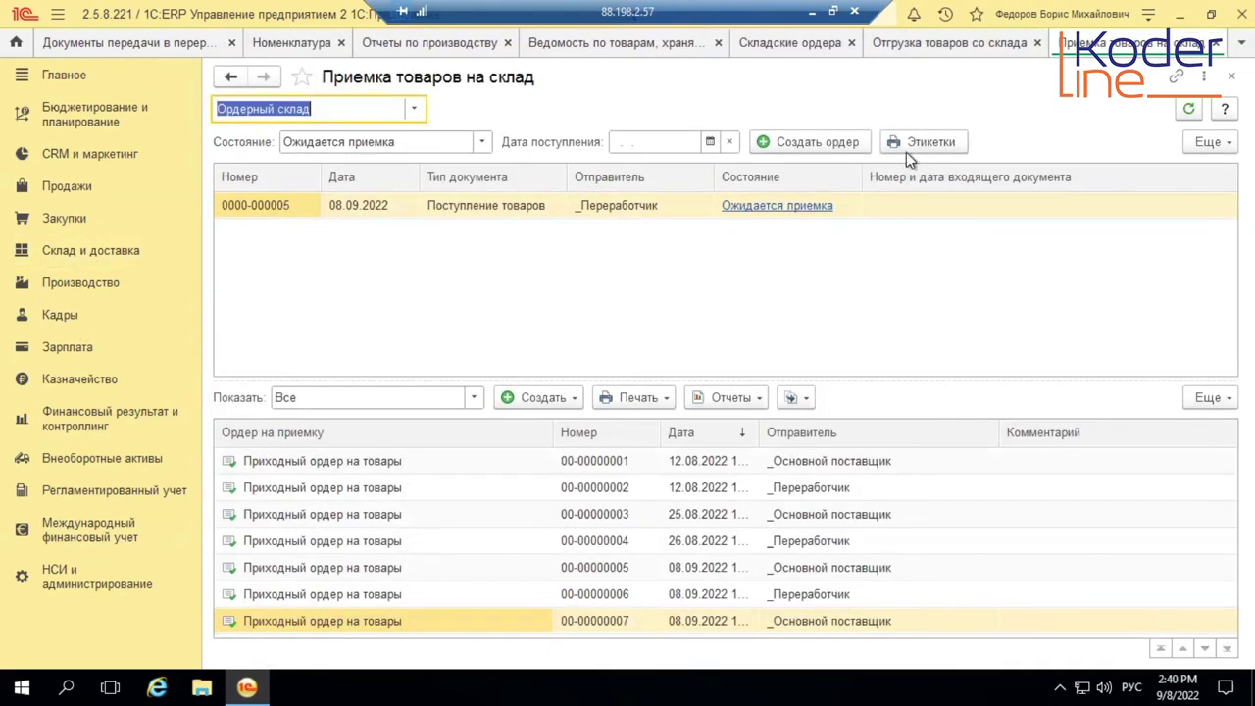
{"action": "left_click", "coordinate": [840, 144]}
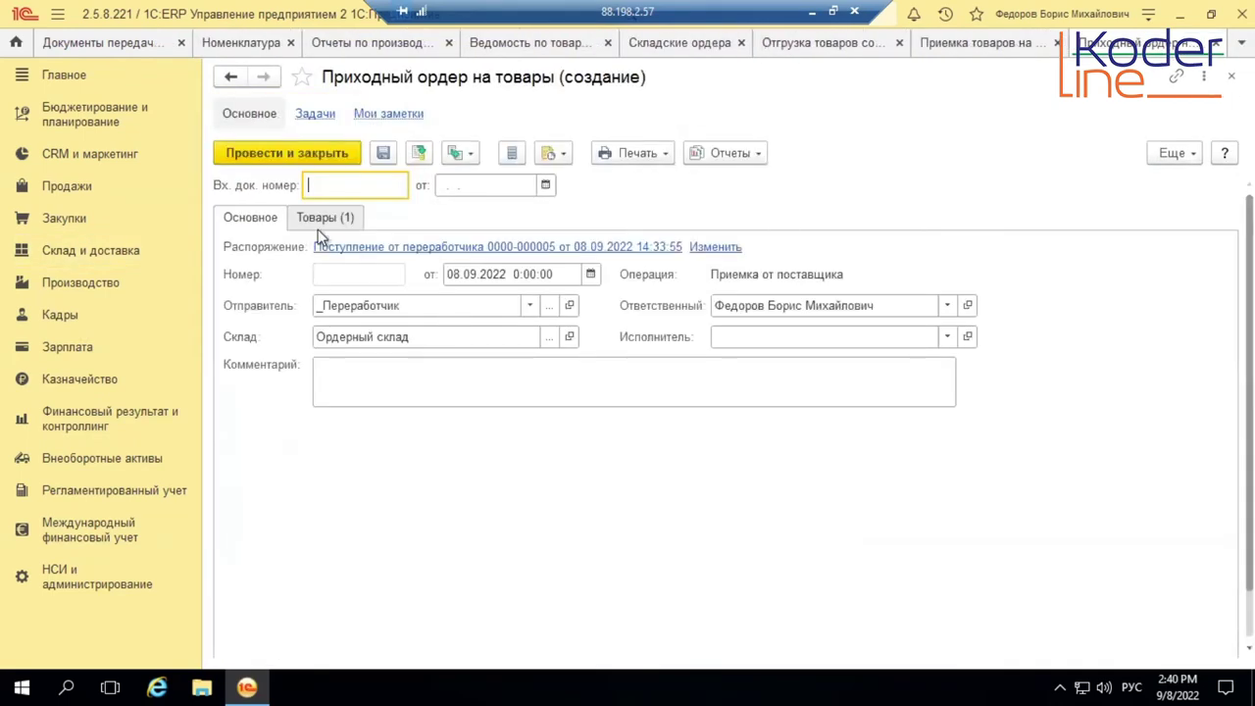
{"action": "left_click", "coordinate": [285, 154]}
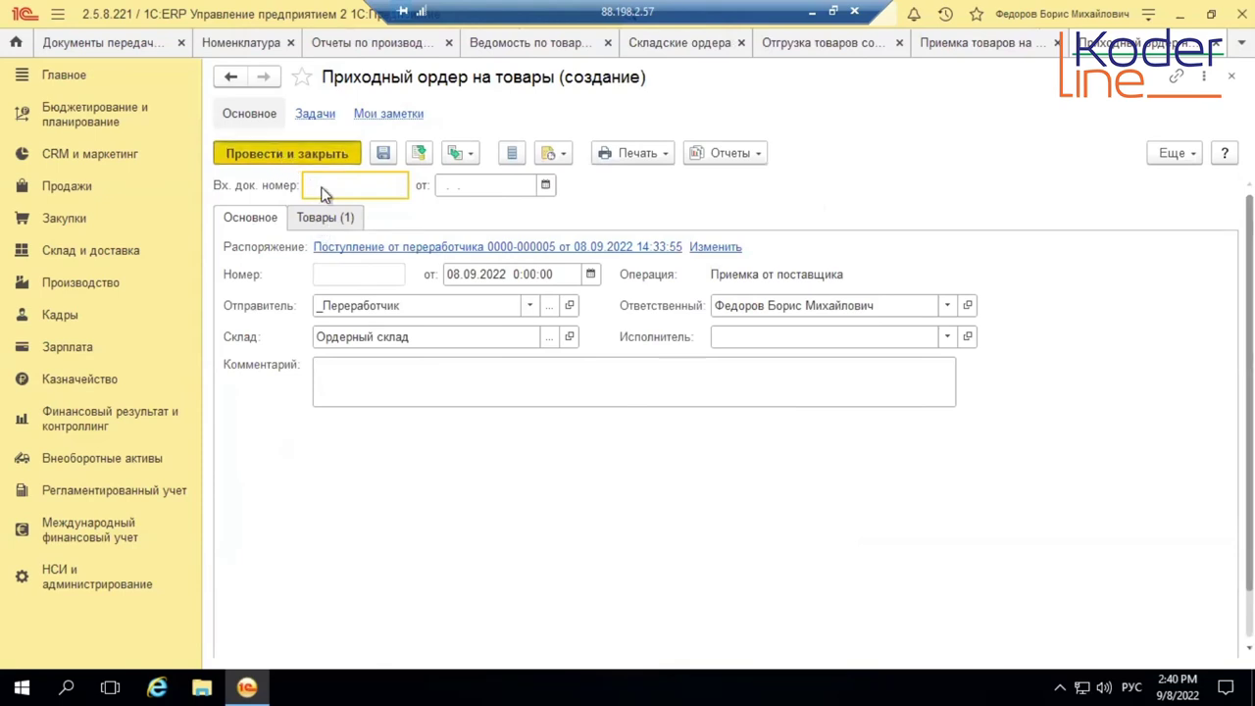
{"action": "left_click", "coordinate": [262, 149]}
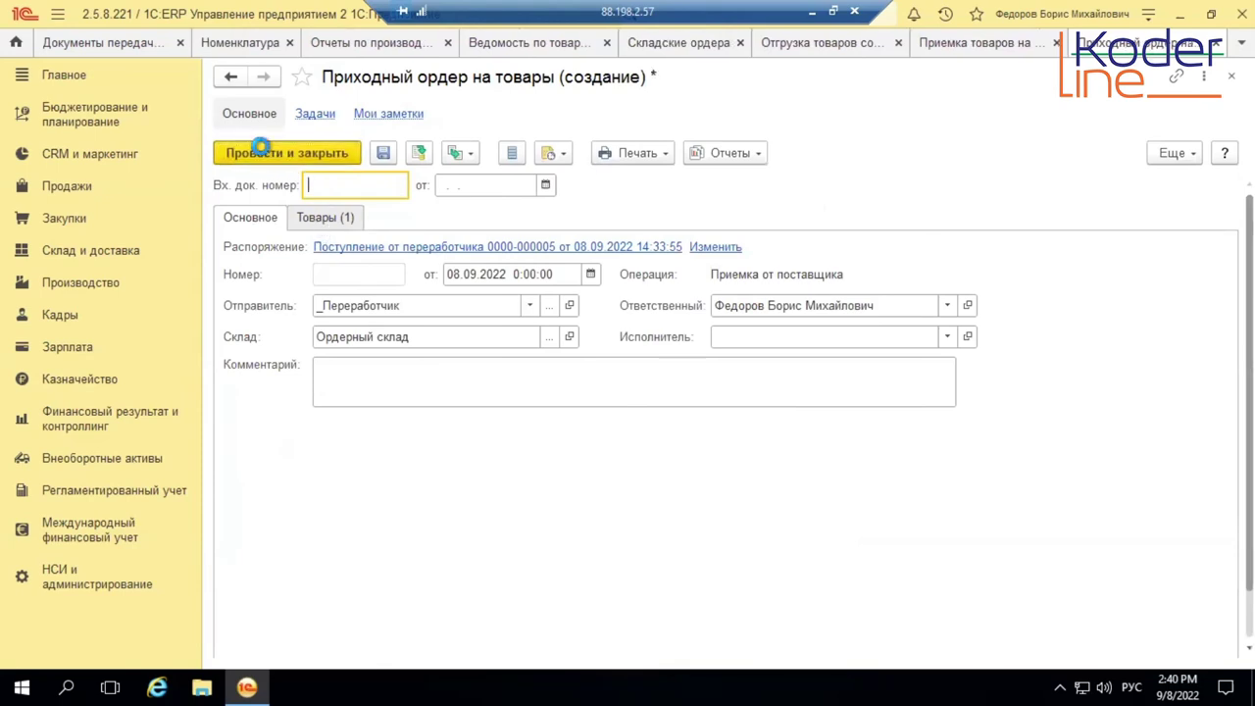
{"action": "left_click", "coordinate": [262, 149]}
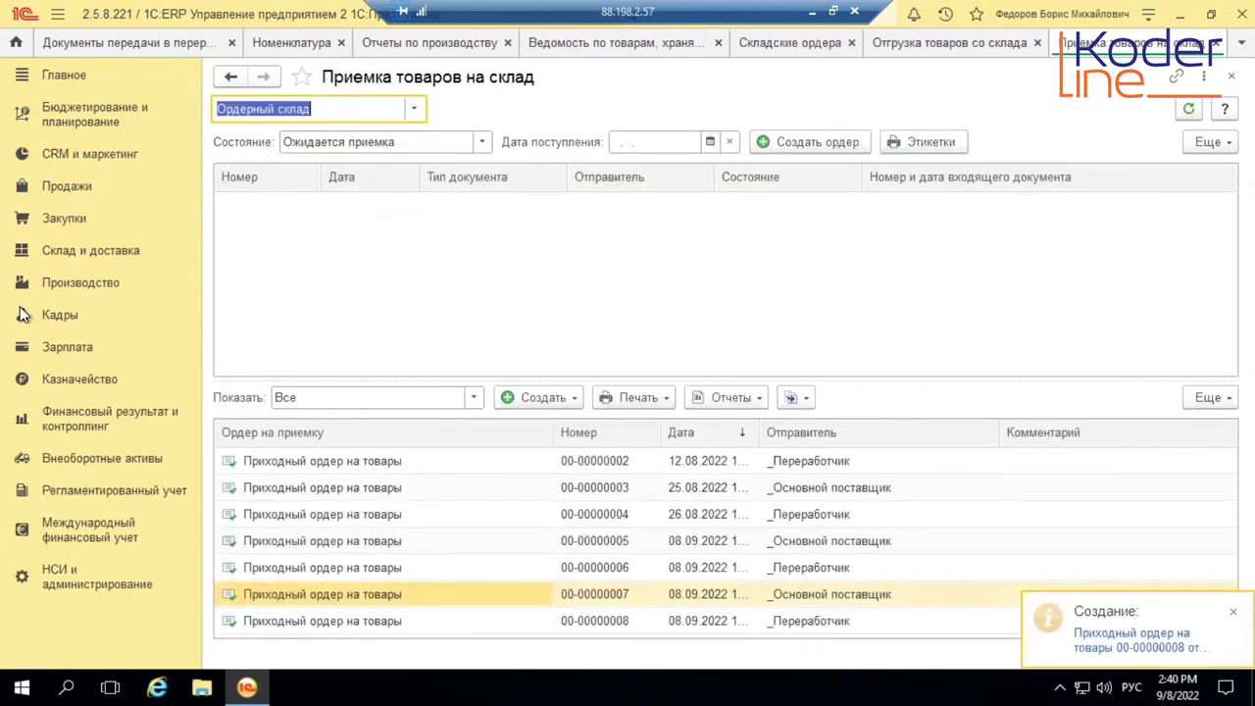
{"action": "left_click", "coordinate": [125, 251]}
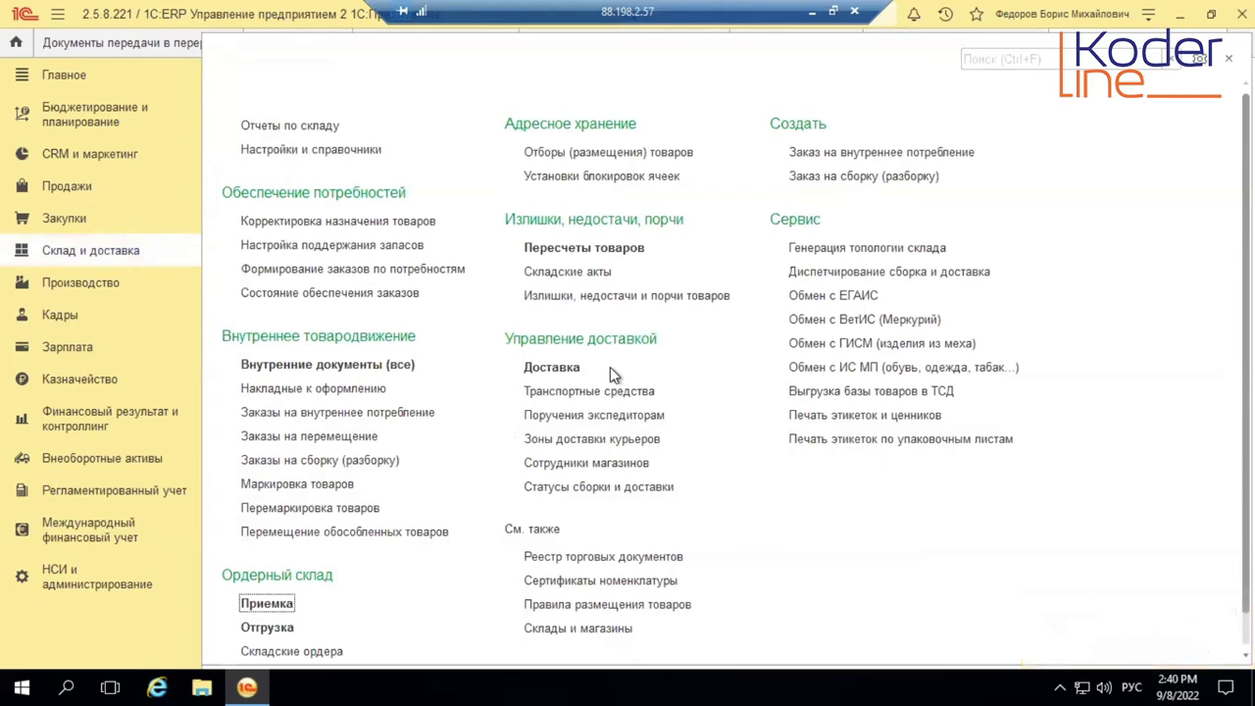
{"action": "left_click", "coordinate": [625, 295]}
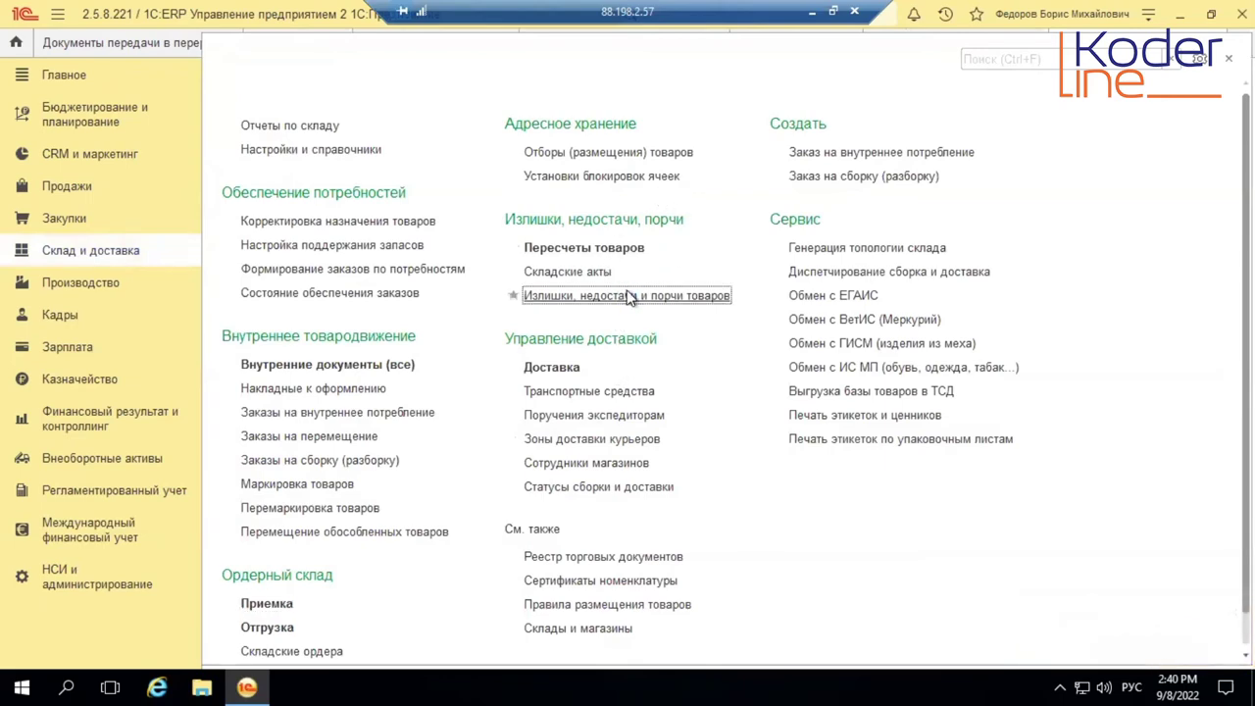
{"action": "left_click", "coordinate": [1215, 43]}
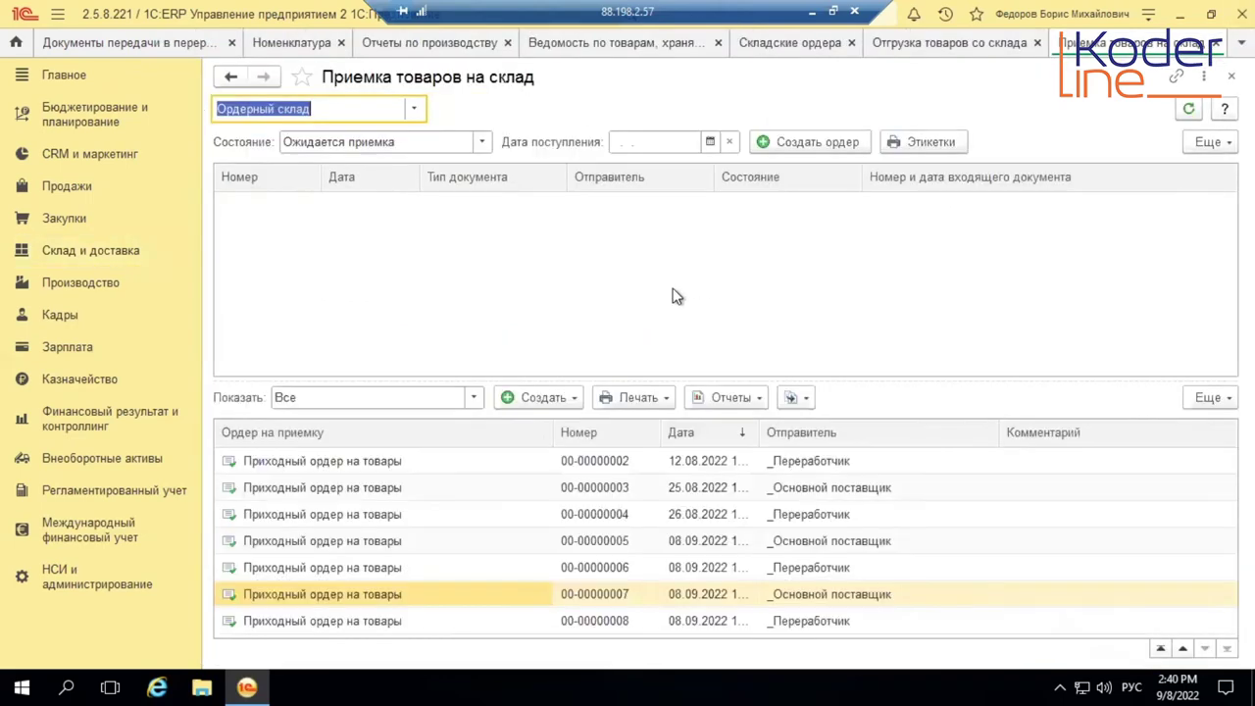
Create a new internal warehouse document of type Порча товаров with the operation that receives the goods at cost (оприходование по себестоимости)
{"action": "left_click", "coordinate": [78, 283]}
{"action": "left_click", "coordinate": [77, 254]}
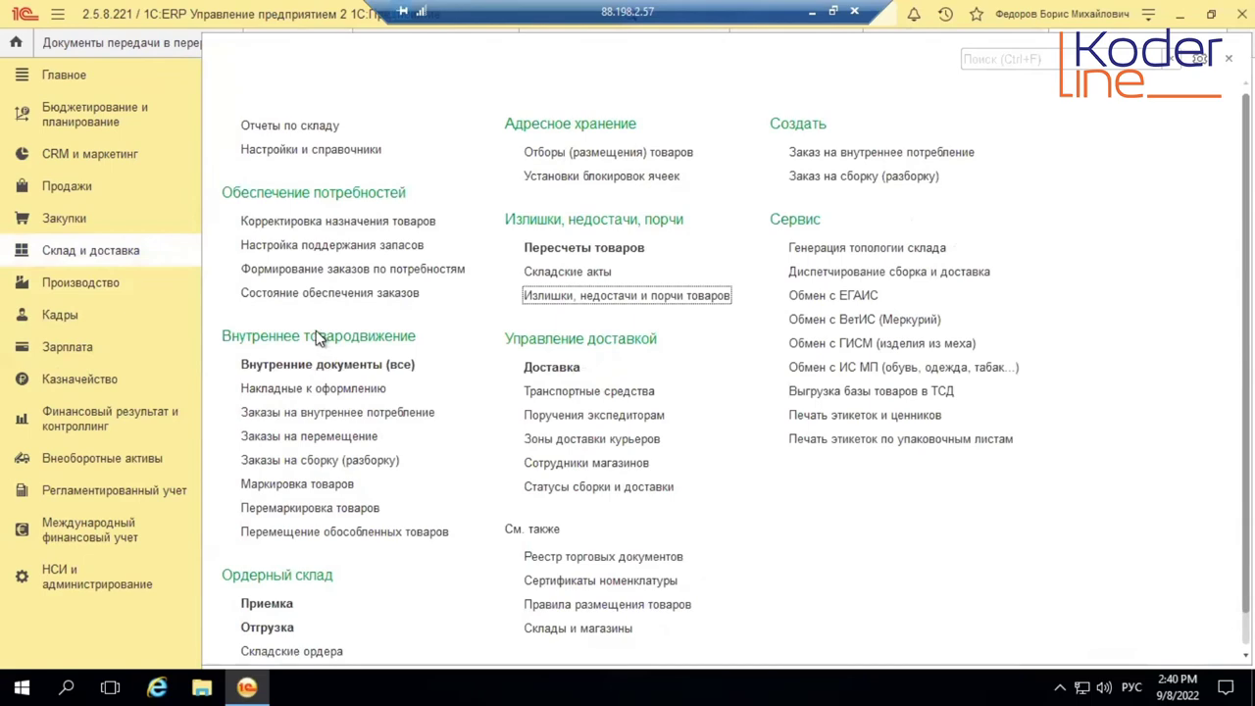
{"action": "left_click", "coordinate": [306, 360]}
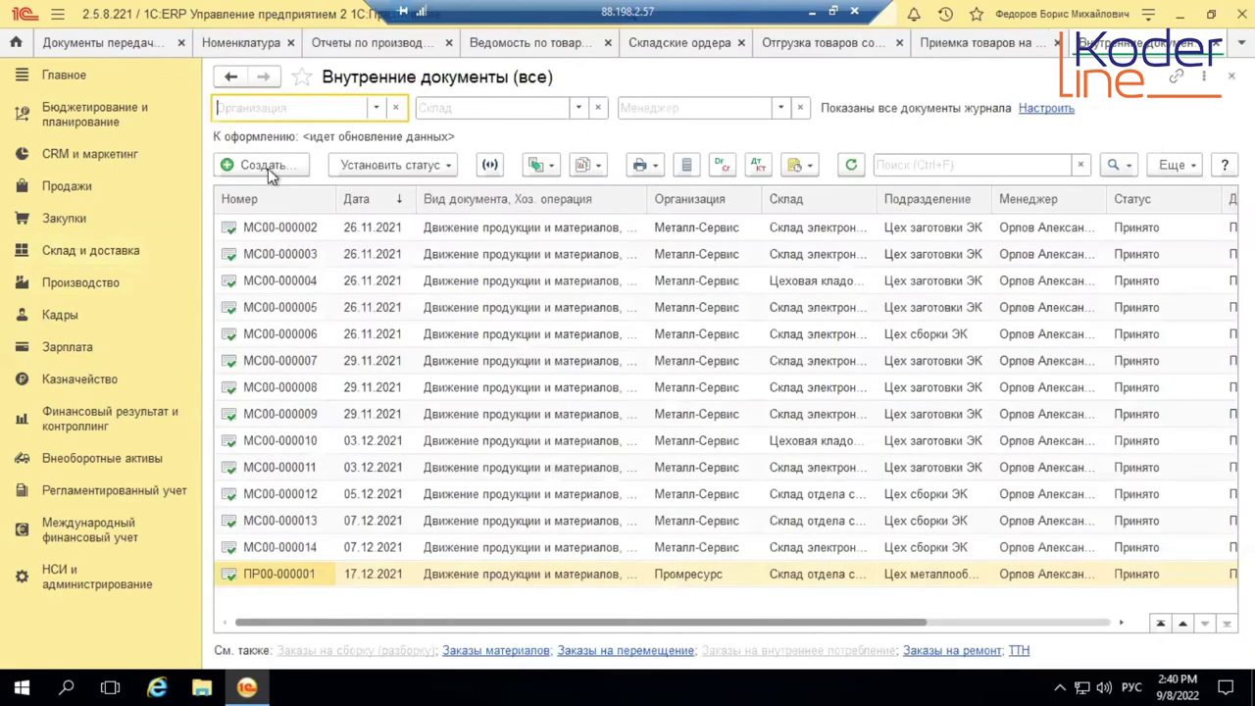
{"action": "left_click", "coordinate": [263, 165]}
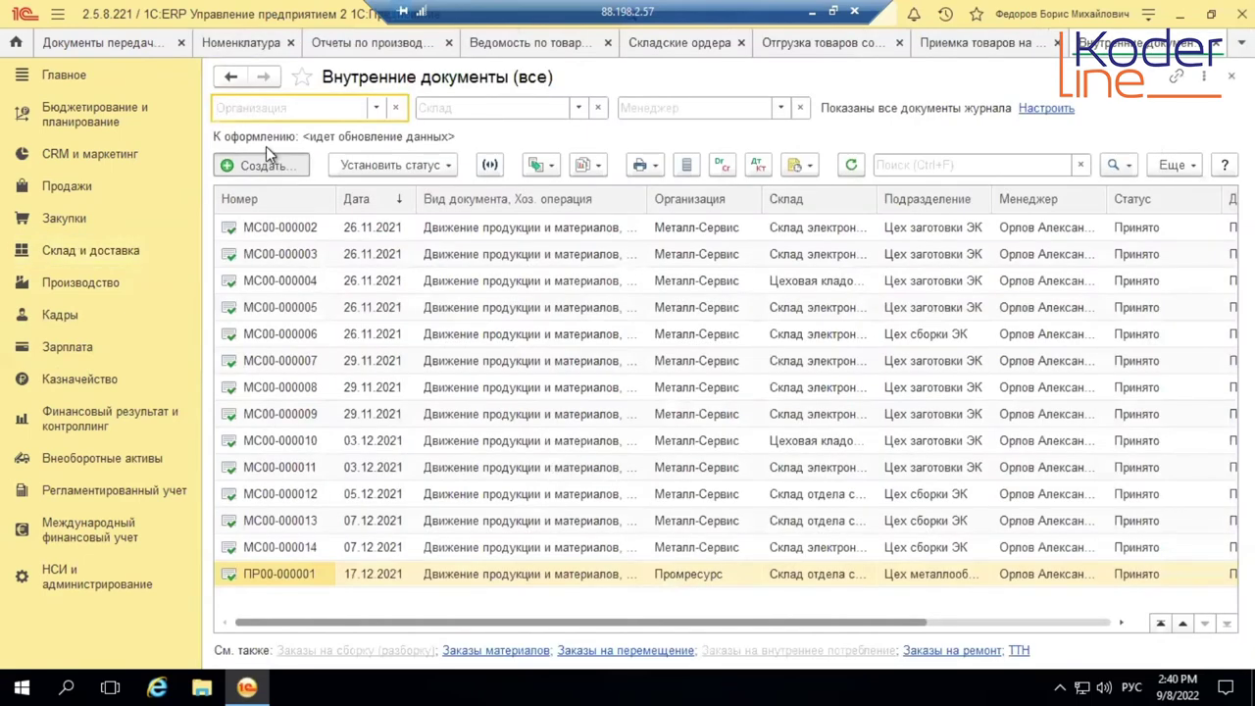
{"action": "left_click", "coordinate": [514, 401]}
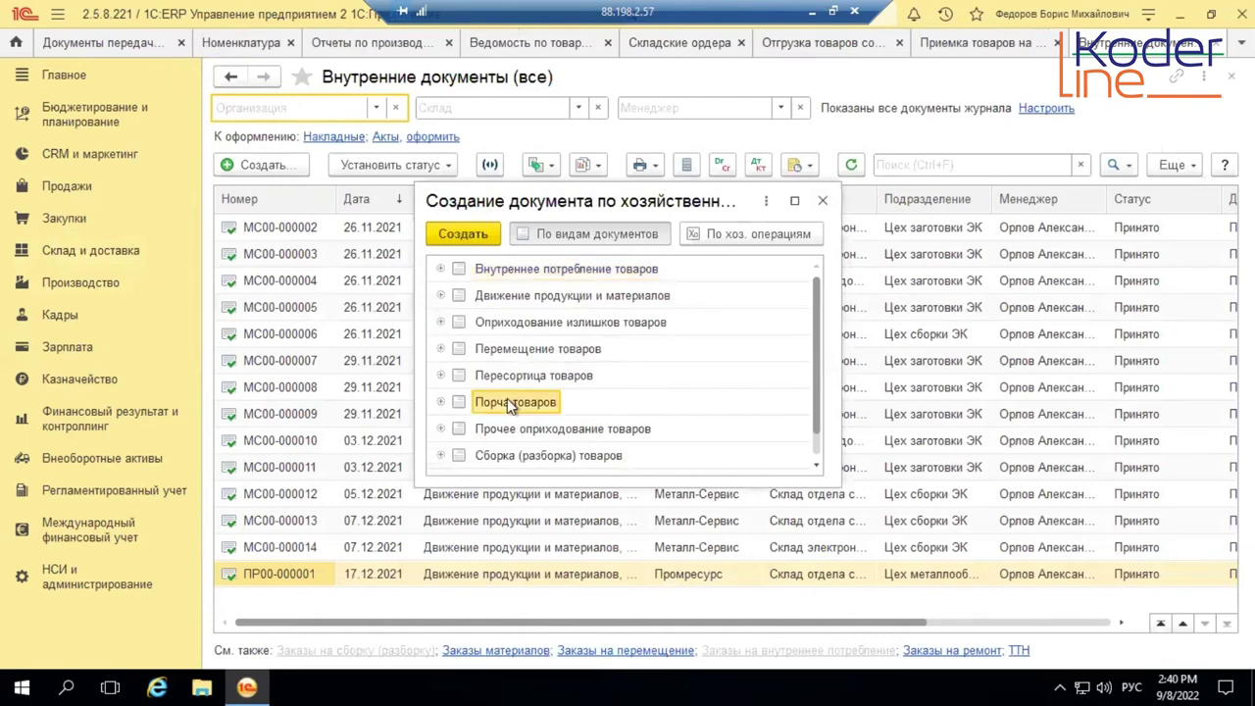
{"action": "left_click", "coordinate": [441, 401]}
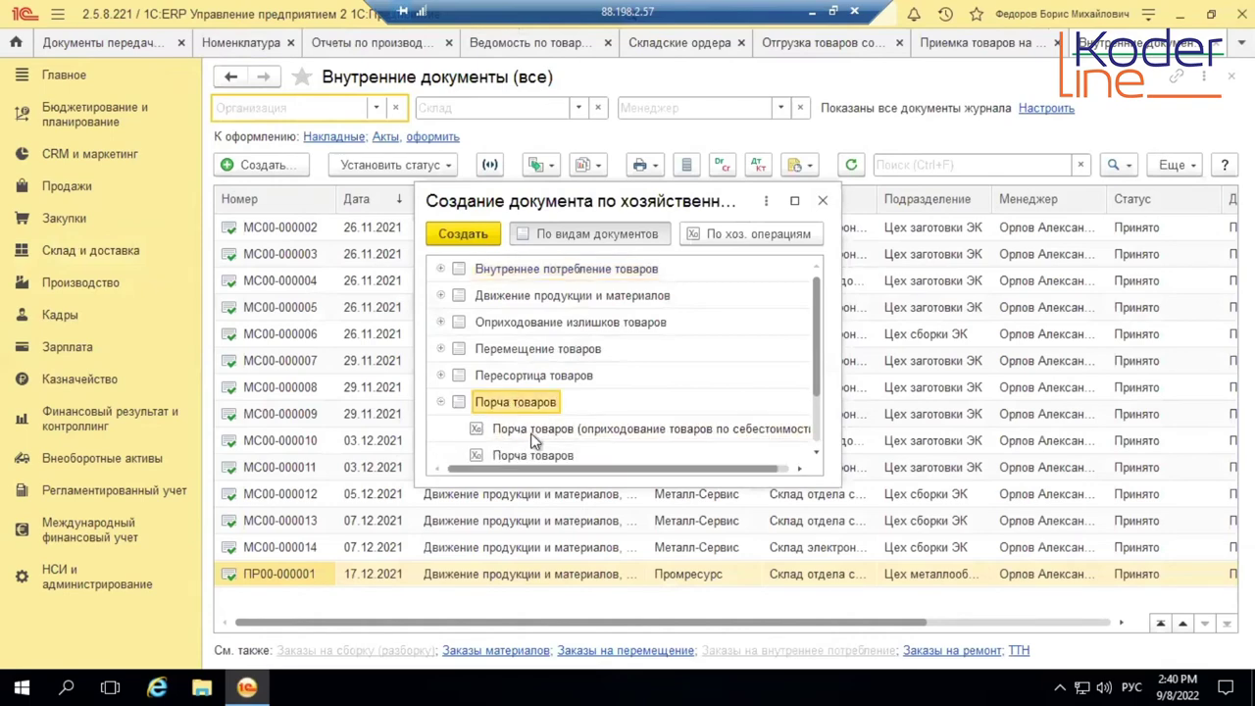
{"action": "double_click", "coordinate": [536, 427]}
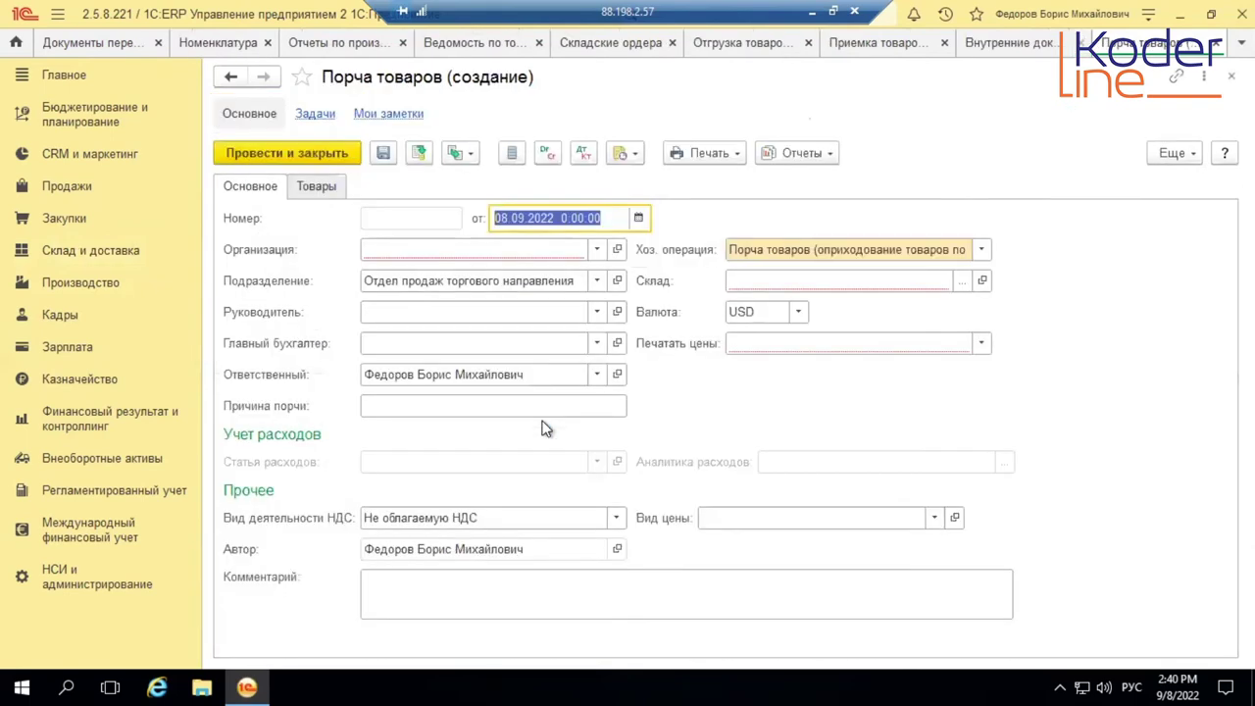
Set the organization to Орион and the warehouse to Ордерный склад in the Порча товаров document
{"action": "left_click", "coordinate": [598, 249]}
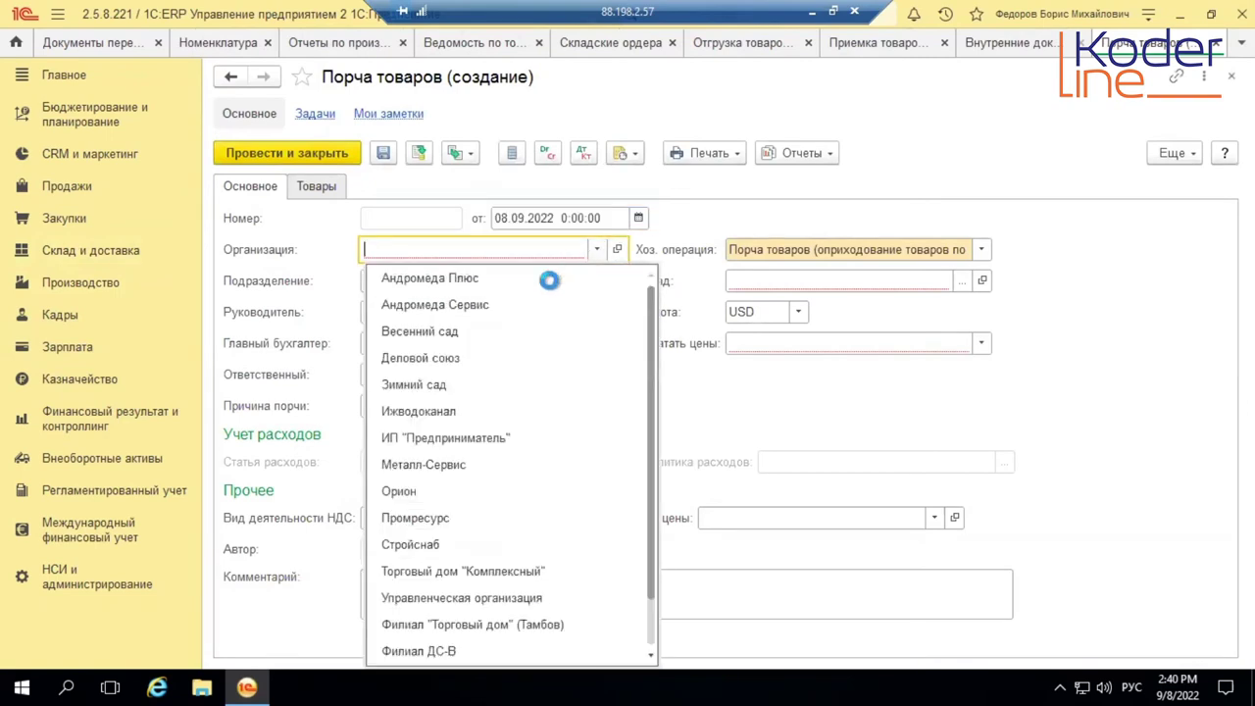
{"action": "left_click", "coordinate": [404, 488]}
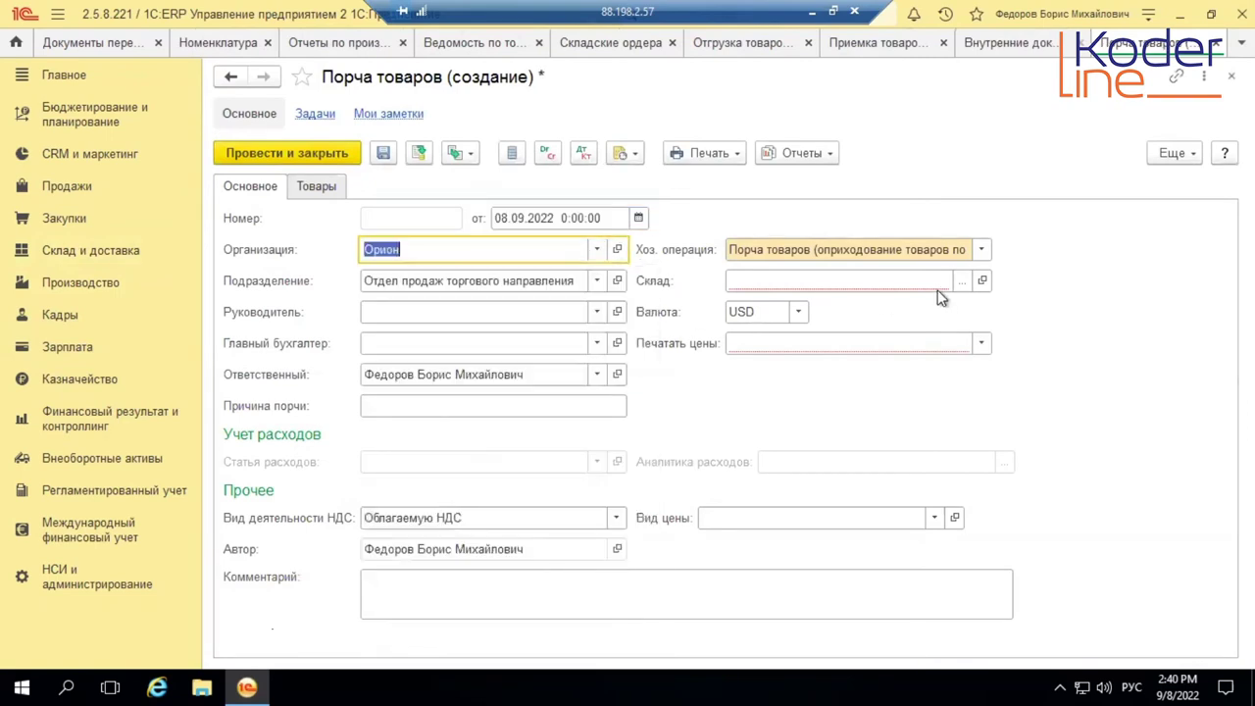
{"action": "left_click", "coordinate": [962, 280]}
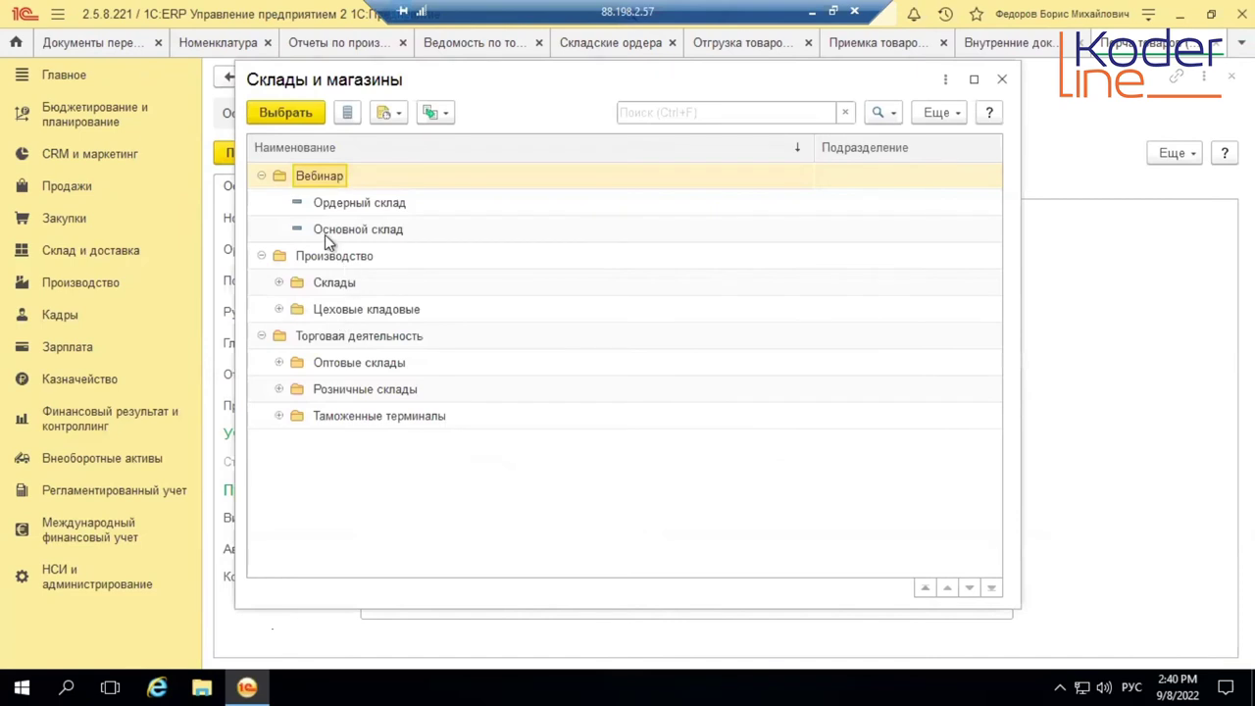
{"action": "double_click", "coordinate": [345, 207]}
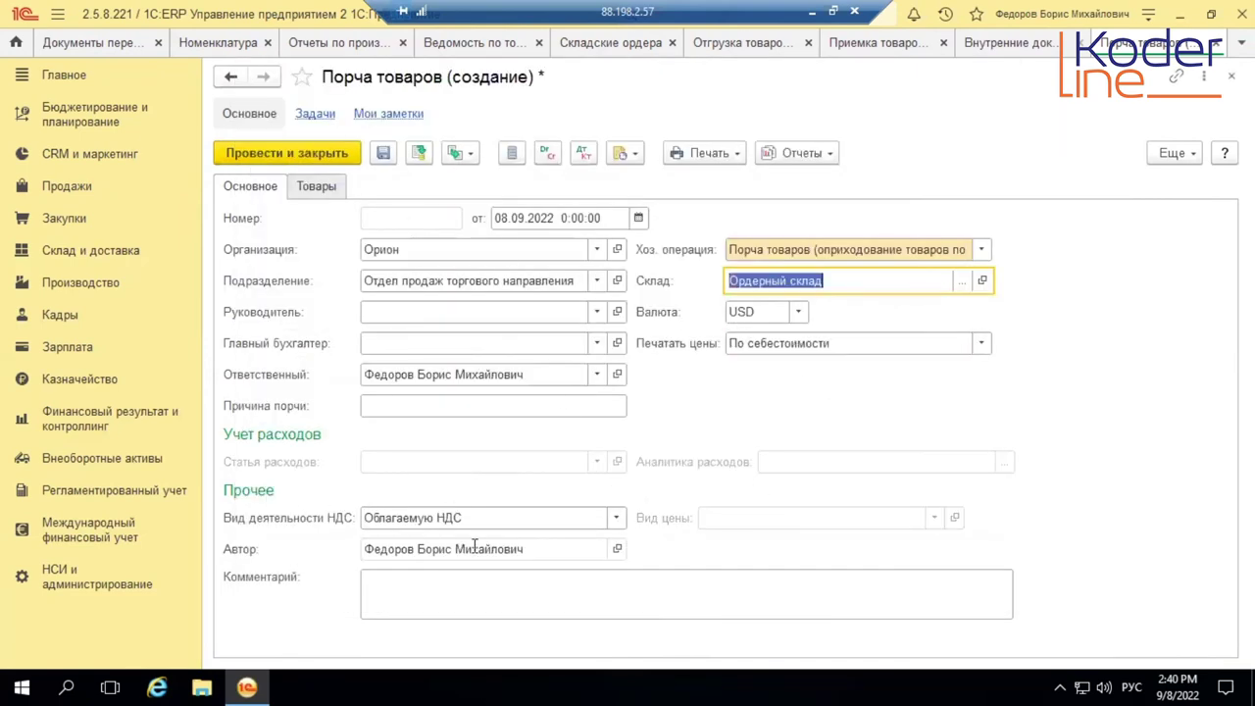
Add a goods line with Узел А01 as the original-quality item and Узел А01-БРАК as the damaged item
{"action": "left_click", "coordinate": [316, 188]}
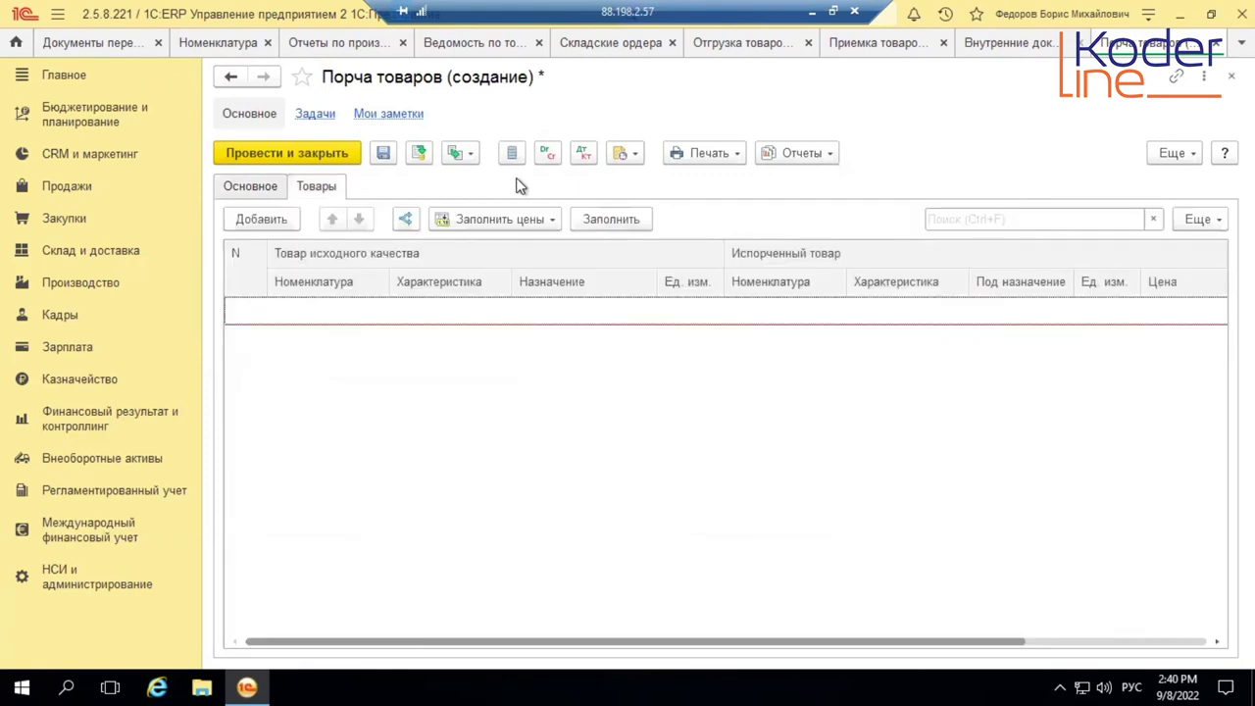
{"action": "left_click", "coordinate": [254, 217]}
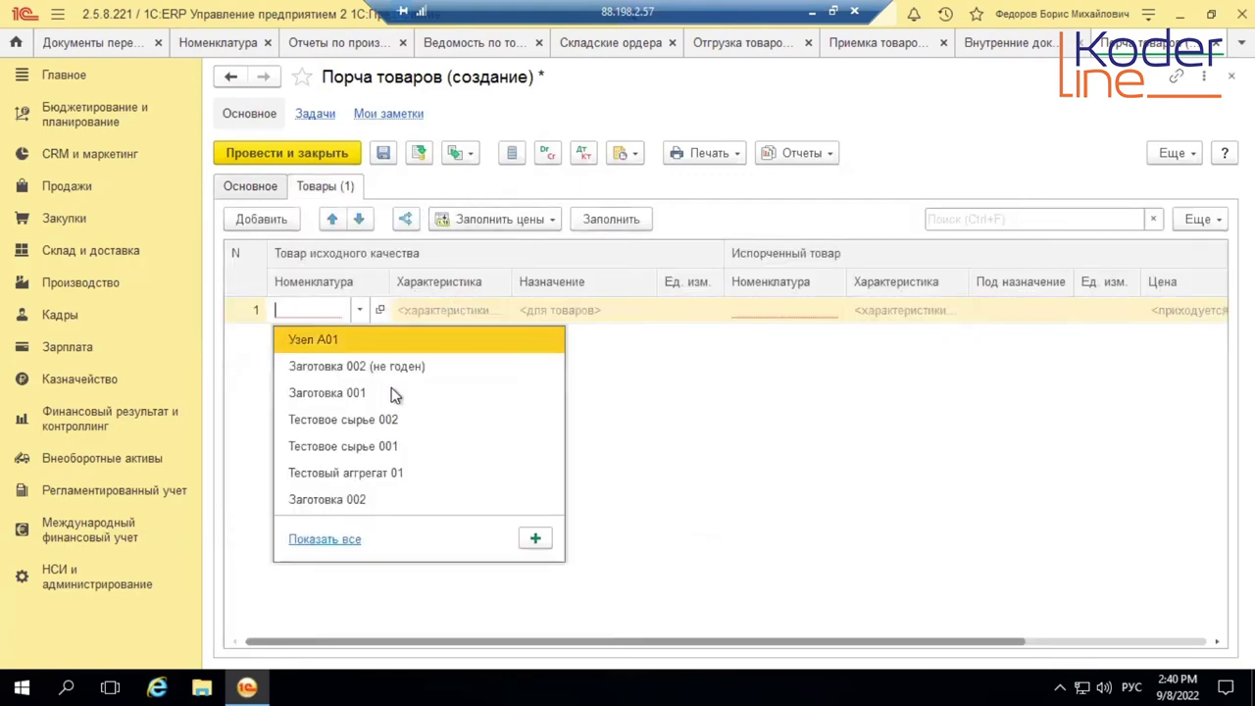
{"action": "left_click", "coordinate": [368, 343]}
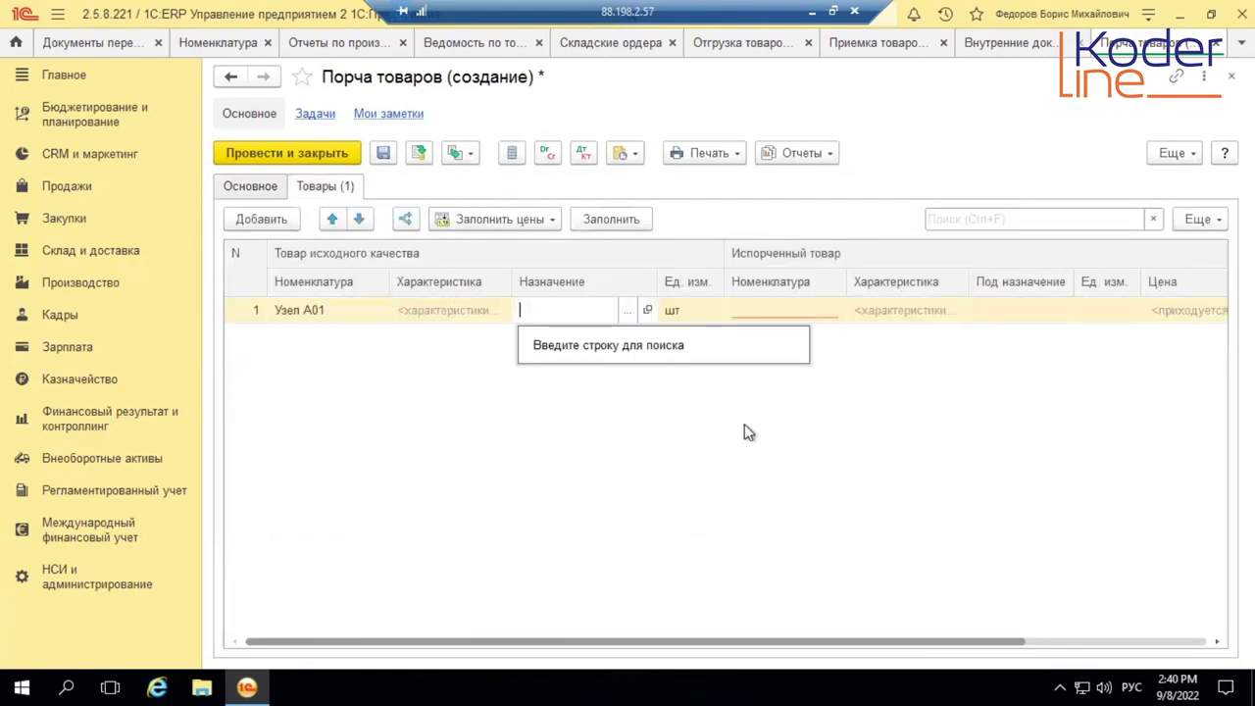
{"action": "left_click", "coordinate": [819, 312]}
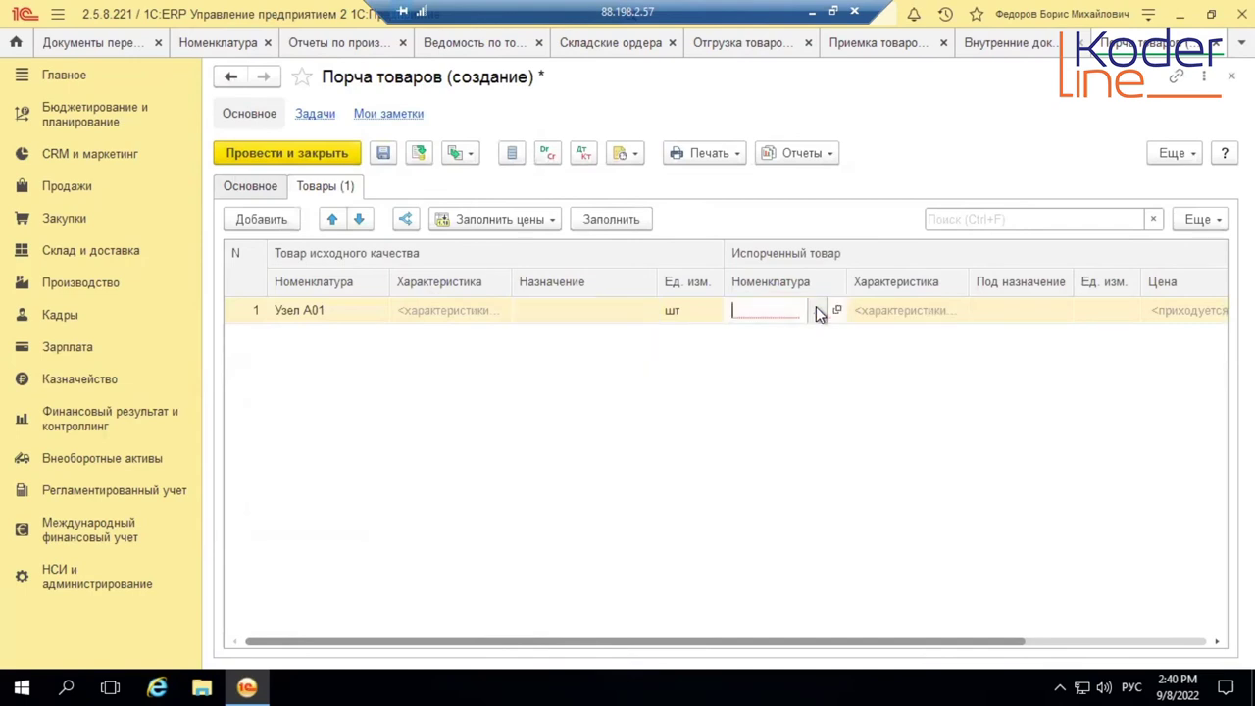
{"action": "type", "text": "брак"}
{"action": "left_click", "coordinate": [833, 339]}
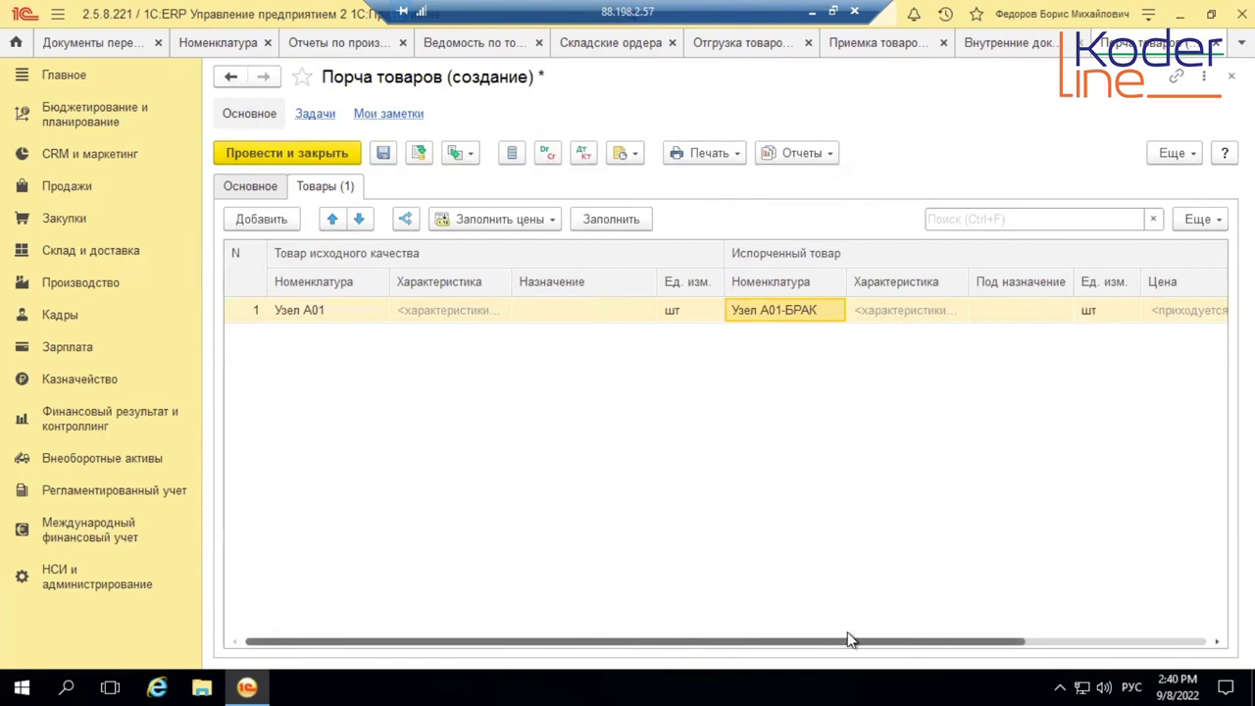
Assign the existing series 00000001 to the goods line and set its quantity to 1
{"action": "scroll", "coordinate": [852, 641], "scroll_direction": "right", "scroll_amount": 3}
{"action": "left_click", "coordinate": [1075, 312]}
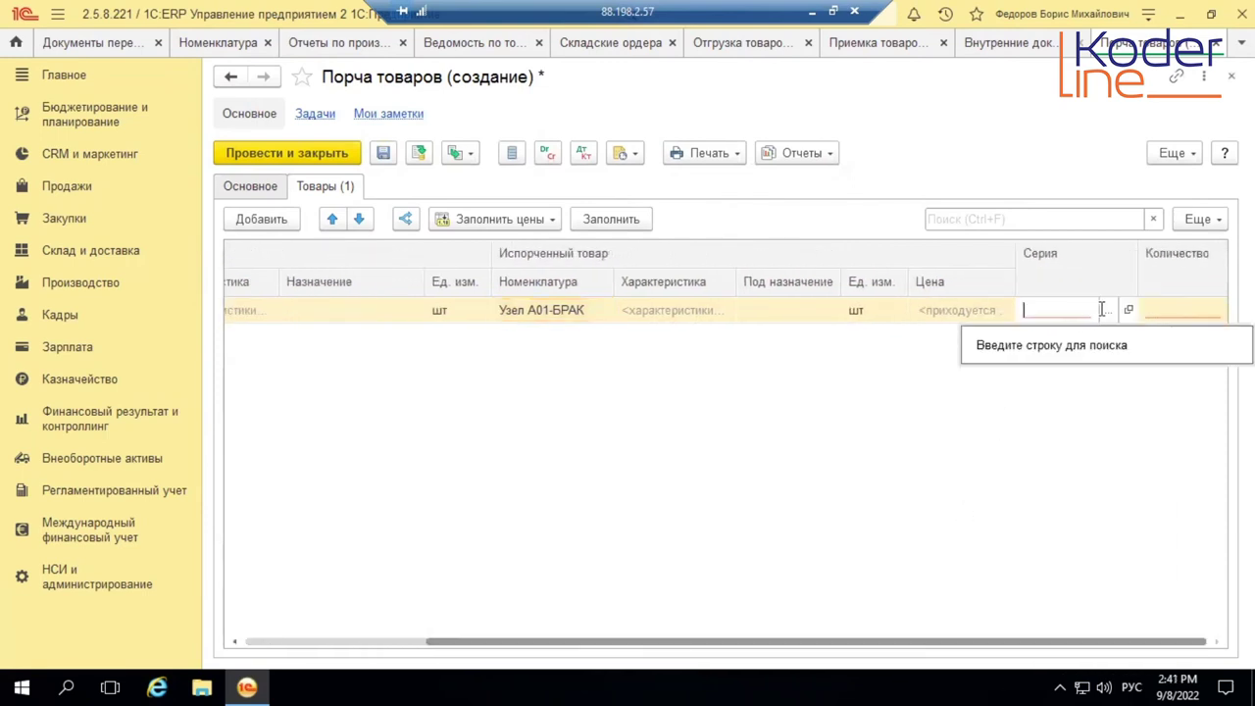
{"action": "left_click", "coordinate": [1112, 310]}
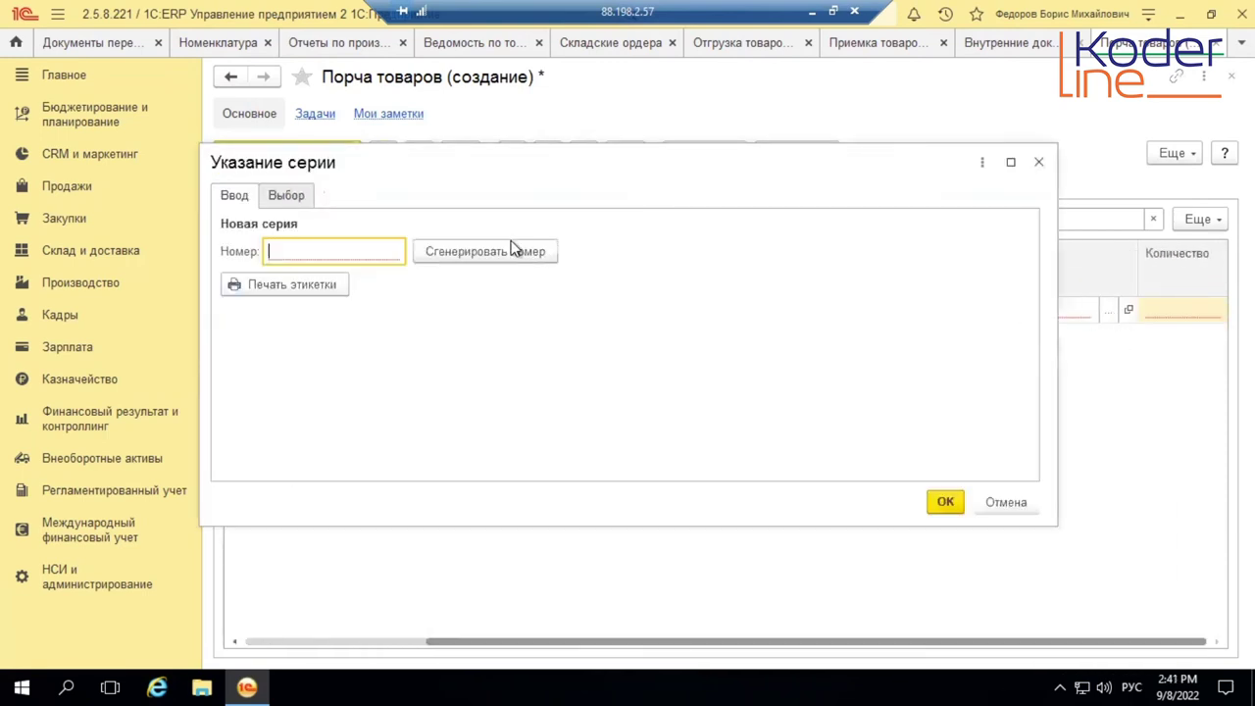
{"action": "left_click", "coordinate": [287, 195]}
{"action": "double_click", "coordinate": [400, 298]}
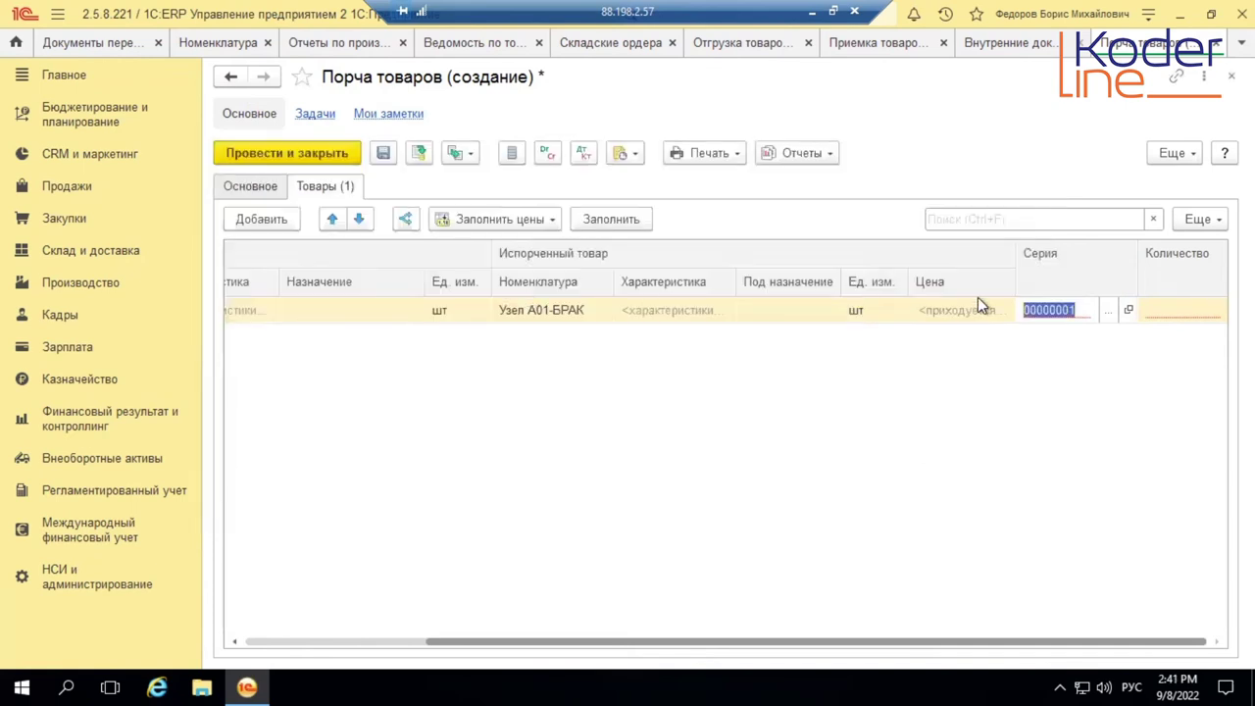
{"action": "left_click", "coordinate": [1161, 310]}
{"action": "type", "text": "1"}
{"action": "key", "text": "Return"}
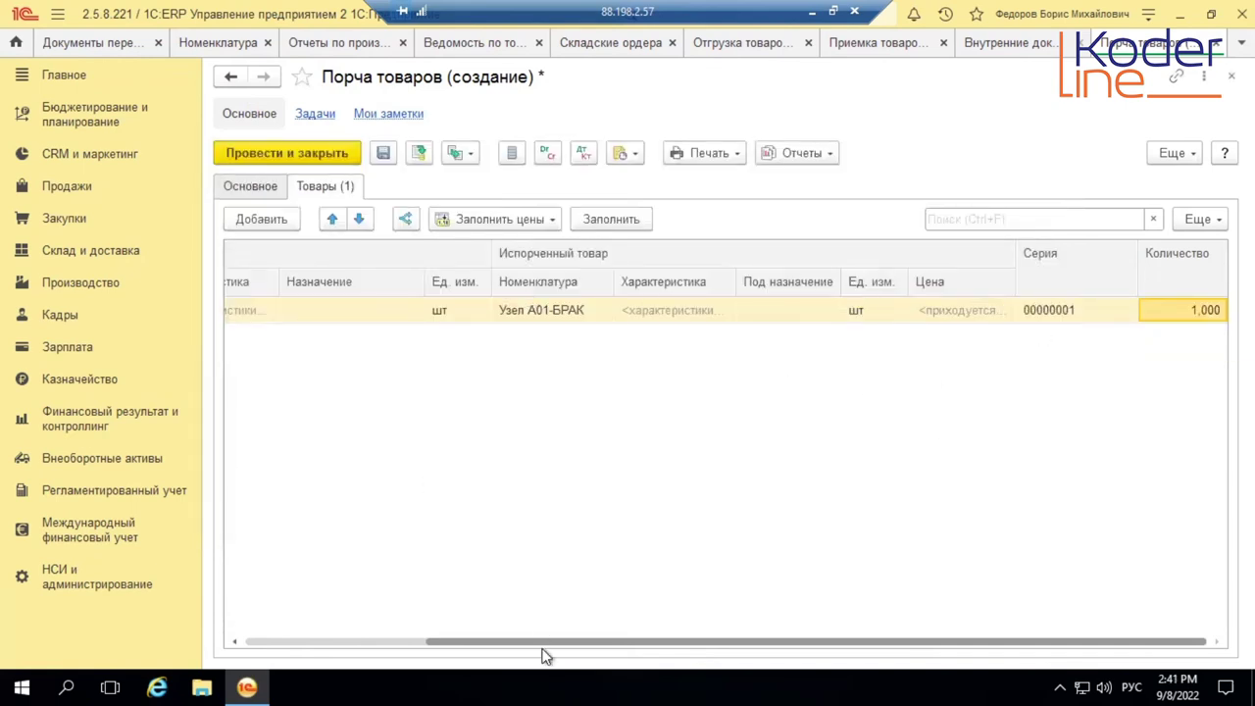
Post and close the Порча товаров document
{"action": "left_click_drag", "start_coordinate": [544, 644], "coordinate": [364, 647]}
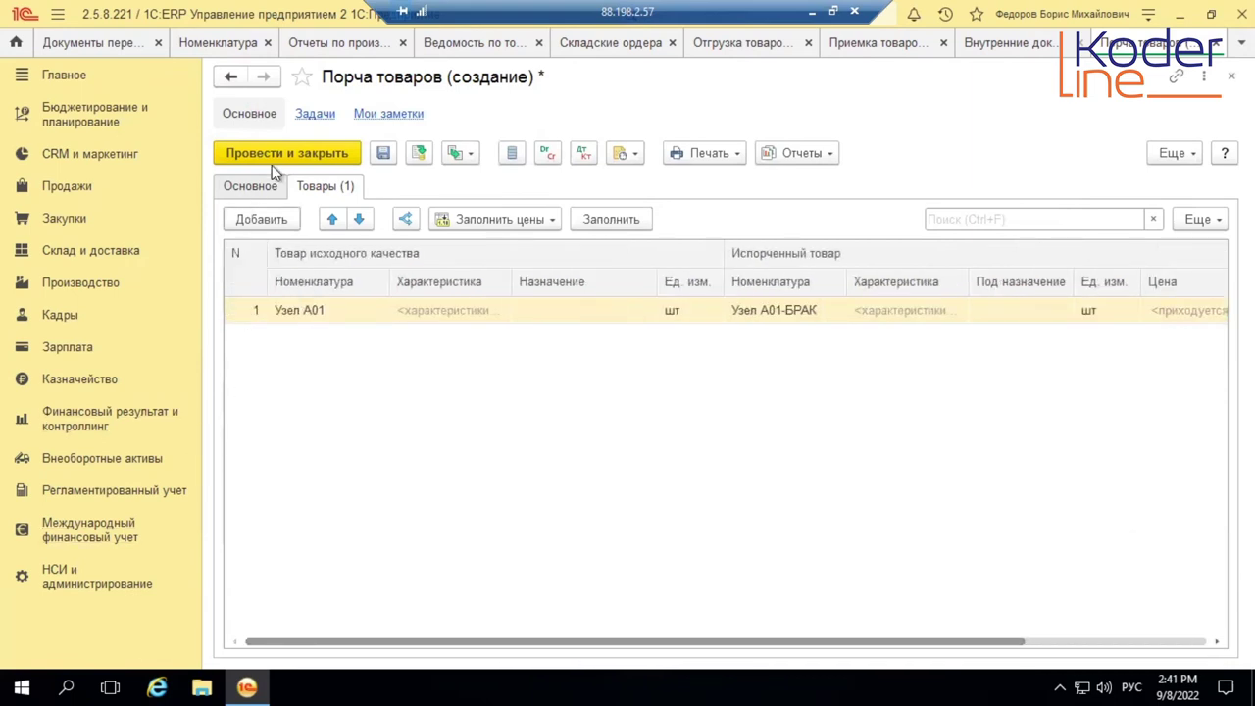
{"action": "left_click", "coordinate": [304, 153]}
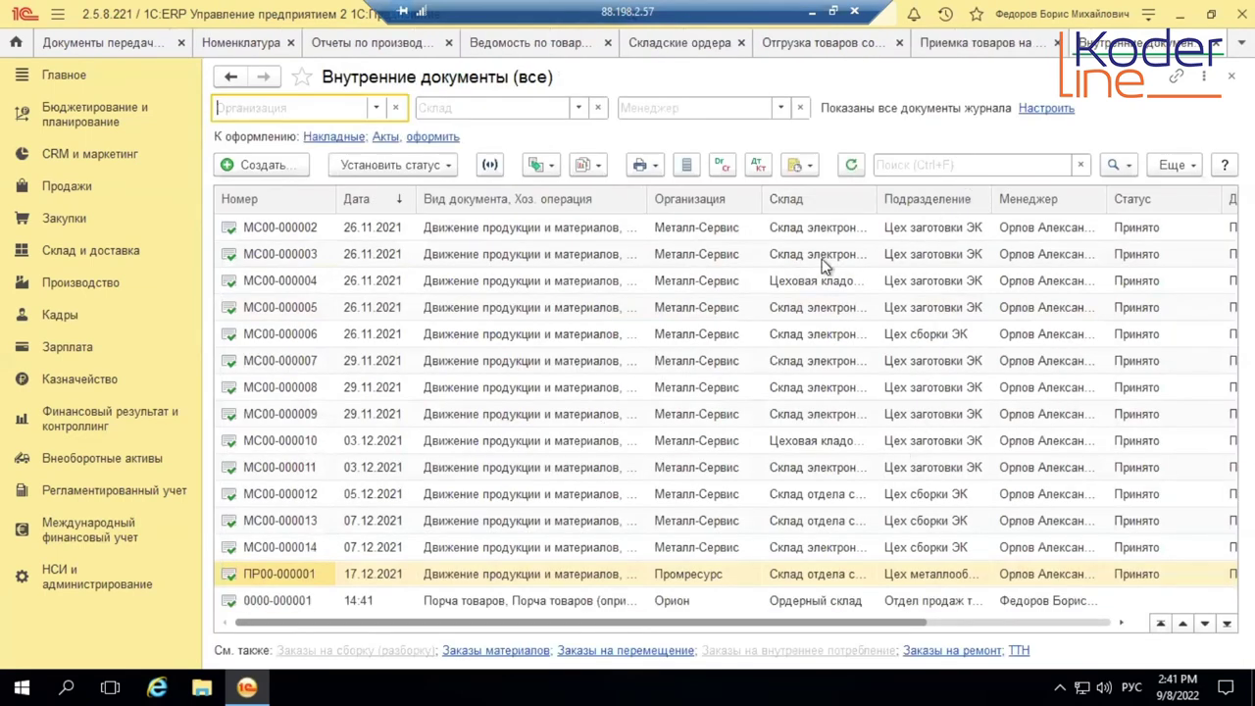
Check the goods receipt workplace of Ордерный склад for documents awaiting receipt, reopening it to refresh the list
{"action": "left_click", "coordinate": [990, 43]}
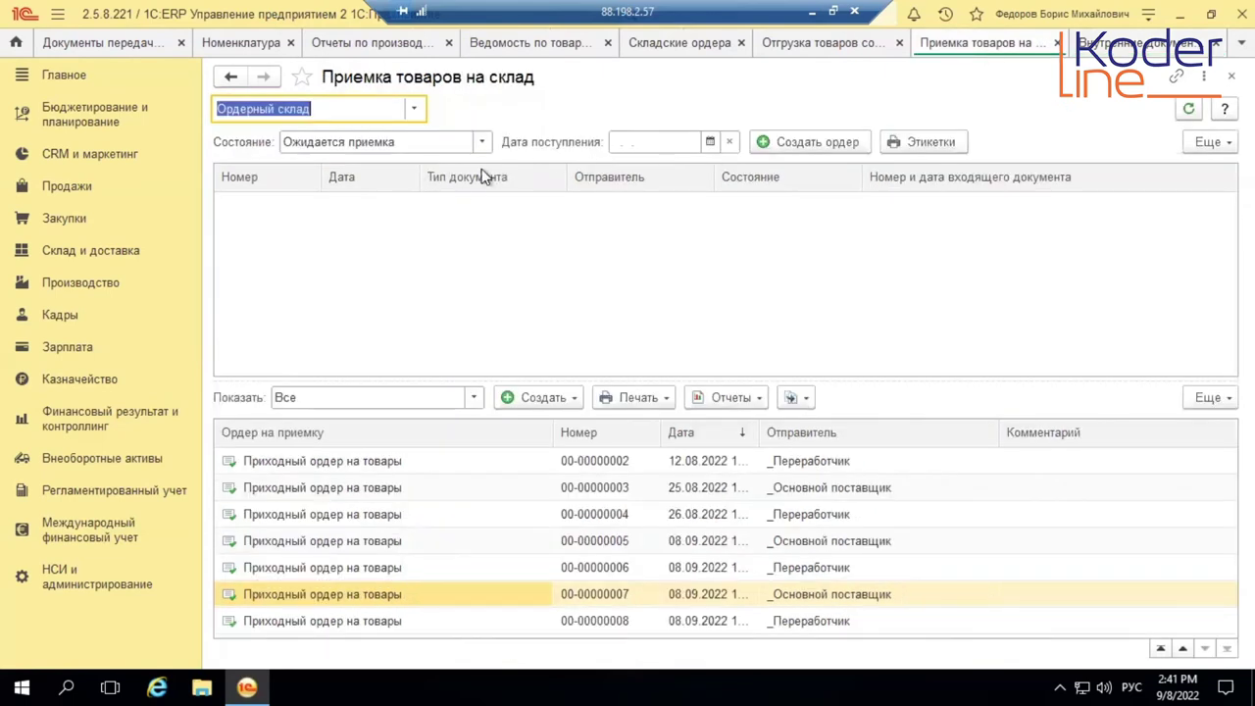
{"action": "left_click", "coordinate": [1056, 43]}
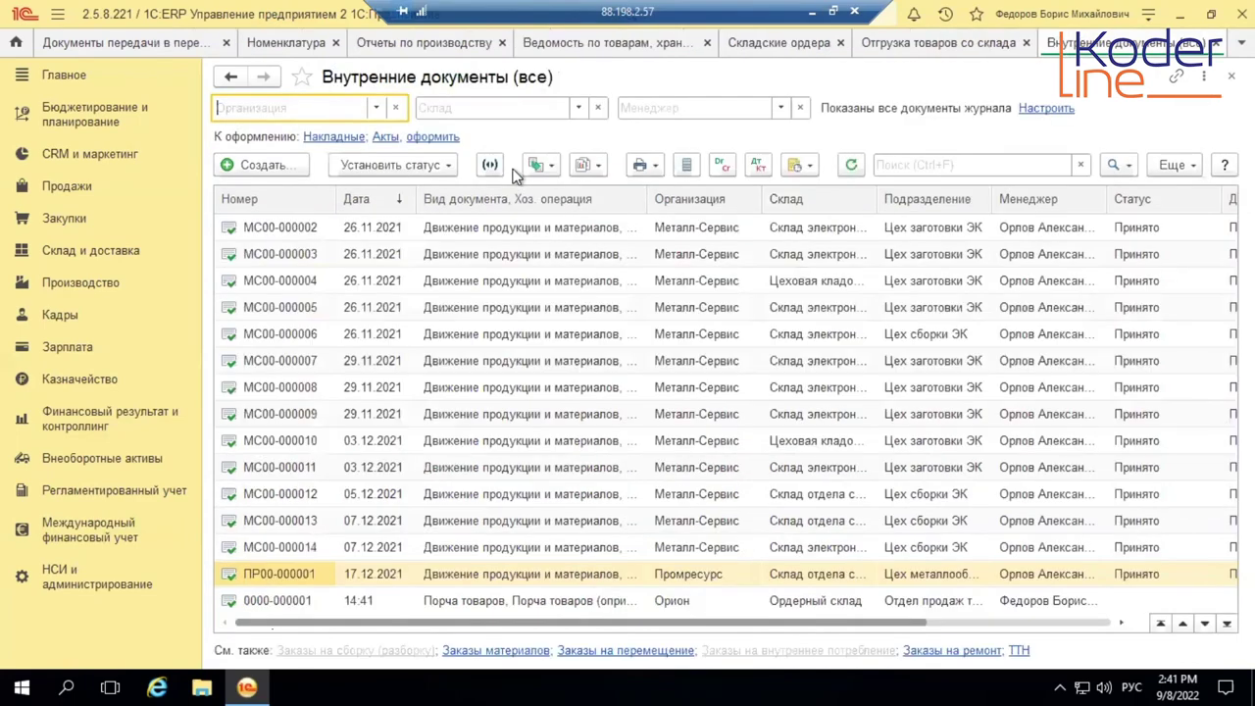
{"action": "left_click", "coordinate": [102, 282]}
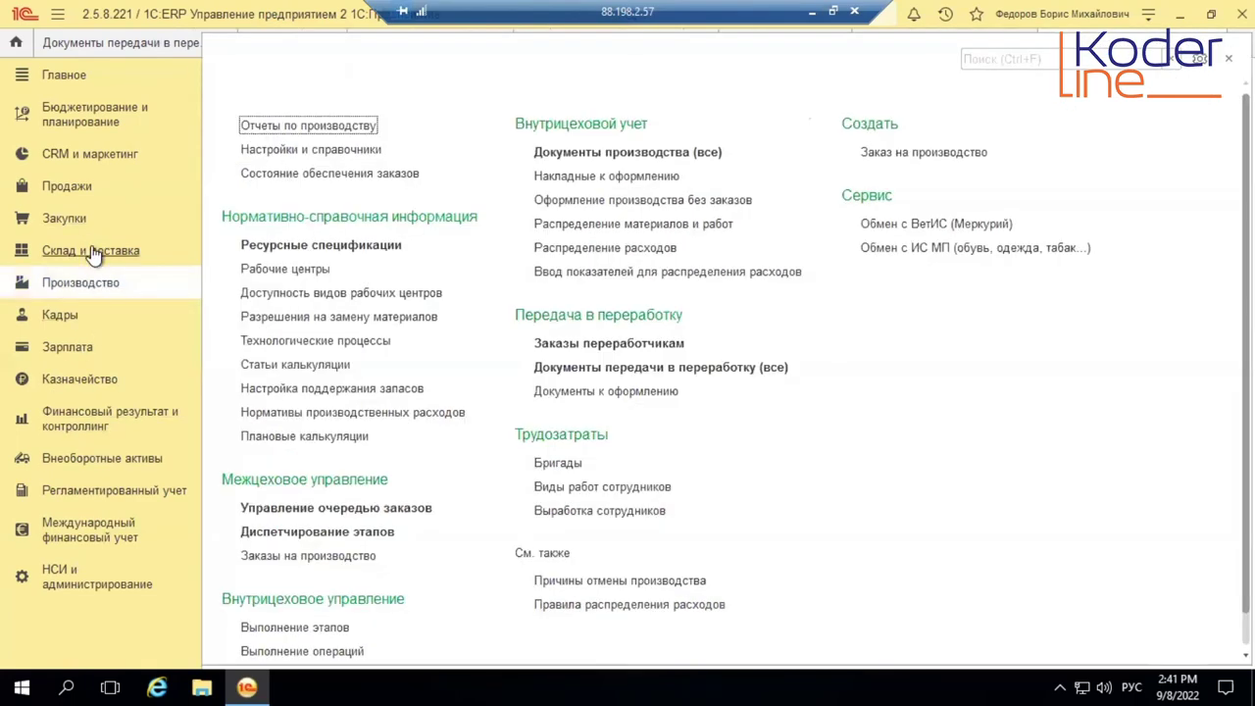
{"action": "left_click", "coordinate": [92, 250]}
{"action": "left_click", "coordinate": [261, 603]}
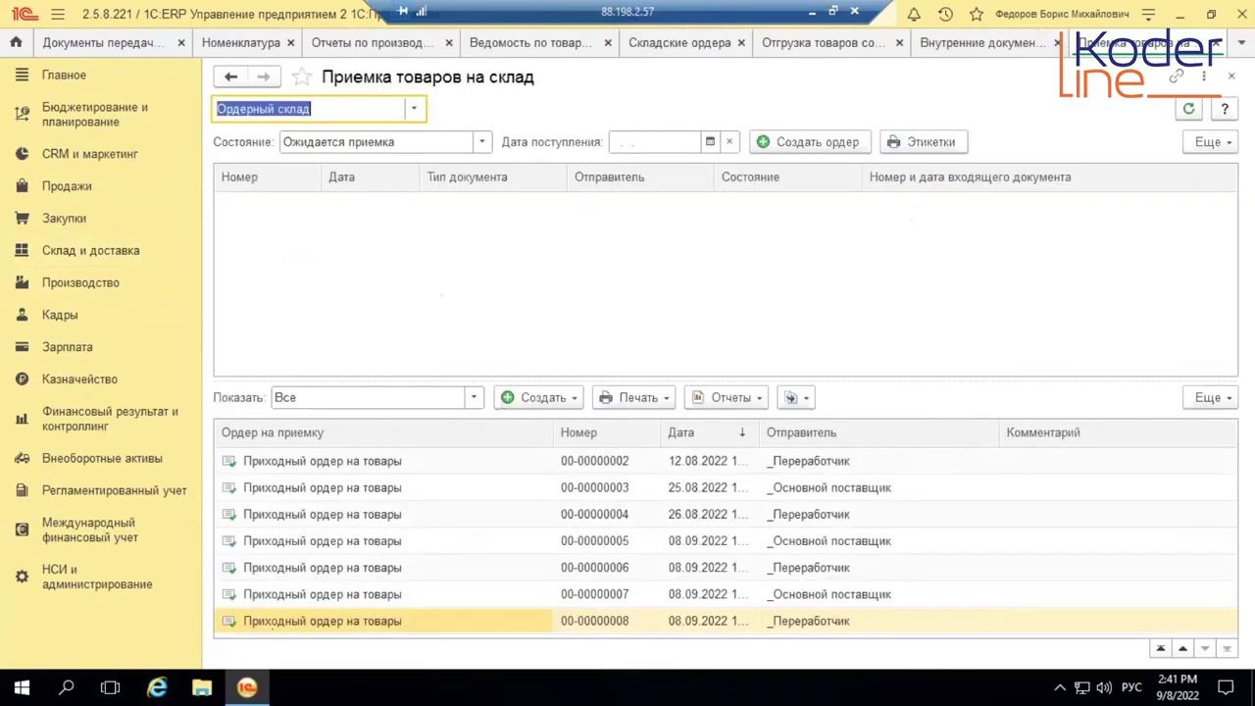
{"action": "left_click", "coordinate": [1219, 43]}
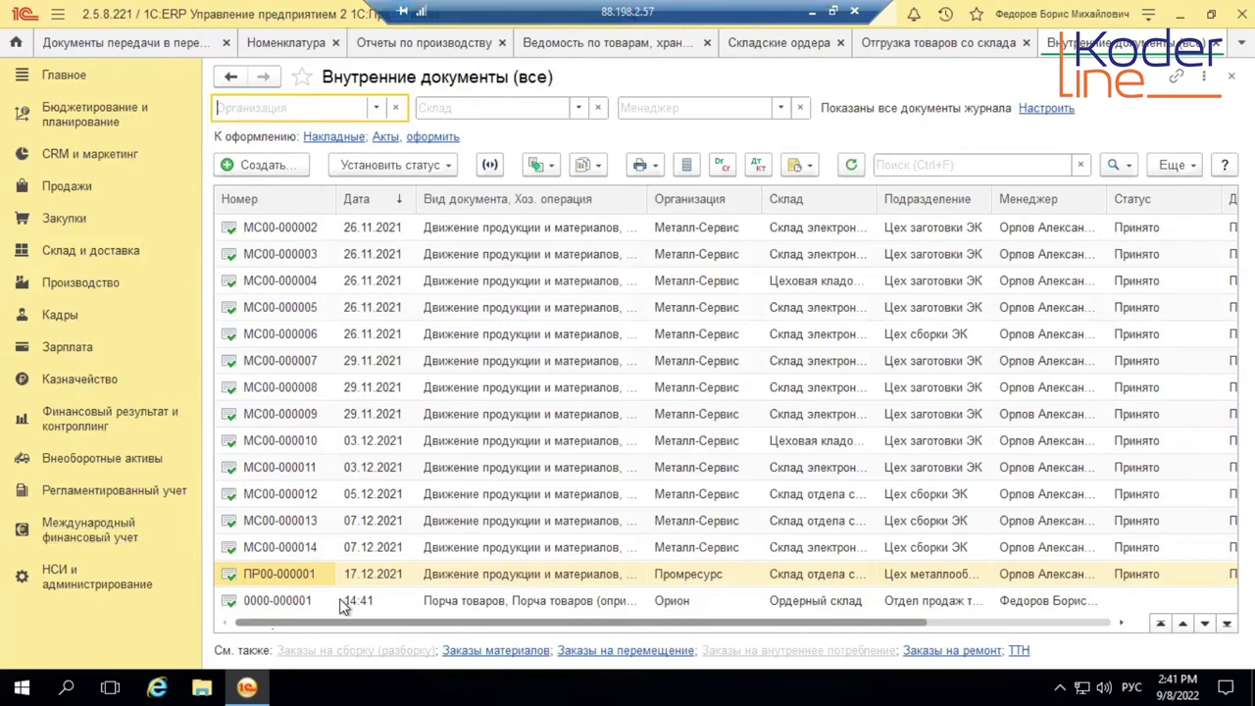
{"action": "left_click", "coordinate": [285, 602]}
{"action": "double_click", "coordinate": [284, 573]}
{"action": "left_click", "coordinate": [467, 156]}
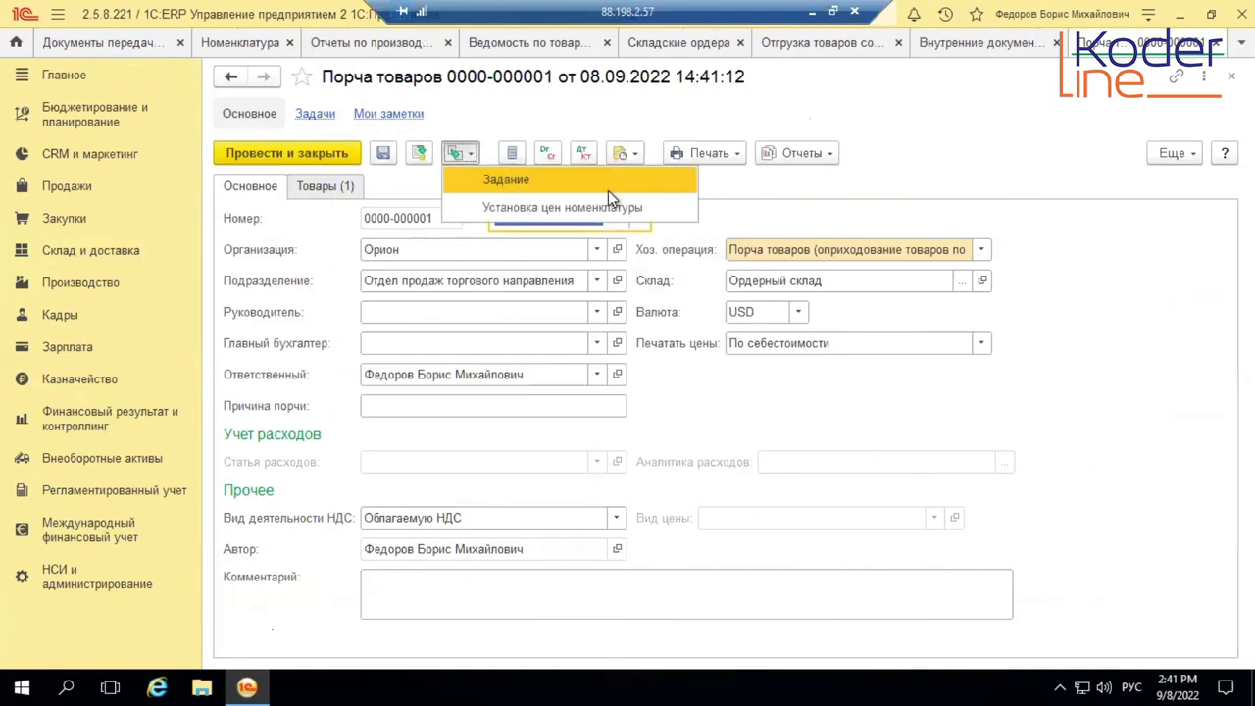
{"action": "key", "text": "Escape"}
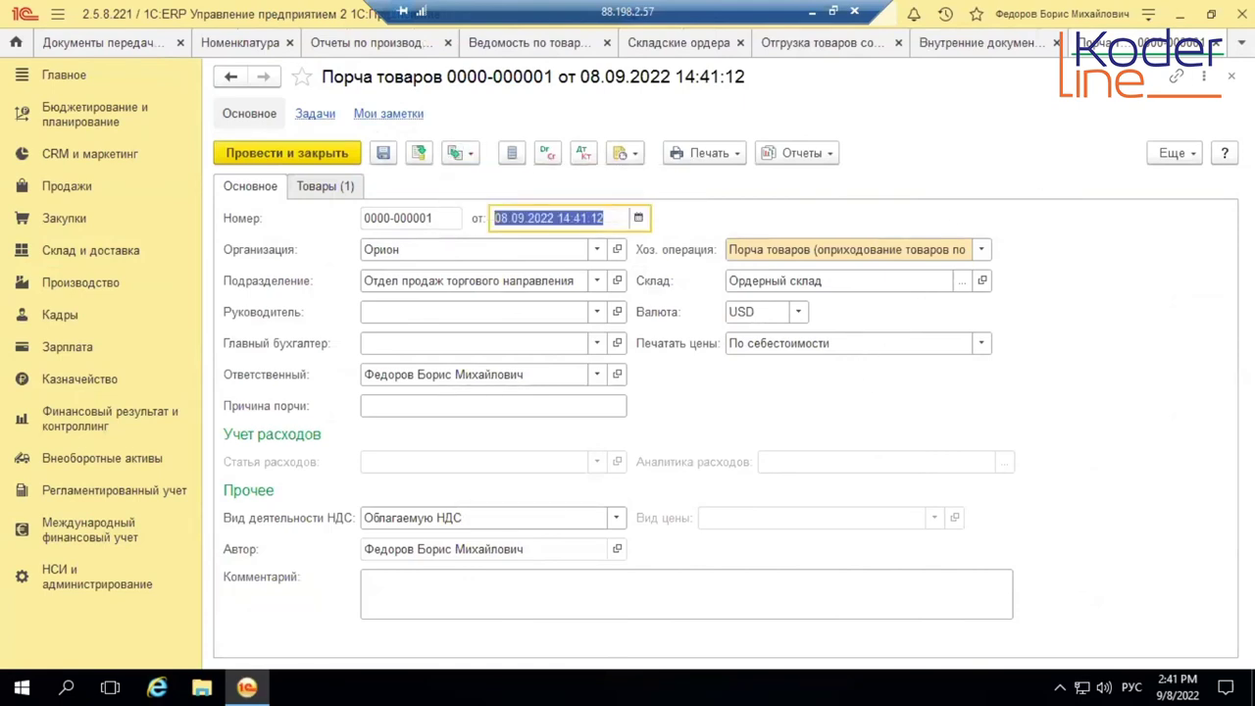
{"action": "left_click", "coordinate": [1231, 75]}
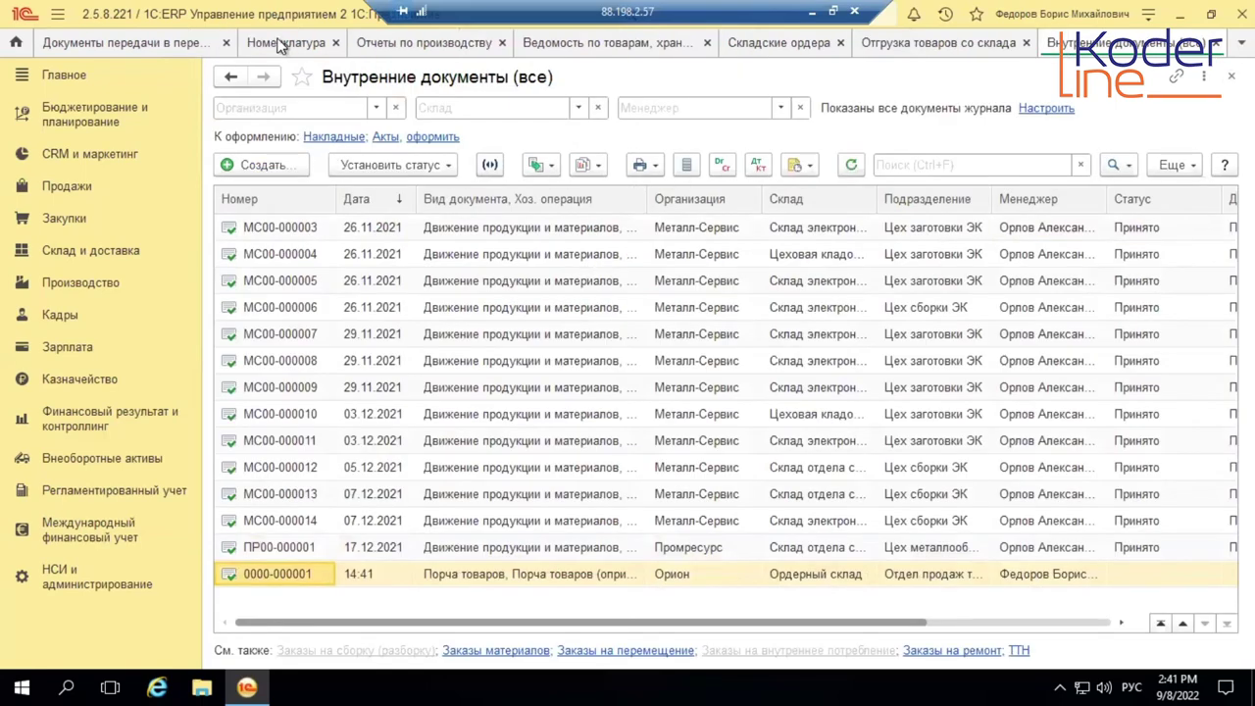
Create a new processor order (Заказ переработчику) from the list of orders to processors in the production section
{"action": "left_click", "coordinate": [80, 284]}
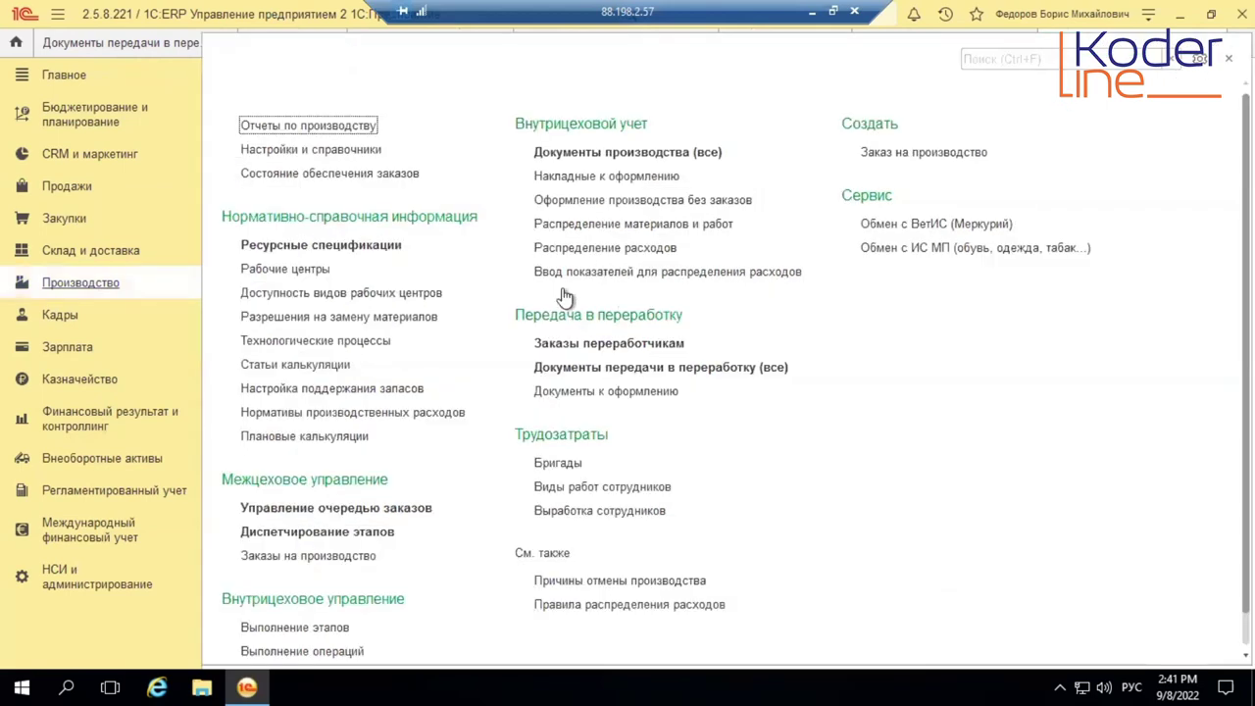
{"action": "left_click", "coordinate": [312, 556]}
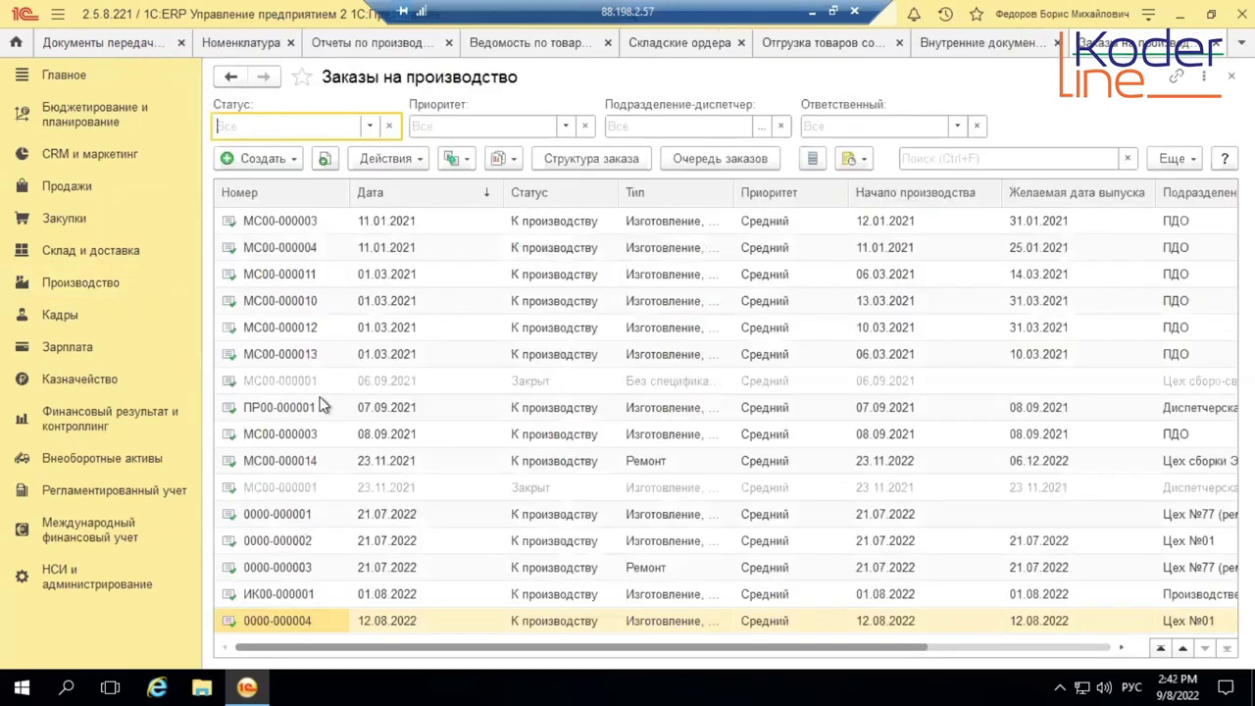
{"action": "left_click", "coordinate": [179, 286]}
{"action": "left_click", "coordinate": [617, 343]}
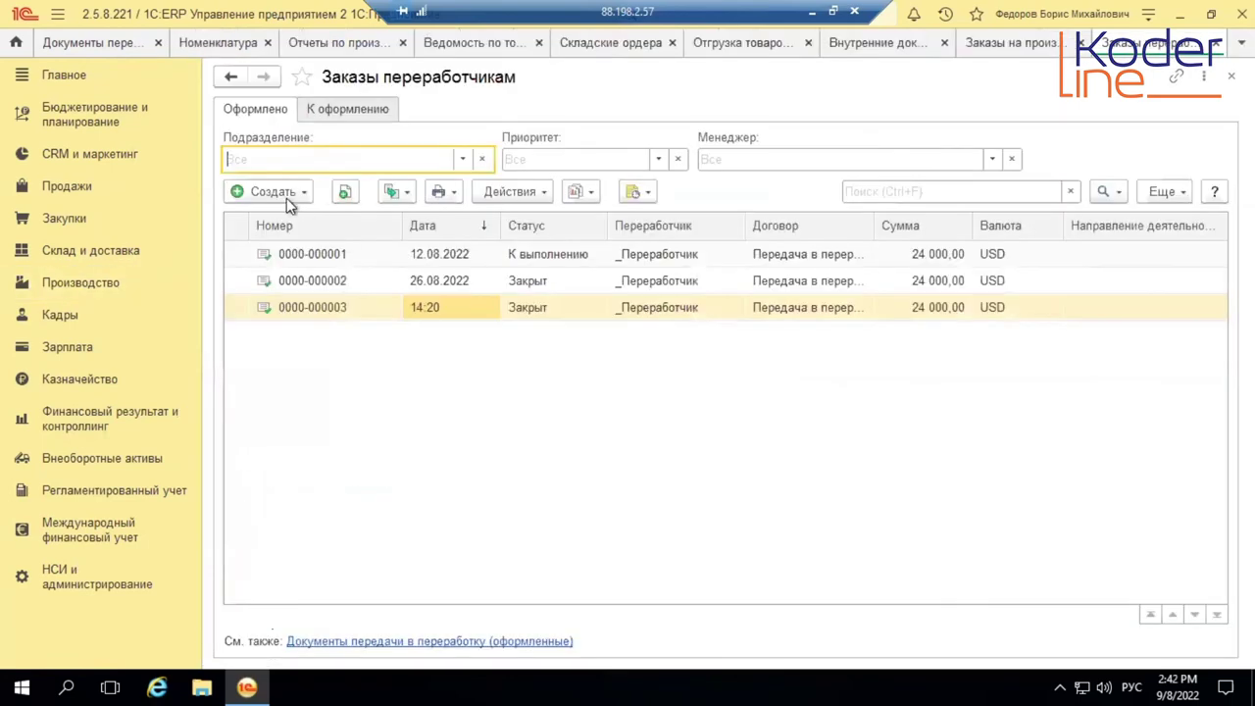
{"action": "left_click", "coordinate": [284, 192]}
{"action": "left_click", "coordinate": [351, 221]}
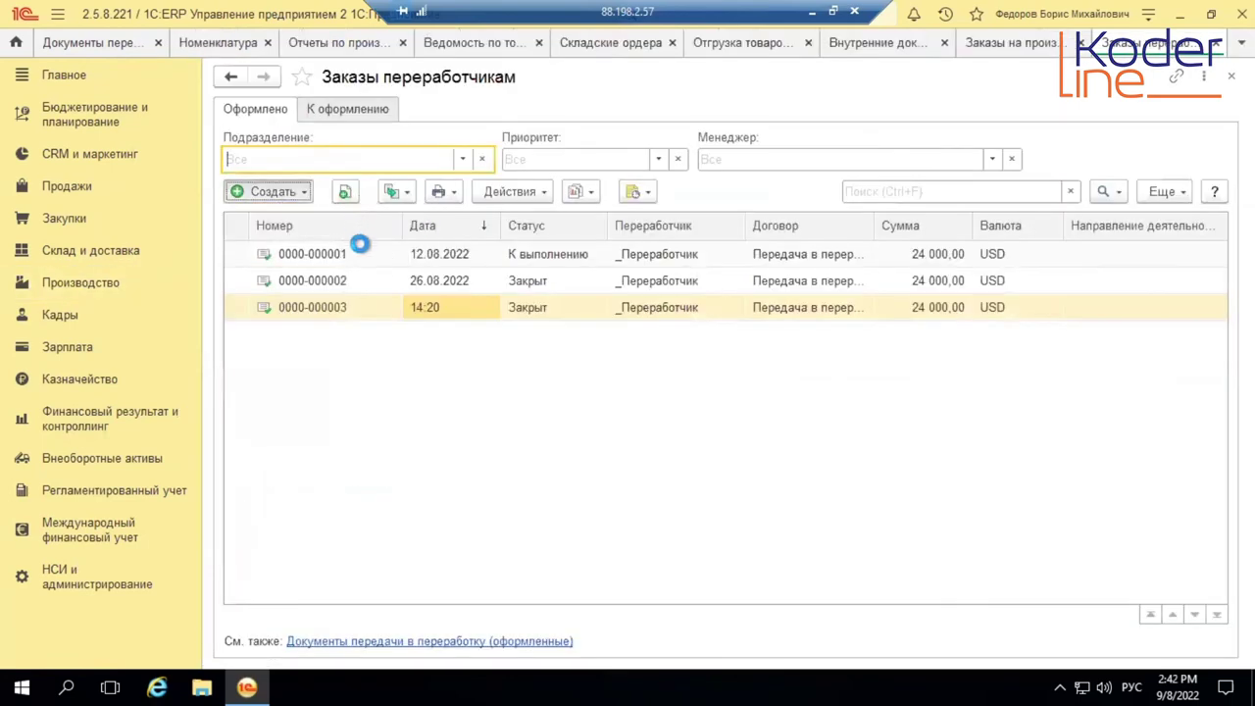
{"action": "left_click", "coordinate": [499, 277]}
{"action": "left_click", "coordinate": [484, 311]}
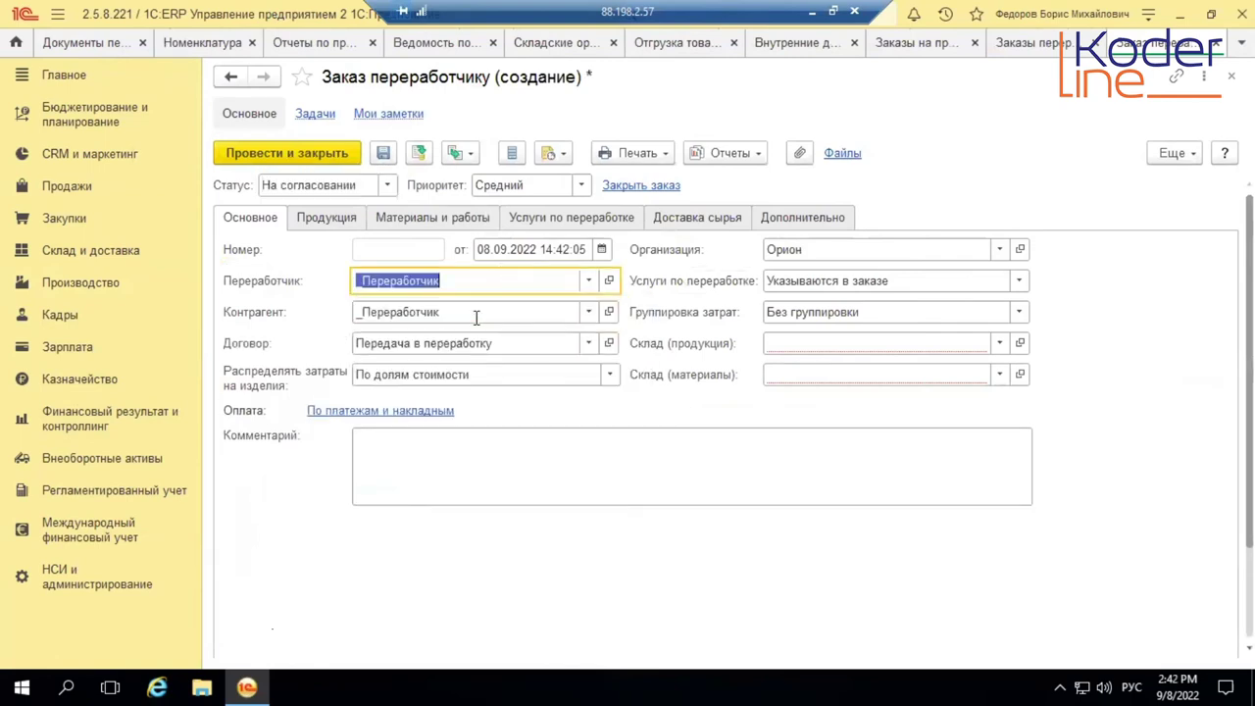
Set both the product warehouse and the materials warehouse of the processor order to Ордерный склад
{"action": "left_click", "coordinate": [892, 345]}
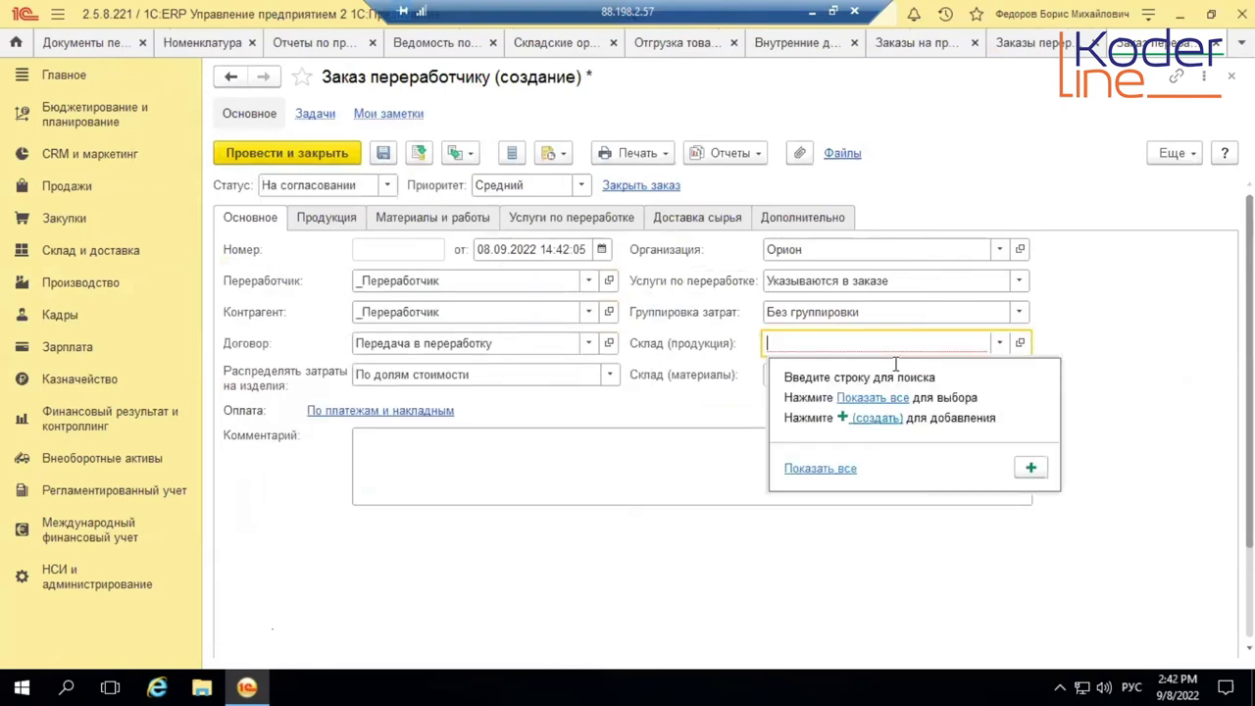
{"action": "left_click", "coordinate": [888, 398]}
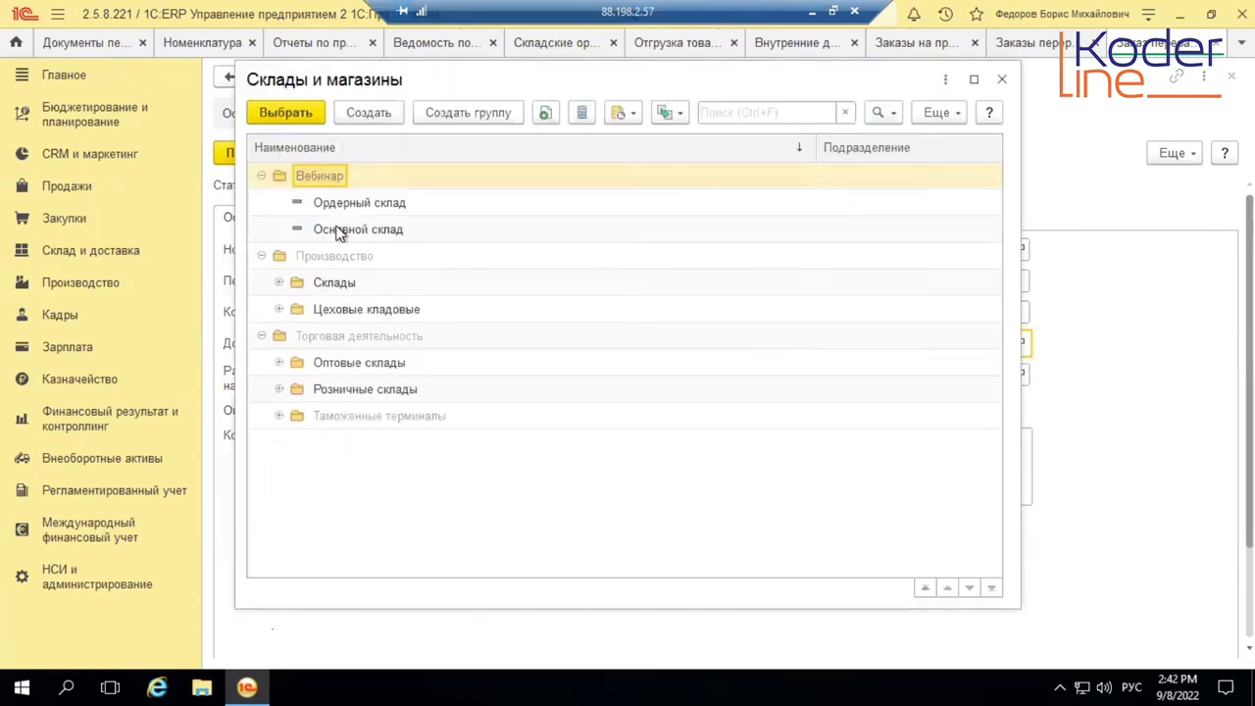
{"action": "left_click", "coordinate": [343, 205]}
{"action": "double_click", "coordinate": [343, 205]}
{"action": "left_click", "coordinate": [872, 374]}
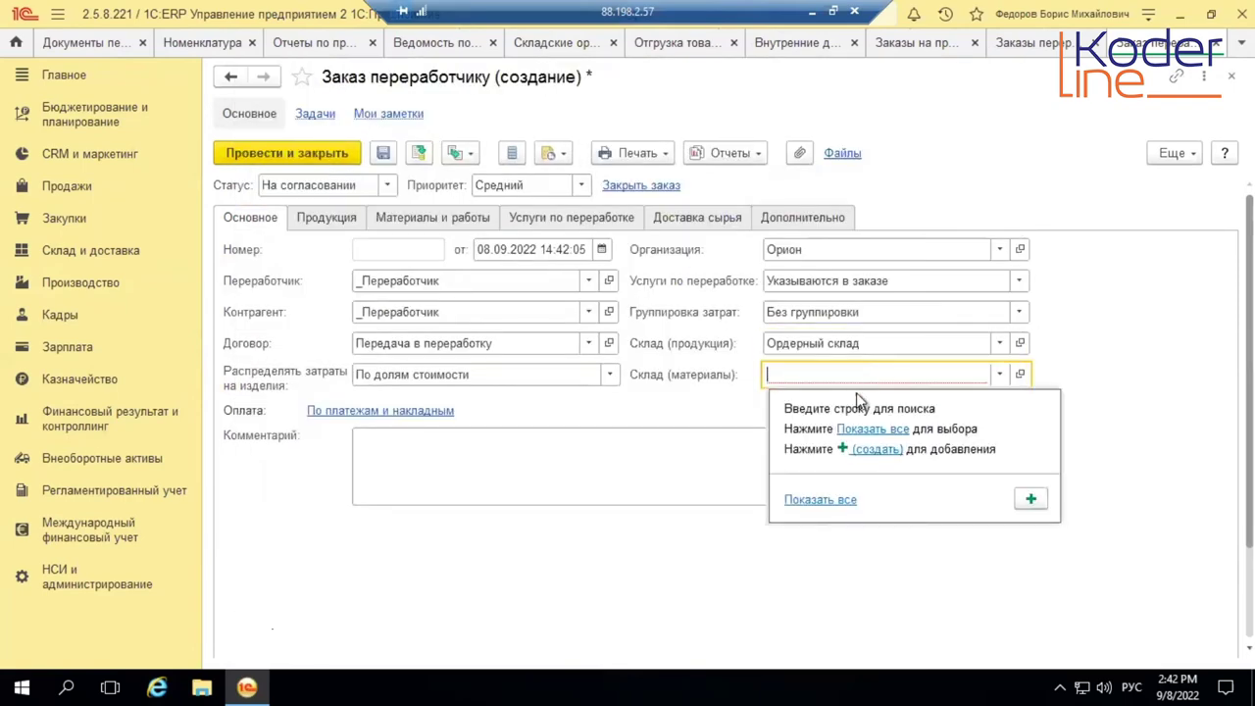
{"action": "left_click", "coordinate": [871, 428]}
{"action": "double_click", "coordinate": [365, 203]}
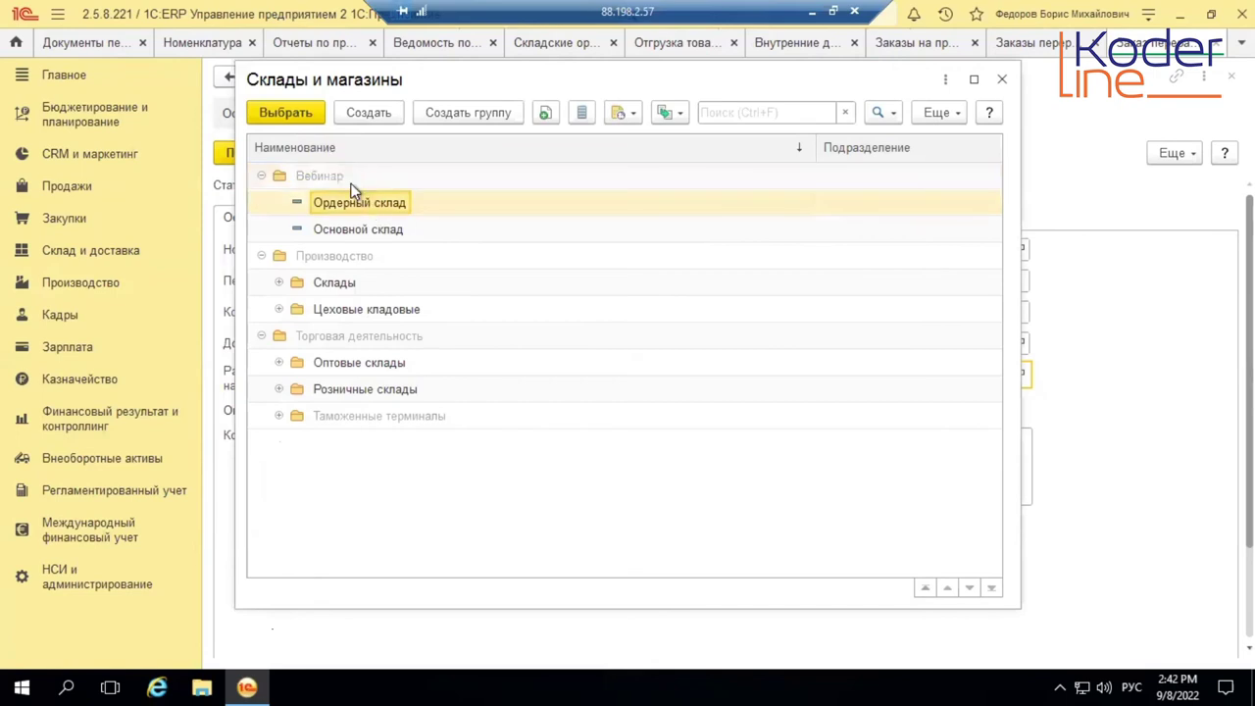
Add Узел А01 to the order's products with calculated cost
{"action": "left_click", "coordinate": [326, 216]}
{"action": "left_click", "coordinate": [263, 271]}
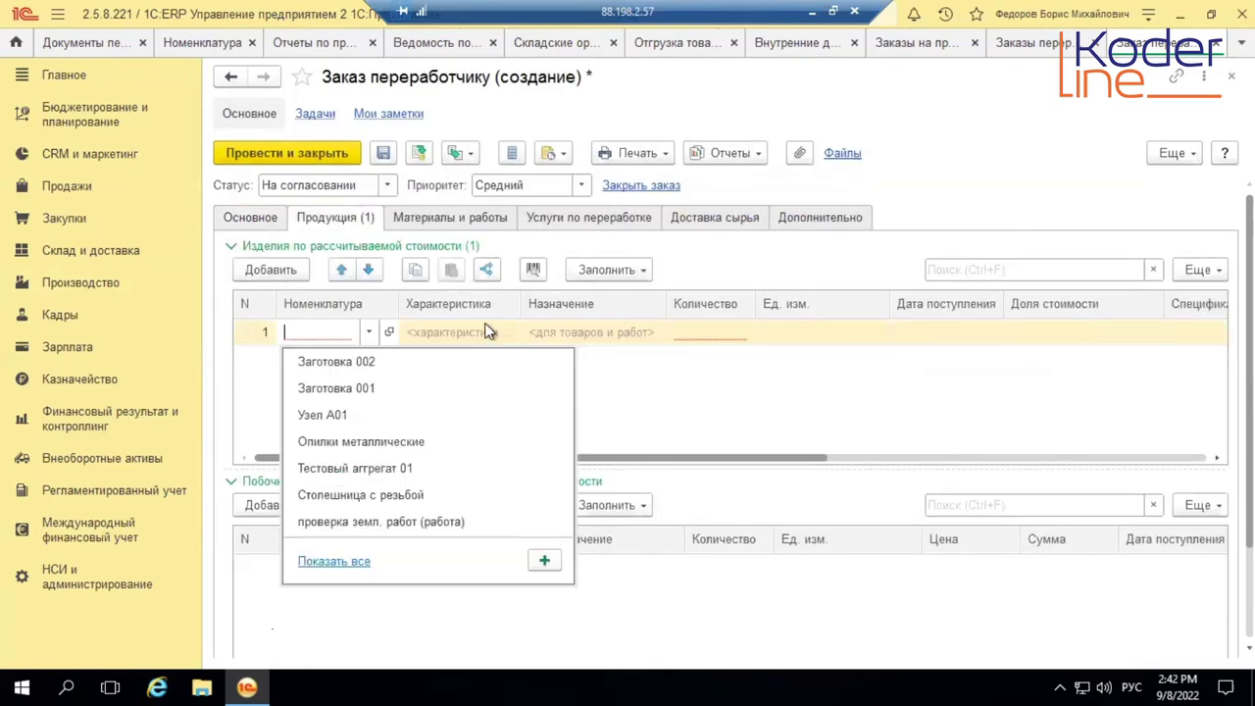
{"action": "left_click", "coordinate": [339, 422]}
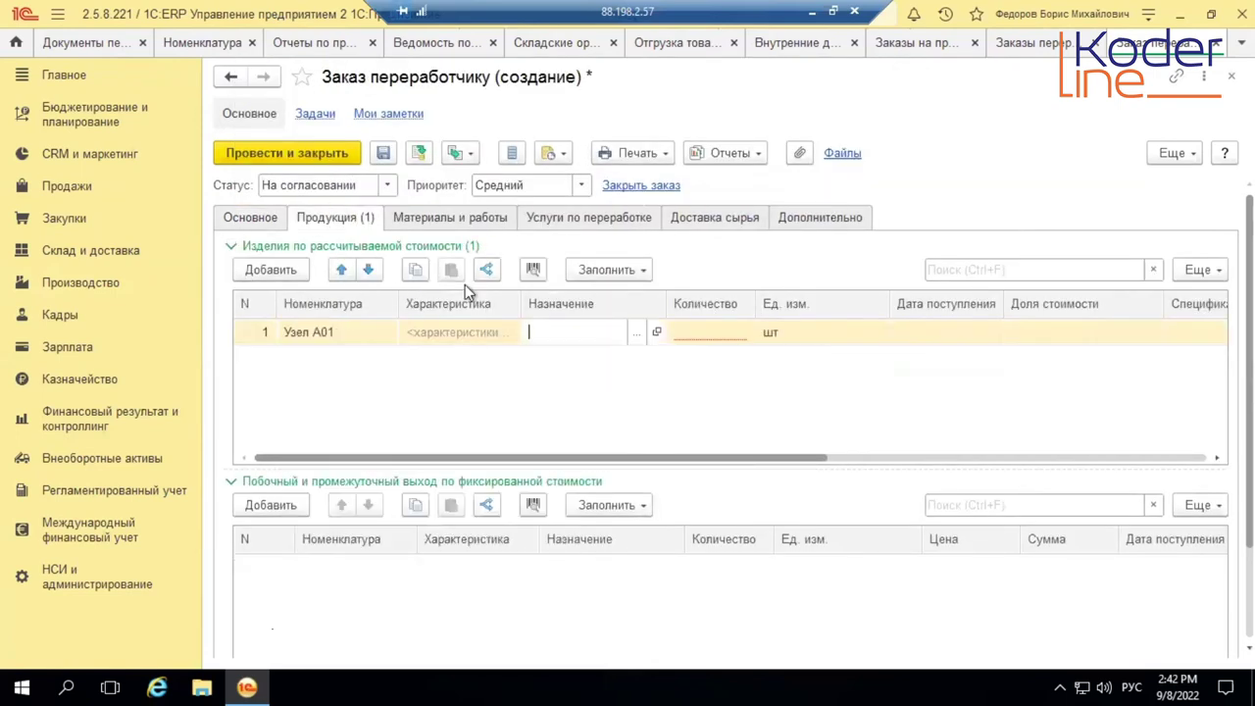
Add Узел А01-БРАК to the order's materials and works with a quantity of 1
{"action": "left_click", "coordinate": [452, 218]}
{"action": "left_click", "coordinate": [240, 203]}
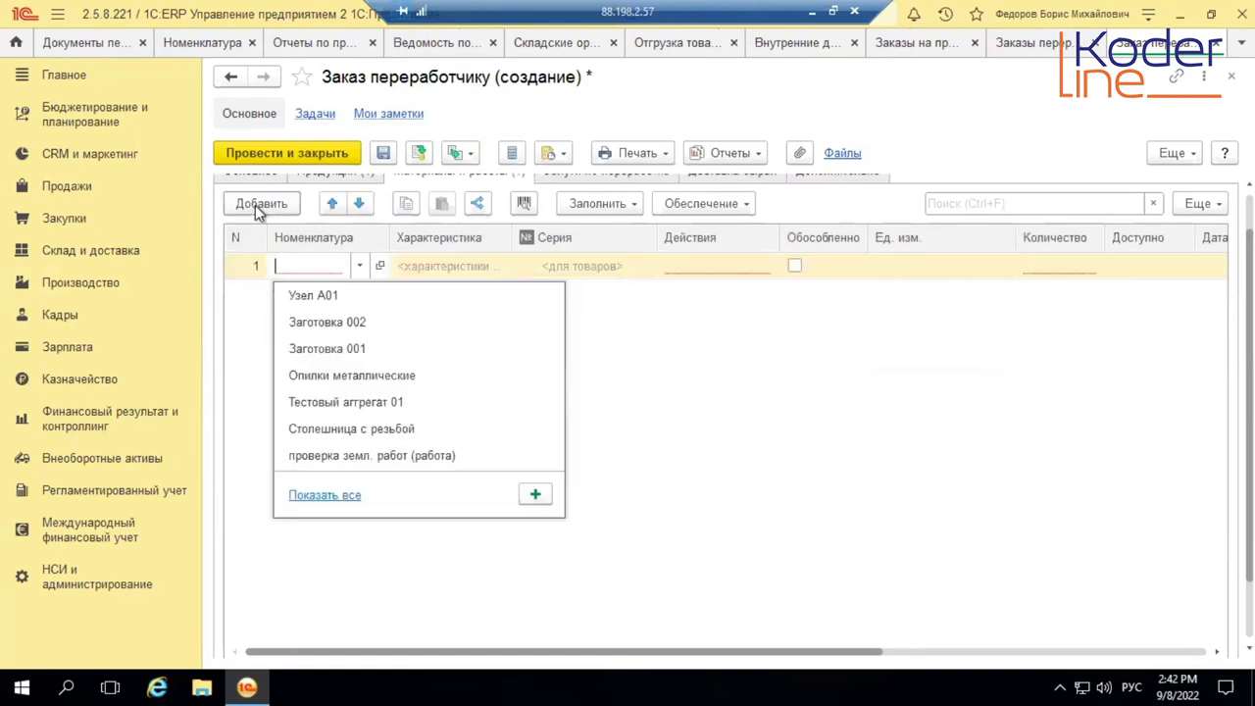
{"action": "left_click", "coordinate": [325, 495]}
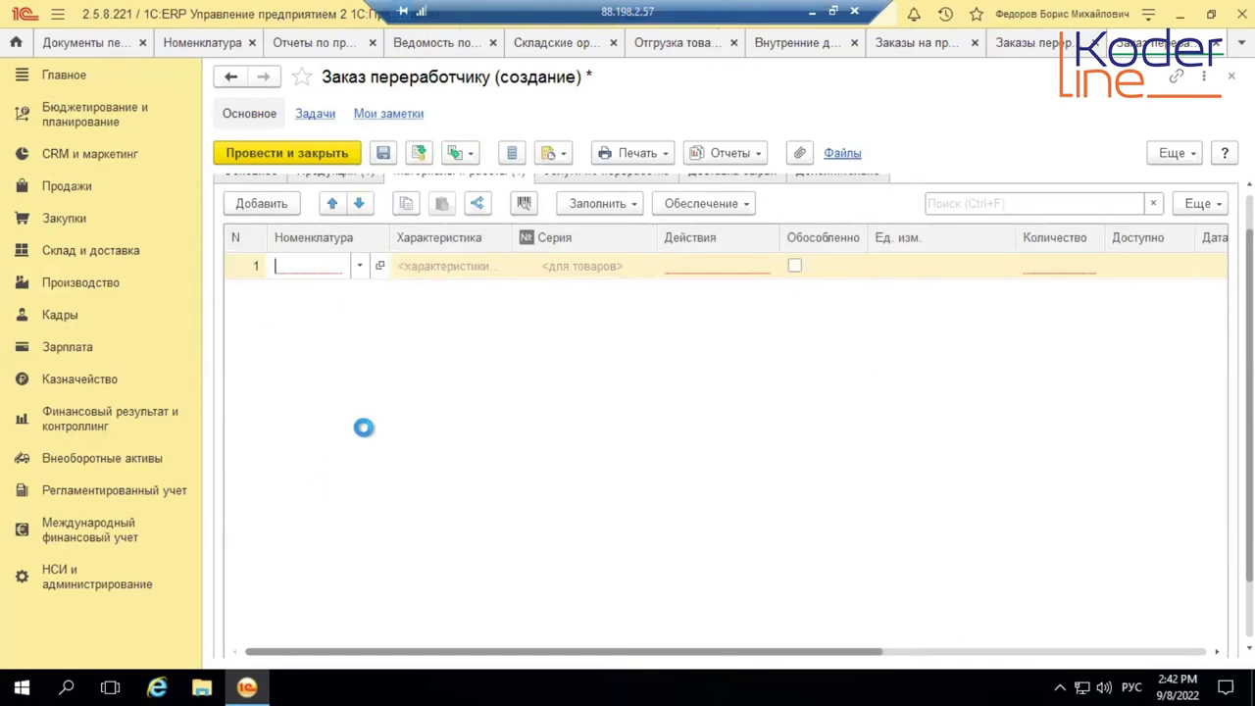
{"action": "left_click", "coordinate": [234, 211]}
{"action": "double_click", "coordinate": [234, 209]}
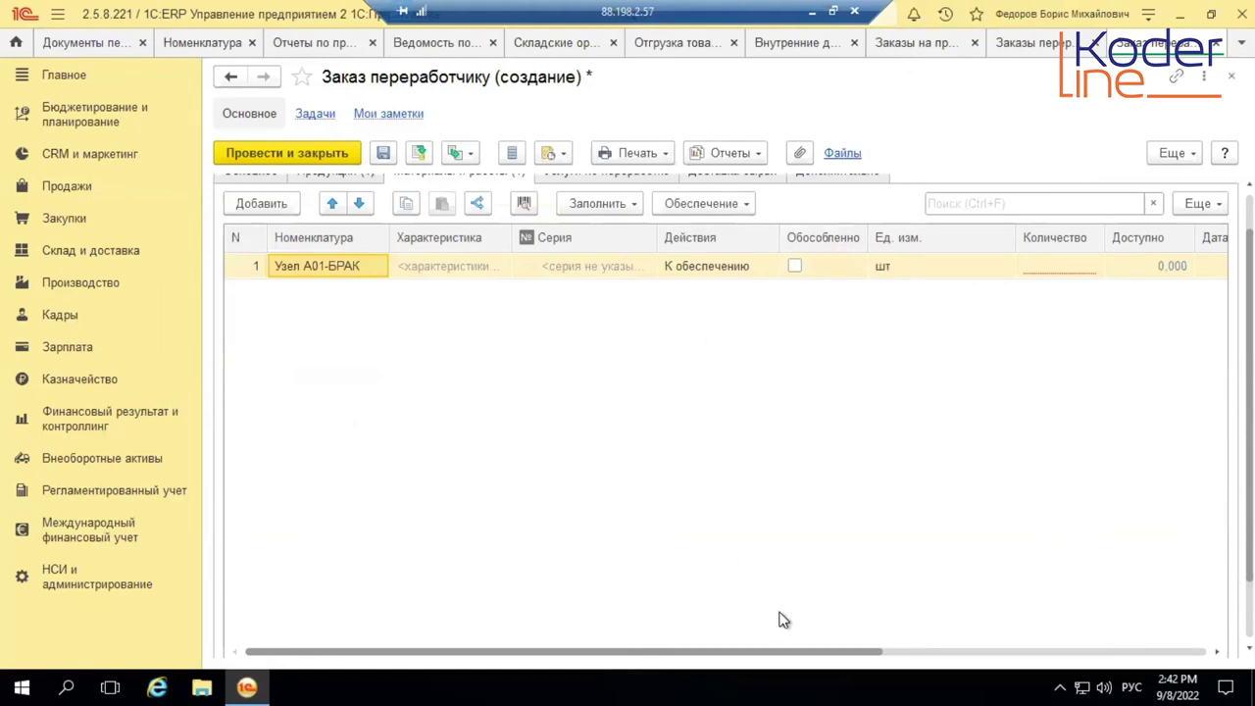
{"action": "left_click_drag", "start_coordinate": [736, 653], "coordinate": [893, 654]}
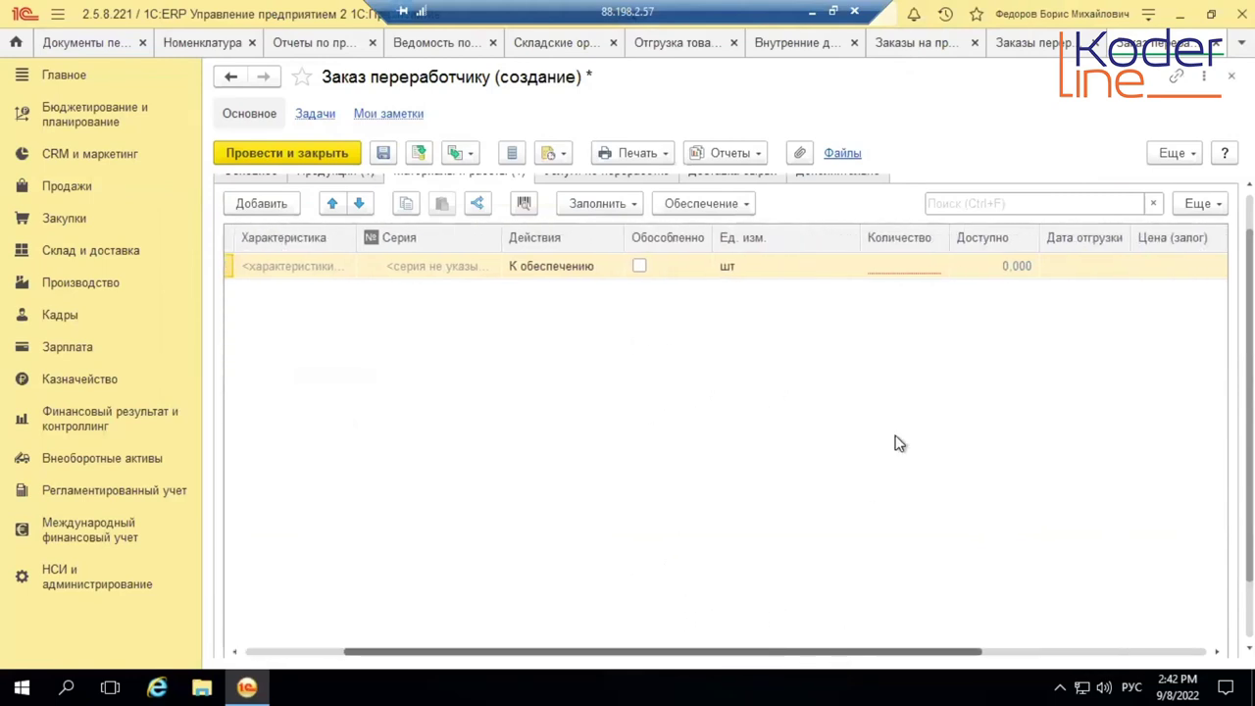
{"action": "left_click", "coordinate": [915, 274]}
{"action": "type", "text": "1"}
{"action": "key", "text": "Return"}
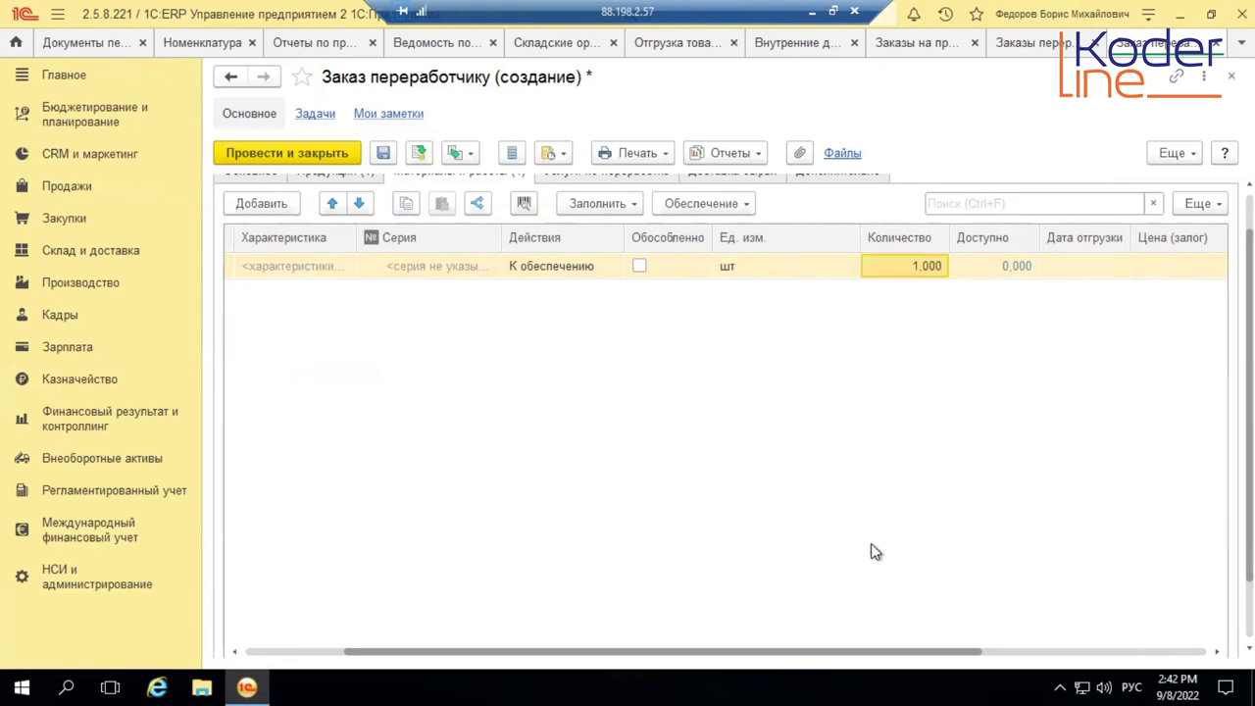
{"action": "scroll", "coordinate": [875, 544], "scroll_direction": "up", "scroll_amount": 1}
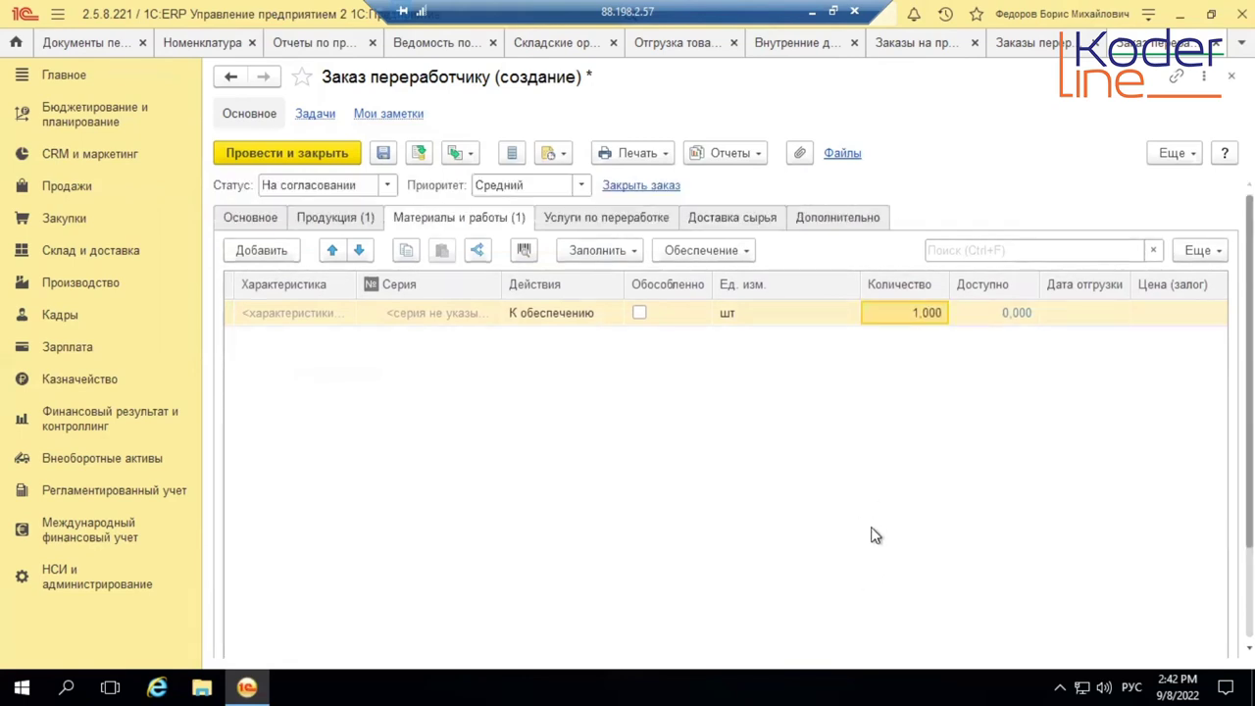
Add Услуги переработки to the order's processing services with a quantity of 1
{"action": "left_click", "coordinate": [591, 217]}
{"action": "left_click", "coordinate": [281, 213]}
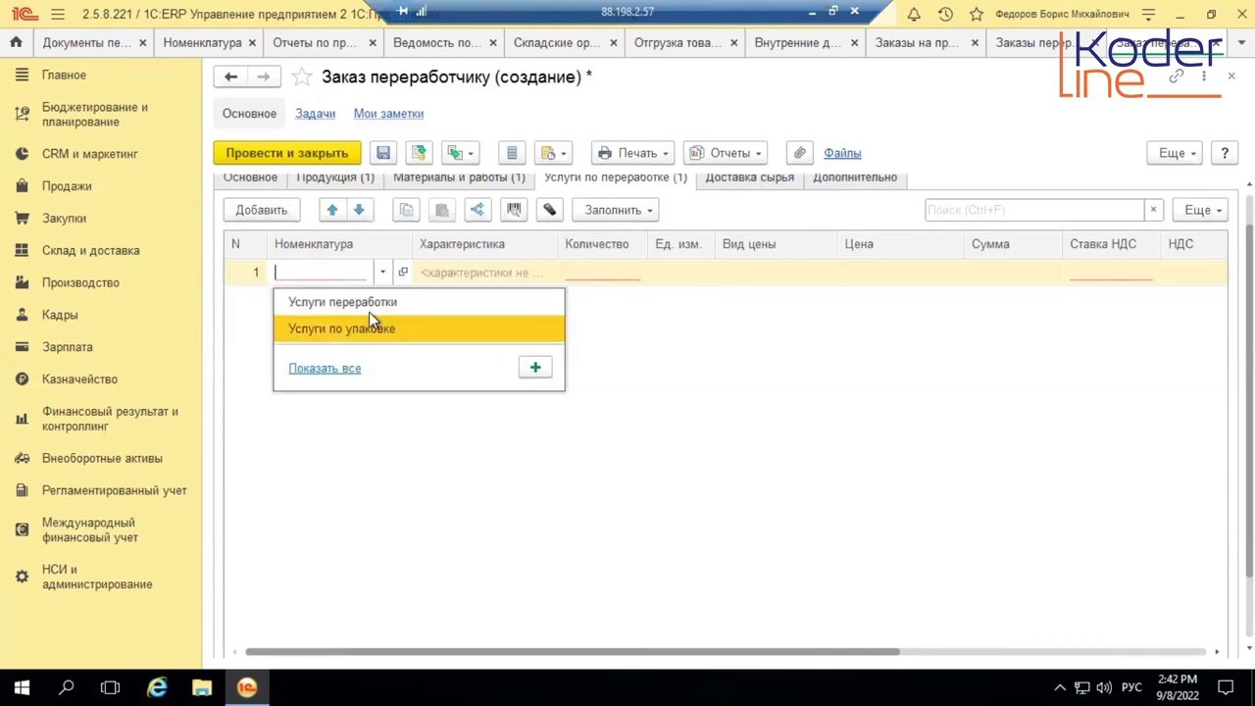
{"action": "left_click", "coordinate": [338, 300]}
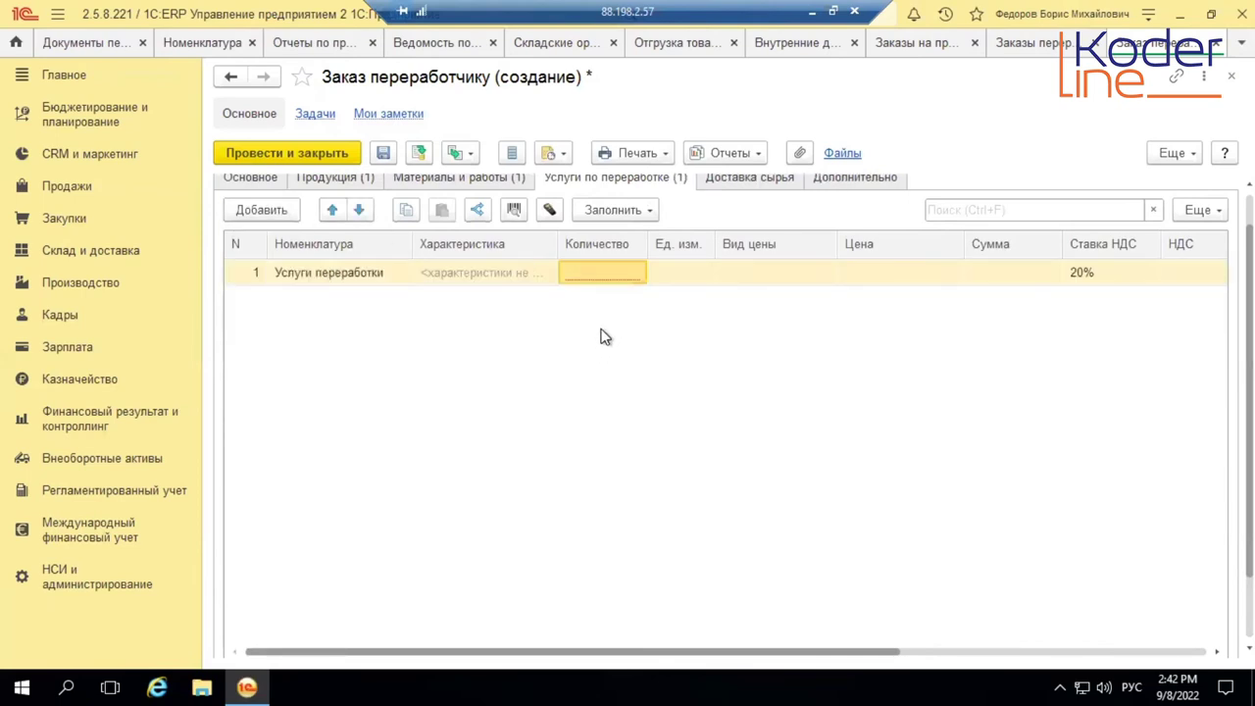
{"action": "left_click", "coordinate": [606, 274]}
{"action": "type", "text": "1"}
{"action": "key", "text": "Return"}
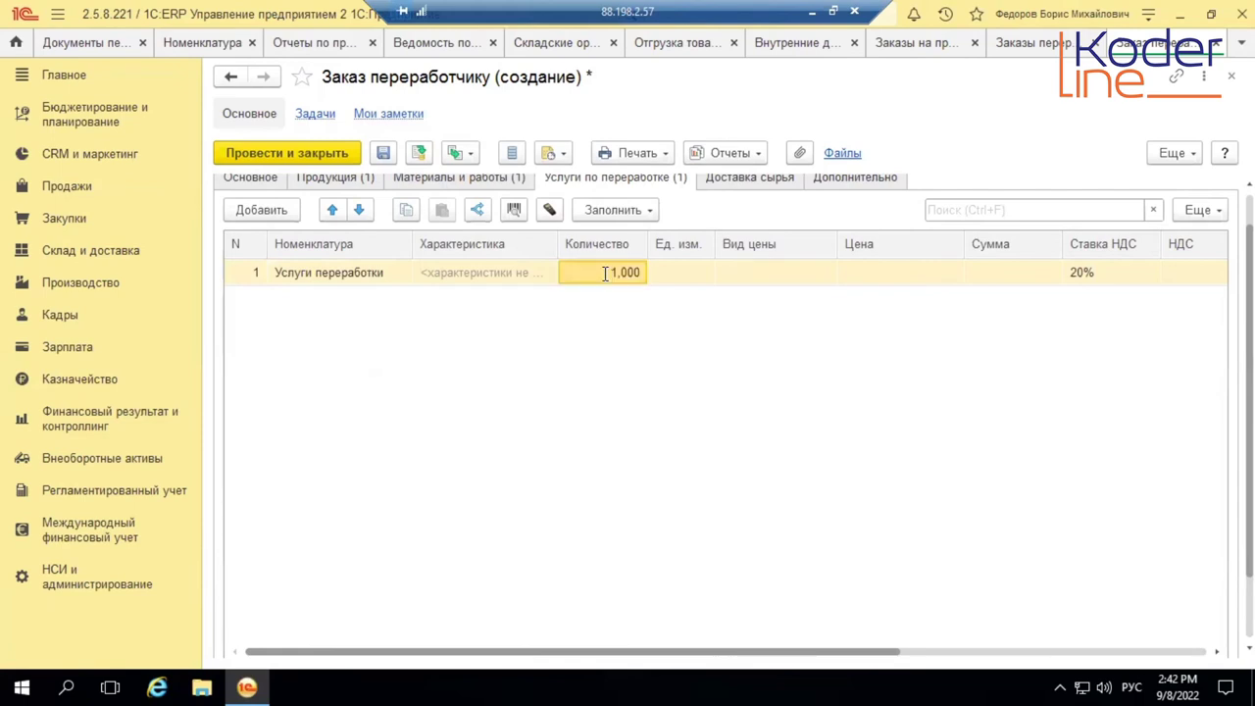
{"action": "left_click", "coordinate": [889, 274]}
Set the processor order's status to К выполнению and try to post the order
{"action": "scroll", "coordinate": [436, 391], "scroll_direction": "up", "scroll_amount": 1}
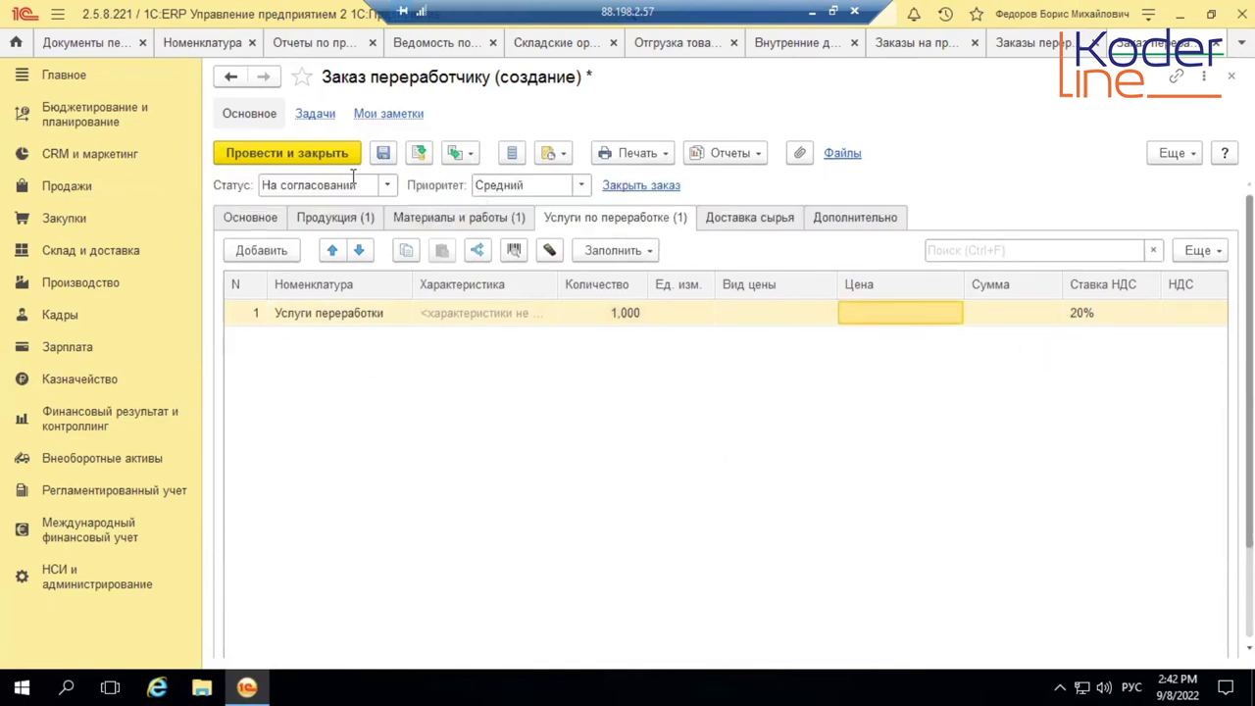
{"action": "left_click", "coordinate": [387, 185]}
{"action": "left_click", "coordinate": [363, 235]}
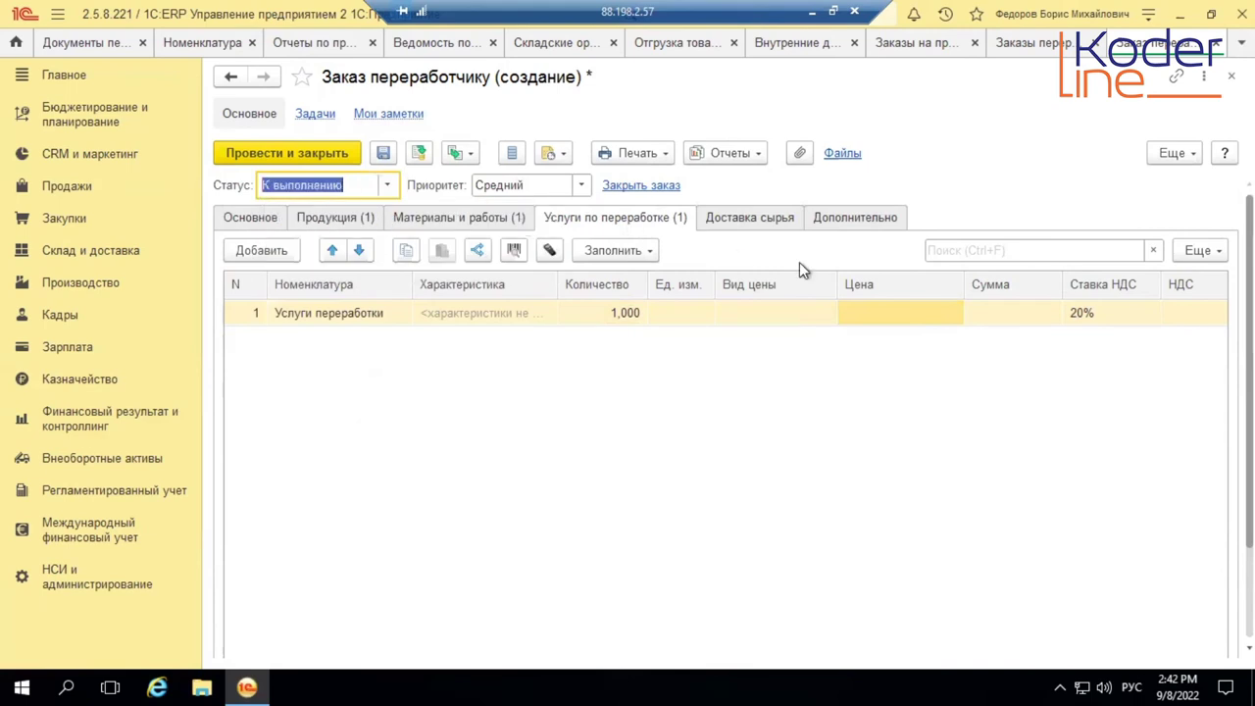
{"action": "left_click", "coordinate": [415, 155]}
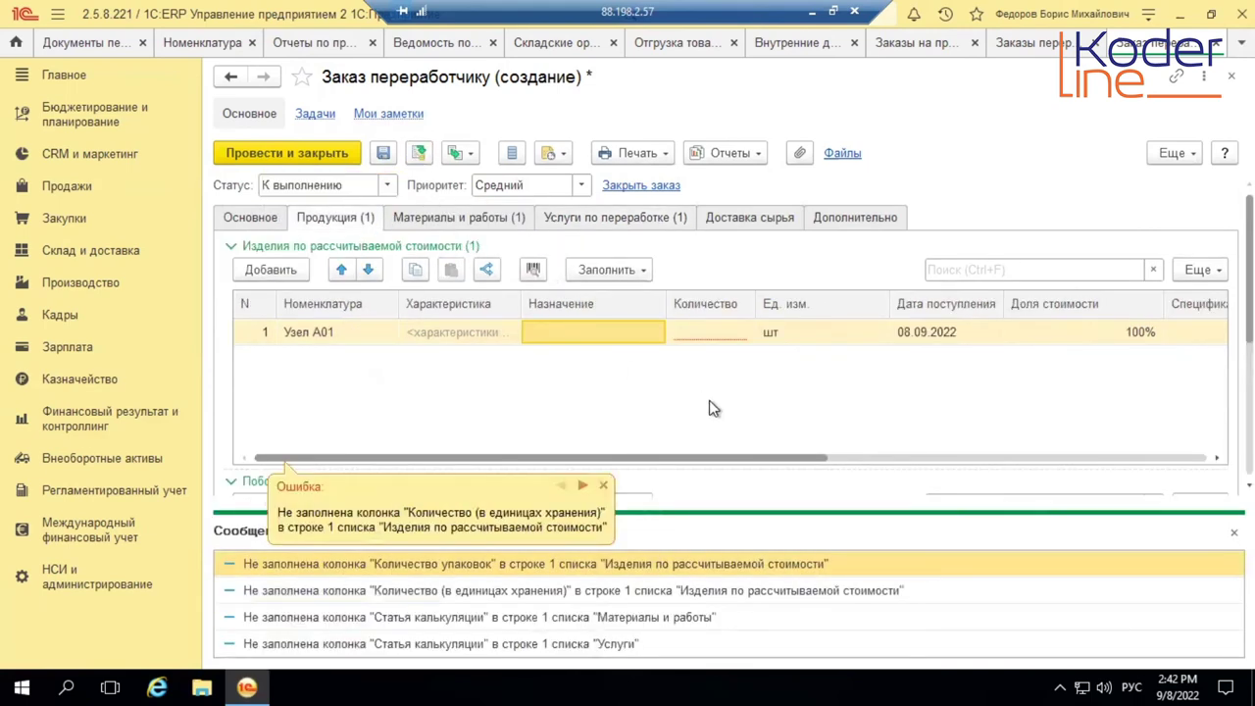
Set the quantity of the product Узел А01 to 1 and return to the order's materials and works
{"action": "left_click", "coordinate": [722, 333]}
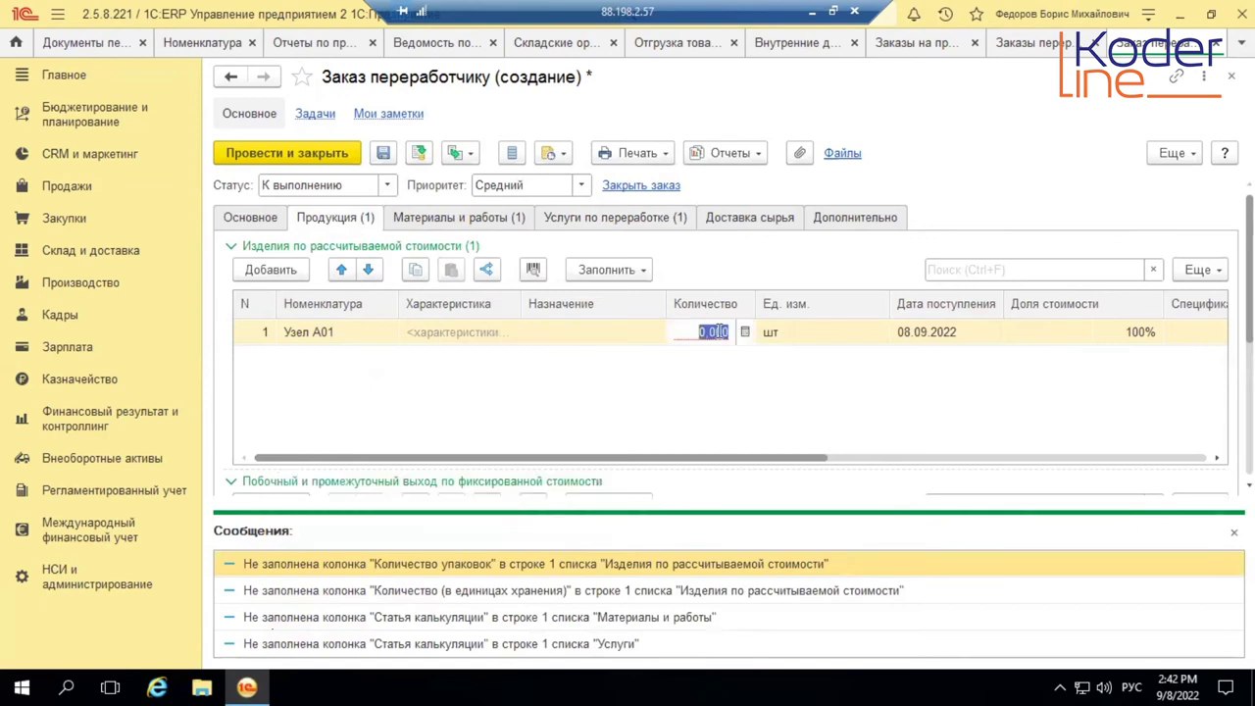
{"action": "type", "text": "1"}
{"action": "left_click", "coordinate": [491, 217]}
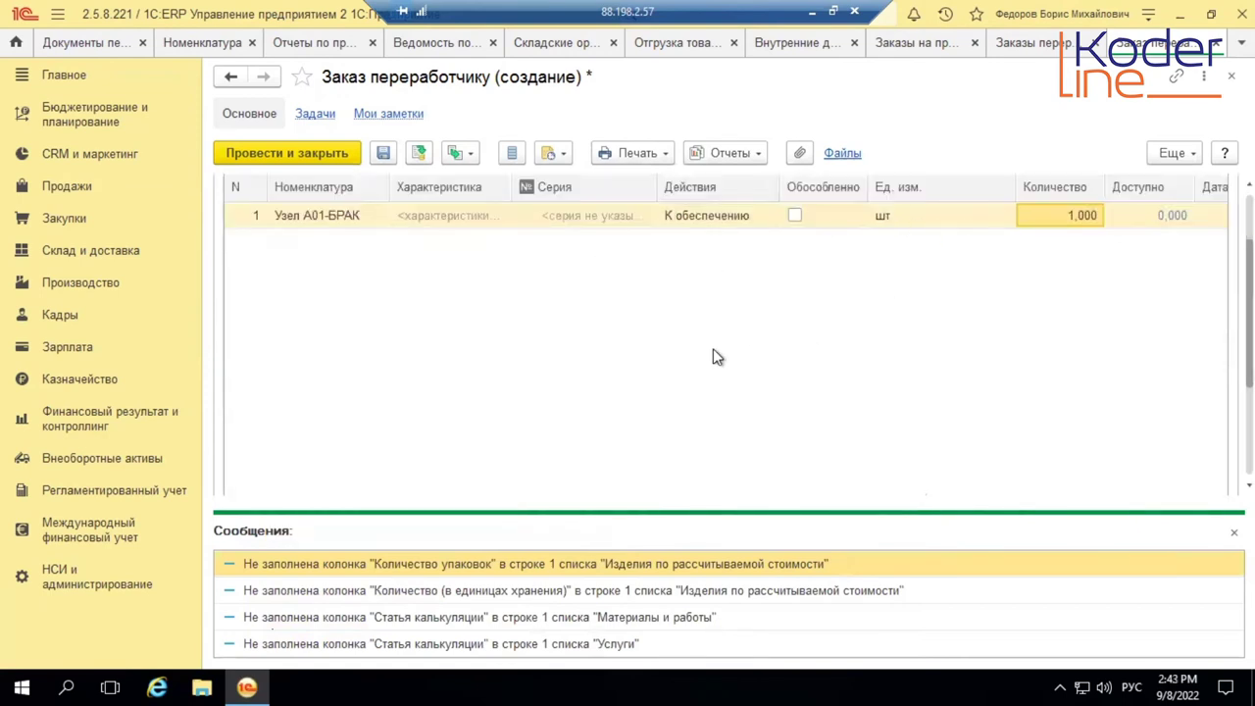
Set the costing item of the Услуги переработки line in the order's processing services to Услуги переработчика
{"action": "scroll", "coordinate": [713, 357], "scroll_direction": "up", "scroll_amount": 2}
{"action": "left_click", "coordinate": [633, 218]}
{"action": "scroll", "coordinate": [1091, 288], "scroll_direction": "down", "scroll_amount": 2}
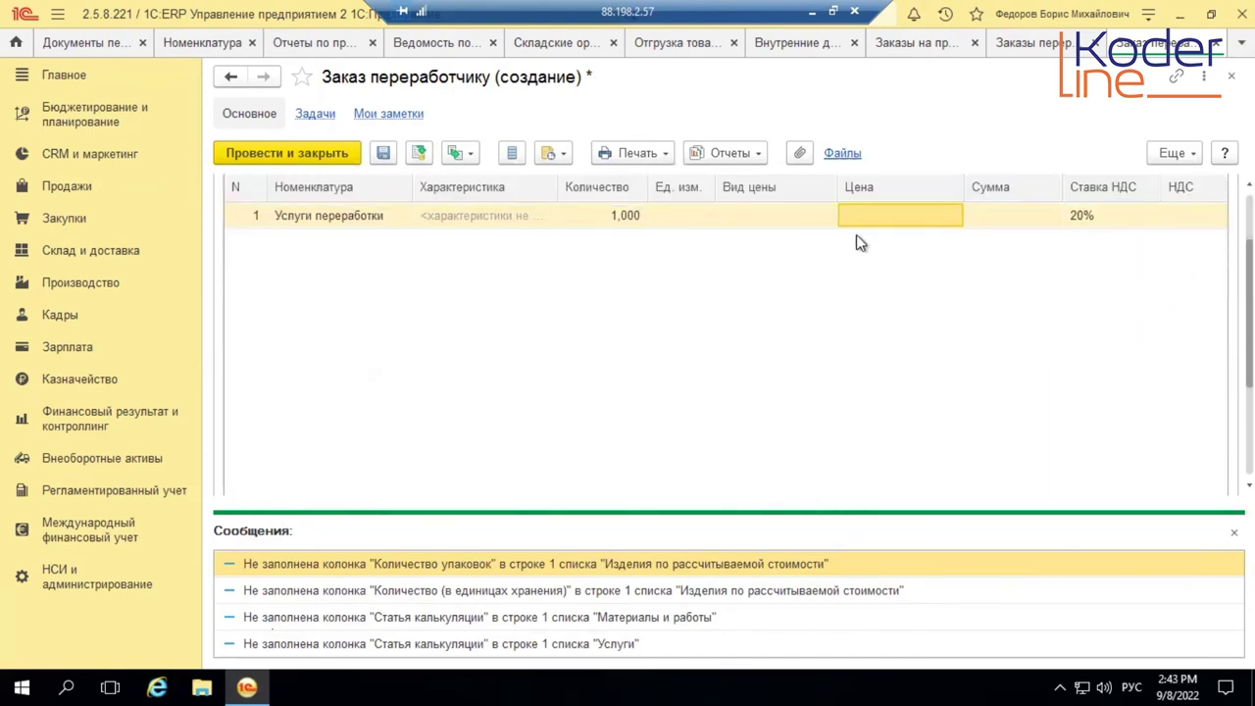
{"action": "key", "text": "Tab"}
{"action": "key", "text": "Tab"}
{"action": "key", "text": "Tab"}
{"action": "key", "text": "Tab"}
{"action": "key", "text": "Tab"}
{"action": "key", "text": "Tab"}
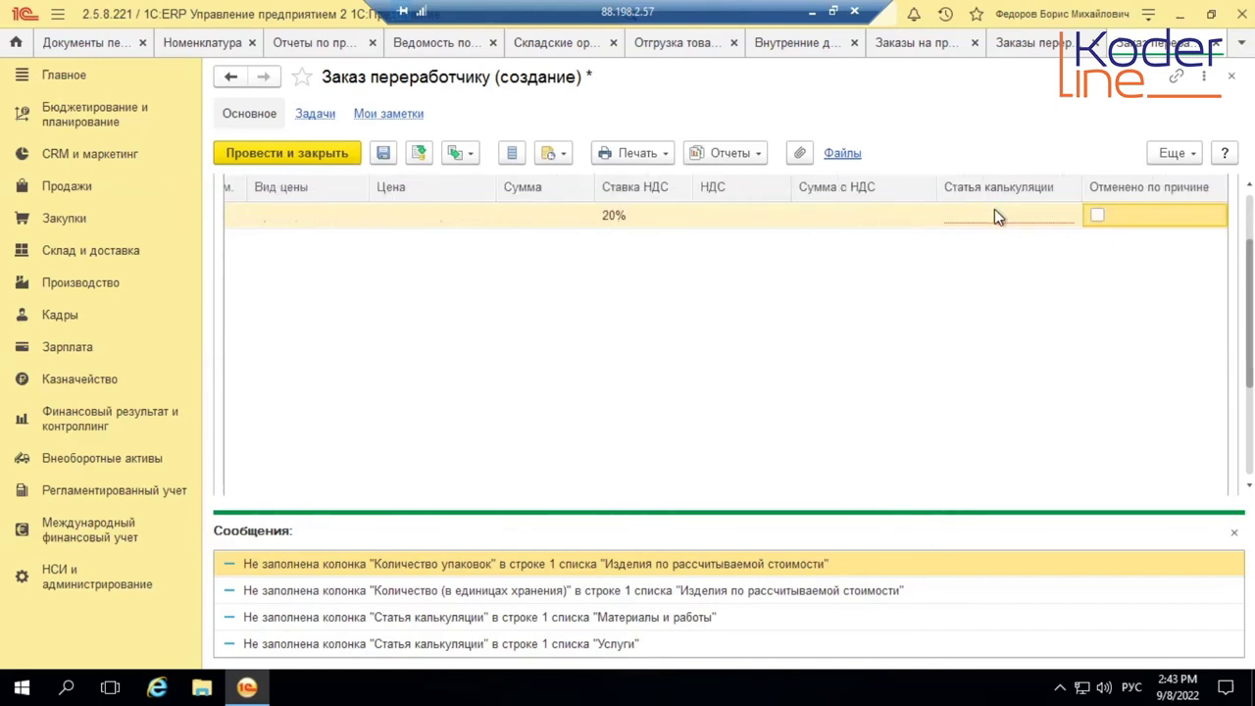
{"action": "left_click", "coordinate": [994, 214]}
{"action": "left_click", "coordinate": [1020, 245]}
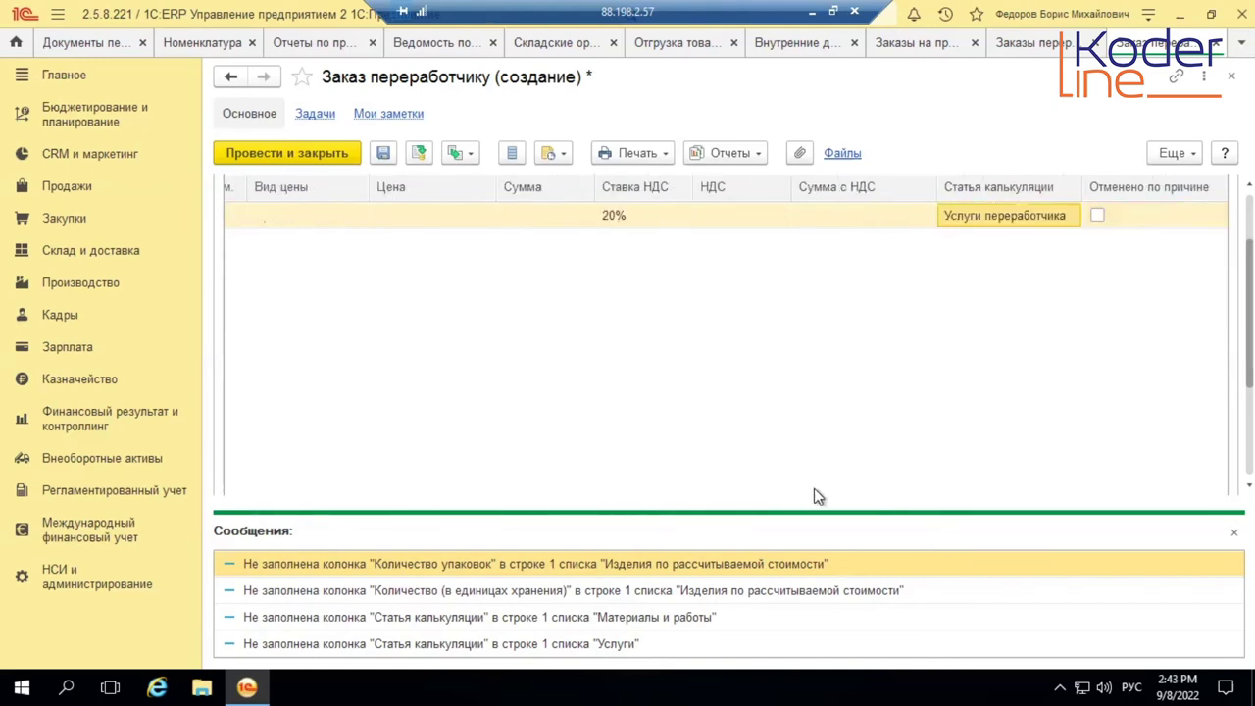
Set the costing item of the Узел А01-БРАК material line to Материалы основные and dismiss the error messages
{"action": "scroll", "coordinate": [591, 369], "scroll_direction": "up", "scroll_amount": 2}
{"action": "left_click", "coordinate": [461, 218]}
{"action": "scroll", "coordinate": [685, 266], "scroll_direction": "down", "scroll_amount": 2}
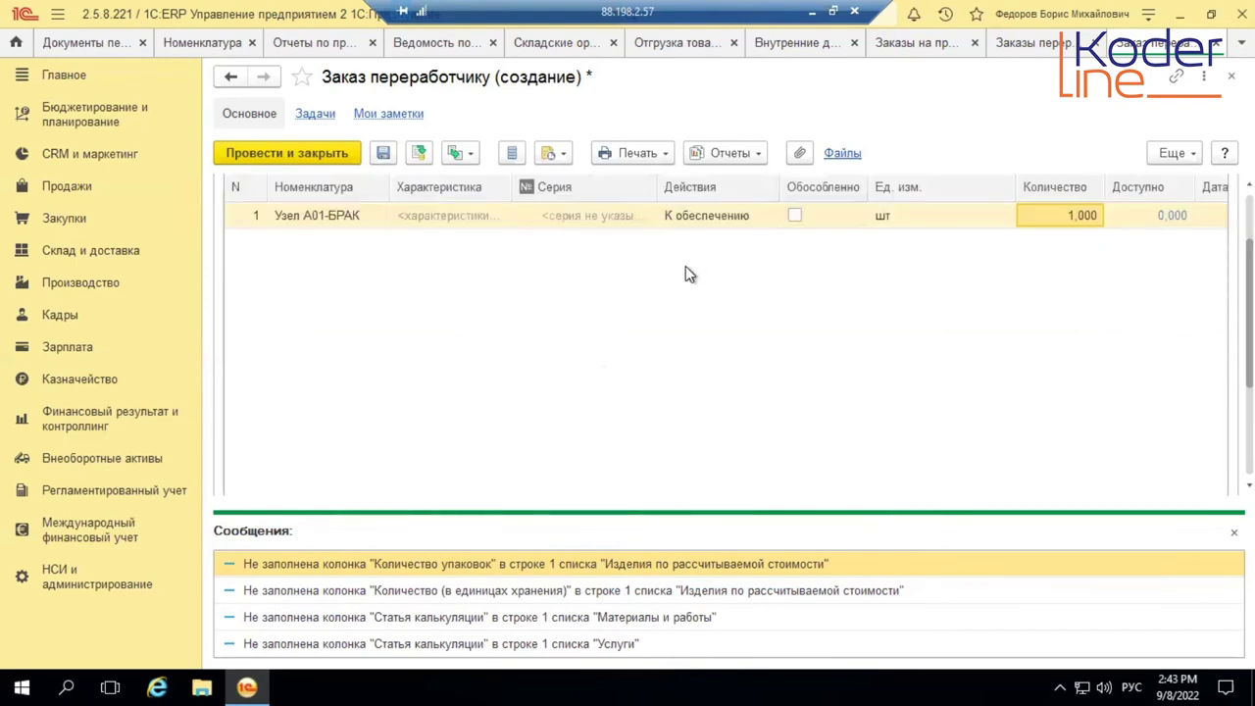
{"action": "scroll", "coordinate": [1107, 333], "scroll_direction": "up", "scroll_amount": 2}
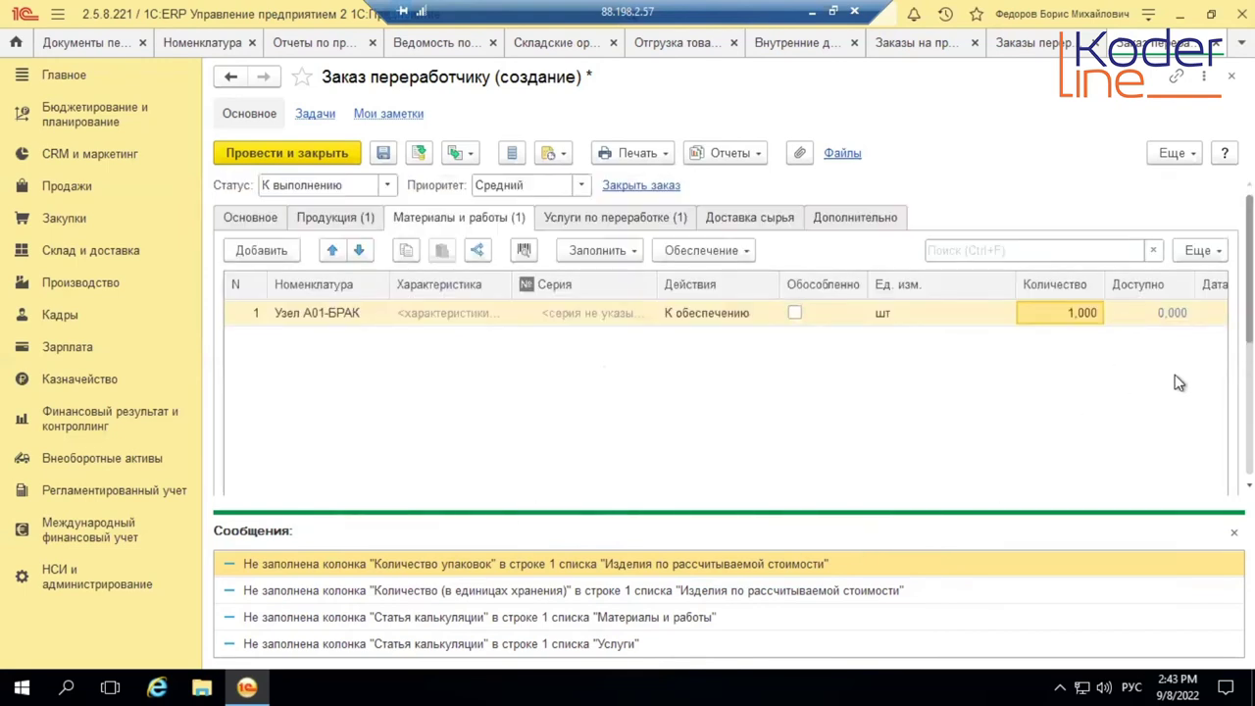
{"action": "left_click", "coordinate": [1175, 314]}
{"action": "key", "text": "Tab"}
{"action": "key", "text": "Tab"}
{"action": "key", "text": "Tab"}
{"action": "key", "text": "Tab"}
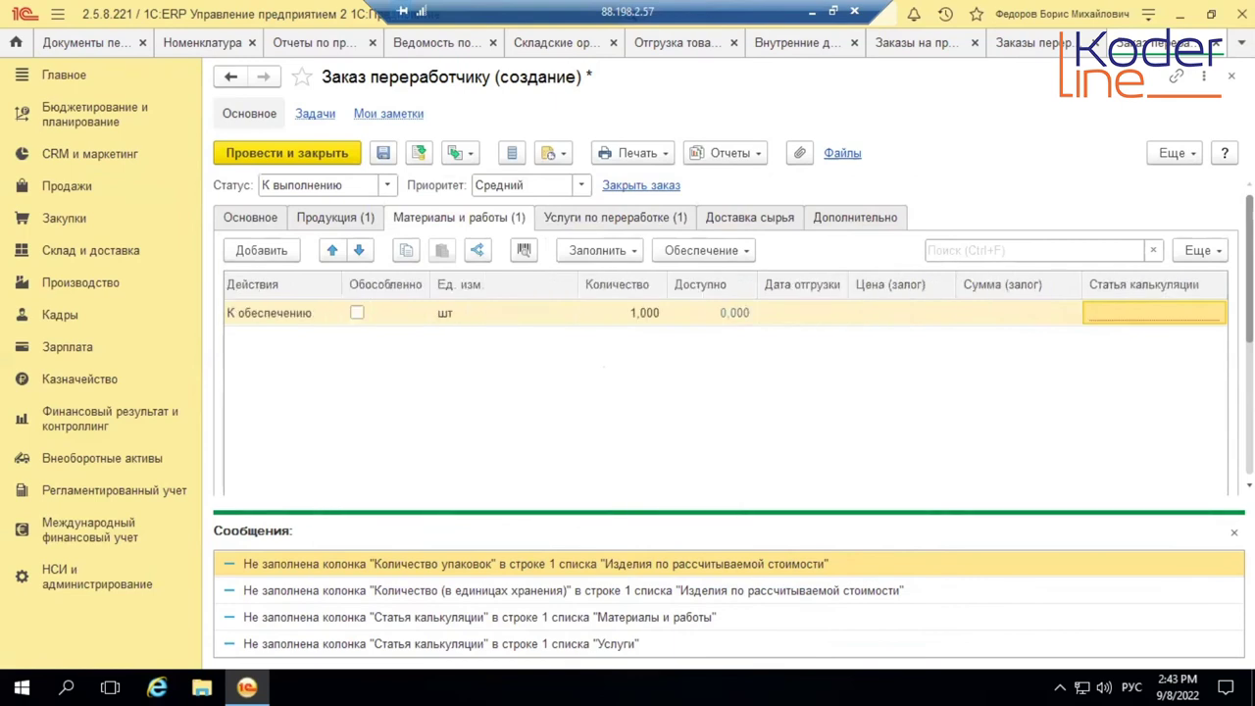
{"action": "left_click", "coordinate": [1198, 312]}
{"action": "left_click", "coordinate": [1086, 339]}
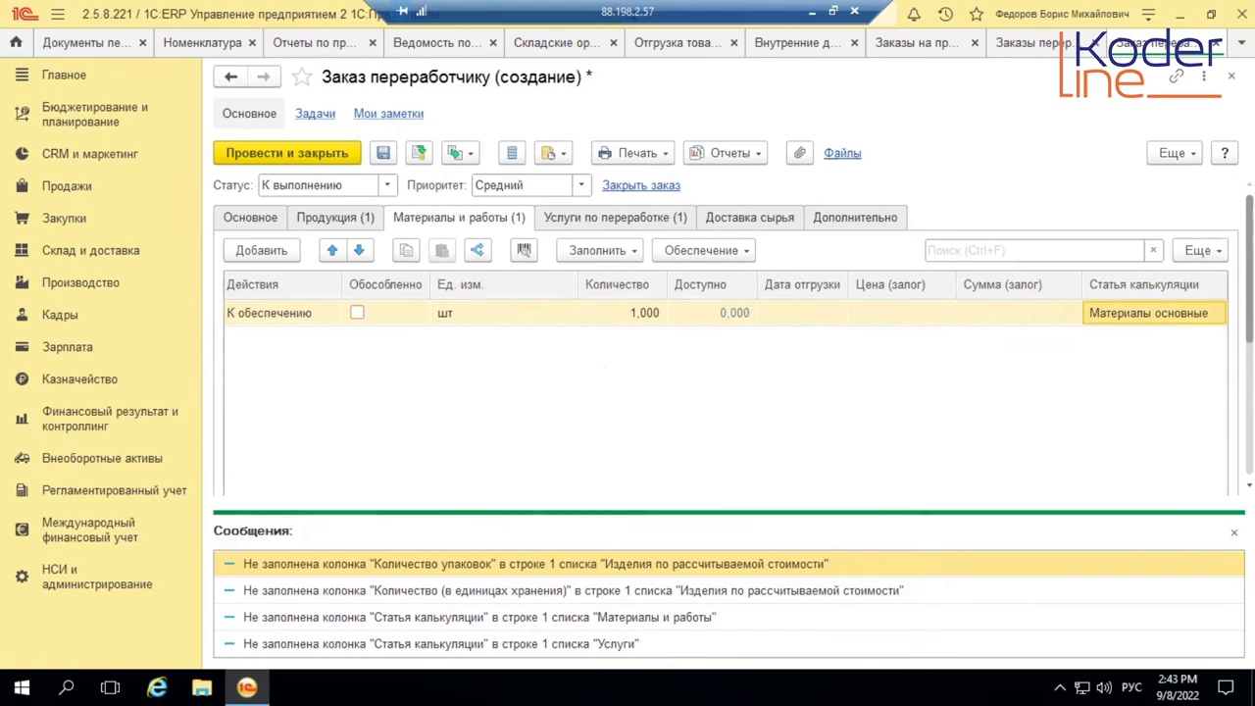
{"action": "left_click", "coordinate": [1233, 533]}
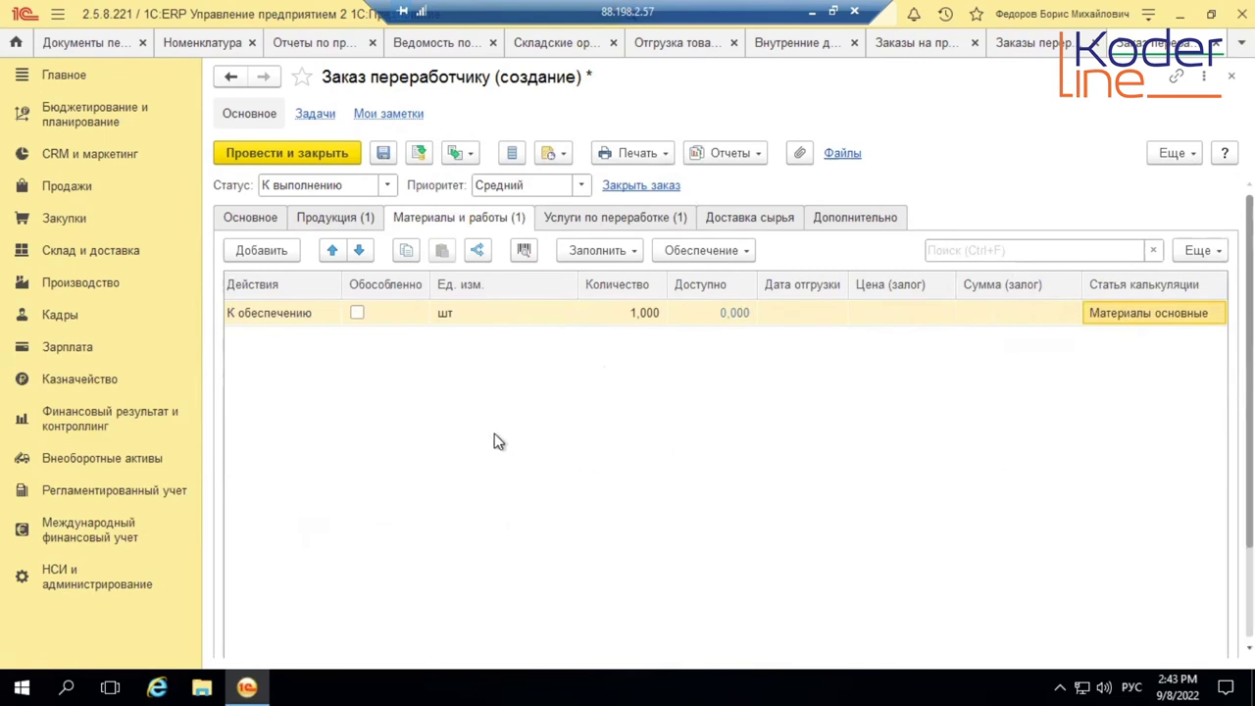
Review the order's main details, post the processor order and check the availability of its material
{"action": "left_click", "coordinate": [250, 218]}
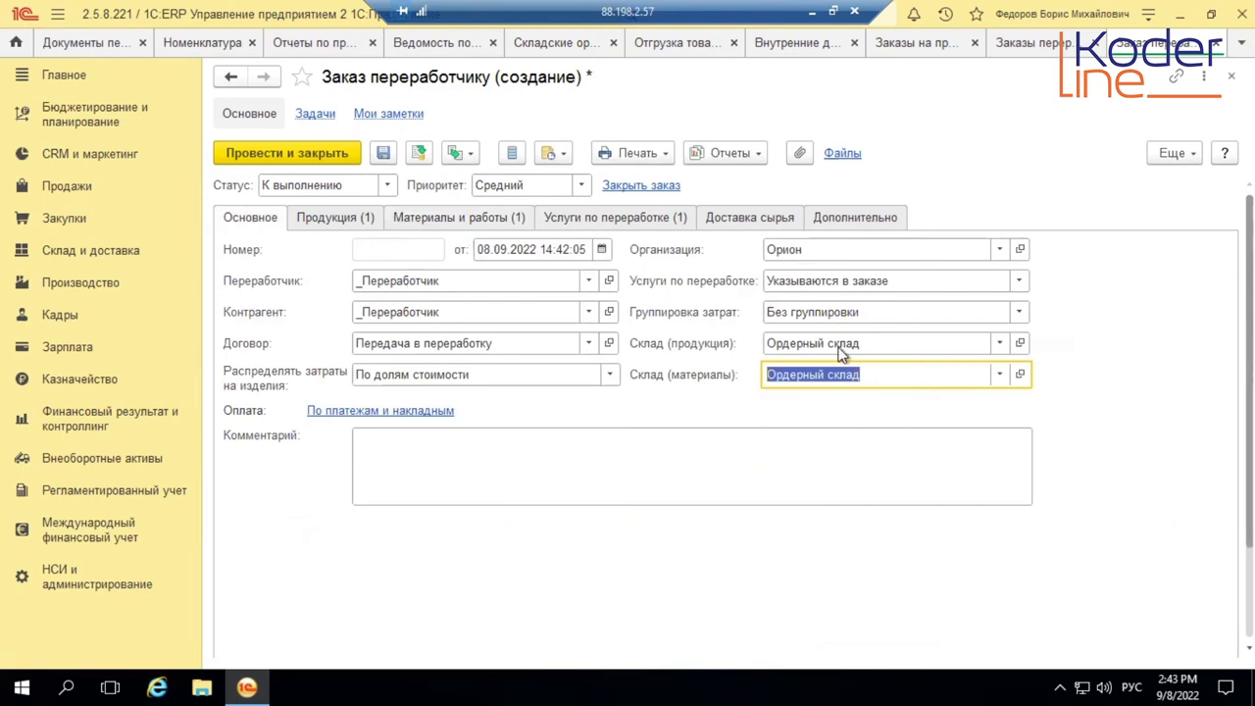
{"action": "left_click", "coordinate": [417, 154]}
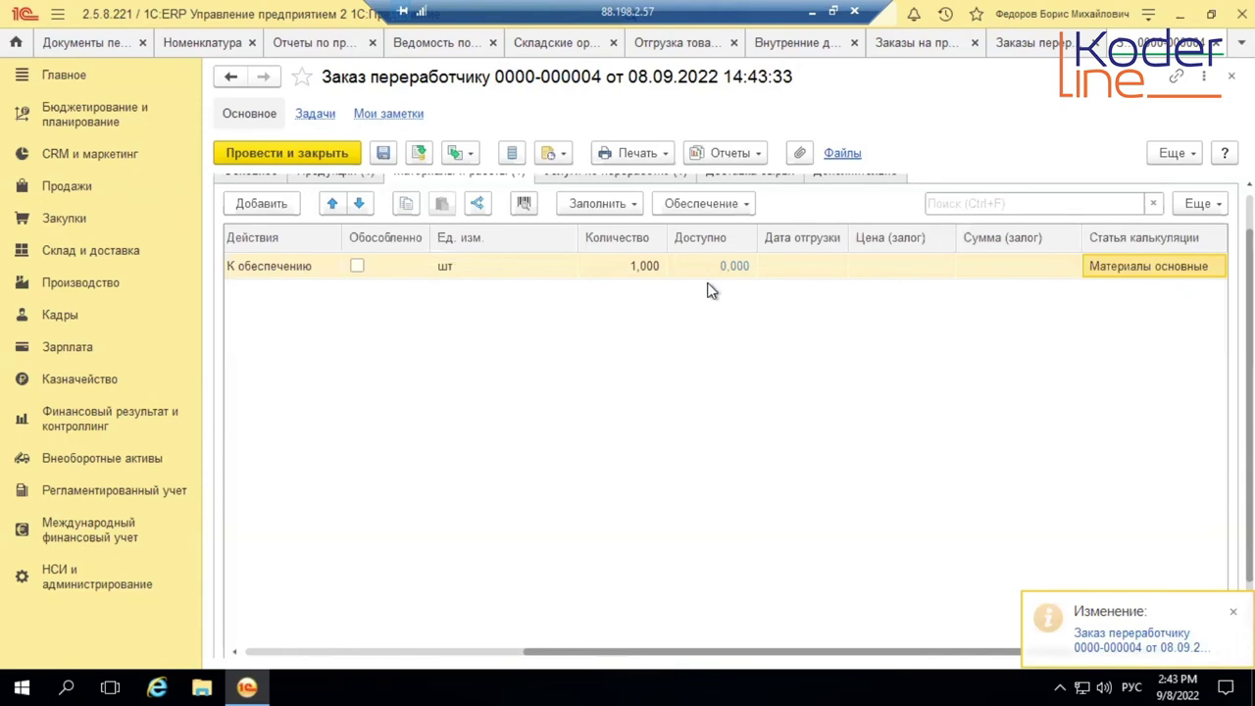
{"action": "left_click", "coordinate": [742, 274]}
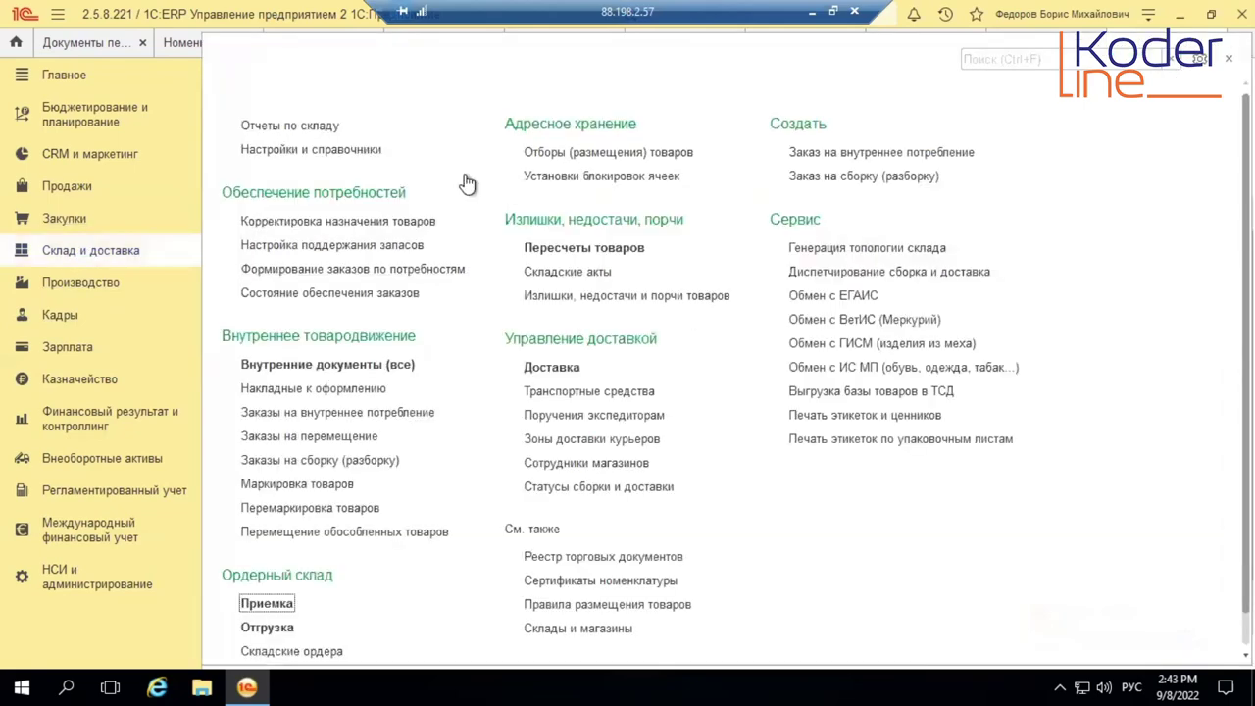
Generate the warehouse report Контроль оформления документов товародвижения filtered to Ордерный склад
{"action": "left_click", "coordinate": [603, 268]}
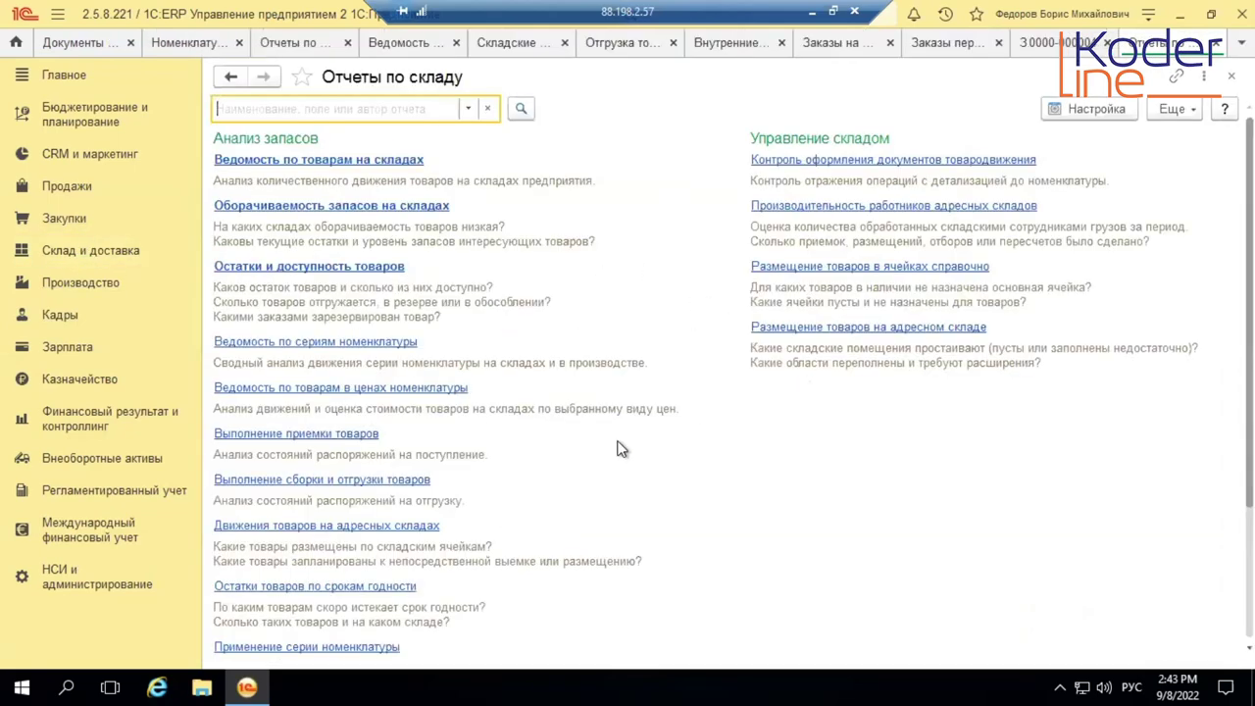
{"action": "scroll", "coordinate": [617, 449], "scroll_direction": "down", "scroll_amount": 4}
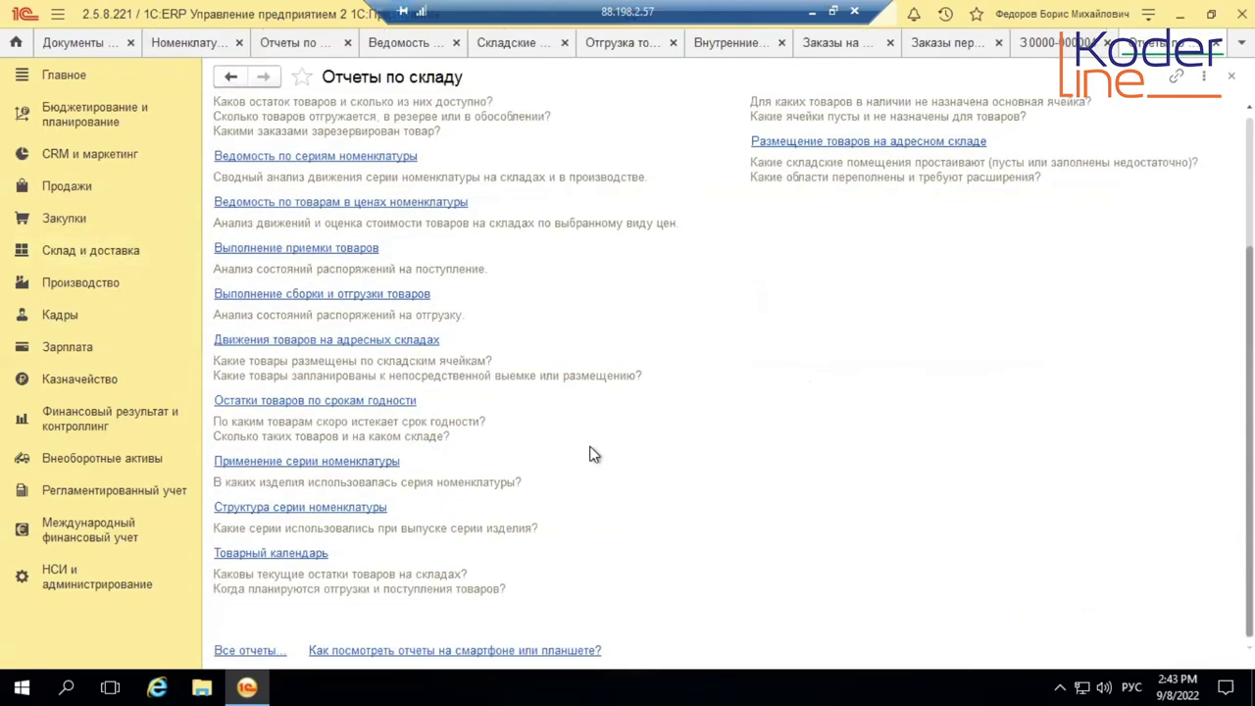
{"action": "scroll", "coordinate": [588, 462], "scroll_direction": "up", "scroll_amount": 4}
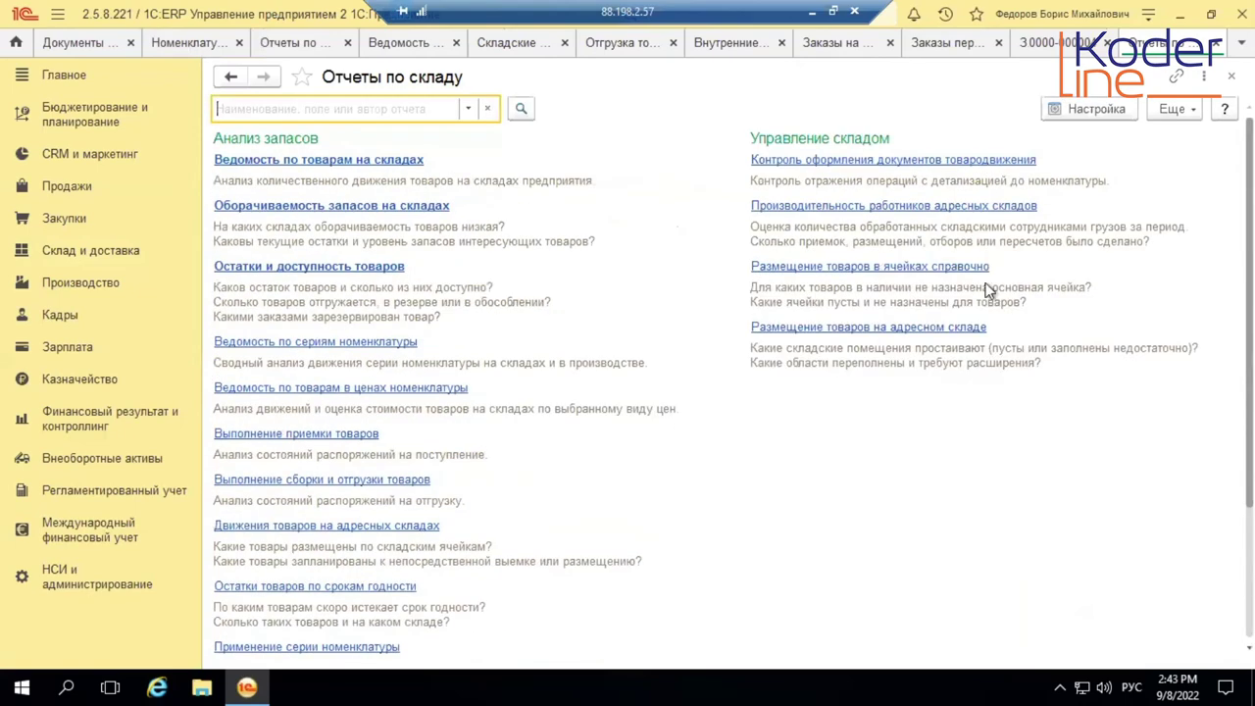
{"action": "left_click", "coordinate": [907, 162]}
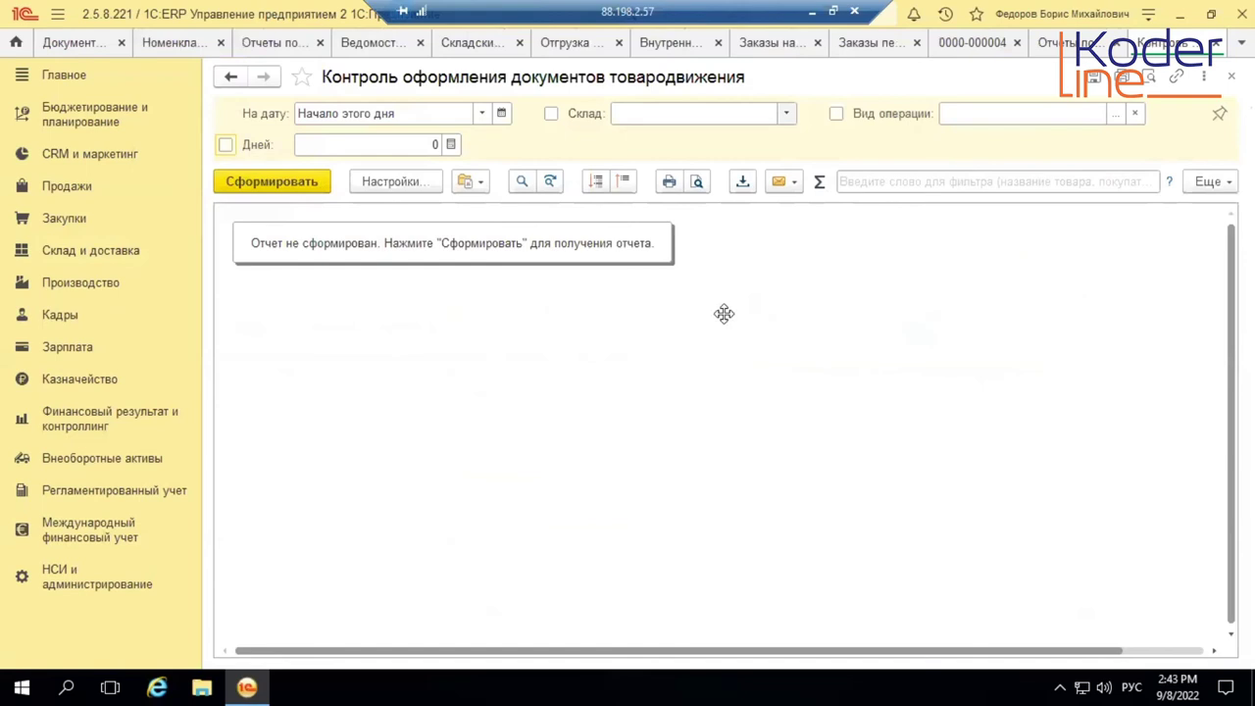
{"action": "left_click", "coordinate": [754, 113]}
{"action": "type", "text": "Орд"}
{"action": "key", "text": "Return"}
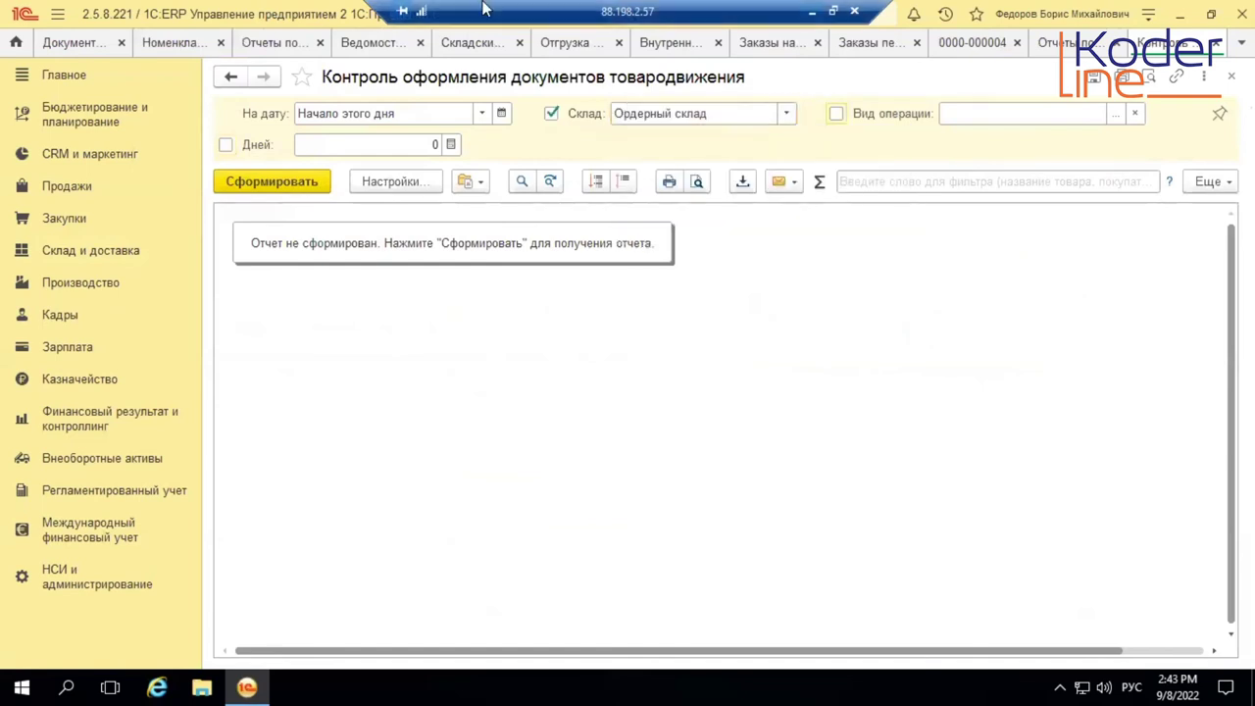
{"action": "left_click", "coordinate": [268, 169]}
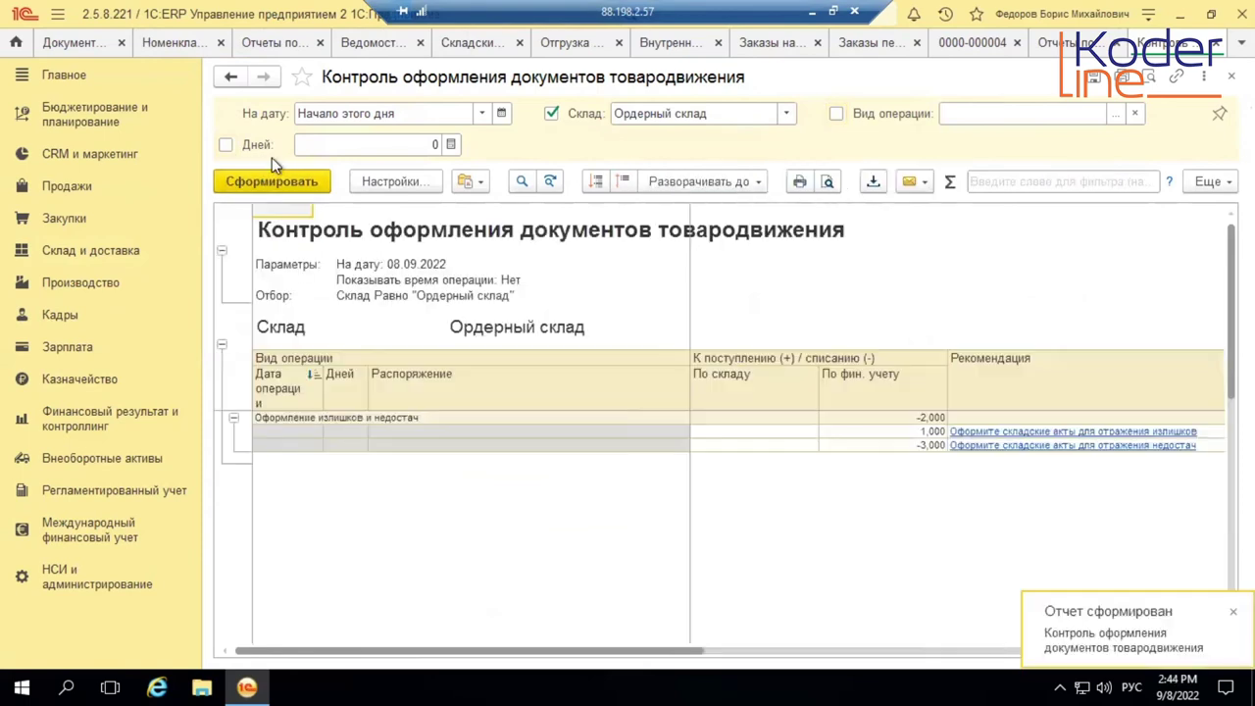
{"action": "left_click", "coordinate": [691, 498]}
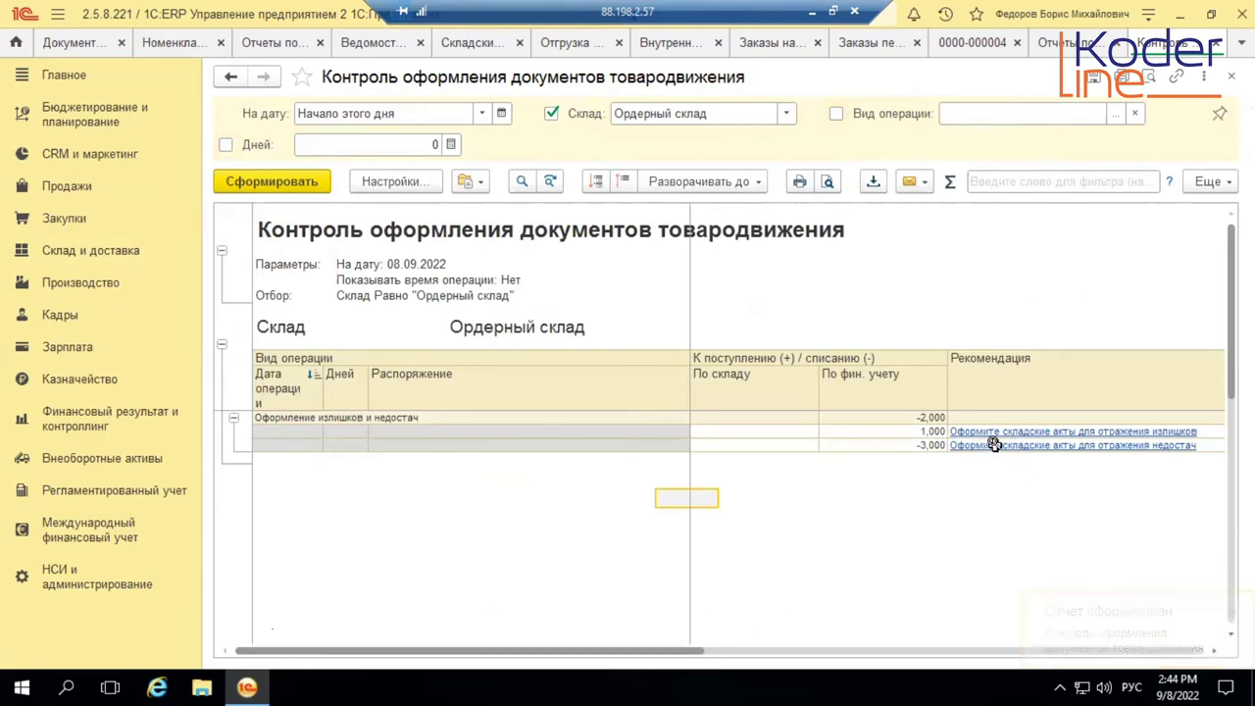
{"action": "left_click", "coordinate": [1073, 448]}
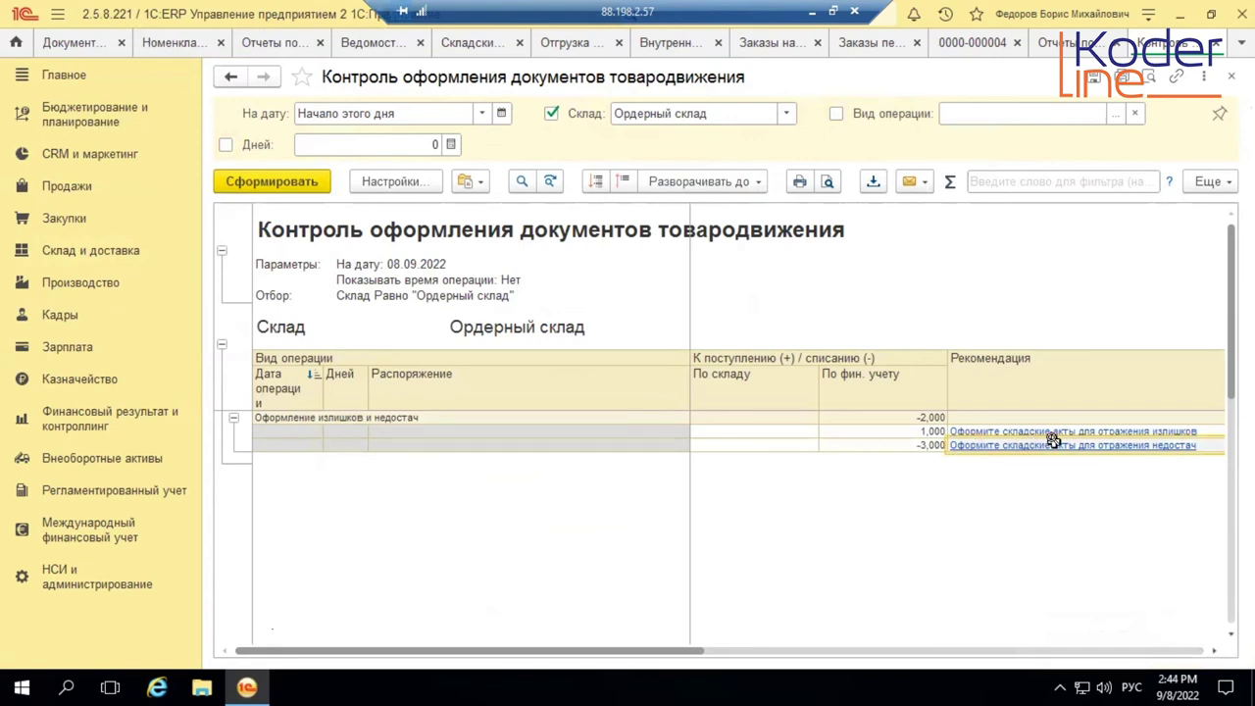
{"action": "left_click", "coordinate": [1143, 431]}
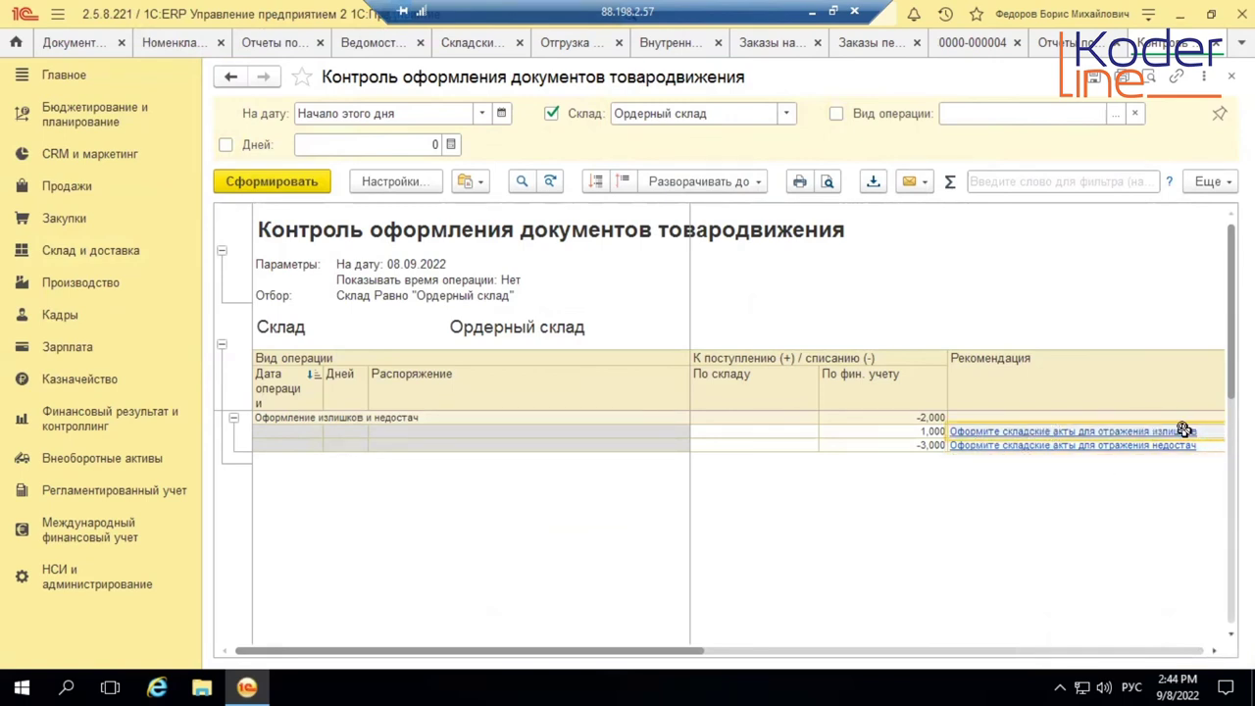
{"action": "left_click", "coordinate": [1044, 432]}
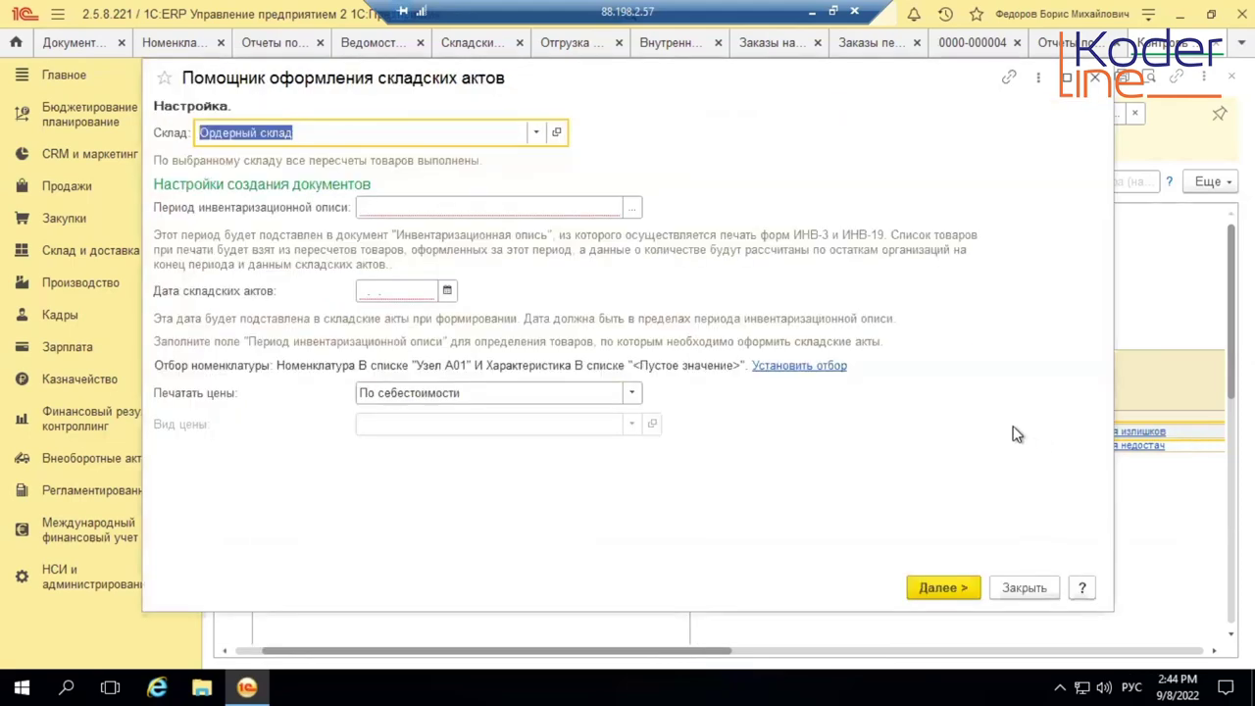
{"action": "left_click", "coordinate": [633, 207]}
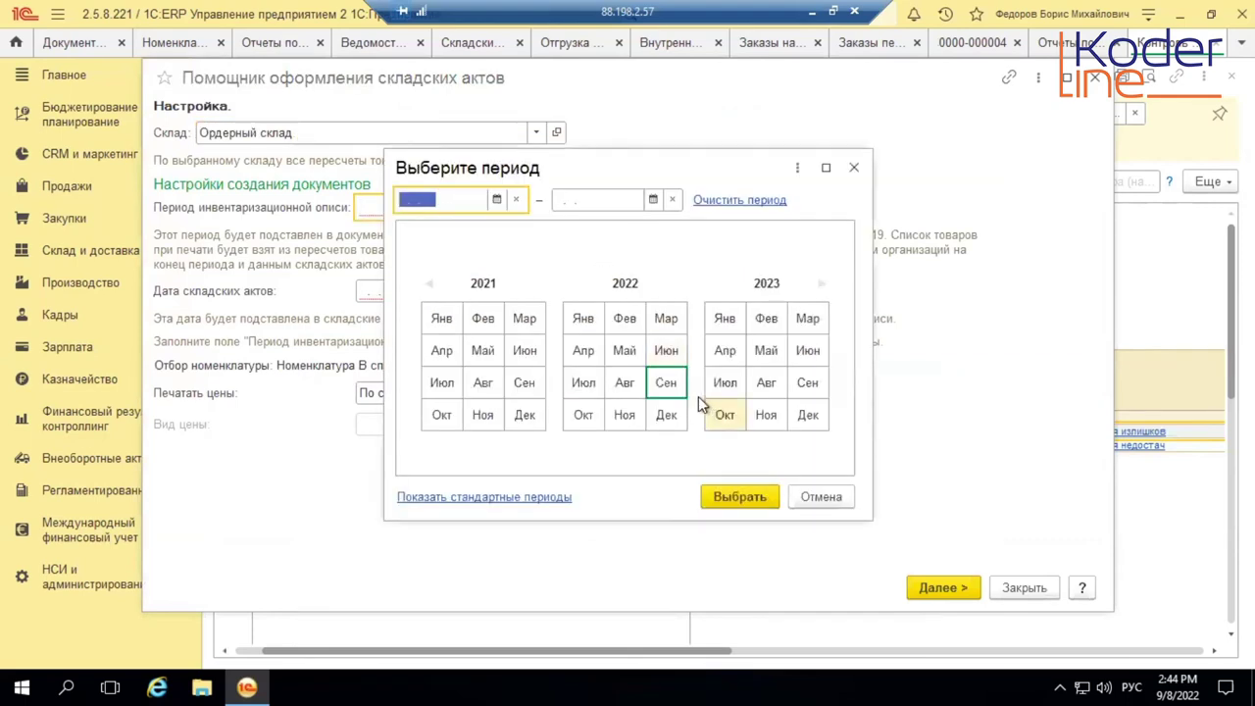
{"action": "left_click", "coordinate": [667, 384]}
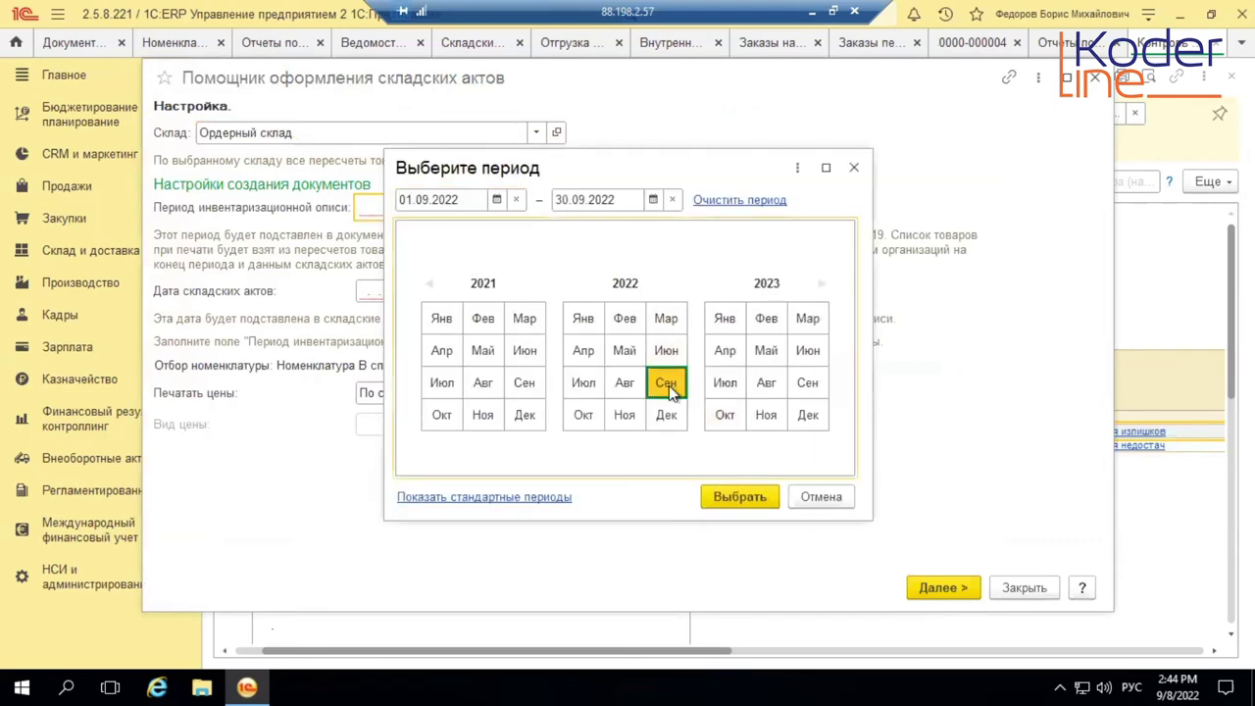
{"action": "left_click", "coordinate": [733, 495]}
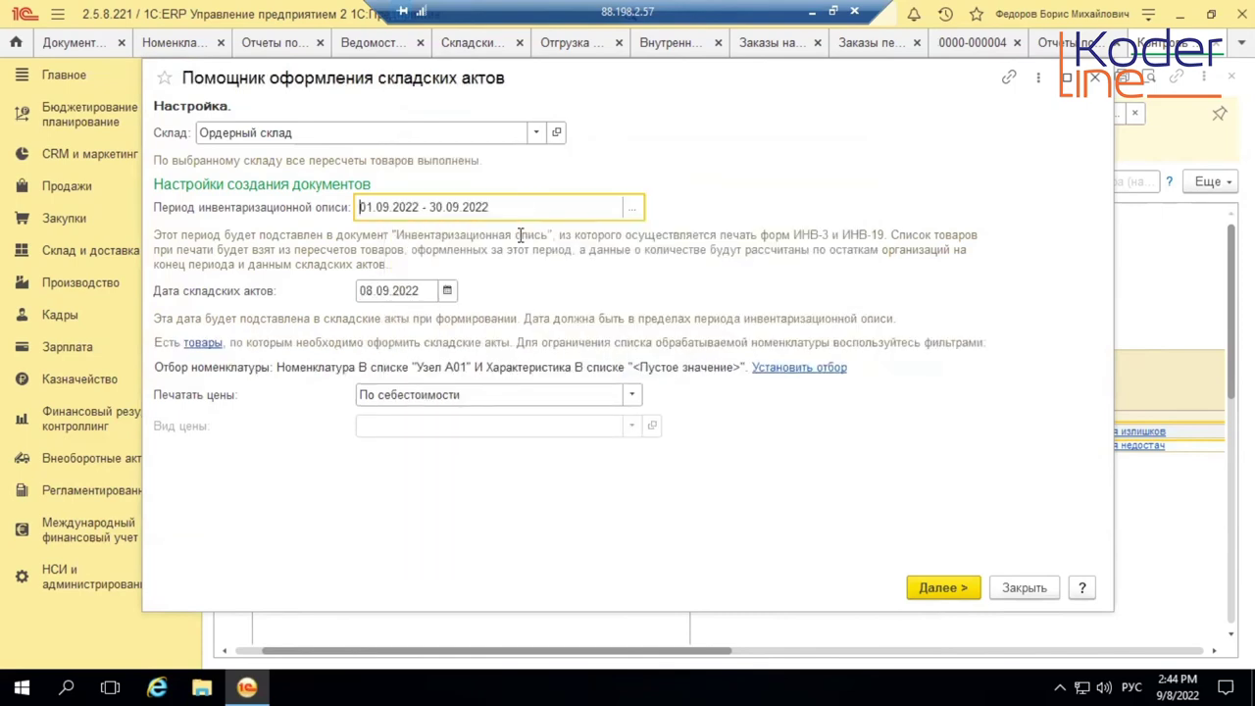
{"action": "left_click", "coordinate": [1037, 588]}
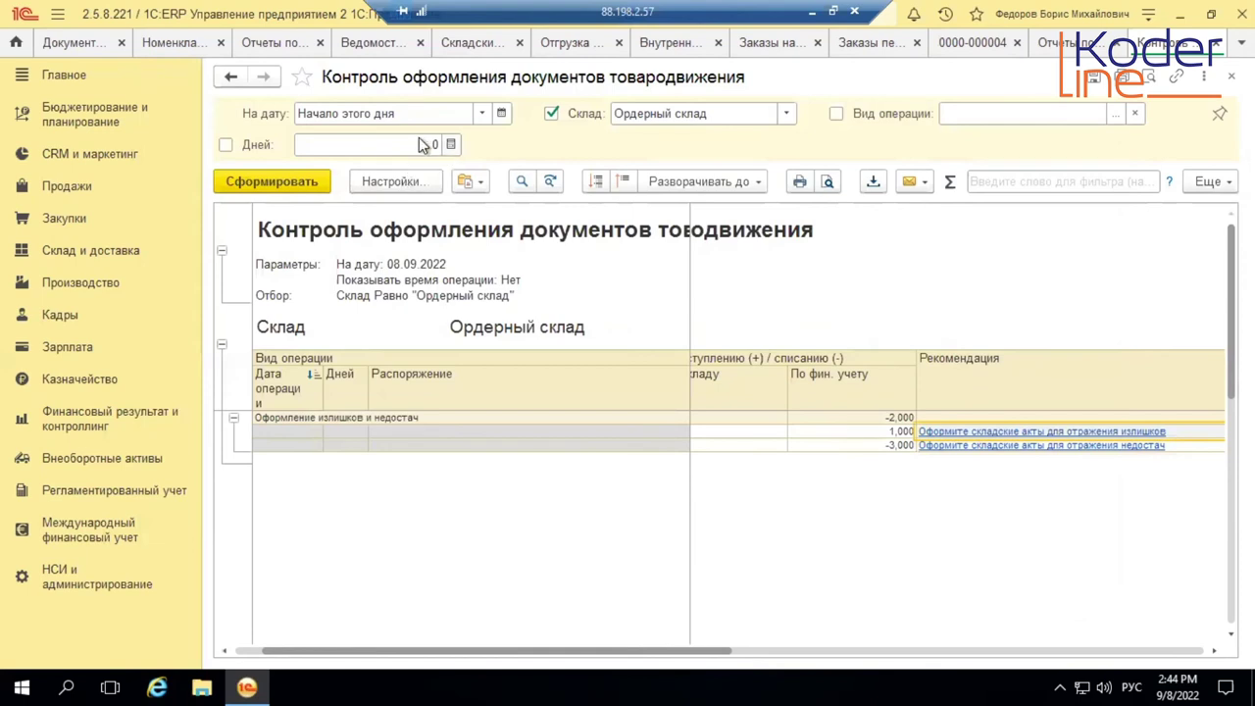
Set the report date to Начало следующей недели and regenerate the goods movement control report
{"action": "left_click", "coordinate": [419, 116]}
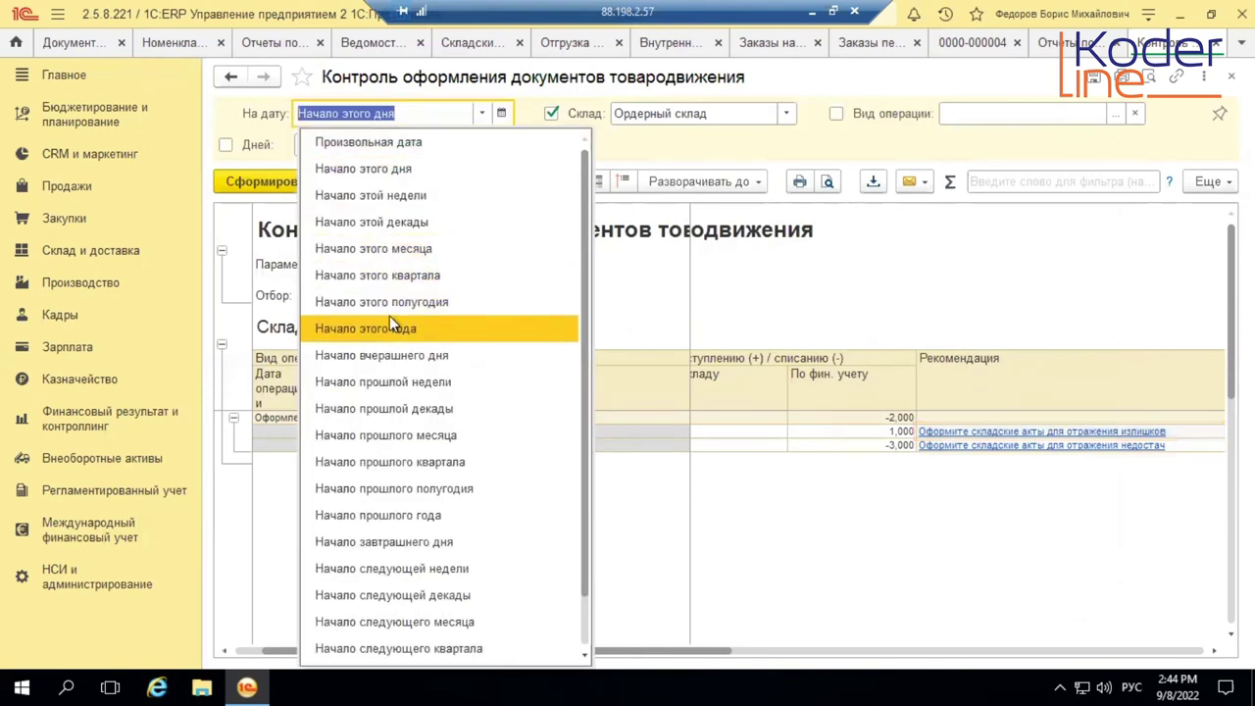
{"action": "scroll", "coordinate": [392, 327], "scroll_direction": "down", "scroll_amount": 1}
{"action": "scroll", "coordinate": [426, 343], "scroll_direction": "up", "scroll_amount": 1}
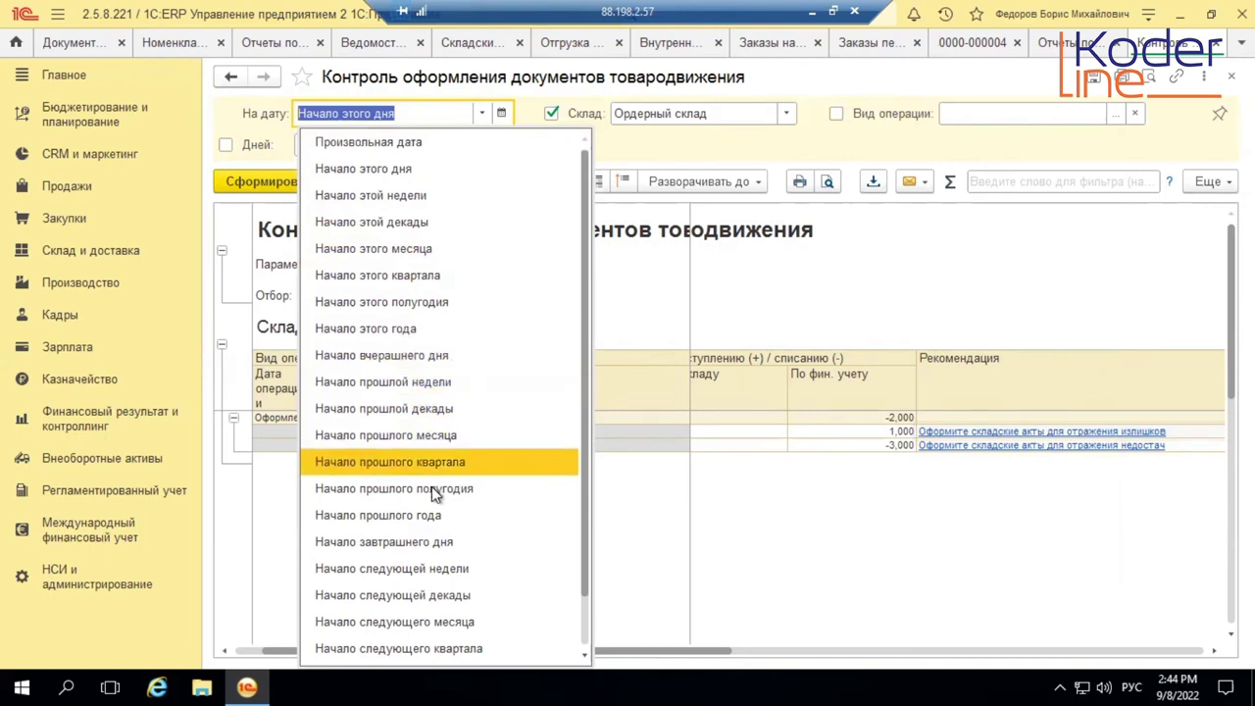
{"action": "left_click", "coordinate": [438, 567]}
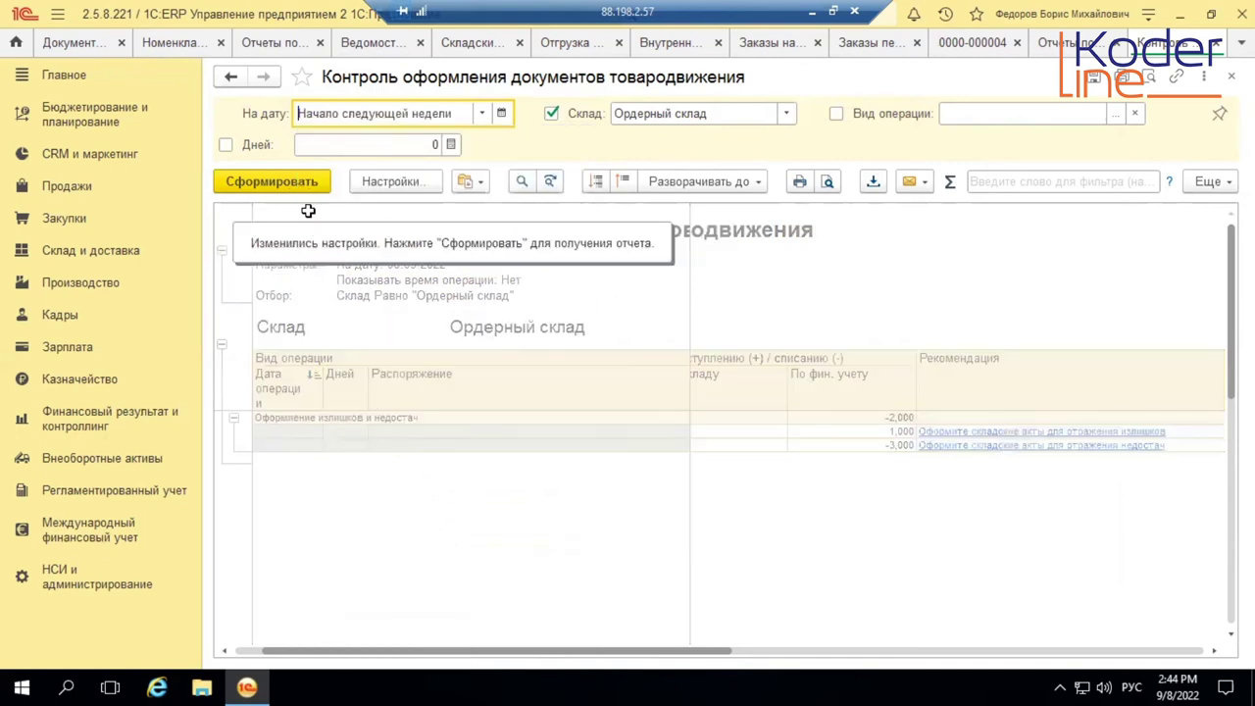
{"action": "left_click", "coordinate": [299, 173]}
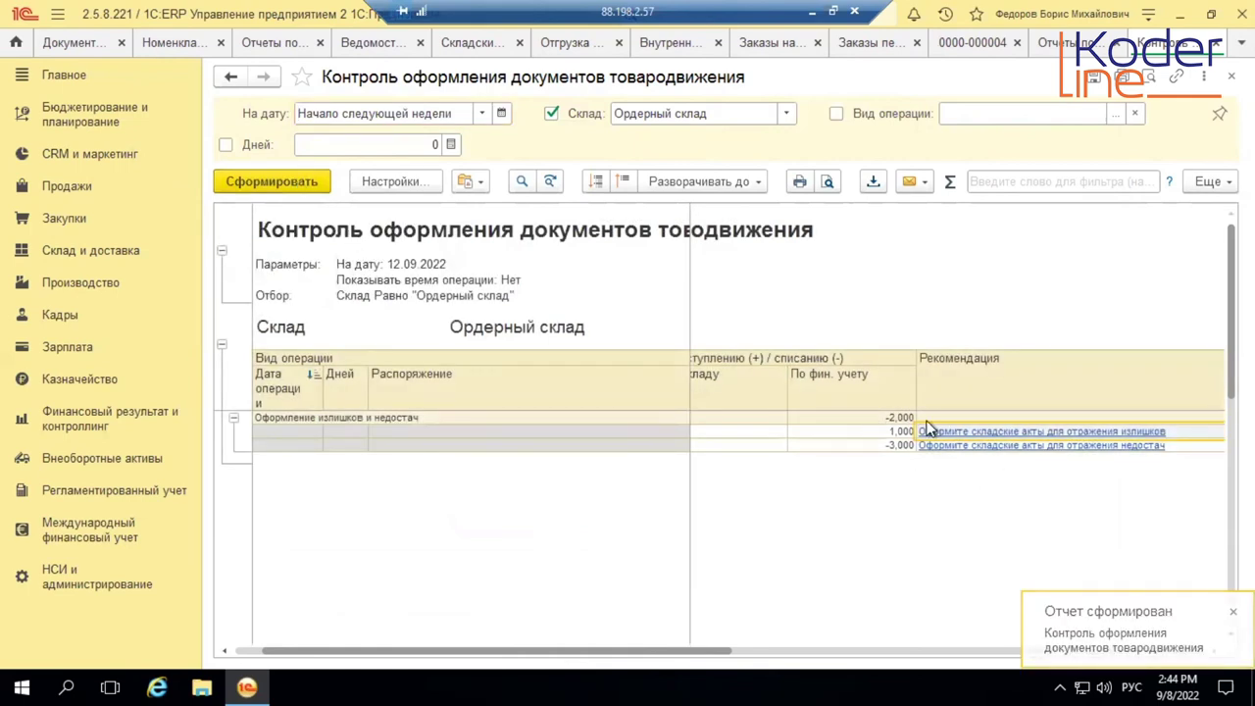
Create an Отражение порчи товаров order for Ордерный склад from the list of surpluses, shortages and damage
{"action": "left_click", "coordinate": [56, 257]}
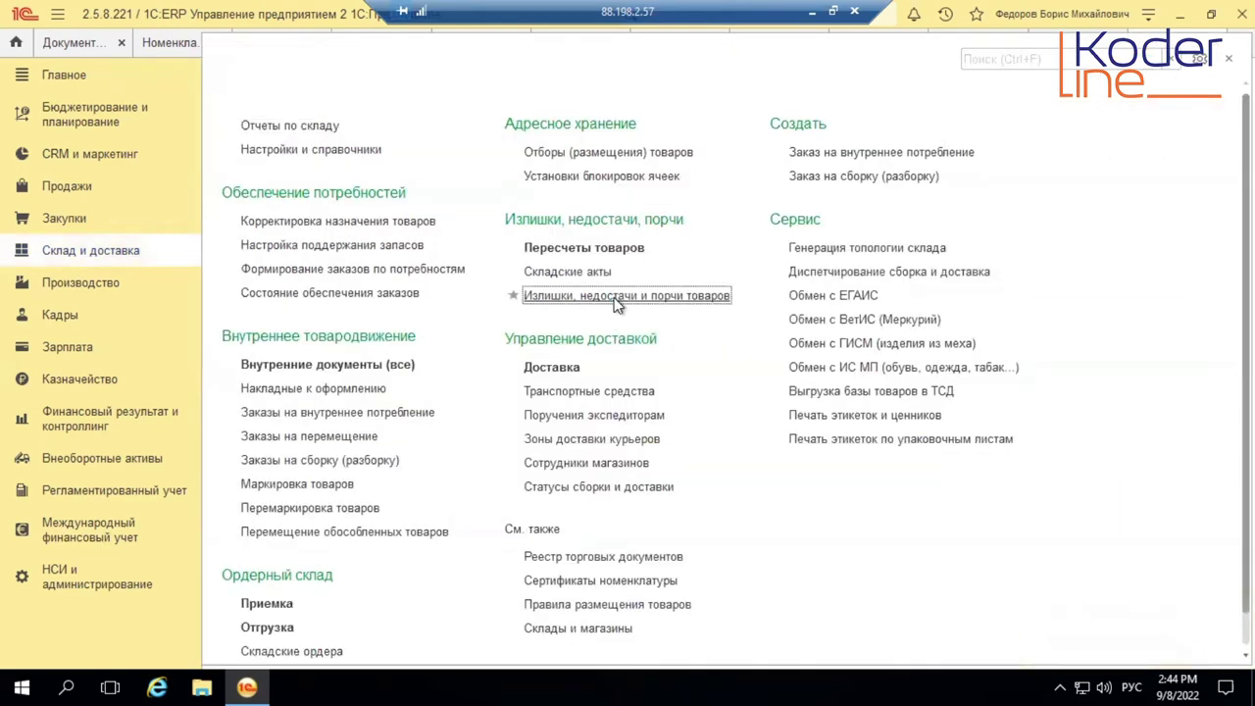
{"action": "left_click", "coordinate": [617, 298]}
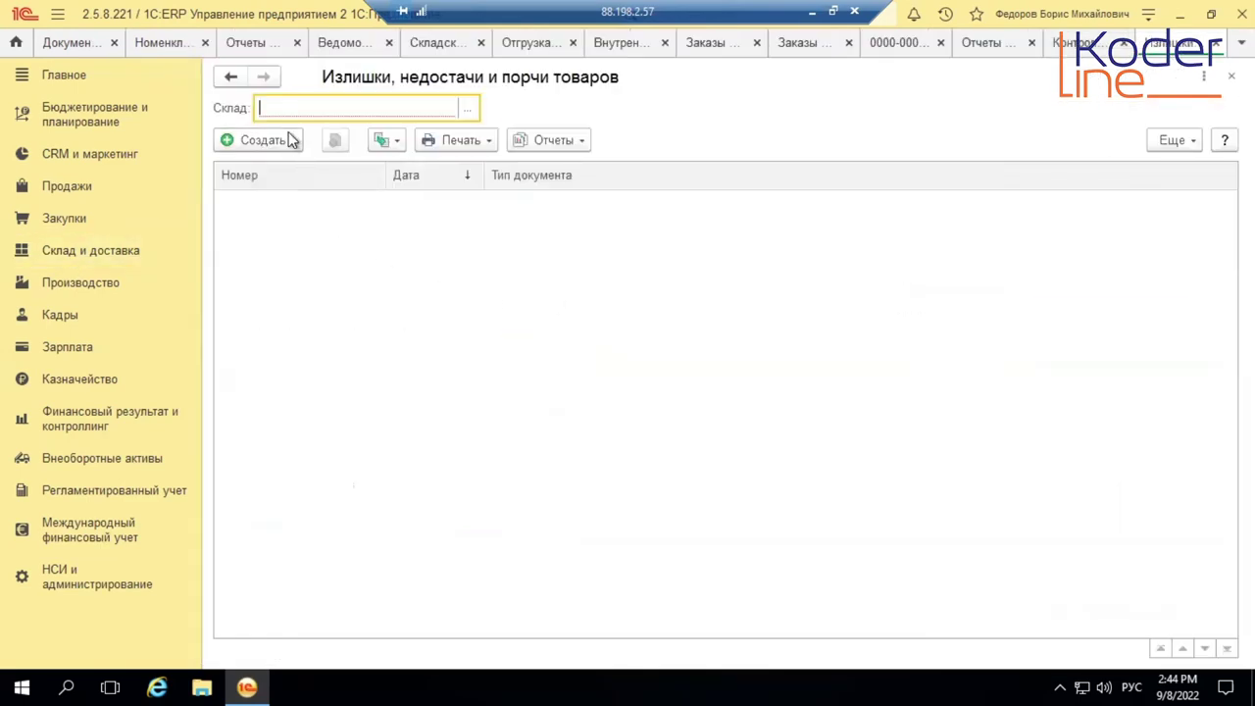
{"action": "left_click", "coordinate": [473, 108]}
{"action": "double_click", "coordinate": [360, 203]}
{"action": "left_click", "coordinate": [297, 142]}
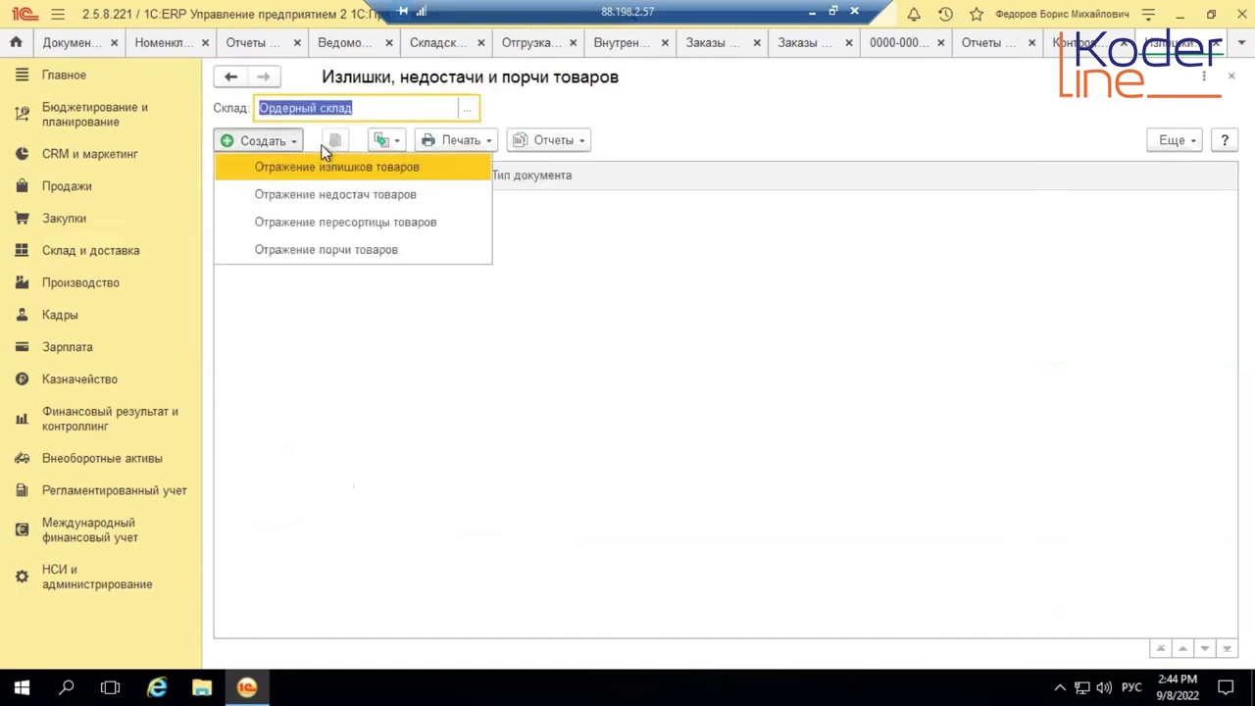
{"action": "left_click", "coordinate": [364, 250]}
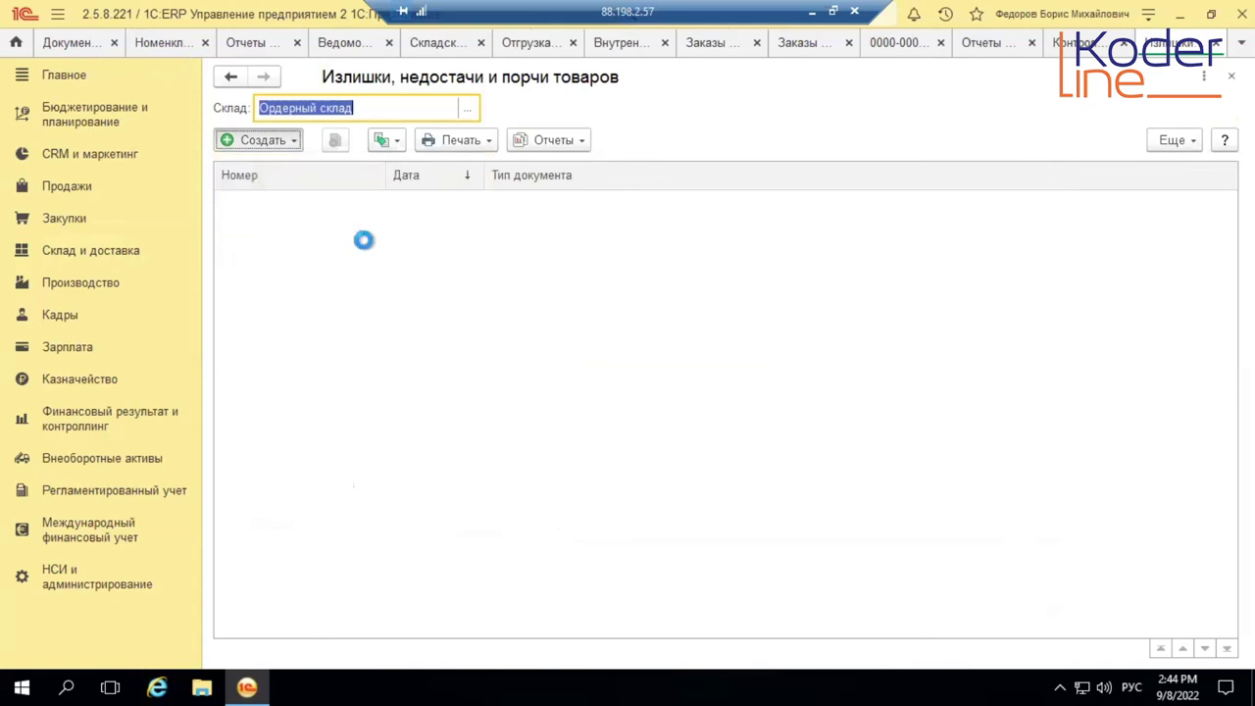
Add Узел А01 as the original-quality item in the damage order's goods and select Узел А01-БРАК as its damaged item
{"action": "left_click", "coordinate": [321, 188]}
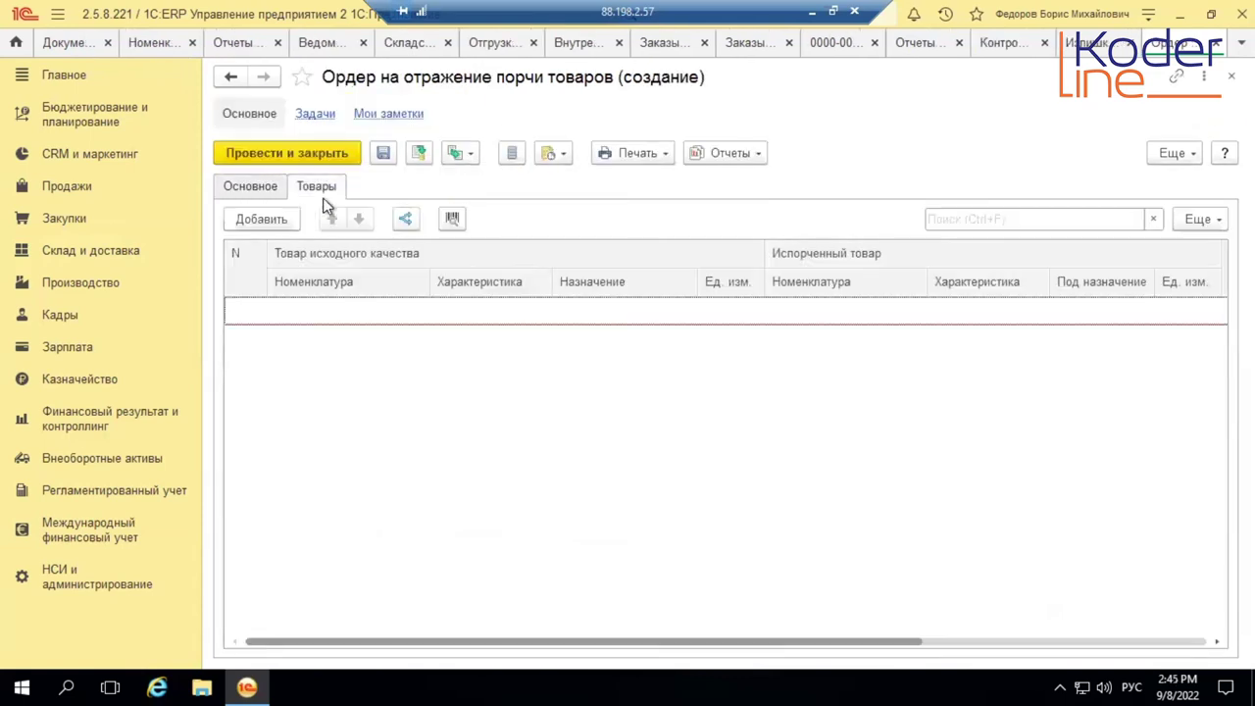
{"action": "left_click", "coordinate": [257, 220]}
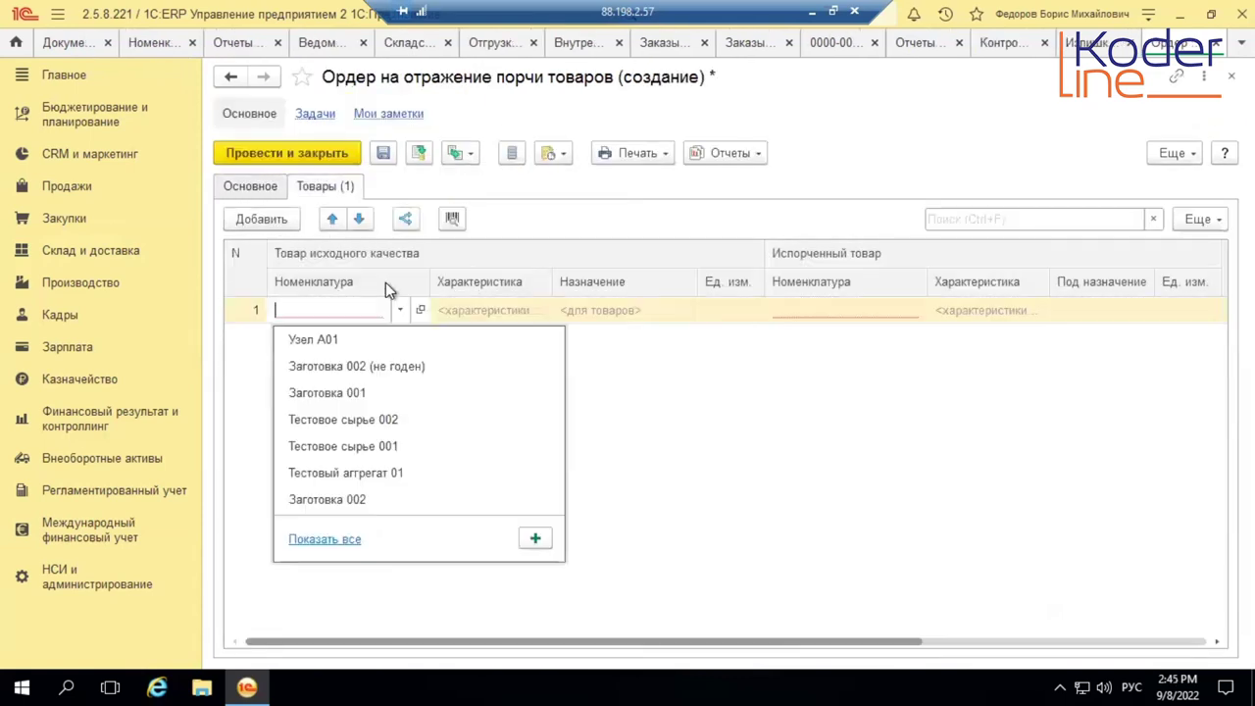
{"action": "left_click", "coordinate": [342, 337]}
{"action": "left_click", "coordinate": [855, 320]}
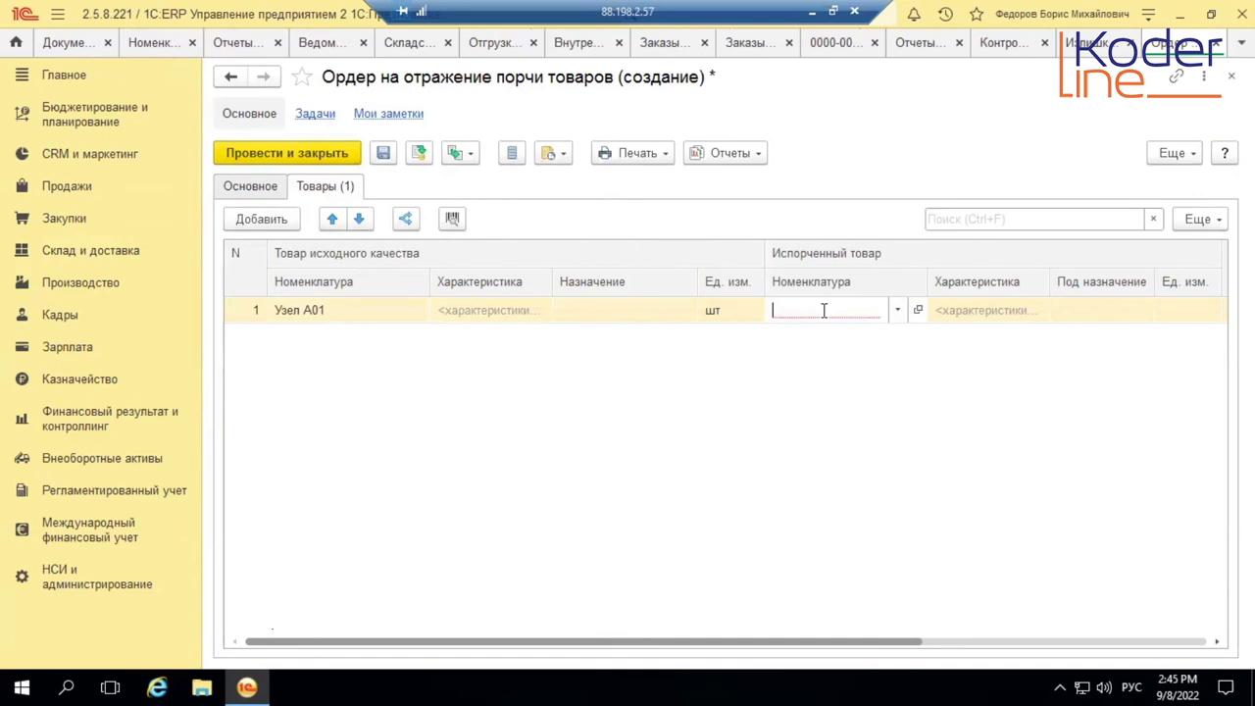
{"action": "left_click", "coordinate": [899, 313]}
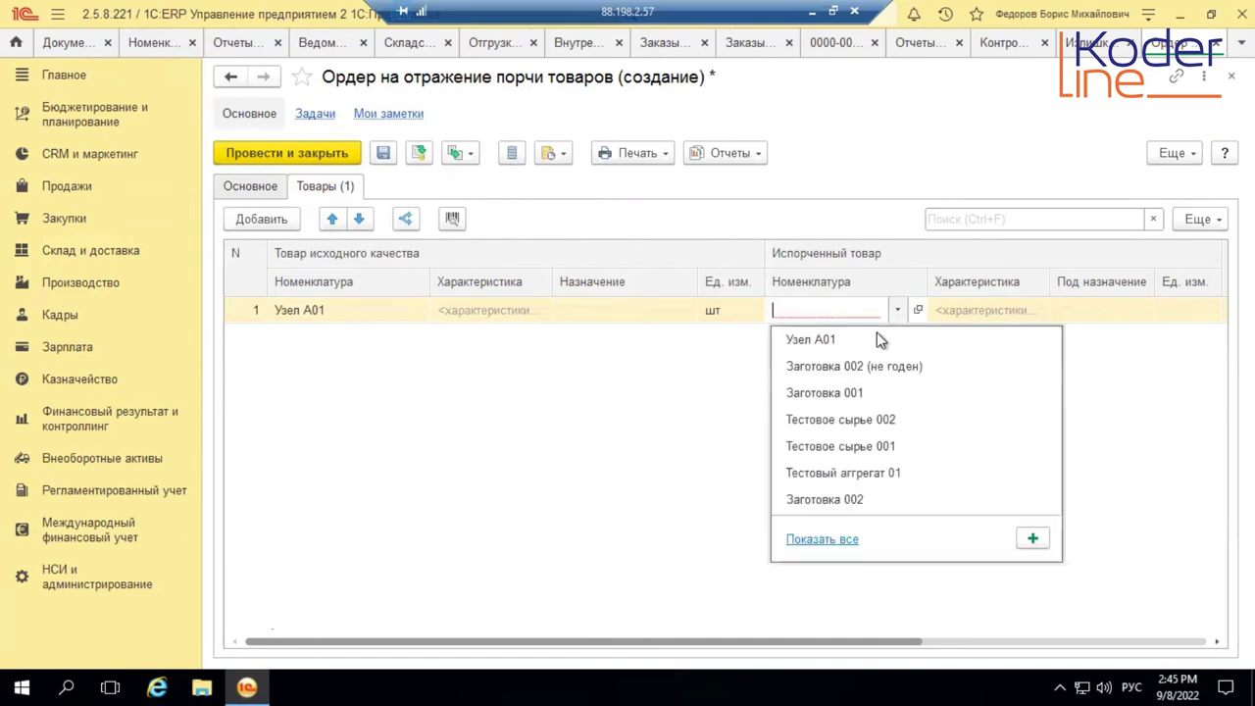
{"action": "left_click", "coordinate": [830, 536]}
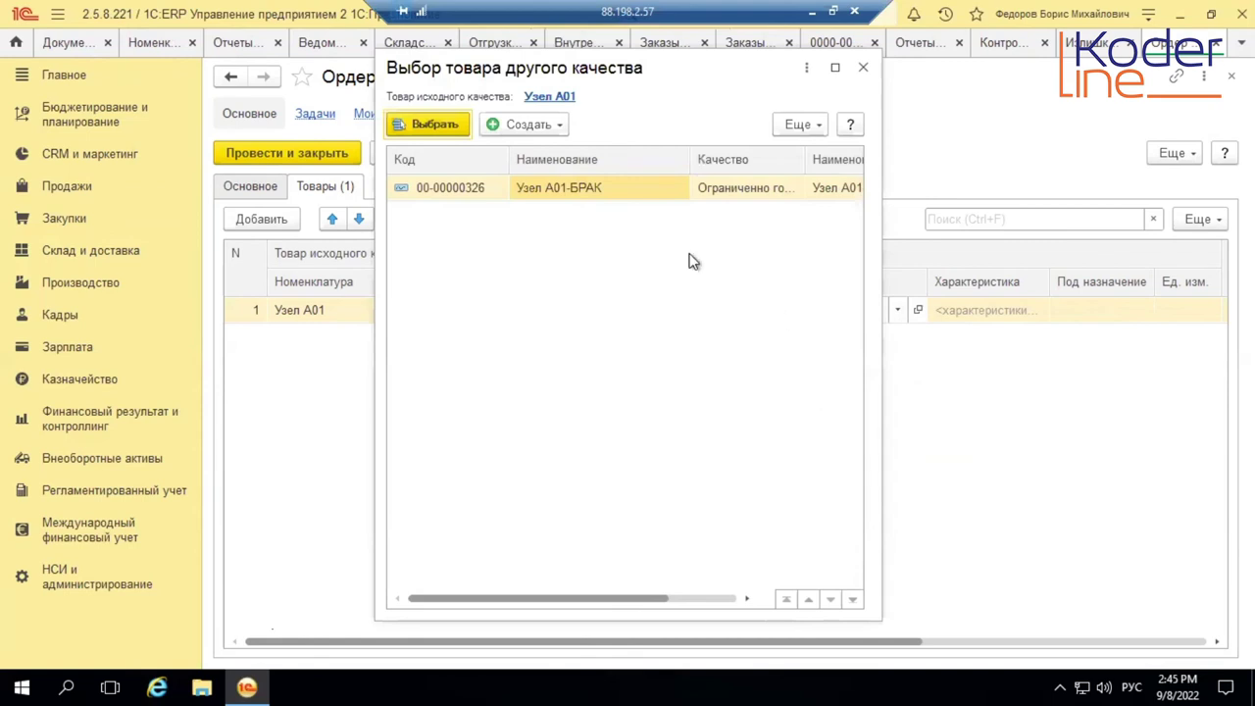
{"action": "left_click", "coordinate": [431, 125]}
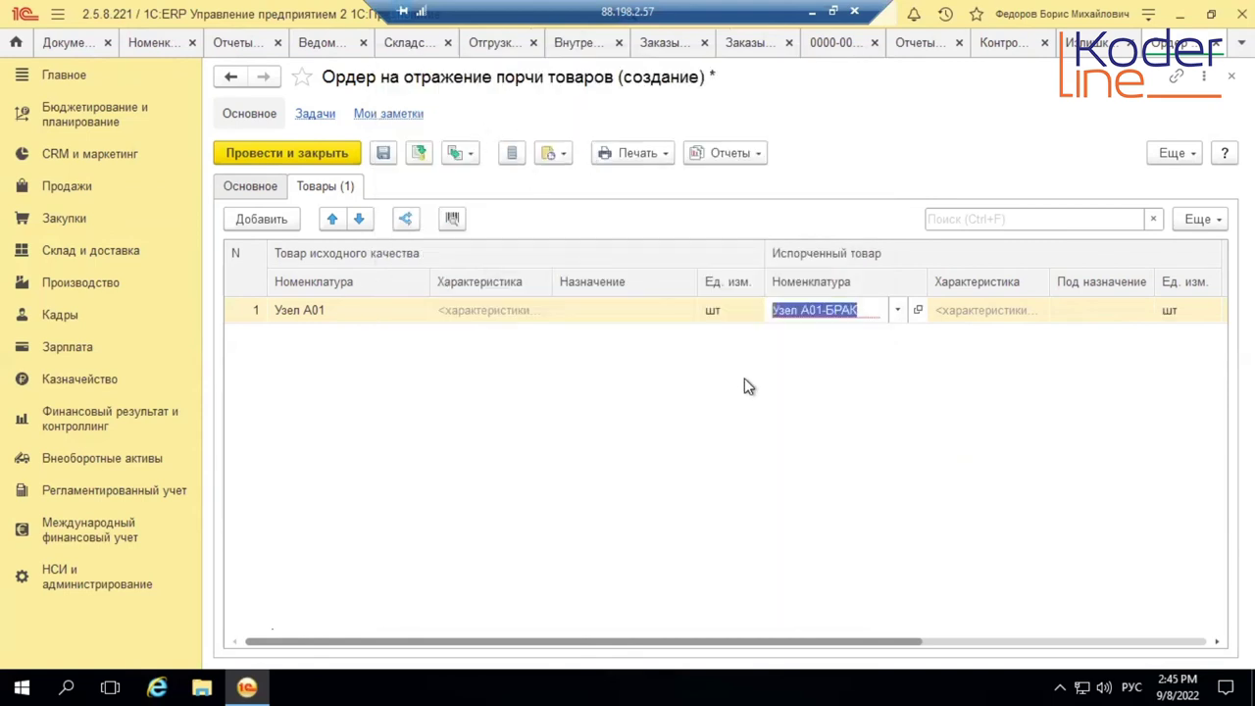
Assign existing series 00000001 with a quantity of 1 to the Узел А01 row of the damage order
{"action": "left_click_drag", "start_coordinate": [817, 641], "coordinate": [1098, 639]}
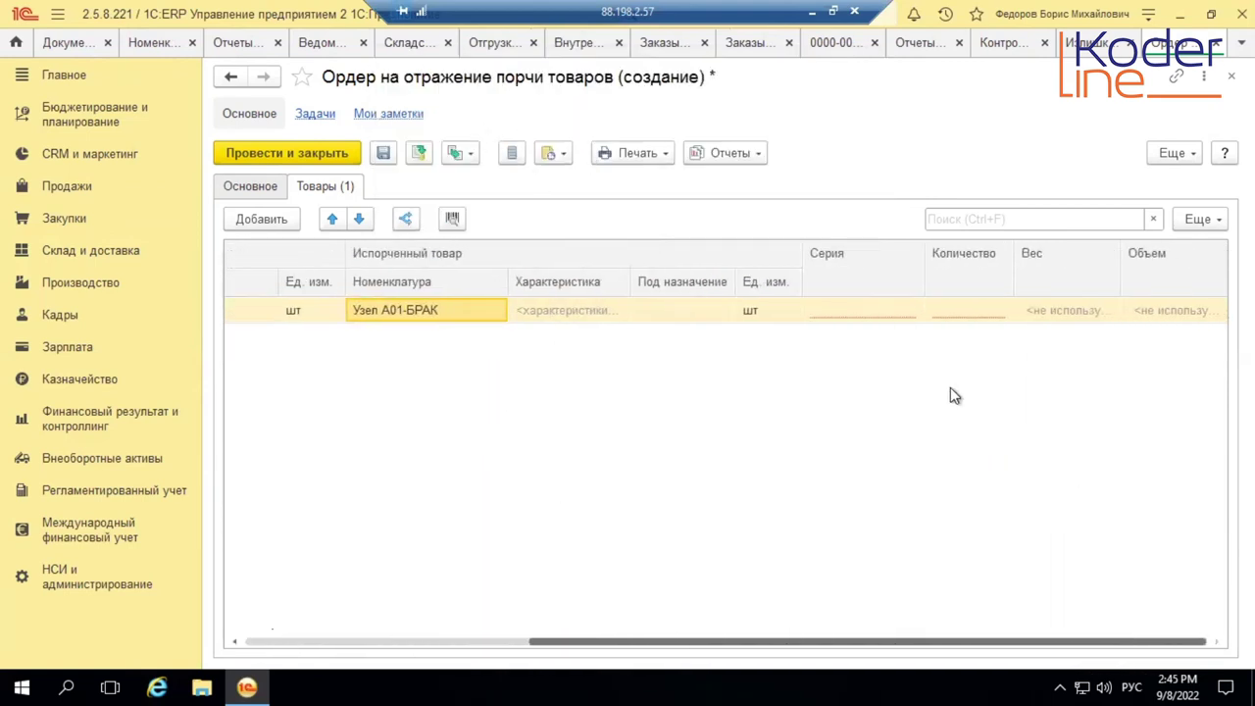
{"action": "left_click", "coordinate": [864, 314]}
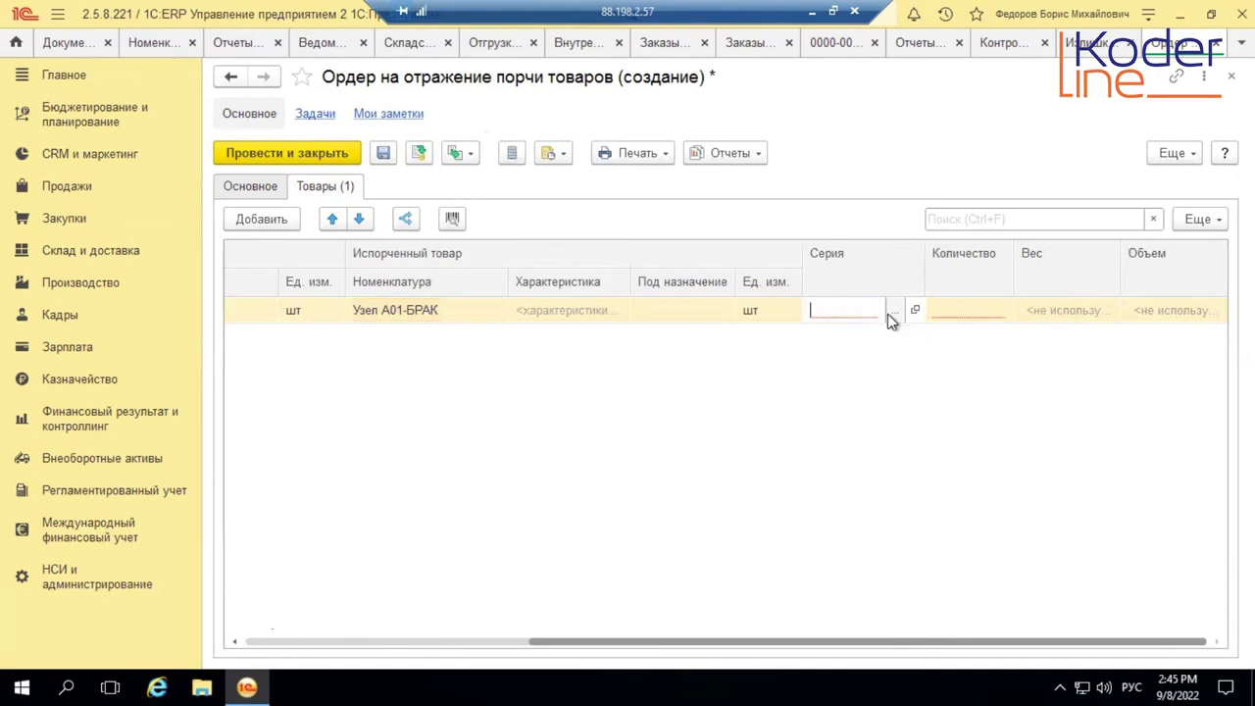
{"action": "left_click", "coordinate": [903, 312]}
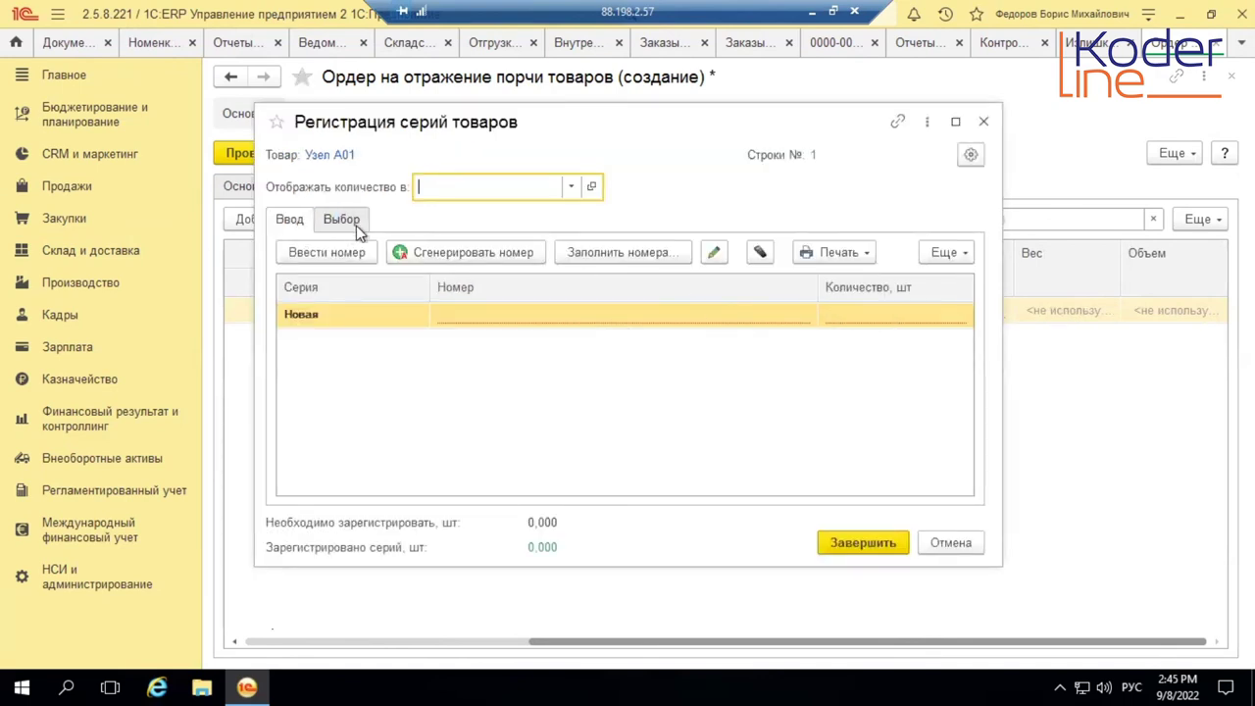
{"action": "left_click", "coordinate": [343, 222]}
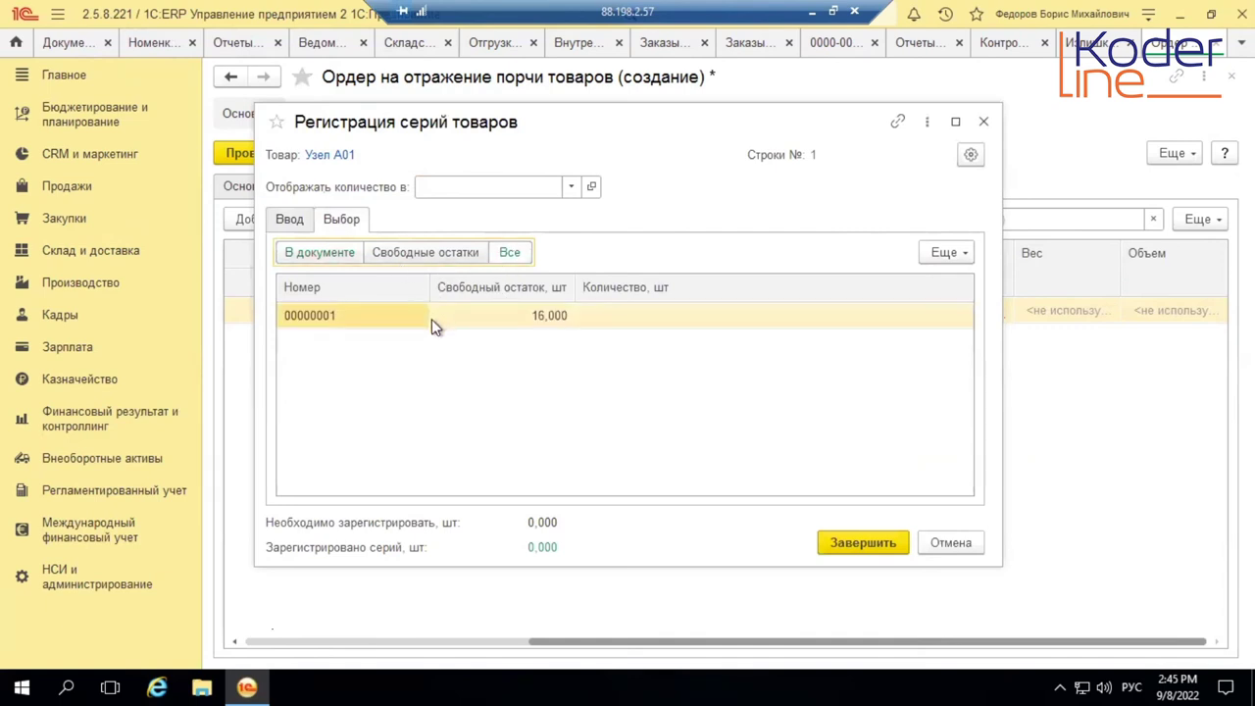
{"action": "left_click", "coordinate": [434, 319]}
{"action": "left_click", "coordinate": [622, 317]}
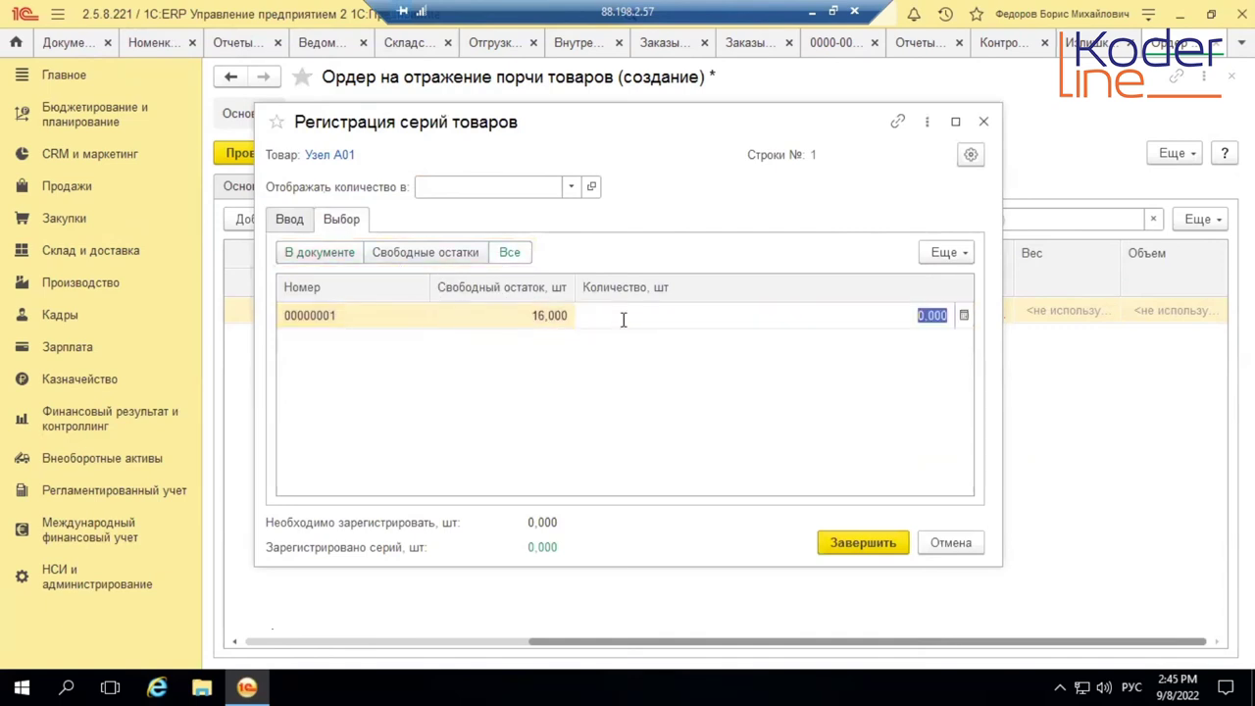
{"action": "type", "text": "1"}
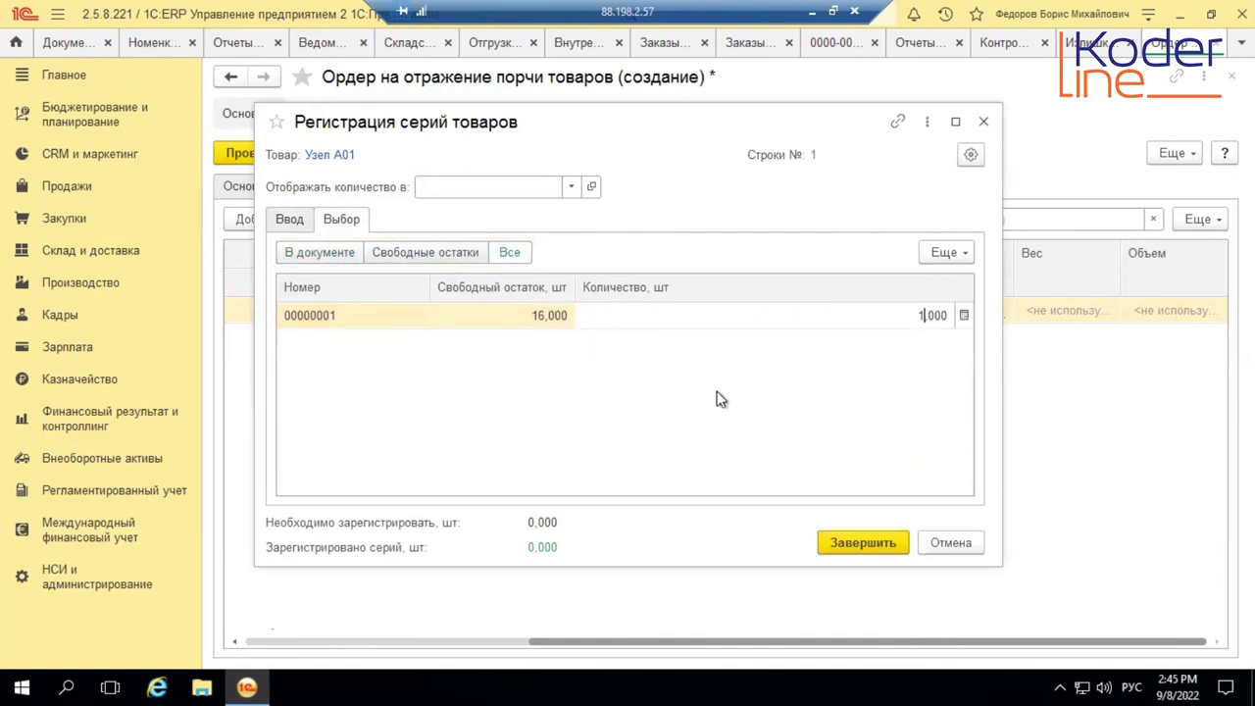
{"action": "left_click", "coordinate": [864, 539]}
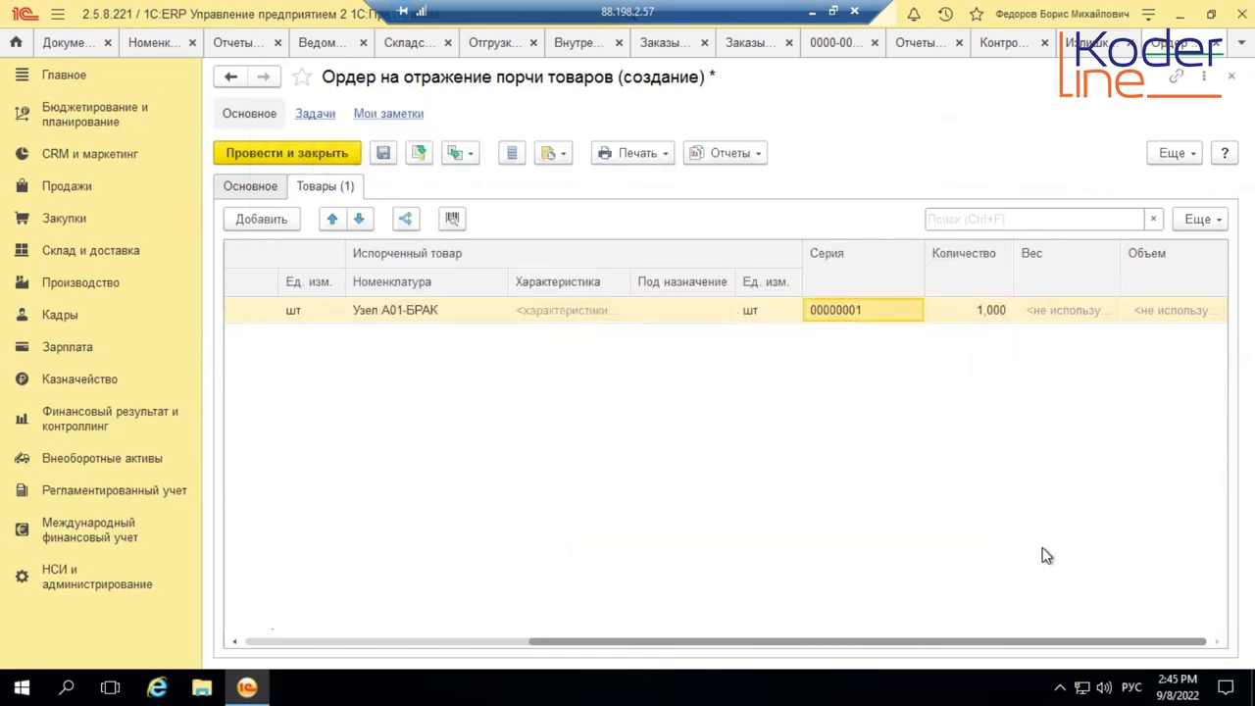
Review the damage order's goods and main details, then post and close it
{"action": "left_click_drag", "start_coordinate": [1093, 647], "coordinate": [764, 650]}
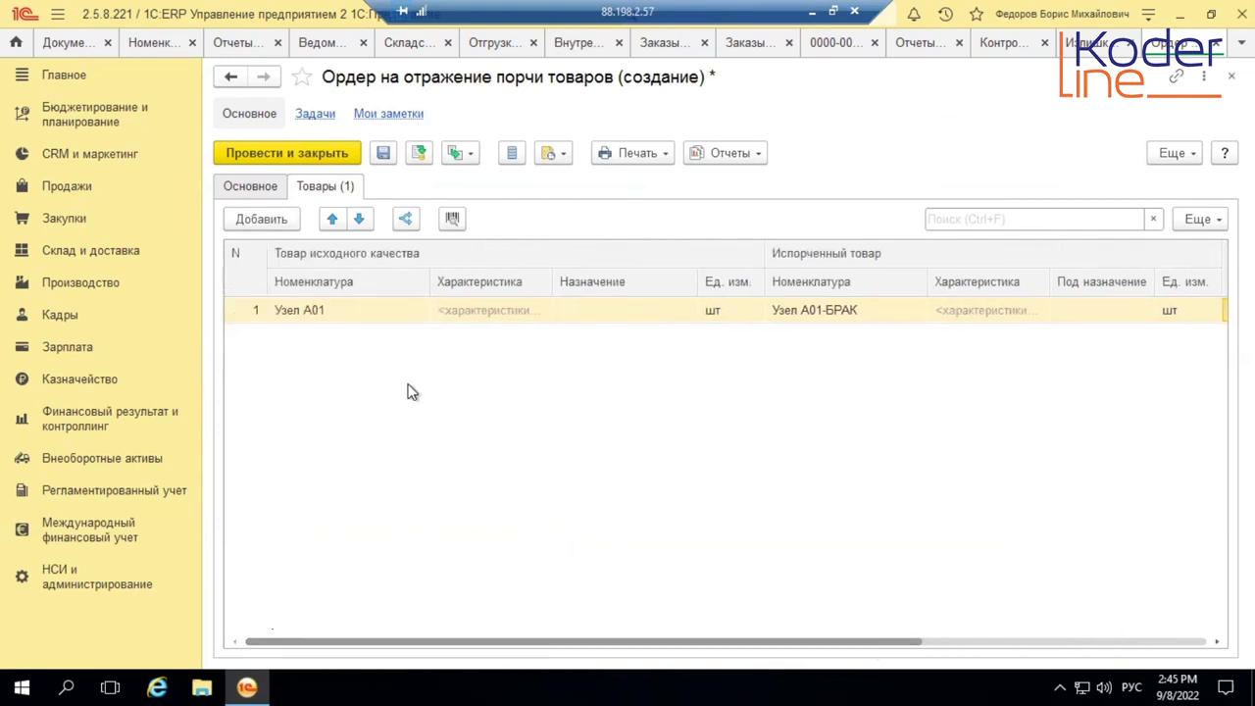
{"action": "left_click", "coordinate": [263, 189]}
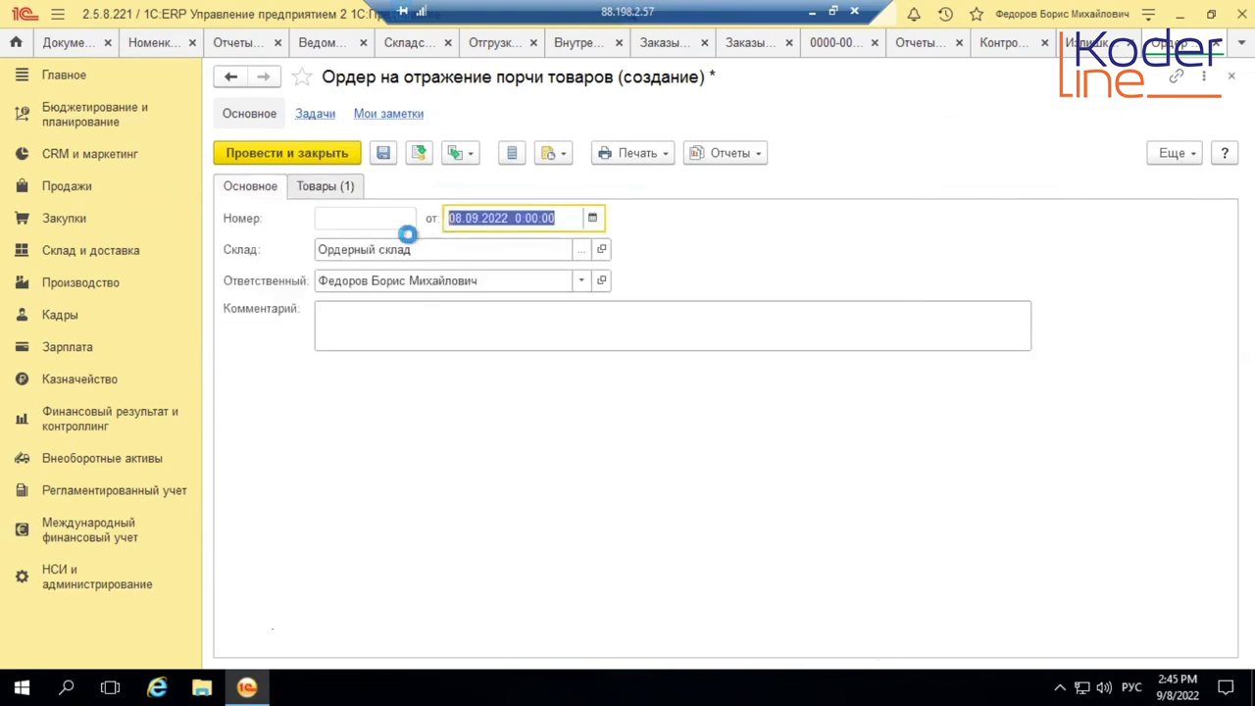
{"action": "left_click", "coordinate": [322, 189]}
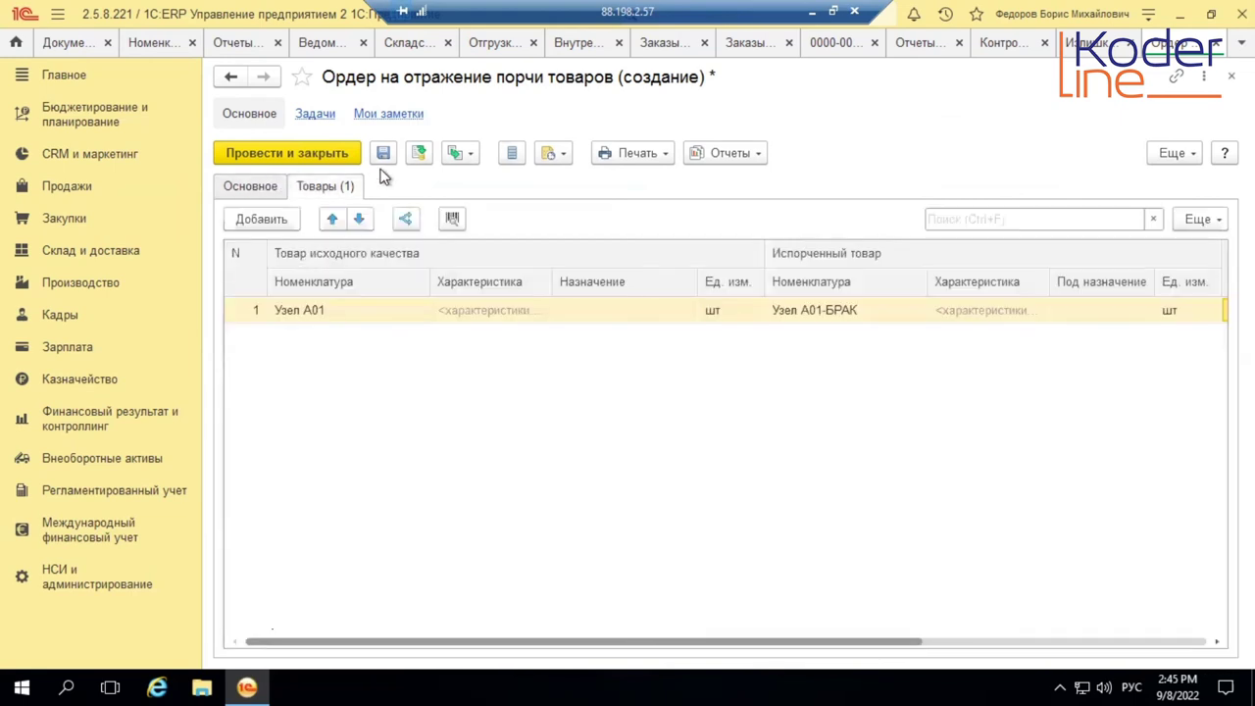
{"action": "left_click", "coordinate": [330, 155]}
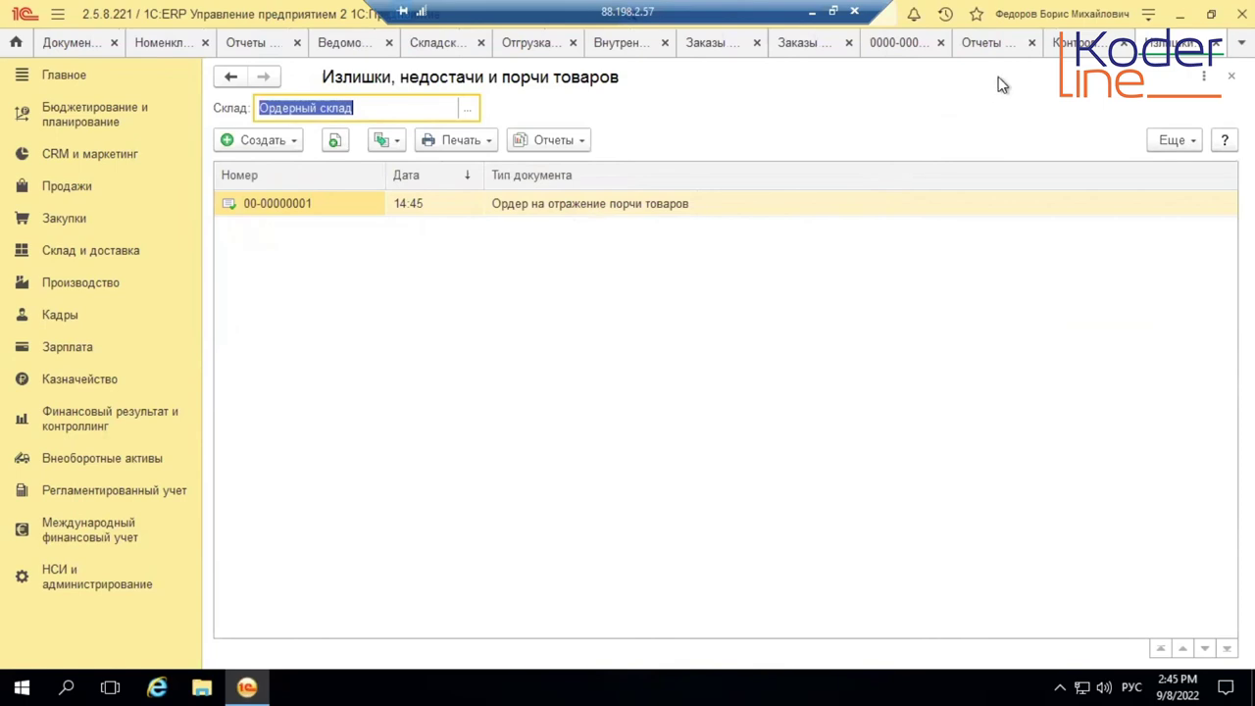
Close the open processor order and the Контроль оформления документов товародвижения report
{"action": "left_click", "coordinate": [899, 42]}
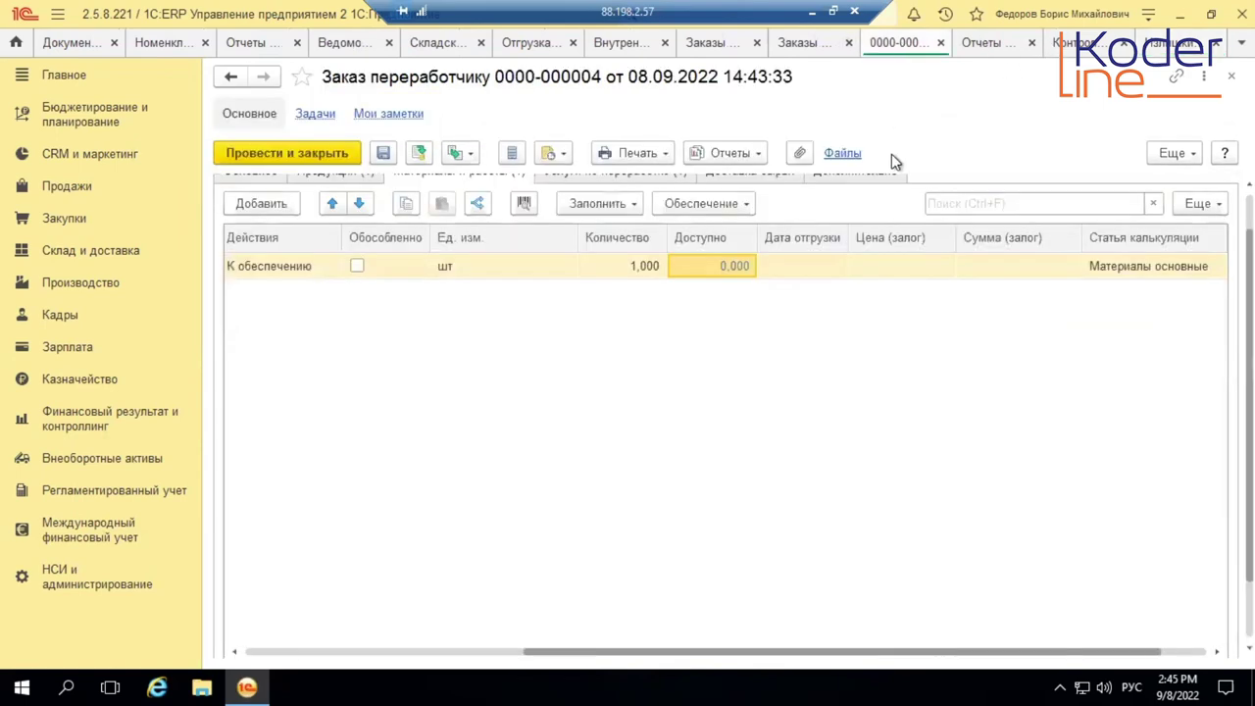
{"action": "left_click", "coordinate": [940, 42]}
{"action": "left_click", "coordinate": [882, 44]}
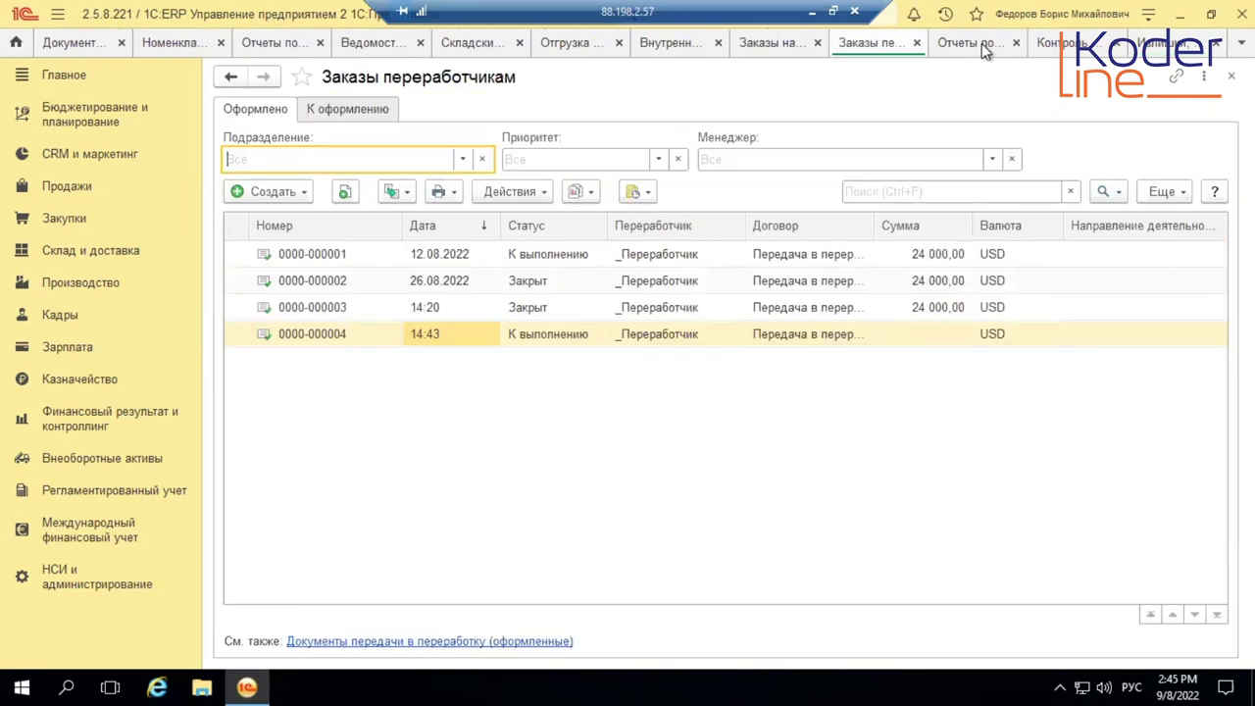
{"action": "left_click", "coordinate": [980, 44]}
{"action": "left_click", "coordinate": [1064, 43]}
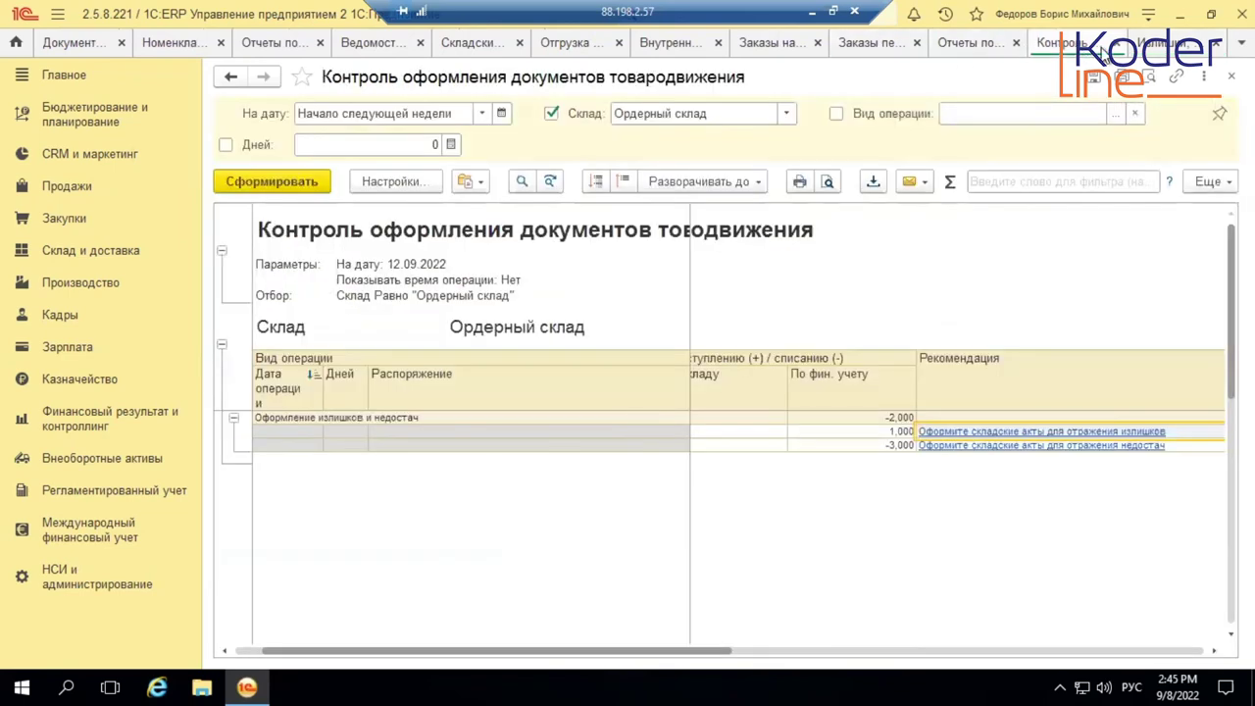
{"action": "left_click", "coordinate": [1117, 43]}
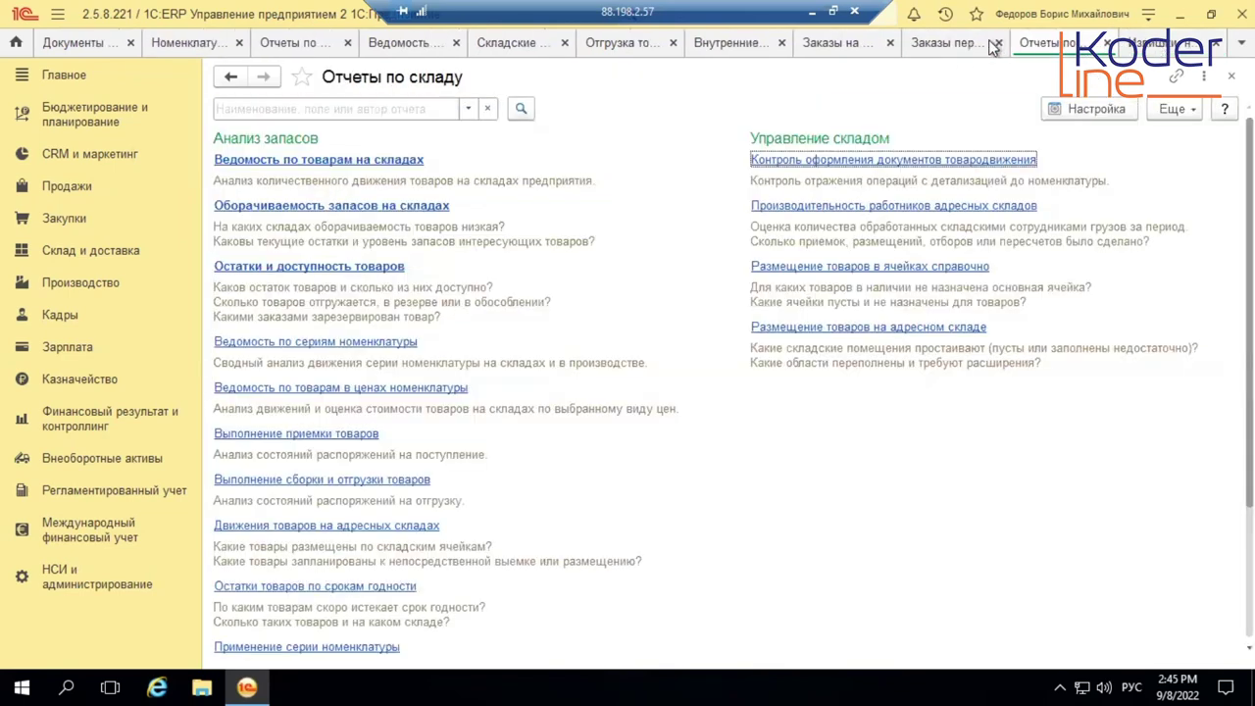
Reopen the latest order from the Заказы переработчикам list and check the available quantity of Узел А01-БРАК in its materials
{"action": "left_click", "coordinate": [843, 43]}
{"action": "left_click", "coordinate": [948, 44]}
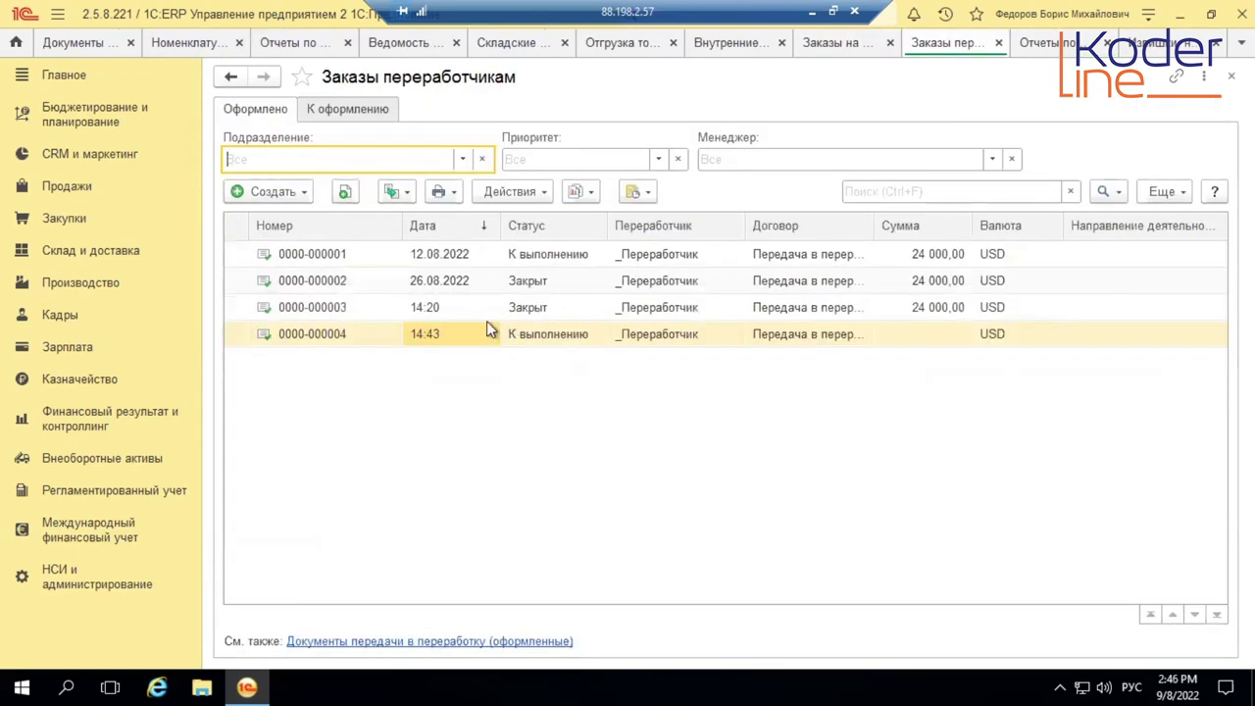
{"action": "left_click", "coordinate": [474, 331]}
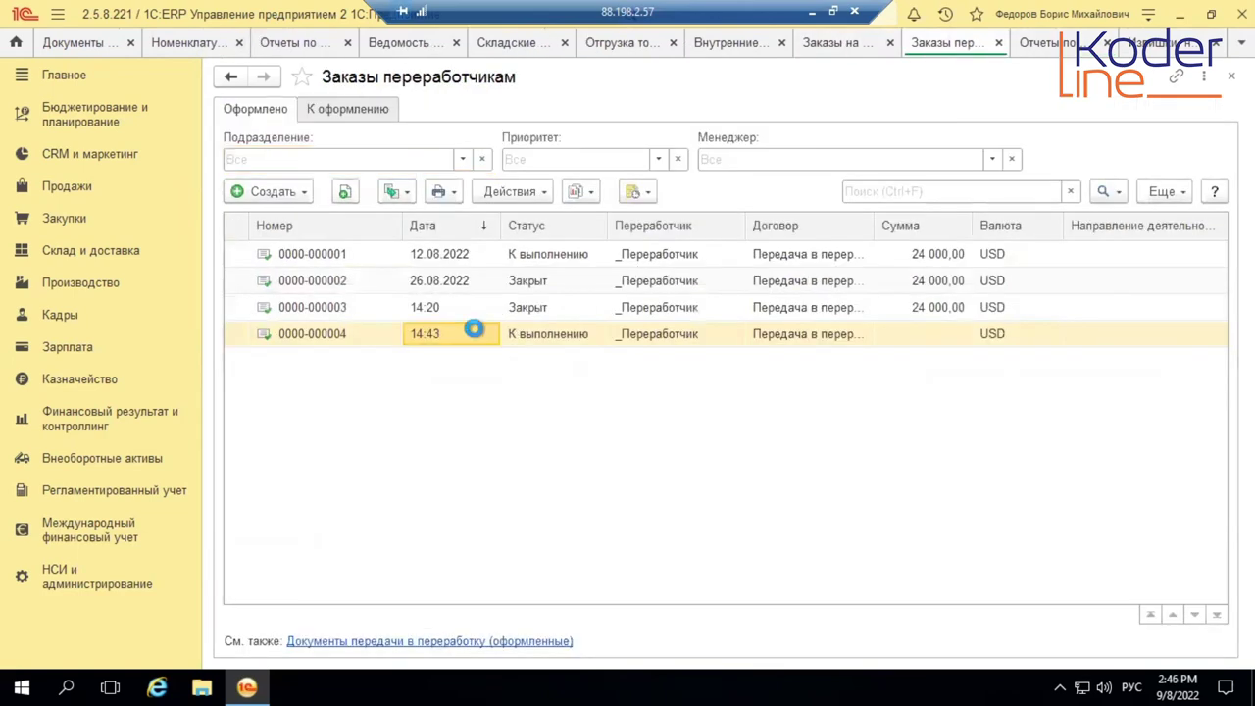
{"action": "double_click", "coordinate": [474, 329]}
{"action": "left_click", "coordinate": [471, 222]}
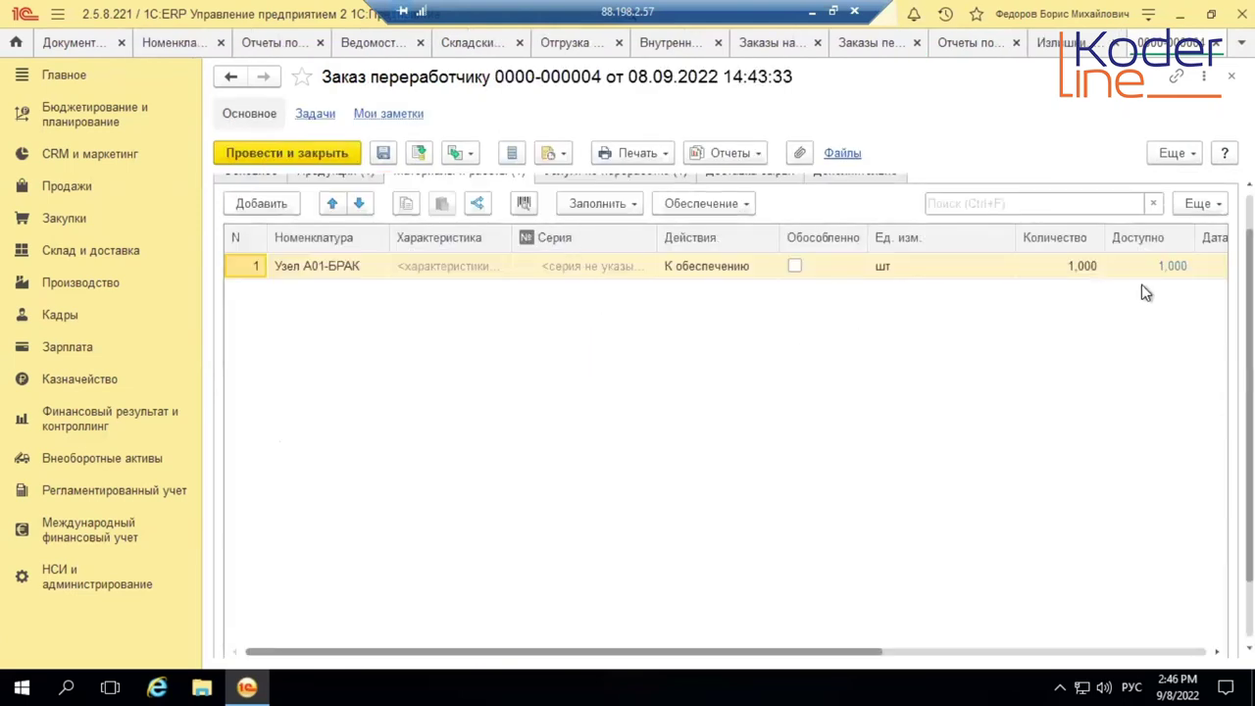
{"action": "left_click", "coordinate": [1181, 270]}
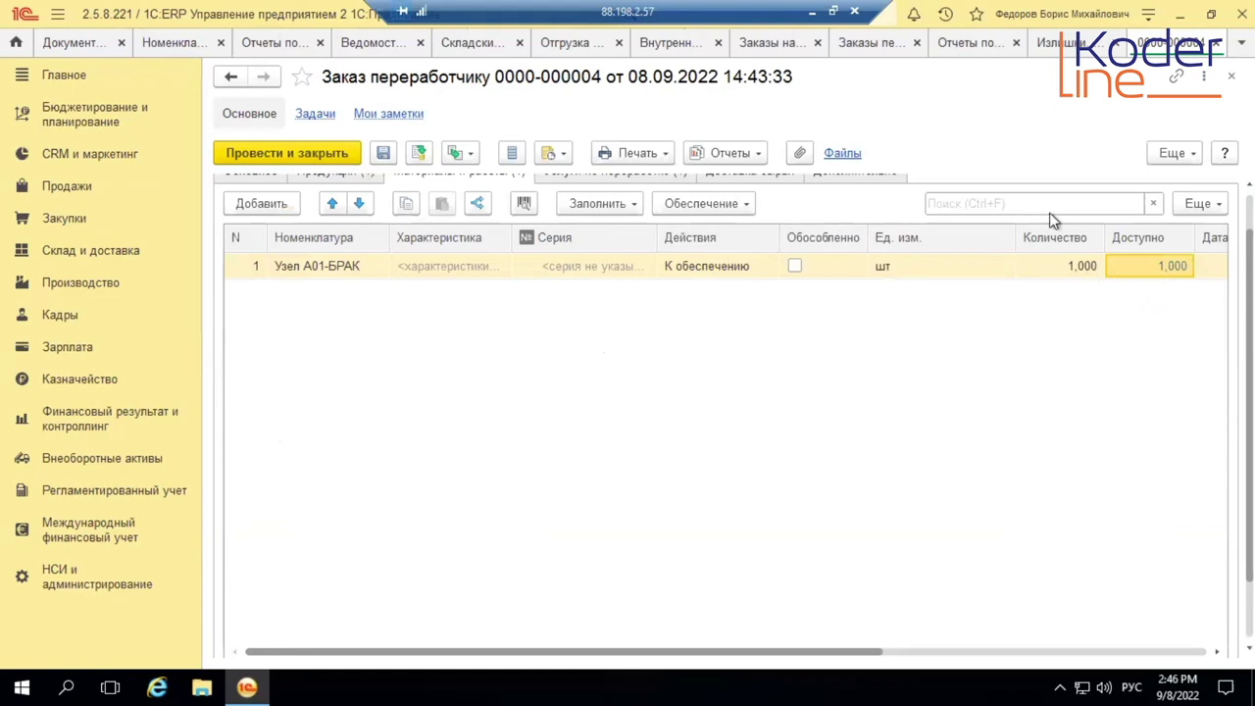
Generate the Контроль оформления документов товародвижения report for Ордерный склад again, review the remaining entries and close it
{"action": "left_click", "coordinate": [98, 250]}
{"action": "left_click", "coordinate": [290, 126]}
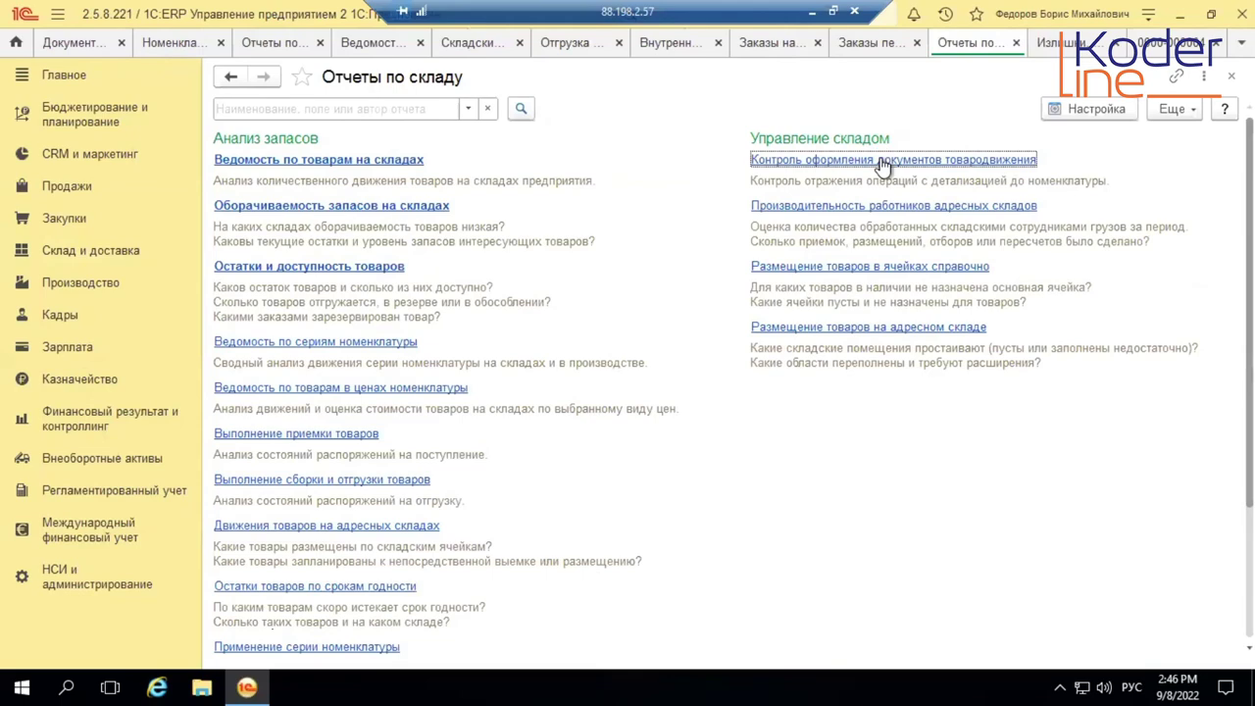
{"action": "left_click", "coordinate": [877, 162]}
{"action": "left_click", "coordinate": [282, 182]}
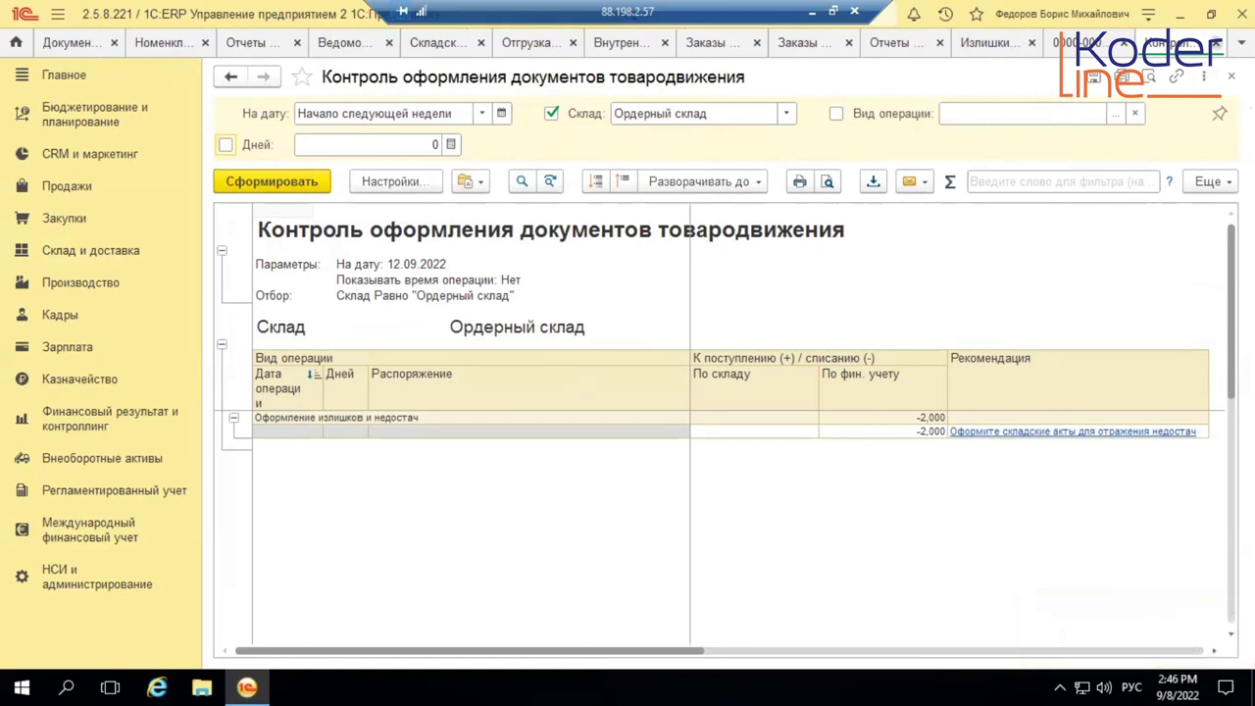
{"action": "left_click", "coordinate": [1231, 75]}
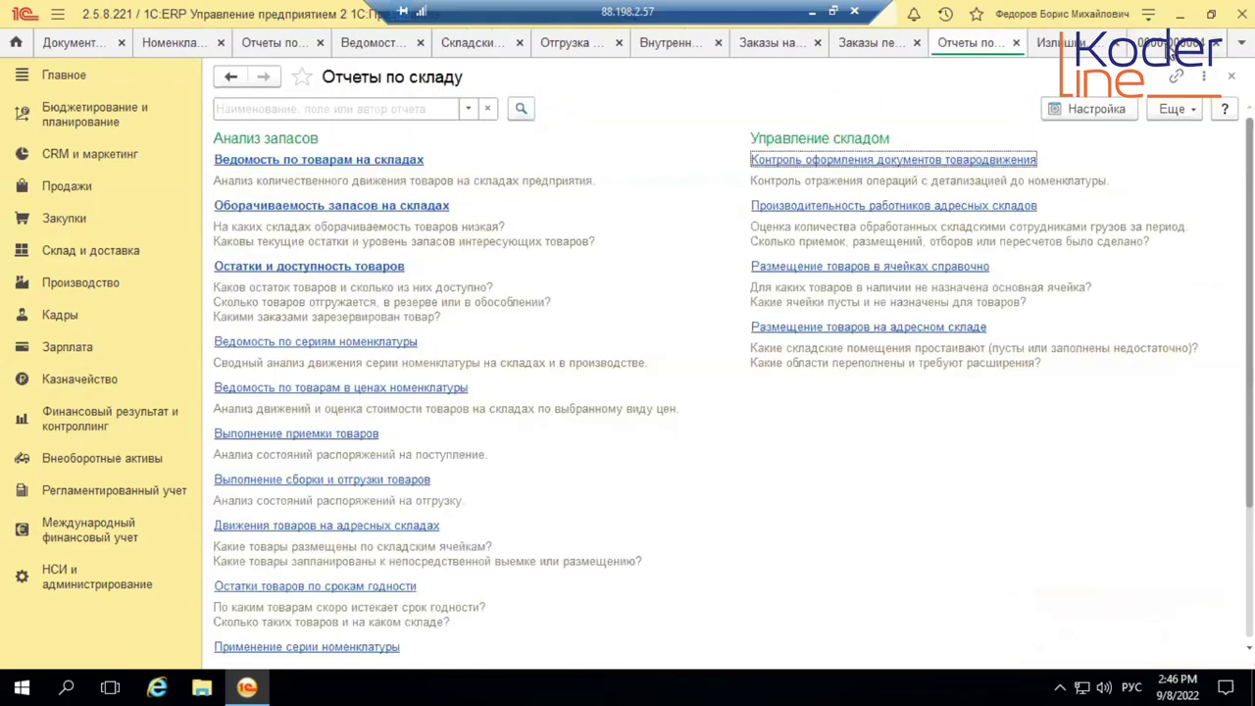
Return to the processor order, check its status options and post it with the status К выполнению
{"action": "left_click", "coordinate": [1156, 44]}
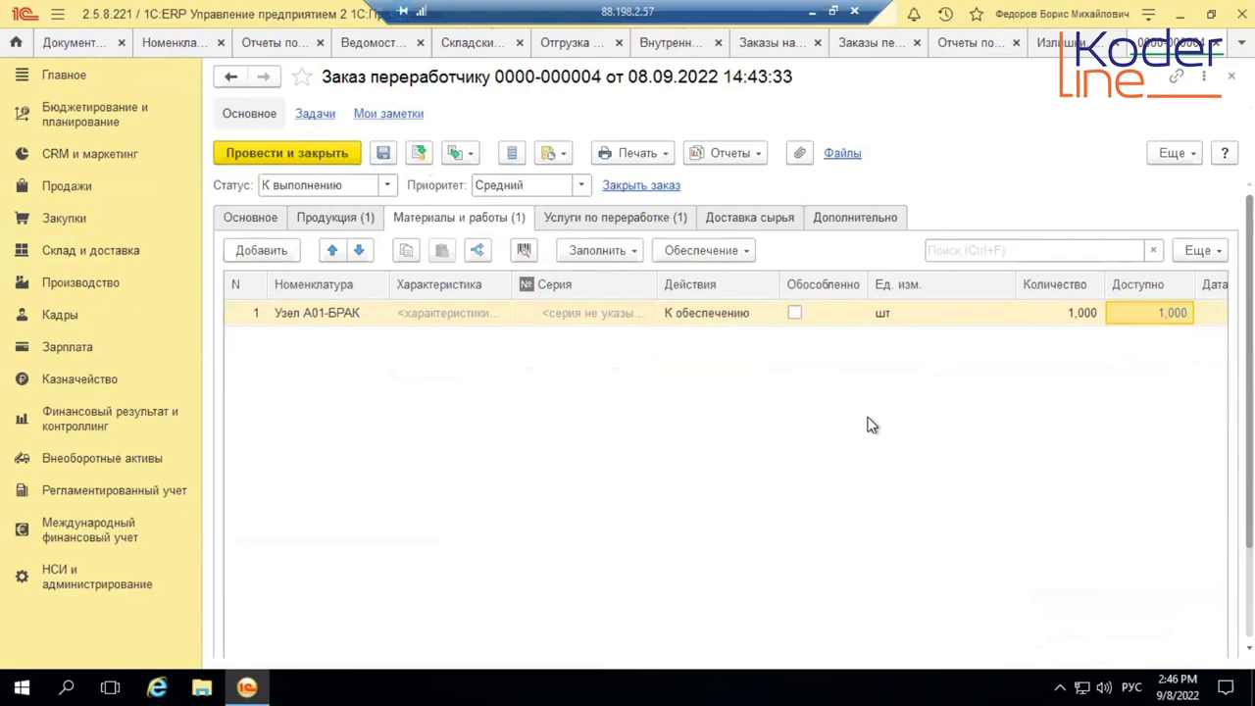
{"action": "left_click", "coordinate": [387, 185]}
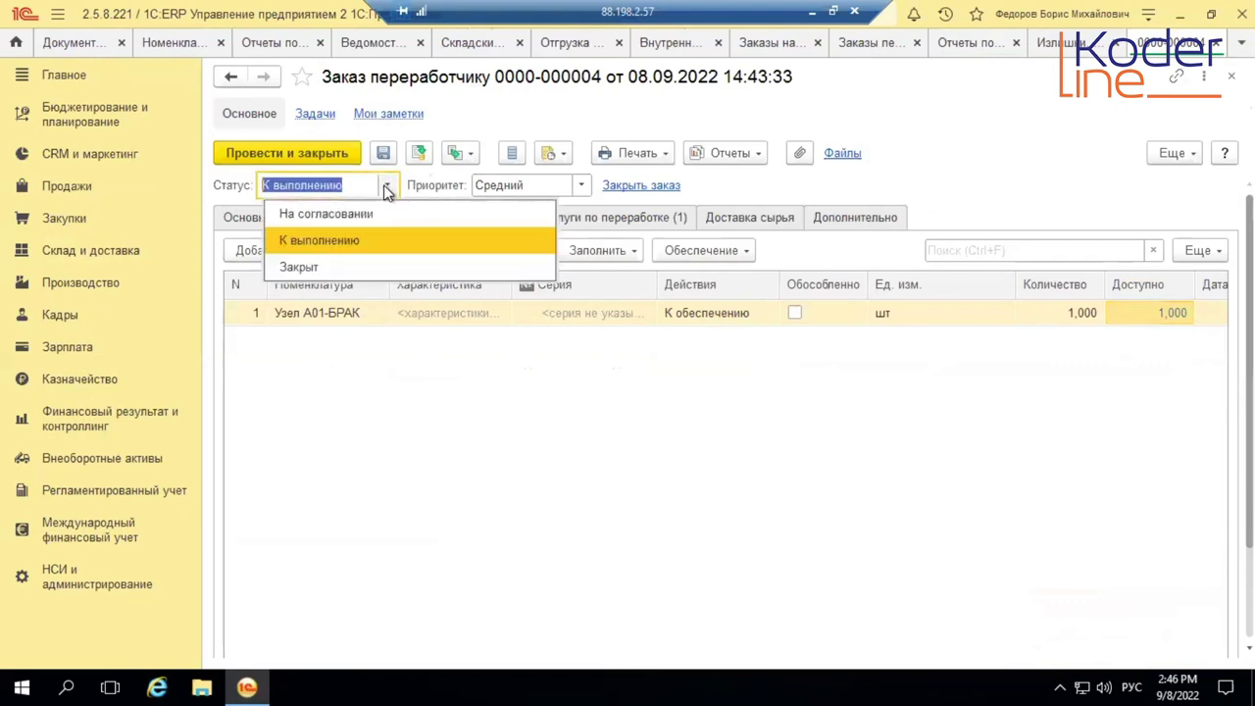
{"action": "left_click", "coordinate": [386, 184]}
{"action": "left_click", "coordinate": [416, 154]}
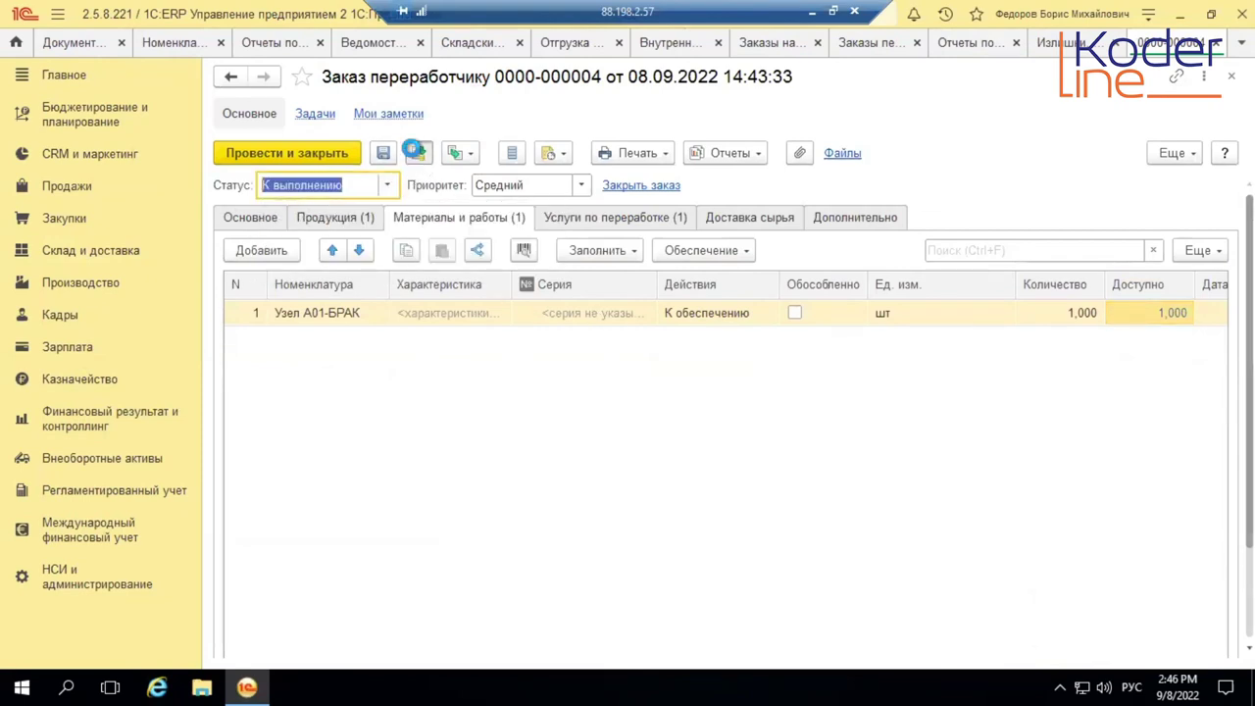
Set the supply action of the Узел А01-БРАК material to Отгрузить, allocating 1 шт from Ордерный склад
{"action": "left_click", "coordinate": [738, 313]}
{"action": "left_click", "coordinate": [745, 275]}
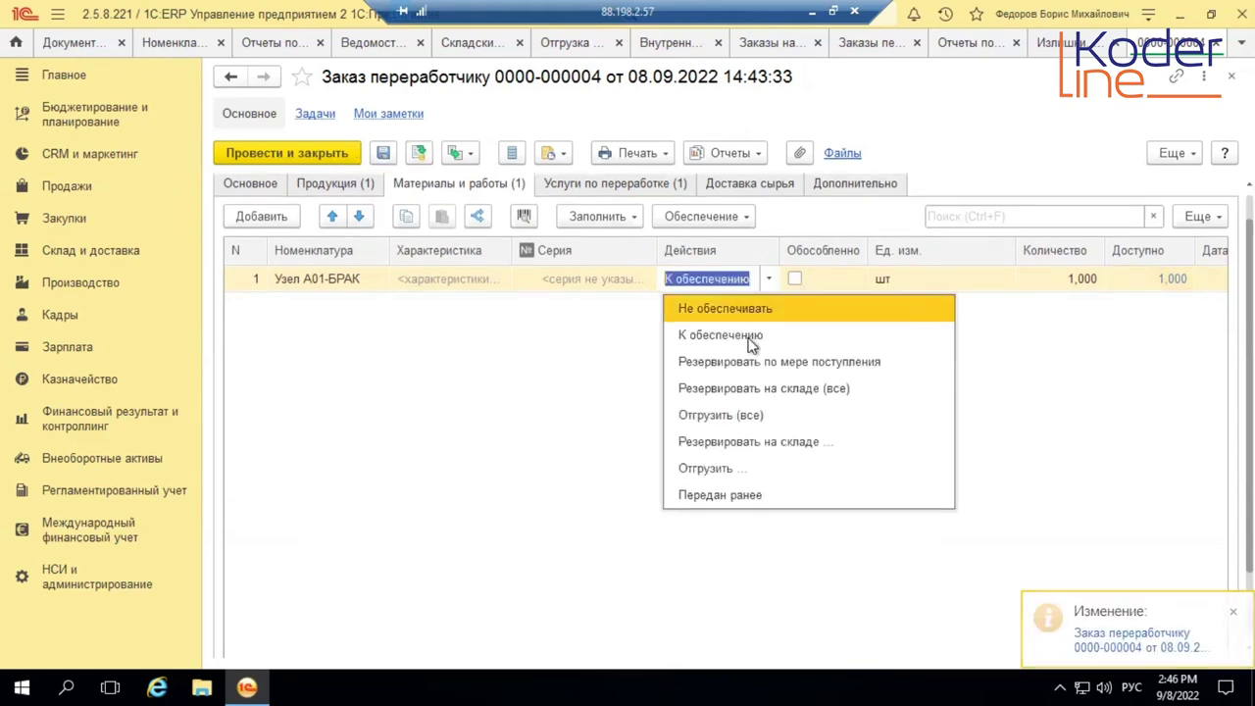
{"action": "left_click", "coordinate": [719, 470]}
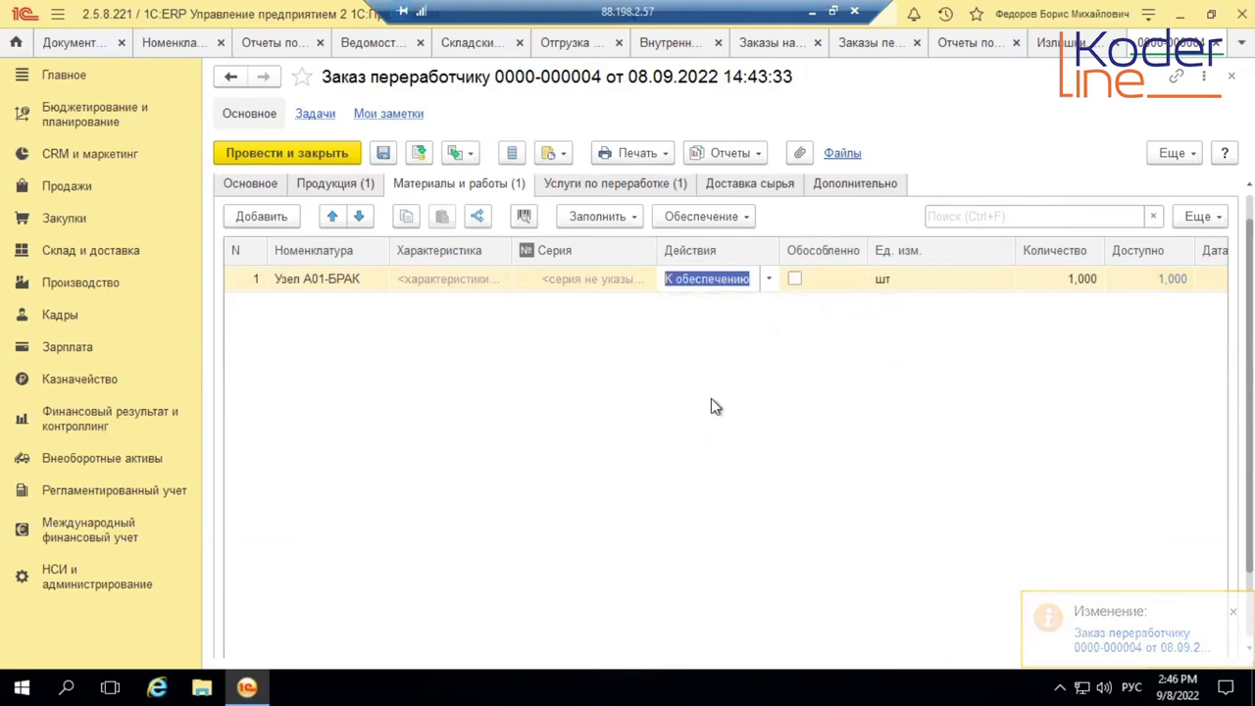
{"action": "left_click", "coordinate": [790, 301]}
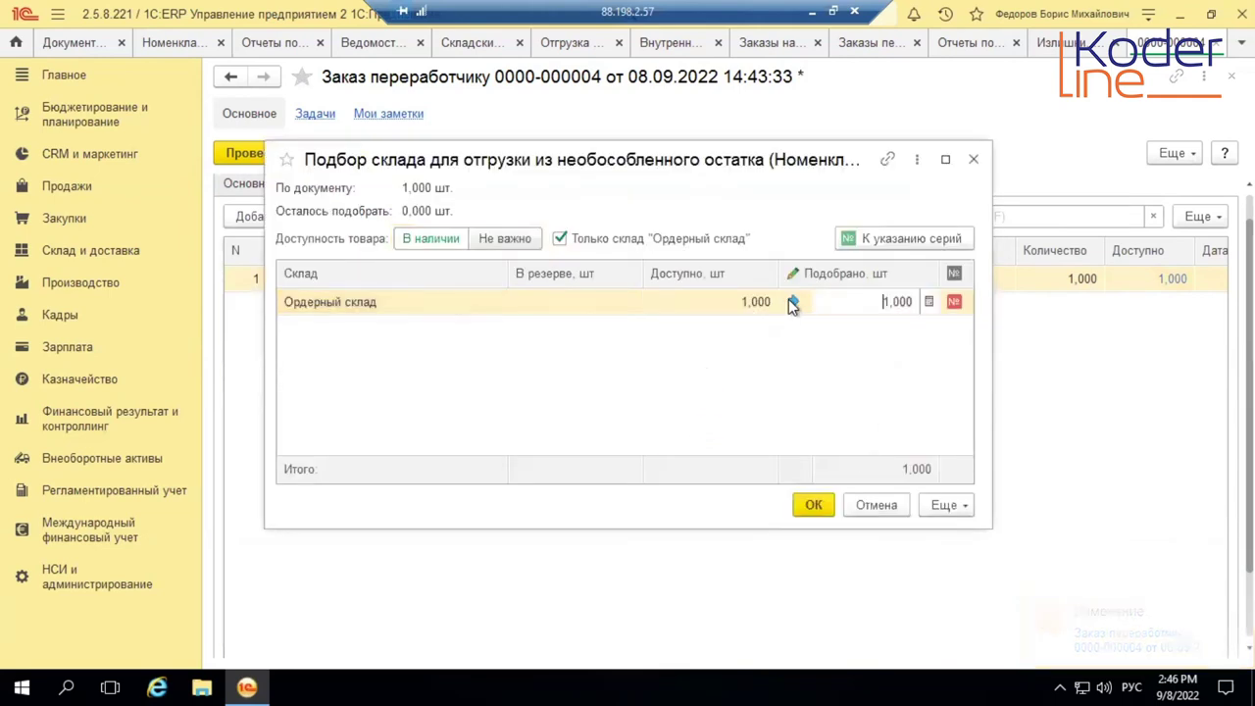
{"action": "left_click", "coordinate": [815, 496]}
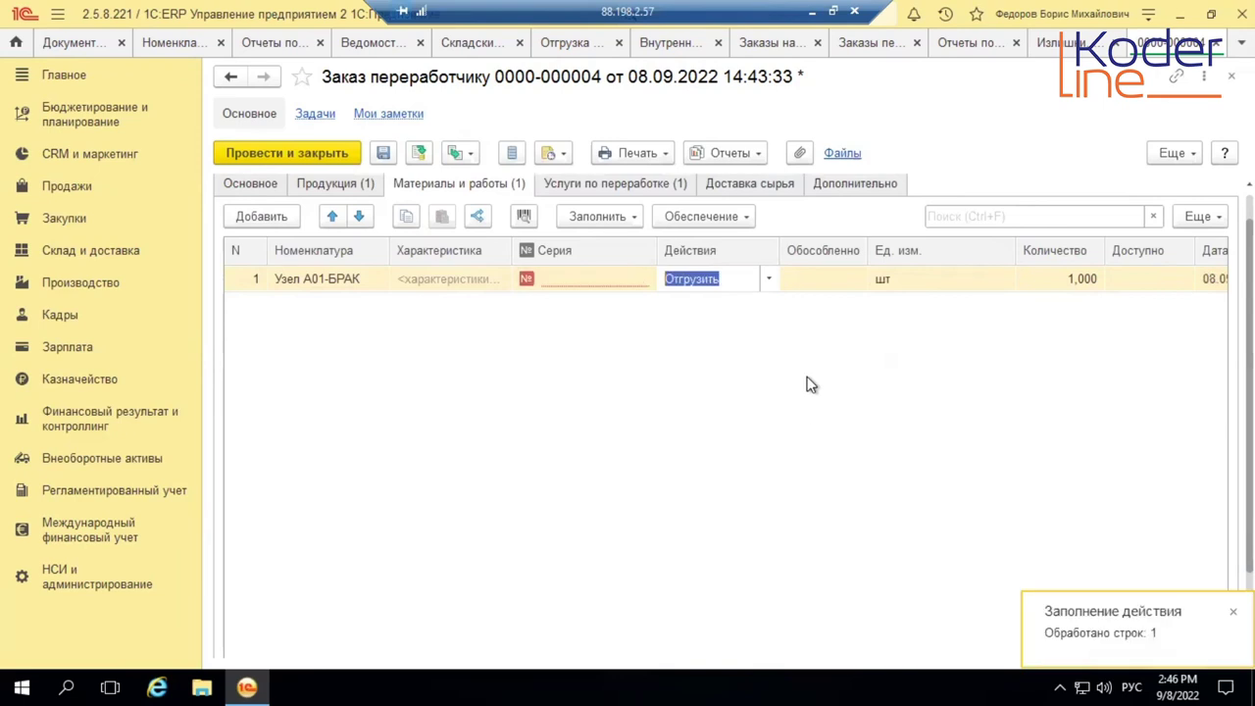
Assign 1 шт of series 00000001 to the Узел А01-БРАК material and post the processor order
{"action": "left_click", "coordinate": [578, 281]}
{"action": "left_click", "coordinate": [628, 279]}
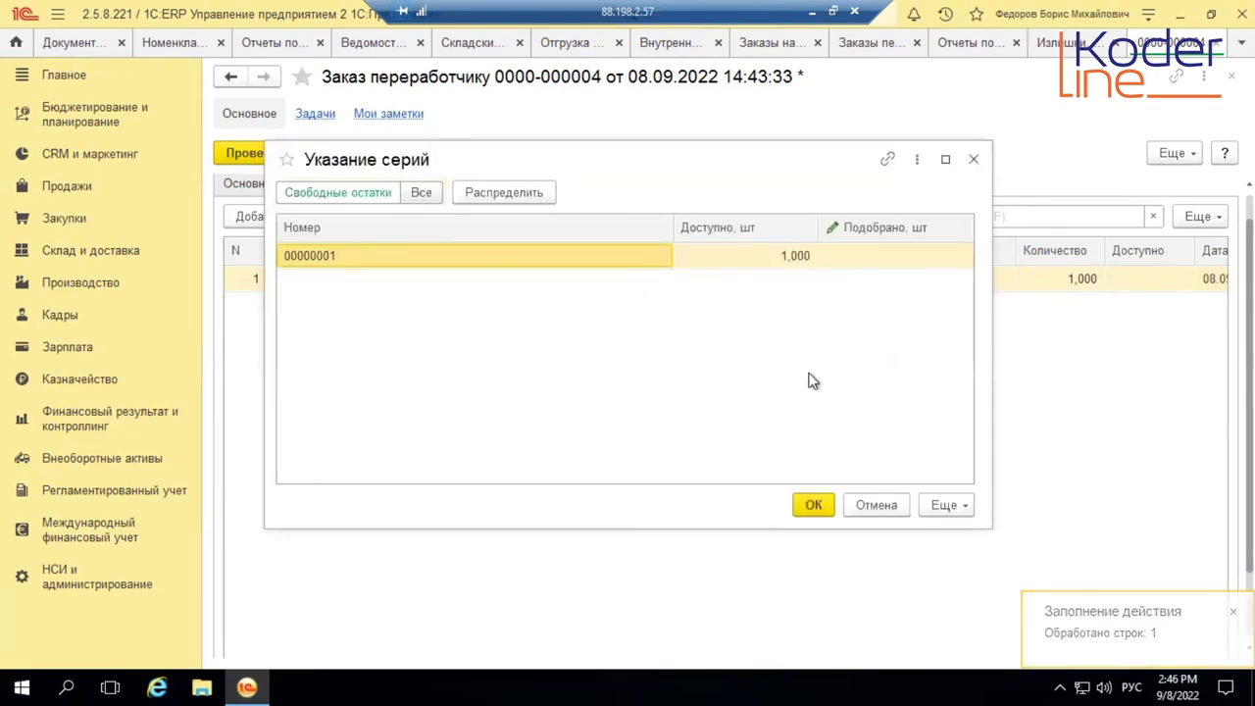
{"action": "left_click", "coordinate": [907, 257]}
{"action": "type", "text": "1"}
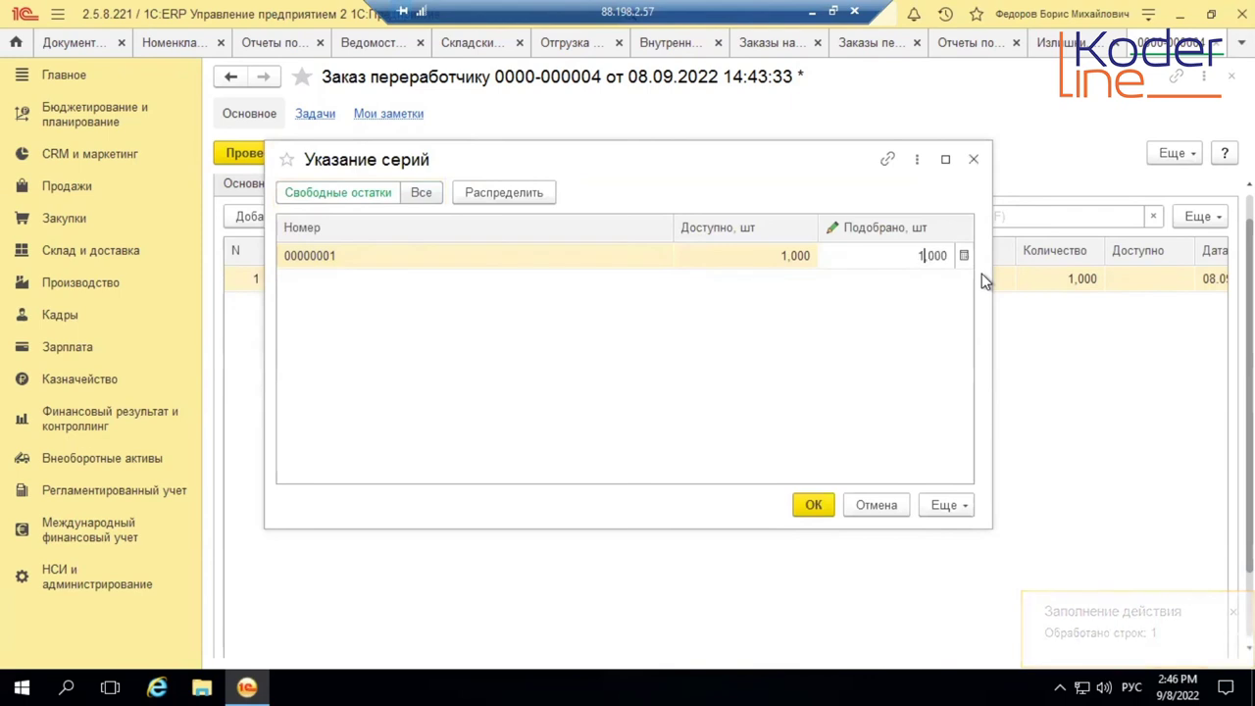
{"action": "key", "text": "Return"}
{"action": "left_click", "coordinate": [814, 505]}
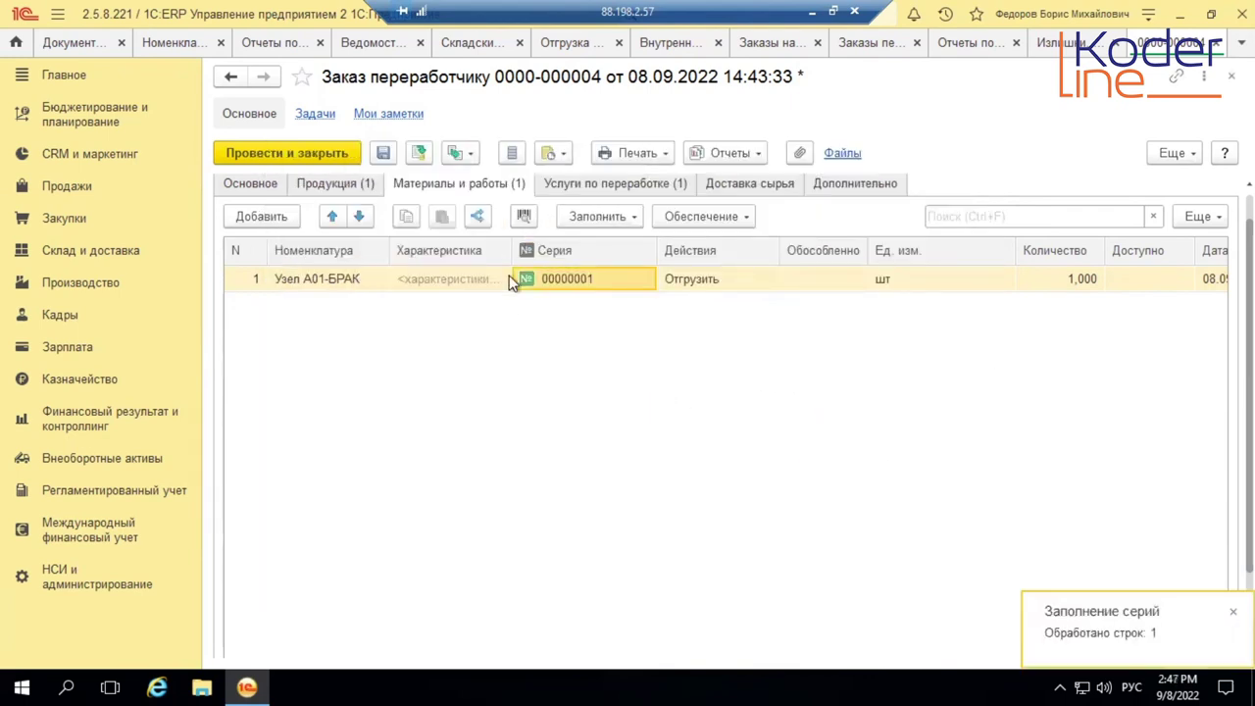
{"action": "left_click", "coordinate": [418, 154]}
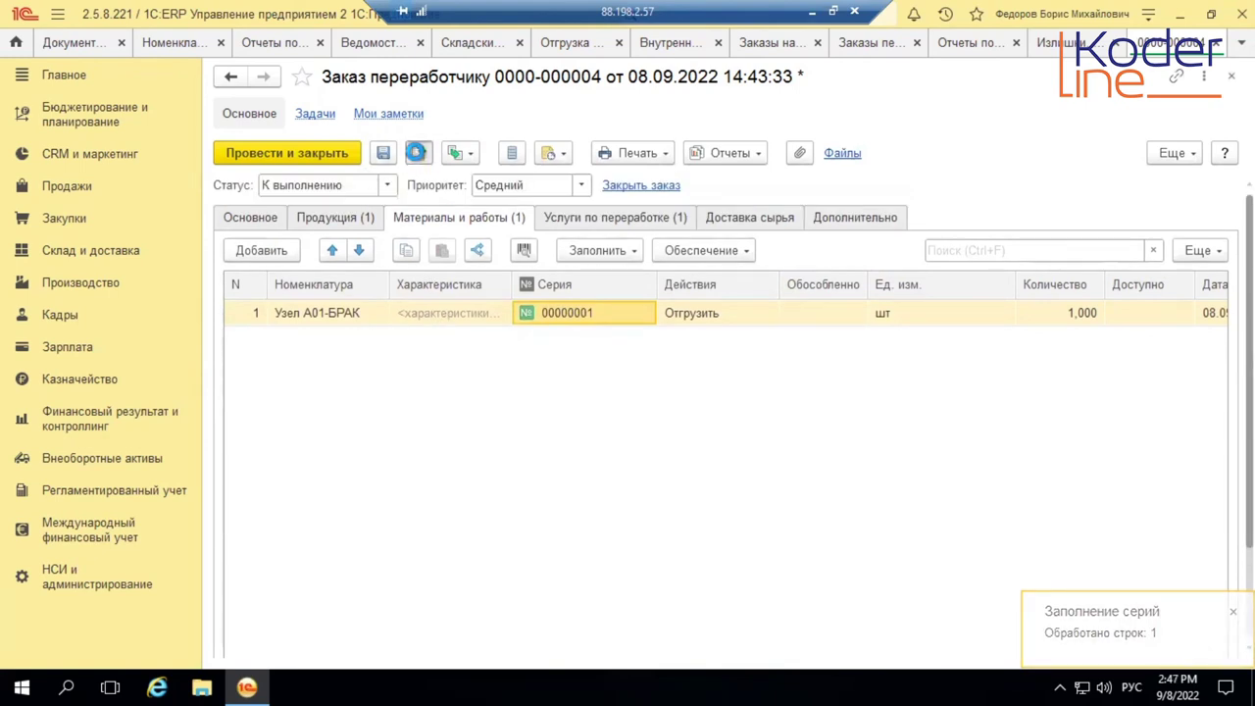
{"action": "left_click", "coordinate": [415, 152]}
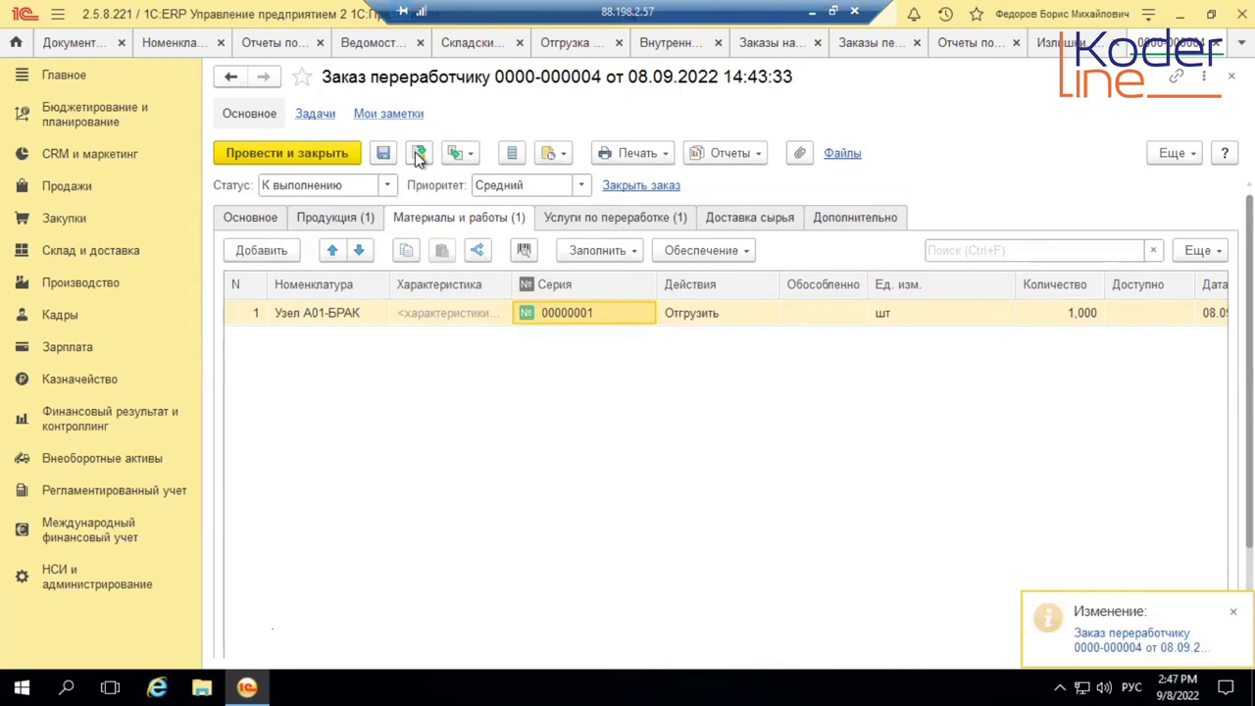
Create a goods issue order for the selected processor order in Отгрузка товаров со склада for Ордерный склад
{"action": "left_click", "coordinate": [472, 157]}
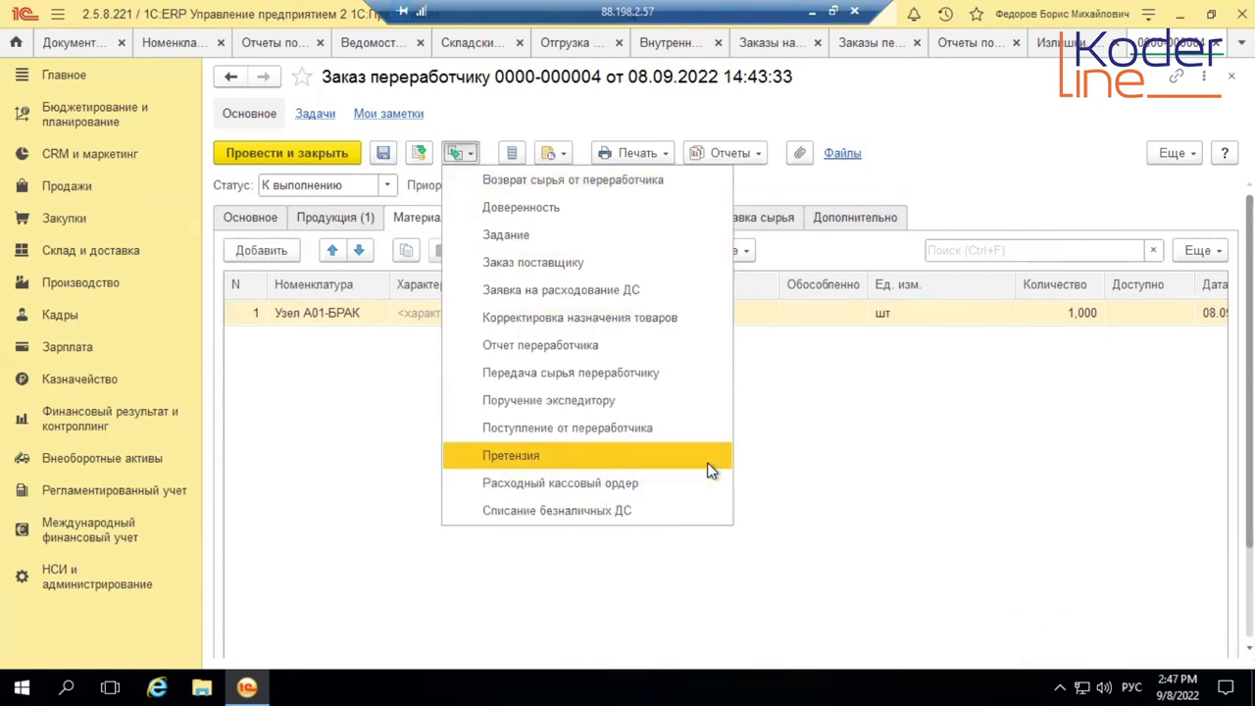
{"action": "left_click", "coordinate": [834, 417]}
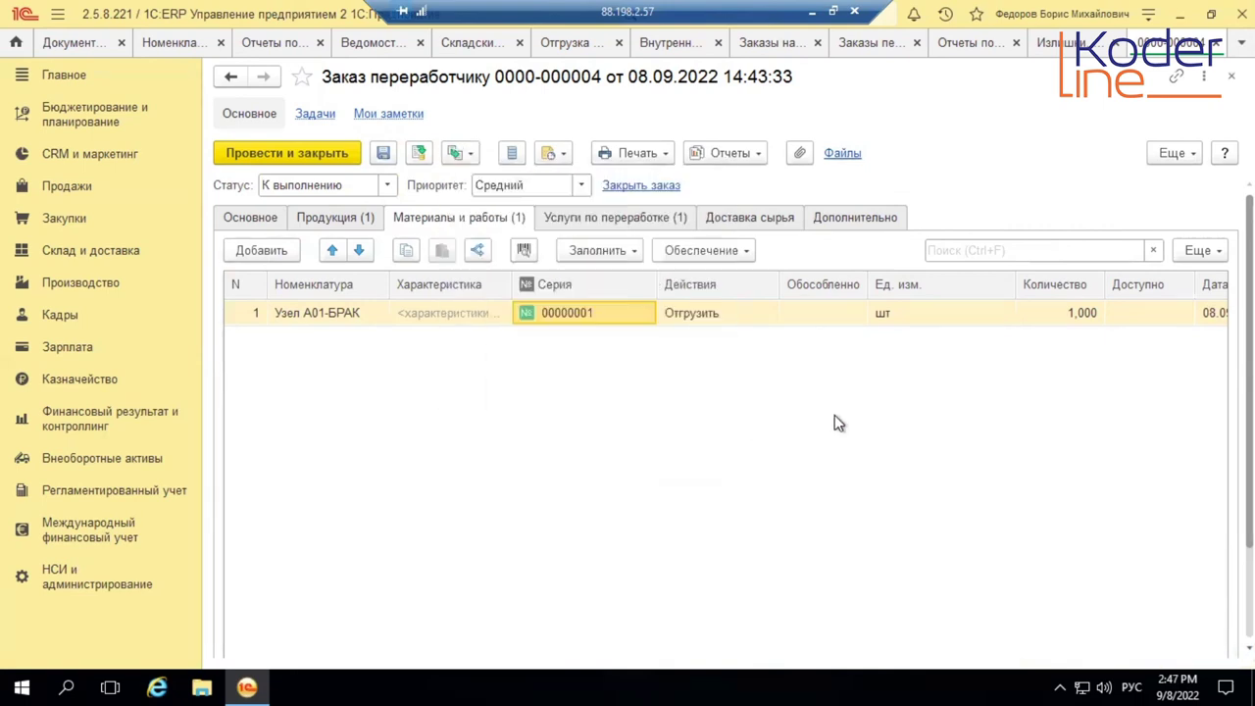
{"action": "left_click", "coordinate": [90, 250]}
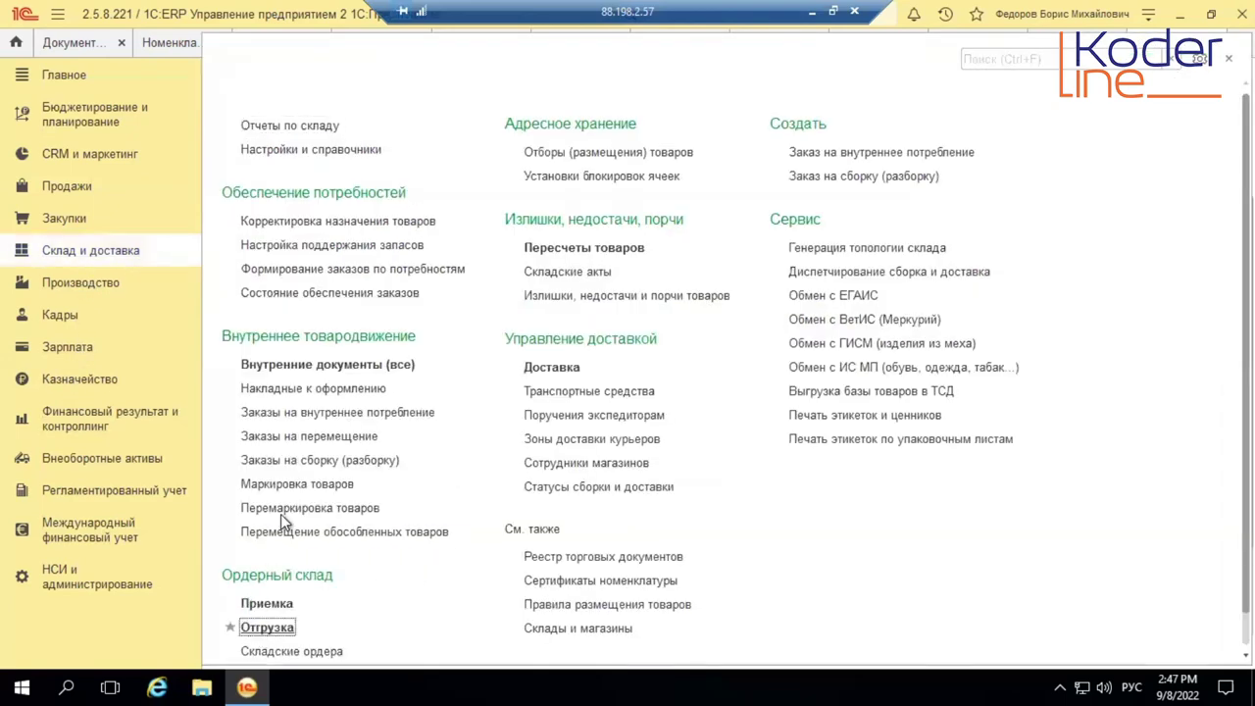
{"action": "left_click", "coordinate": [262, 627]}
{"action": "left_click", "coordinate": [482, 214]}
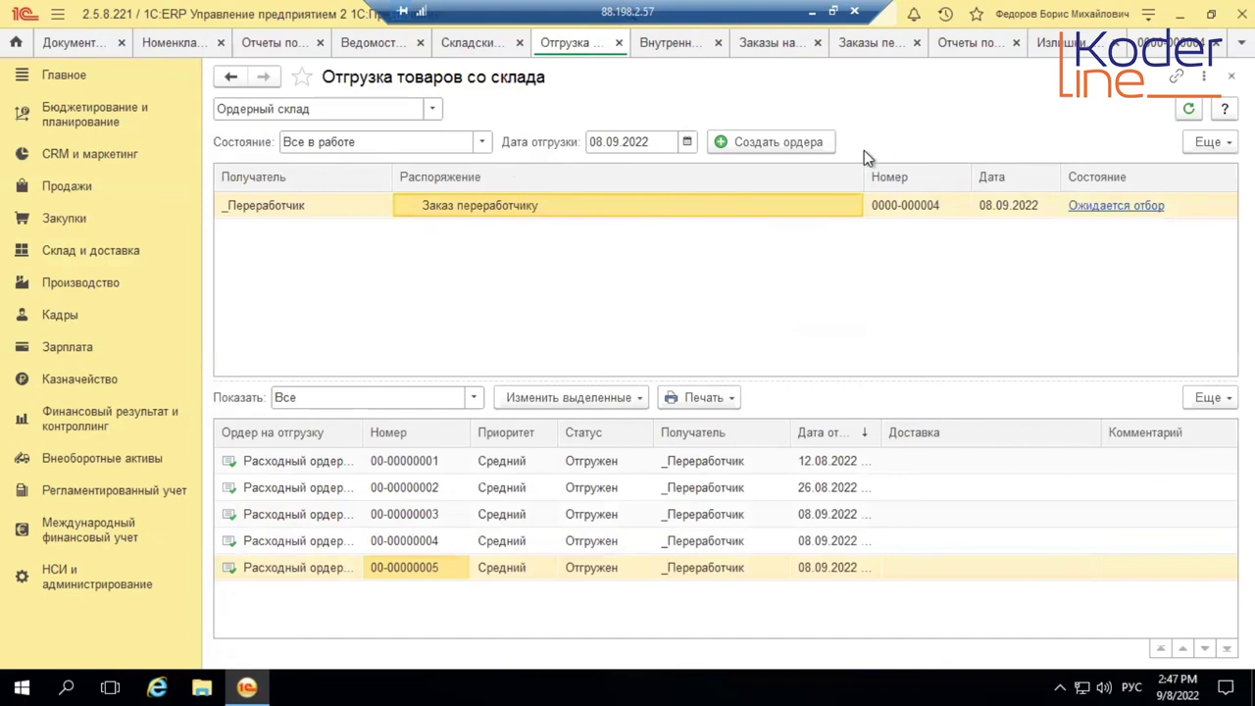
{"action": "left_click", "coordinate": [809, 145]}
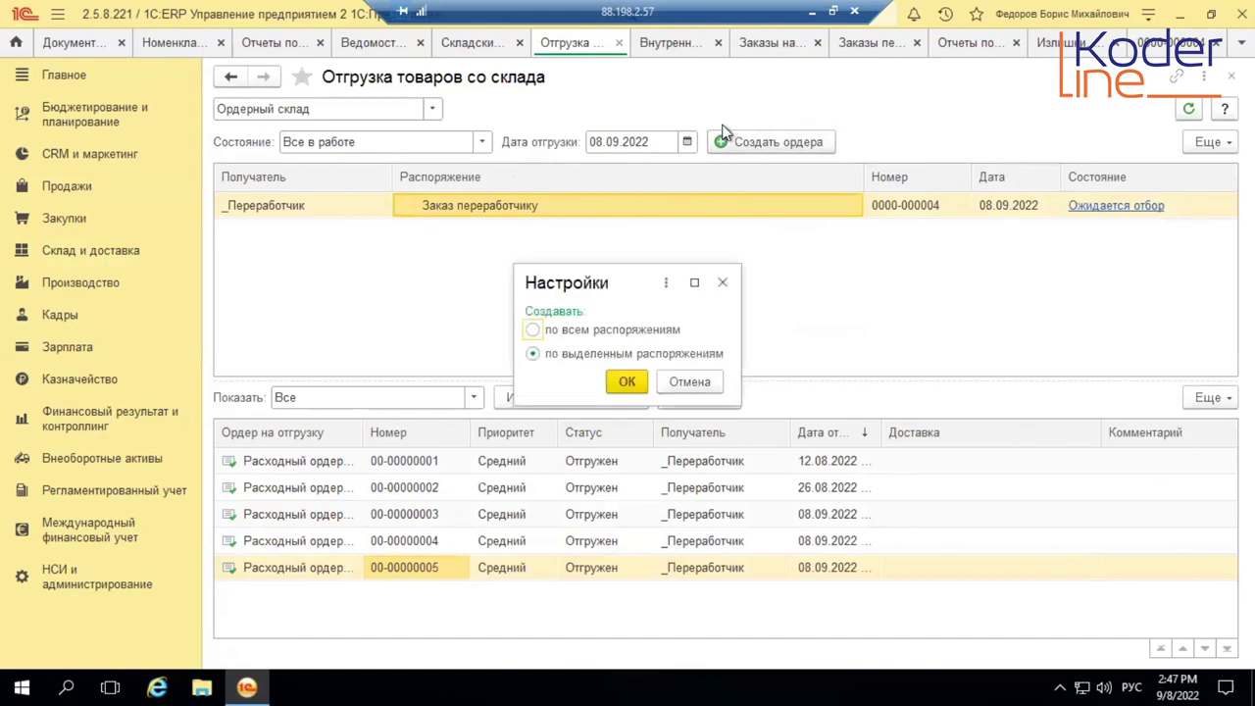
{"action": "left_click", "coordinate": [621, 382]}
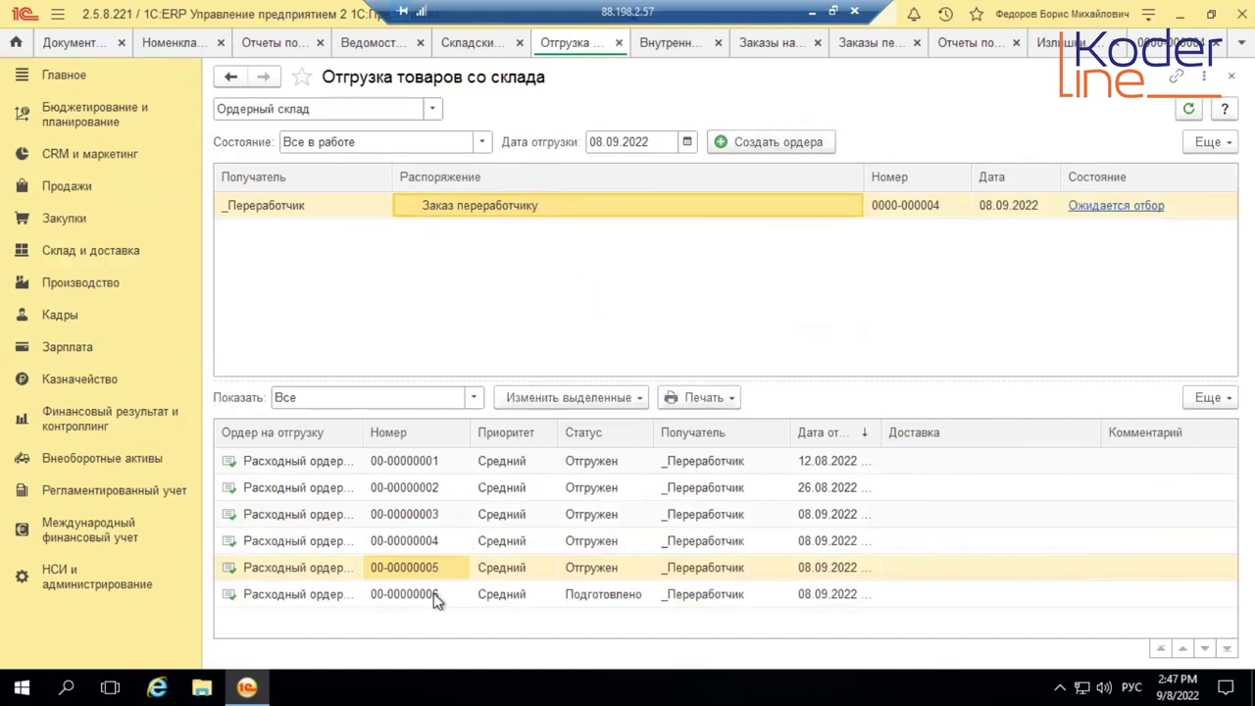
Set the status of the new Расходный ордер на товары to Отгружен, then post and close it
{"action": "left_click", "coordinate": [433, 593]}
{"action": "double_click", "coordinate": [433, 593]}
{"action": "left_click", "coordinate": [637, 184]}
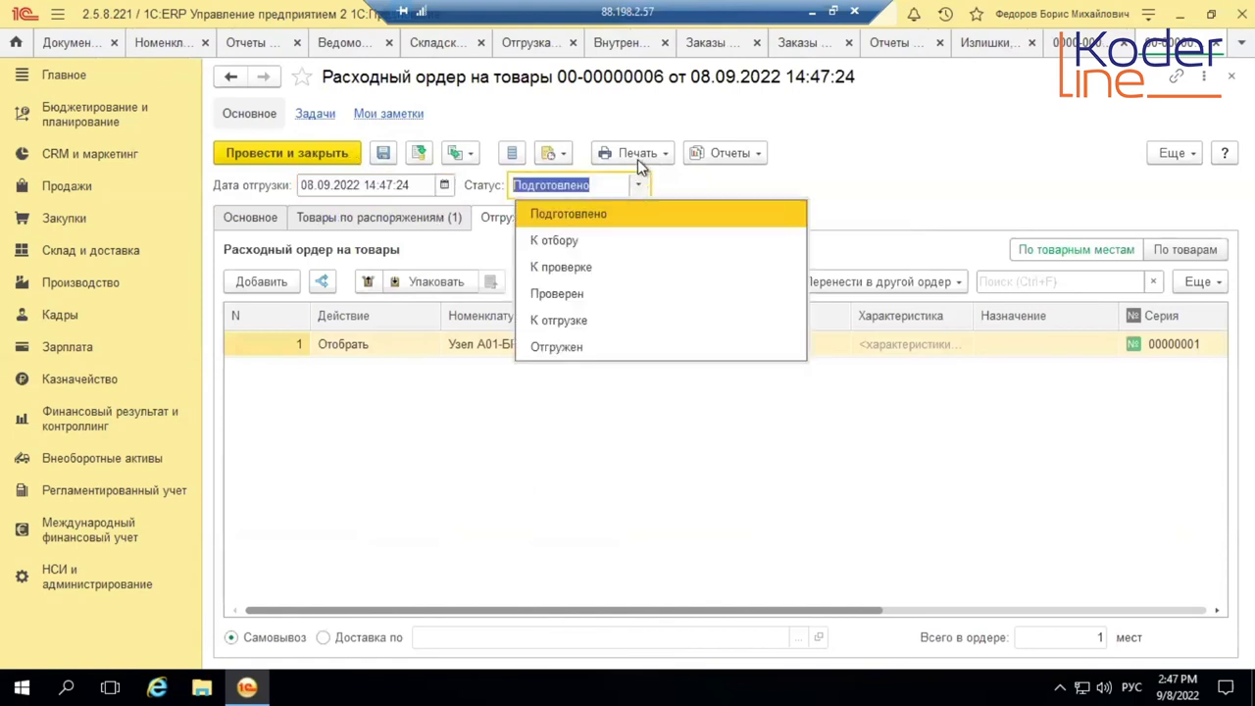
{"action": "left_click", "coordinate": [557, 343]}
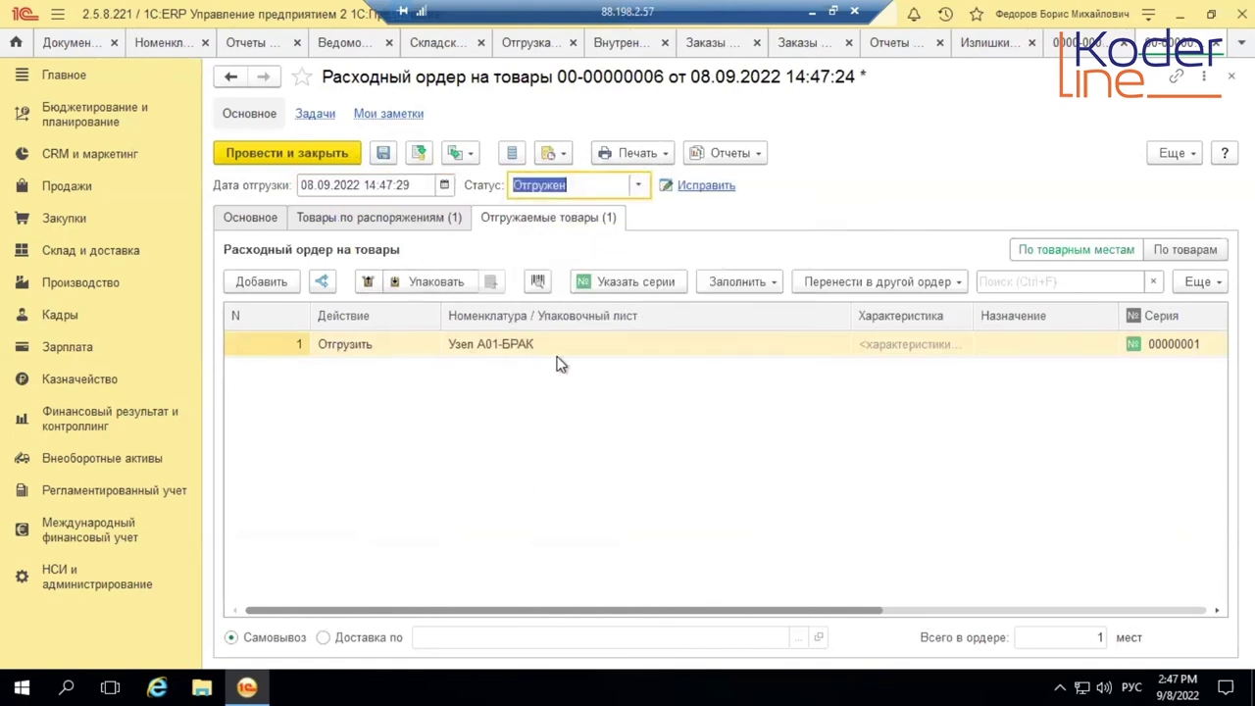
{"action": "left_click", "coordinate": [334, 161]}
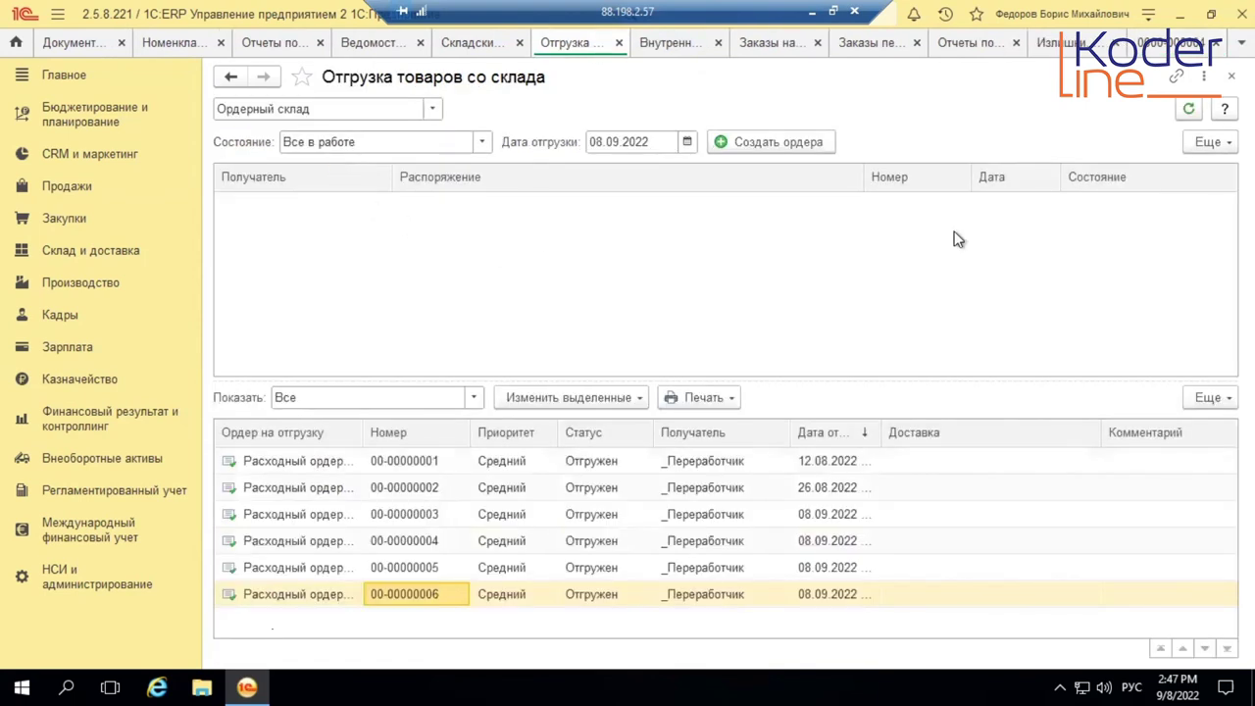
Create a Передача сырья переработчику document from the processor order, check its goods, and post and close it
{"action": "left_click", "coordinate": [1172, 45]}
{"action": "left_click", "coordinate": [470, 154]}
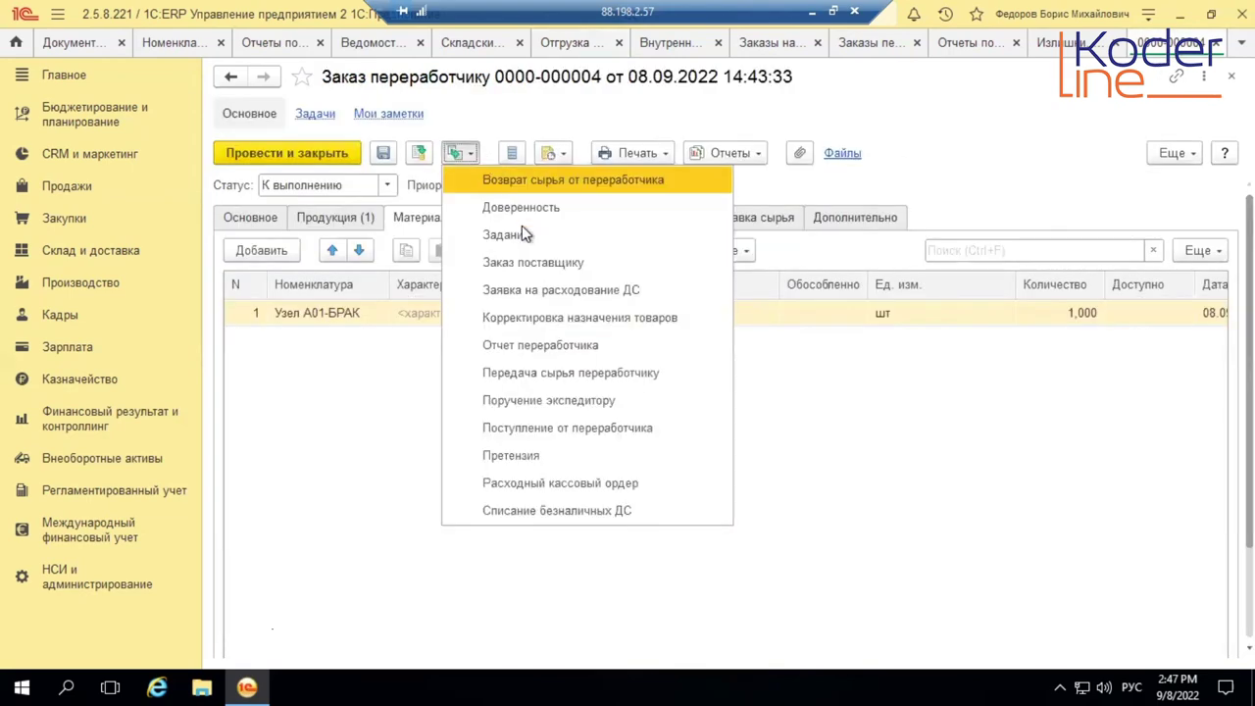
{"action": "left_click", "coordinate": [565, 376]}
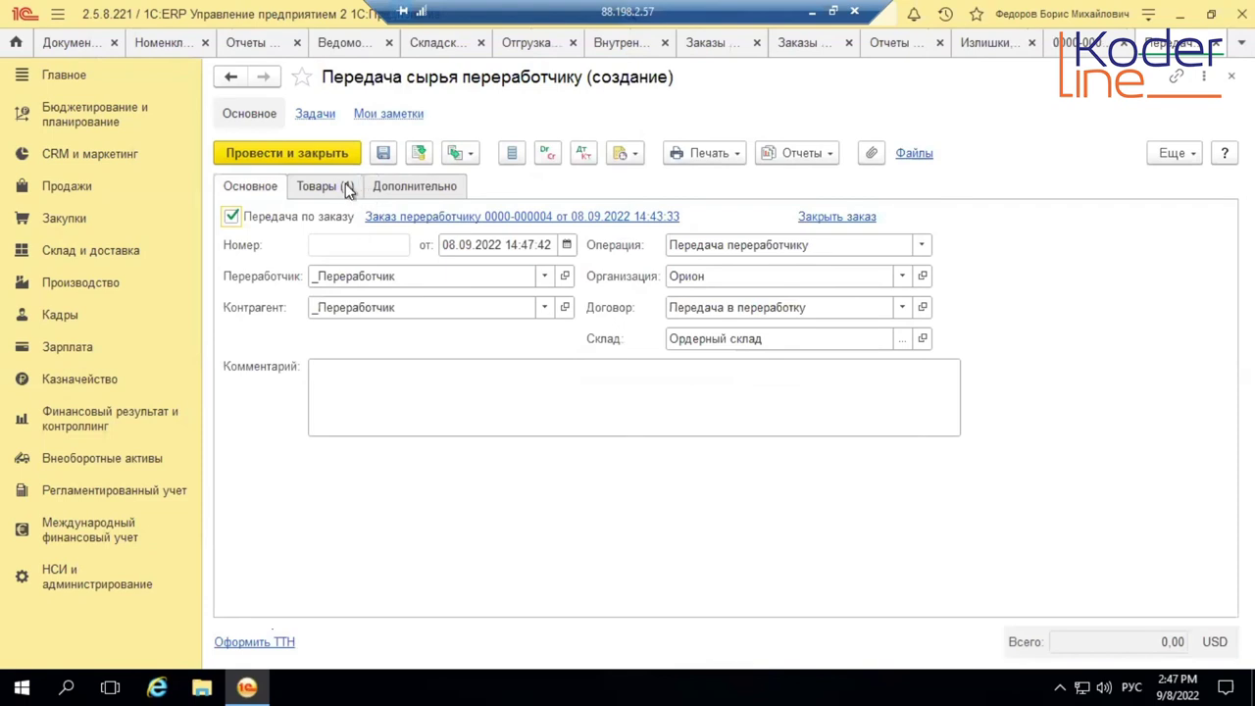
{"action": "left_click", "coordinate": [345, 187]}
{"action": "left_click", "coordinate": [280, 152]}
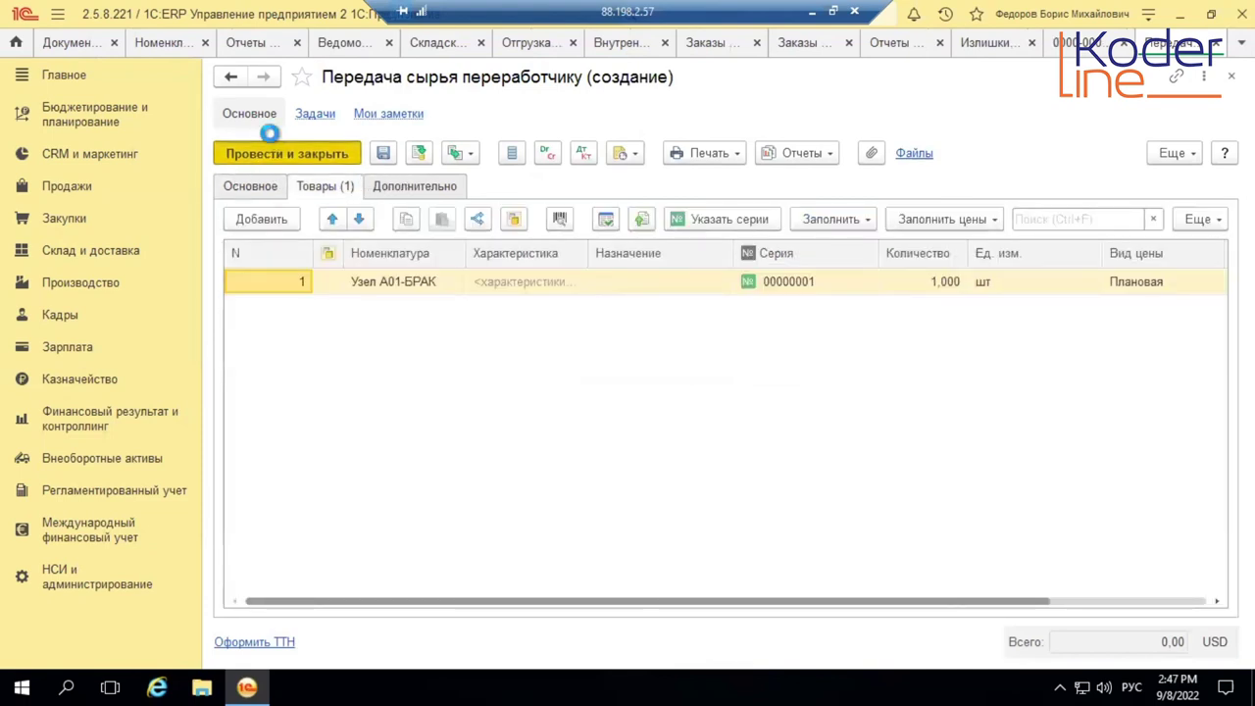
Create a Поступление от переработчика from the order, assign series 00000001 to Узел А01, and post and close it
{"action": "left_click", "coordinate": [471, 154]}
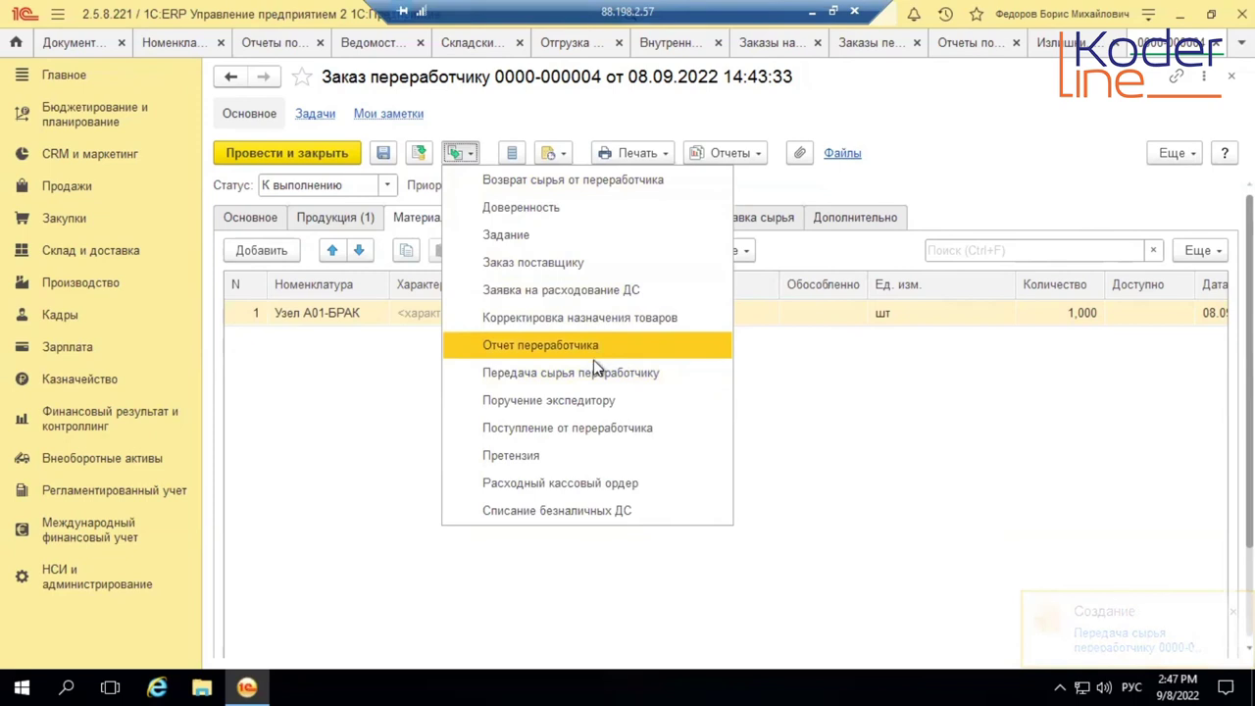
{"action": "left_click", "coordinate": [586, 425]}
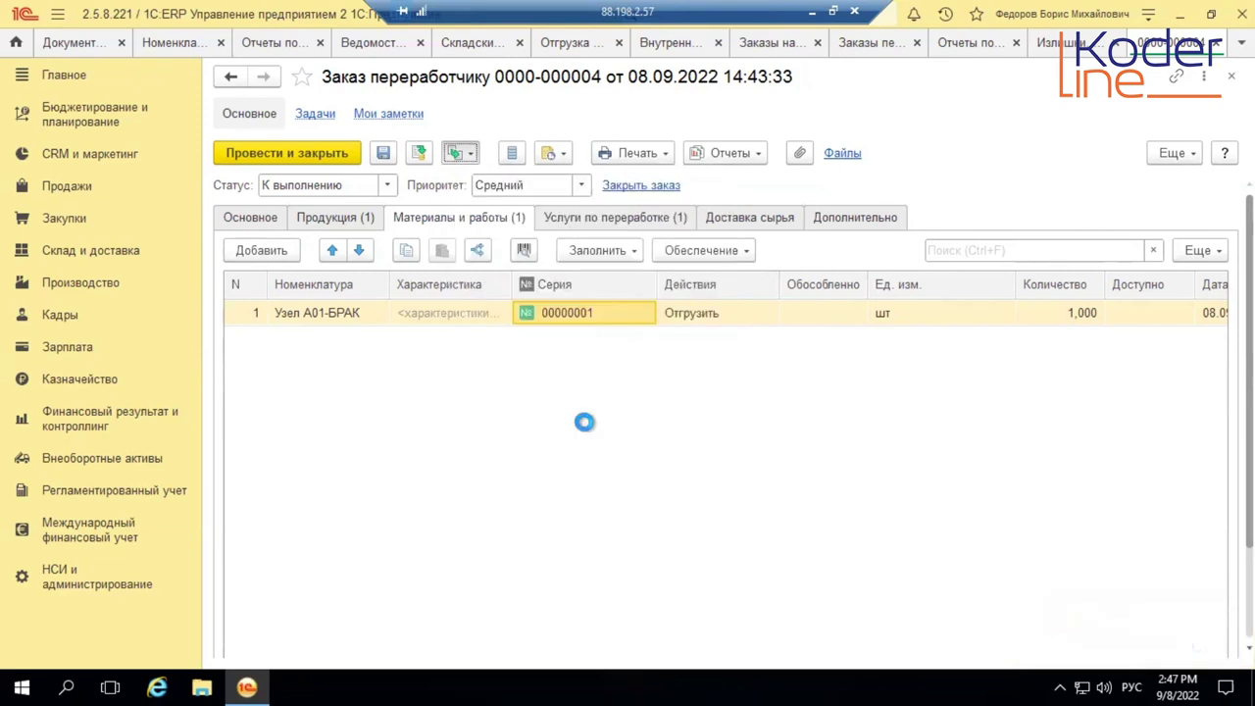
{"action": "left_click", "coordinate": [333, 187]}
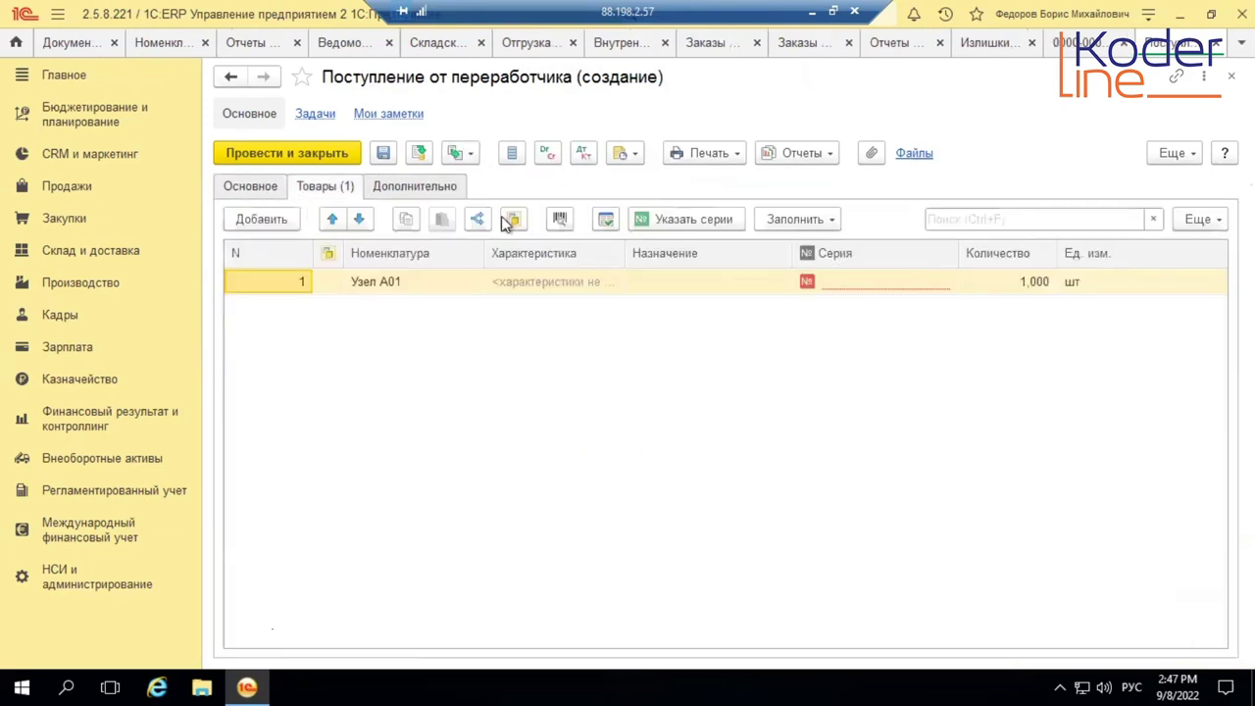
{"action": "left_click", "coordinate": [879, 285]}
{"action": "left_click", "coordinate": [704, 220]}
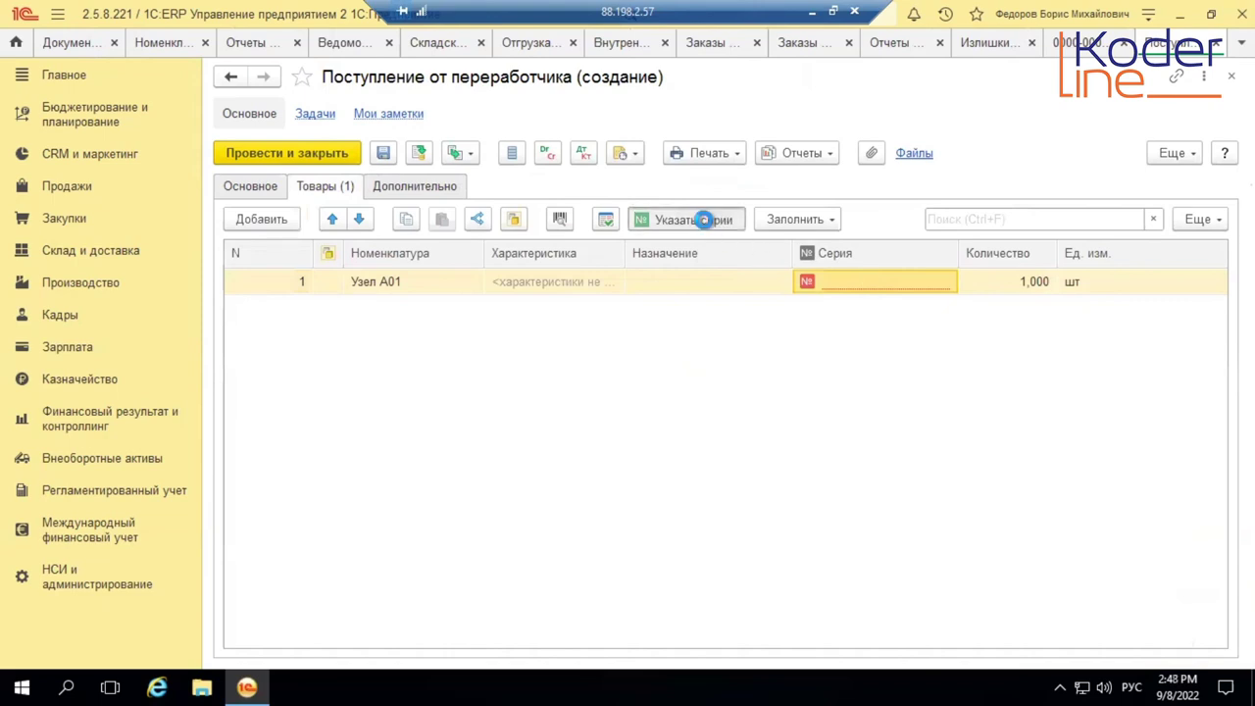
{"action": "left_click", "coordinate": [281, 197]}
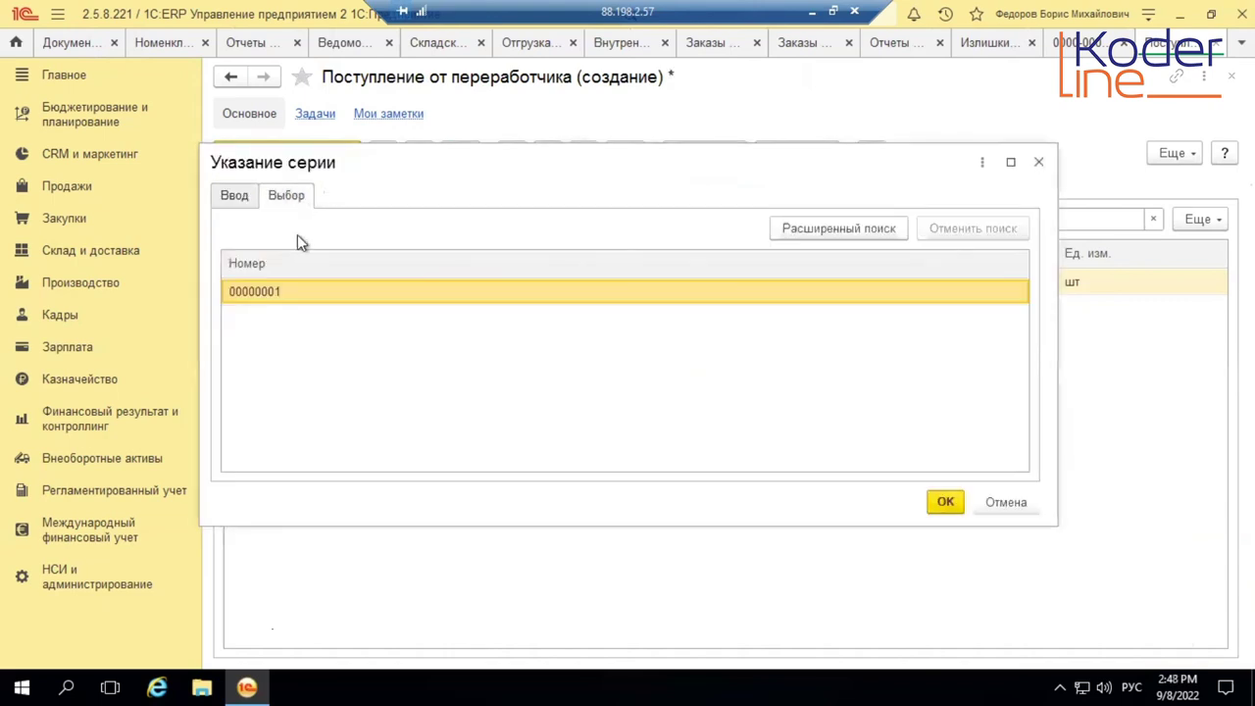
{"action": "double_click", "coordinate": [286, 291]}
{"action": "left_click", "coordinate": [321, 155]}
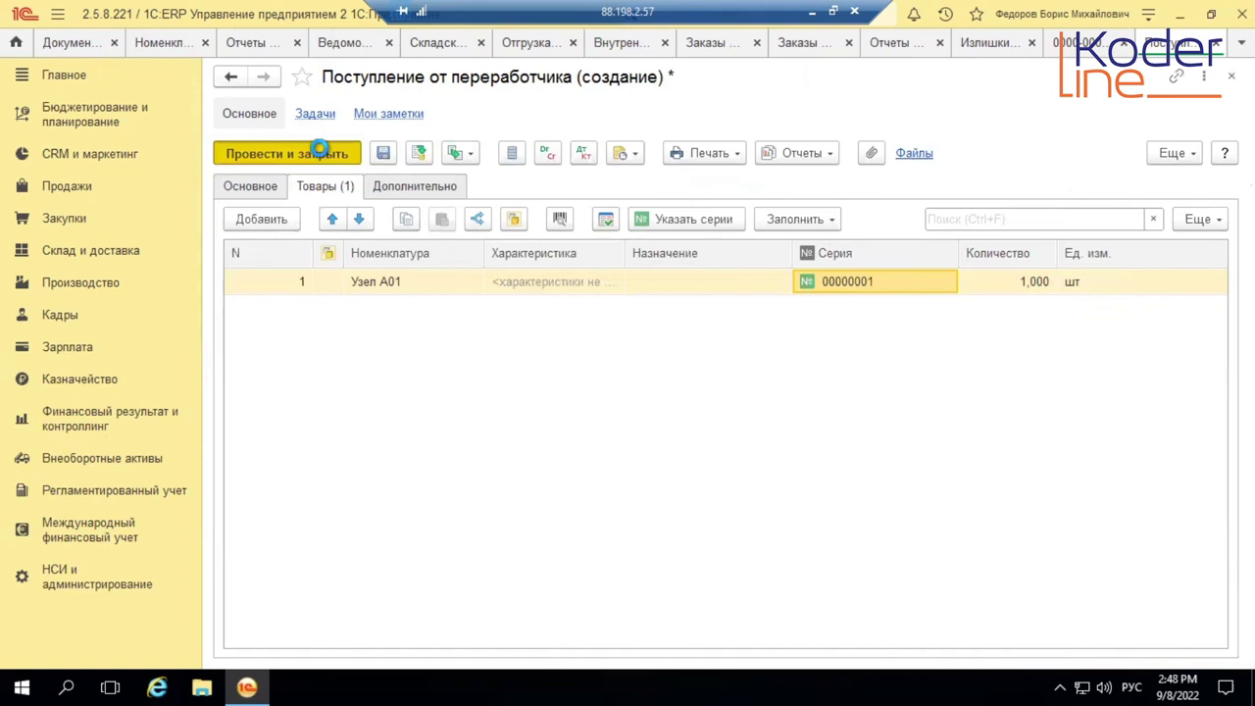
Reopen the latest order from the Заказы переработчикам list, create an Отчет переработчика from it and check the report's materials
{"action": "left_click", "coordinate": [1231, 76]}
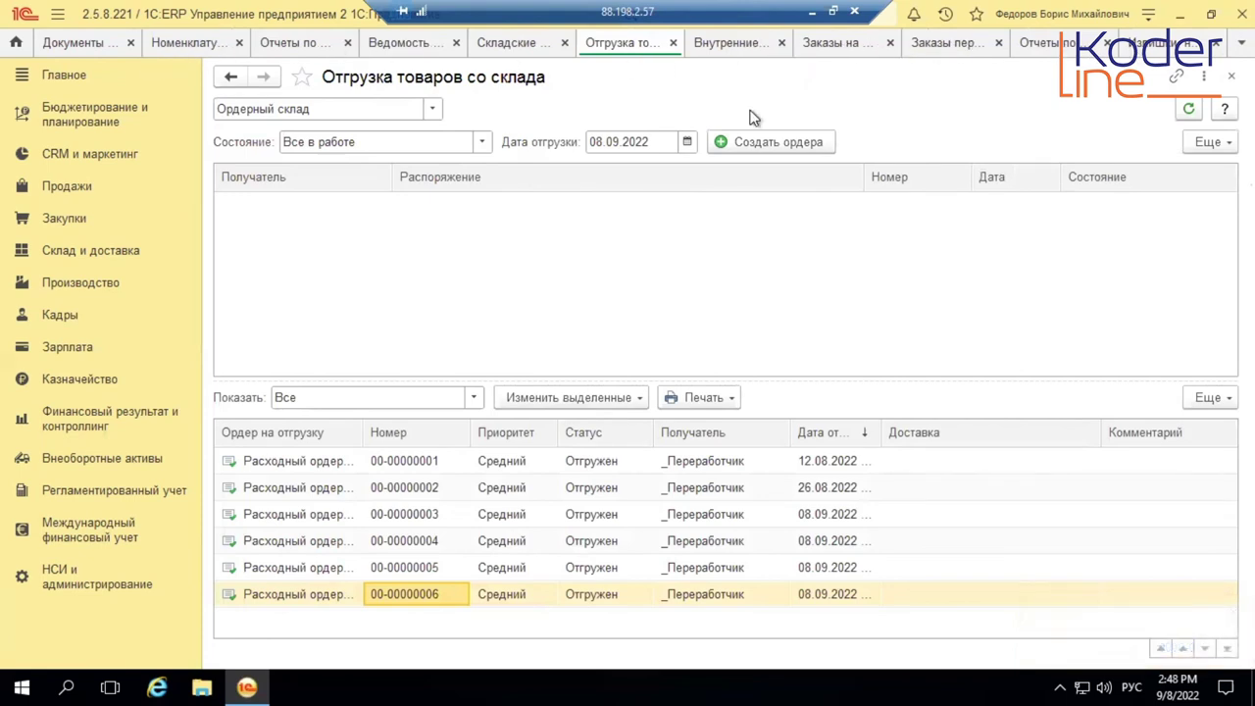
{"action": "left_click", "coordinate": [942, 42]}
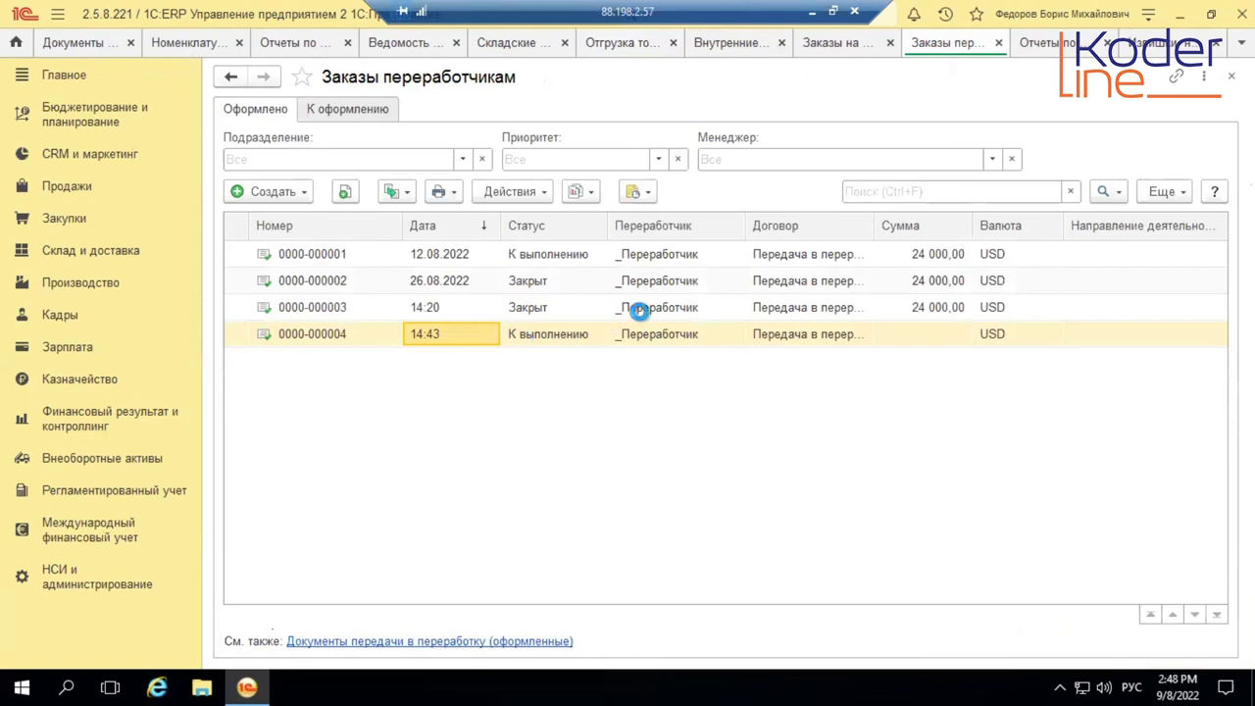
{"action": "key", "text": "Return"}
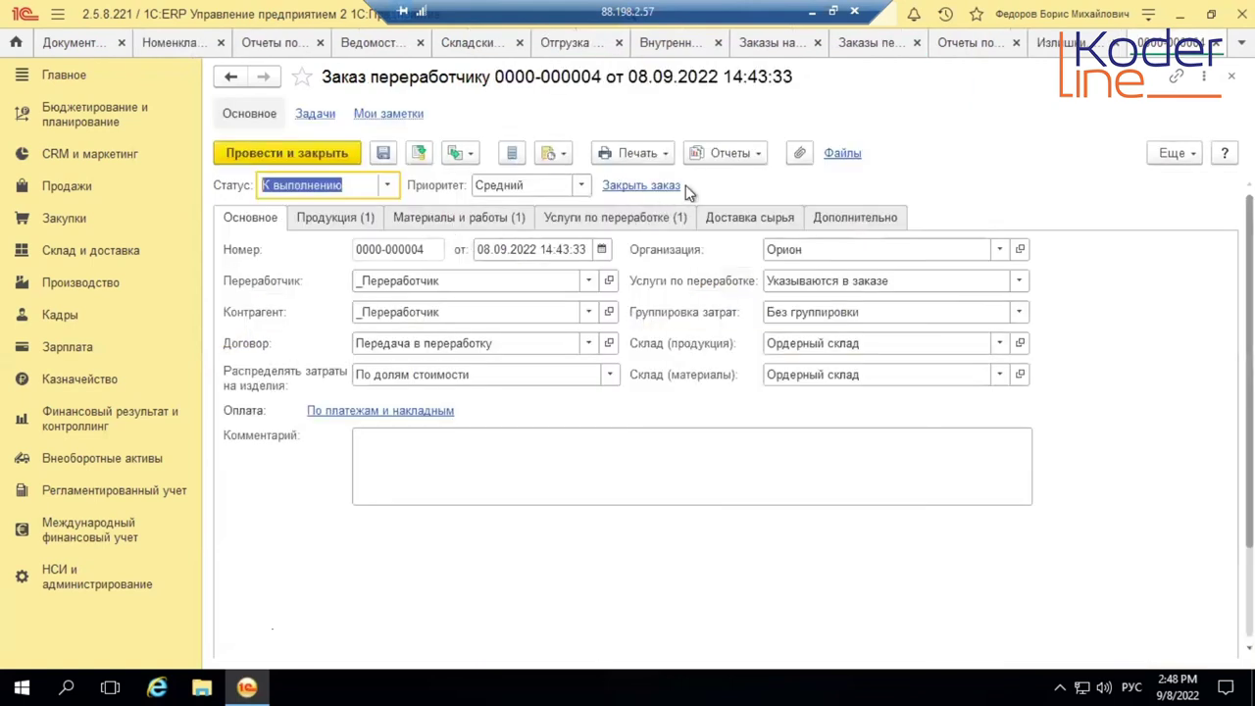
{"action": "left_click", "coordinate": [463, 154]}
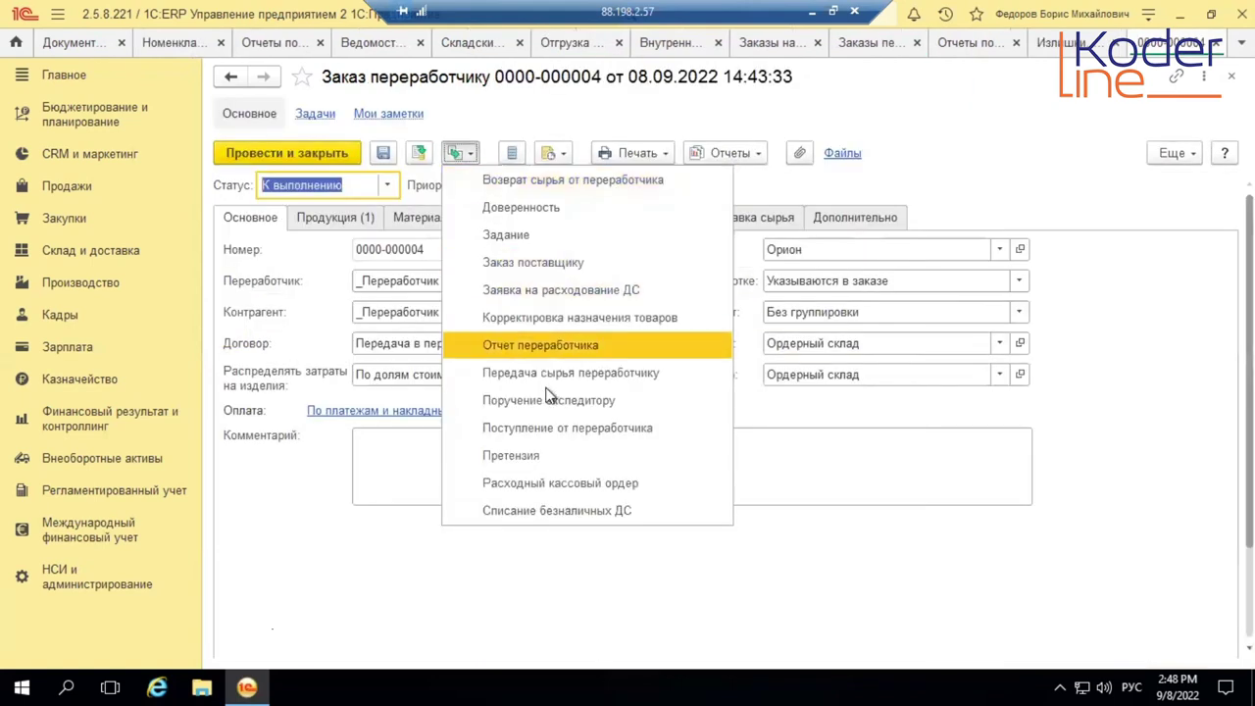
{"action": "left_click", "coordinate": [544, 346]}
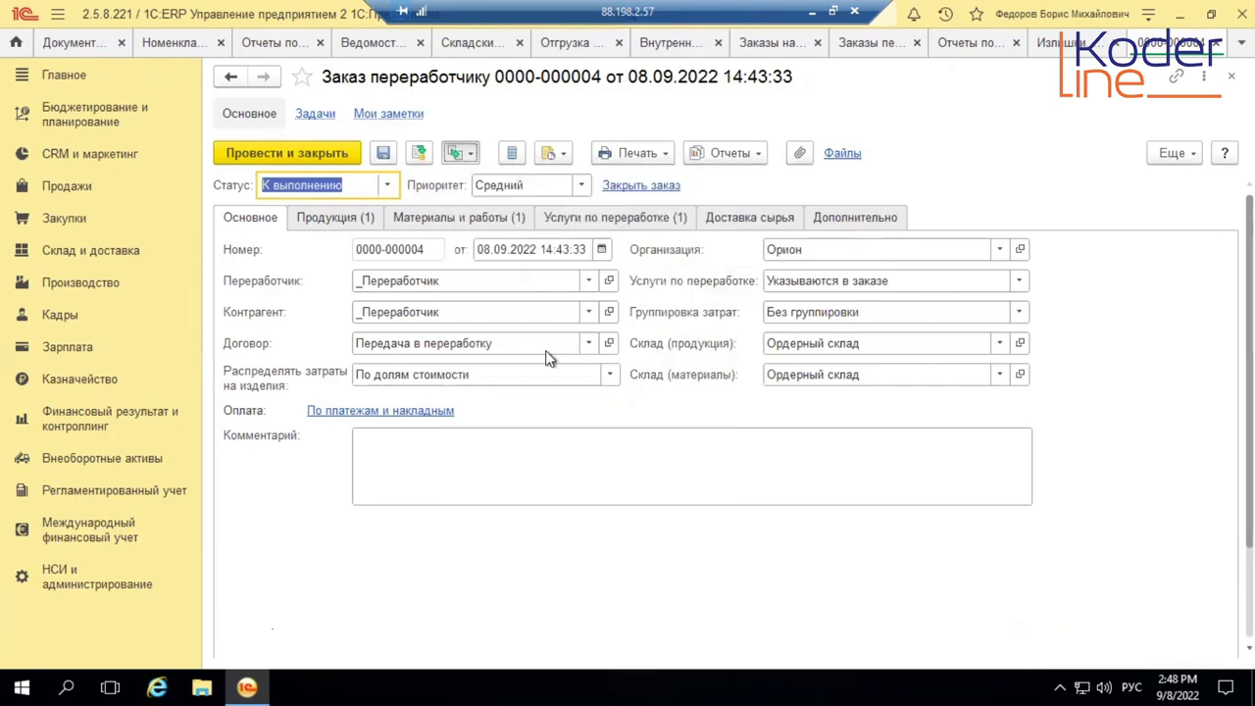
{"action": "left_click", "coordinate": [480, 189]}
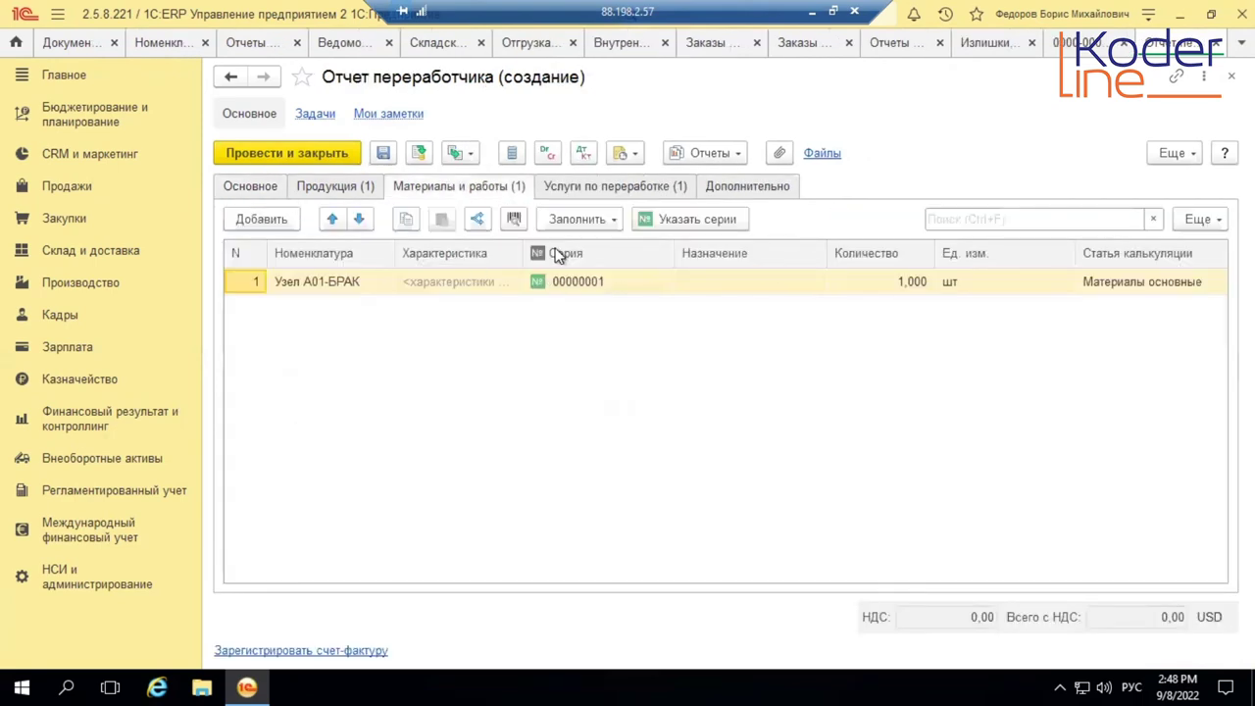
Assign series 00000001 to Узел А01 in the report's products, check the processing services, and post and close the report
{"action": "left_click", "coordinate": [347, 188]}
{"action": "left_click", "coordinate": [755, 302]}
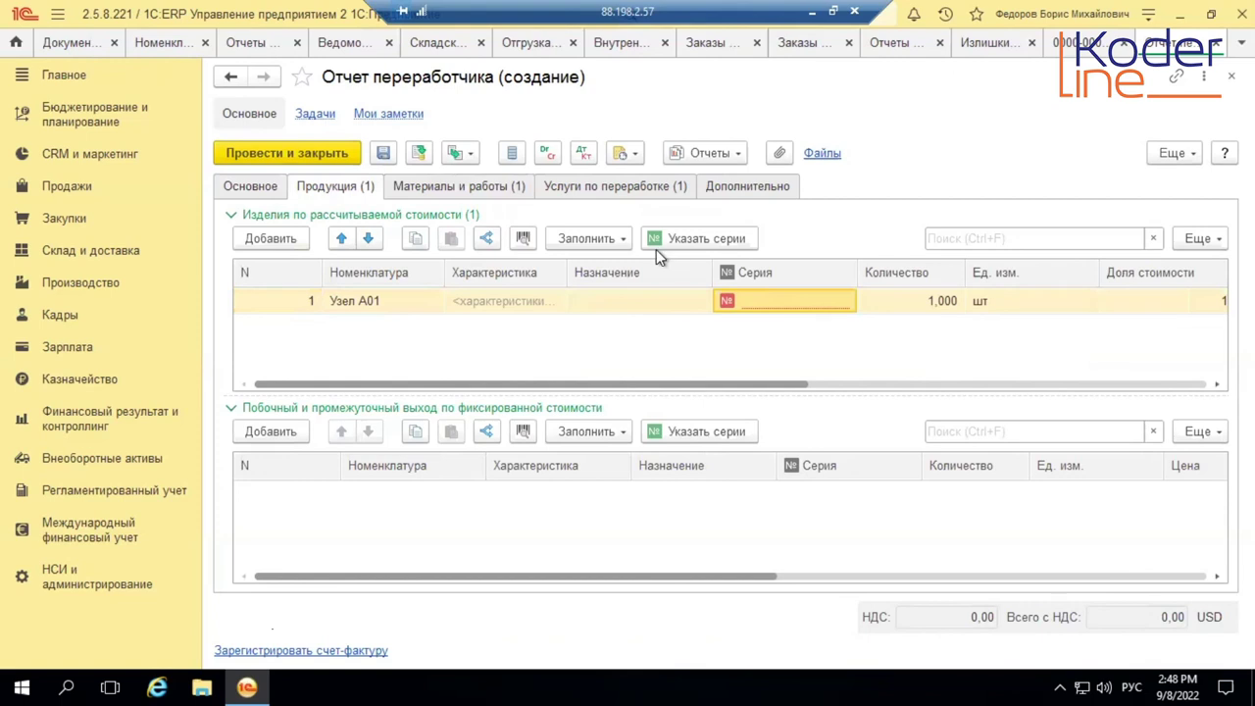
{"action": "left_click", "coordinate": [617, 243]}
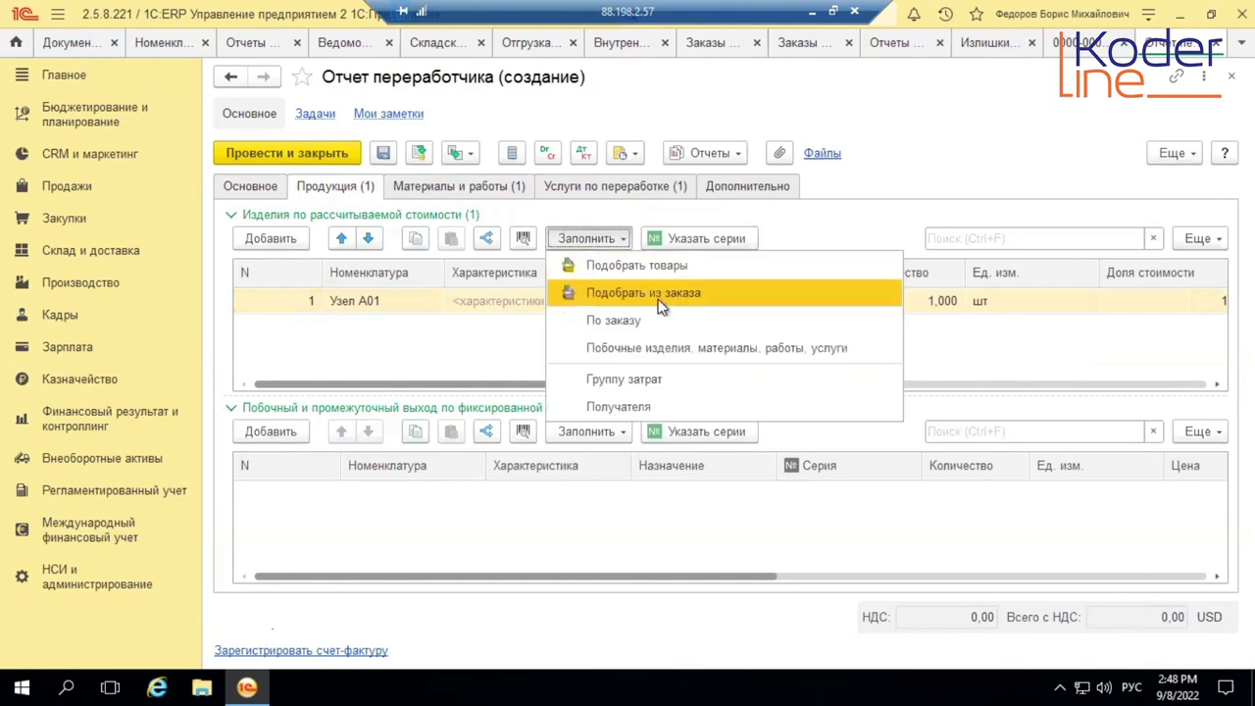
{"action": "left_click", "coordinate": [698, 239]}
{"action": "left_click", "coordinate": [286, 195]}
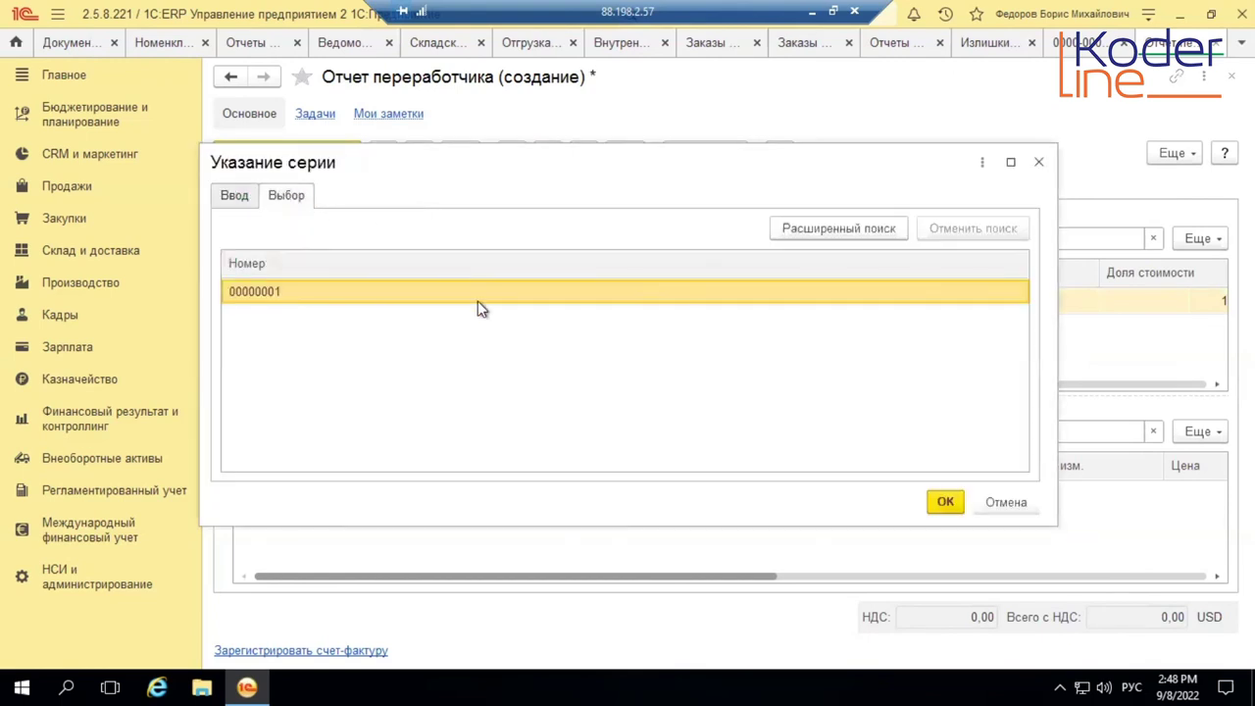
{"action": "double_click", "coordinate": [477, 300]}
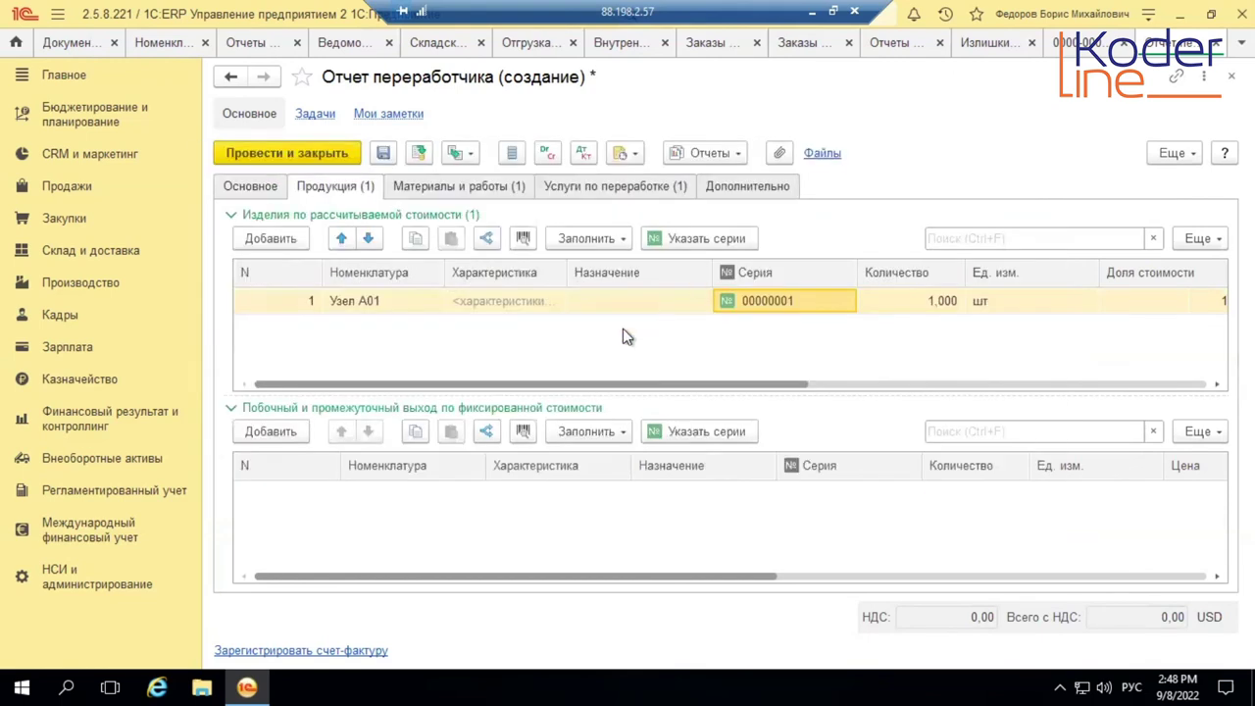
{"action": "left_click", "coordinate": [593, 186]}
{"action": "left_click", "coordinate": [311, 153]}
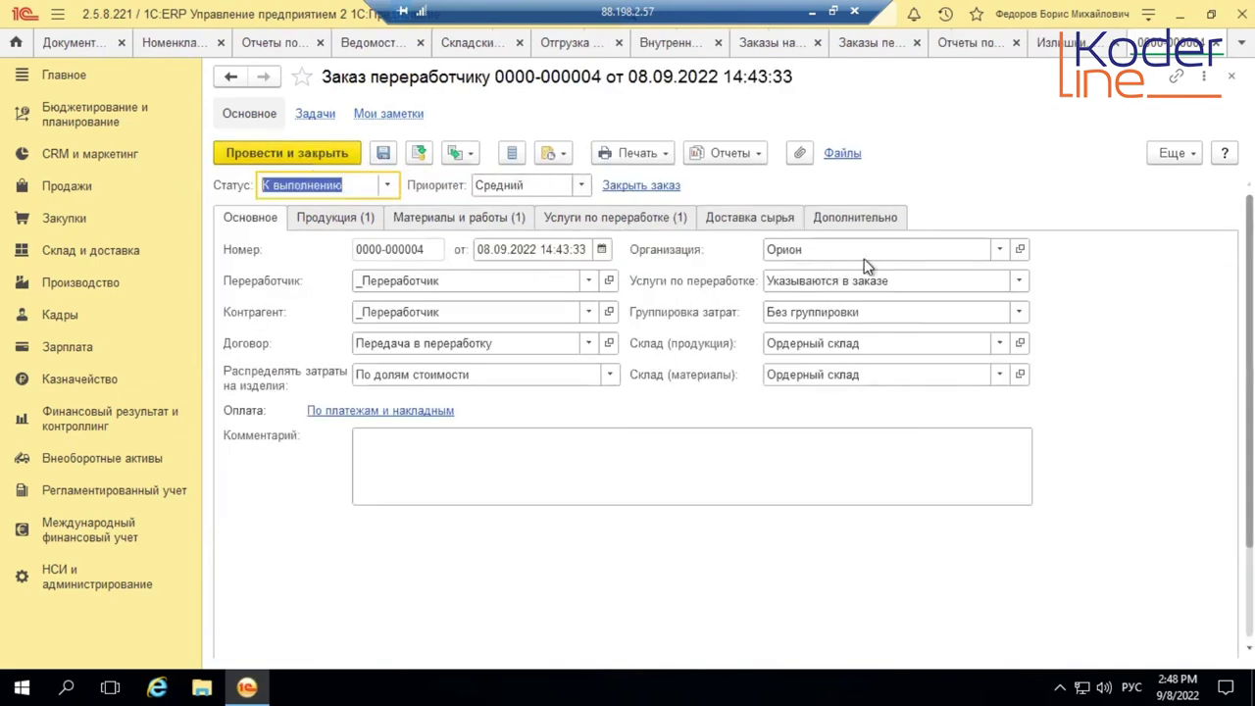
Set the processor order's status to Закрыт, then post and close the order
{"action": "left_click", "coordinate": [387, 185]}
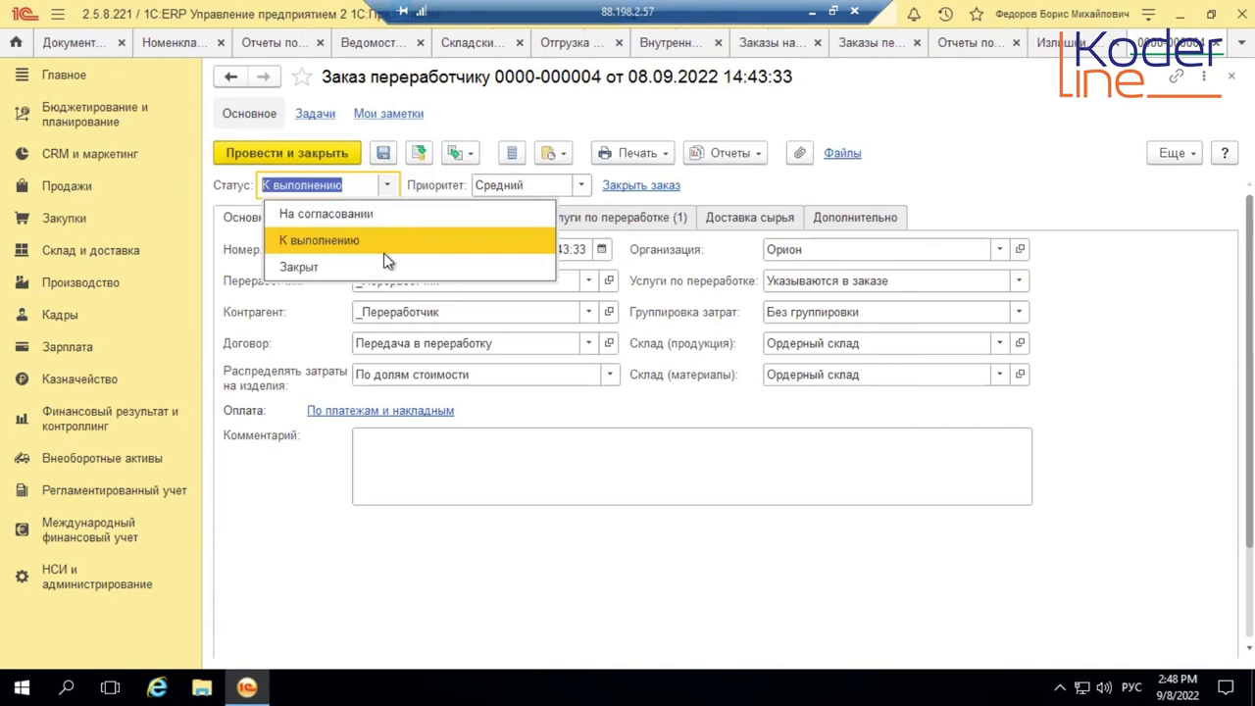
{"action": "left_click", "coordinate": [381, 268]}
{"action": "left_click", "coordinate": [323, 147]}
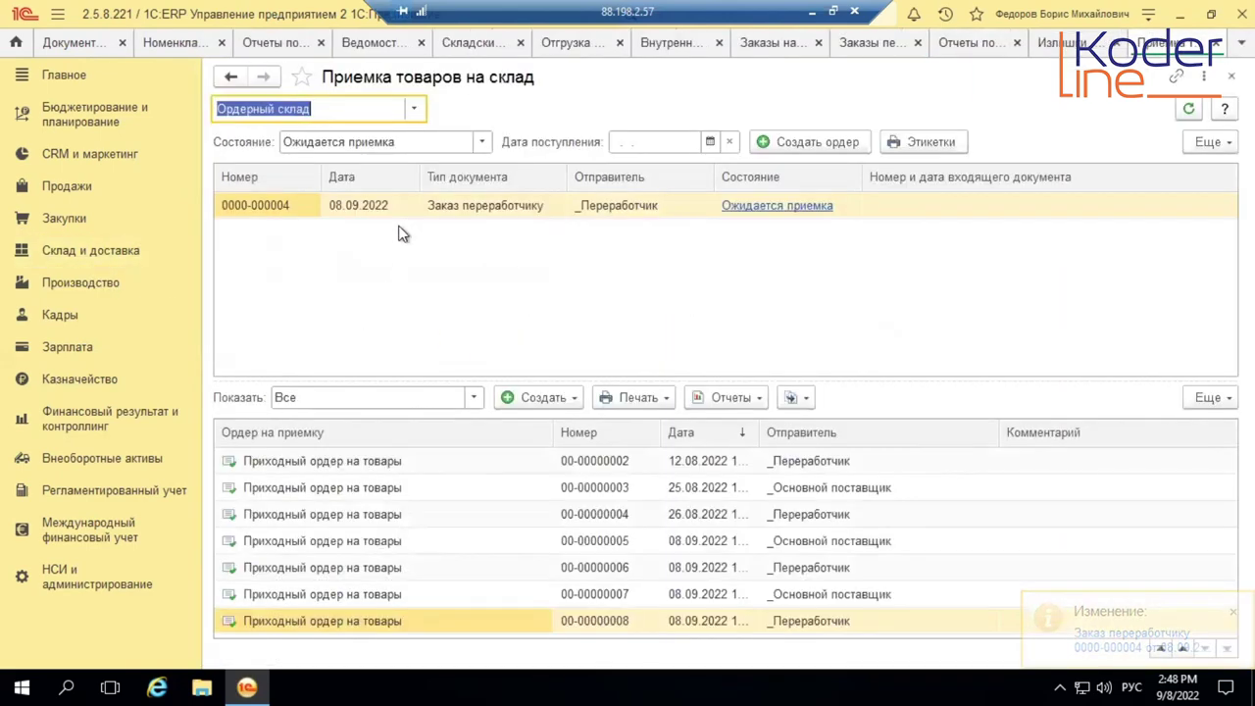
Create a Приходный ордер на товары for the processor order awaiting receipt at Ордерный склад, check its goods, and post and close it
{"action": "left_click", "coordinate": [511, 203]}
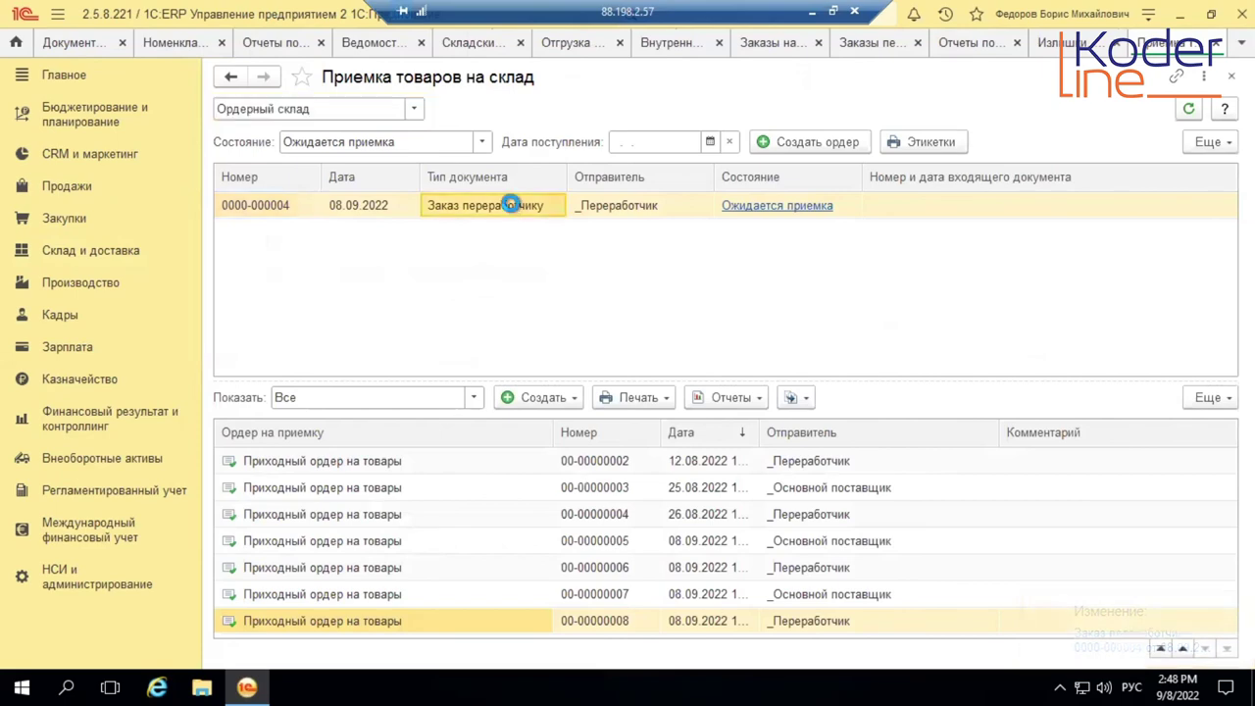
{"action": "double_click", "coordinate": [511, 203]}
{"action": "left_click", "coordinate": [1231, 75]}
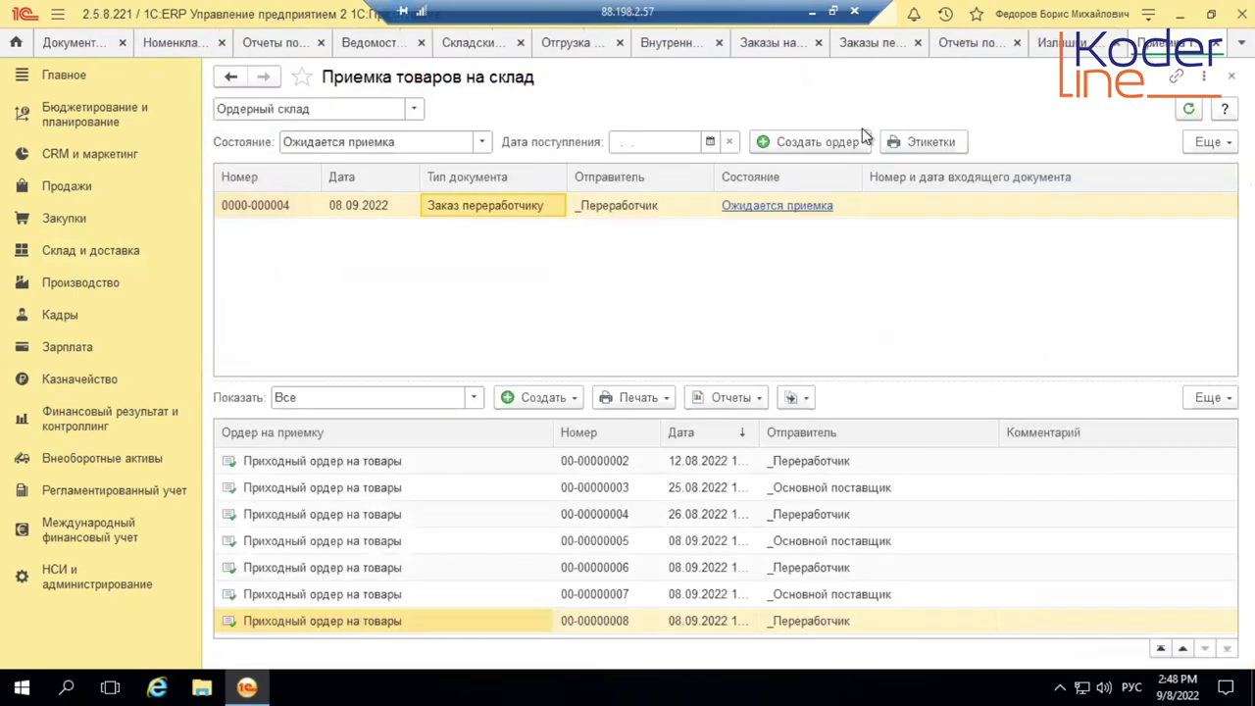
{"action": "left_click", "coordinate": [784, 153]}
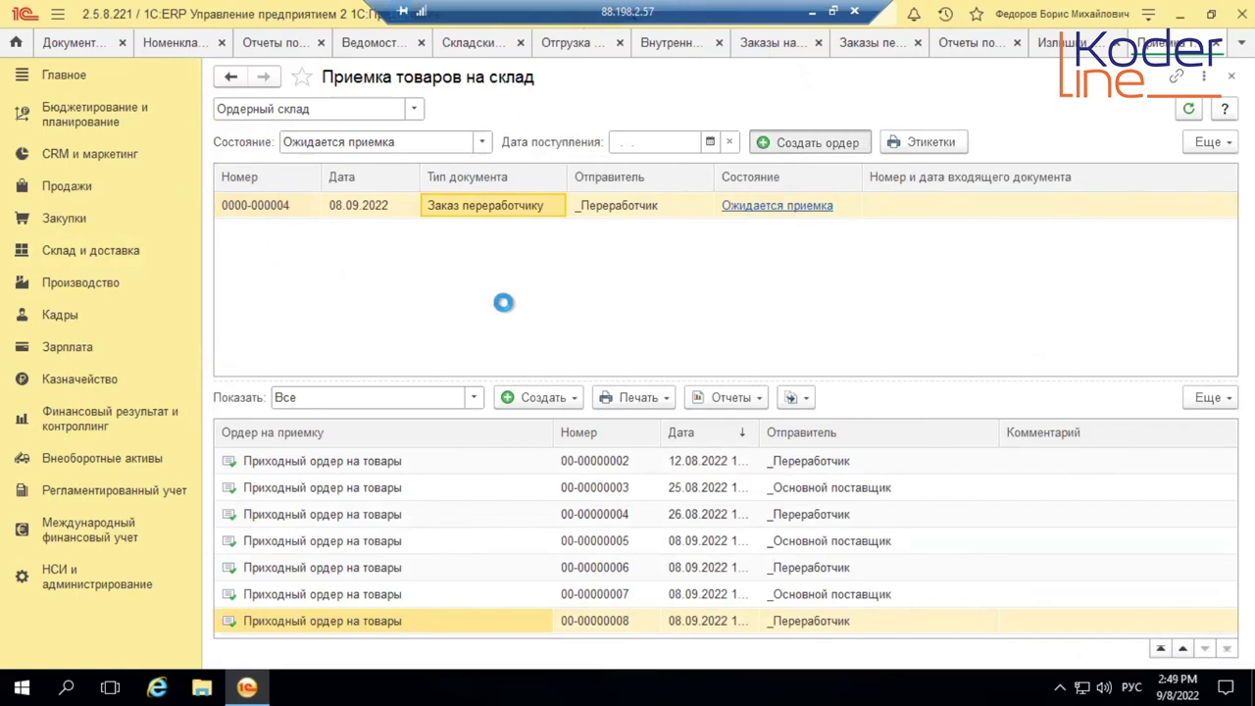
{"action": "left_click", "coordinate": [329, 216]}
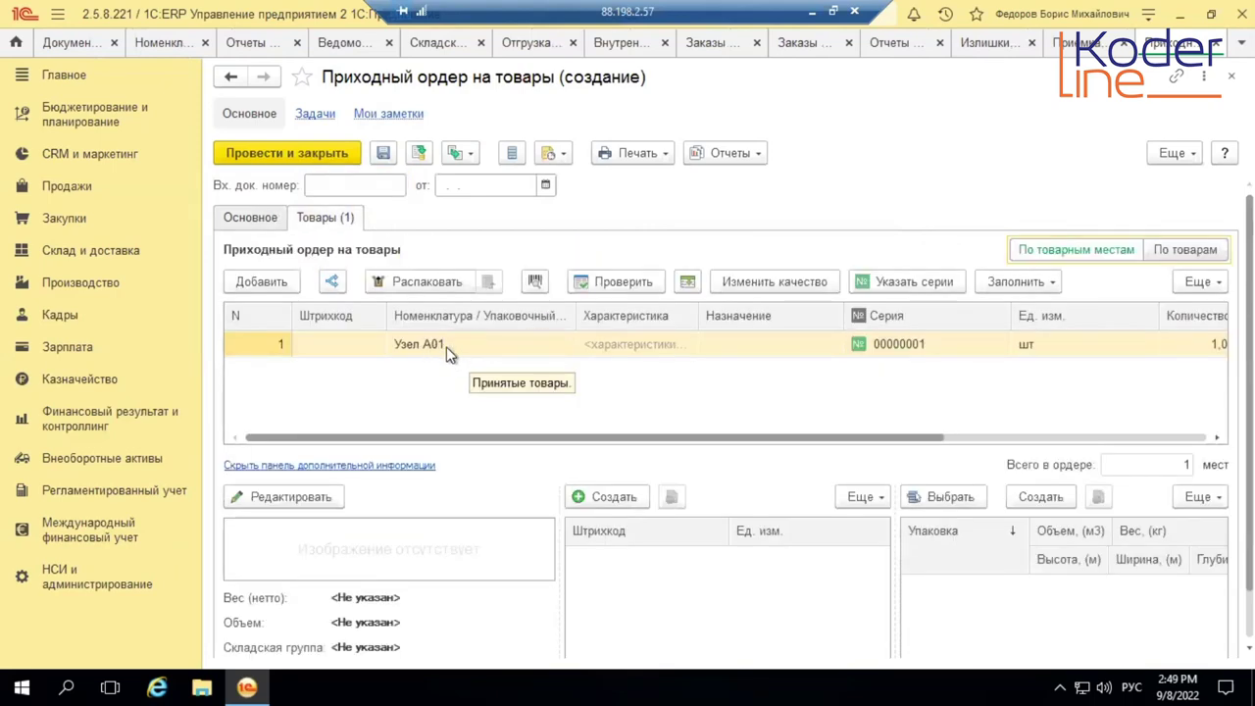
{"action": "left_click", "coordinate": [299, 155]}
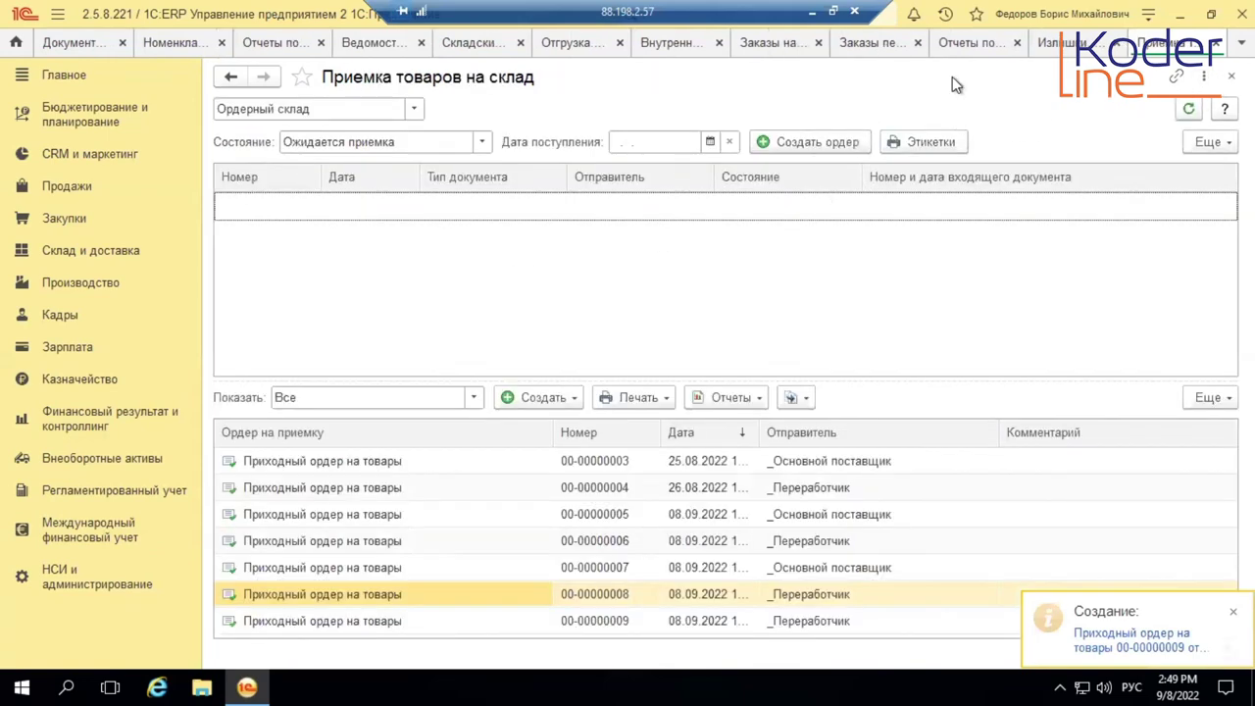
Reopen the latest Отчет переработчика from the list of processing transfer documents and examine its processing services
{"action": "left_click", "coordinate": [381, 44]}
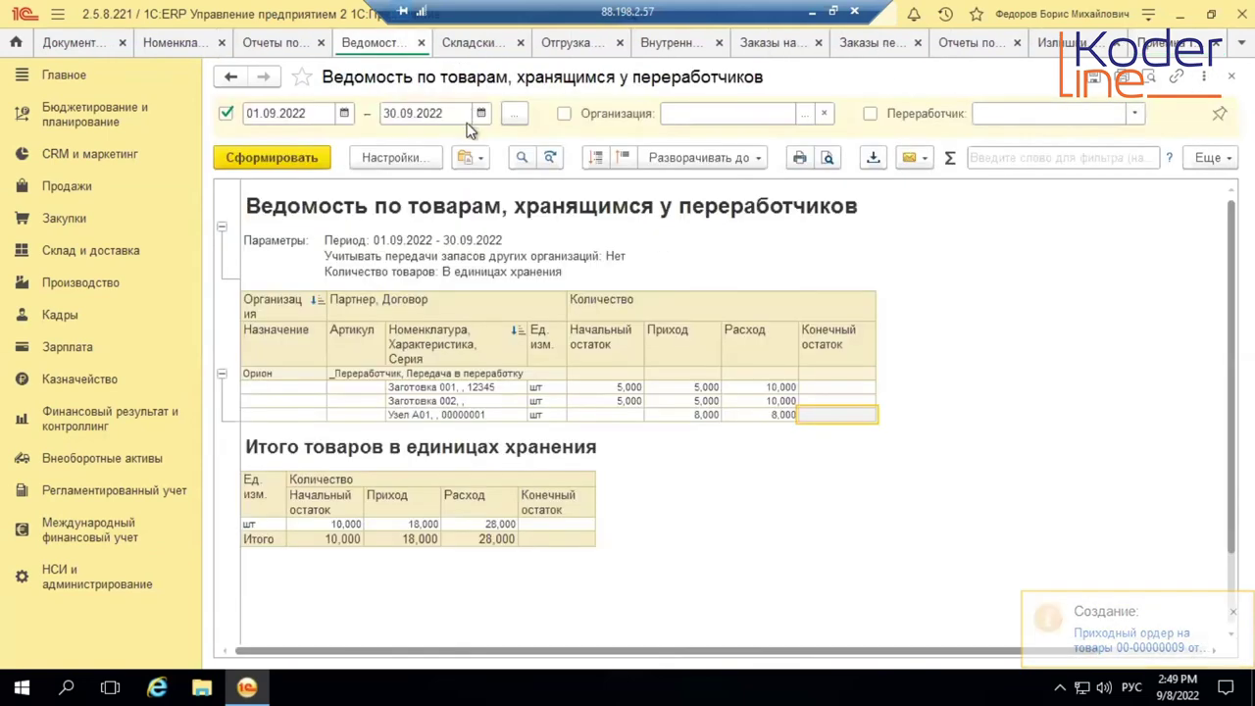
{"action": "left_click", "coordinate": [271, 45]}
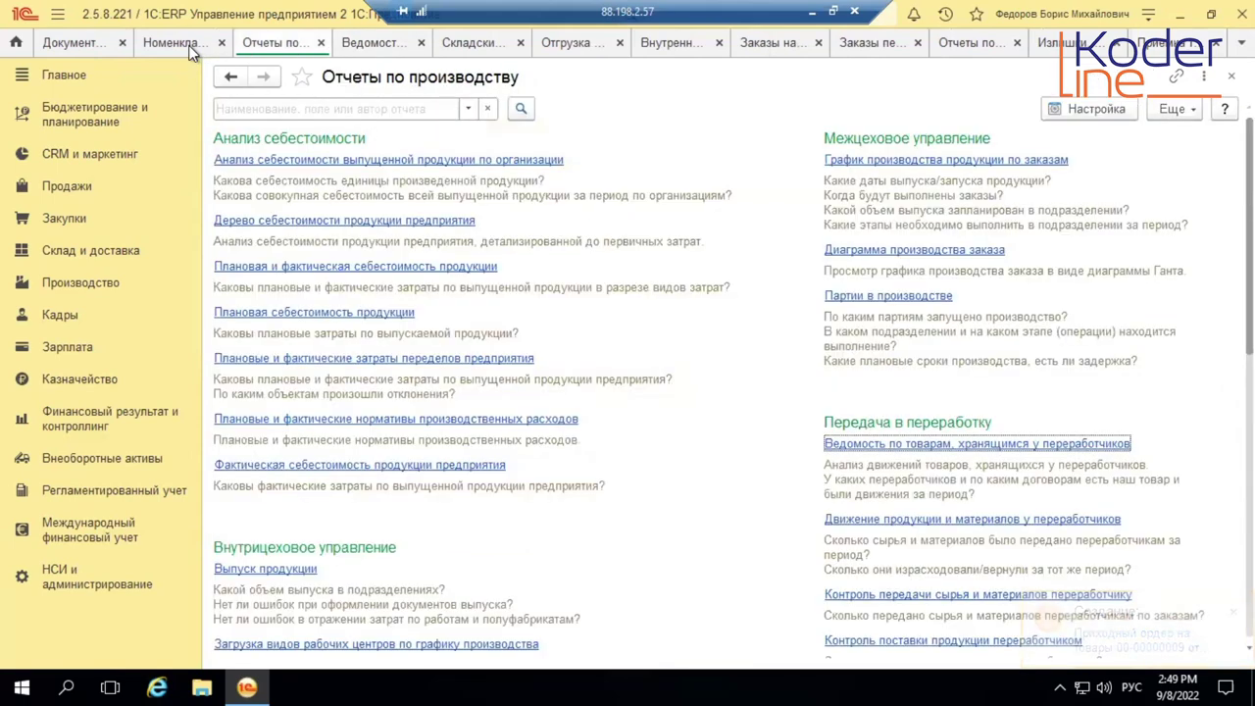
{"action": "left_click", "coordinate": [161, 45]}
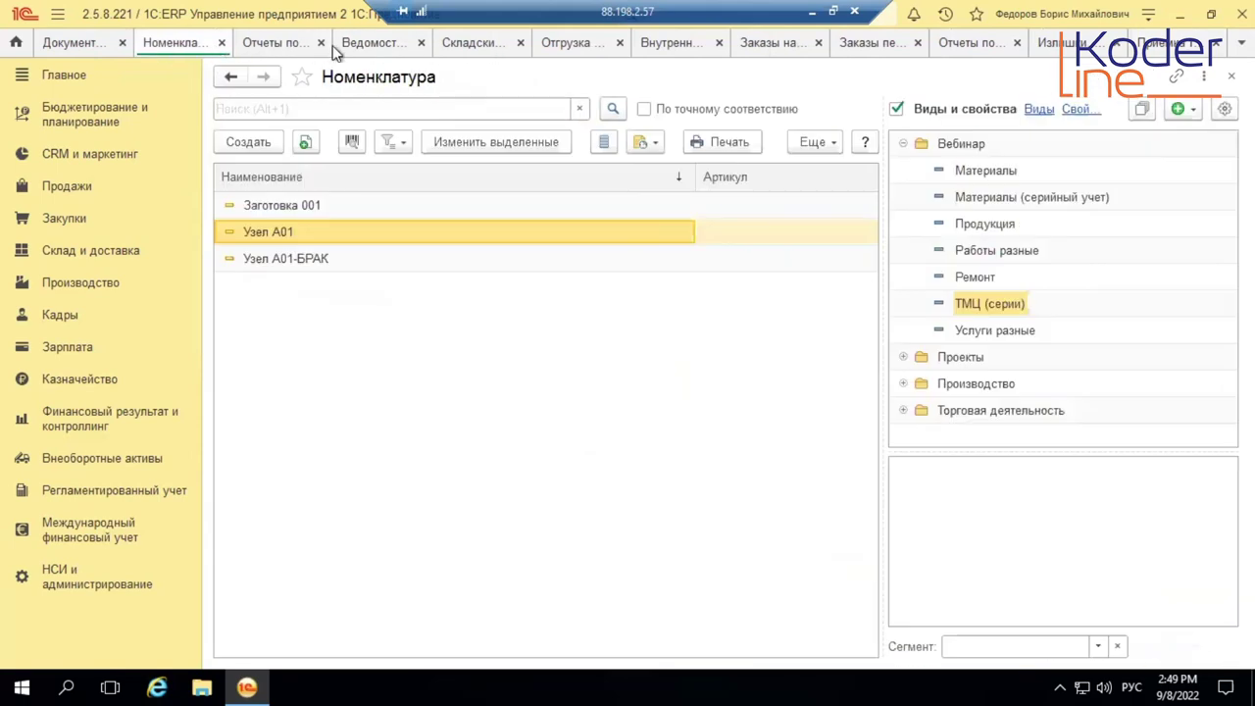
{"action": "left_click", "coordinate": [104, 45]}
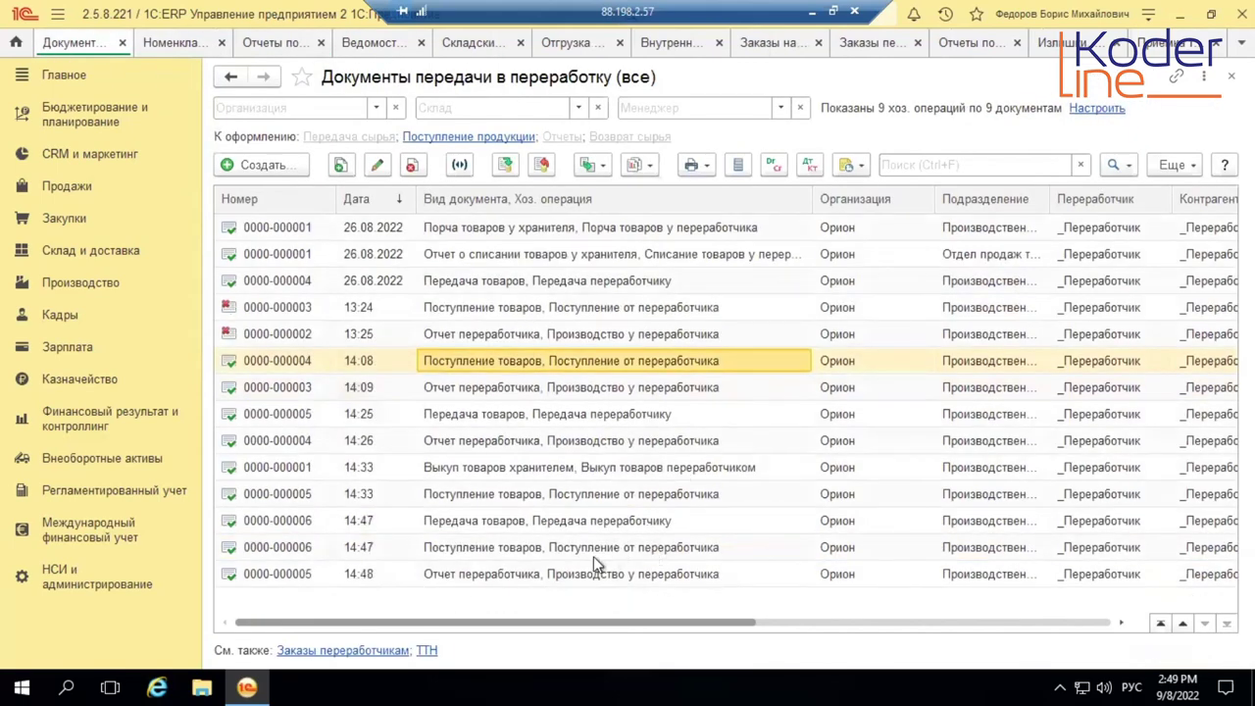
{"action": "left_click", "coordinate": [525, 576]}
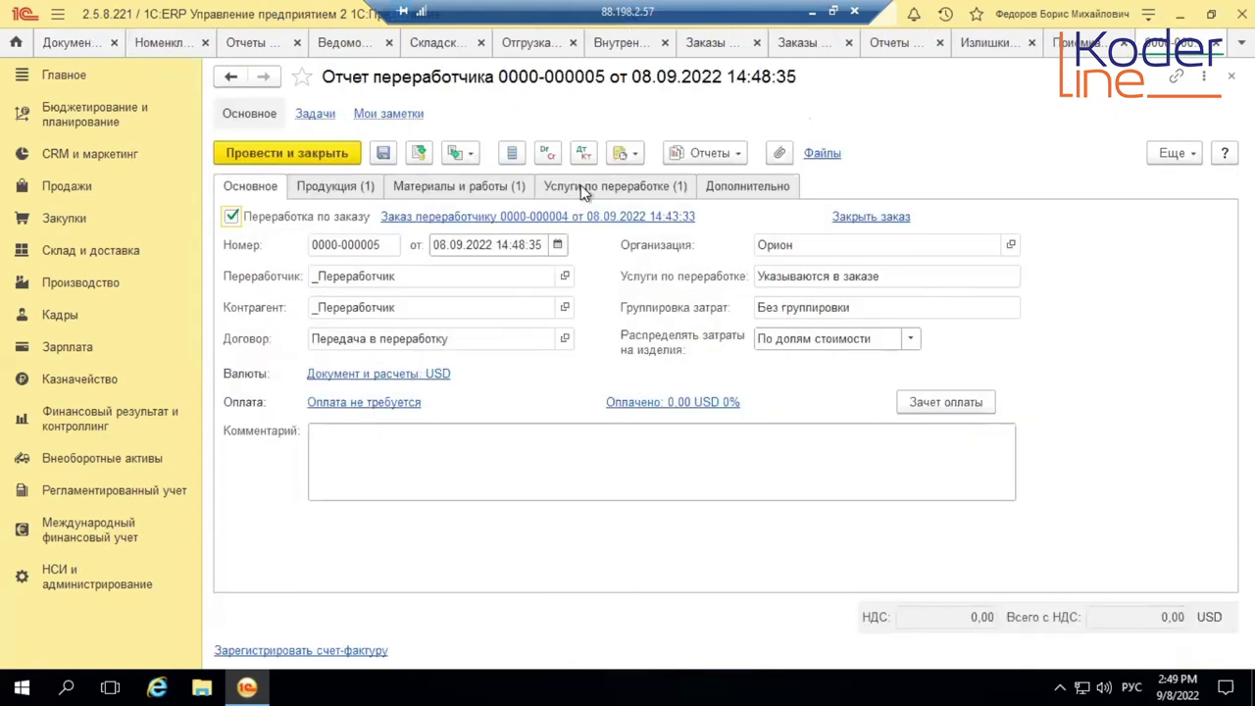
{"action": "left_click", "coordinate": [614, 186]}
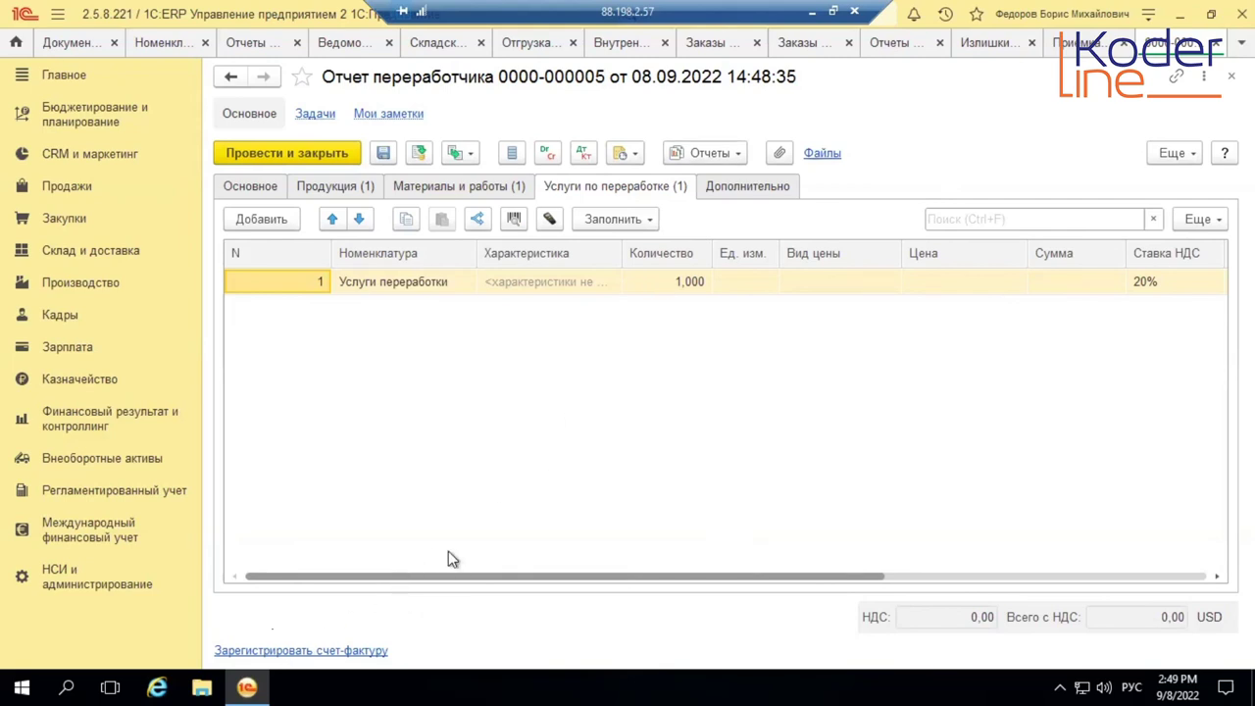
{"action": "key", "text": "alt+Tab"}
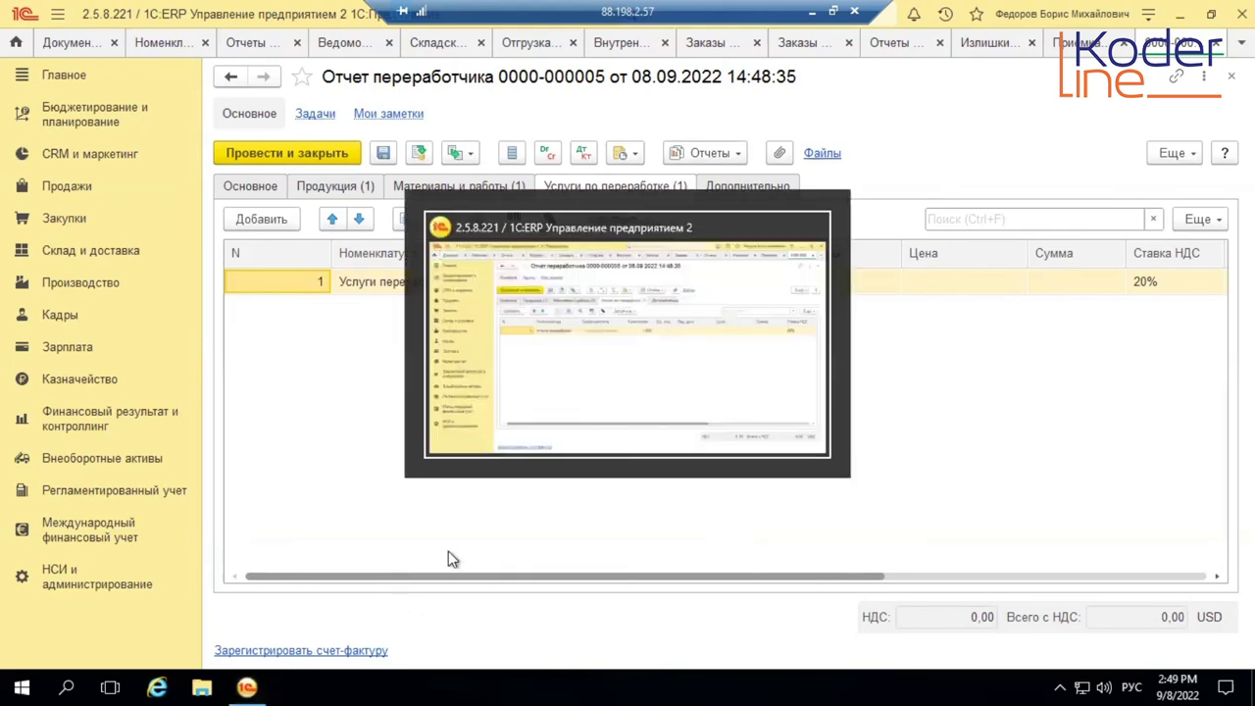